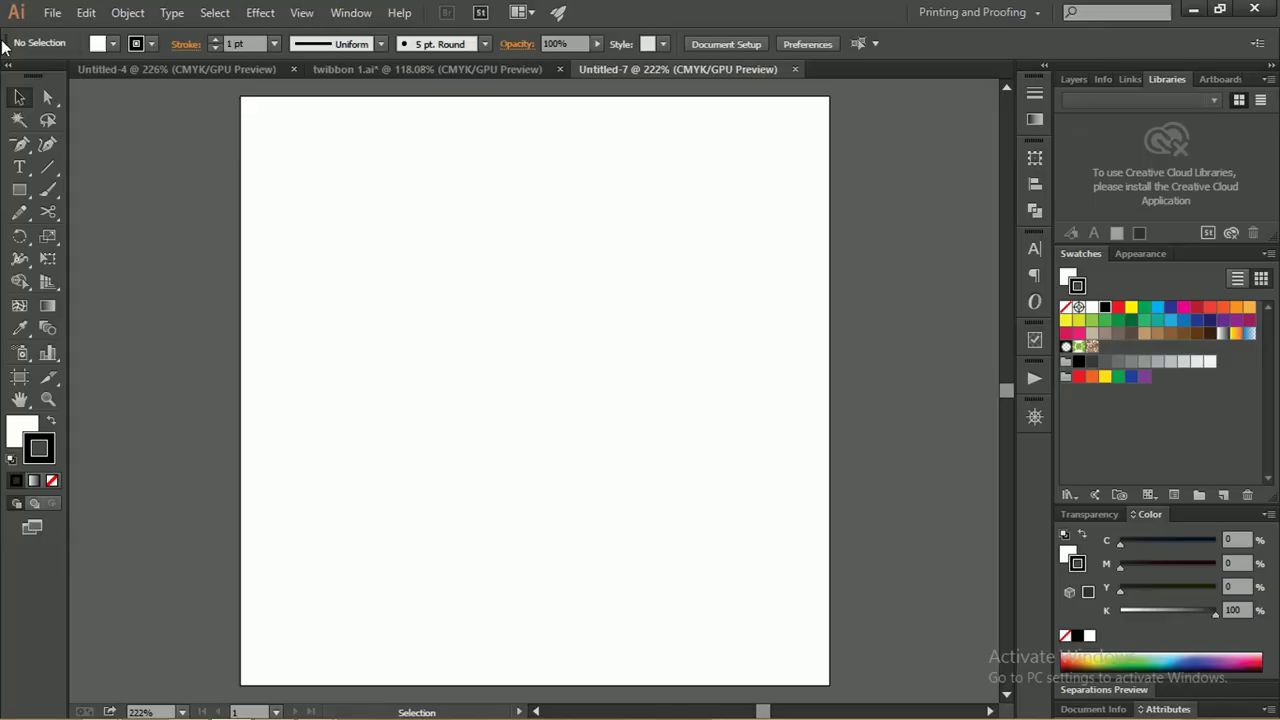
Create a new 10 × 10 cm document with Centimeters as the unit
{"action": "left_click", "coordinate": [44, 15]}
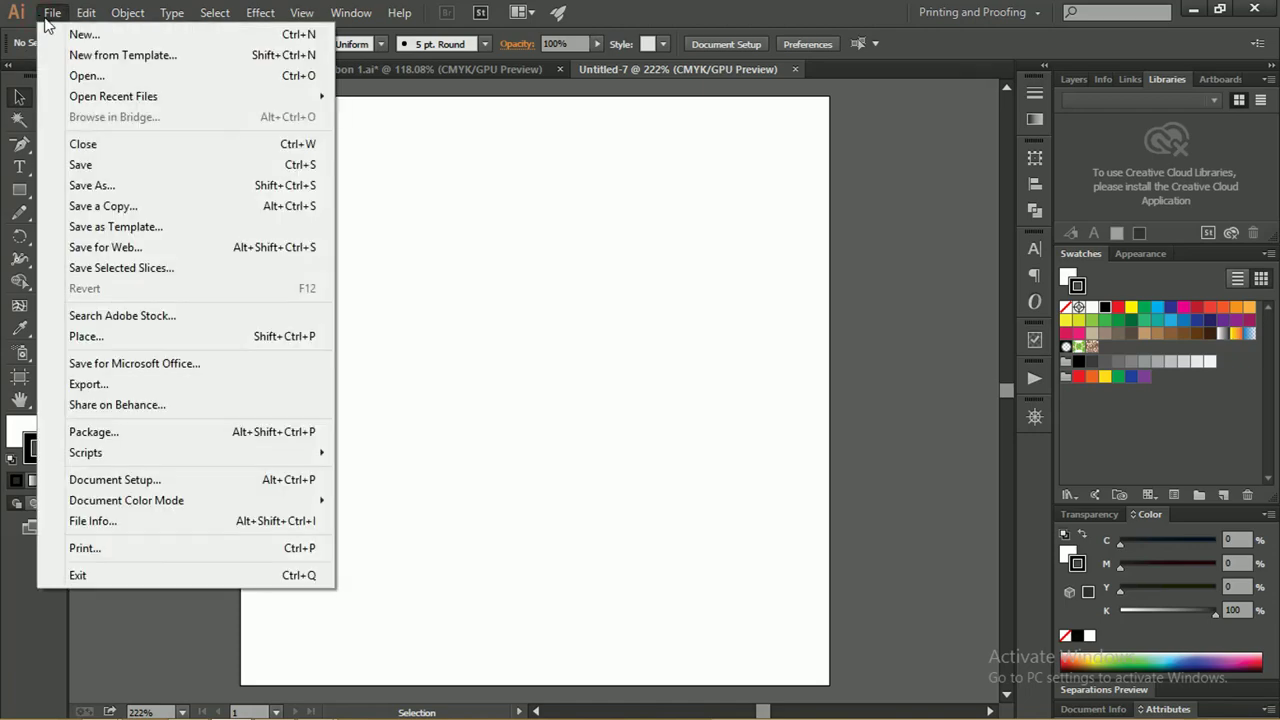
{"action": "left_click", "coordinate": [62, 35]}
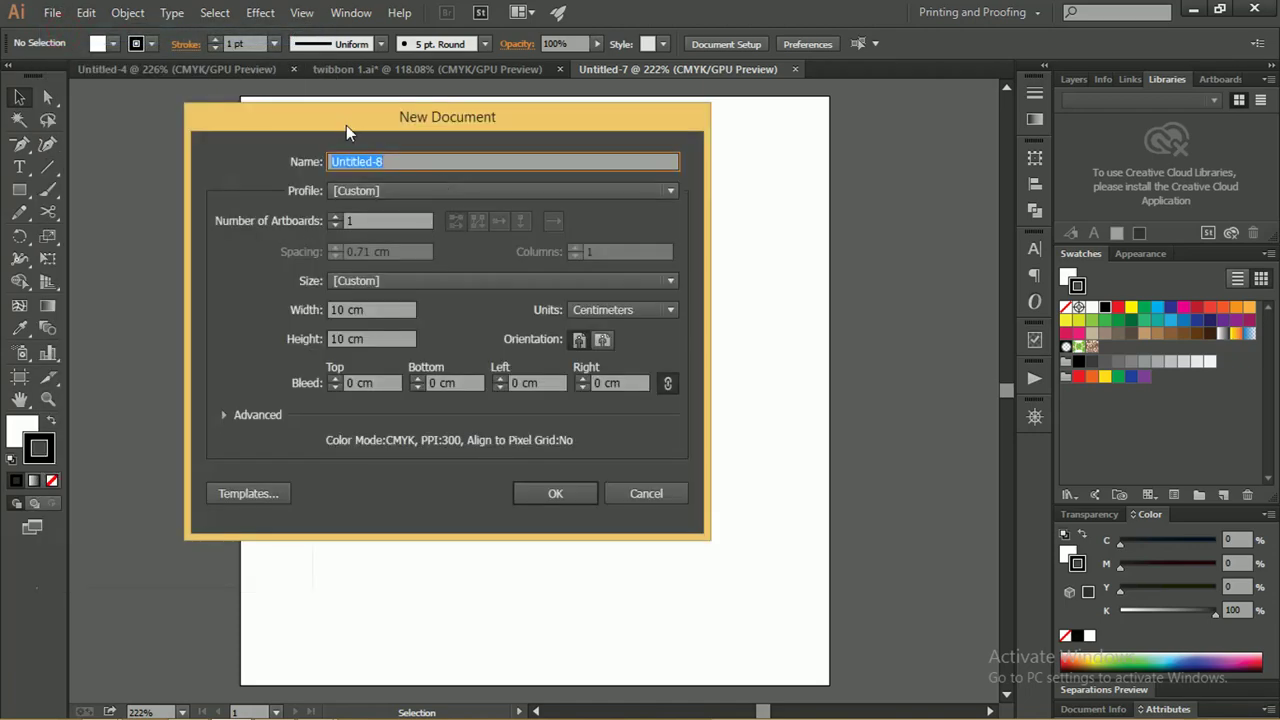
{"action": "left_click_drag", "start_coordinate": [346, 123], "coordinate": [370, 125]}
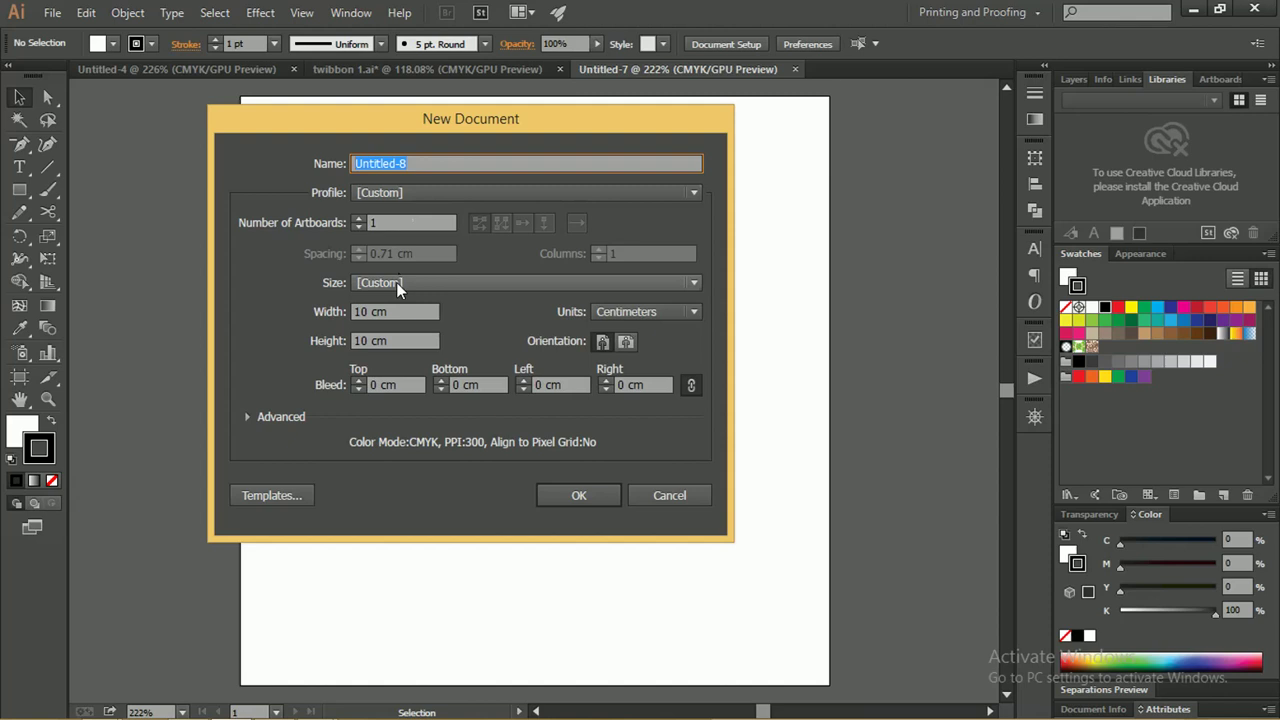
{"action": "left_click", "coordinate": [658, 313]}
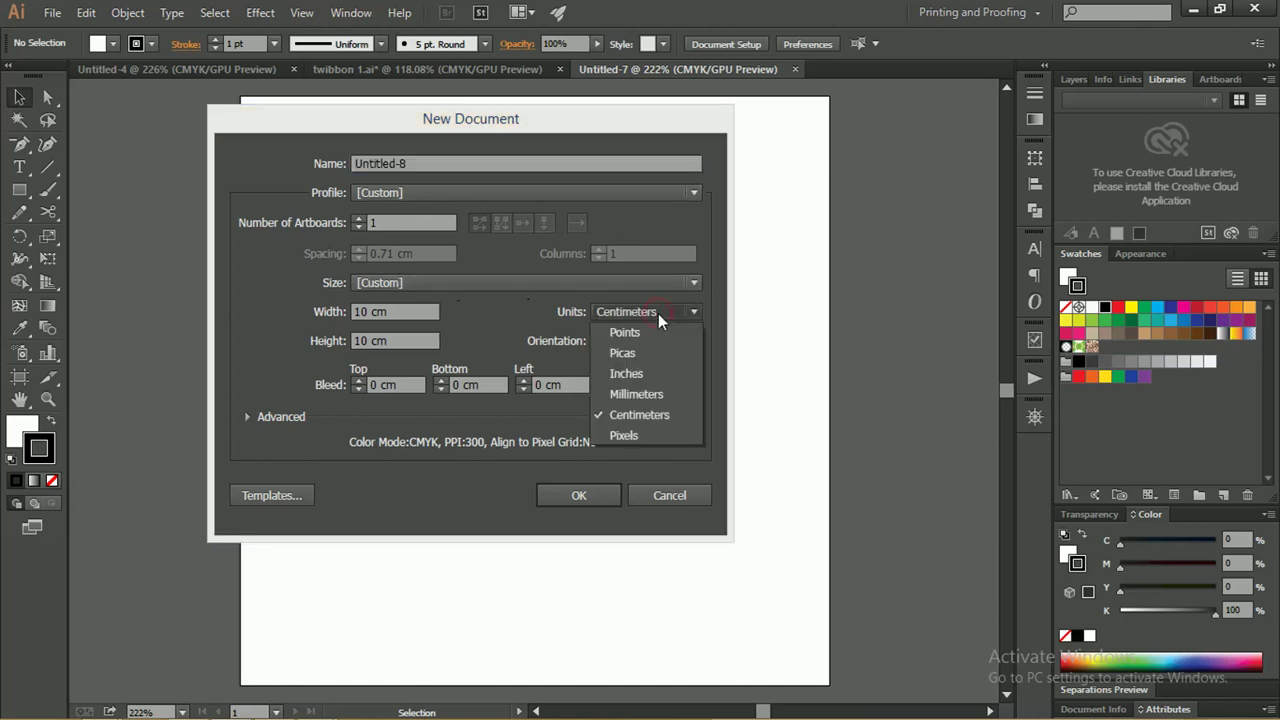
{"action": "left_click", "coordinate": [637, 409]}
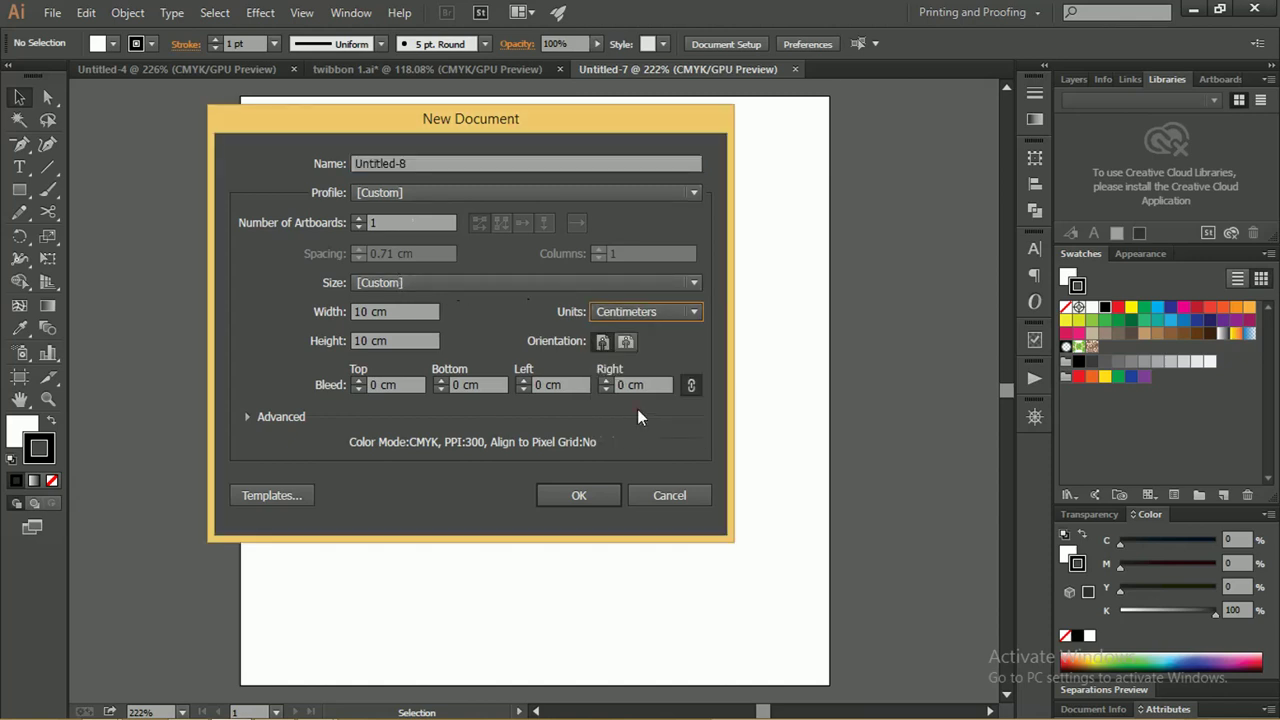
{"action": "double_click", "coordinate": [400, 311]}
{"action": "double_click", "coordinate": [399, 340]}
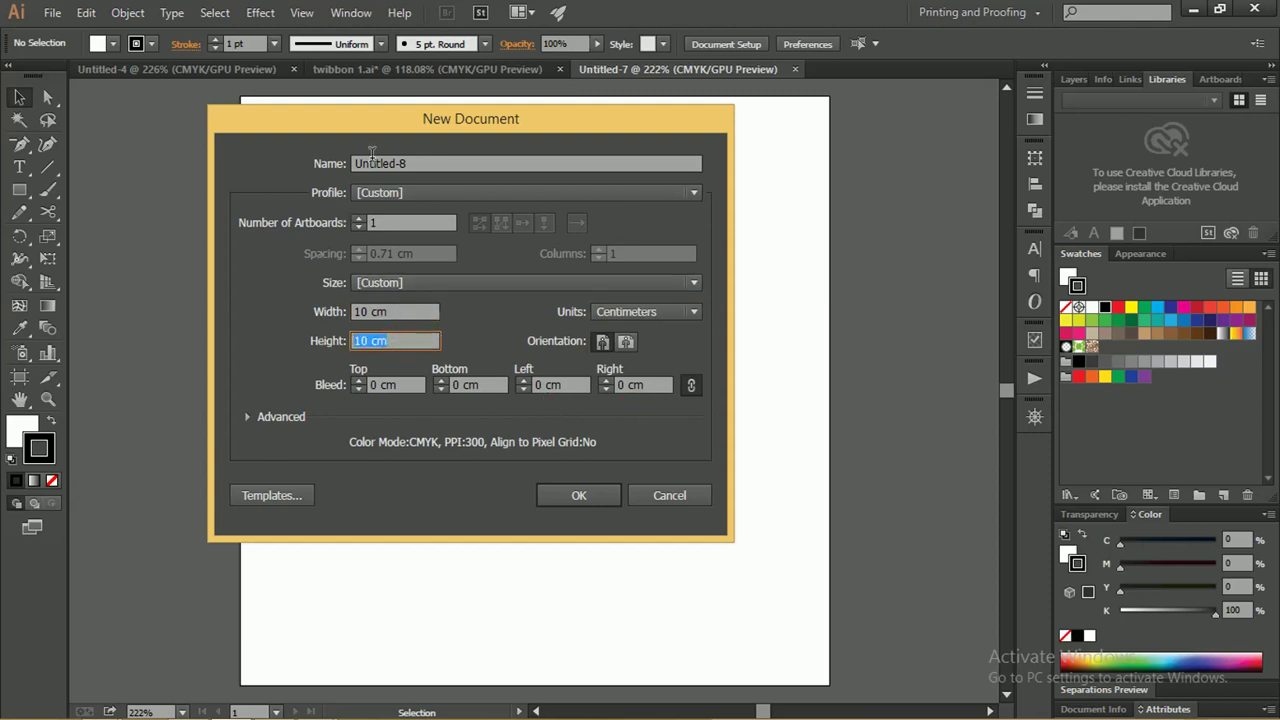
{"action": "left_click_drag", "start_coordinate": [412, 119], "coordinate": [390, 120]}
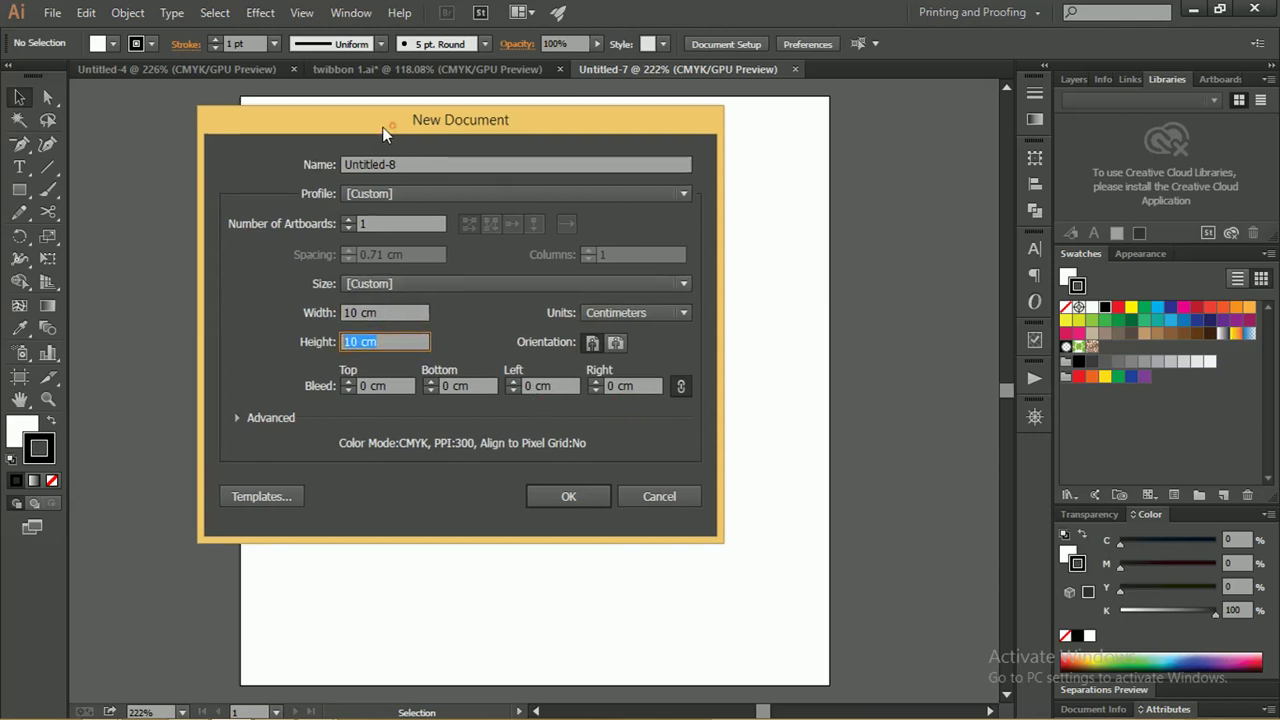
{"action": "left_click", "coordinate": [575, 497]}
{"action": "left_click", "coordinate": [573, 494]}
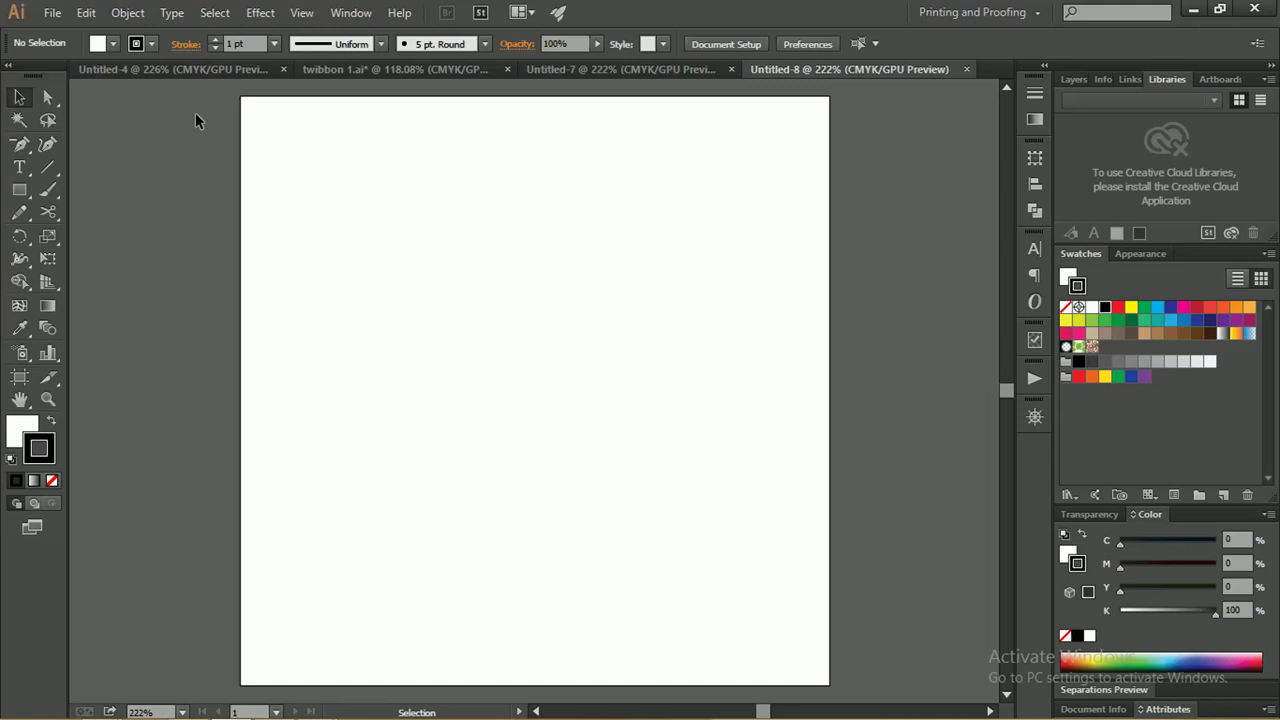
Show the rulers with Ctrl+R and zoom to see the whole artboard
{"action": "key", "text": "a"}
{"action": "key", "text": "ctrl+r"}
{"action": "key", "text": "v"}
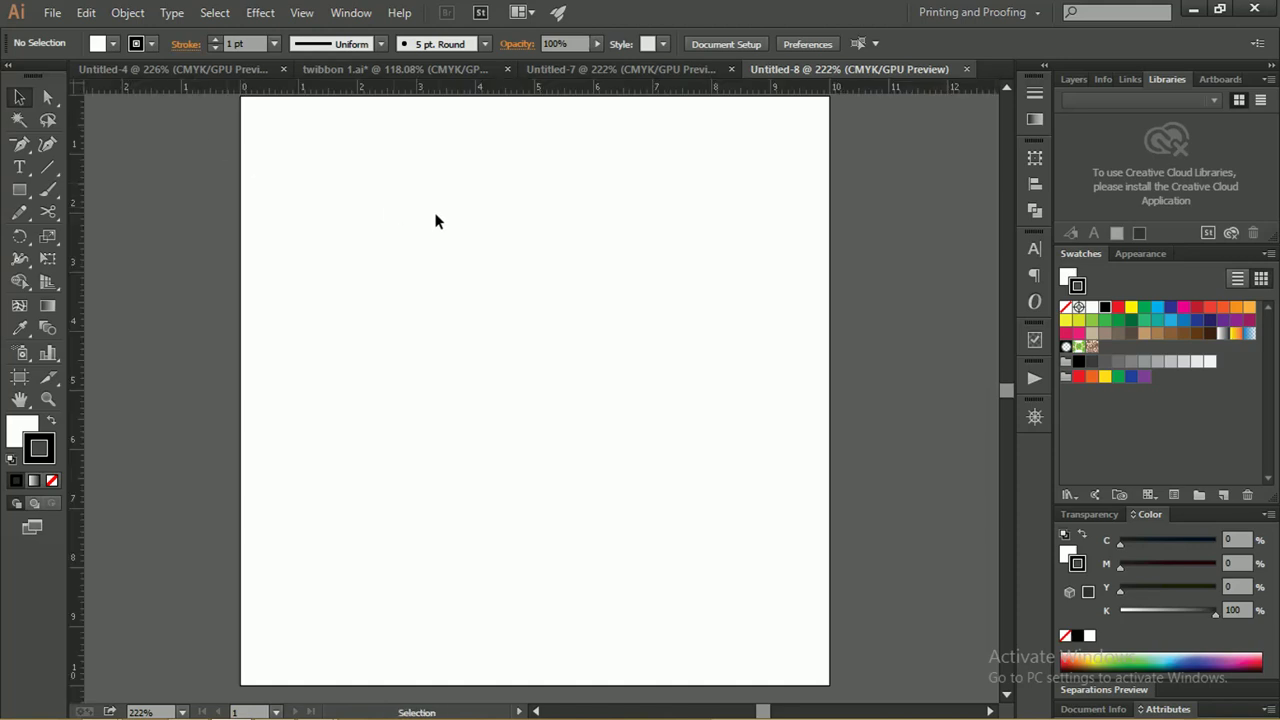
{"action": "key", "text": "z"}
{"action": "left_click", "coordinate": [330, 185]}
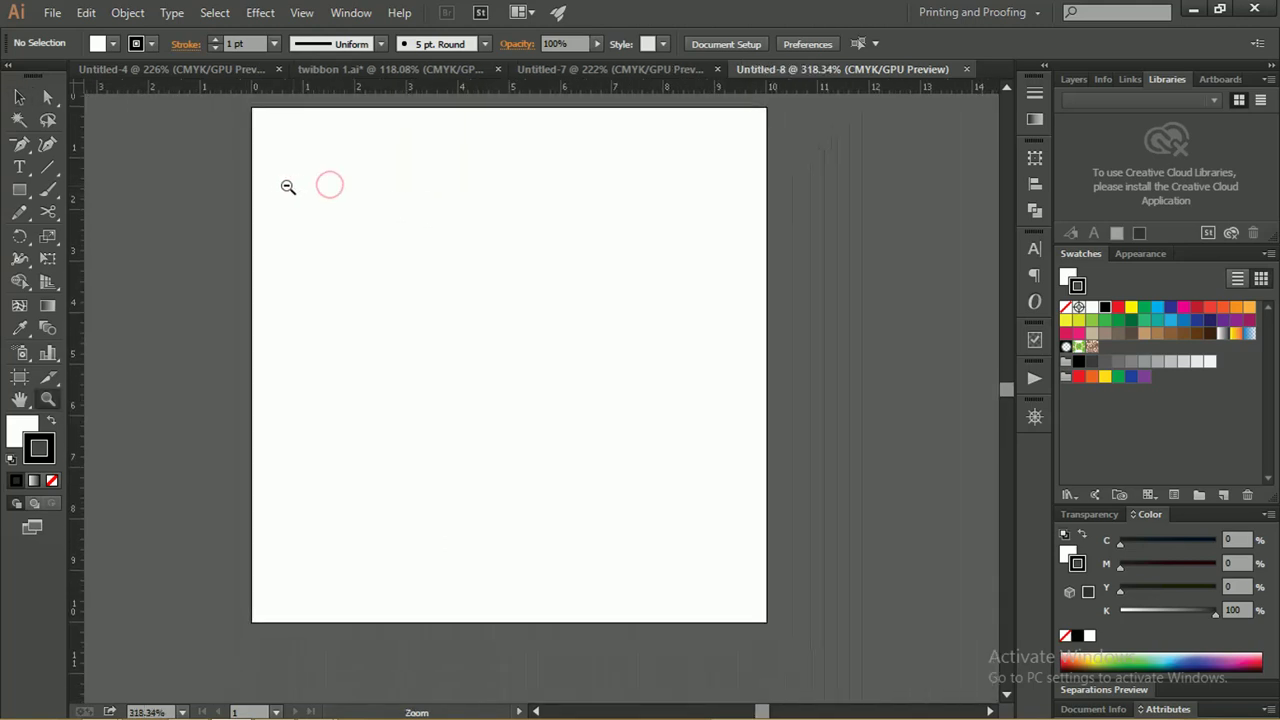
{"action": "left_click", "coordinate": [248, 188], "text": "alt"}
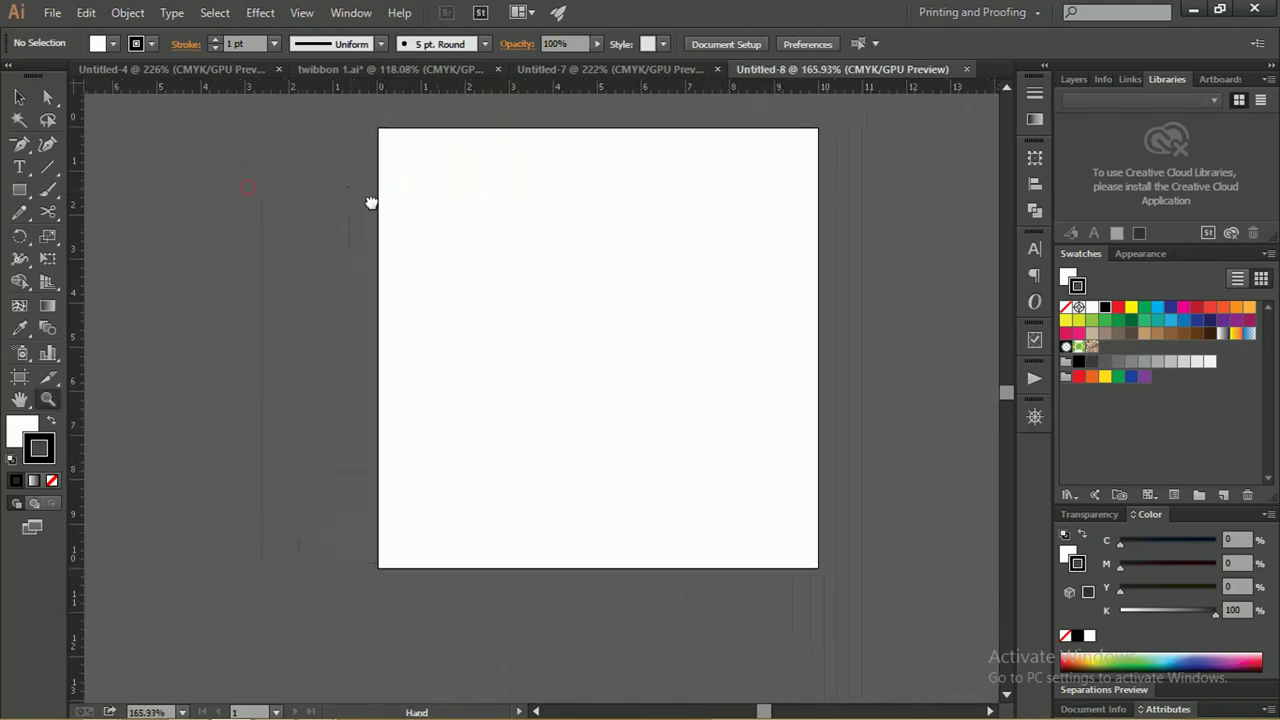
Draw a rectangle covering the artboard with white fill and no stroke
{"action": "left_click", "coordinate": [28, 196]}
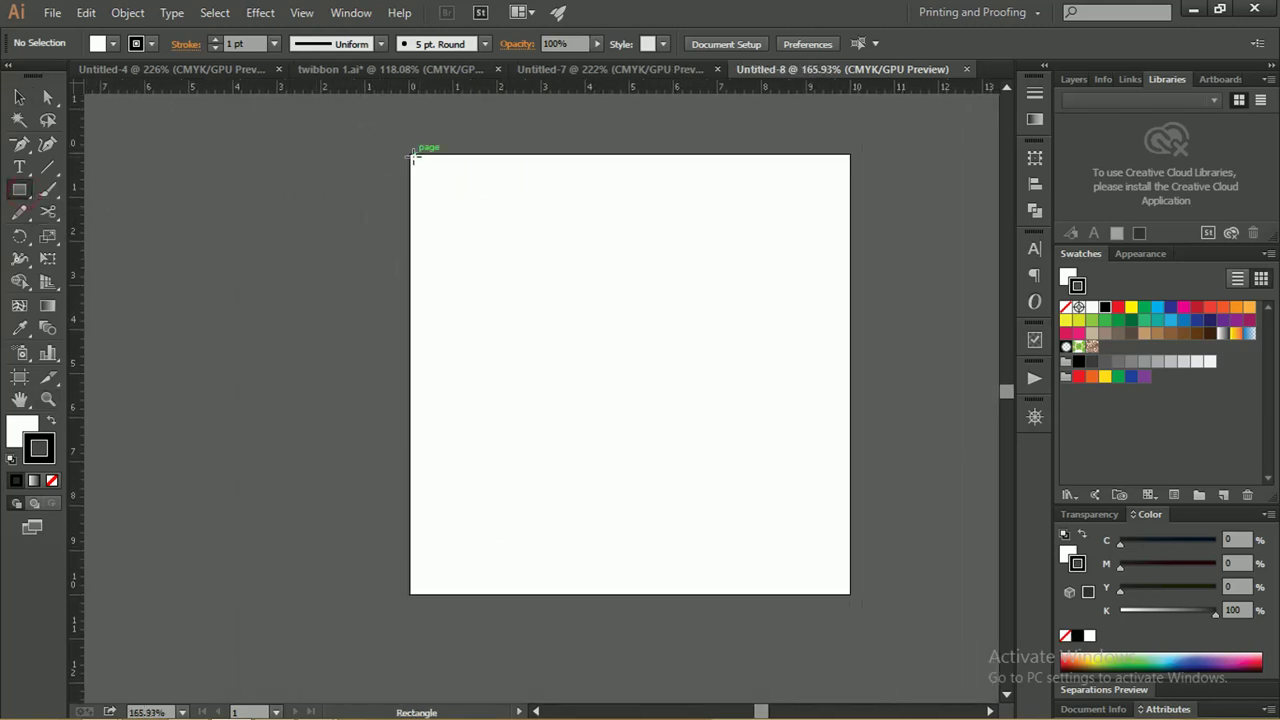
{"action": "mouse_move", "coordinate": [411, 155]}
{"action": "left_mouse_down"}
{"action": "mouse_move", "coordinate": [610, 328]}
{"action": "mouse_move", "coordinate": [811, 463]}
{"action": "mouse_move", "coordinate": [850, 592]}
{"action": "left_mouse_up"}
{"action": "left_click", "coordinate": [27, 101]}
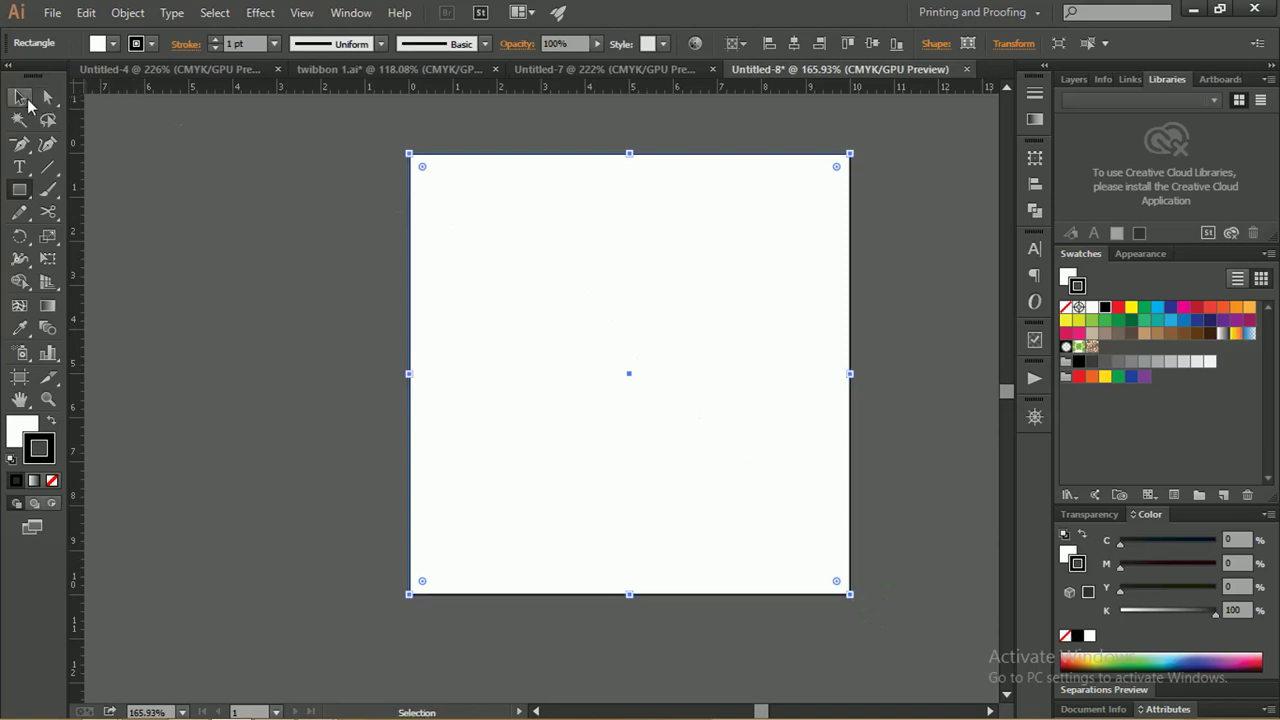
{"action": "left_click", "coordinate": [51, 425]}
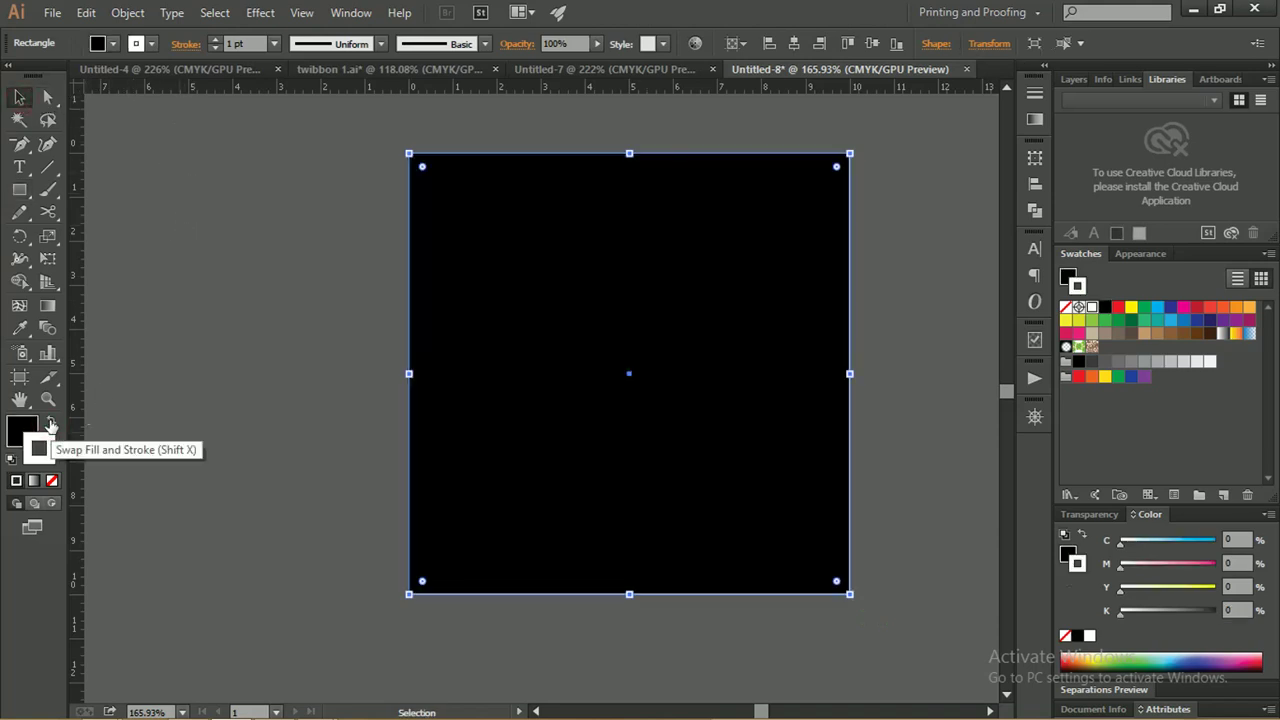
{"action": "left_click", "coordinate": [51, 425]}
{"action": "left_click", "coordinate": [22, 428]}
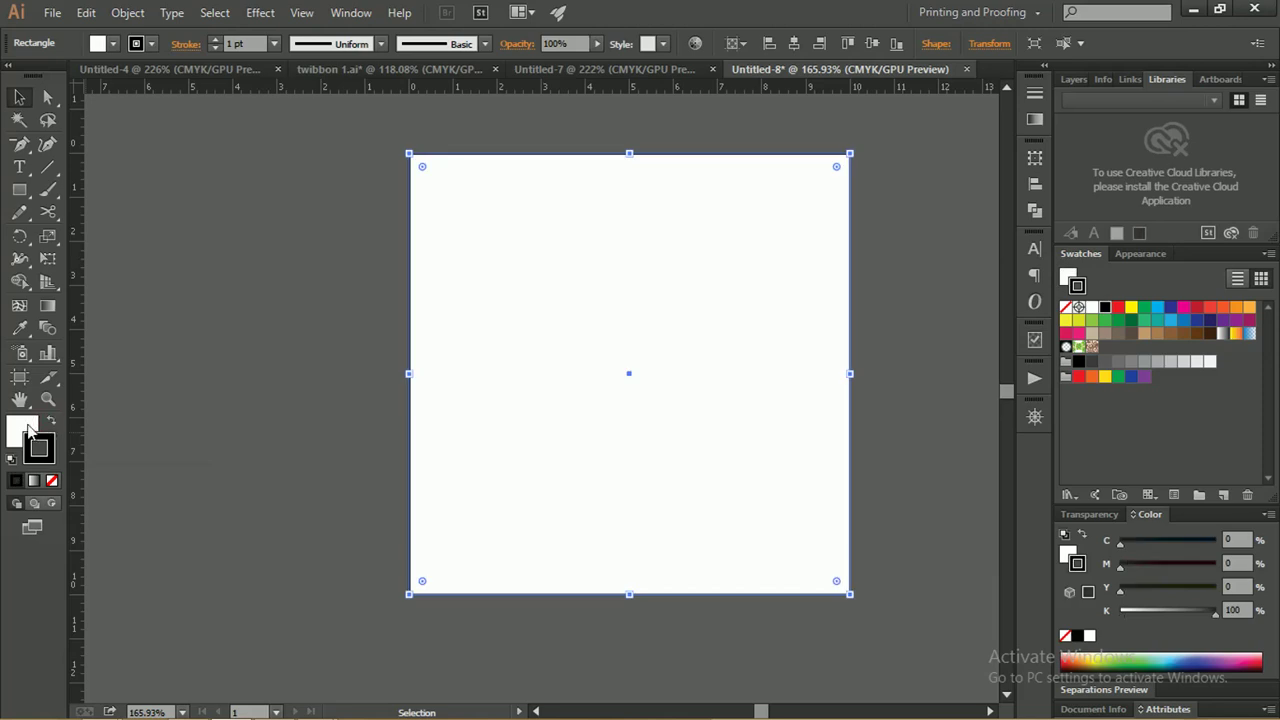
{"action": "left_click", "coordinate": [53, 481]}
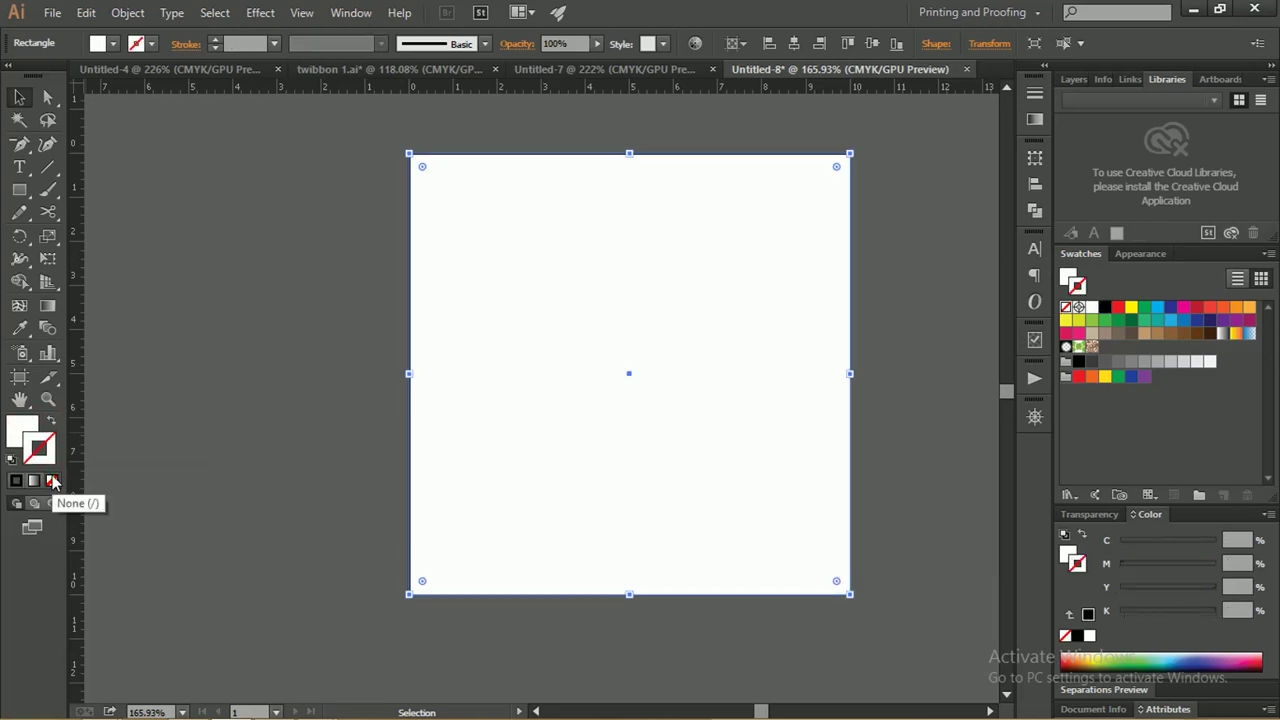
{"action": "left_click", "coordinate": [193, 336]}
Zoom out to make room beside the artboard and select the white square
{"action": "key", "text": "z"}
{"action": "mouse_move", "coordinate": [455, 160]}
{"action": "left_mouse_down"}
{"action": "mouse_move", "coordinate": [352, 94]}
{"action": "mouse_move", "coordinate": [780, 323]}
{"action": "mouse_move", "coordinate": [346, 236]}
{"action": "left_mouse_up"}
{"action": "mouse_move", "coordinate": [543, 340]}
{"action": "left_mouse_down"}
{"action": "mouse_move", "coordinate": [366, 314]}
{"action": "mouse_move", "coordinate": [400, 306]}
{"action": "left_mouse_up"}
{"action": "key", "text": "v"}
{"action": "left_click", "coordinate": [565, 315]}
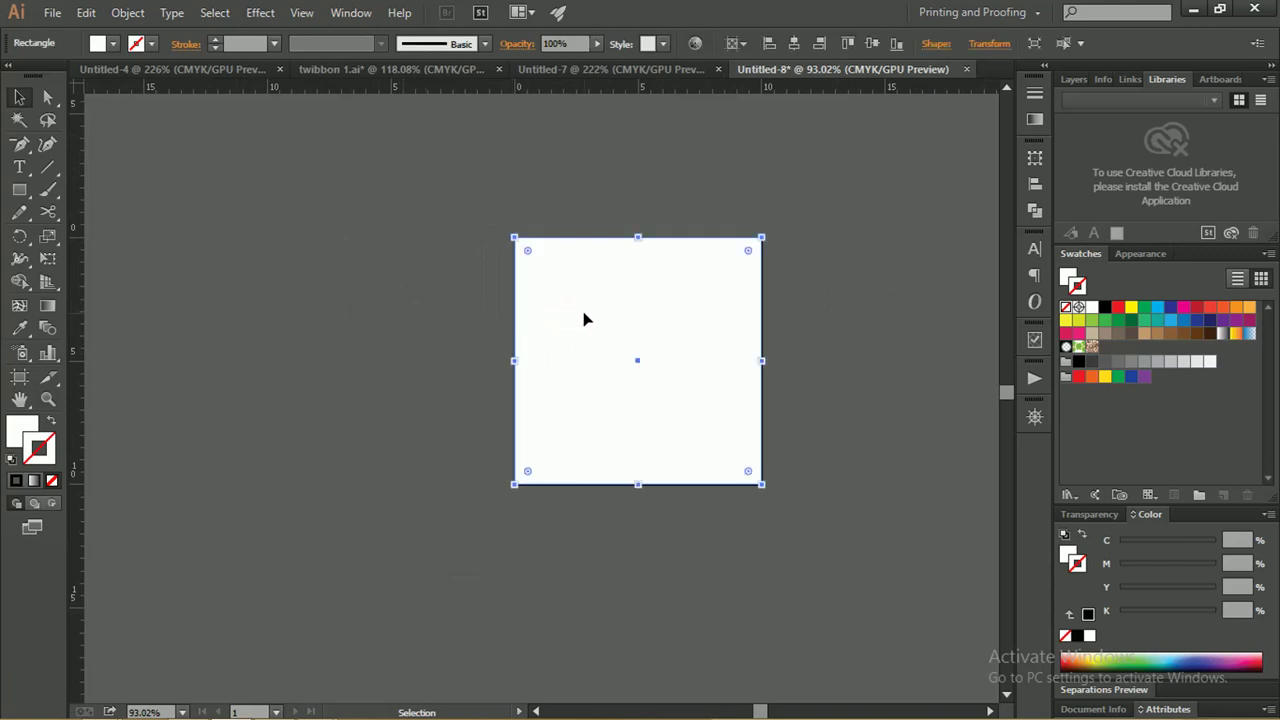
Copy the square to the left, narrow it to about 2 cm, and fully round its corners
{"action": "left_click_drag", "start_coordinate": [661, 320], "coordinate": [358, 320]}
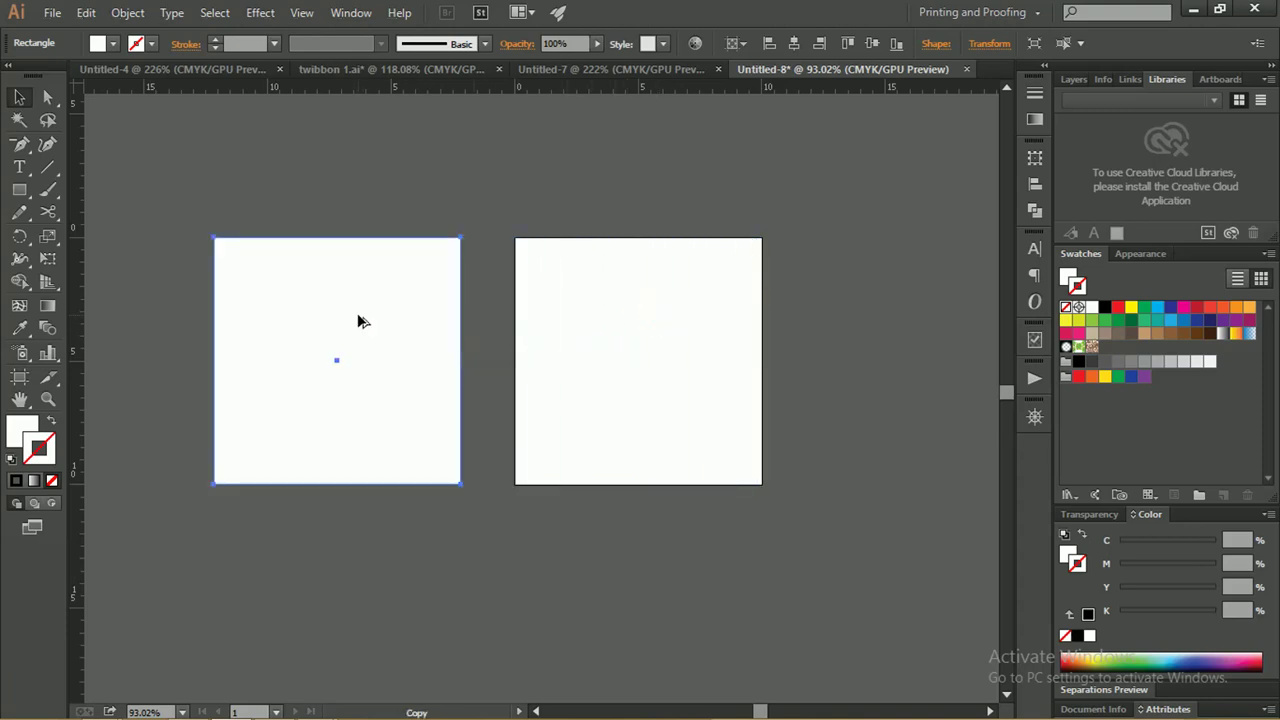
{"action": "left_click", "coordinate": [482, 299]}
{"action": "left_click", "coordinate": [434, 315]}
{"action": "left_click_drag", "start_coordinate": [460, 361], "coordinate": [262, 362]}
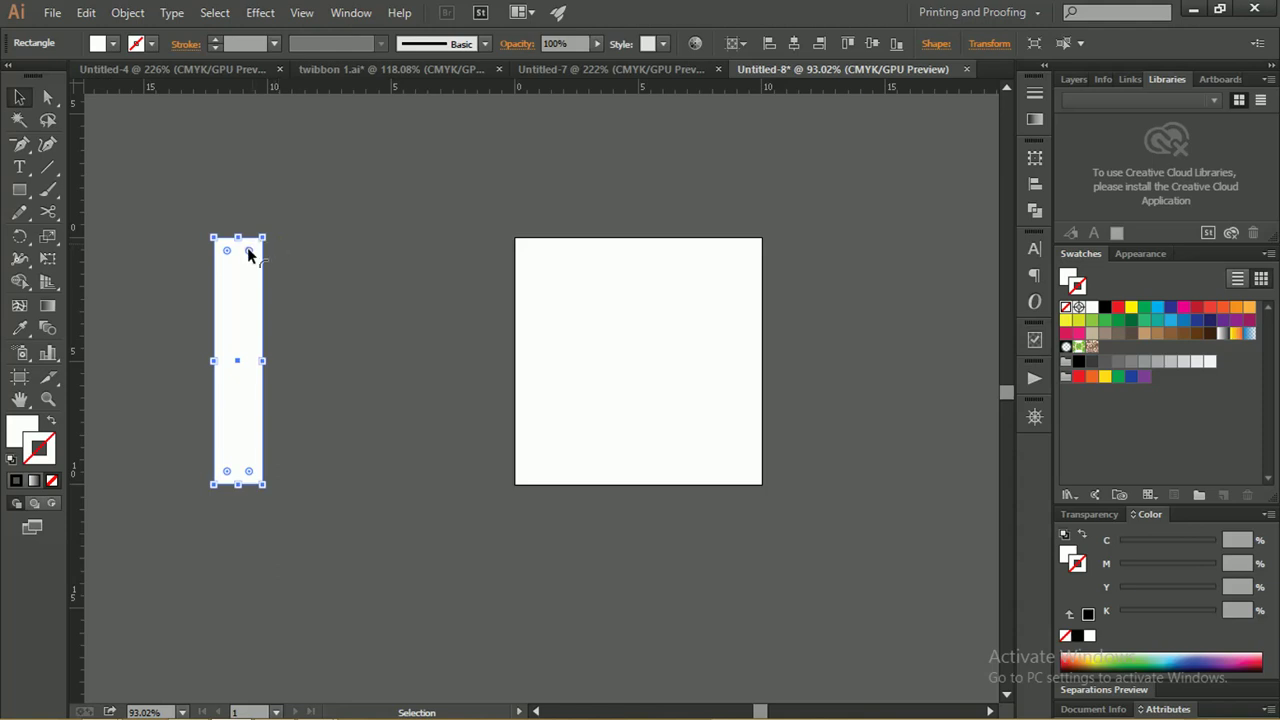
{"action": "left_click_drag", "start_coordinate": [249, 254], "coordinate": [238, 352]}
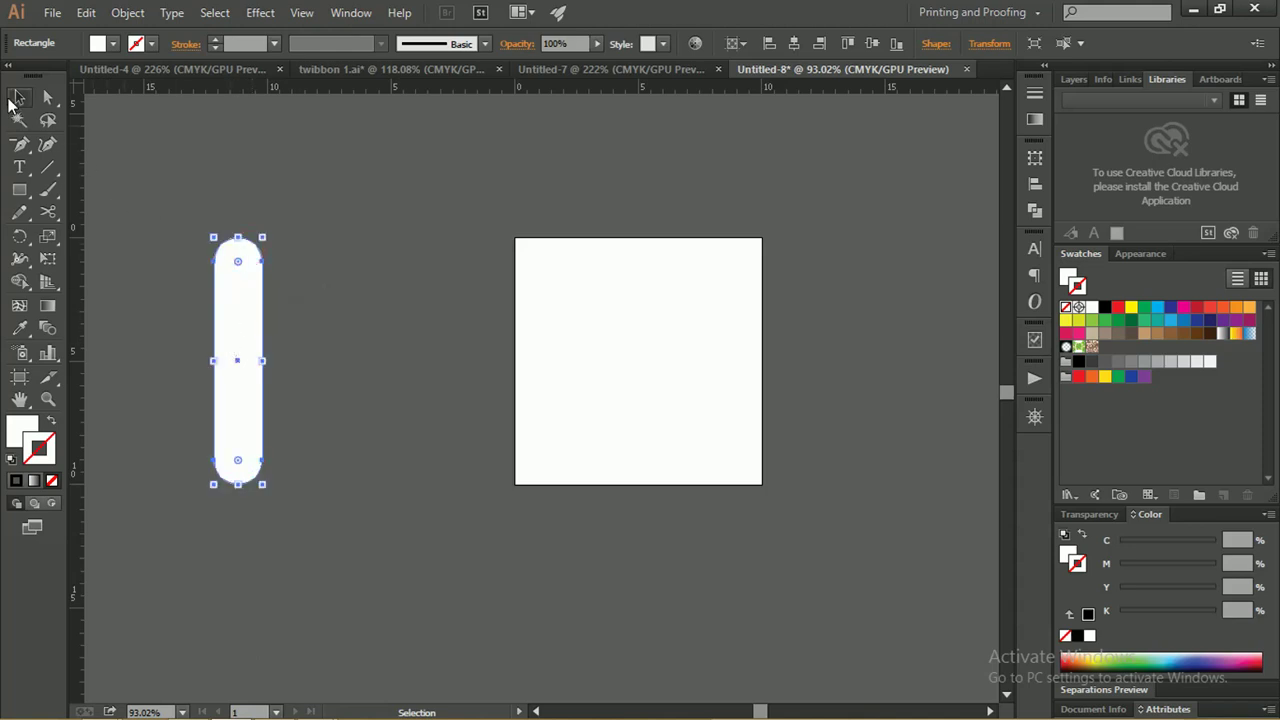
Zoom the view to 100% and move the pill further left
{"action": "left_click", "coordinate": [162, 141]}
{"action": "key", "text": "z"}
{"action": "mouse_move", "coordinate": [234, 260]}
{"action": "left_mouse_down"}
{"action": "mouse_move", "coordinate": [282, 257]}
{"action": "mouse_move", "coordinate": [534, 343]}
{"action": "mouse_move", "coordinate": [177, 271]}
{"action": "mouse_move", "coordinate": [260, 279]}
{"action": "left_mouse_up"}
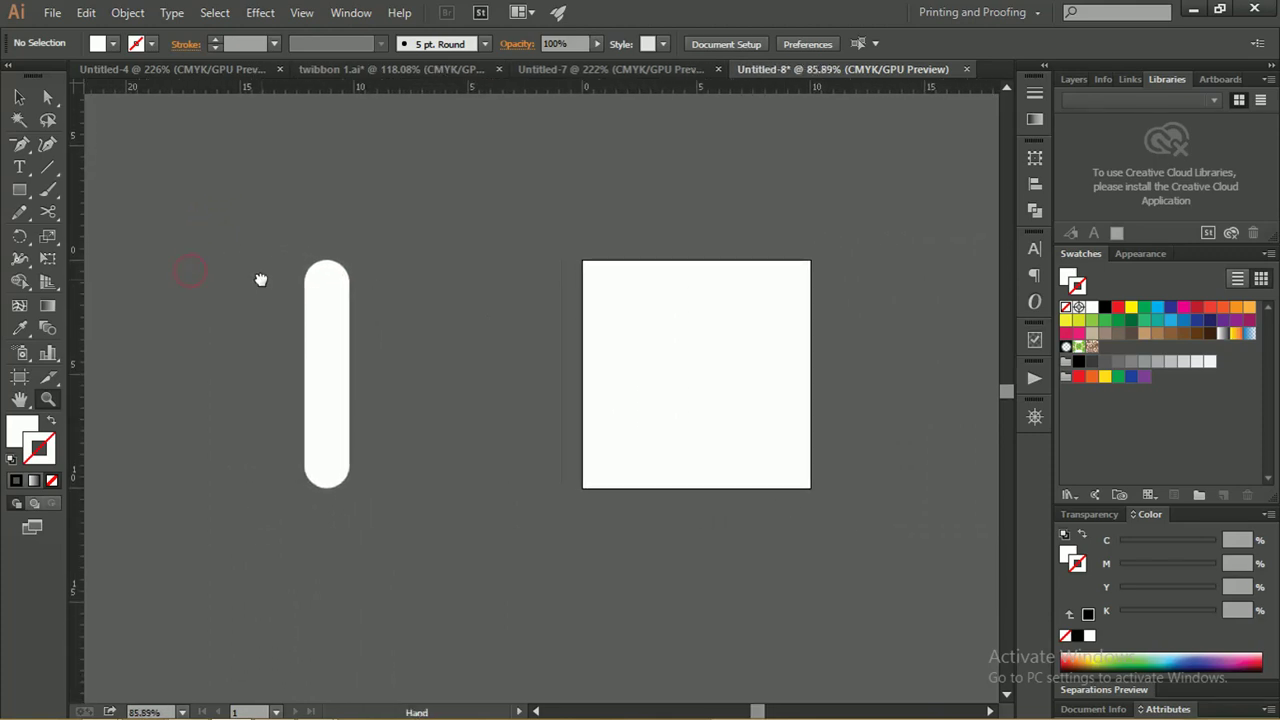
{"action": "key", "text": "ctrl+1"}
{"action": "key", "text": "v"}
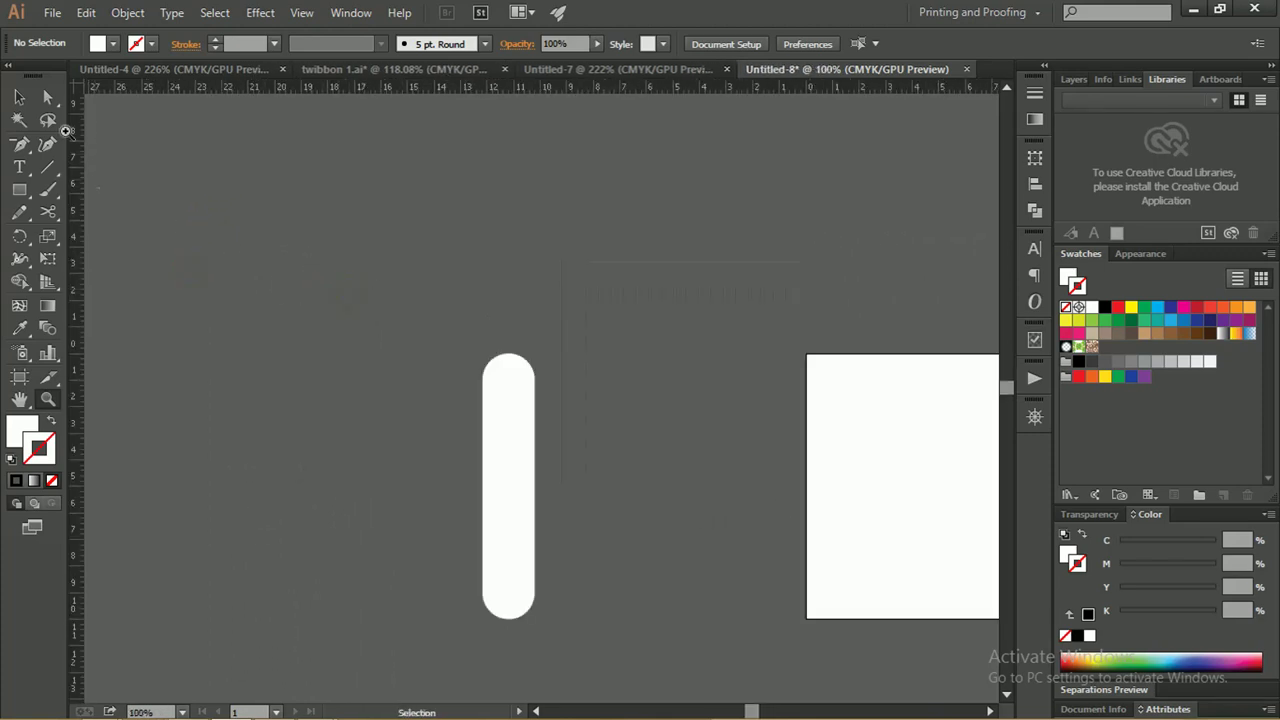
{"action": "left_click_drag", "start_coordinate": [501, 408], "coordinate": [279, 400]}
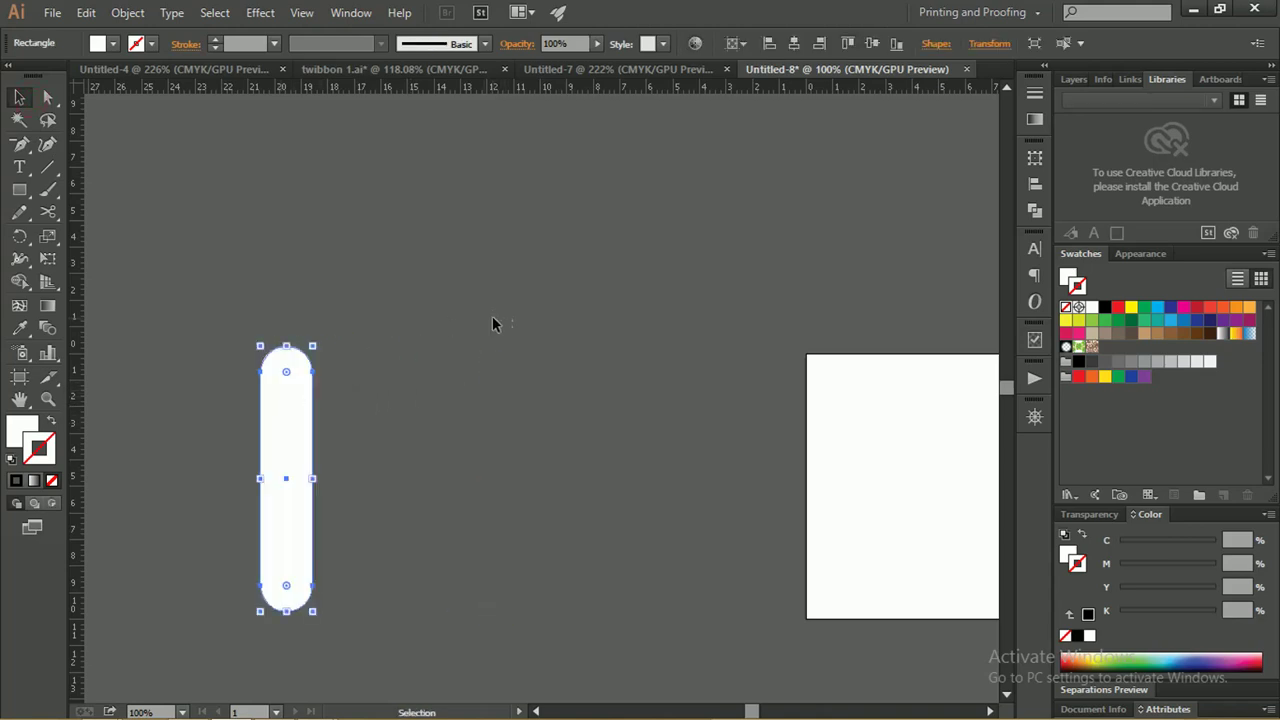
Copy the pill's 1.9653 cm width value from the Transform panel
{"action": "left_click", "coordinate": [984, 44]}
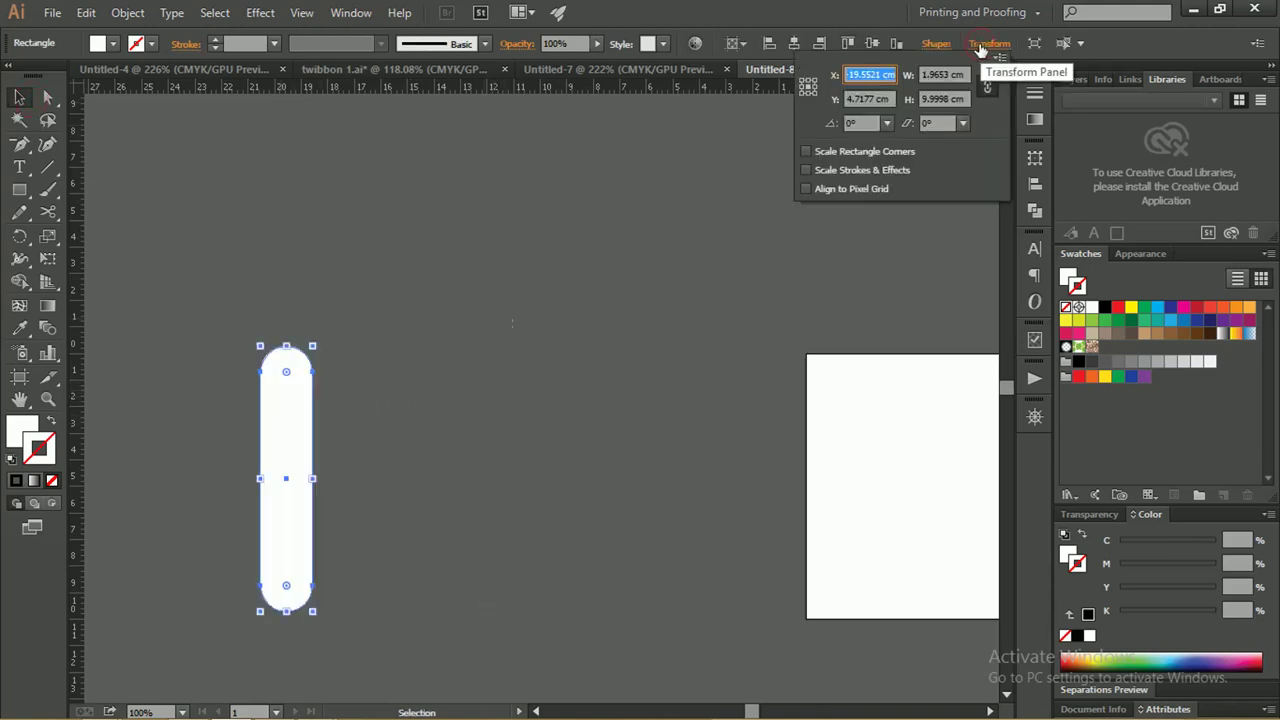
{"action": "left_click", "coordinate": [930, 74]}
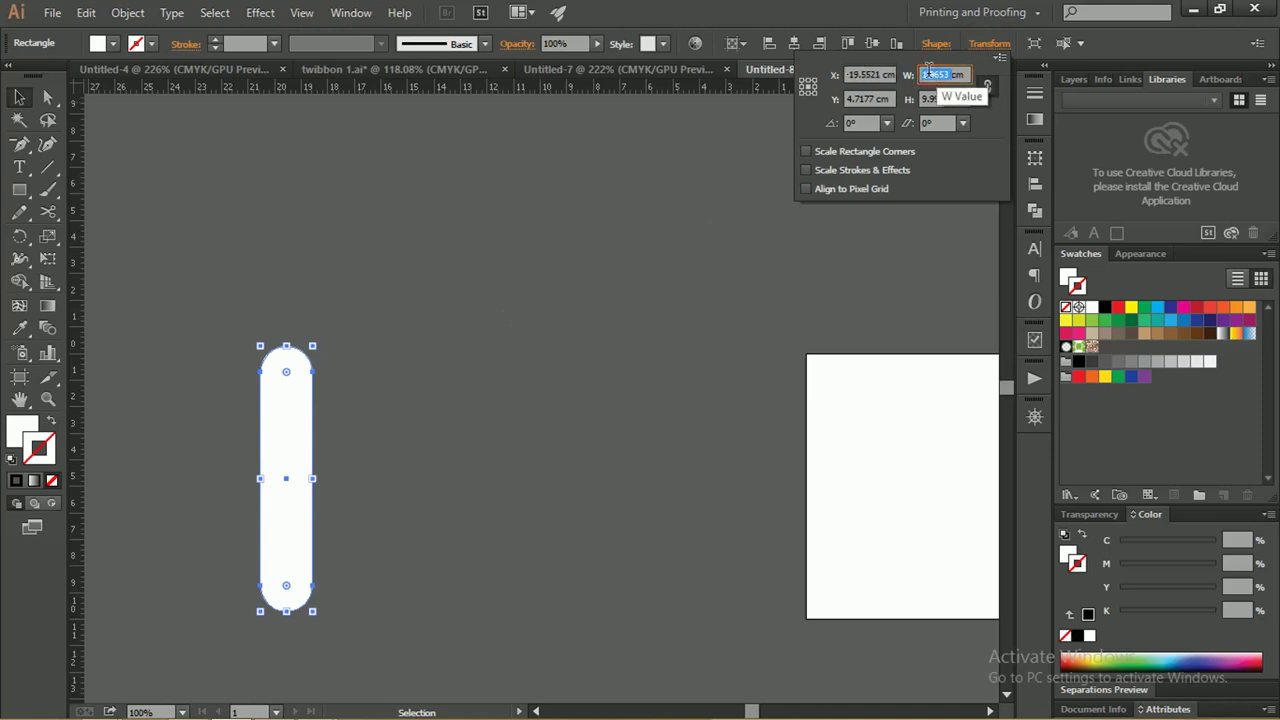
{"action": "right_click", "coordinate": [930, 74]}
{"action": "left_click", "coordinate": [966, 134]}
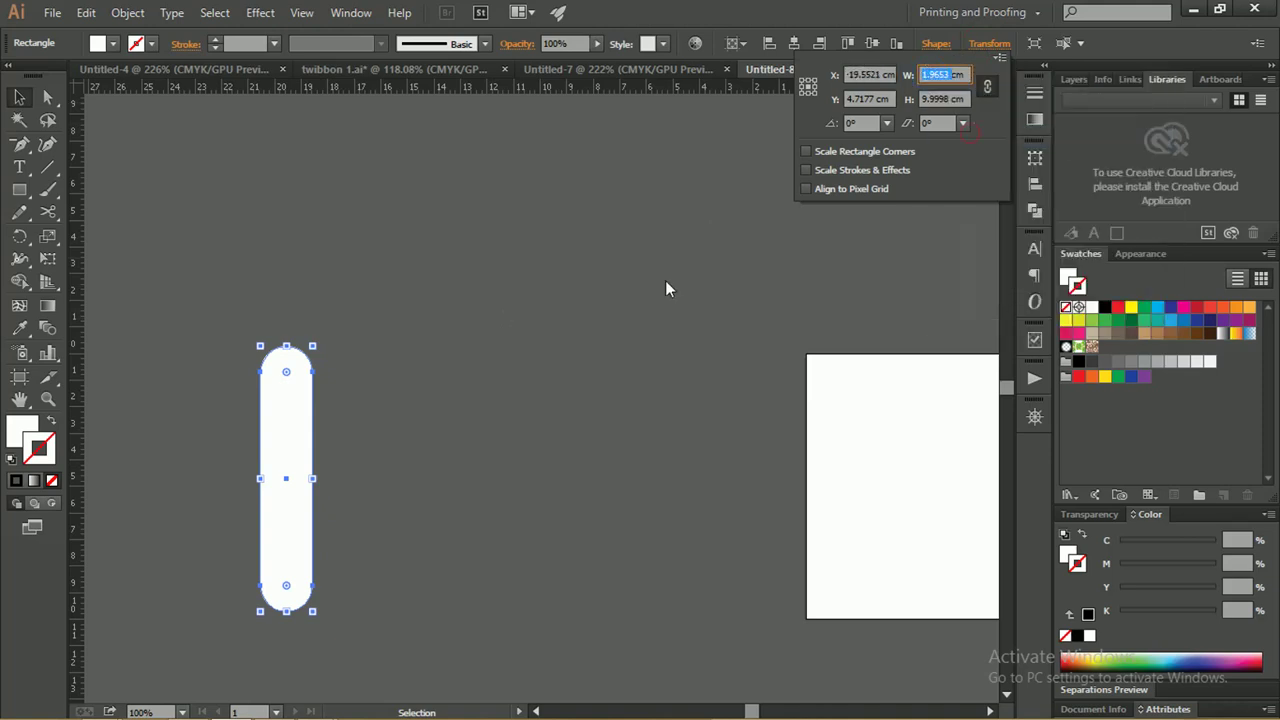
{"action": "left_click", "coordinate": [288, 399]}
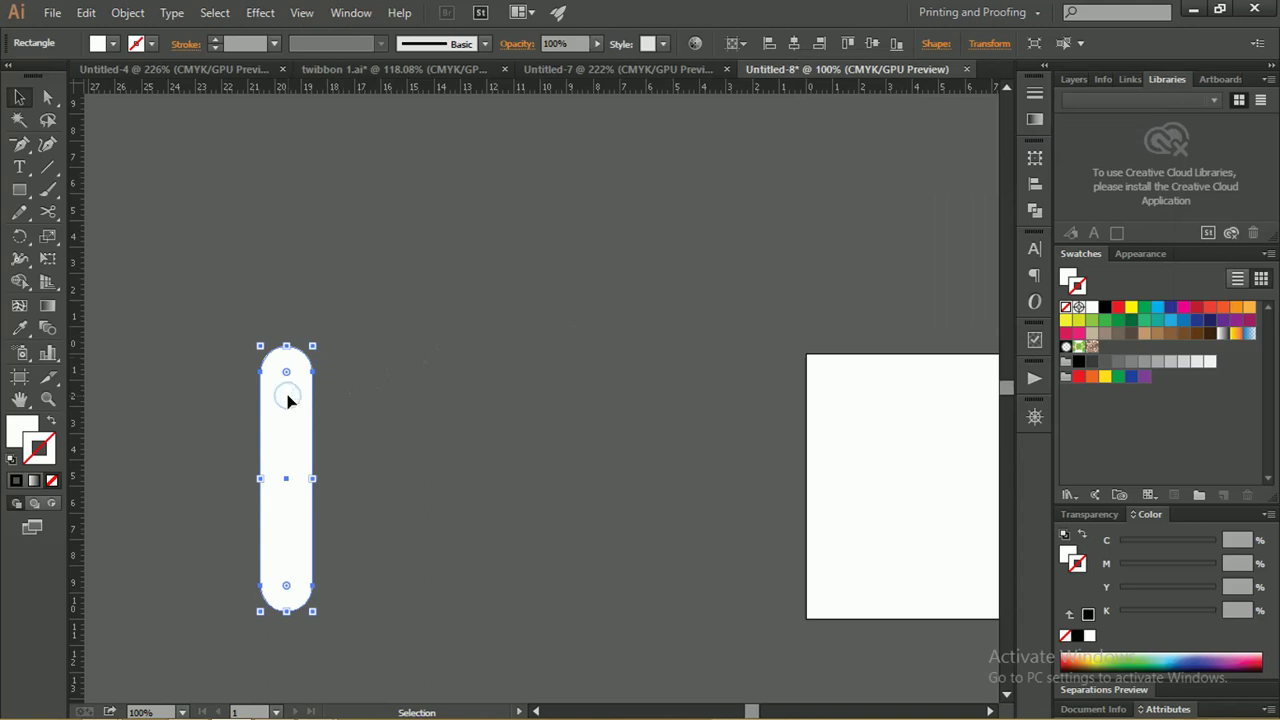
Copy the pill 1.9653 cm horizontally and 0 cm vertically via the Move dialog with Preview
{"action": "right_click", "coordinate": [288, 399]}
{"action": "mouse_move", "coordinate": [346, 641]}
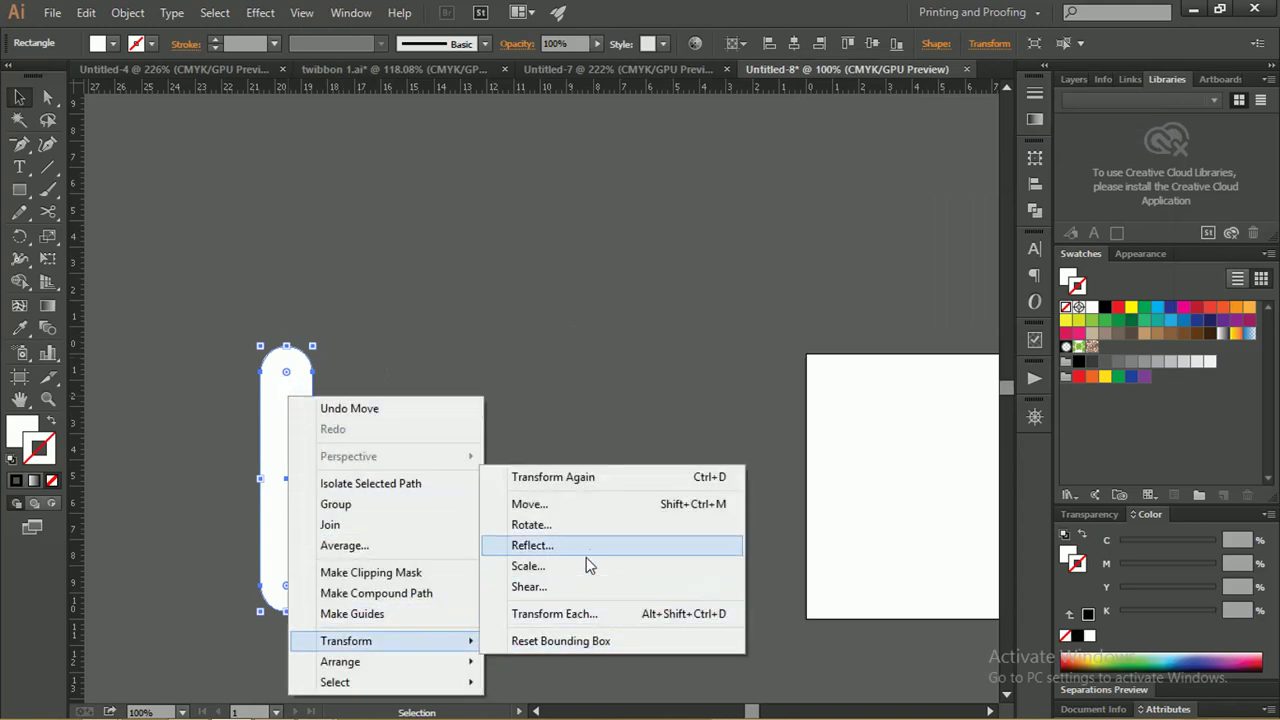
{"action": "left_click", "coordinate": [588, 505]}
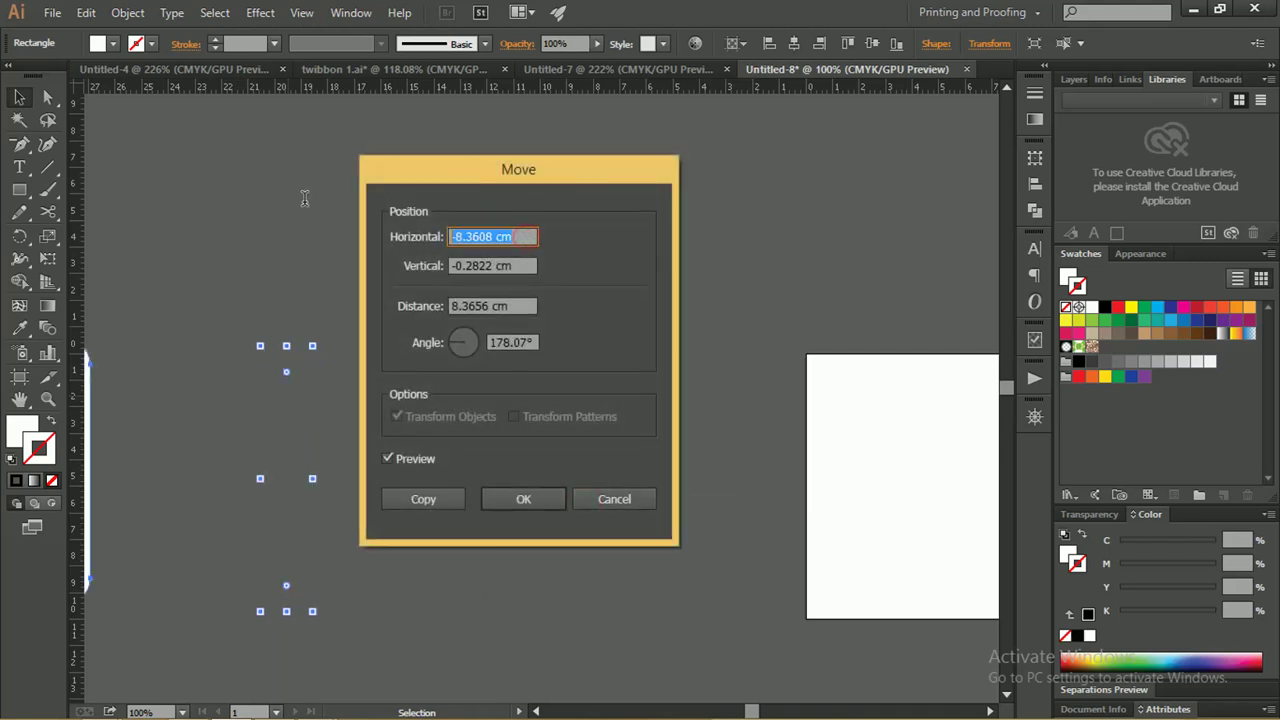
{"action": "type", "text": "1.9653"}
{"action": "key", "text": "Tab"}
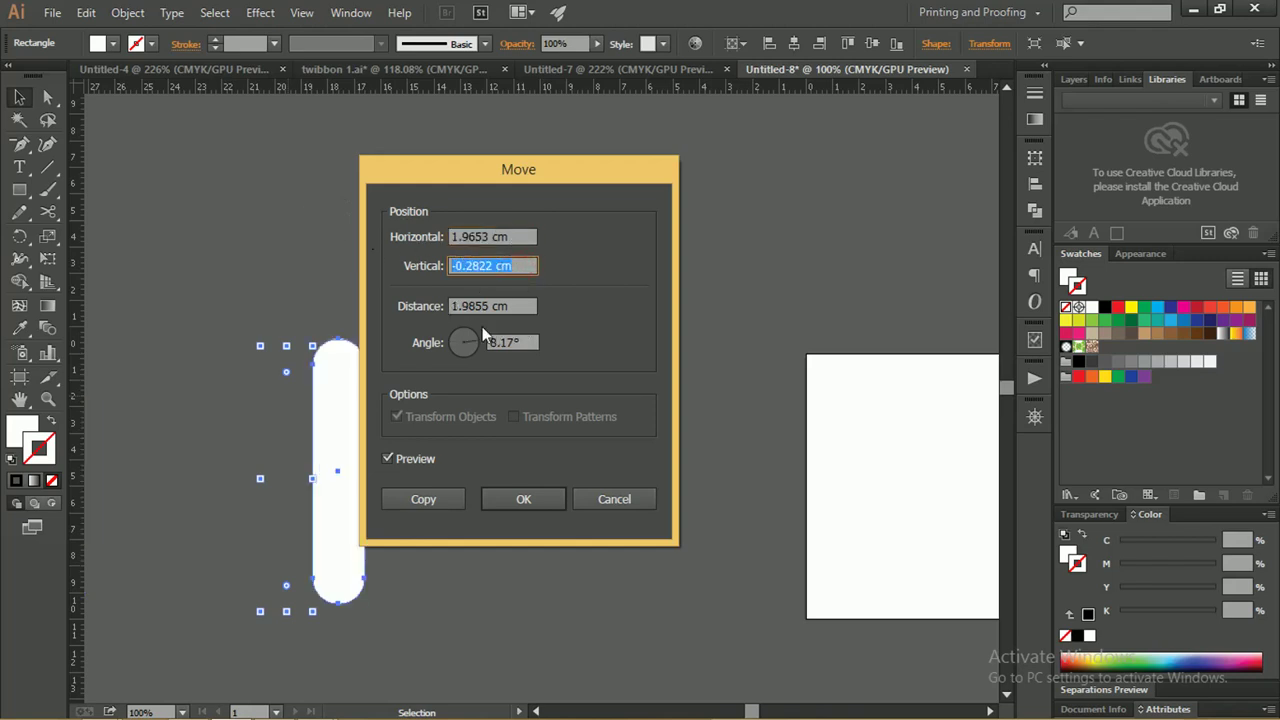
{"action": "type", "text": "0"}
{"action": "left_click", "coordinate": [388, 459]}
{"action": "left_click", "coordinate": [388, 459]}
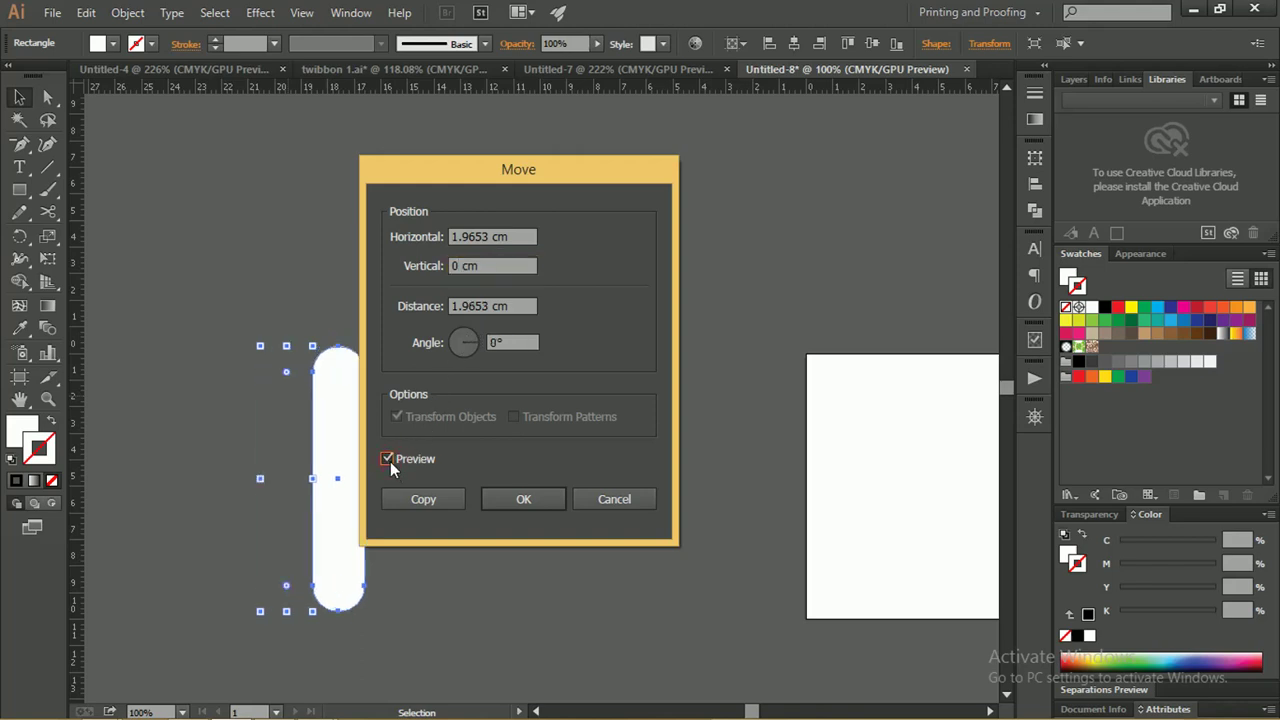
{"action": "left_click", "coordinate": [388, 459]}
{"action": "left_click", "coordinate": [388, 459]}
{"action": "left_click", "coordinate": [388, 459]}
{"action": "left_click", "coordinate": [388, 459]}
{"action": "left_click", "coordinate": [388, 459]}
{"action": "left_click", "coordinate": [388, 459]}
{"action": "left_click_drag", "start_coordinate": [463, 177], "coordinate": [473, 168]}
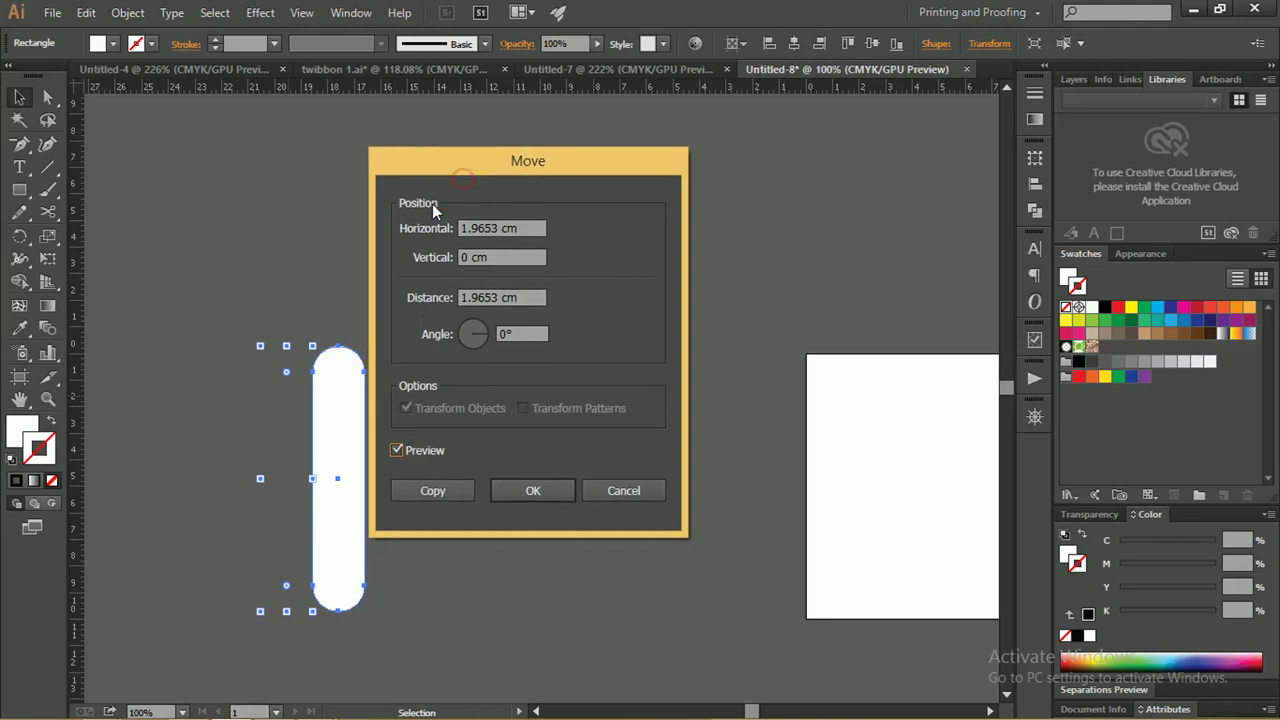
{"action": "left_click", "coordinate": [424, 491]}
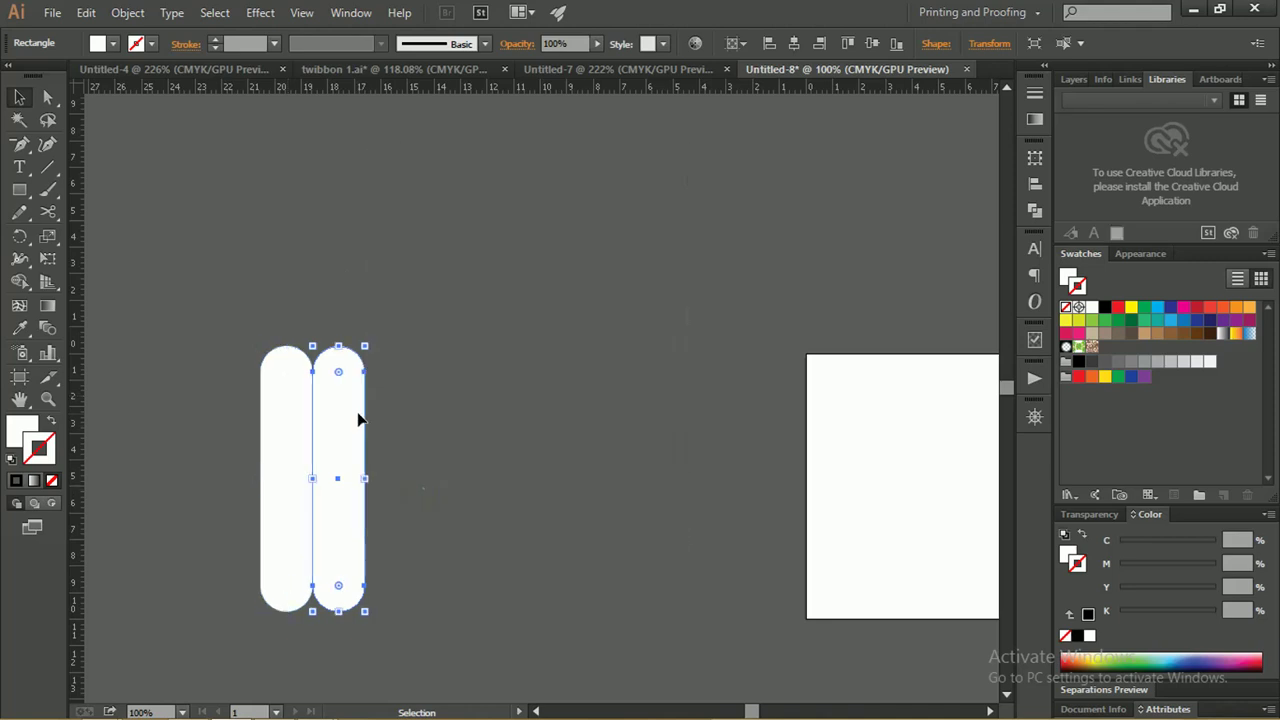
Repeat the move with Ctrl+D until ten pills form a row, then marquee-select them all
{"action": "key", "text": "ctrl+d"}
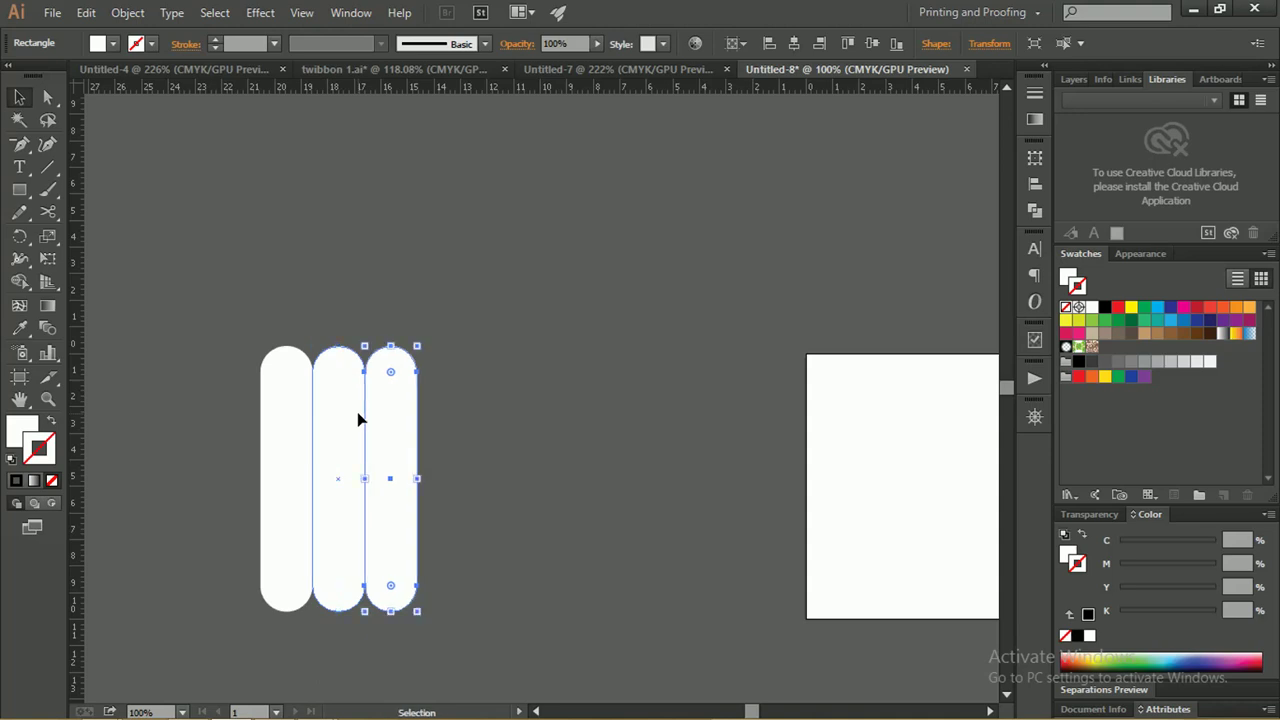
{"action": "key", "text": "ctrl"}
{"action": "key", "text": "ctrl+d"}
{"action": "key", "text": "ctrl+d"}
{"action": "key", "text": "ctrl+d"}
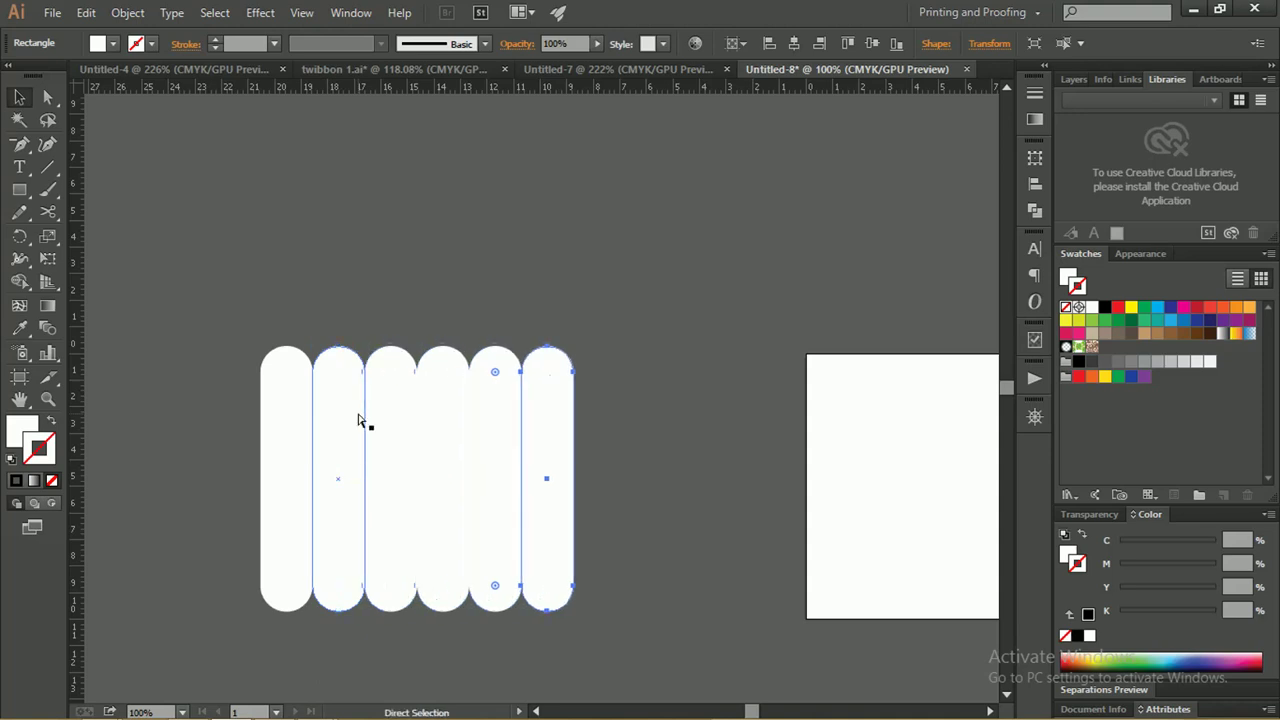
{"action": "key", "text": "ctrl+d"}
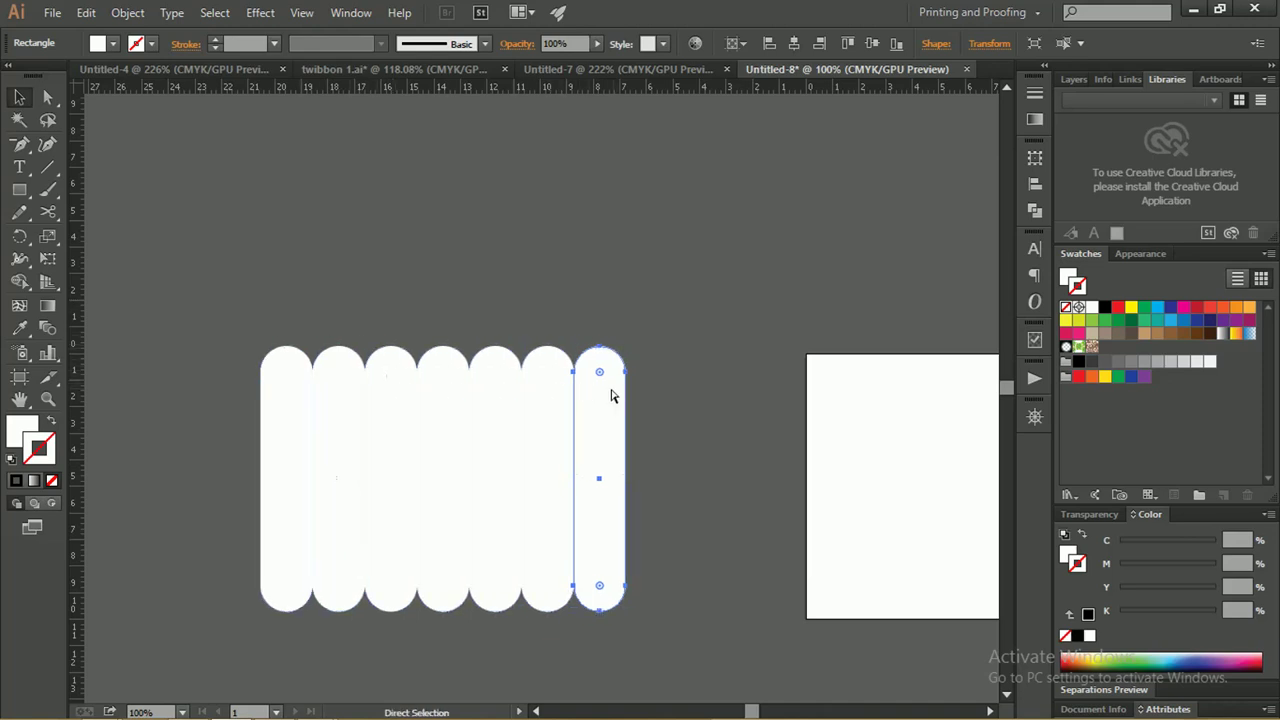
{"action": "key", "text": "ctrl+d"}
{"action": "key", "text": "ctrl+d"}
{"action": "key", "text": "ctrl+d"}
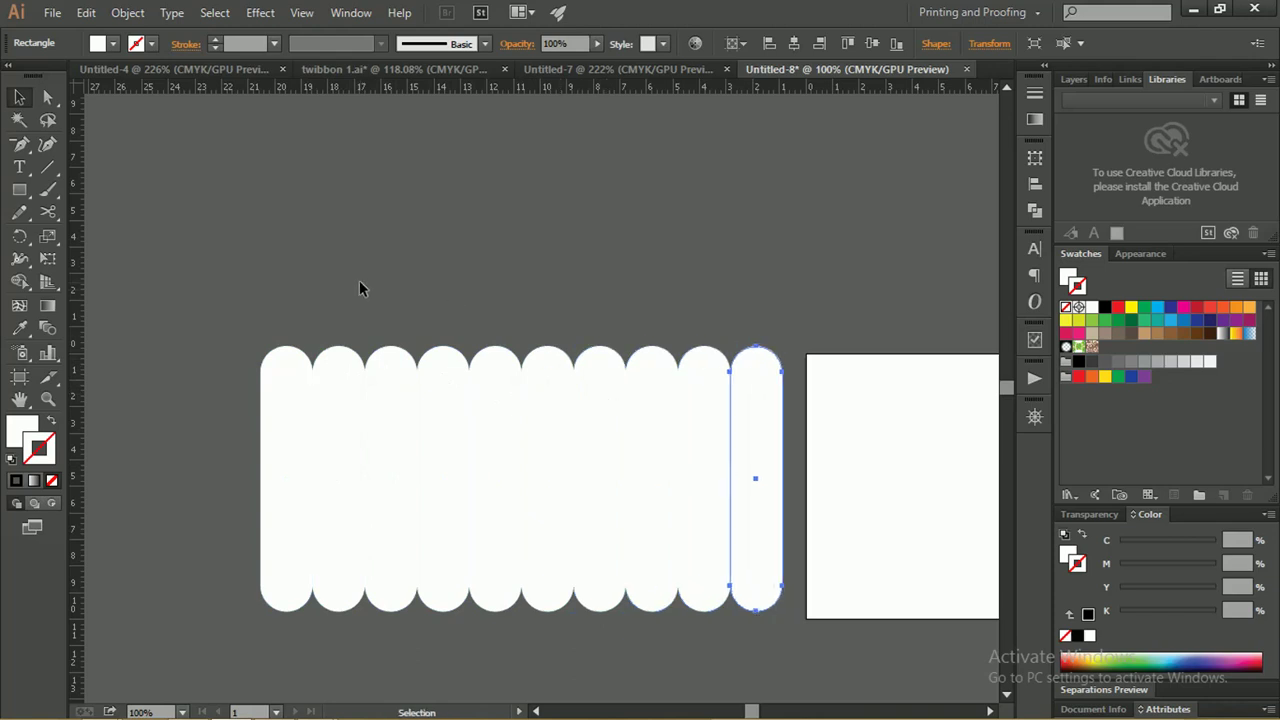
{"action": "mouse_move", "coordinate": [243, 277]}
{"action": "left_mouse_down"}
{"action": "mouse_move", "coordinate": [744, 461]}
{"action": "mouse_move", "coordinate": [766, 457]}
{"action": "mouse_move", "coordinate": [590, 425]}
{"action": "left_mouse_up"}
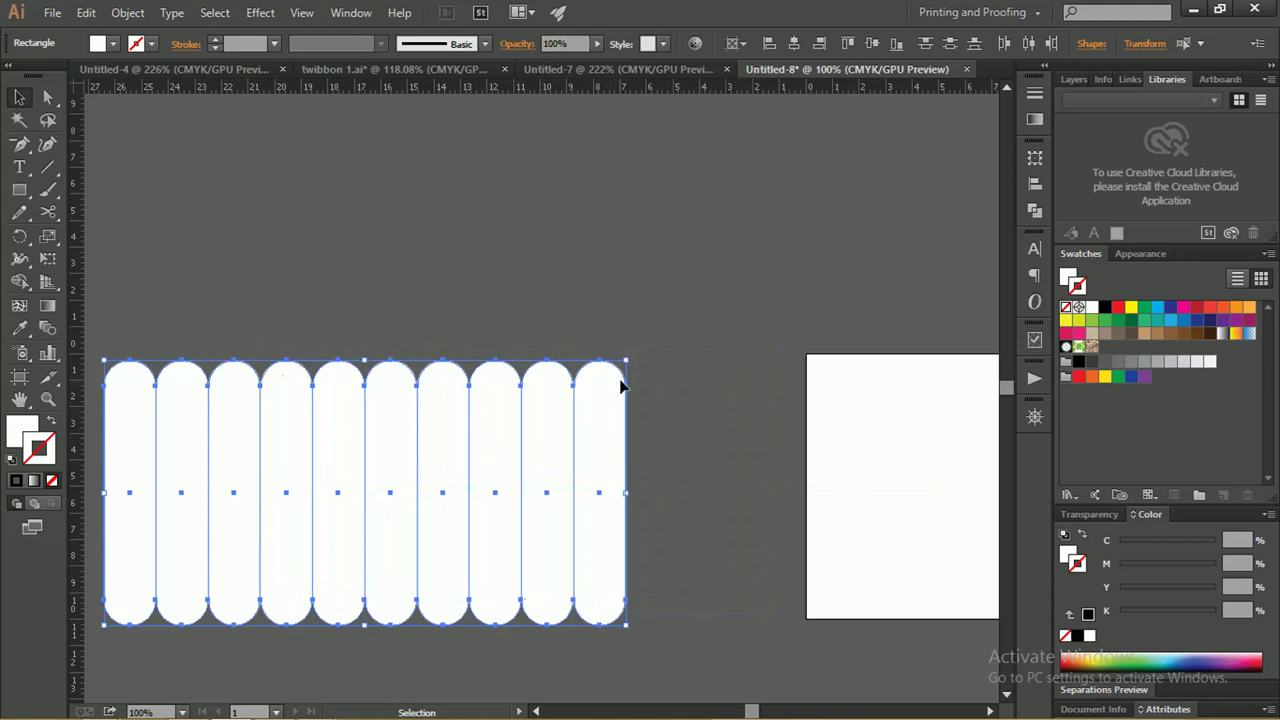
{"action": "key", "text": "z"}
{"action": "left_click_drag", "start_coordinate": [612, 383], "coordinate": [552, 392]}
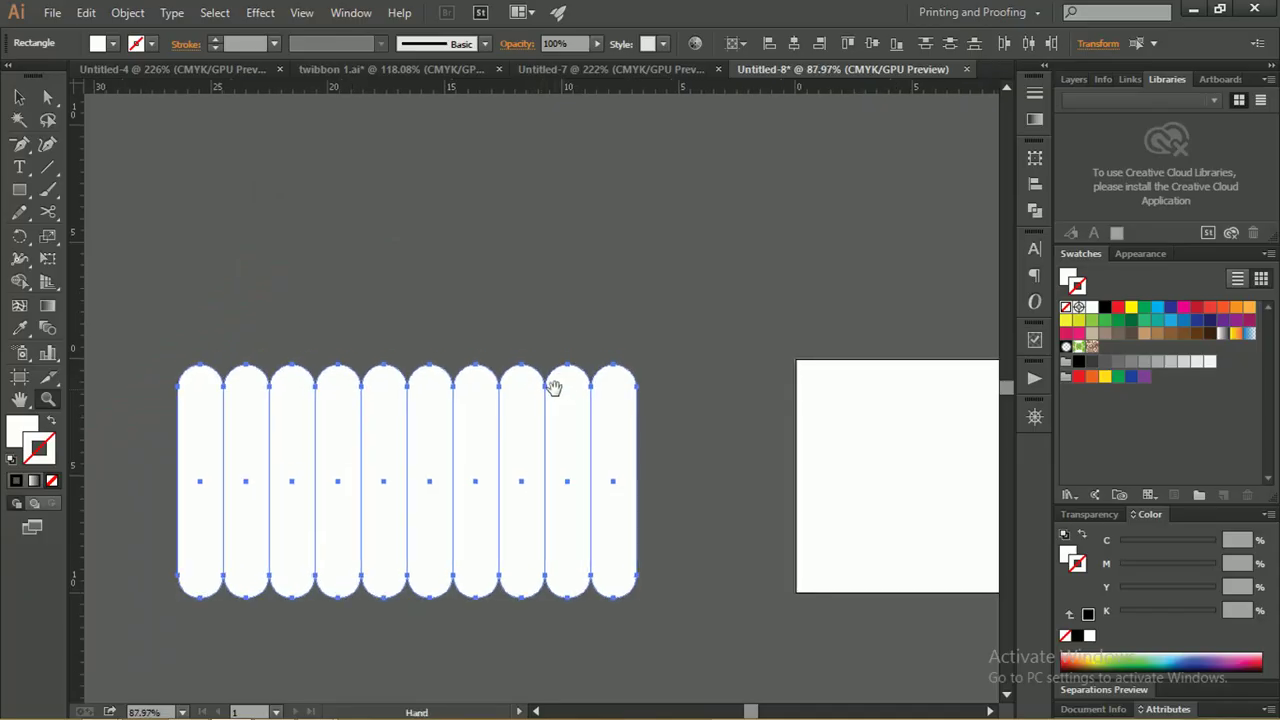
Drag a copy of the pill row straight up to overlap the original, then select the upper row
{"action": "left_click_drag", "start_coordinate": [554, 383], "coordinate": [554, 398]}
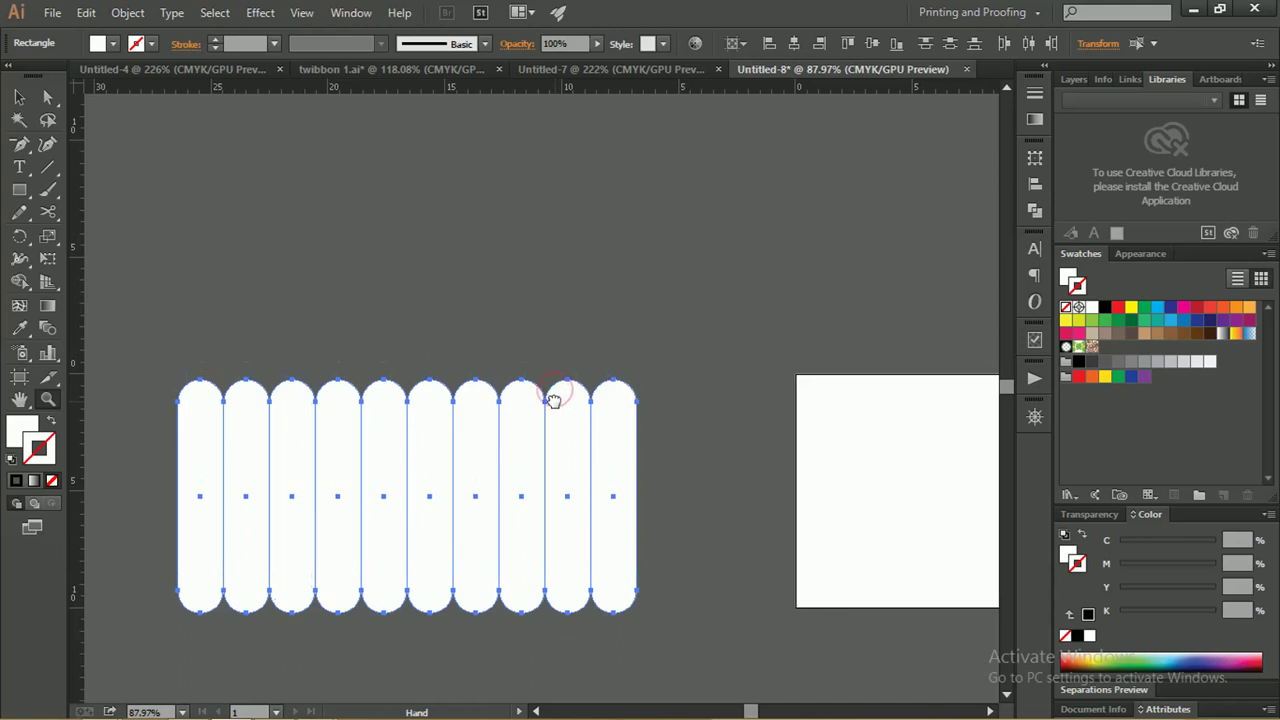
{"action": "key", "text": "v"}
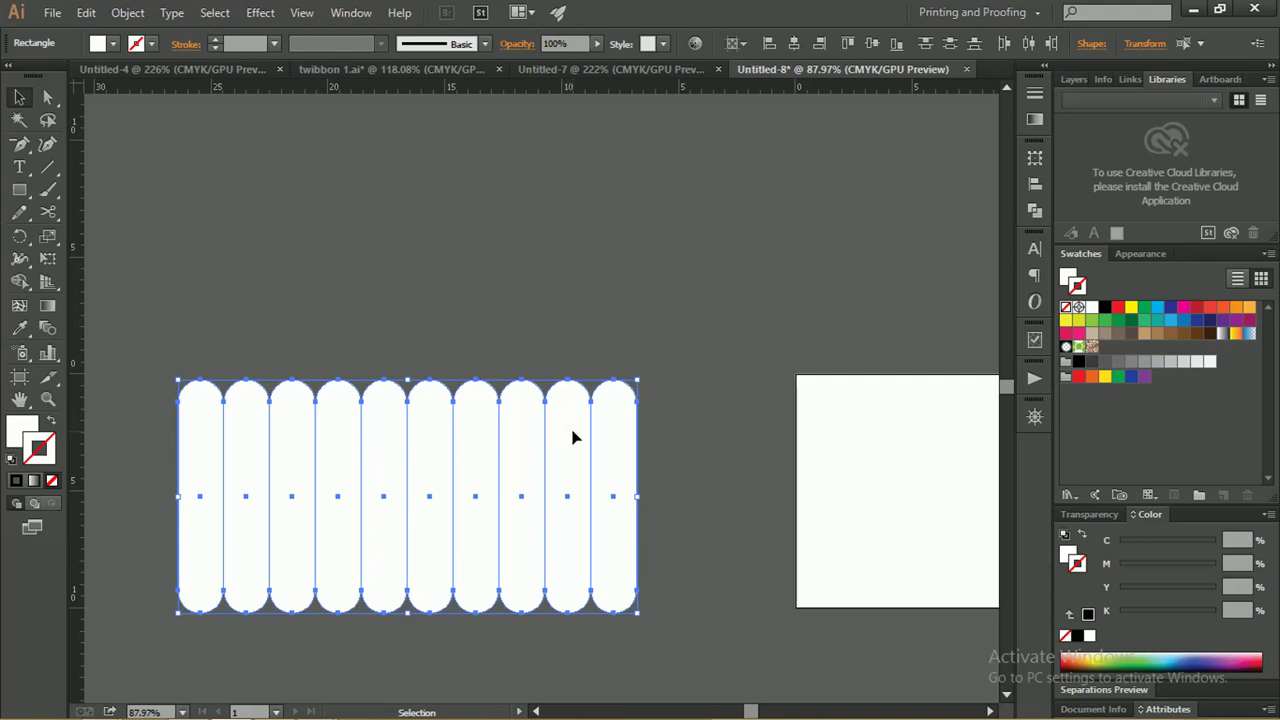
{"action": "left_click_drag", "start_coordinate": [573, 437], "coordinate": [567, 289]}
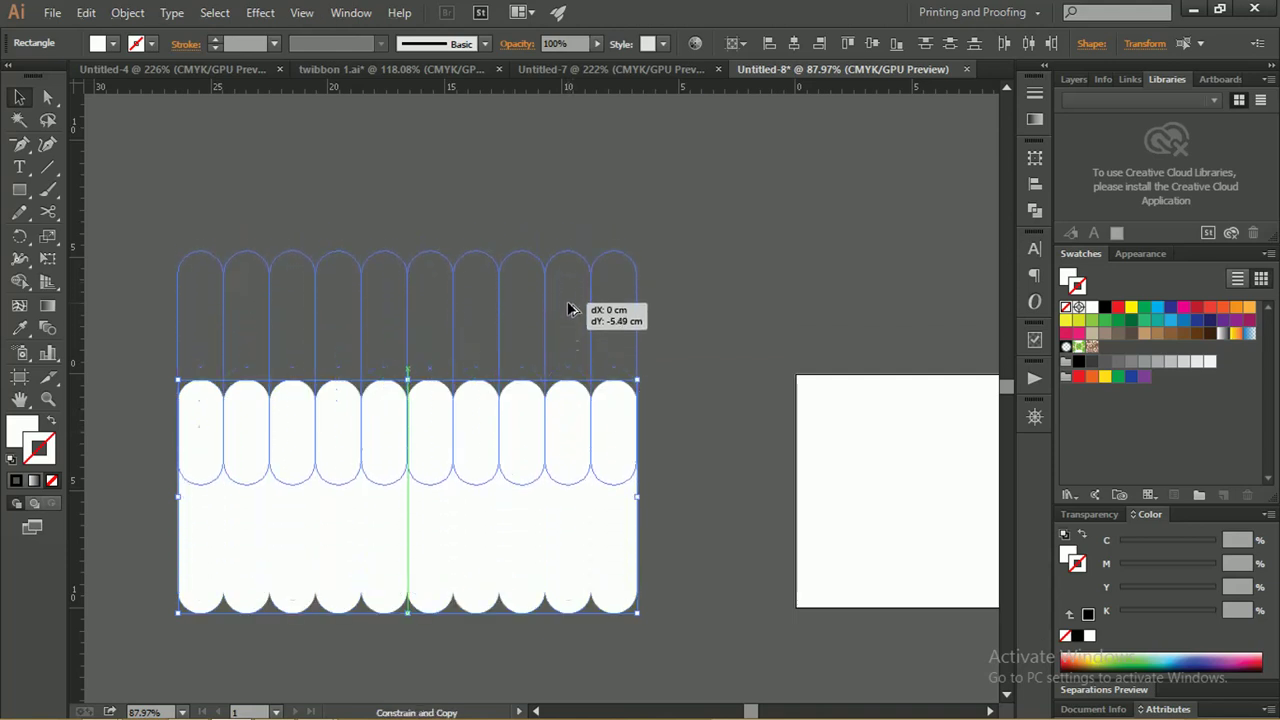
{"action": "left_click_drag", "start_coordinate": [567, 289], "coordinate": [565, 284]}
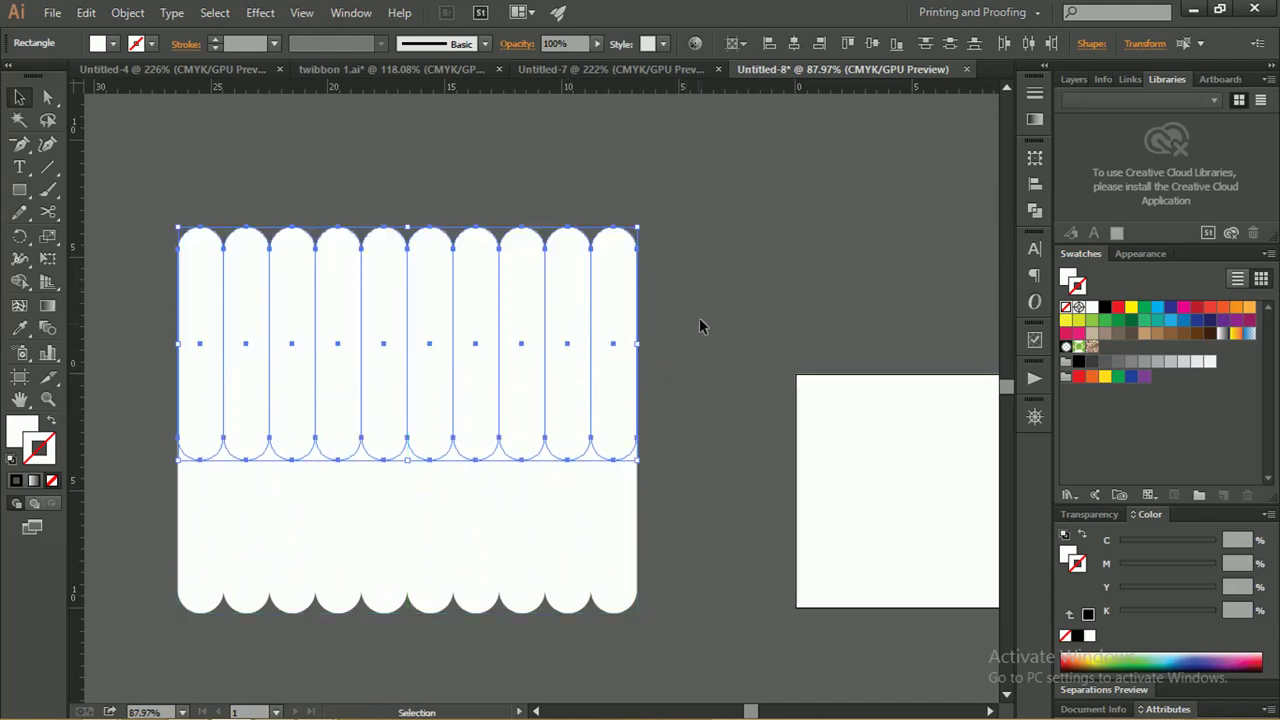
{"action": "left_click", "coordinate": [143, 320]}
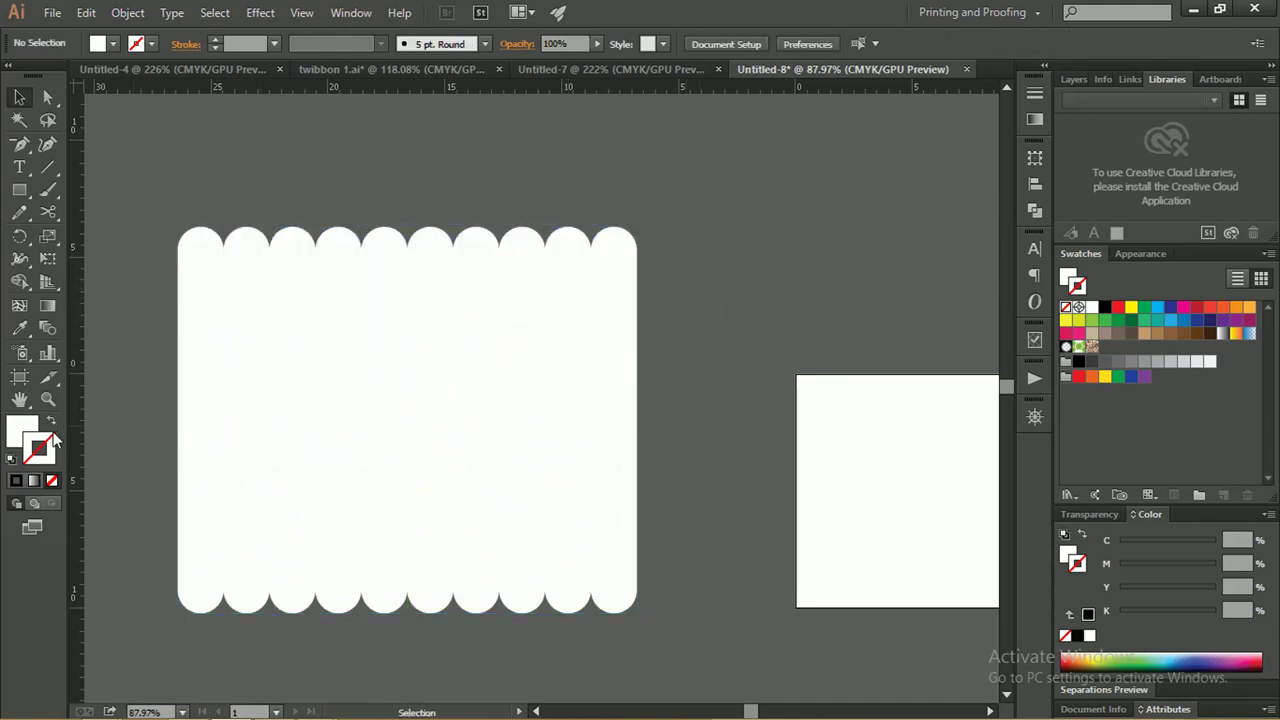
{"action": "left_click_drag", "start_coordinate": [157, 288], "coordinate": [668, 372]}
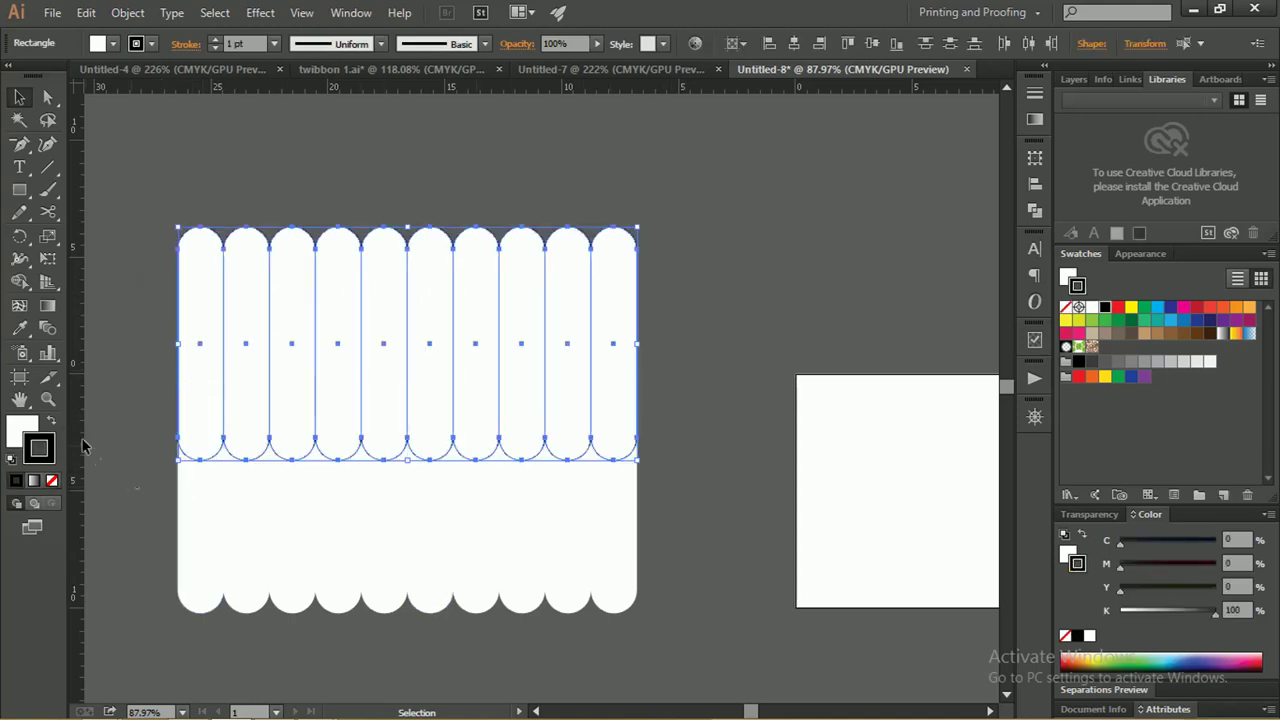
{"action": "left_click", "coordinate": [18, 430]}
Remove the upper row's fill so only outlines remain
{"action": "left_click", "coordinate": [52, 481]}
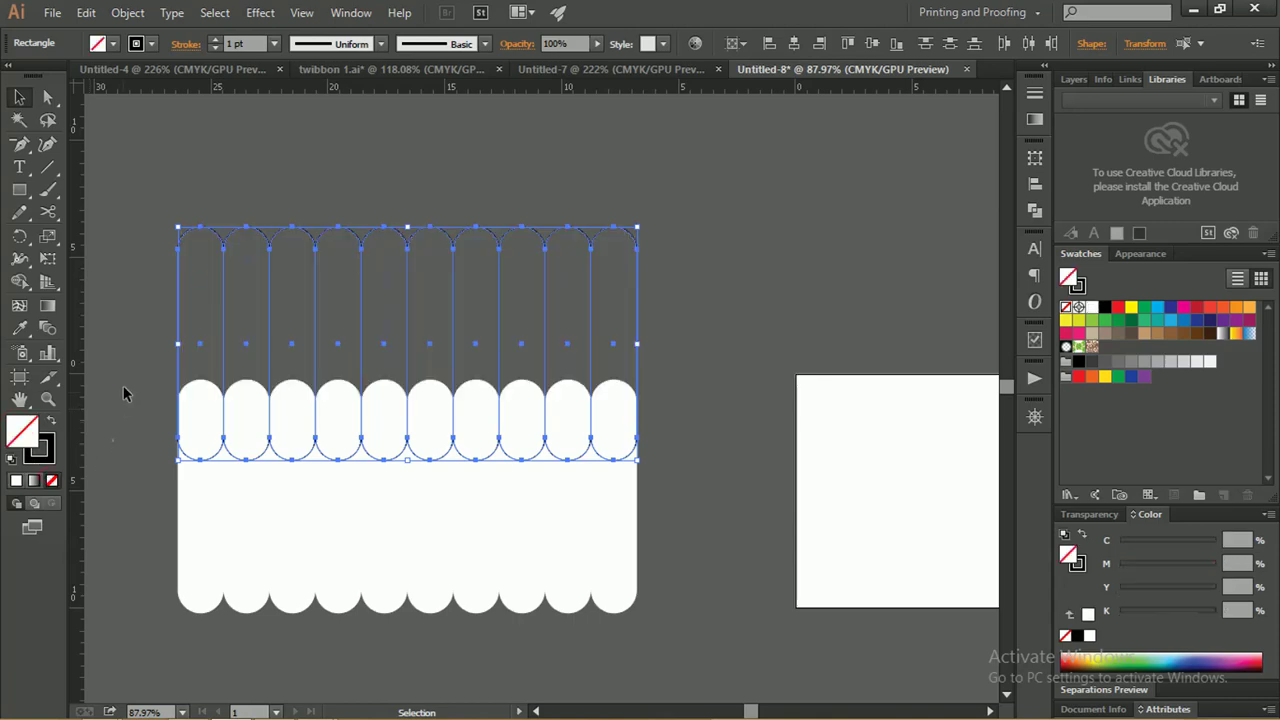
{"action": "left_click", "coordinate": [122, 358]}
{"action": "key", "text": "z"}
{"action": "left_click", "coordinate": [120, 343]}
{"action": "mouse_move", "coordinate": [339, 385]}
{"action": "left_mouse_down"}
{"action": "mouse_move", "coordinate": [74, 331]}
{"action": "mouse_move", "coordinate": [372, 362]}
{"action": "left_mouse_up"}
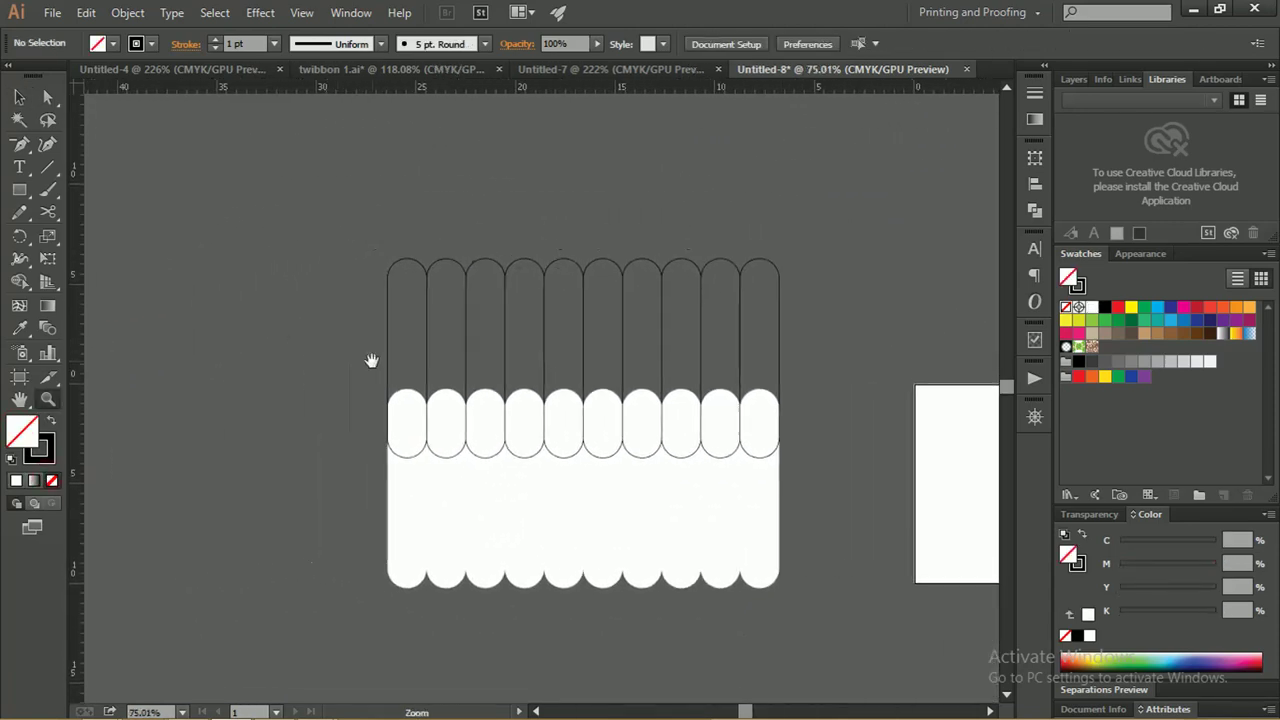
Select both pill rows and place a copy about 20.62 cm to the left
{"action": "key", "text": "v"}
{"action": "left_click_drag", "start_coordinate": [311, 265], "coordinate": [740, 530]}
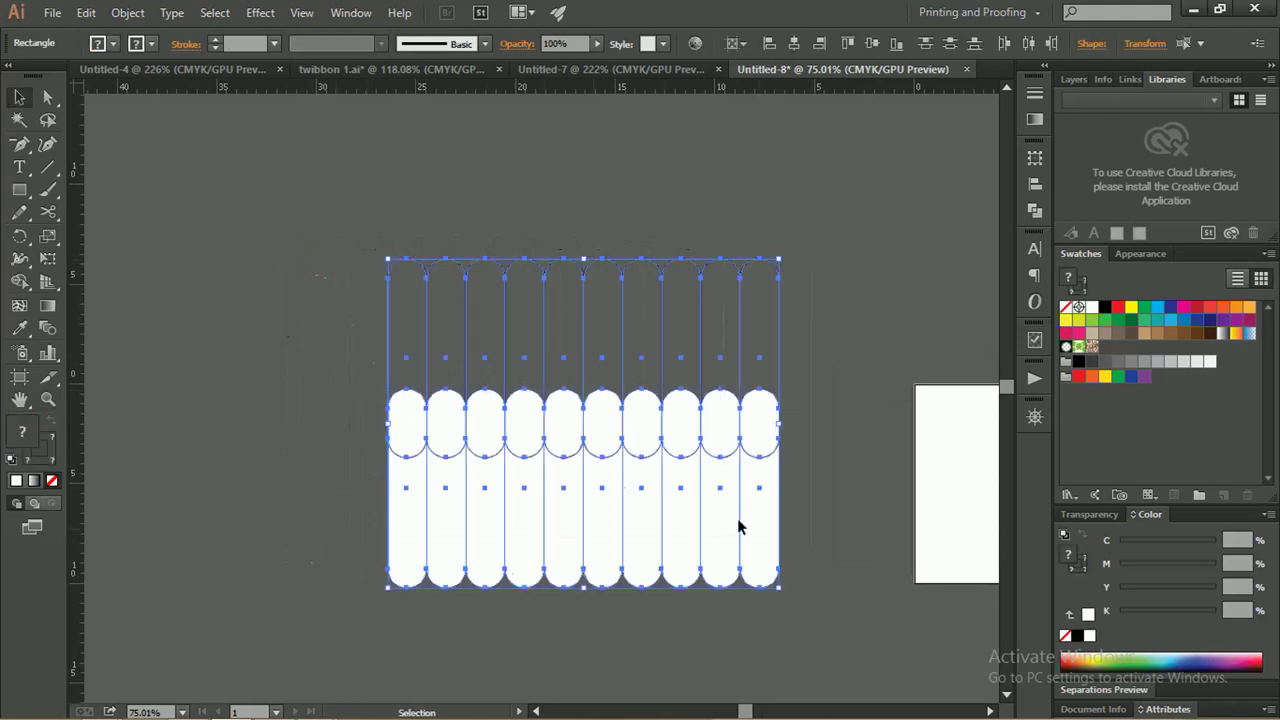
{"action": "left_click_drag", "start_coordinate": [591, 462], "coordinate": [142, 438]}
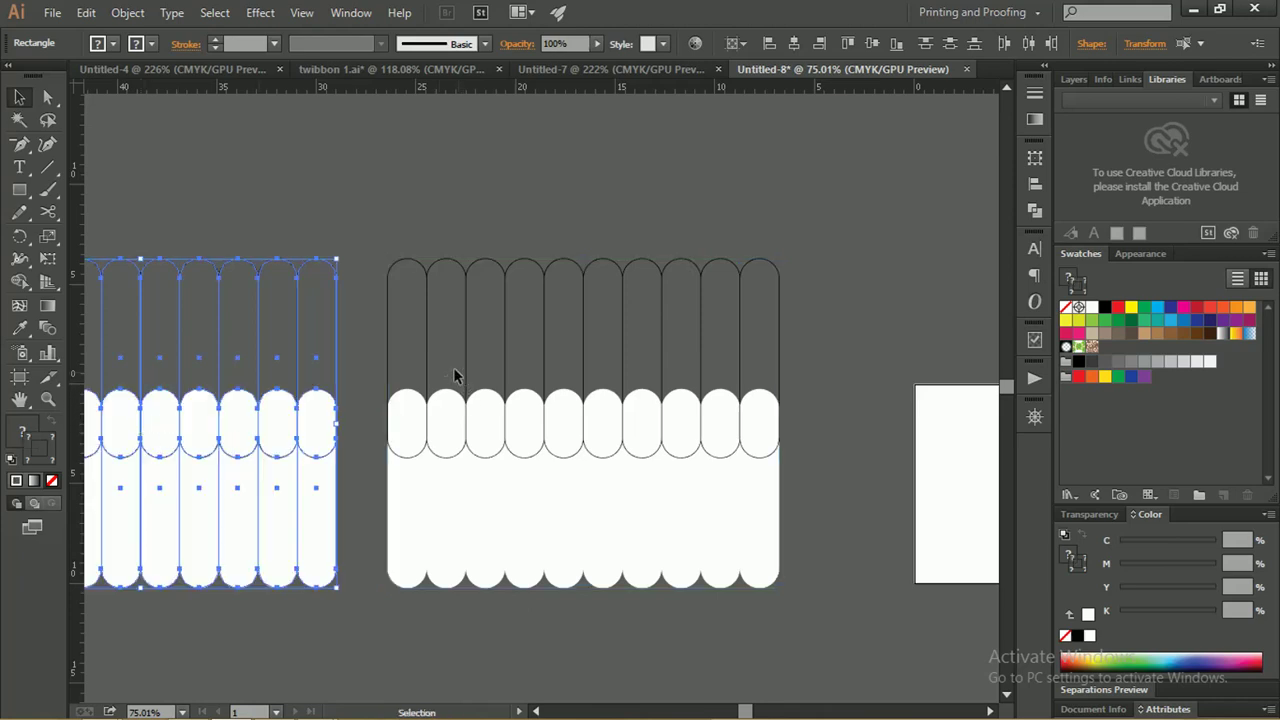
{"action": "mouse_move", "coordinate": [391, 333]}
{"action": "left_mouse_down"}
{"action": "mouse_move", "coordinate": [514, 369]}
{"action": "mouse_move", "coordinate": [361, 358]}
{"action": "left_mouse_up"}
Select alternate outlined pills in the upper row and delete them, leaving five outlines
{"action": "left_click", "coordinate": [19, 97]}
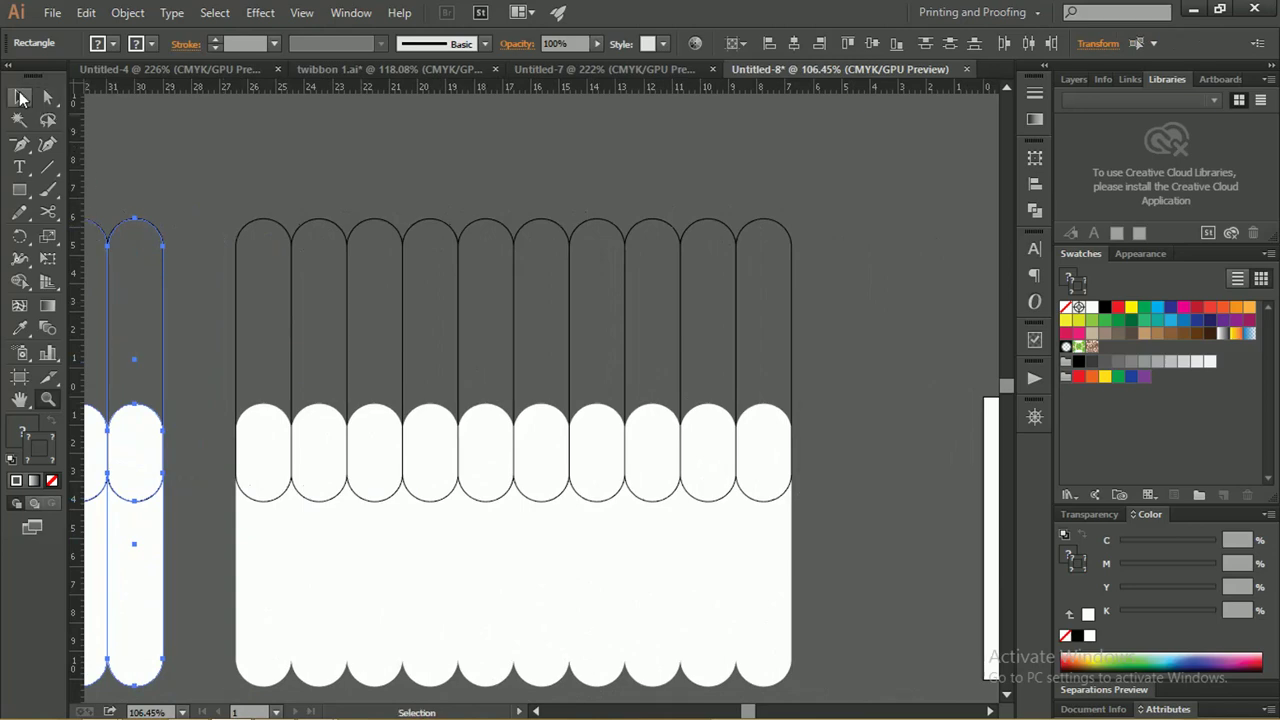
{"action": "left_click", "coordinate": [188, 156]}
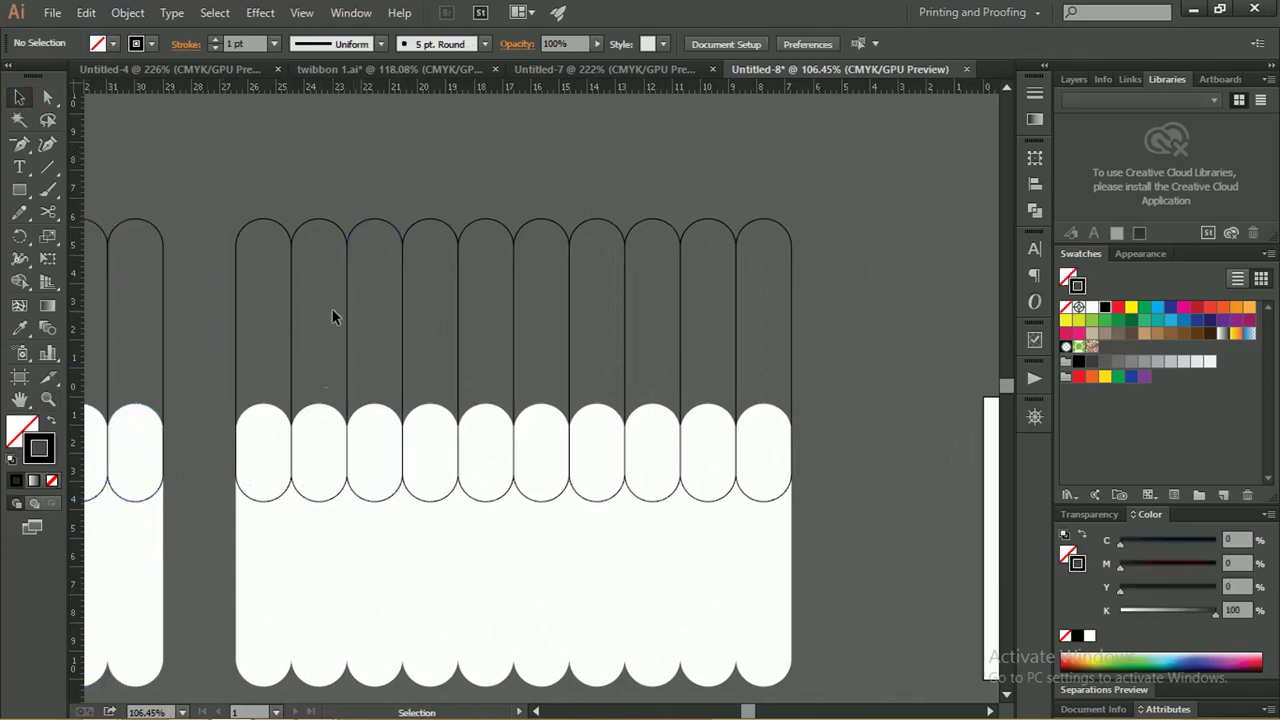
{"action": "left_click_drag", "start_coordinate": [330, 183], "coordinate": [320, 243]}
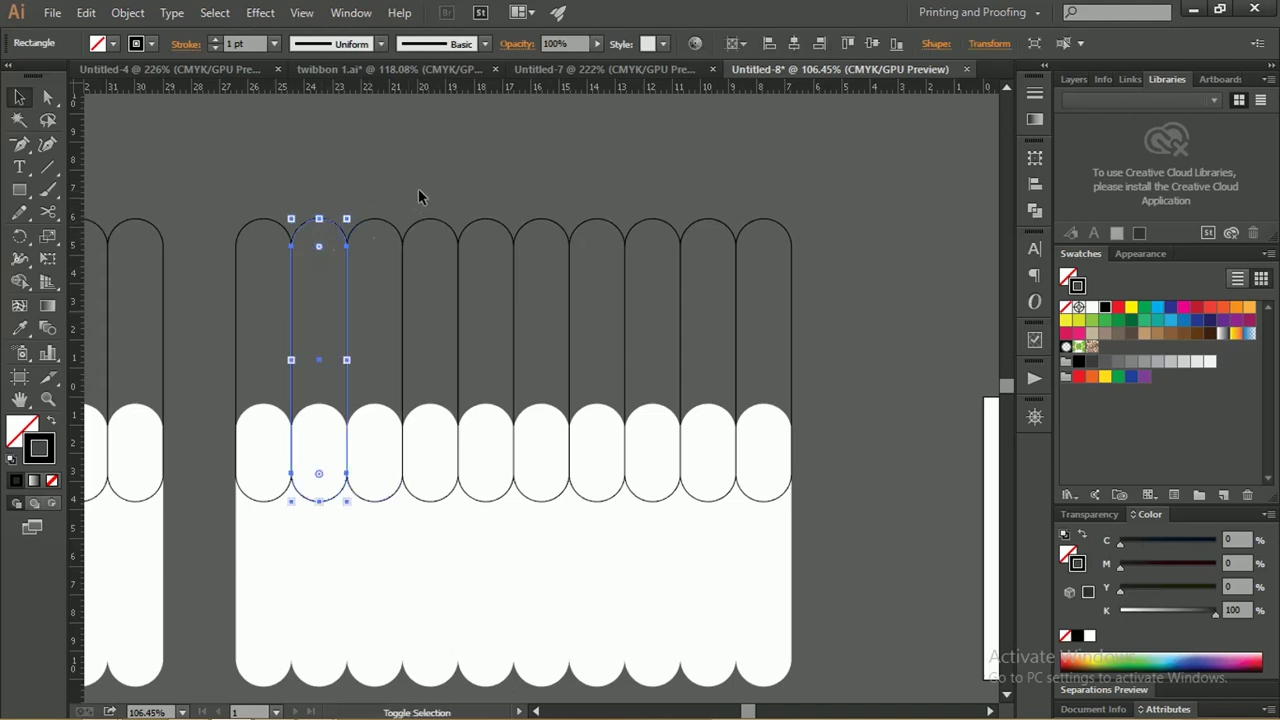
{"action": "left_click_drag", "start_coordinate": [425, 188], "coordinate": [430, 240]}
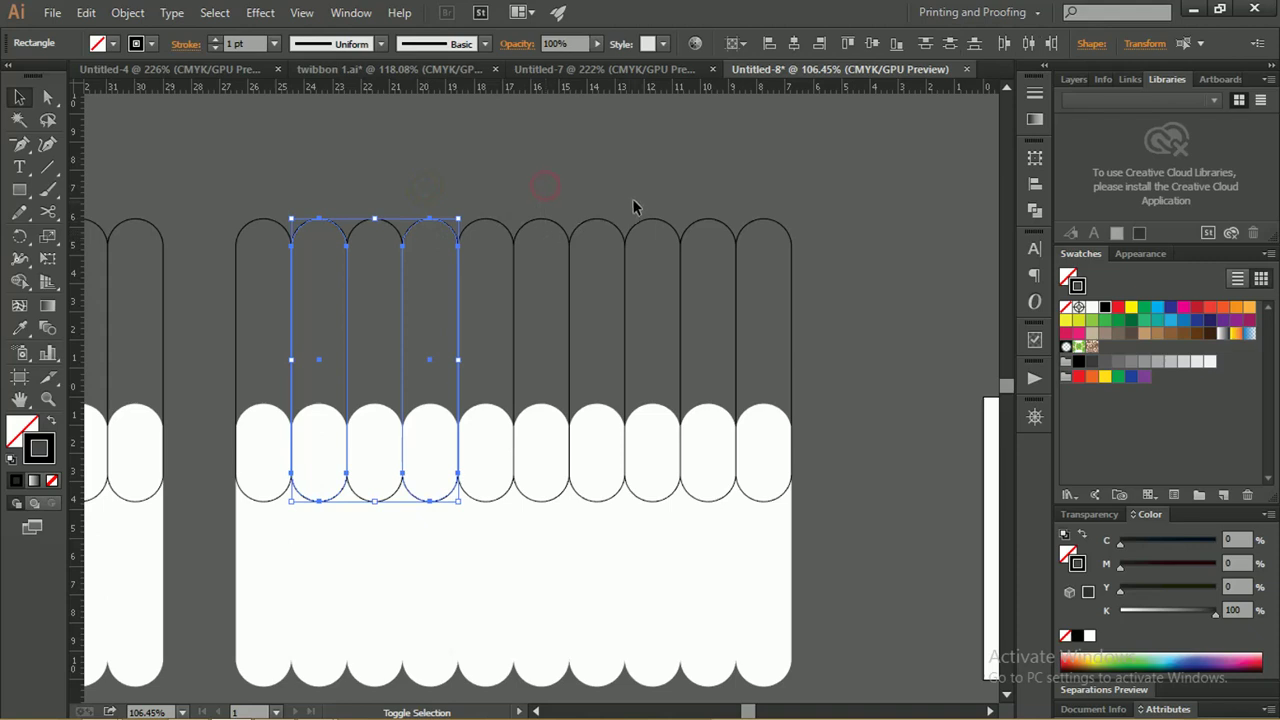
{"action": "left_click_drag", "start_coordinate": [648, 247], "coordinate": [480, 240]}
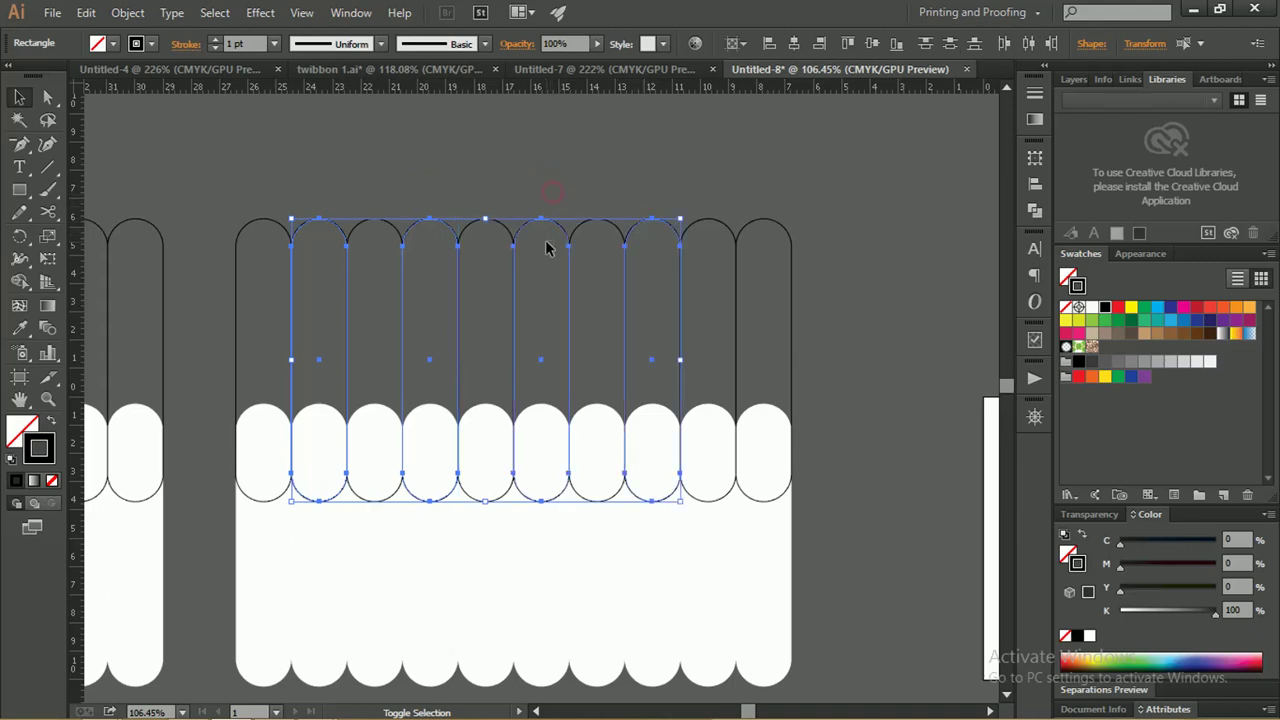
{"action": "left_click_drag", "start_coordinate": [705, 196], "coordinate": [699, 242]}
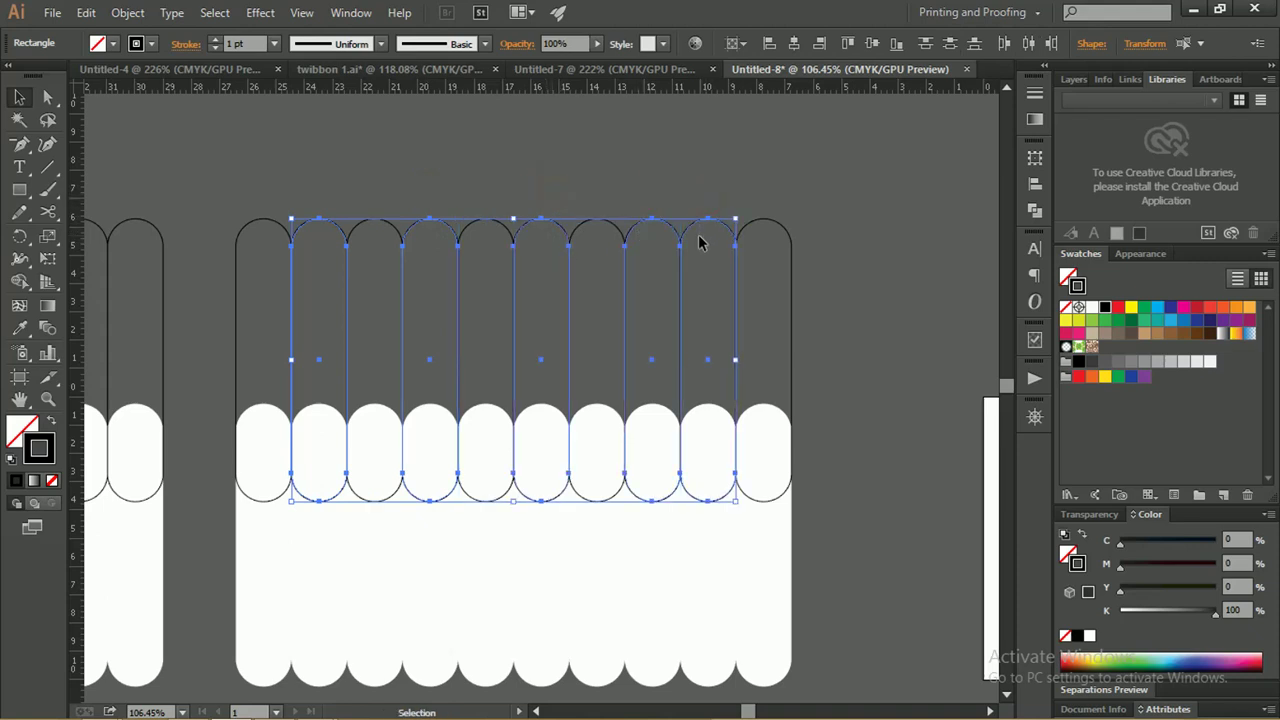
{"action": "key", "text": "Delete"}
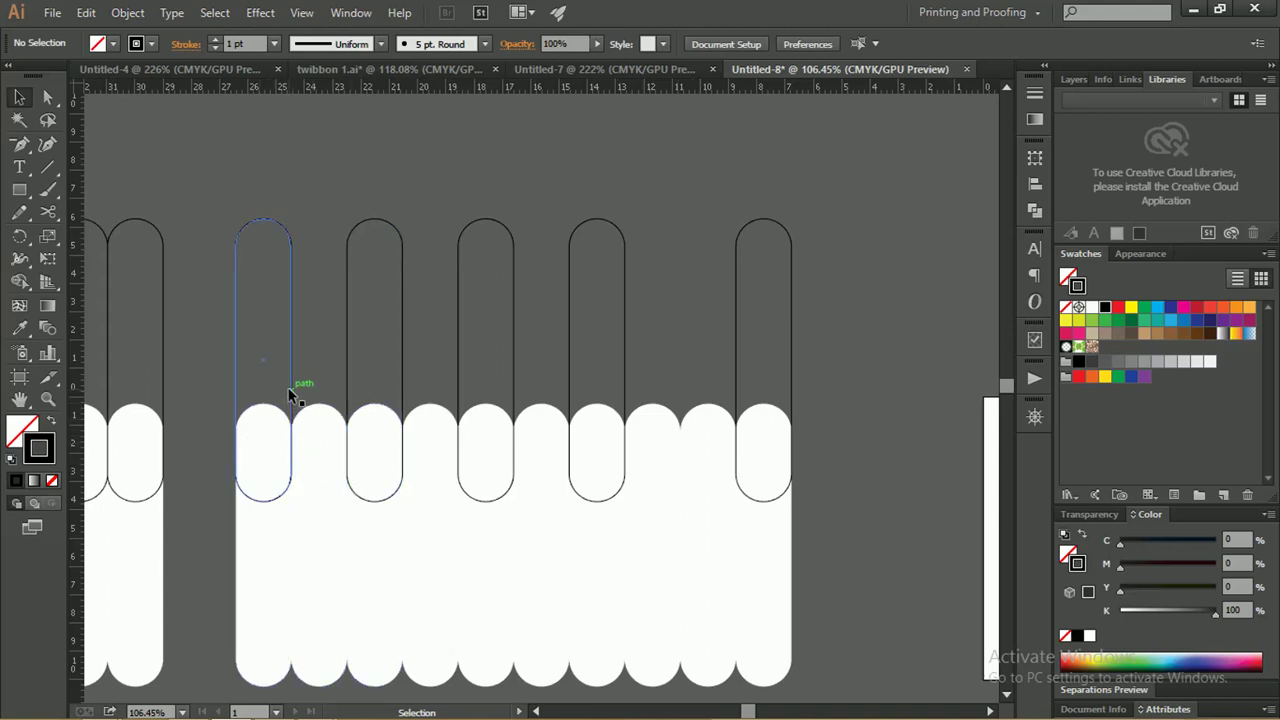
Nudge outlined pills up and down to different heights, aligning the tops of two of them
{"action": "left_click_drag", "start_coordinate": [288, 375], "coordinate": [289, 393]}
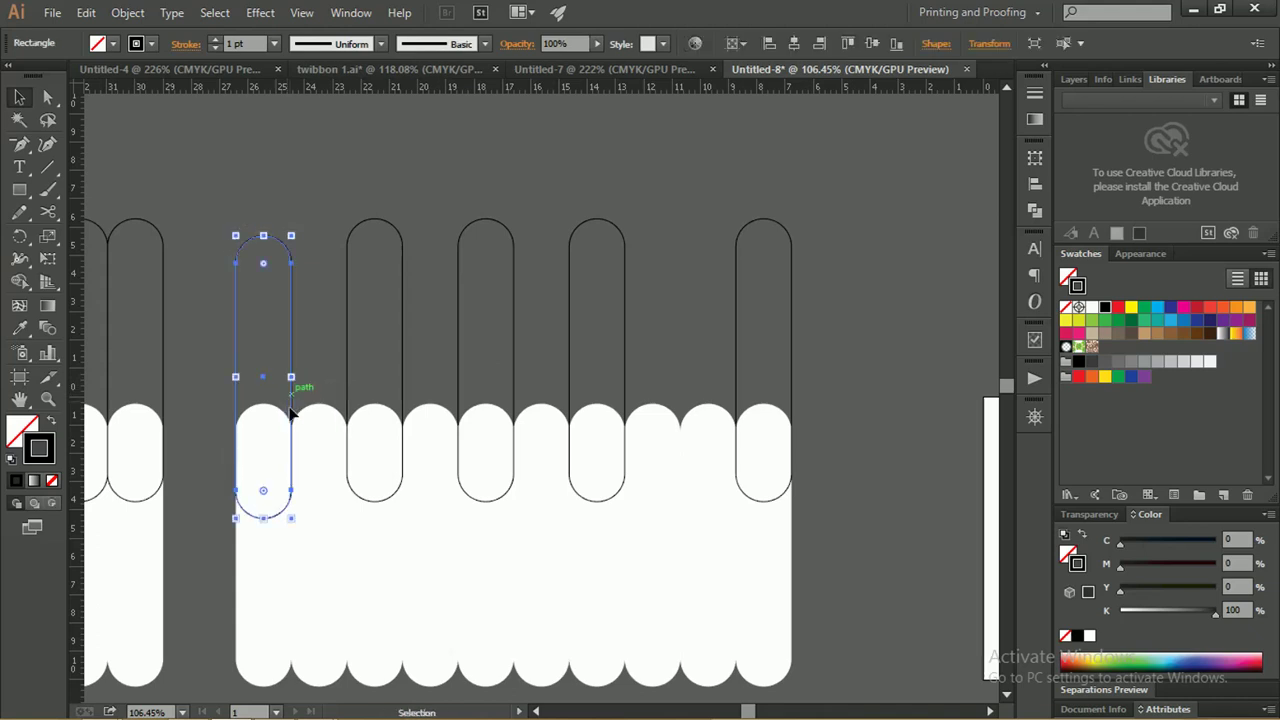
{"action": "left_click", "coordinate": [400, 403]}
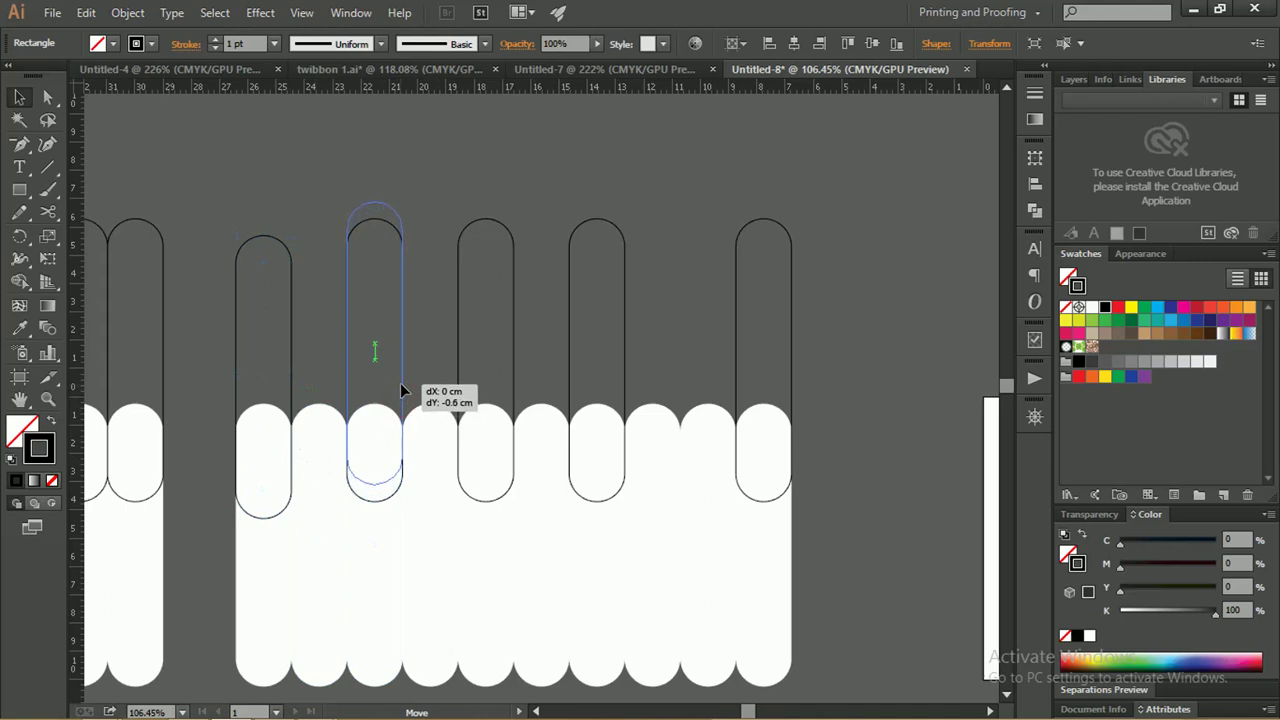
{"action": "left_click_drag", "start_coordinate": [400, 403], "coordinate": [400, 386]}
{"action": "left_click_drag", "start_coordinate": [514, 389], "coordinate": [516, 381]}
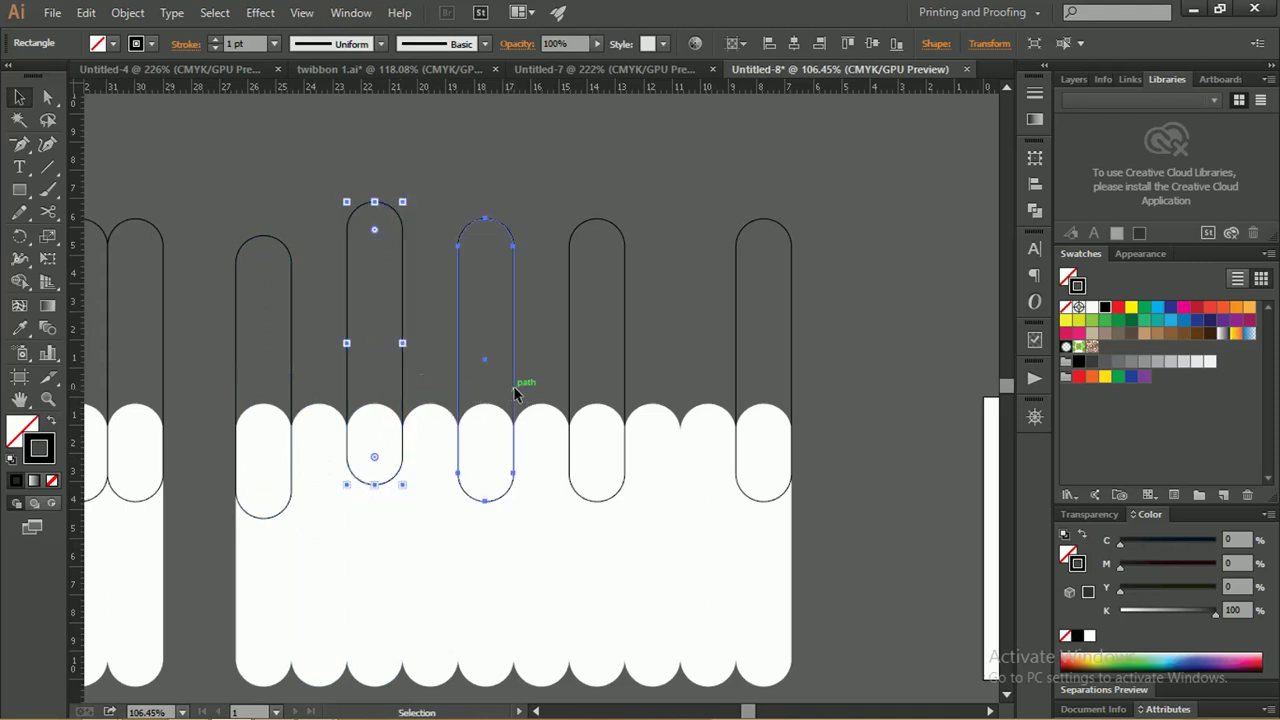
{"action": "left_click", "coordinate": [403, 289], "text": "shift"}
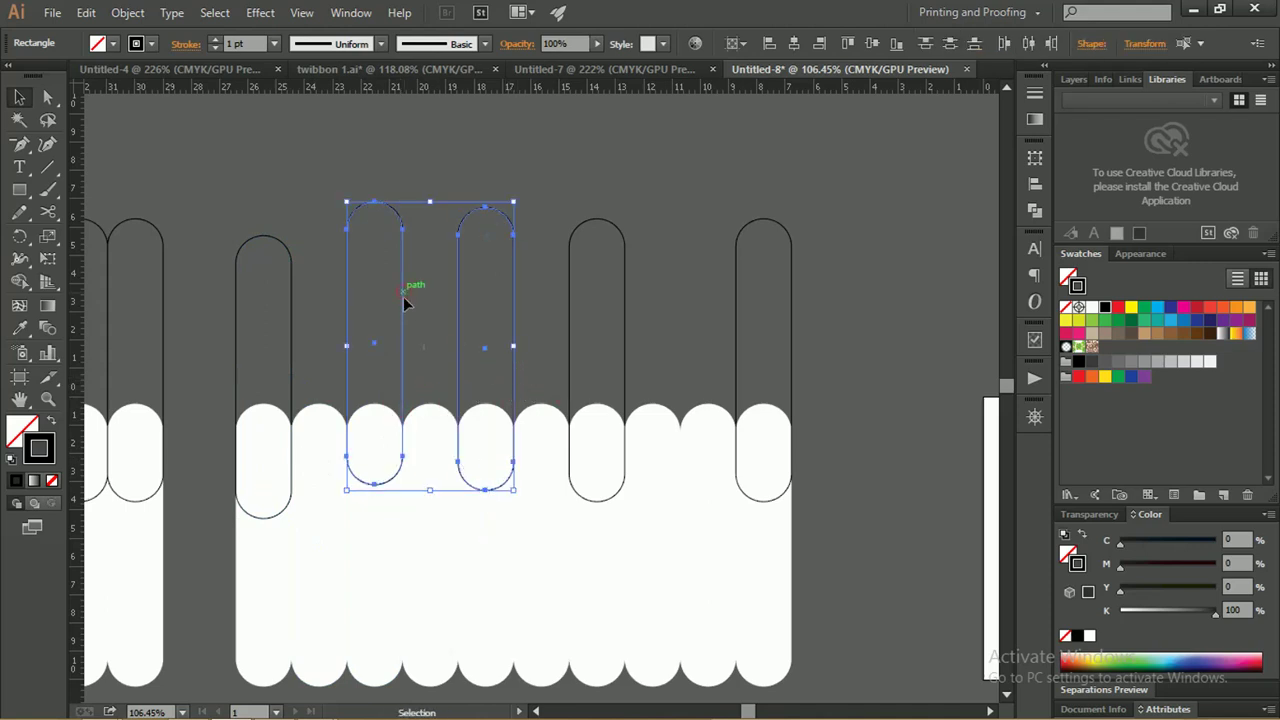
{"action": "left_click", "coordinate": [743, 44]}
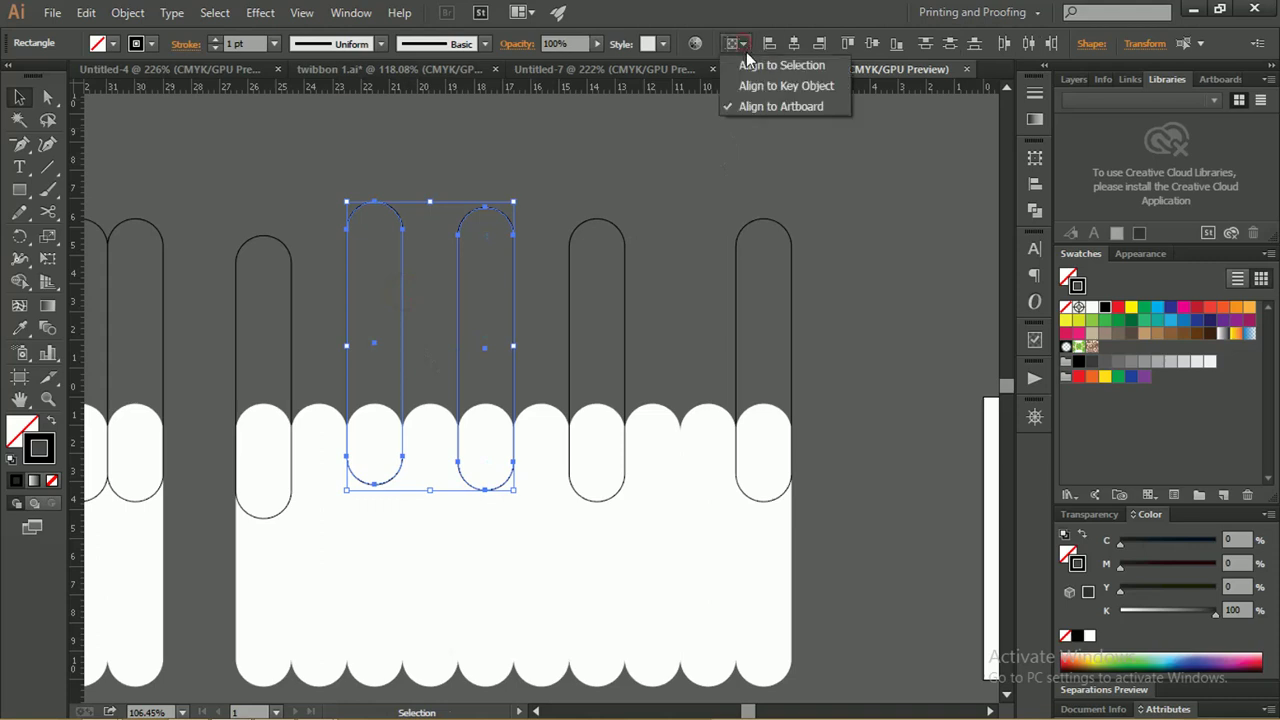
{"action": "left_click", "coordinate": [746, 60]}
{"action": "left_click", "coordinate": [848, 44]}
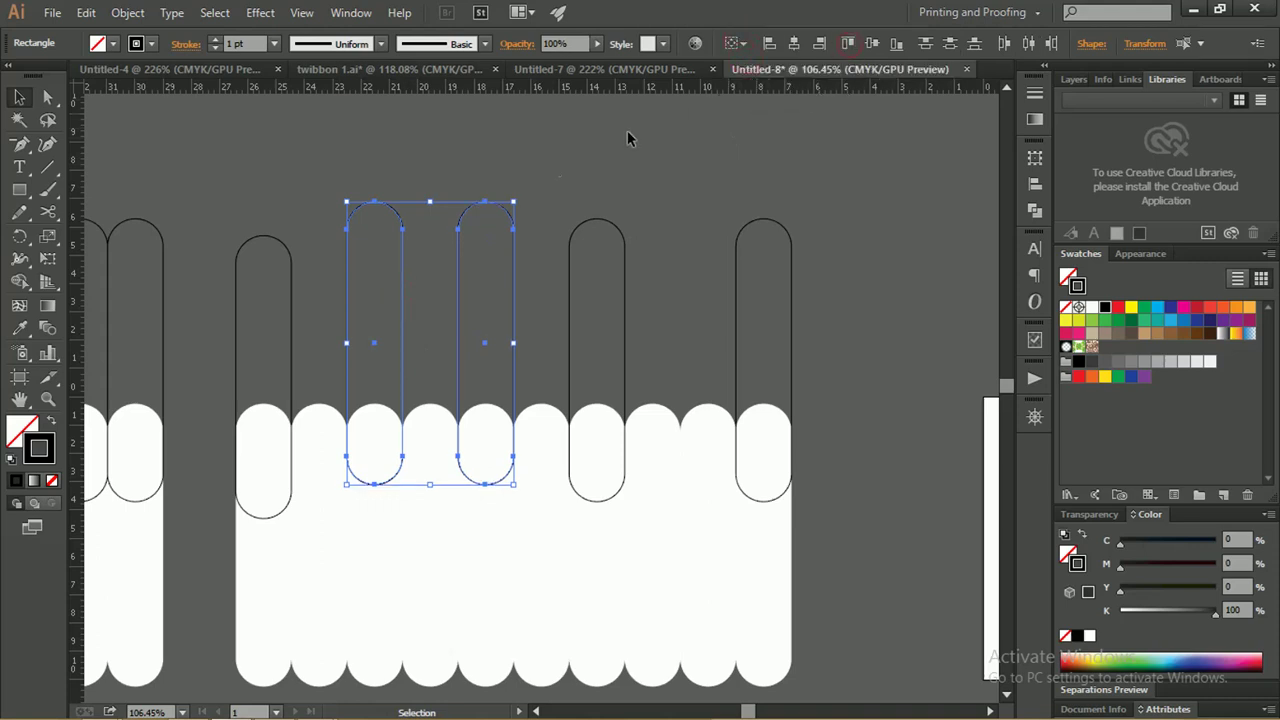
{"action": "left_click", "coordinate": [508, 193]}
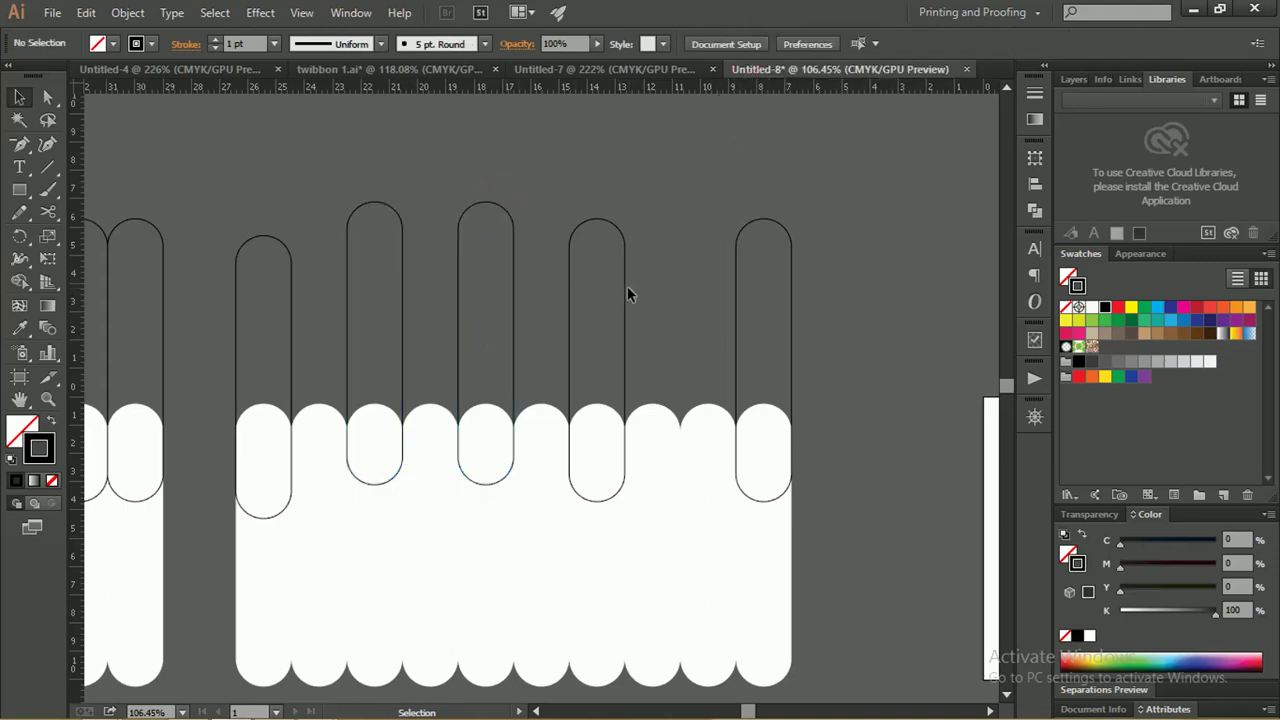
Lower the fifth outlined pill, then select a white pill in the band
{"action": "left_click_drag", "start_coordinate": [627, 286], "coordinate": [621, 318]}
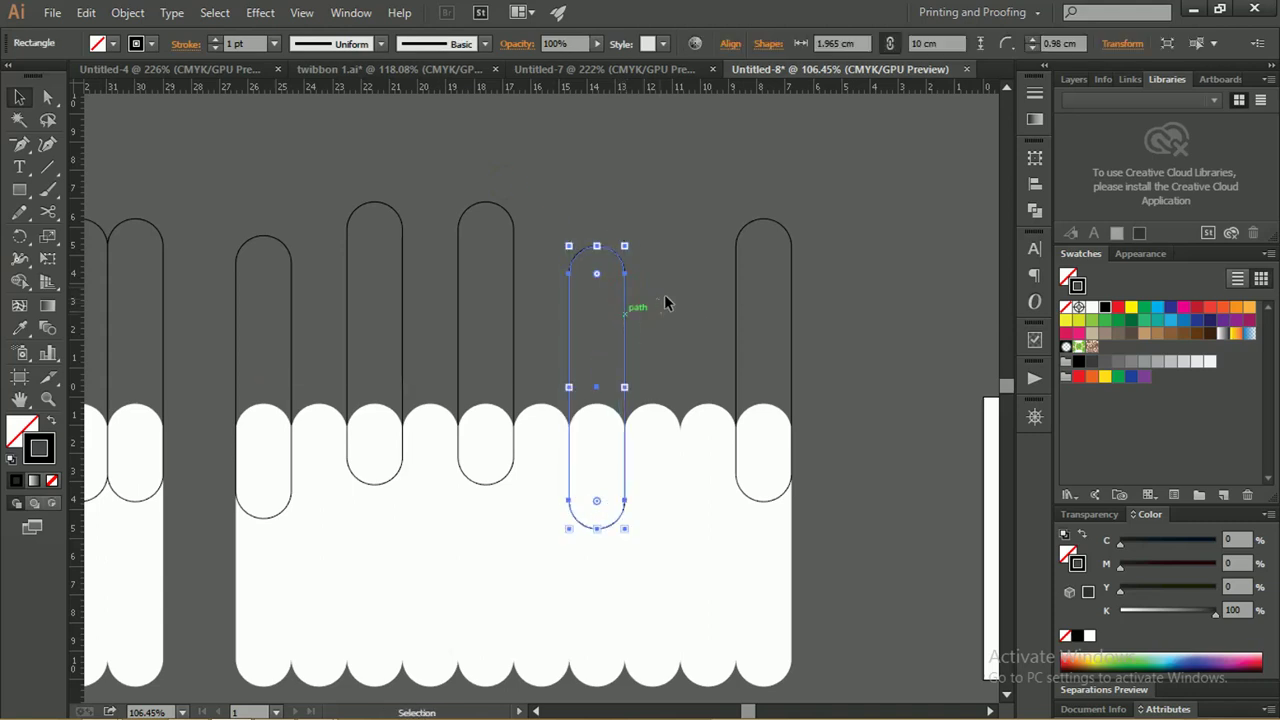
{"action": "left_click", "coordinate": [667, 295]}
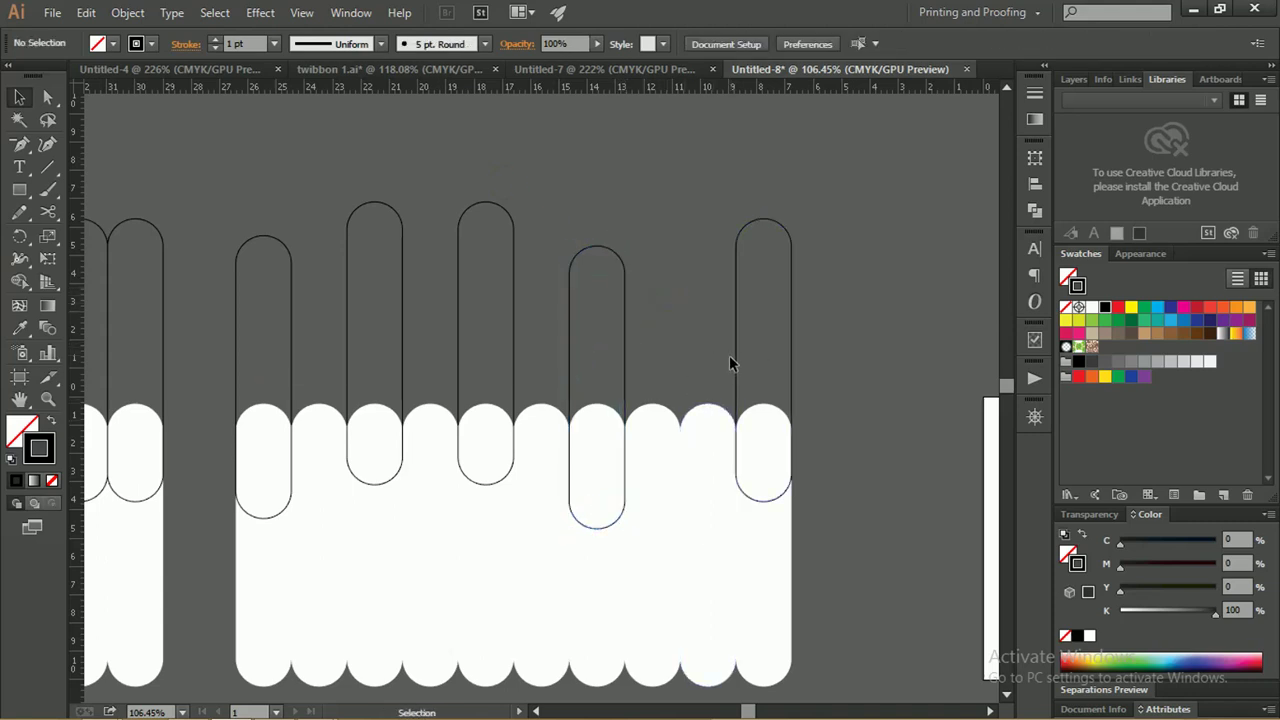
{"action": "left_click", "coordinate": [707, 428]}
{"action": "left_click", "coordinate": [764, 348]}
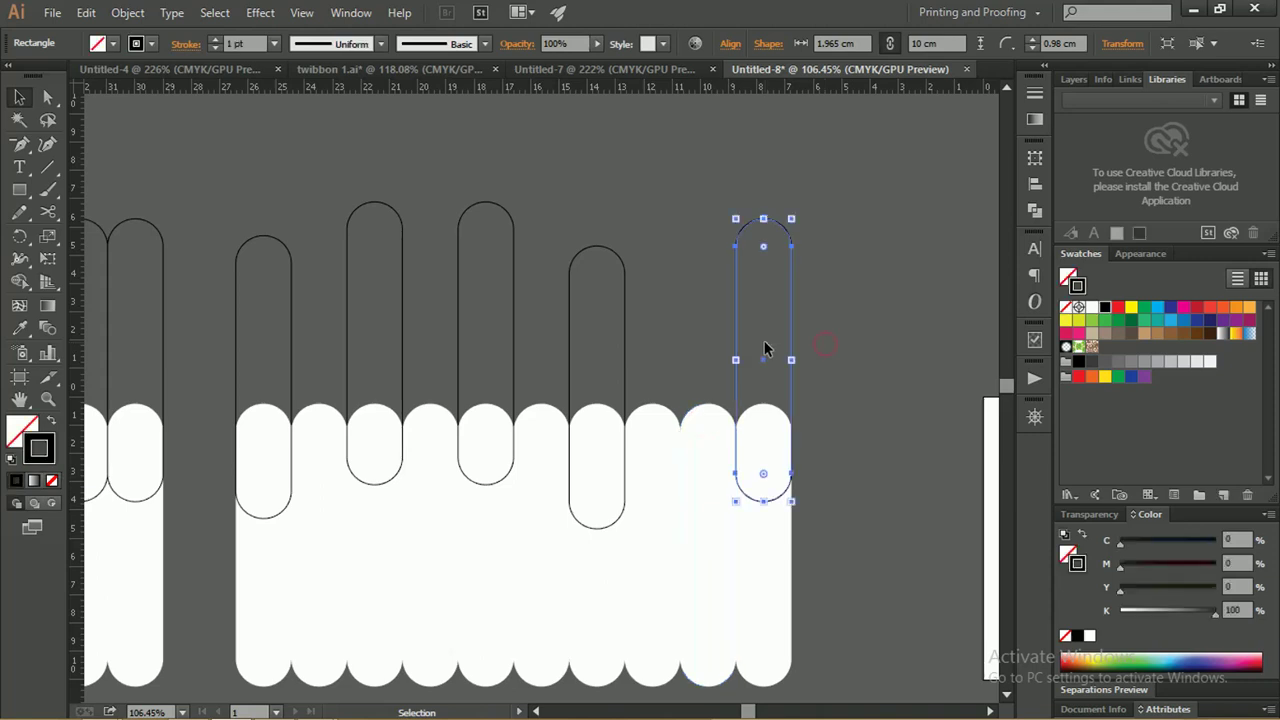
{"action": "left_click", "coordinate": [764, 345]}
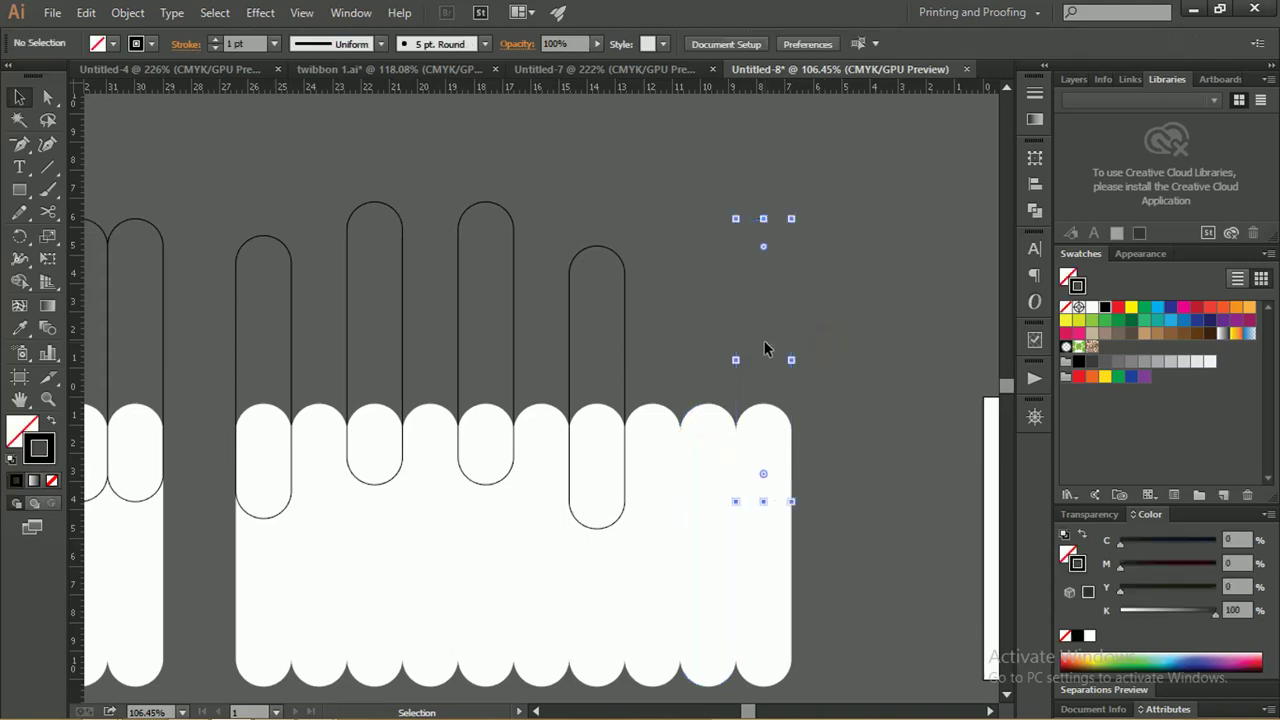
{"action": "left_click", "coordinate": [682, 439]}
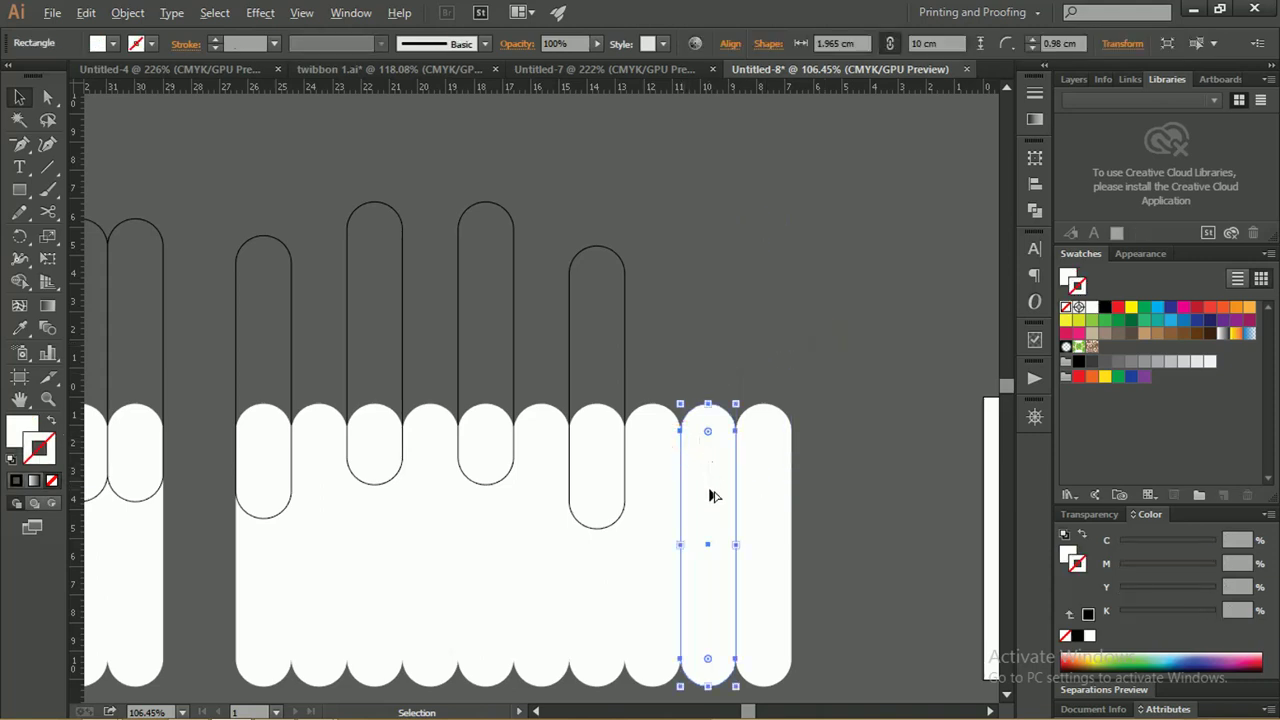
Copy a white pill straight up above the band and turn it into an unfilled black outline
{"action": "left_click_drag", "start_coordinate": [712, 496], "coordinate": [713, 357]}
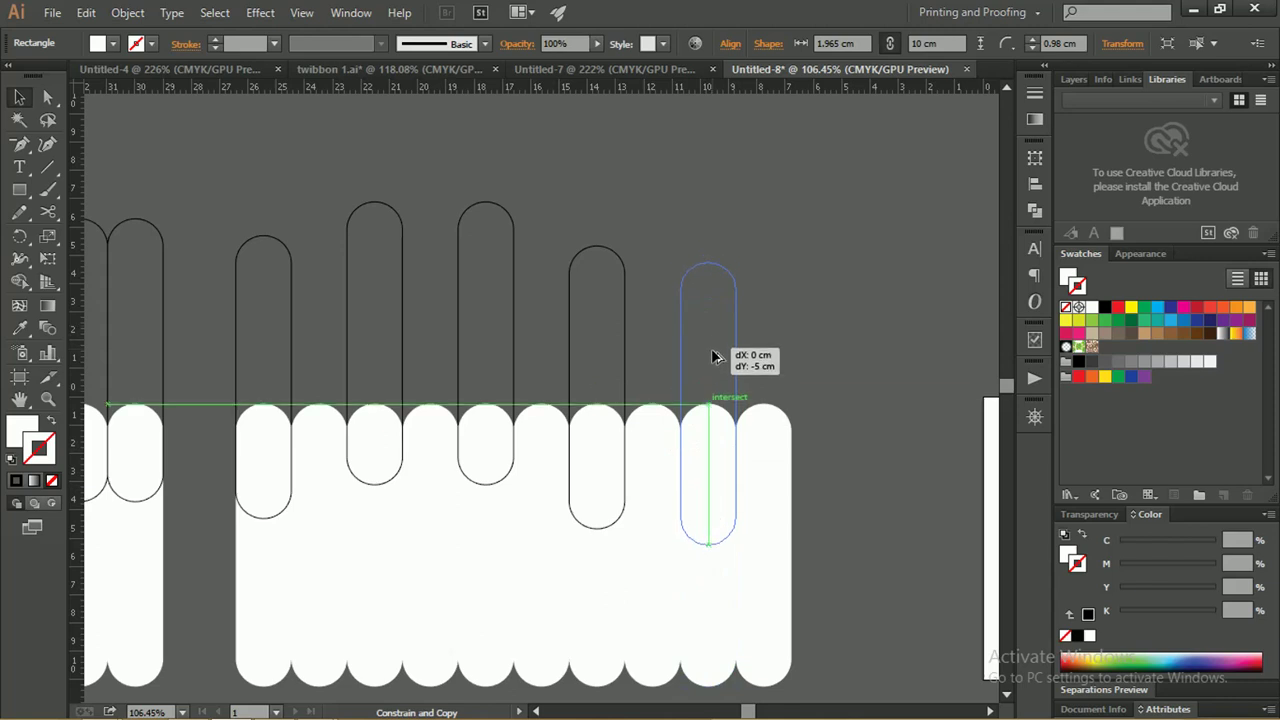
{"action": "left_click_drag", "start_coordinate": [712, 357], "coordinate": [712, 272]}
{"action": "left_click", "coordinate": [780, 325]}
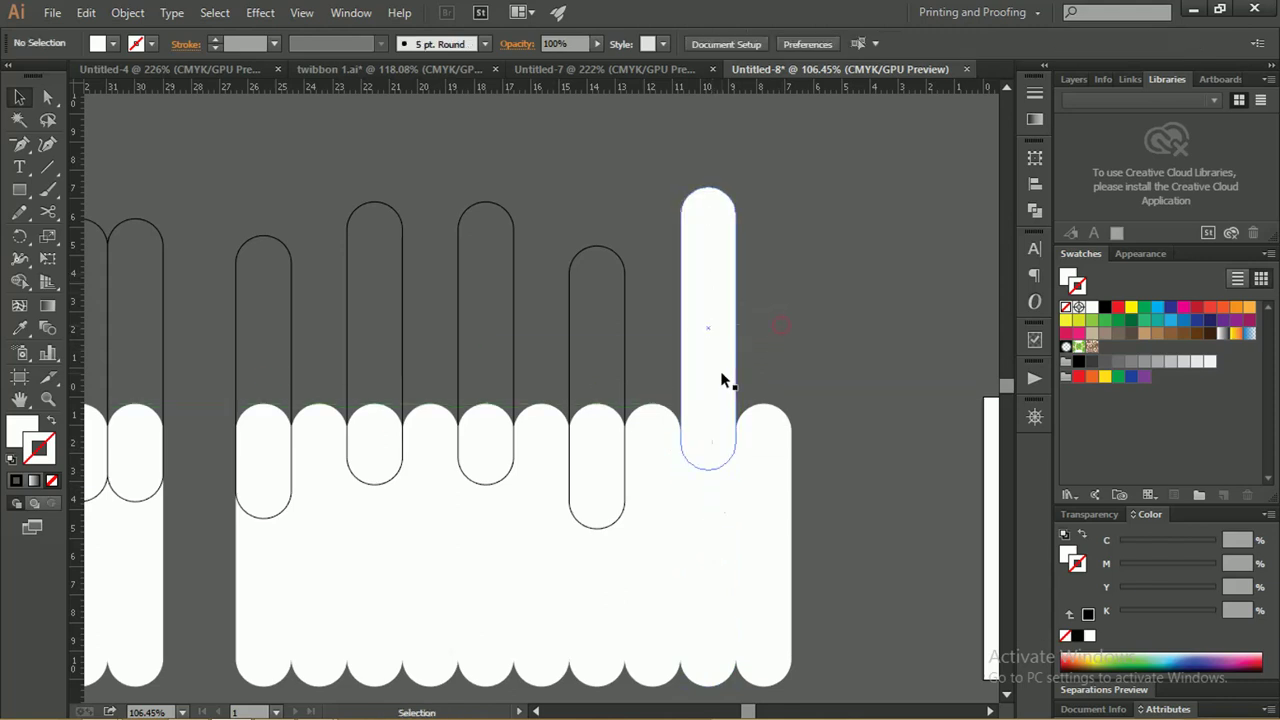
{"action": "left_click", "coordinate": [722, 380]}
{"action": "key", "text": "d"}
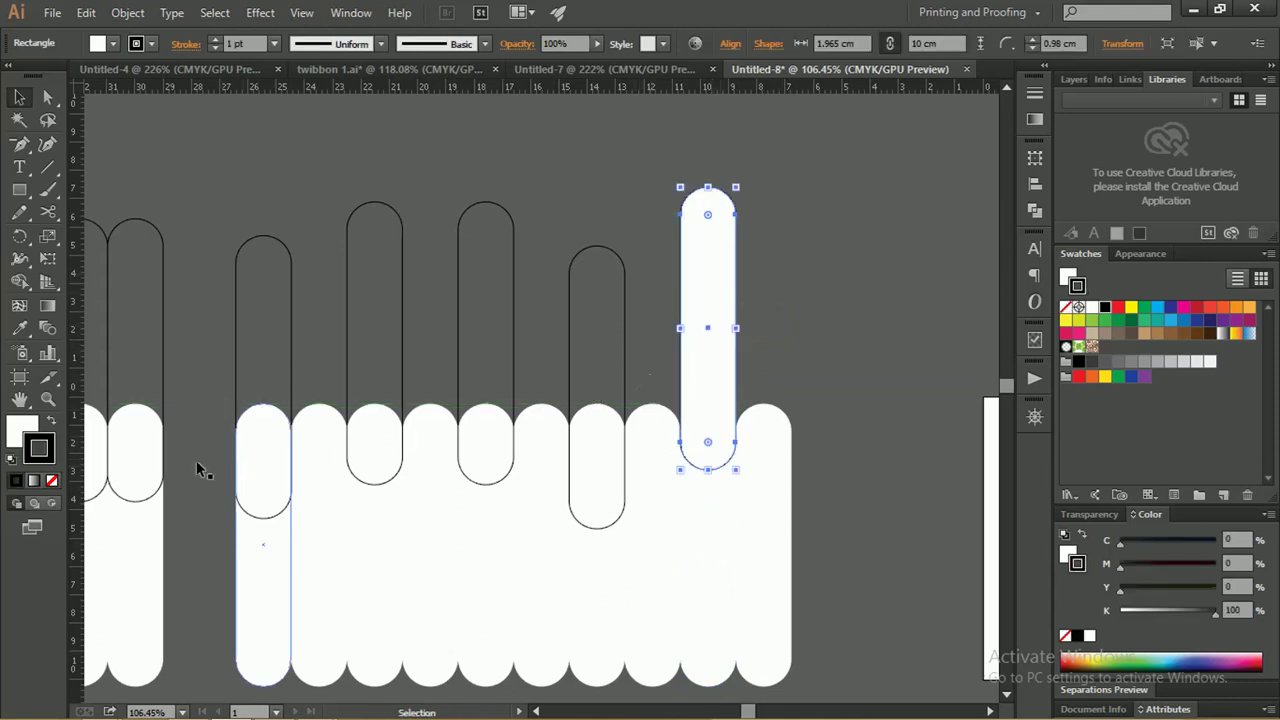
{"action": "key", "text": "x"}
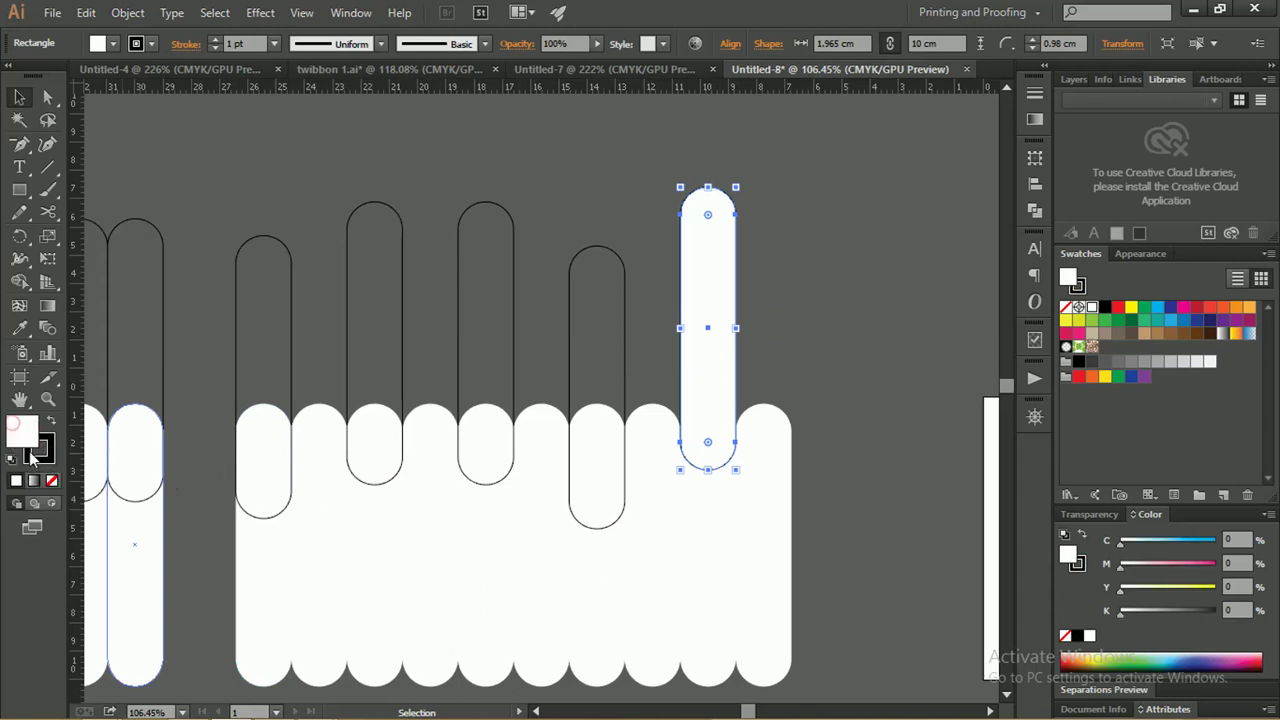
{"action": "left_click", "coordinate": [52, 481]}
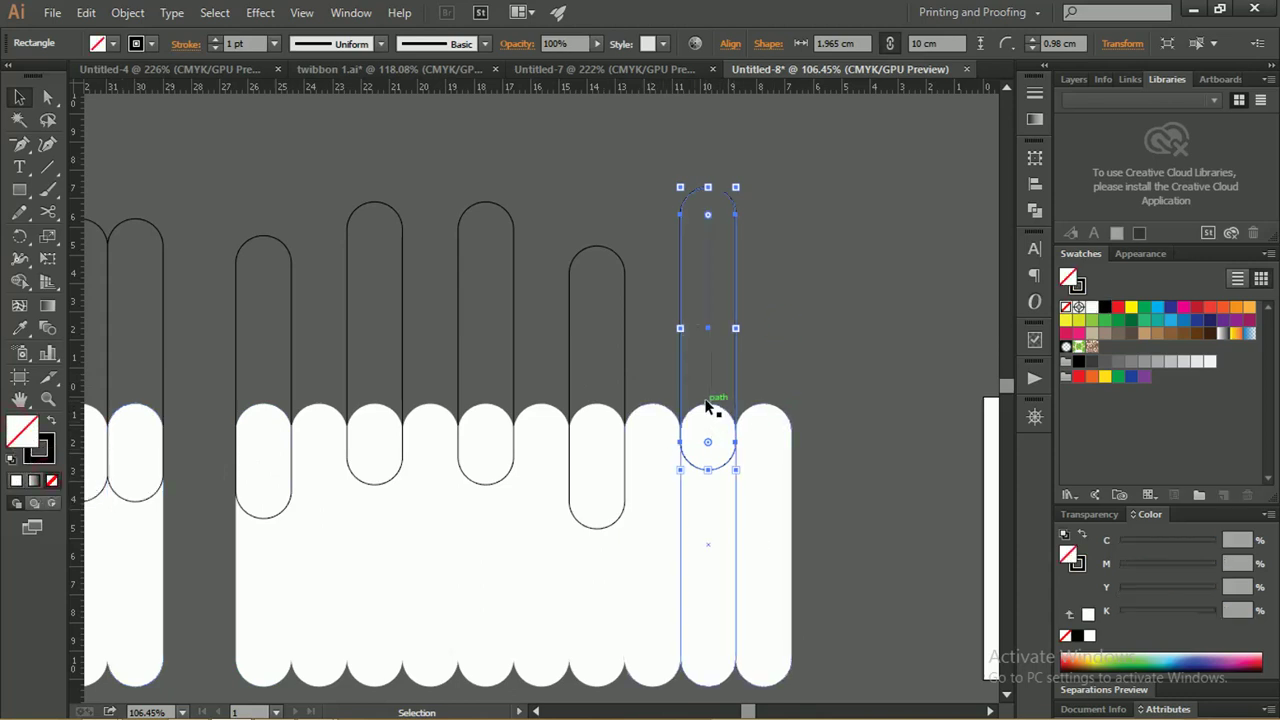
{"action": "key", "text": "z"}
{"action": "mouse_move", "coordinate": [713, 400]}
{"action": "left_mouse_down"}
{"action": "mouse_move", "coordinate": [790, 385]}
{"action": "mouse_move", "coordinate": [629, 363]}
{"action": "left_mouse_up"}
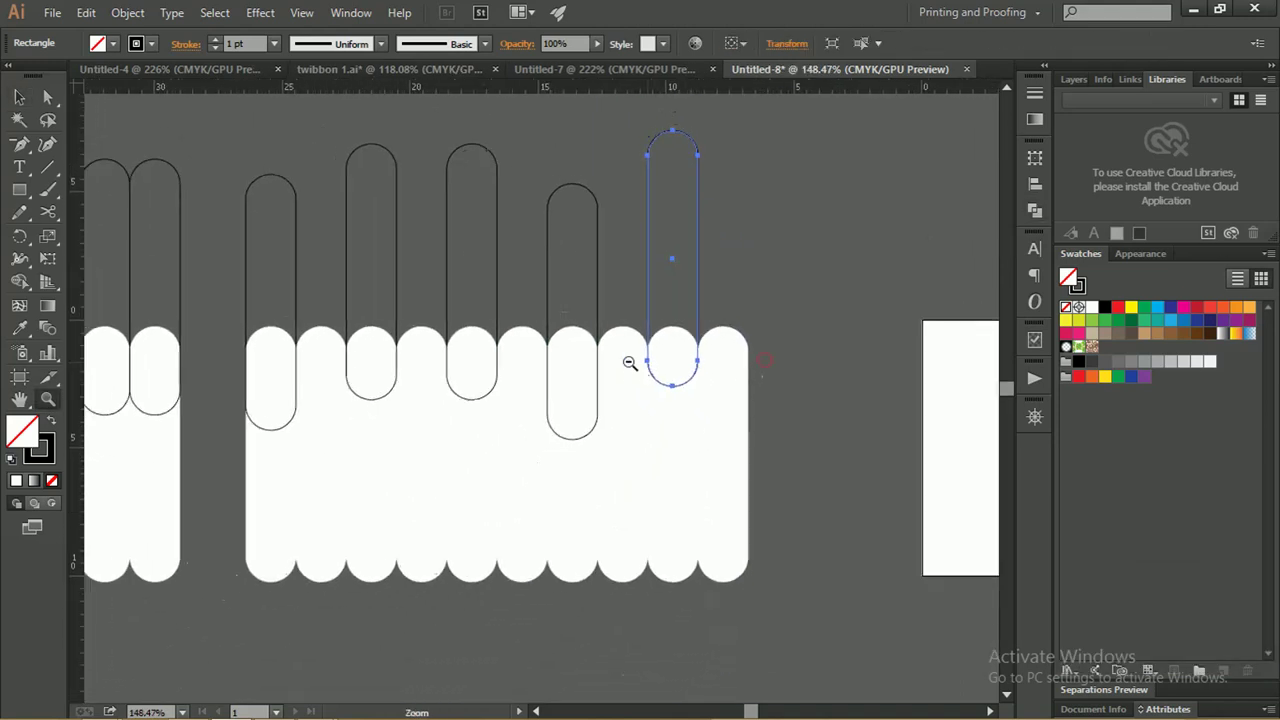
Cut the leftmost outlined pill out of the white band with Minus Front
{"action": "left_click", "coordinate": [629, 363], "text": "alt"}
{"action": "left_click", "coordinate": [603, 380], "text": "alt"}
{"action": "key", "text": "v"}
{"action": "left_click", "coordinate": [365, 314]}
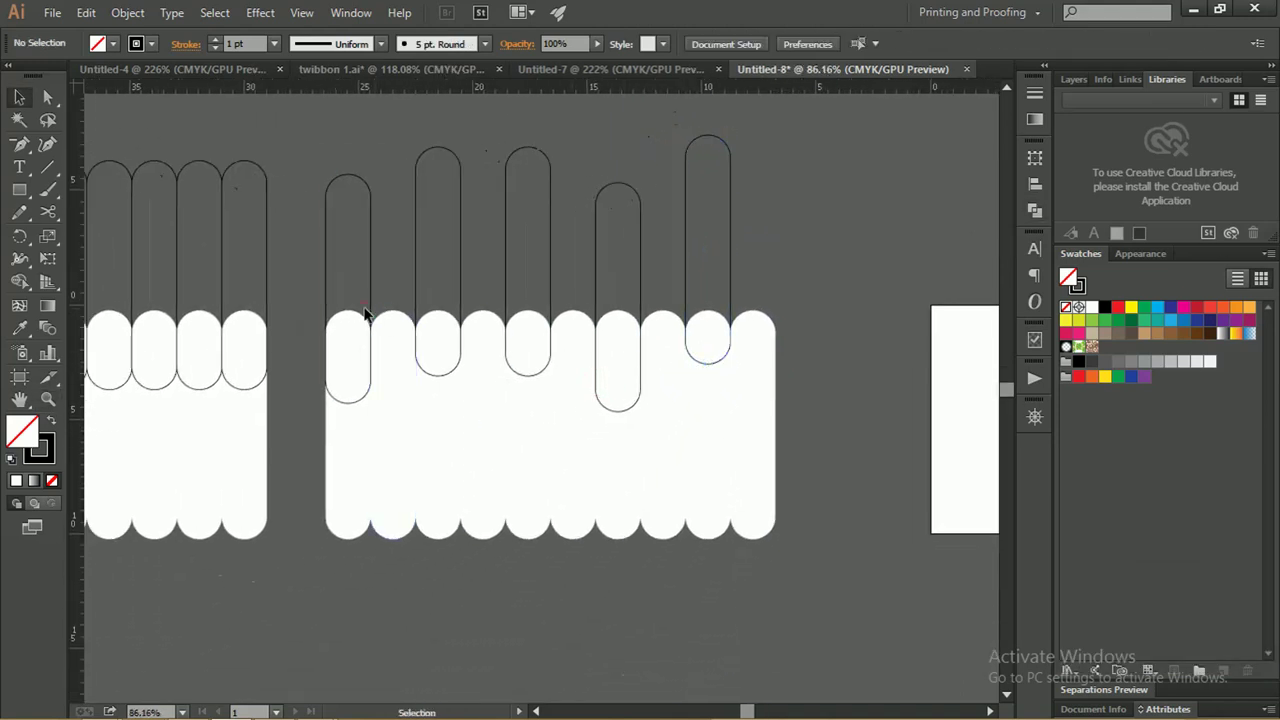
{"action": "left_click", "coordinate": [349, 414]}
{"action": "left_click", "coordinate": [383, 243]}
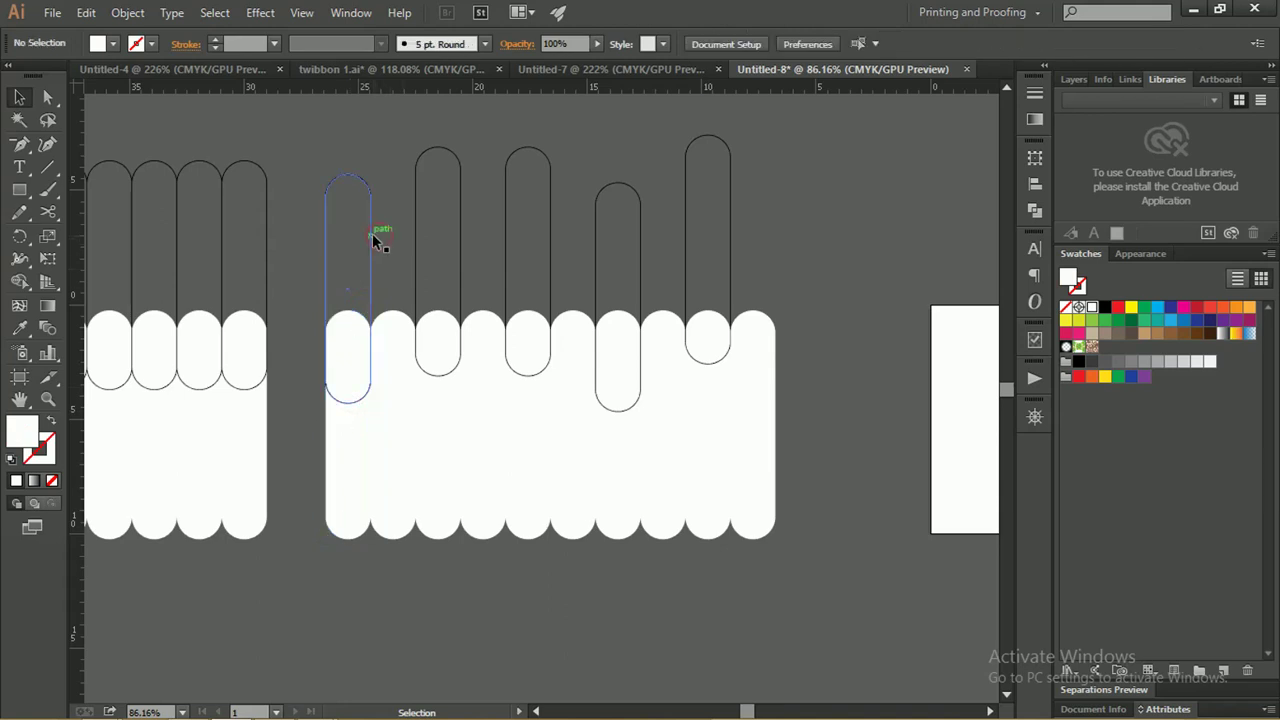
{"action": "left_click", "coordinate": [375, 240]}
{"action": "left_click", "coordinate": [344, 441], "text": "shift"}
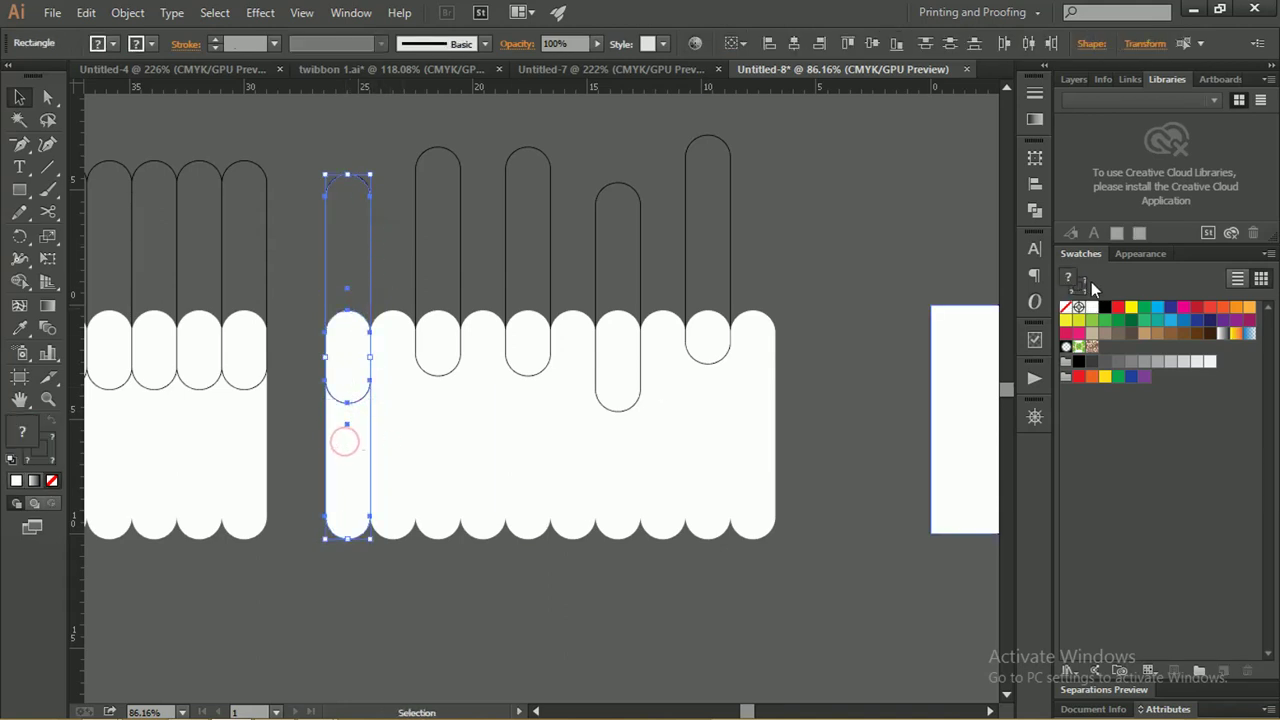
{"action": "left_click", "coordinate": [1034, 210]}
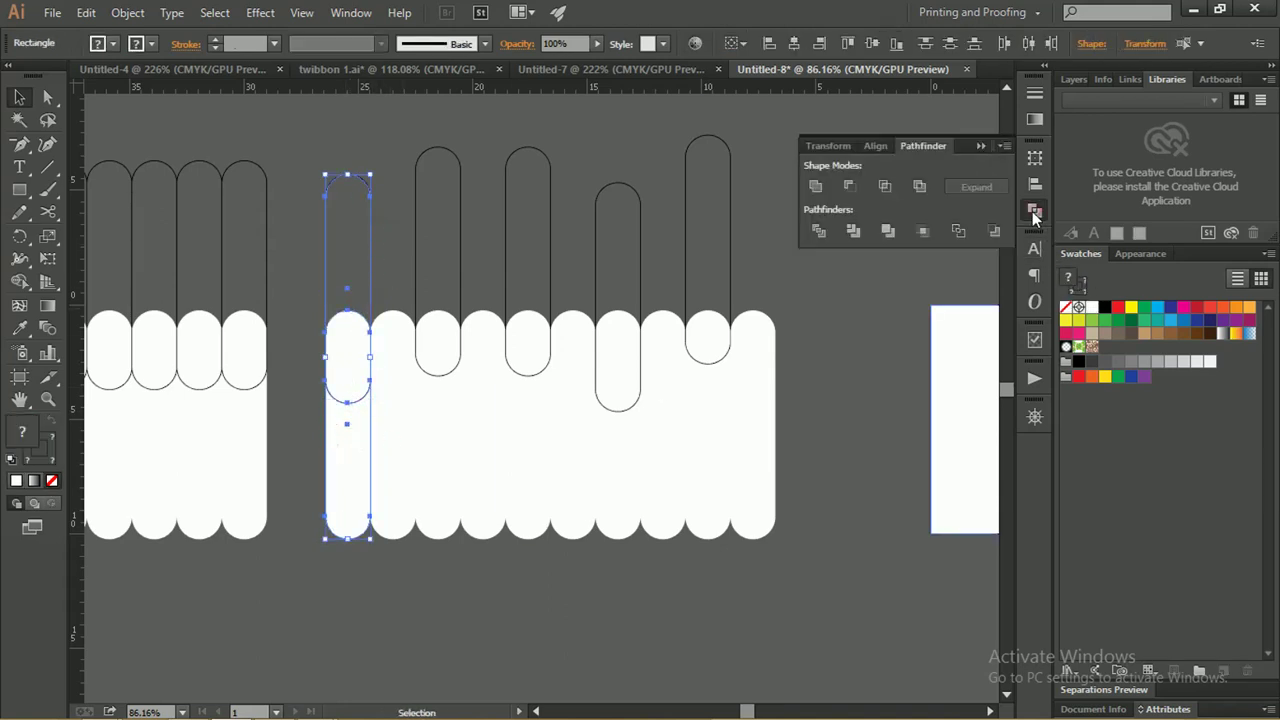
{"action": "left_click", "coordinate": [855, 185]}
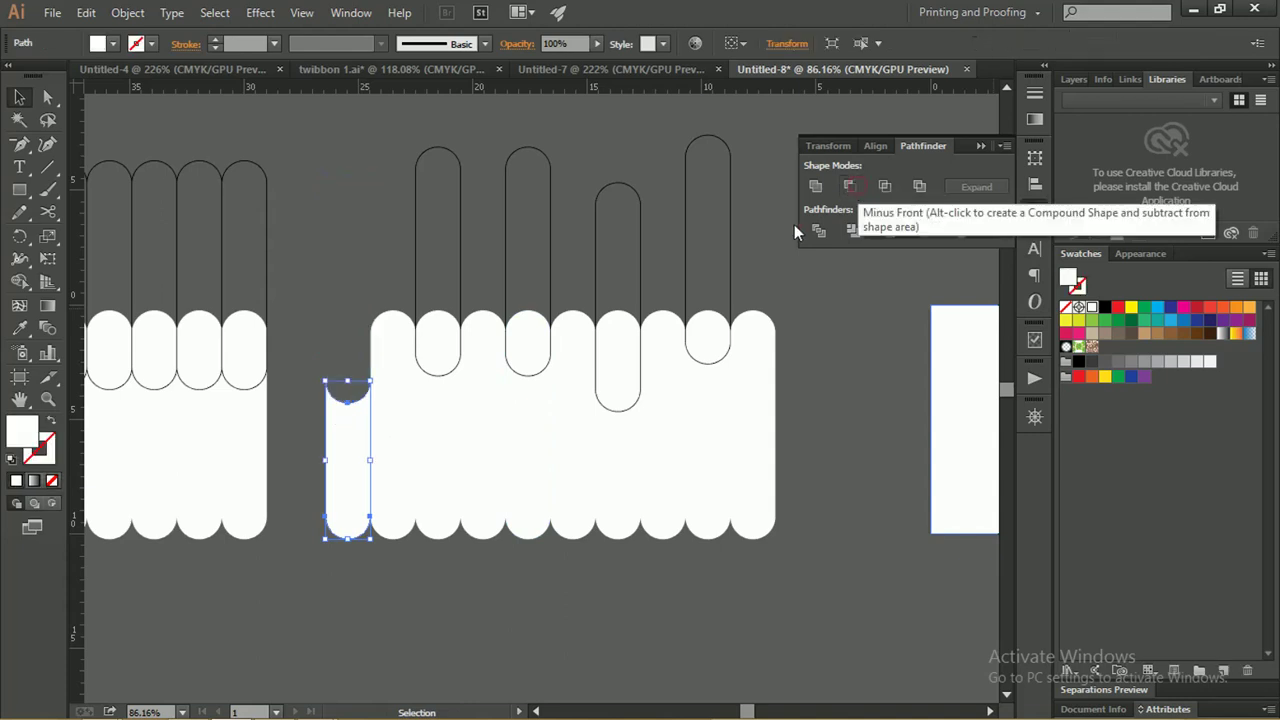
Cut the second pill notch into the band, dismissing the no-results alerts
{"action": "left_click", "coordinate": [452, 272]}
{"action": "left_click_drag", "start_coordinate": [427, 244], "coordinate": [440, 384]}
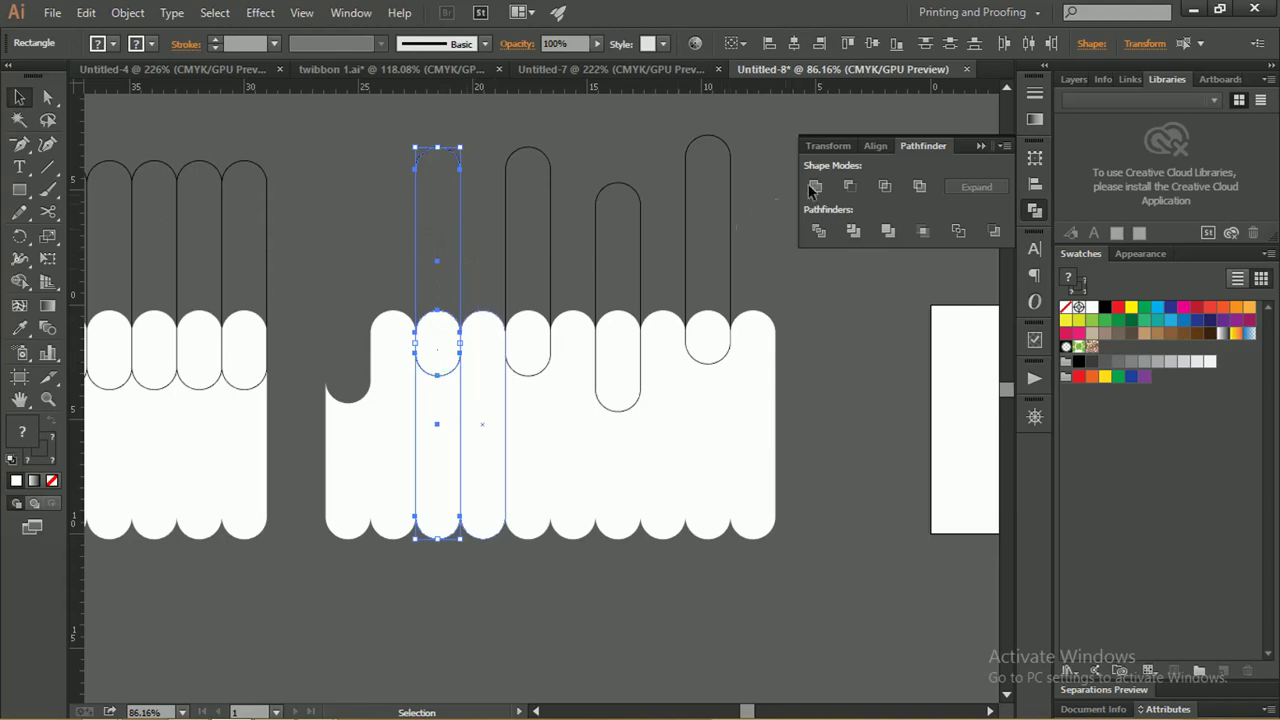
{"action": "left_click", "coordinate": [849, 185]}
{"action": "left_click", "coordinate": [528, 271]}
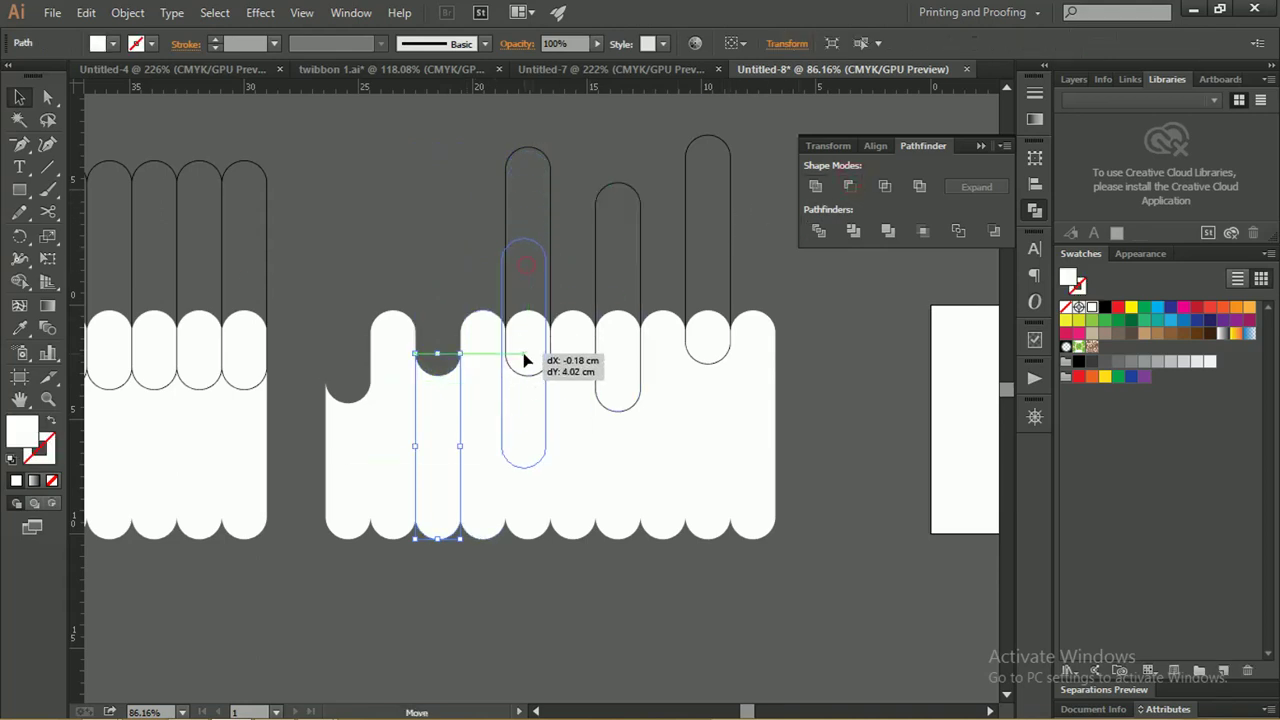
{"action": "left_click", "coordinate": [785, 240]}
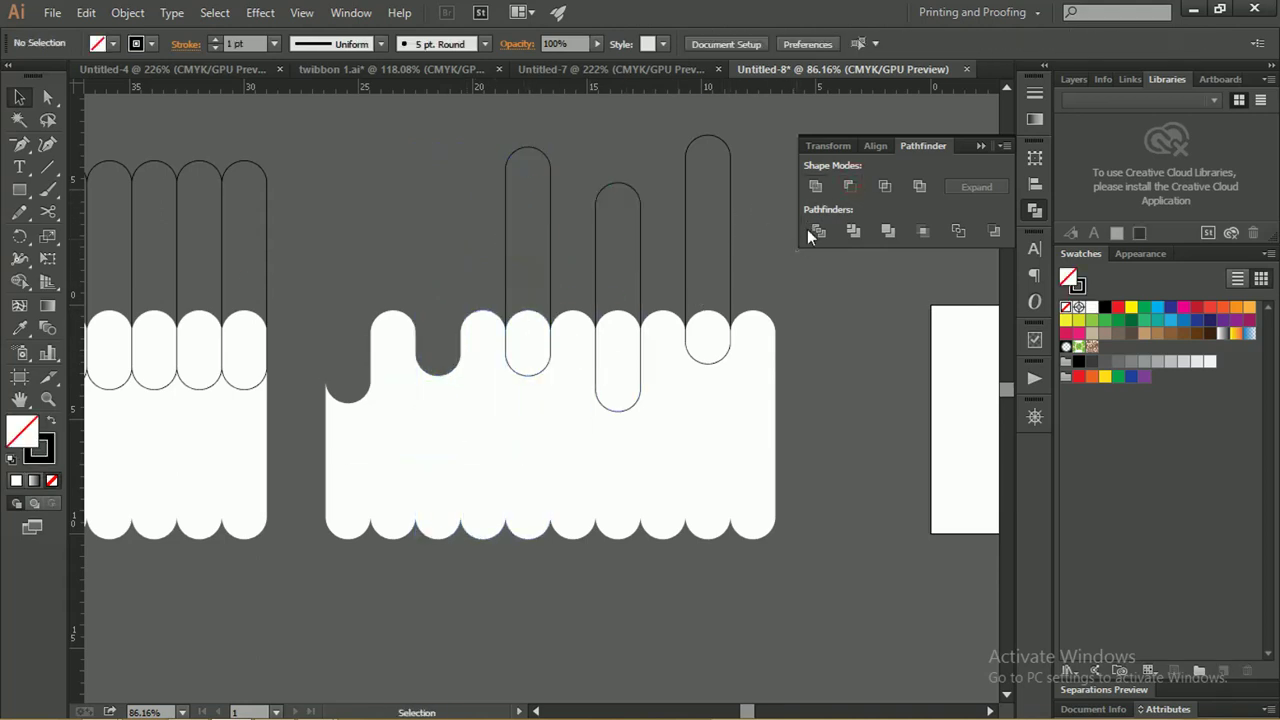
{"action": "left_click", "coordinate": [847, 188]}
{"action": "left_click", "coordinate": [780, 390]}
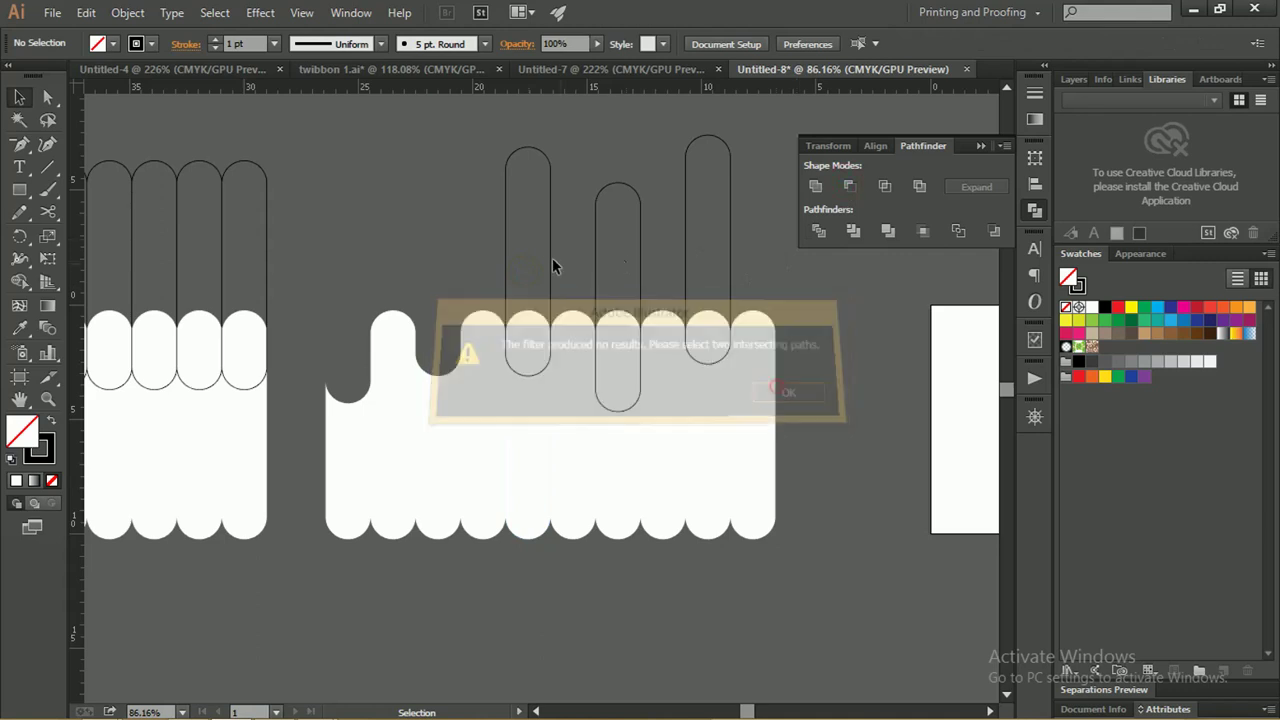
{"action": "left_click_drag", "start_coordinate": [529, 375], "coordinate": [533, 386]}
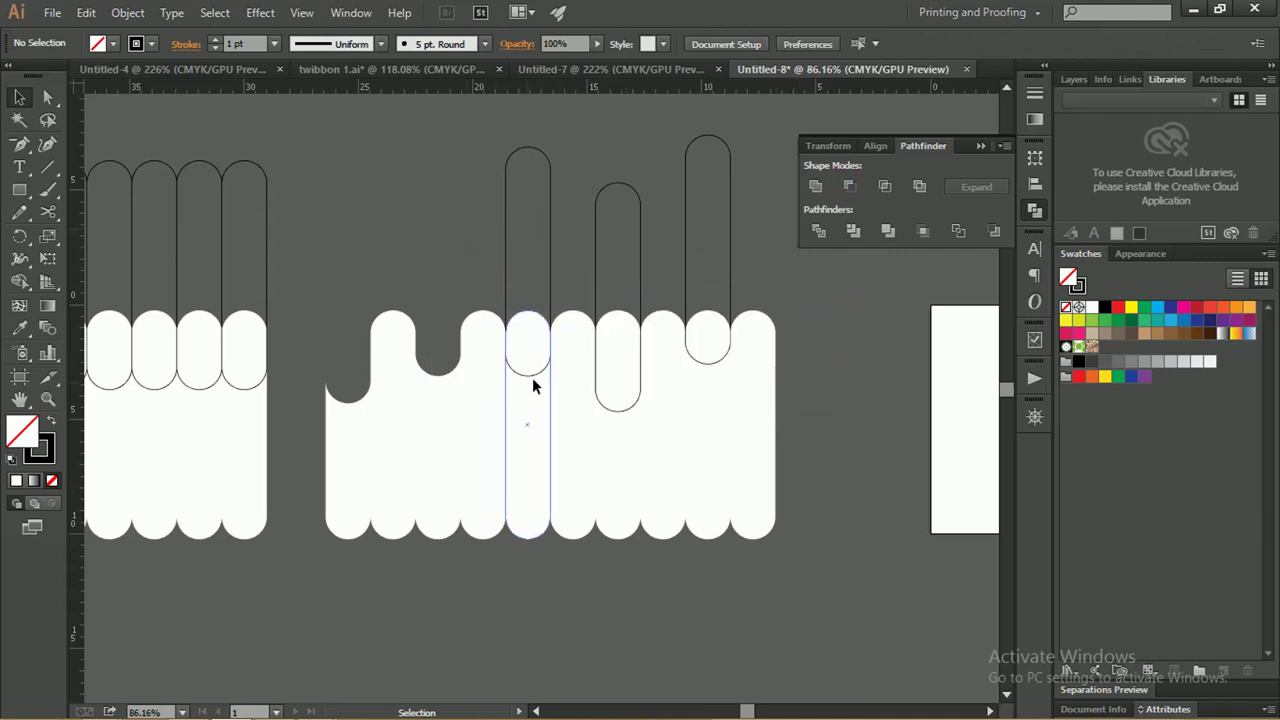
{"action": "left_click", "coordinate": [768, 229]}
{"action": "left_click", "coordinate": [849, 188]}
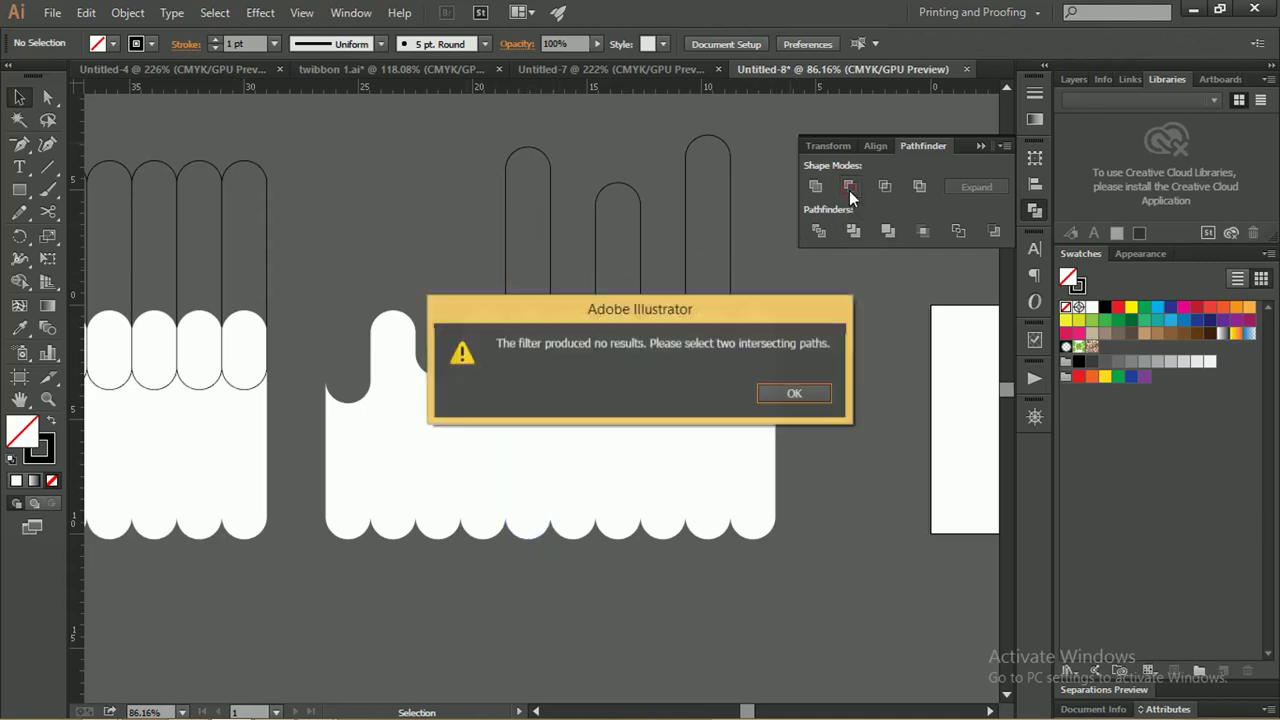
{"action": "left_click", "coordinate": [789, 391]}
Cut the remaining three pill notches into the white band
{"action": "left_click", "coordinate": [507, 229]}
{"action": "left_click", "coordinate": [504, 392], "text": "shift"}
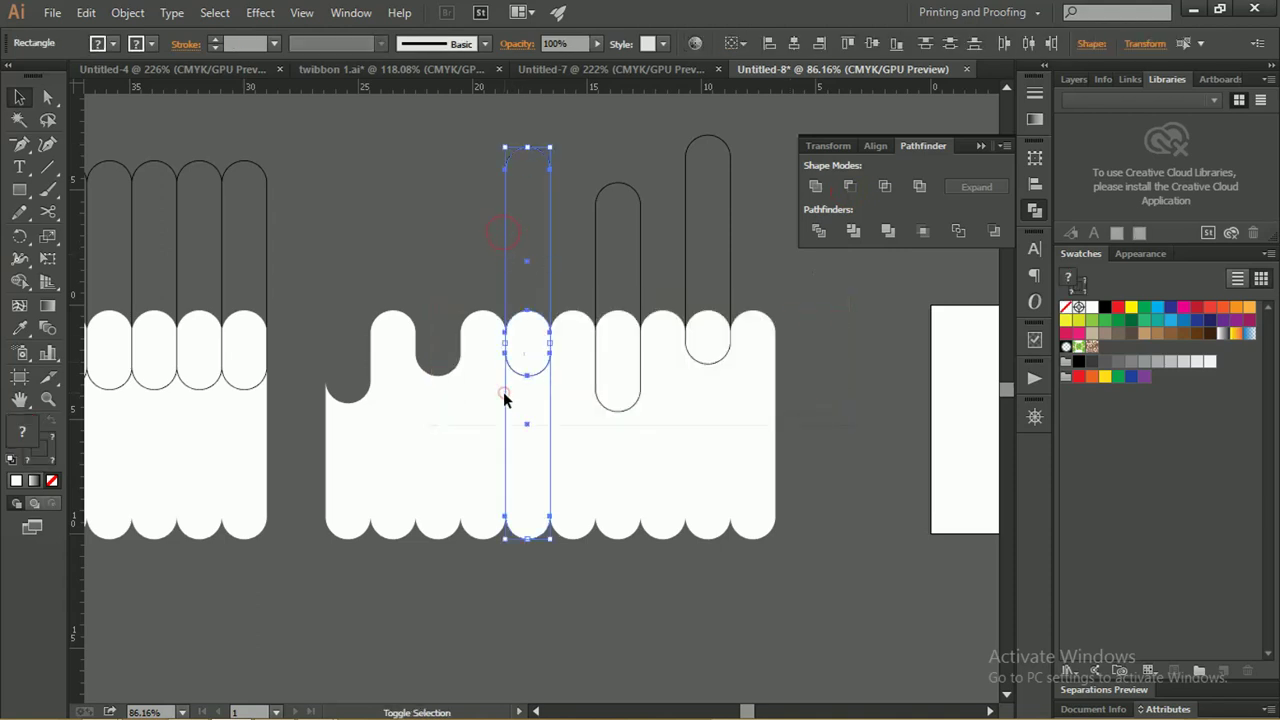
{"action": "left_click", "coordinate": [850, 186]}
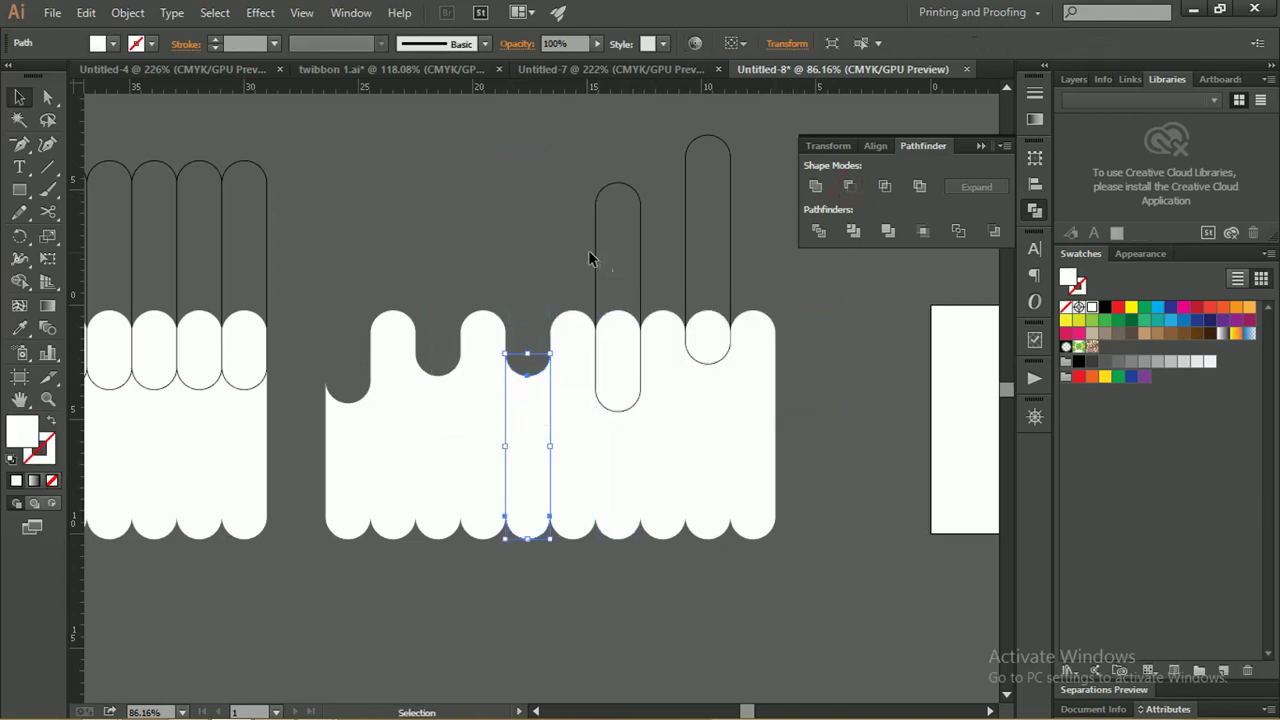
{"action": "left_click", "coordinate": [595, 285]}
{"action": "left_click", "coordinate": [598, 440], "text": "shift"}
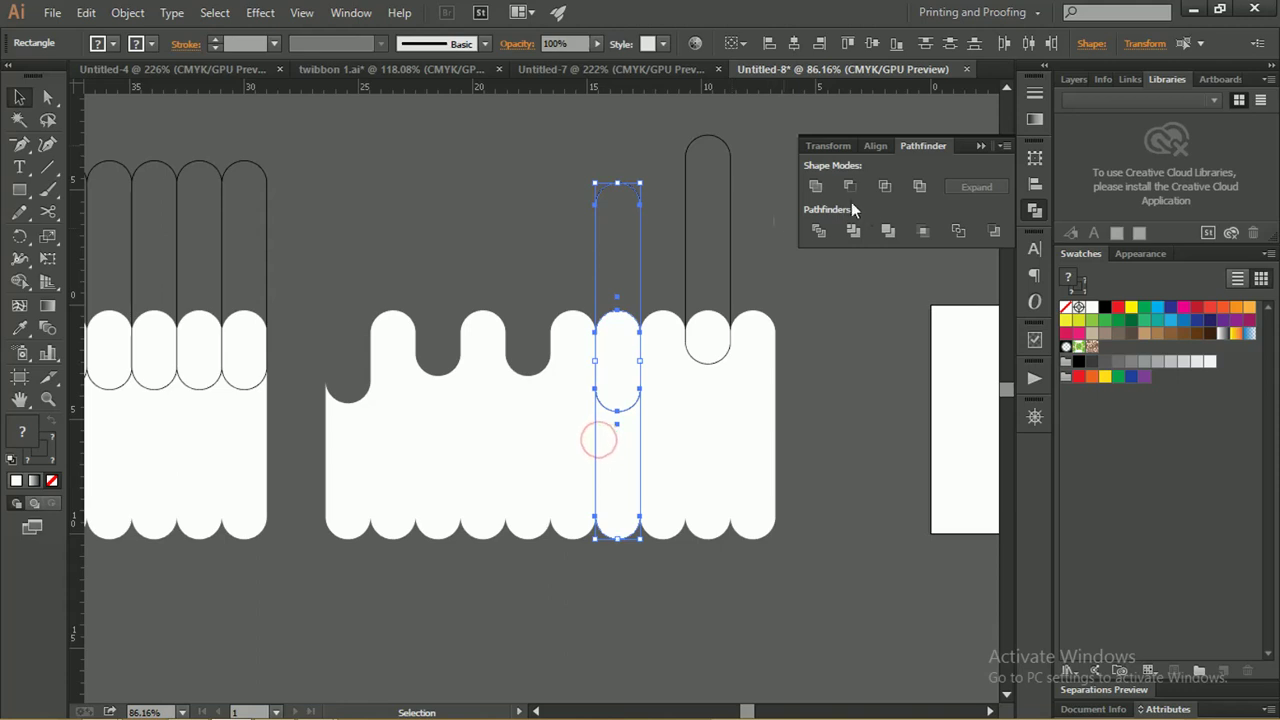
{"action": "left_click", "coordinate": [849, 186]}
{"action": "left_click", "coordinate": [730, 232]}
{"action": "left_click", "coordinate": [705, 437], "text": "shift"}
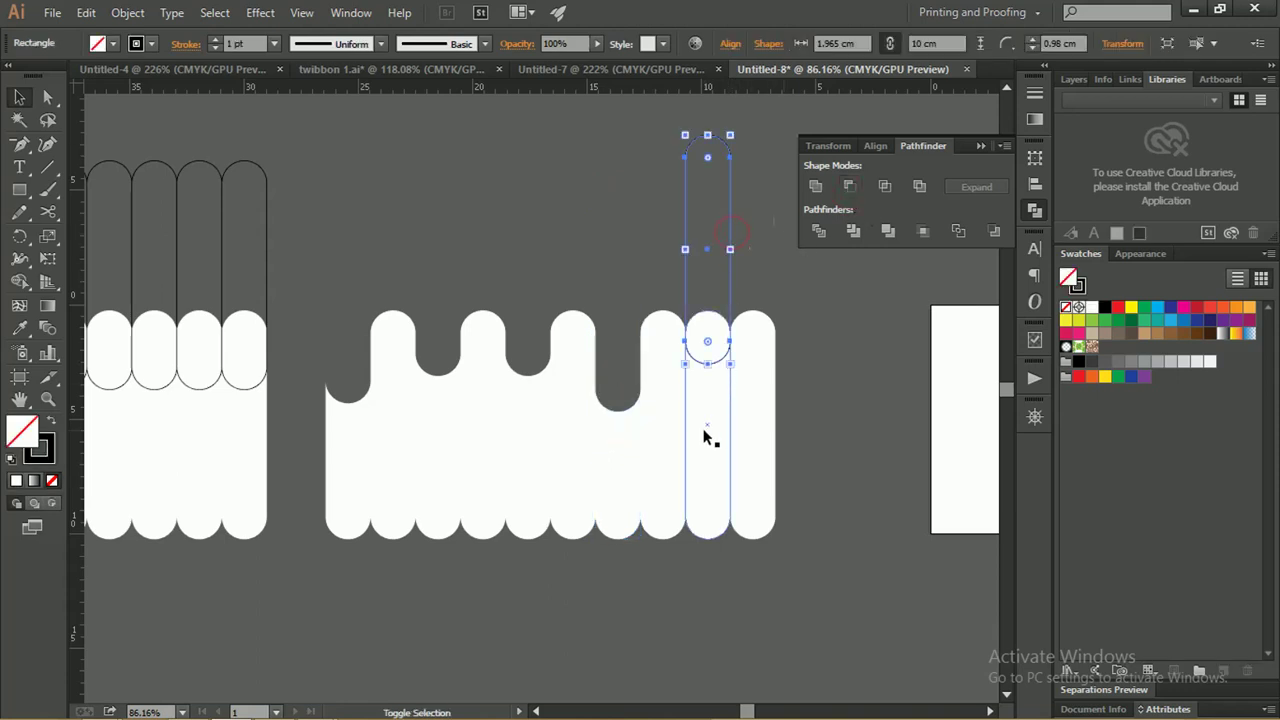
{"action": "left_click", "coordinate": [706, 437], "text": "shift"}
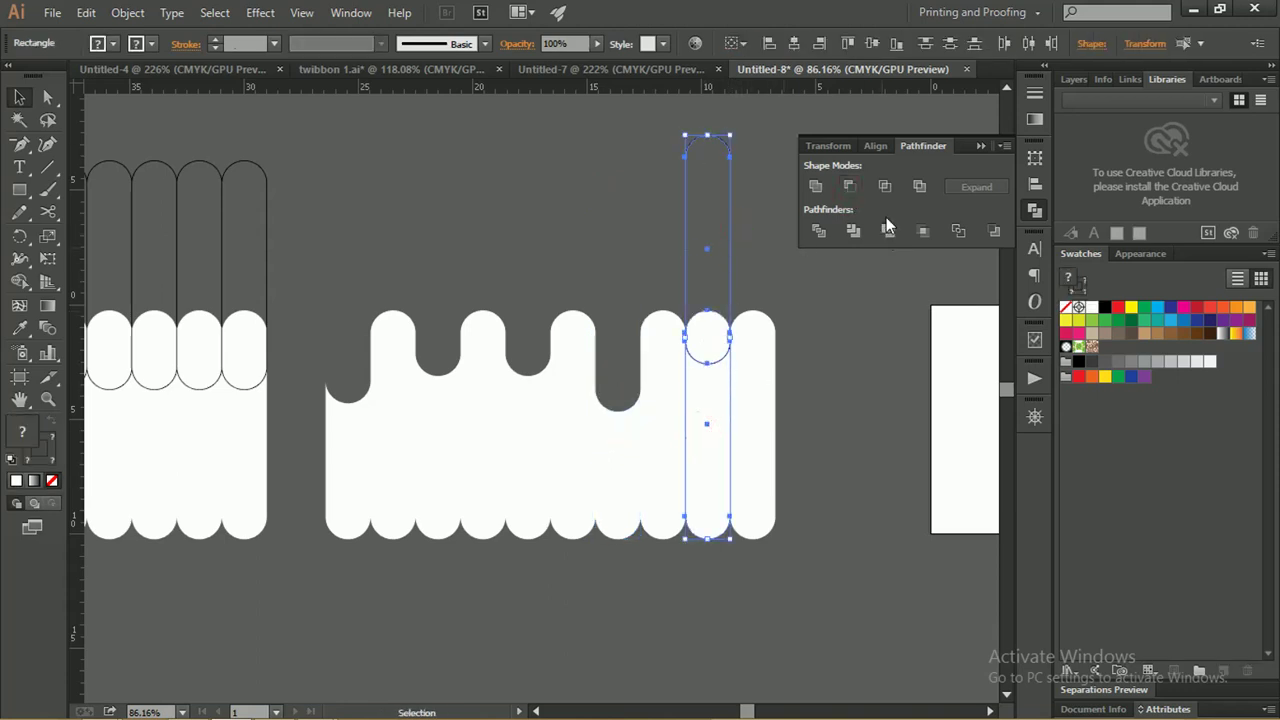
{"action": "left_click", "coordinate": [849, 187]}
Copy the rightmost white pill leftward to fill a notch
{"action": "left_click", "coordinate": [748, 238]}
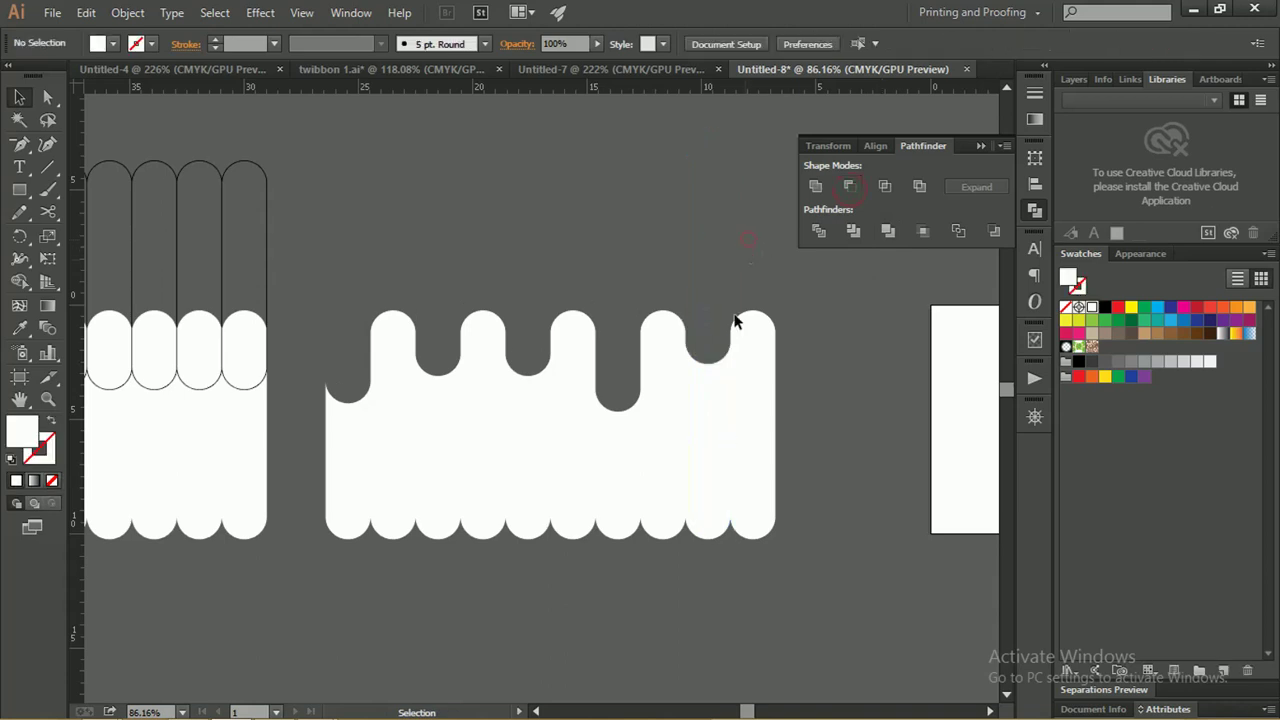
{"action": "left_click", "coordinate": [750, 345]}
{"action": "left_click_drag", "start_coordinate": [750, 345], "coordinate": [487, 340]}
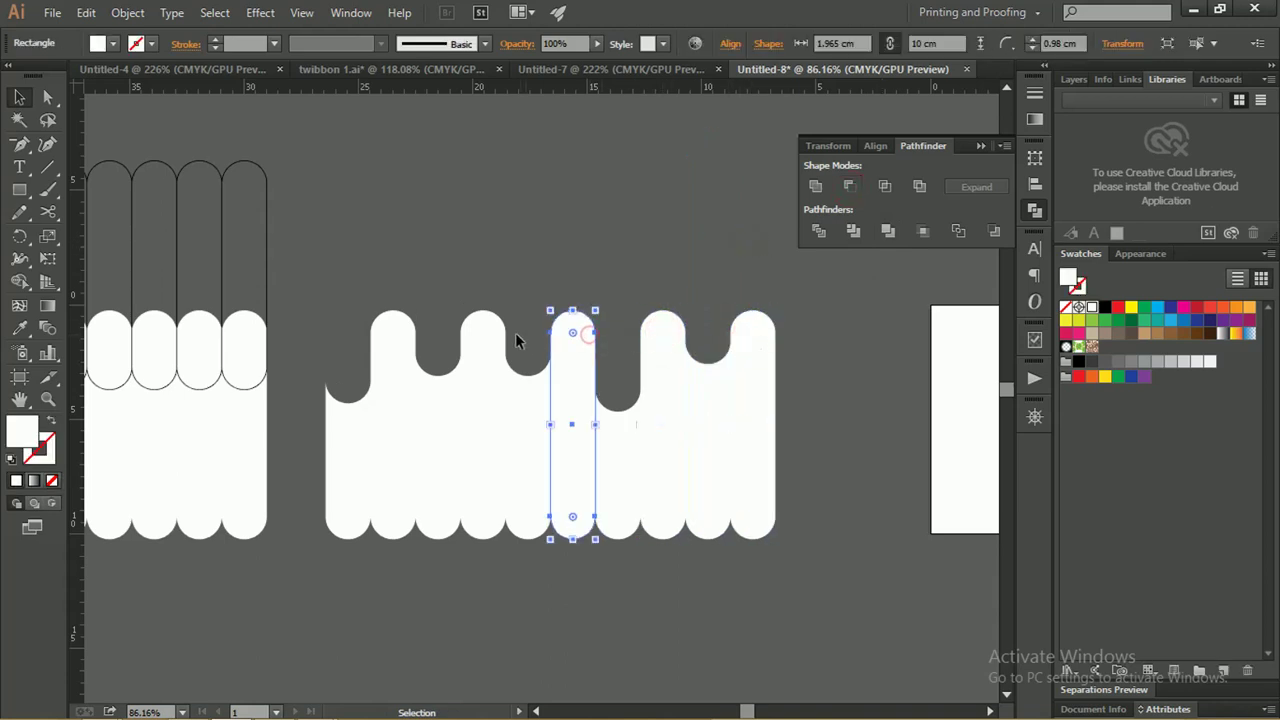
Duplicate five alternating pills of the wavy shape straight up about 10 cm
{"action": "left_click", "coordinate": [364, 343]}
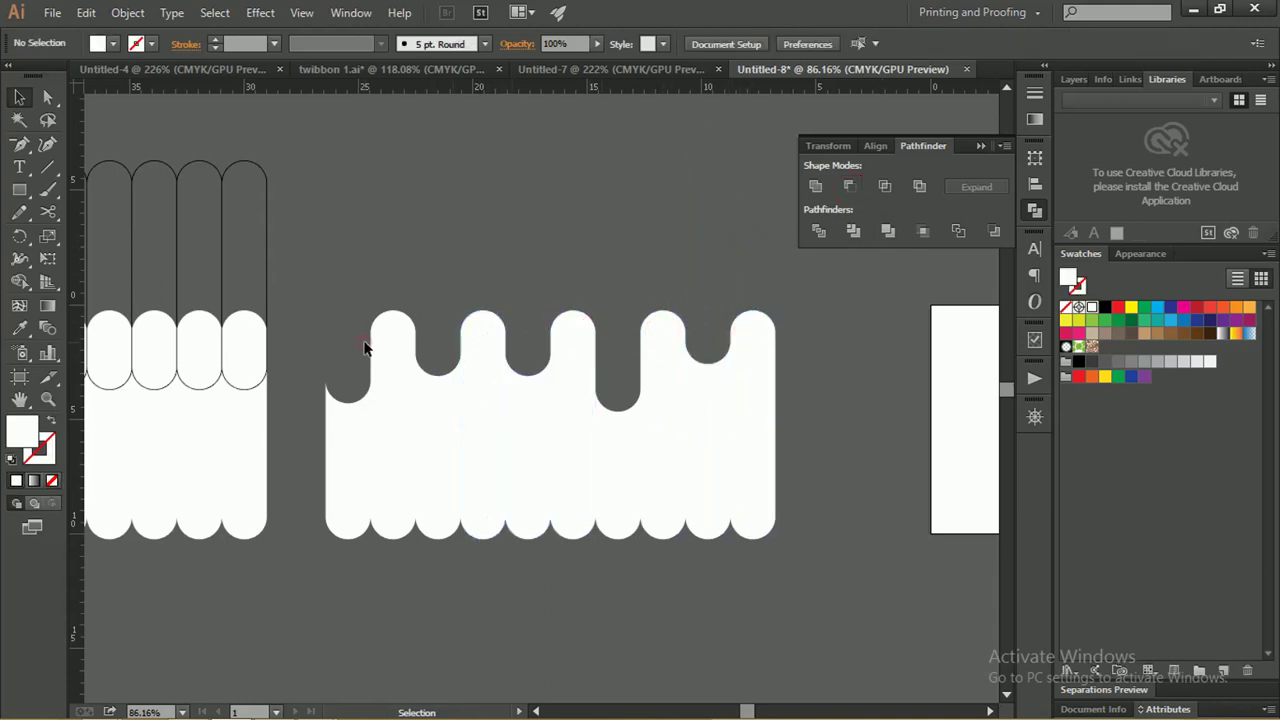
{"action": "left_click", "coordinate": [383, 345]}
{"action": "left_click", "coordinate": [478, 341], "text": "shift"}
{"action": "left_click", "coordinate": [575, 341], "text": "shift"}
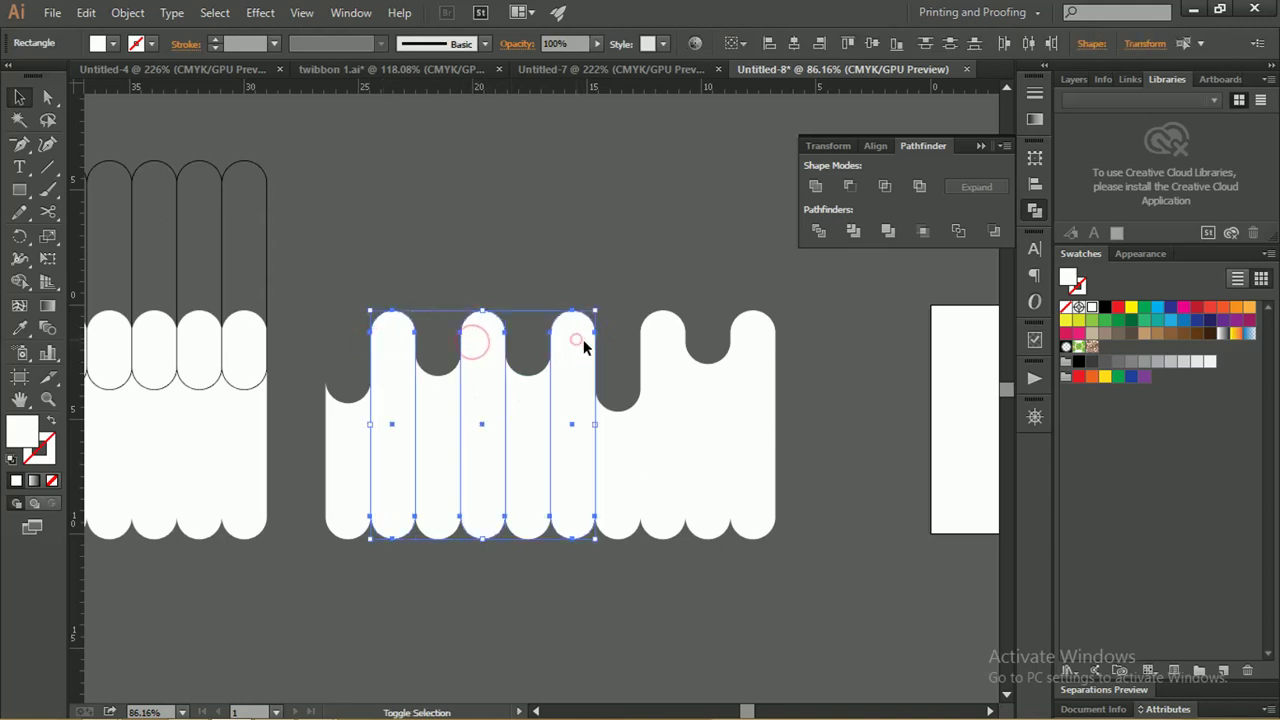
{"action": "left_click", "coordinate": [660, 345], "text": "shift"}
{"action": "left_click", "coordinate": [750, 345], "text": "shift"}
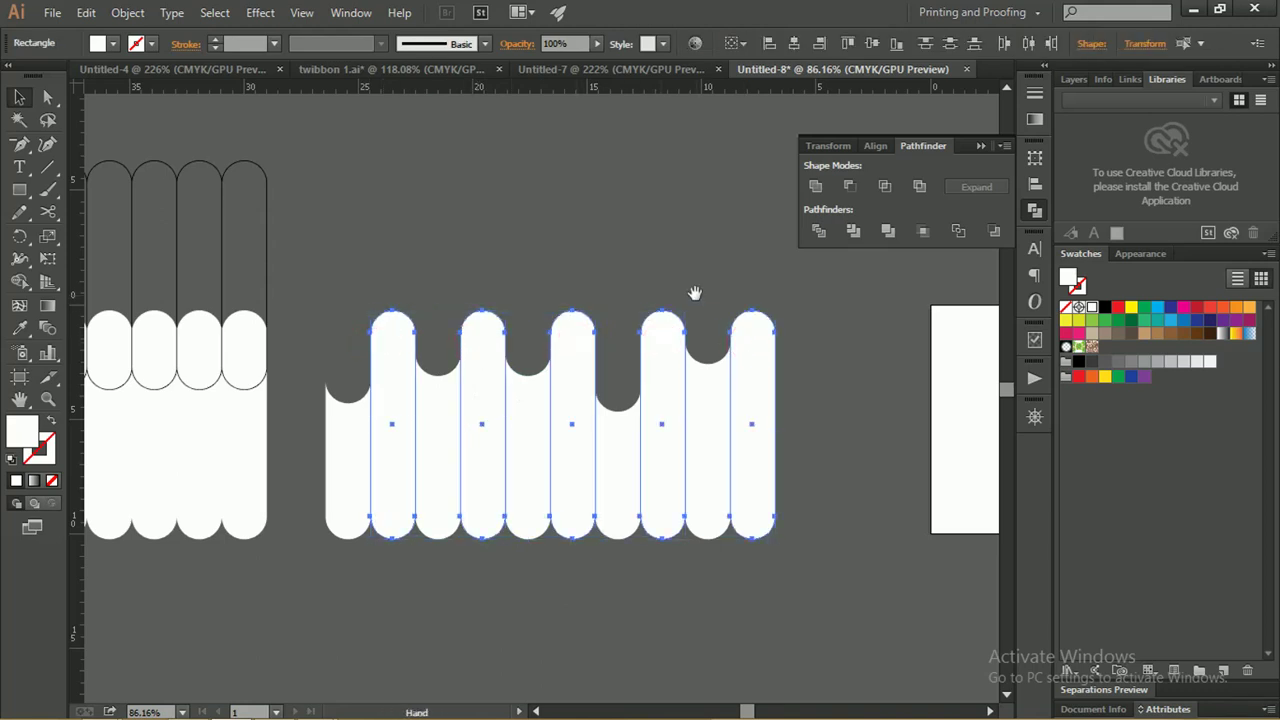
{"action": "left_click_drag", "start_coordinate": [697, 291], "coordinate": [645, 293]}
{"action": "left_click_drag", "start_coordinate": [610, 352], "coordinate": [603, 120]}
Squash the five copied pills down into small circles
{"action": "key", "text": "z"}
{"action": "left_click", "coordinate": [650, 236], "text": "alt"}
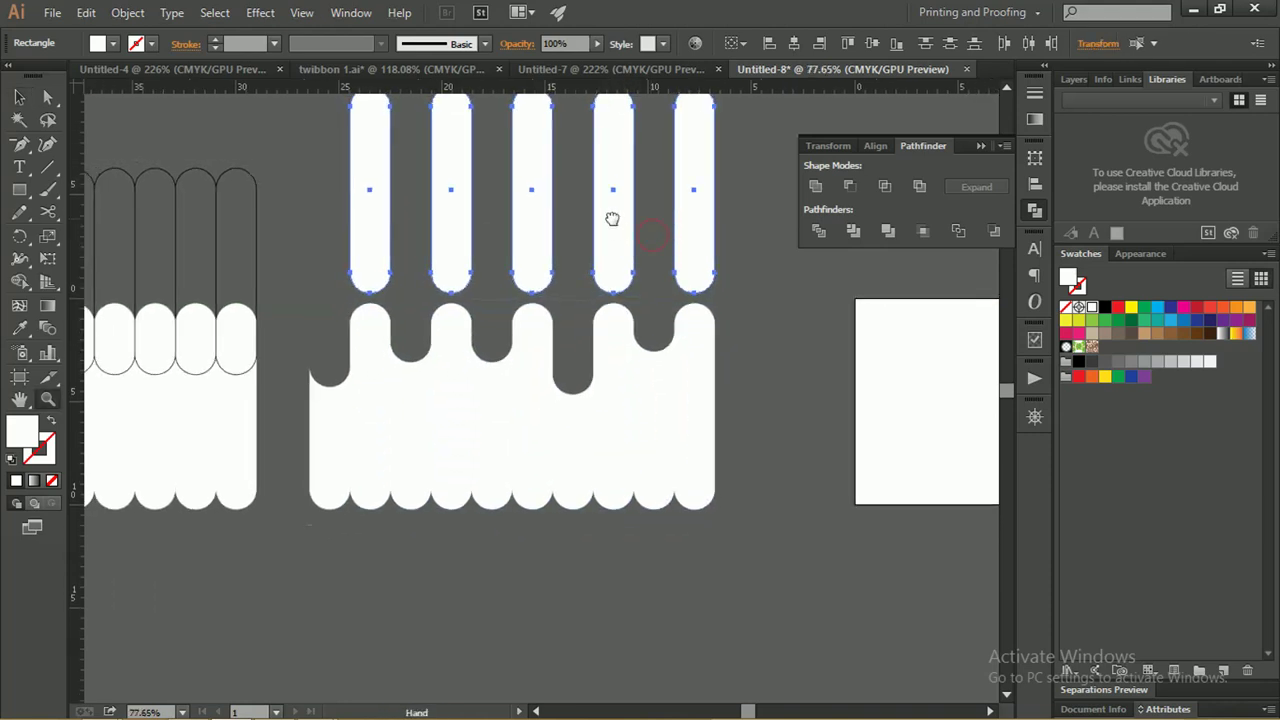
{"action": "left_click", "coordinate": [610, 215], "text": "alt"}
{"action": "left_click_drag", "start_coordinate": [610, 215], "coordinate": [563, 338]}
{"action": "key", "text": "v"}
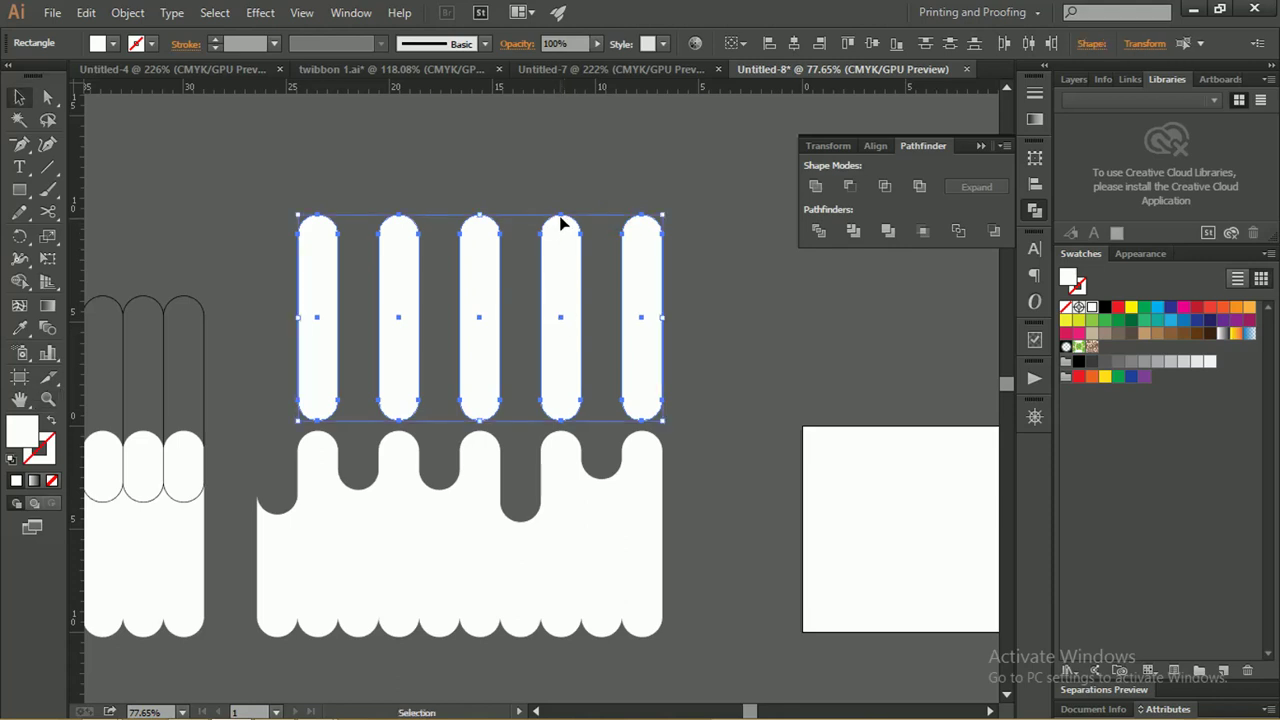
{"action": "left_click_drag", "start_coordinate": [479, 215], "coordinate": [477, 385]}
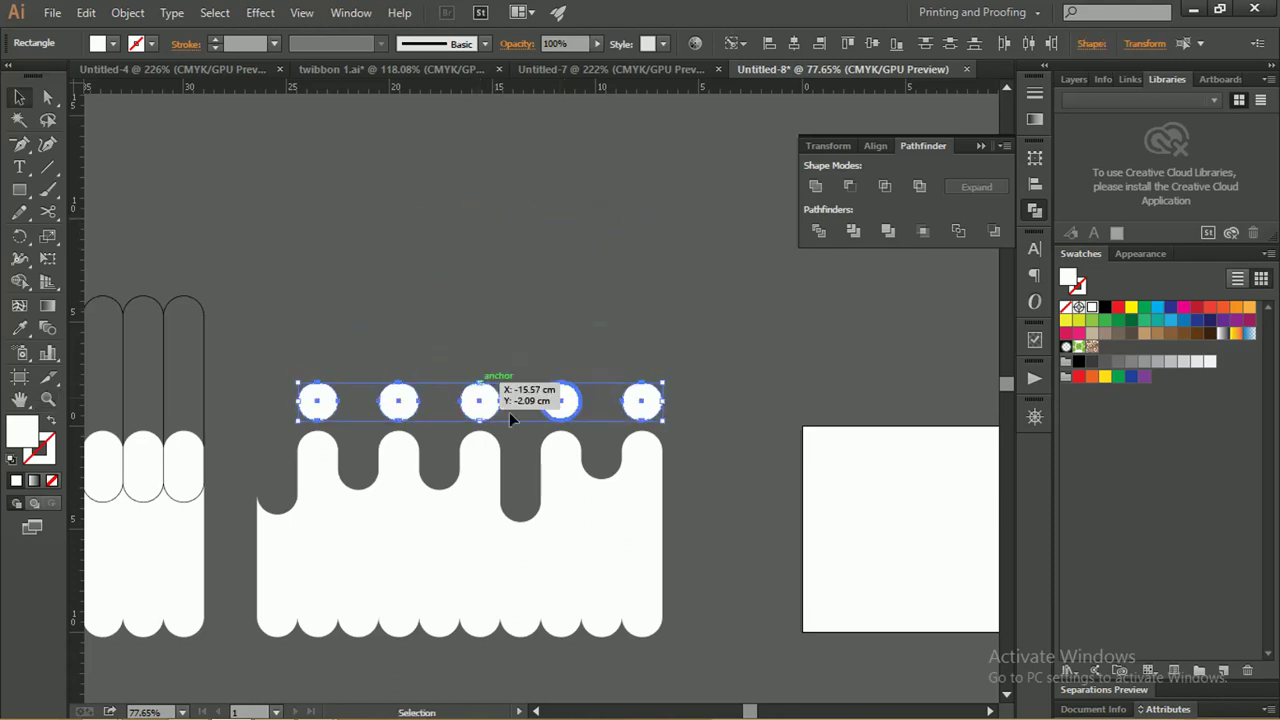
Adjust the circles' anchor points with Direct Selection, starting with the leftmost circle
{"action": "key", "text": "z"}
{"action": "mouse_move", "coordinate": [400, 388]}
{"action": "left_mouse_down"}
{"action": "mouse_move", "coordinate": [612, 416]}
{"action": "mouse_move", "coordinate": [550, 390]}
{"action": "left_mouse_up"}
{"action": "left_click", "coordinate": [47, 96]}
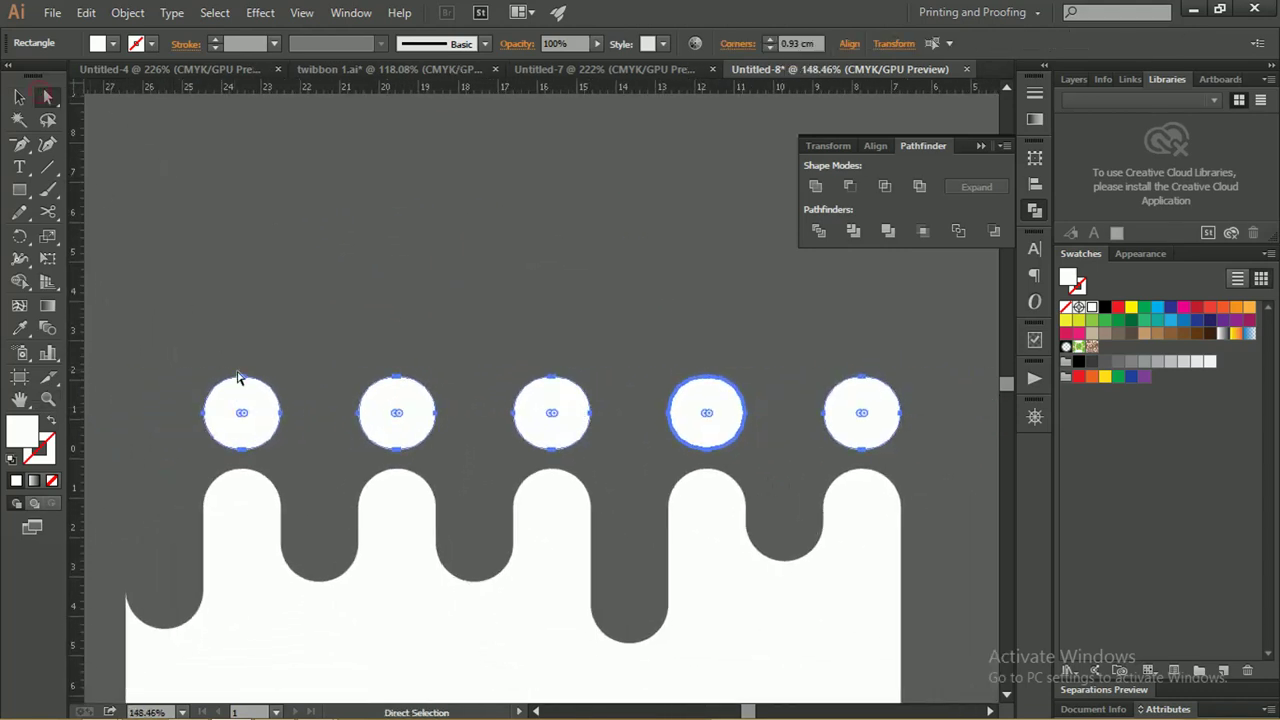
{"action": "left_click_drag", "start_coordinate": [241, 414], "coordinate": [210, 390]}
{"action": "key", "text": "z"}
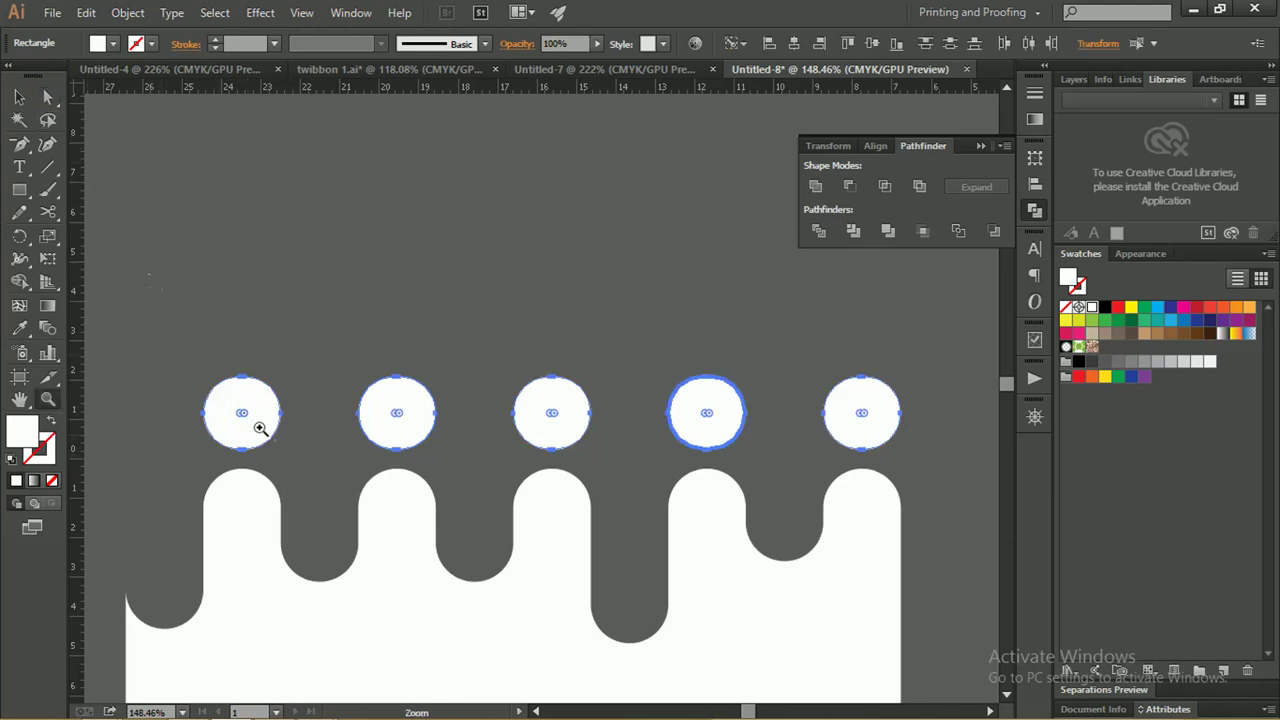
{"action": "left_click_drag", "start_coordinate": [228, 390], "coordinate": [345, 485]}
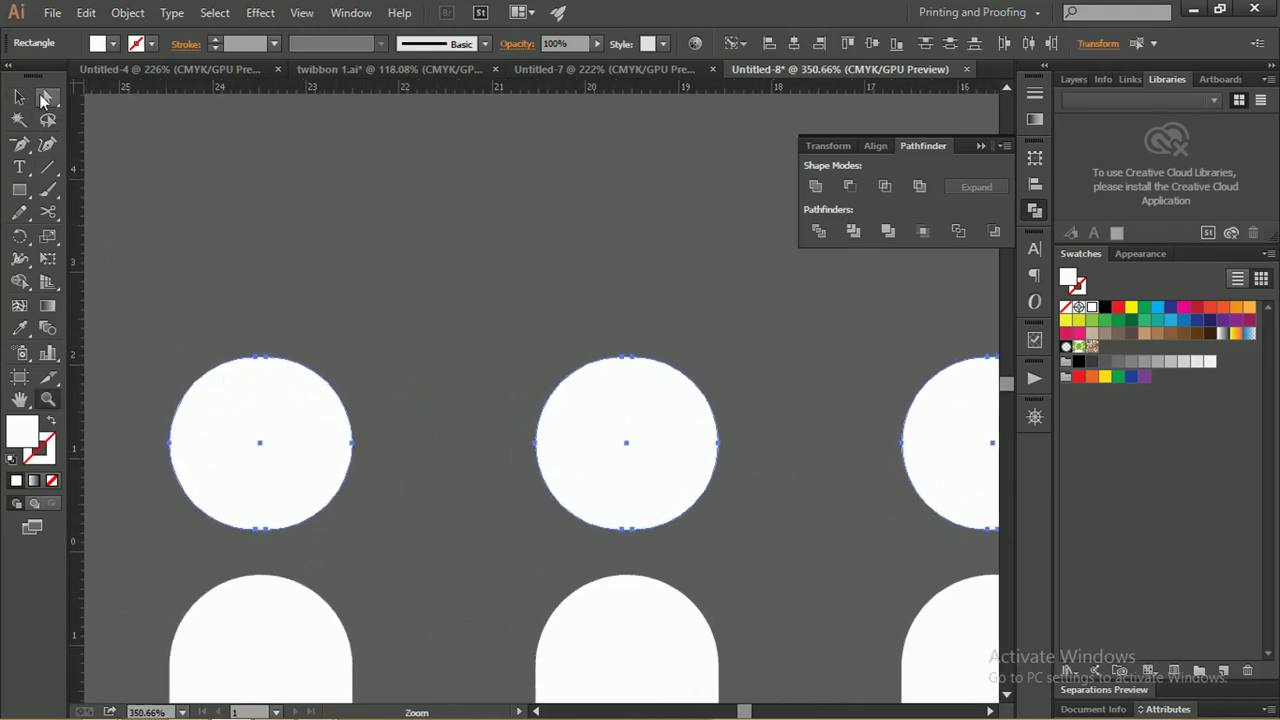
{"action": "left_click", "coordinate": [47, 96]}
{"action": "left_click_drag", "start_coordinate": [268, 443], "coordinate": [262, 444]}
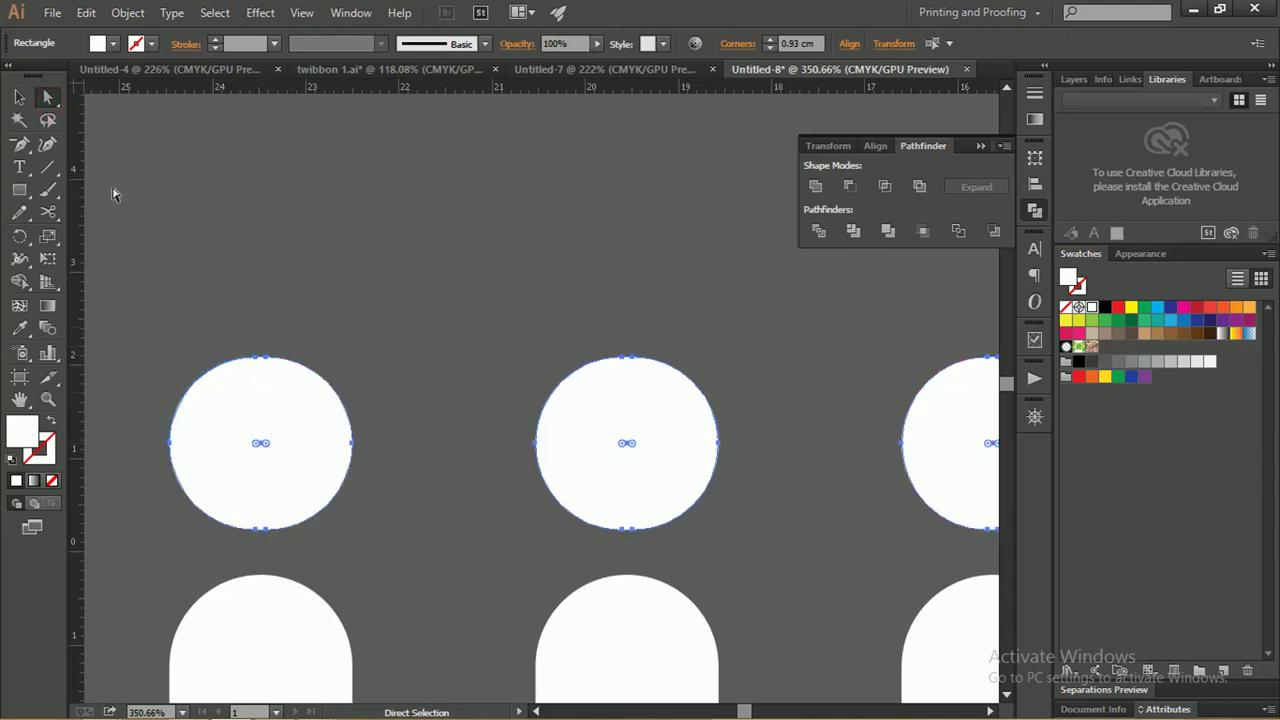
{"action": "left_click", "coordinate": [19, 96]}
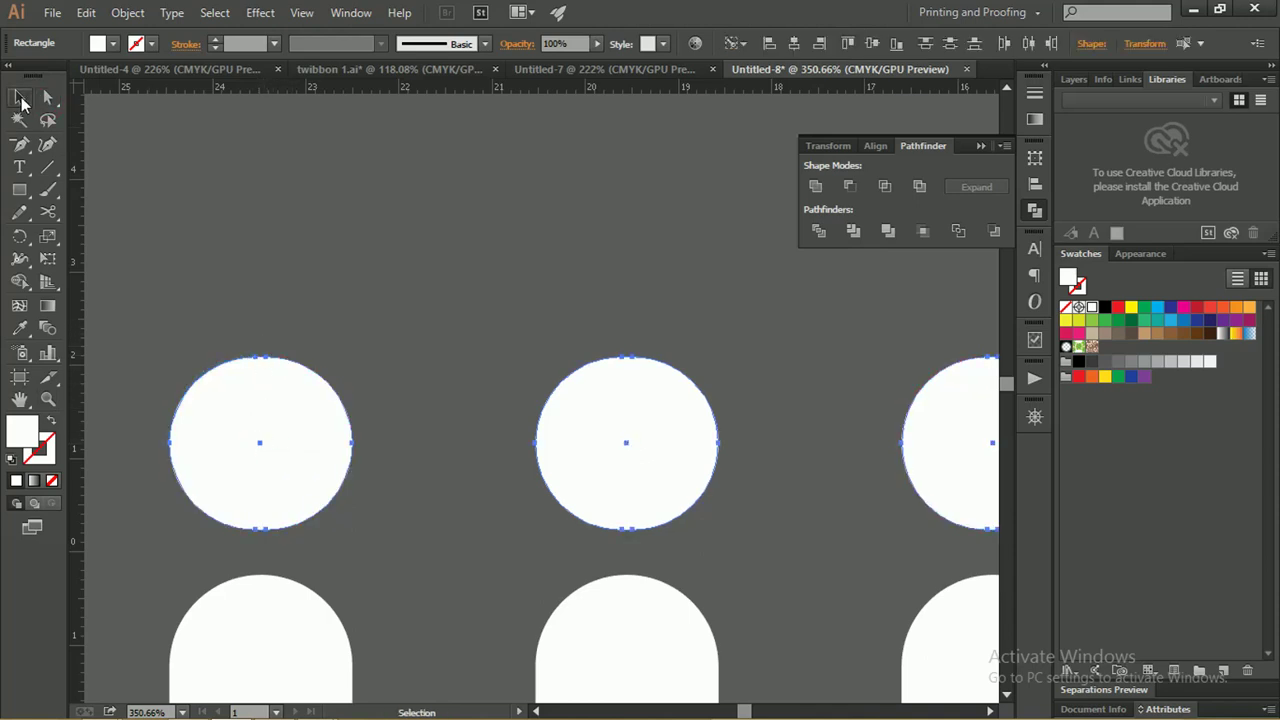
Nudge the row of circles slightly upward above the pill tops
{"action": "key", "text": "z"}
{"action": "left_click", "coordinate": [629, 420], "text": "alt"}
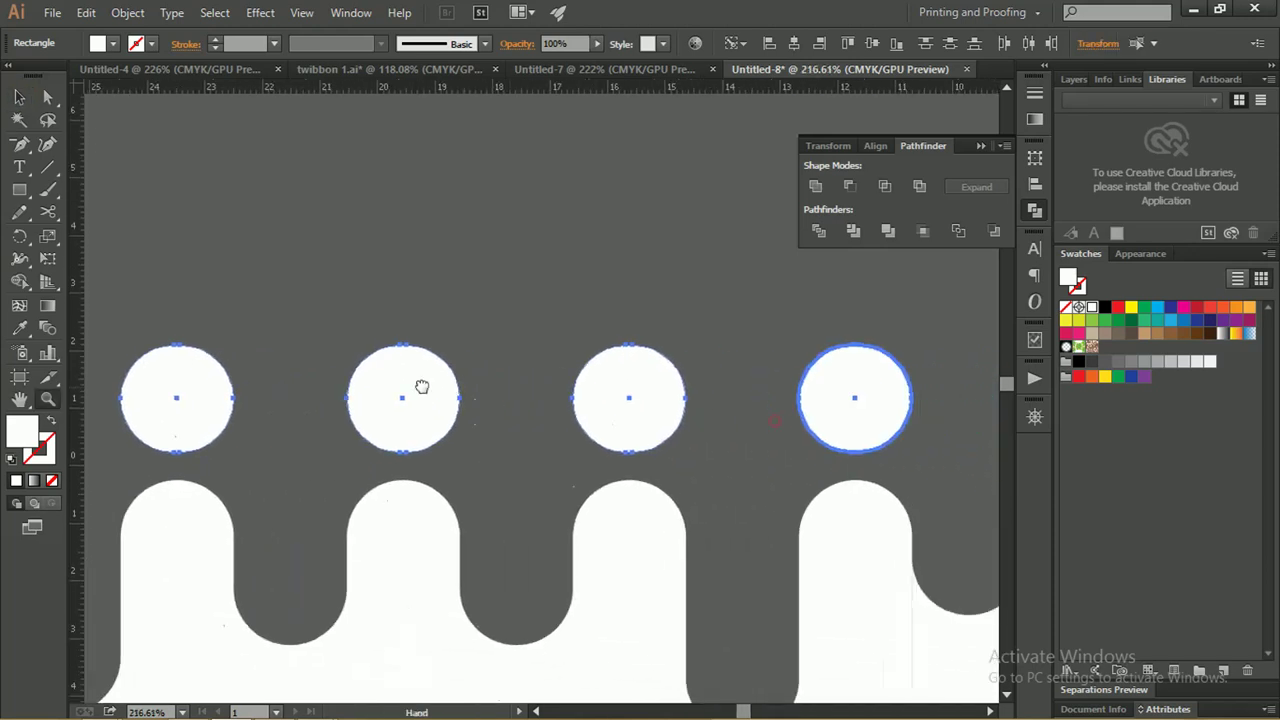
{"action": "left_click", "coordinate": [589, 398], "text": "alt"}
{"action": "left_click", "coordinate": [589, 398], "text": "alt"}
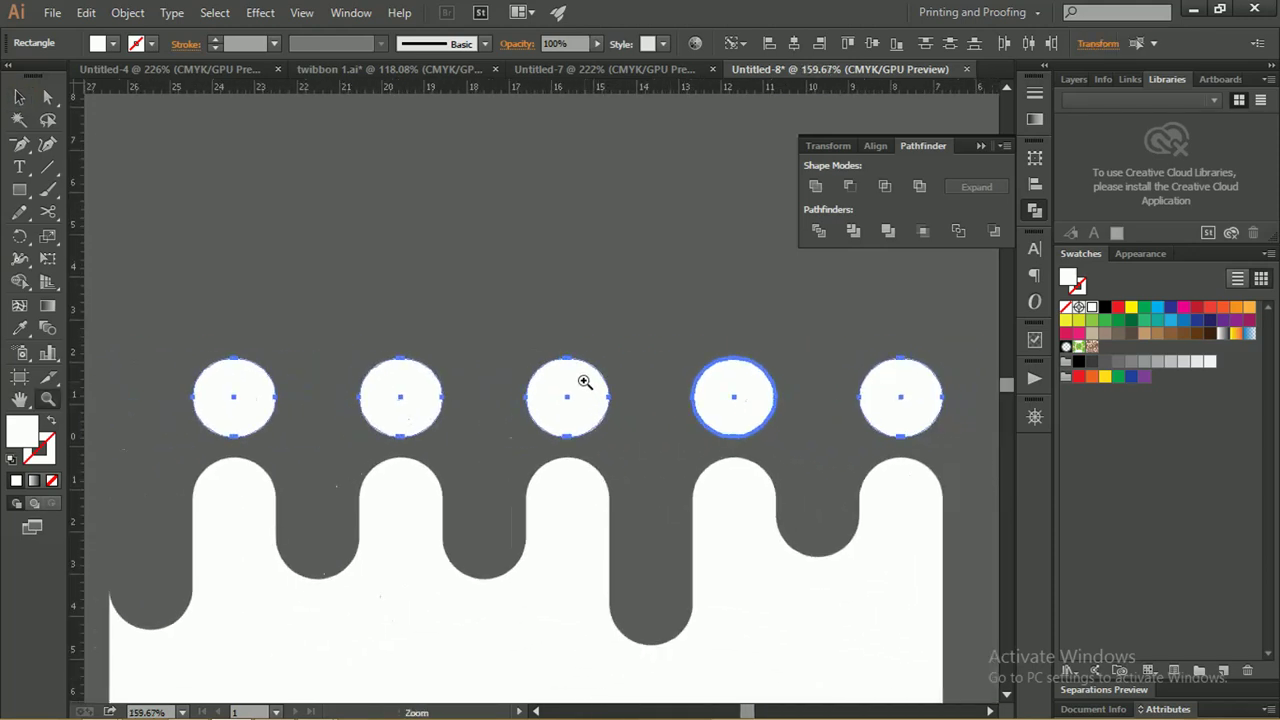
{"action": "key", "text": "v"}
{"action": "left_click_drag", "start_coordinate": [567, 358], "coordinate": [567, 354]}
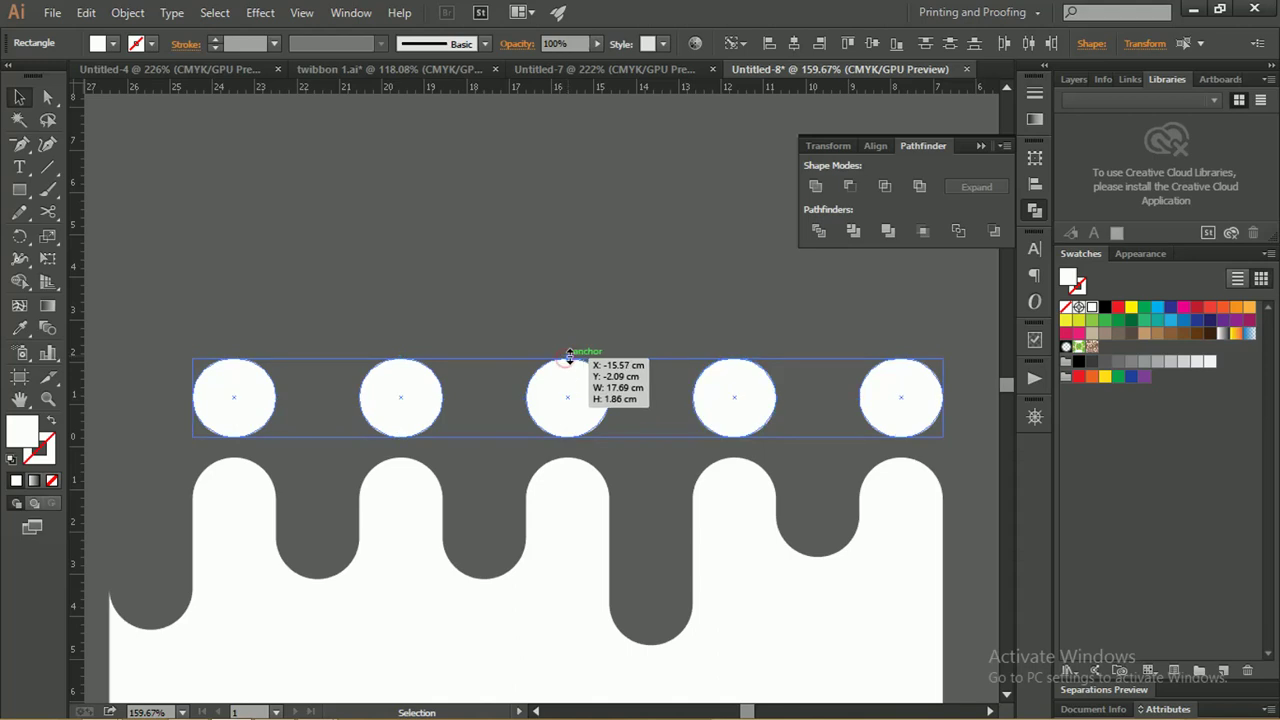
{"action": "left_click", "coordinate": [534, 316]}
Zoom in to check the circles' spacing, then pan to show all shapes
{"action": "key", "text": "z"}
{"action": "mouse_move", "coordinate": [500, 340]}
{"action": "left_mouse_down"}
{"action": "mouse_move", "coordinate": [808, 434]}
{"action": "mouse_move", "coordinate": [556, 385]}
{"action": "left_mouse_up"}
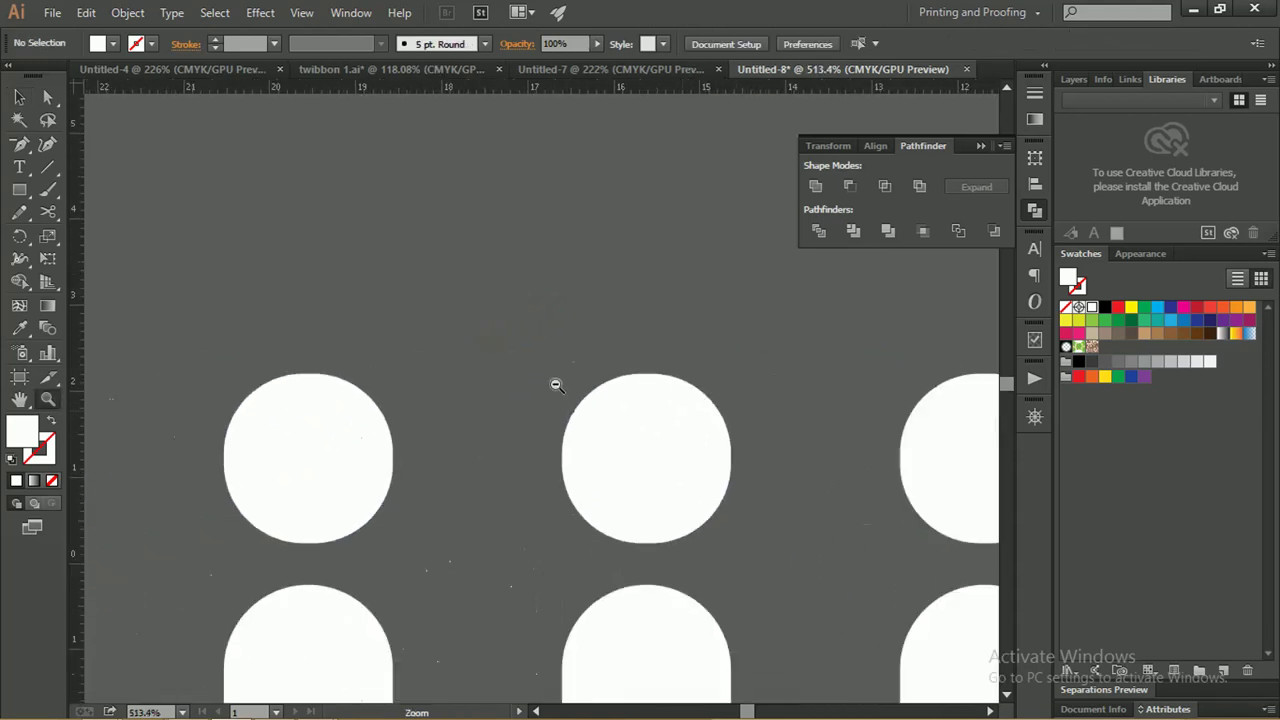
{"action": "scroll", "coordinate": [469, 366], "scroll_direction": "down", "scroll_amount": 3}
{"action": "scroll", "coordinate": [540, 374], "scroll_direction": "down", "scroll_amount": 2}
{"action": "scroll", "coordinate": [469, 366], "scroll_direction": "down", "scroll_amount": 2}
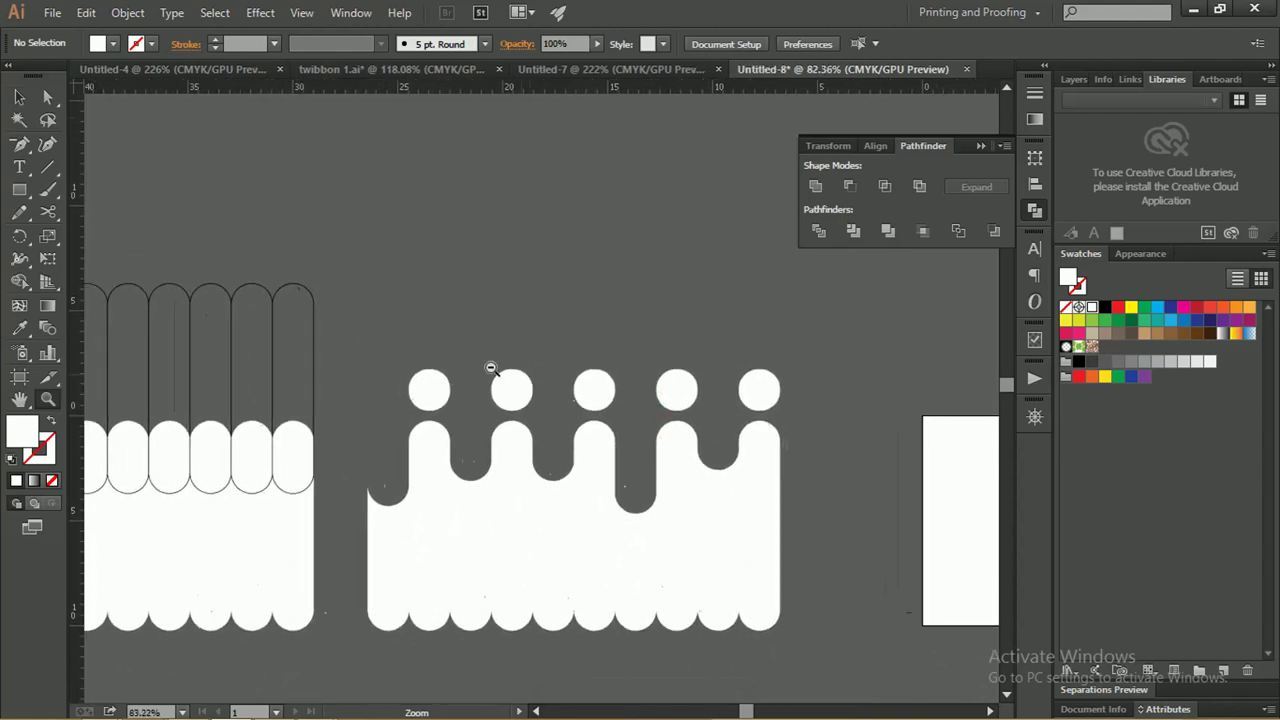
{"action": "scroll", "coordinate": [491, 368], "scroll_direction": "down", "scroll_amount": 1}
{"action": "scroll", "coordinate": [531, 380], "scroll_direction": "down", "scroll_amount": 2}
{"action": "scroll", "coordinate": [580, 383], "scroll_direction": "down", "scroll_amount": 1}
{"action": "left_click_drag", "start_coordinate": [695, 412], "coordinate": [575, 370]}
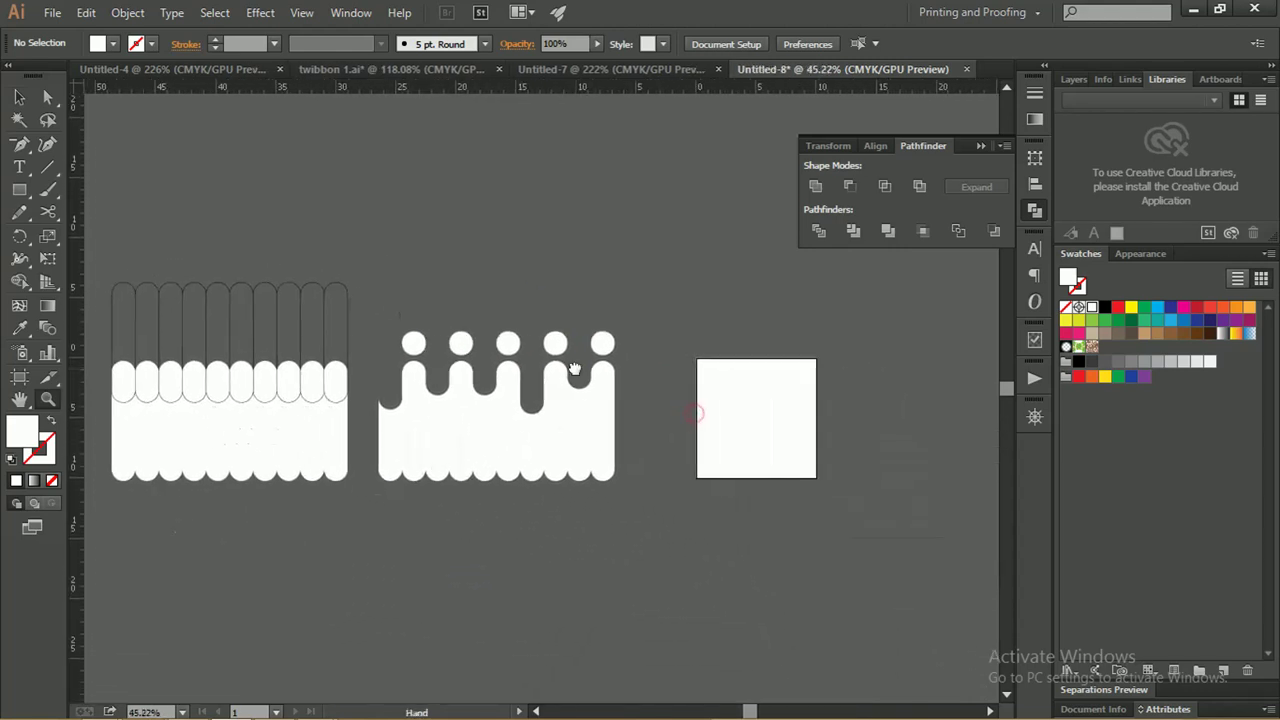
Keep a spare copy of the dotted drip shape at the lower left
{"action": "key", "text": "v"}
{"action": "left_click_drag", "start_coordinate": [650, 482], "coordinate": [374, 312]}
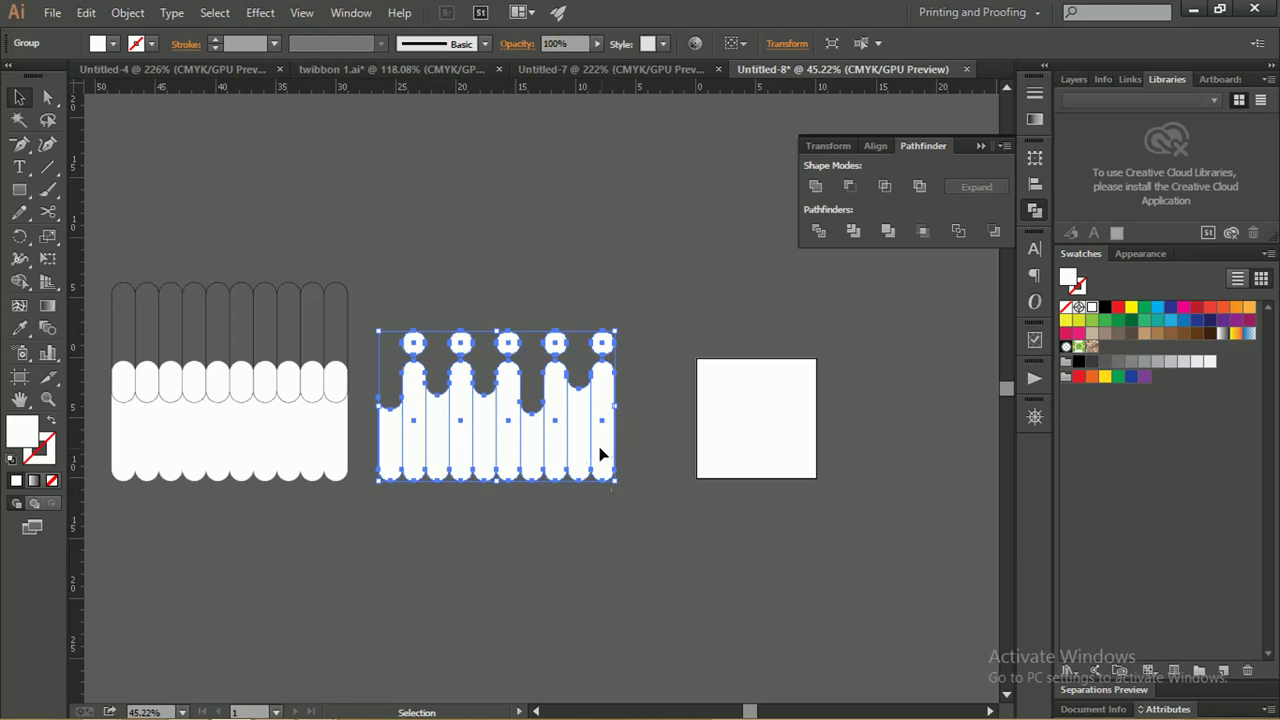
{"action": "left_click_drag", "start_coordinate": [565, 444], "coordinate": [601, 381]}
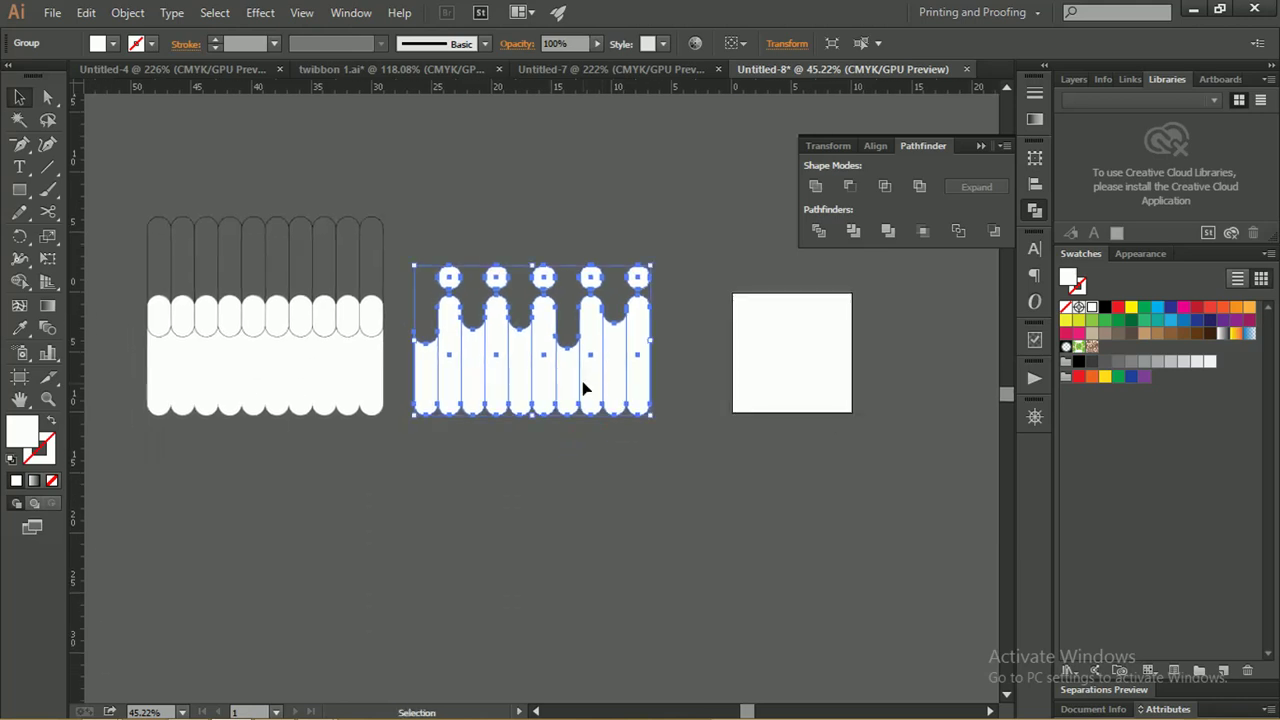
{"action": "left_click_drag", "start_coordinate": [562, 371], "coordinate": [284, 541]}
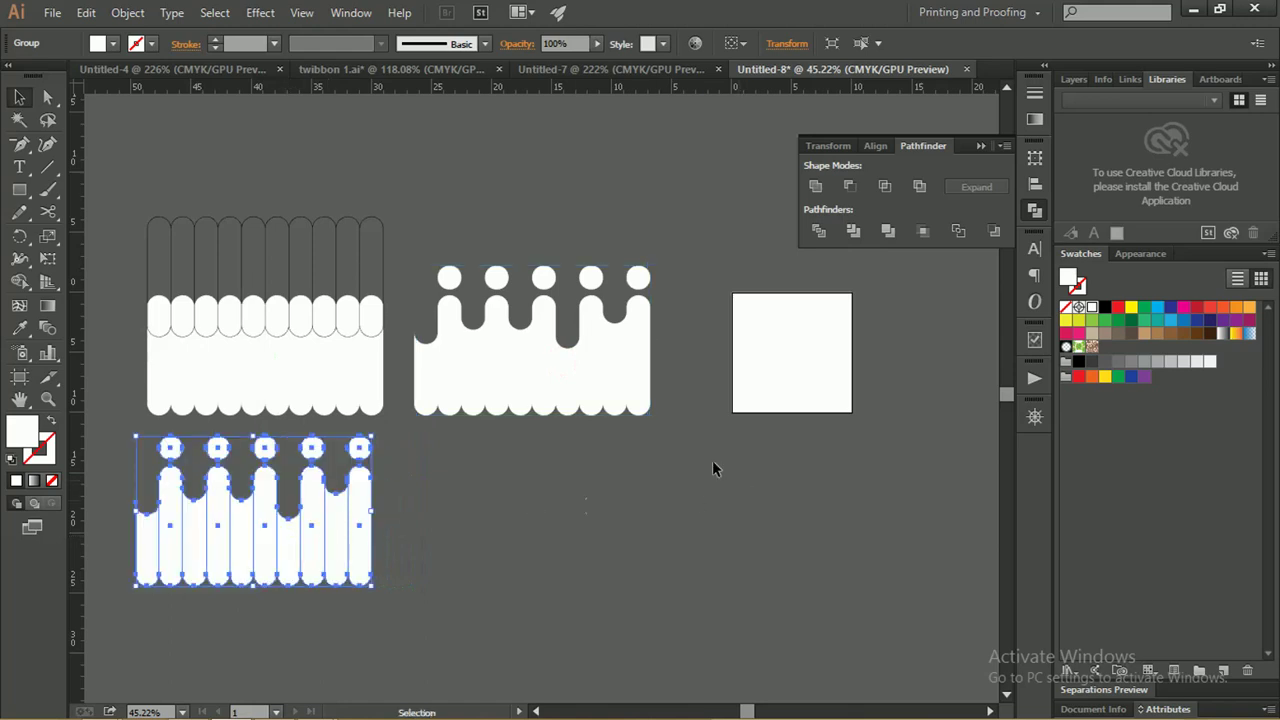
Lay the drip group over the white square, tilted about 35°
{"action": "left_click_drag", "start_coordinate": [682, 450], "coordinate": [403, 220]}
{"action": "mouse_move", "coordinate": [620, 372]}
{"action": "left_mouse_down"}
{"action": "mouse_move", "coordinate": [748, 410]}
{"action": "mouse_move", "coordinate": [850, 400]}
{"action": "left_mouse_up"}
{"action": "left_click_drag", "start_coordinate": [790, 366], "coordinate": [521, 320]}
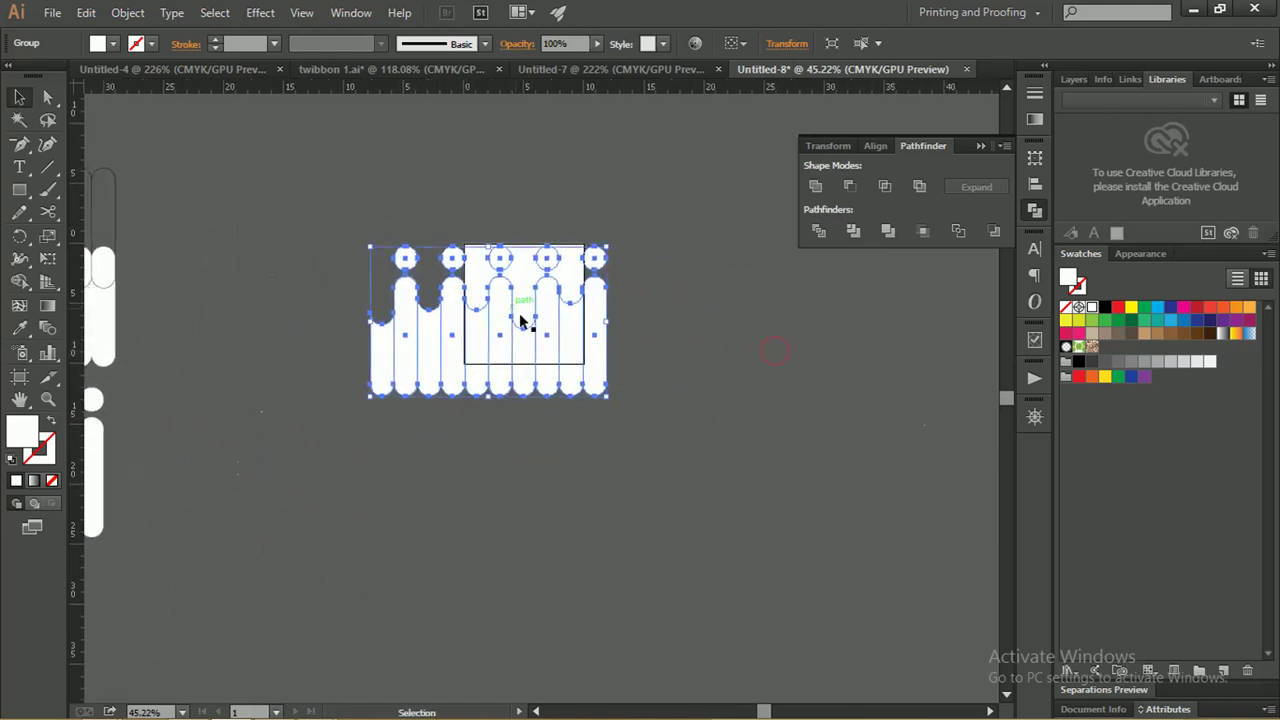
{"action": "mouse_move", "coordinate": [616, 405]}
{"action": "left_mouse_down"}
{"action": "mouse_move", "coordinate": [677, 320]}
{"action": "mouse_move", "coordinate": [664, 335]}
{"action": "left_mouse_up"}
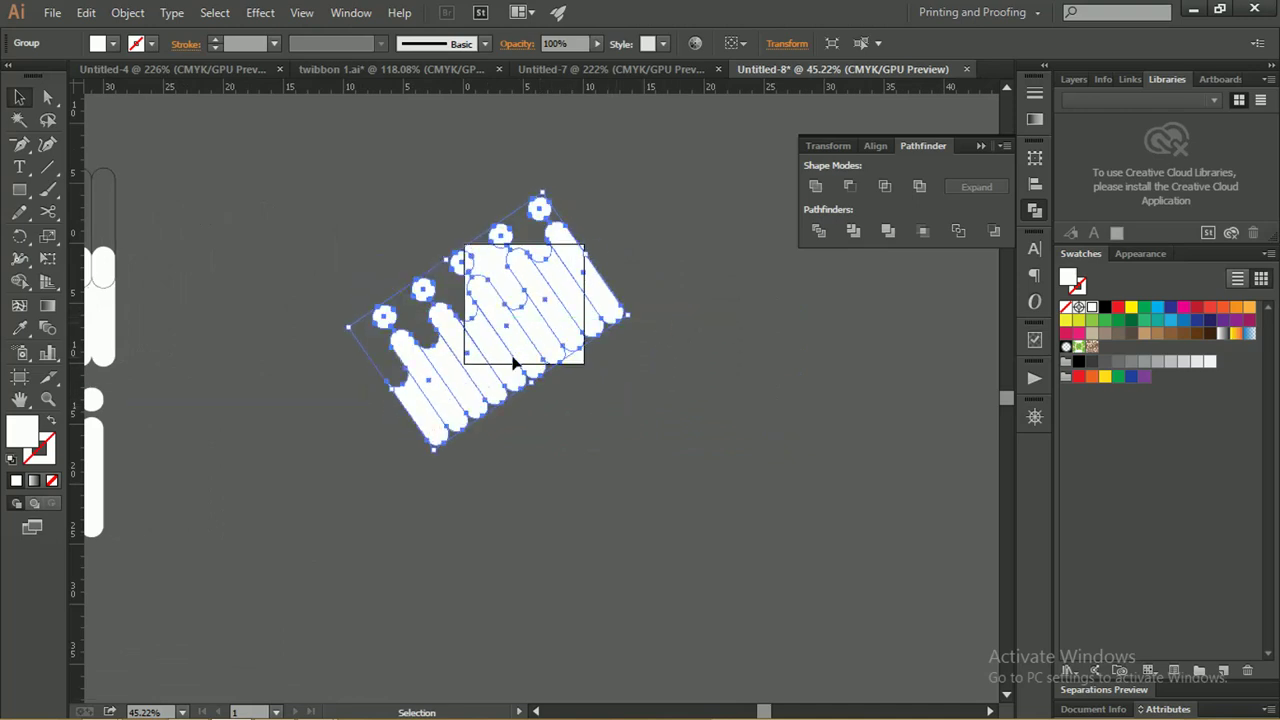
{"action": "left_click_drag", "start_coordinate": [515, 362], "coordinate": [572, 362]}
{"action": "key", "text": "z"}
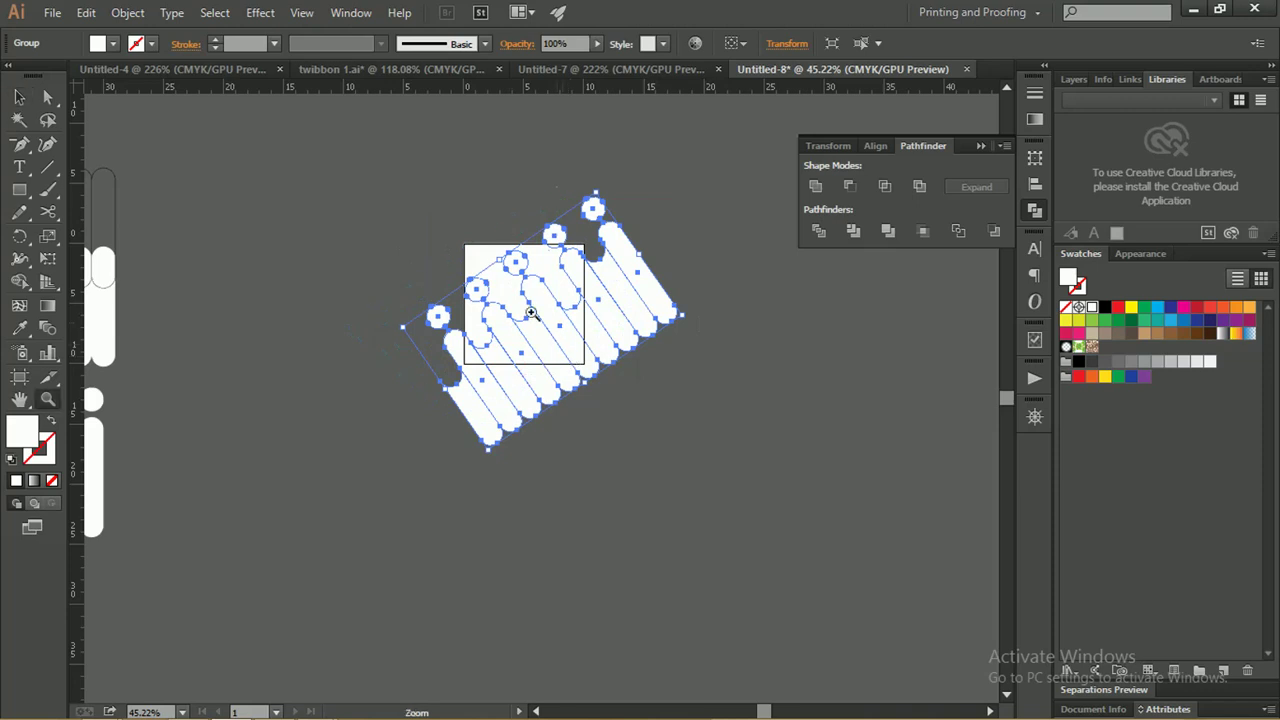
{"action": "left_click_drag", "start_coordinate": [505, 286], "coordinate": [661, 414]}
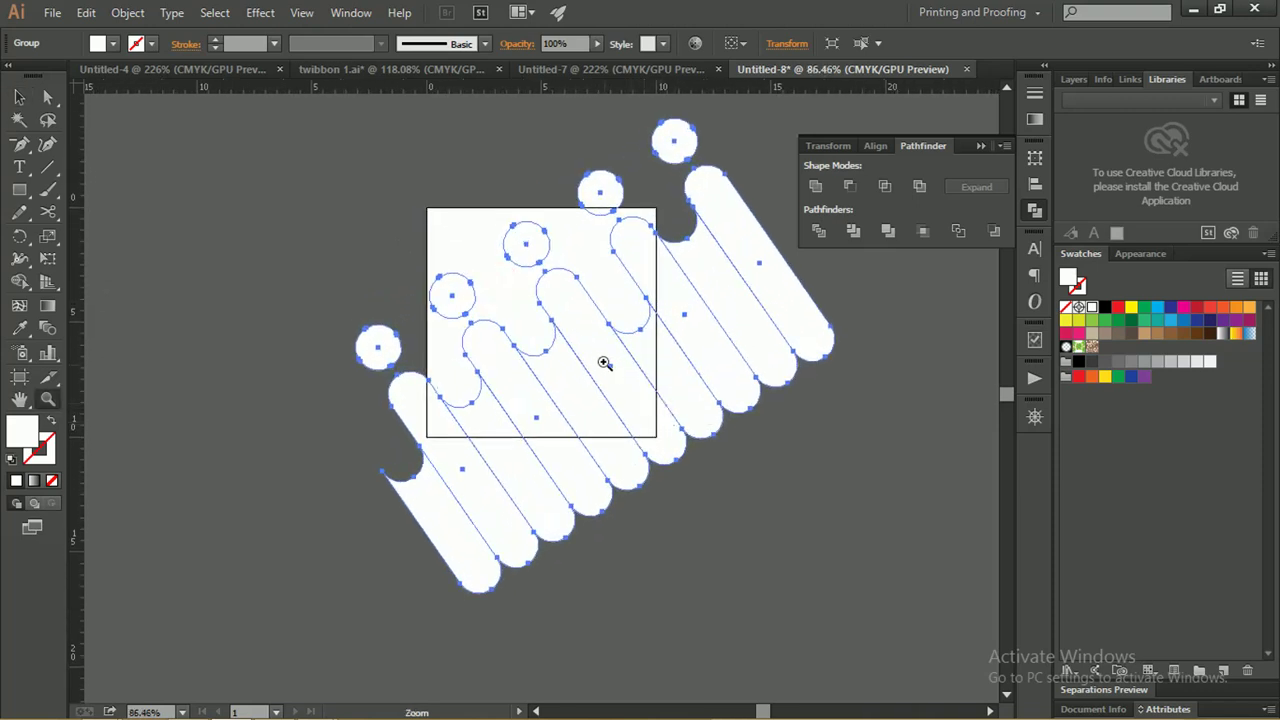
{"action": "left_click_drag", "start_coordinate": [604, 363], "coordinate": [541, 310]}
{"action": "key", "text": "c"}
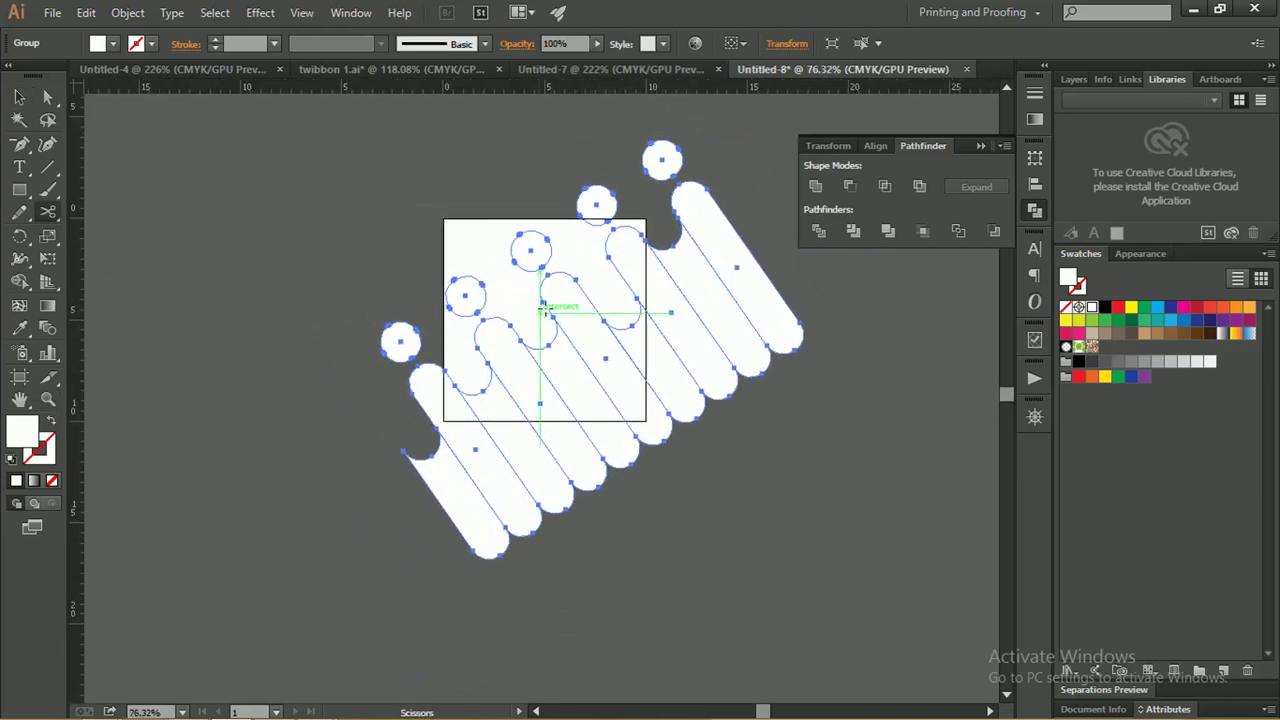
{"action": "key", "text": "v"}
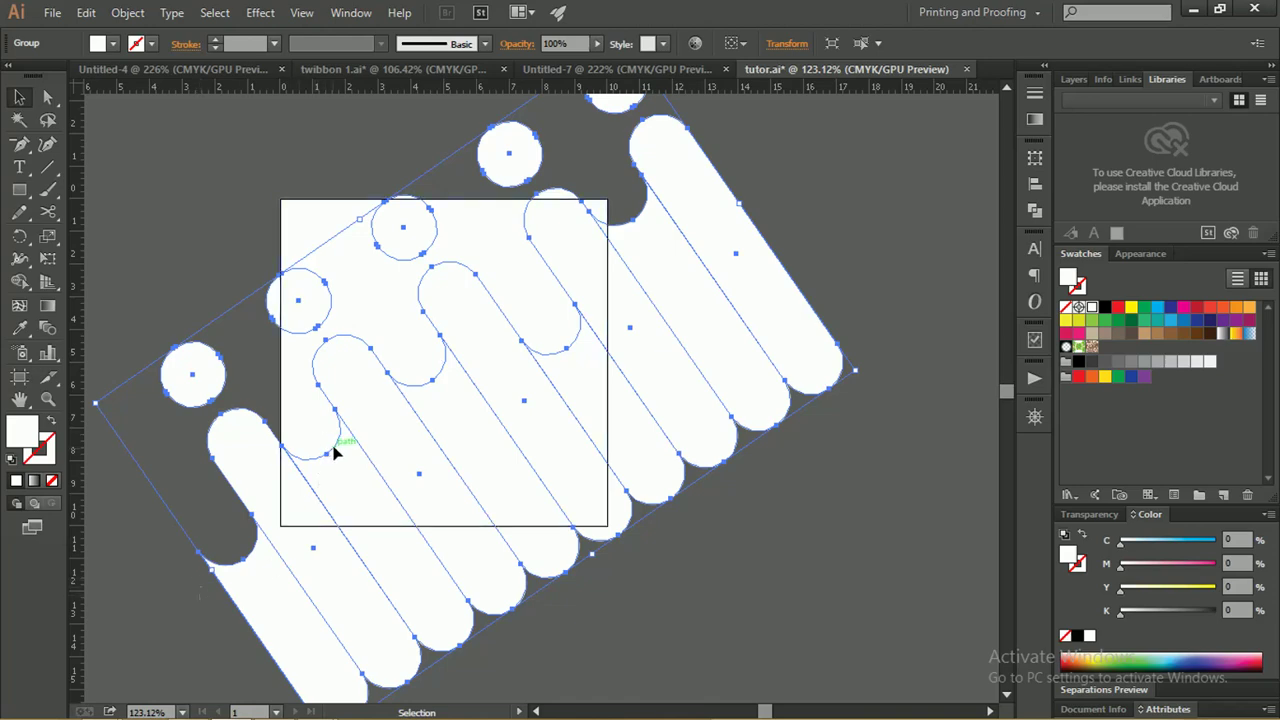
Zoom out slightly and reselect the tilted drip group over the square
{"action": "key", "text": "z"}
{"action": "mouse_move", "coordinate": [409, 371]}
{"action": "left_mouse_down"}
{"action": "mouse_move", "coordinate": [347, 352]}
{"action": "mouse_move", "coordinate": [359, 393]}
{"action": "left_mouse_up"}
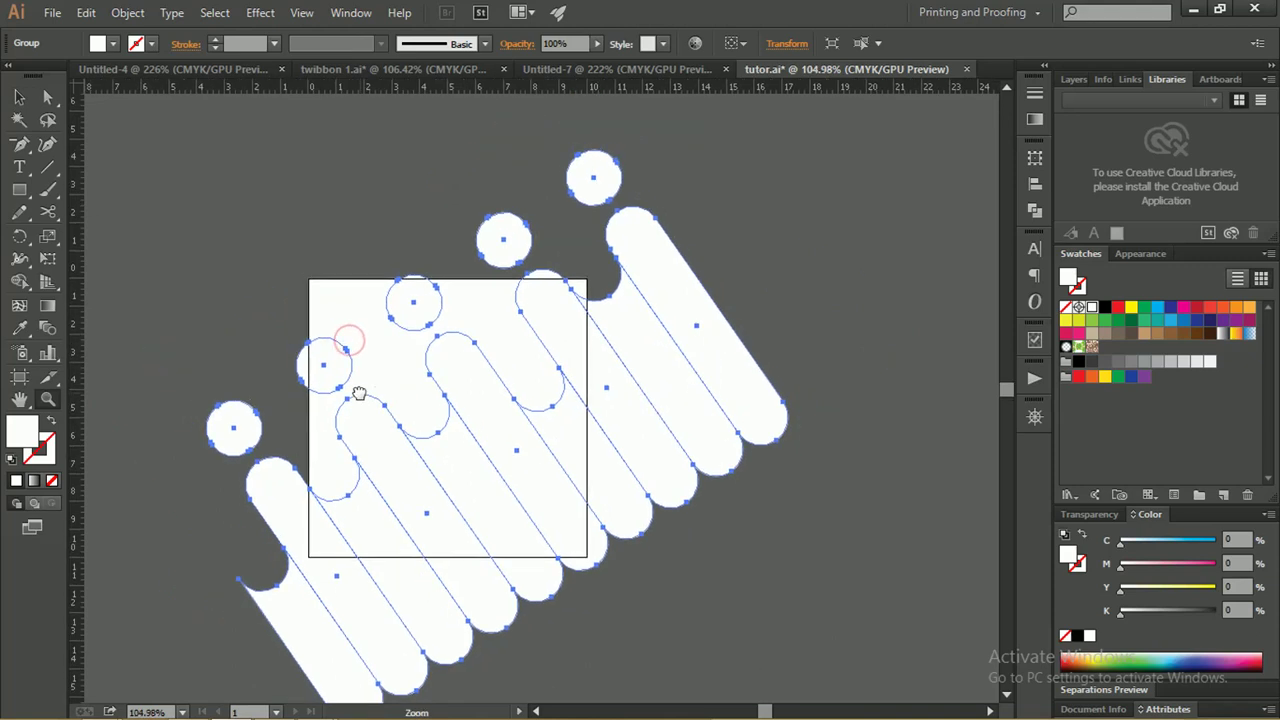
{"action": "key", "text": "v"}
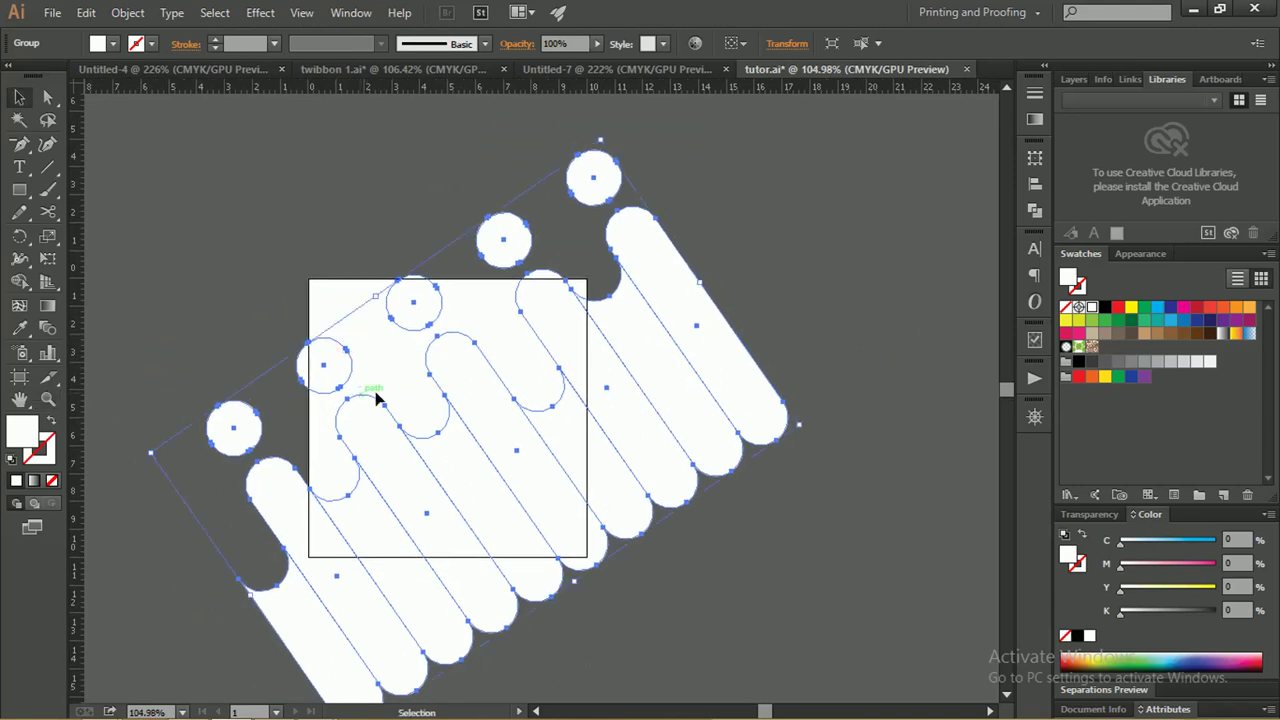
{"action": "left_click", "coordinate": [743, 291]}
{"action": "left_click", "coordinate": [694, 312]}
Ungroup the tilted drip group
{"action": "right_click", "coordinate": [472, 371]}
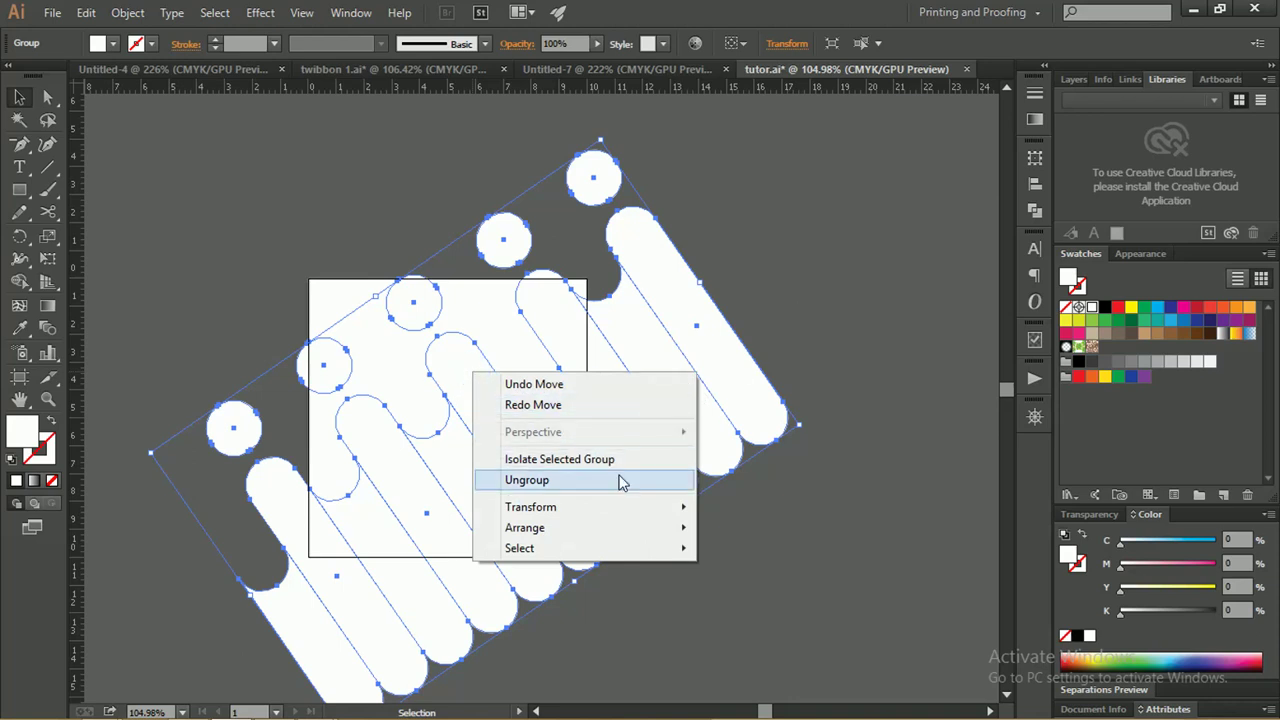
{"action": "left_click", "coordinate": [620, 480]}
{"action": "left_click", "coordinate": [782, 307]}
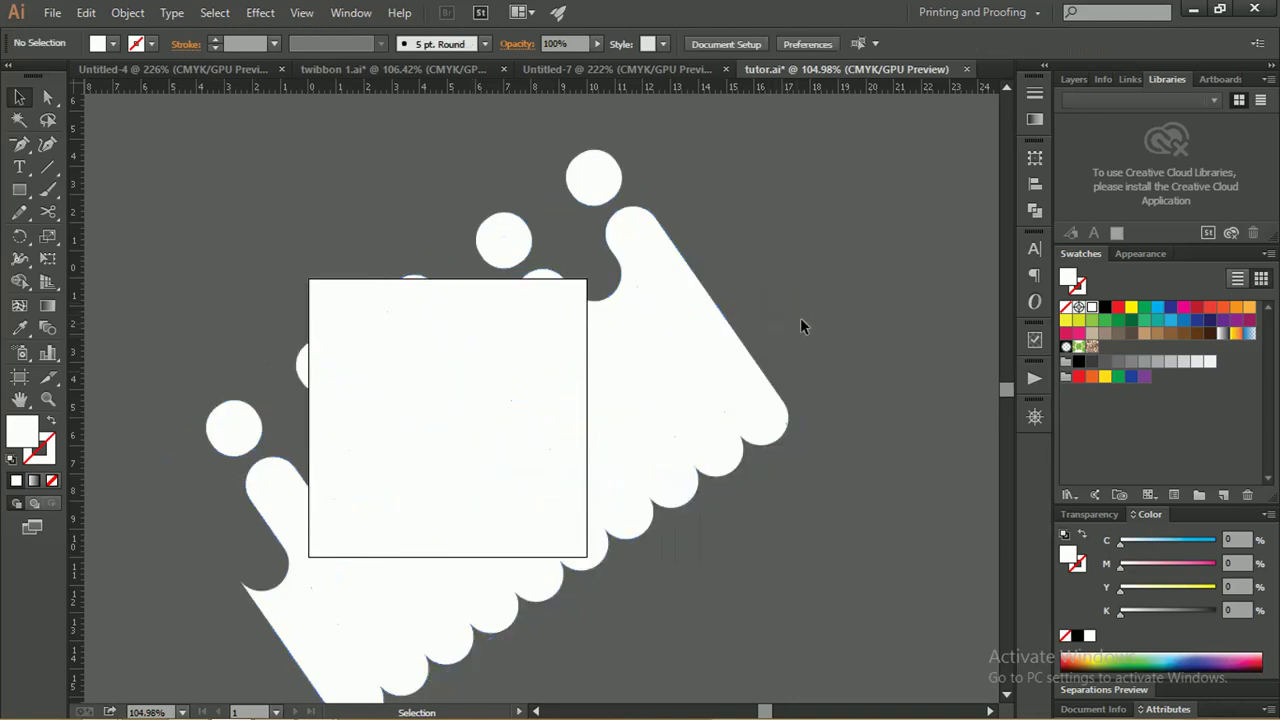
Select all scalloped pill shapes plus the top-right pill, excluding the square frame, and open Pathfinder
{"action": "left_click_drag", "start_coordinate": [806, 314], "coordinate": [402, 620]}
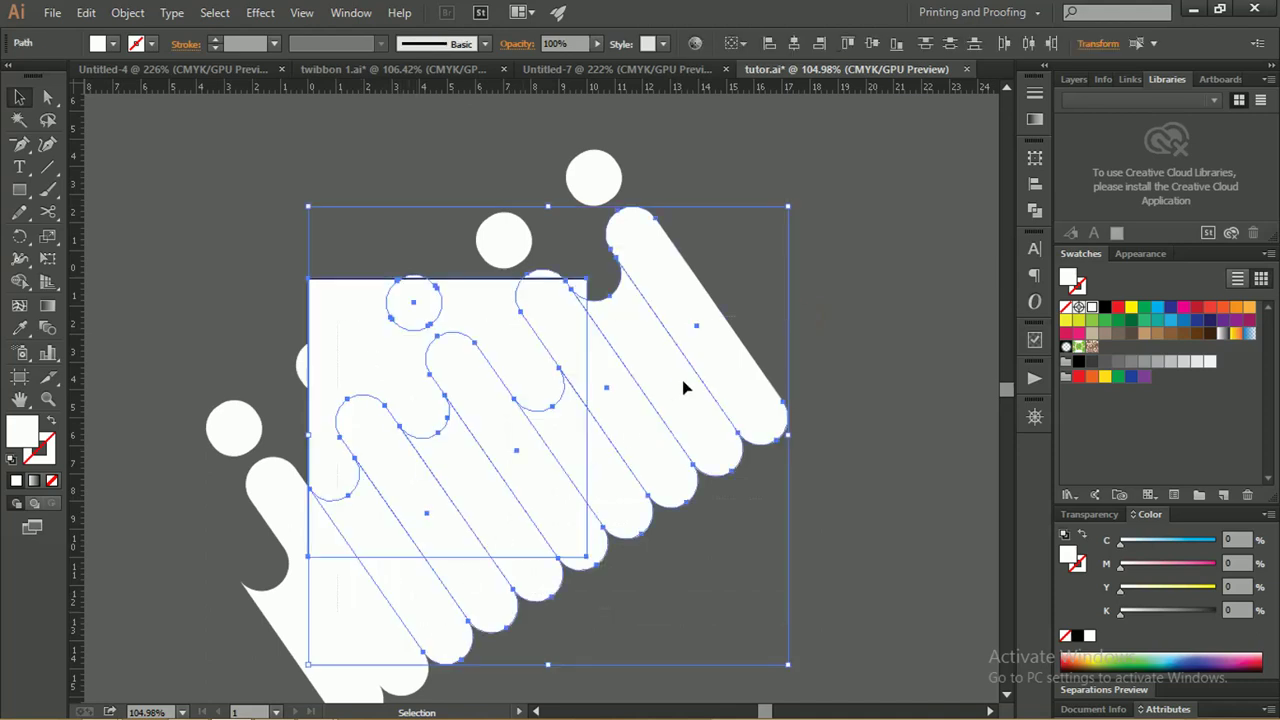
{"action": "left_click", "coordinate": [776, 307]}
{"action": "key", "text": "z"}
{"action": "left_click", "coordinate": [770, 310], "text": "alt"}
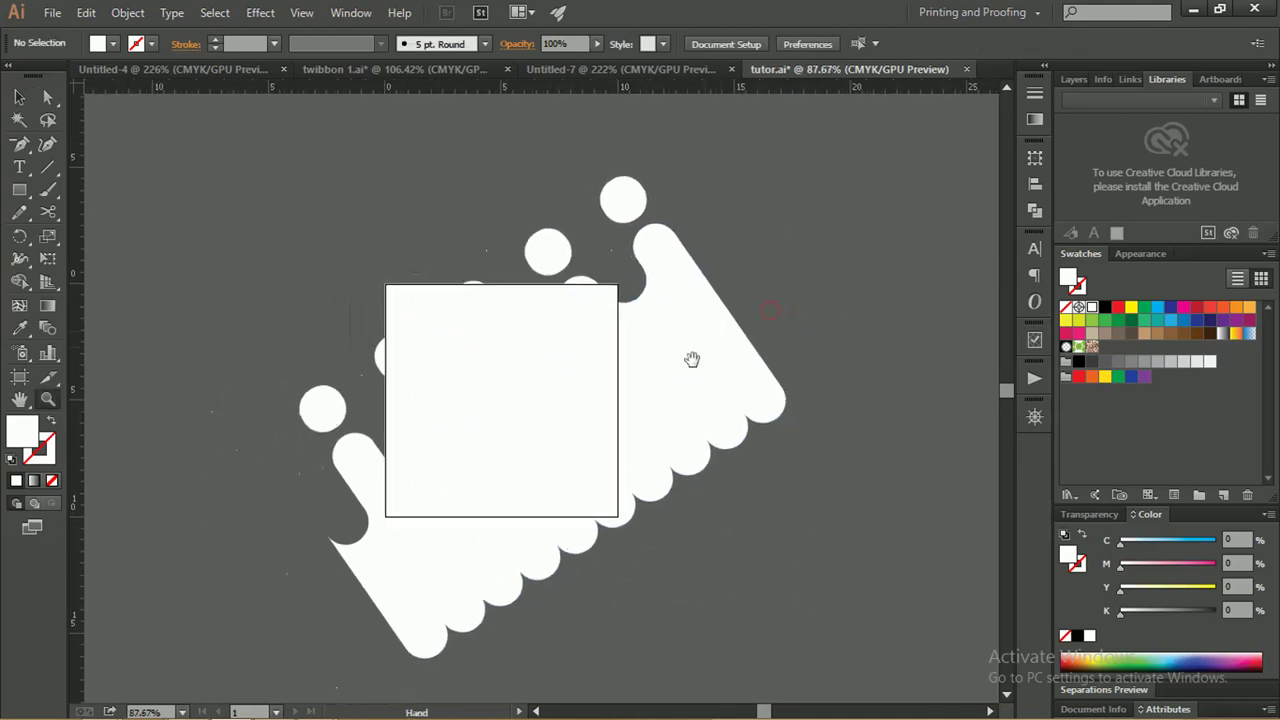
{"action": "left_click_drag", "start_coordinate": [692, 359], "coordinate": [684, 322]}
{"action": "key", "text": "v"}
{"action": "left_click_drag", "start_coordinate": [815, 390], "coordinate": [408, 600]}
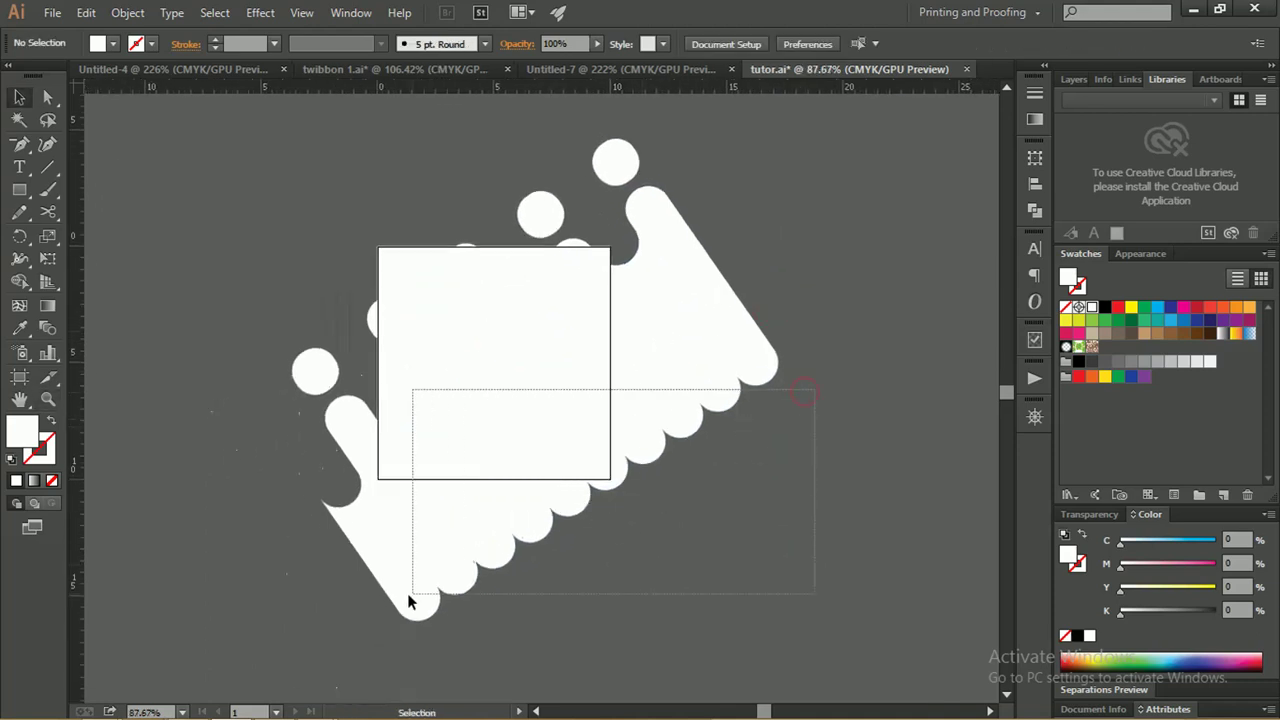
{"action": "left_click", "coordinate": [729, 322], "text": "shift"}
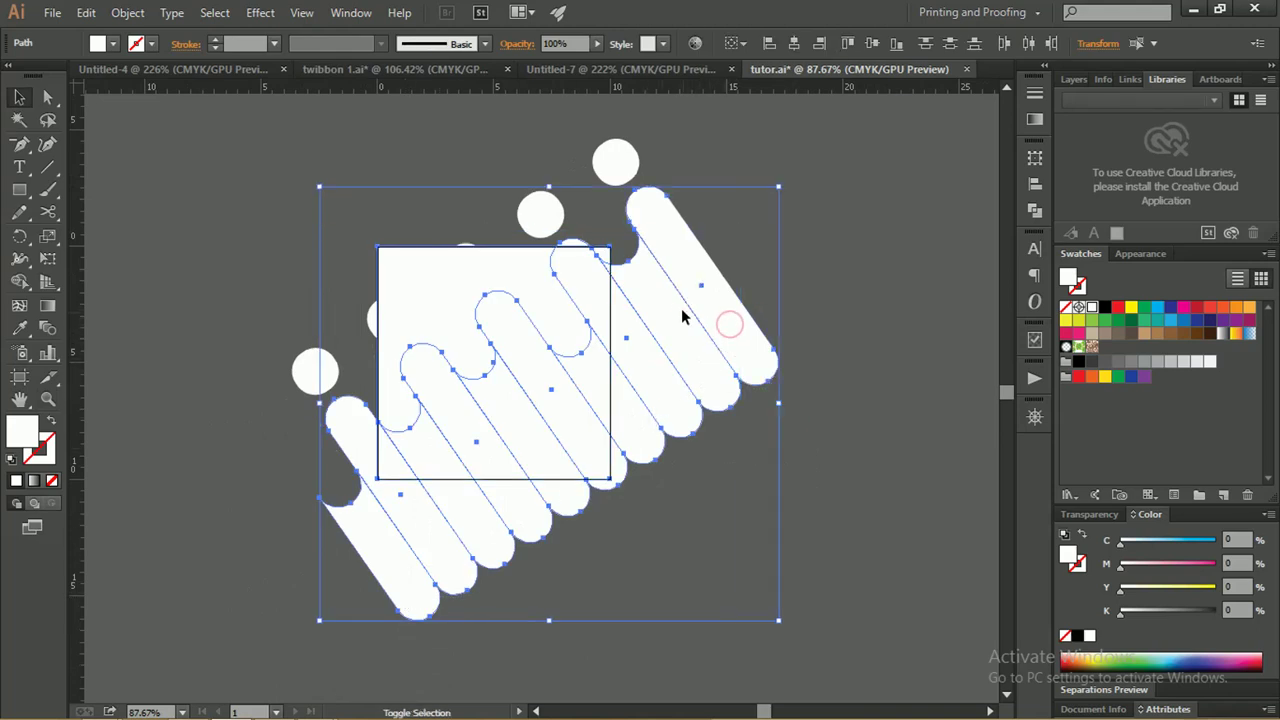
{"action": "left_click", "coordinate": [429, 260], "text": "shift"}
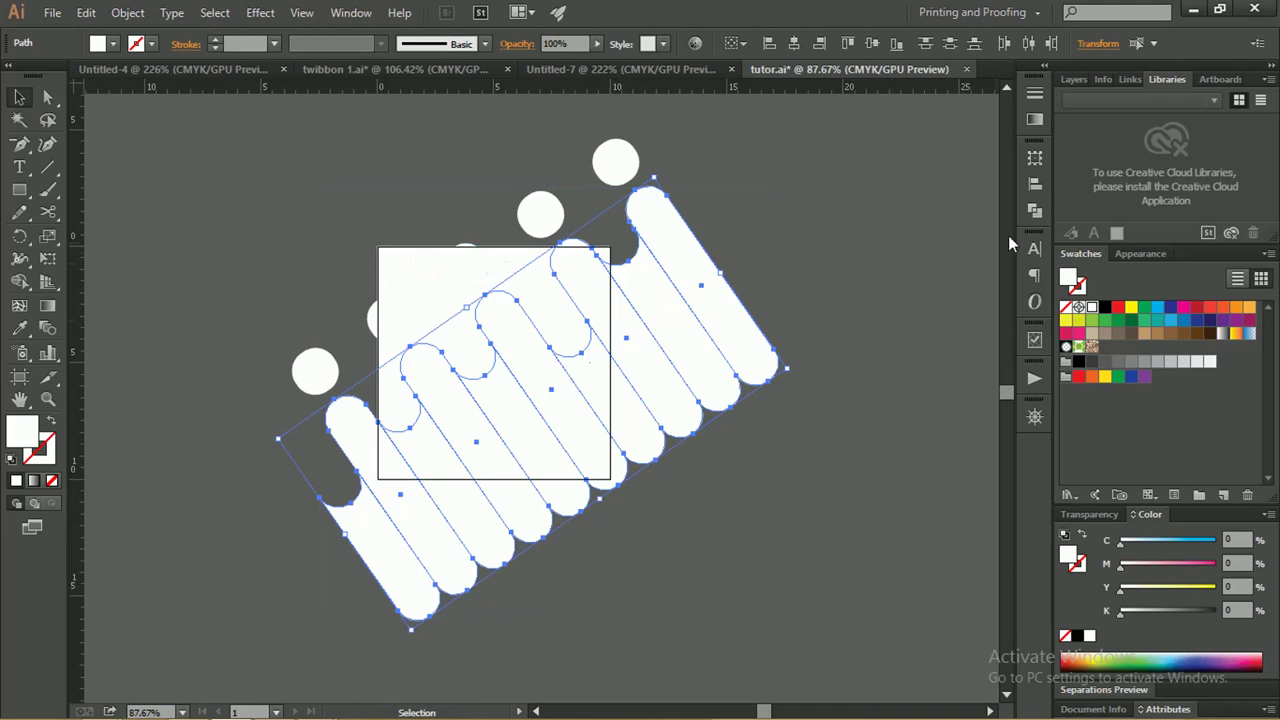
{"action": "left_click", "coordinate": [1035, 212]}
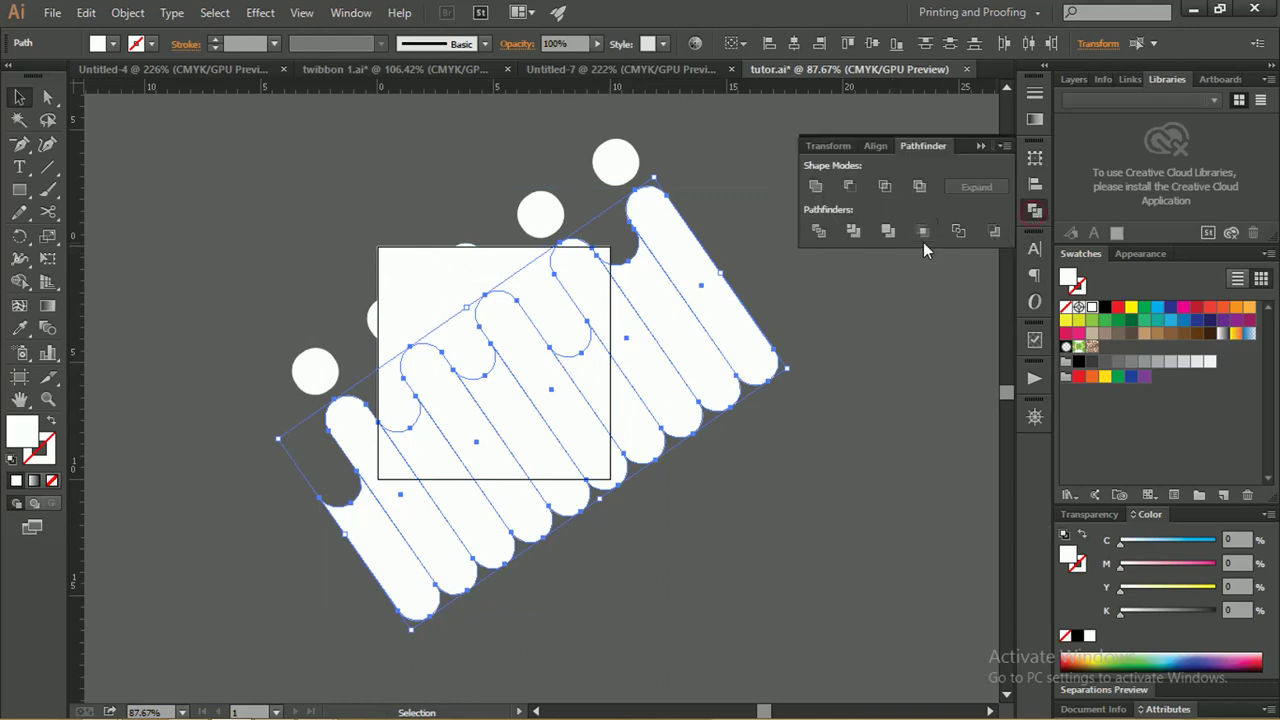
Unite the white pills into one shape and fill it dark blue (C100 M95 Y5)
{"action": "left_click", "coordinate": [816, 187]}
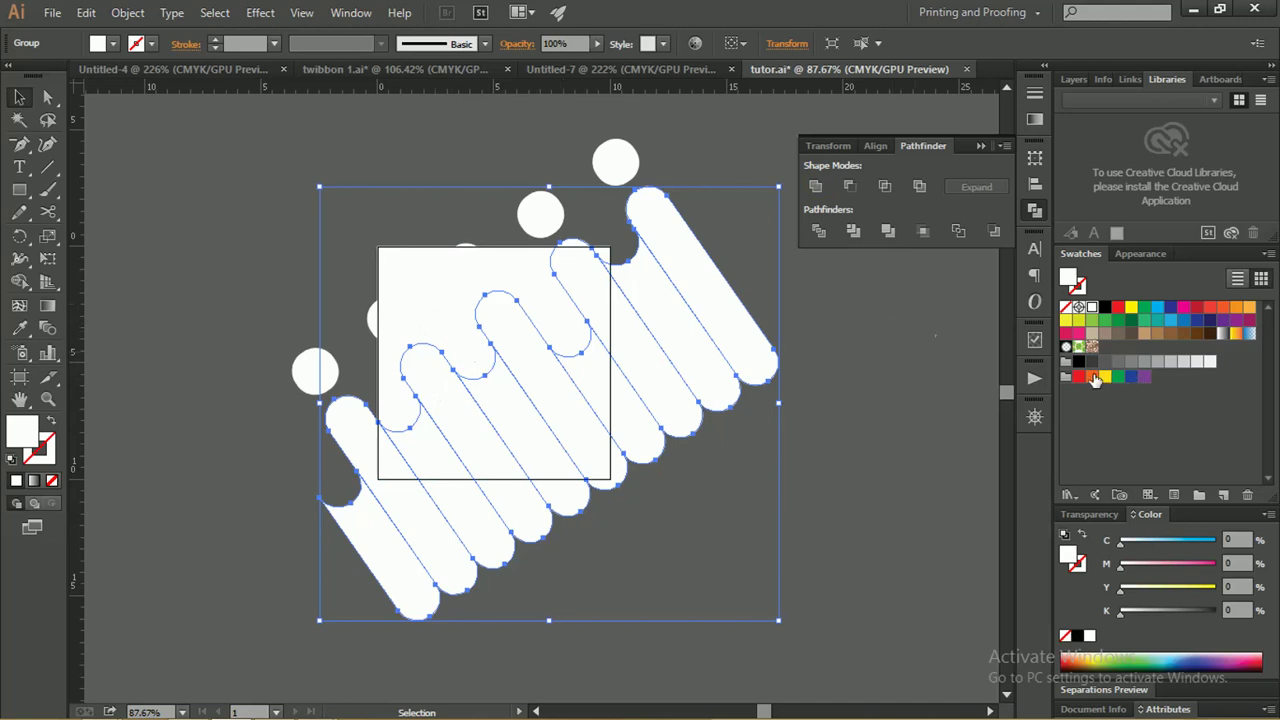
{"action": "left_click", "coordinate": [1170, 309]}
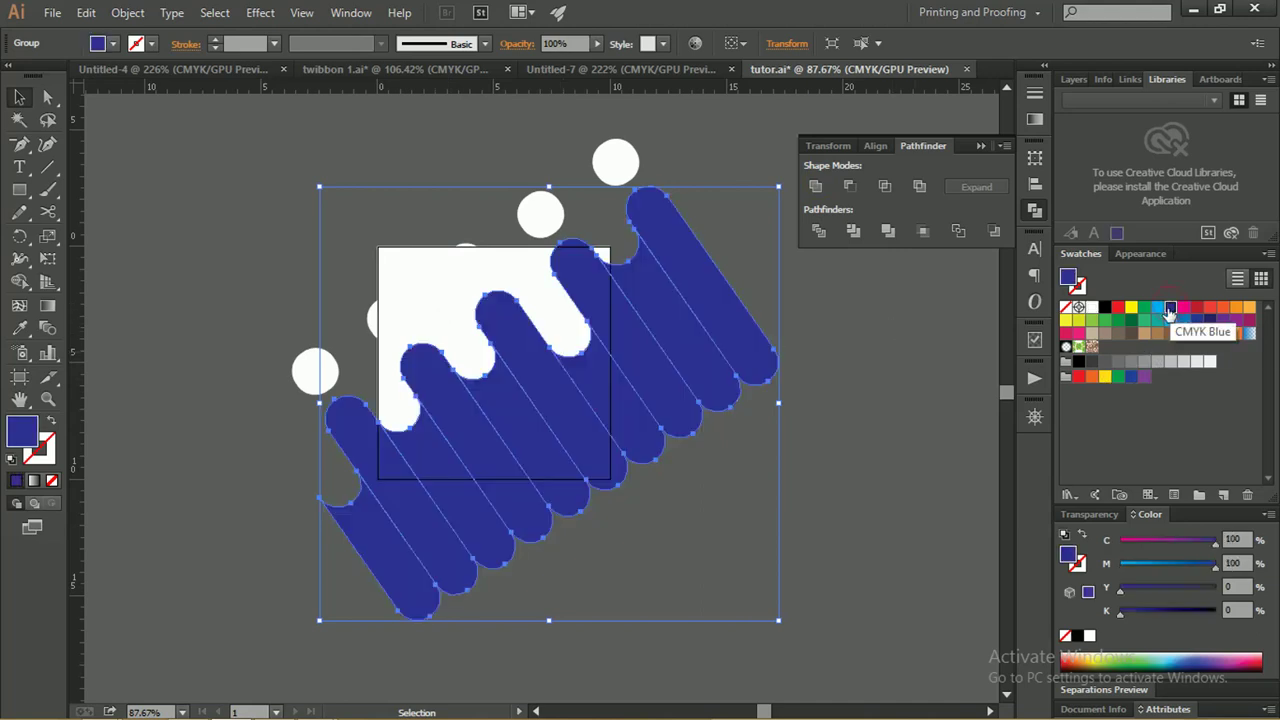
{"action": "left_click", "coordinate": [1171, 320]}
{"action": "left_click", "coordinate": [1186, 321]}
{"action": "left_click", "coordinate": [1197, 320]}
{"action": "left_click", "coordinate": [885, 375]}
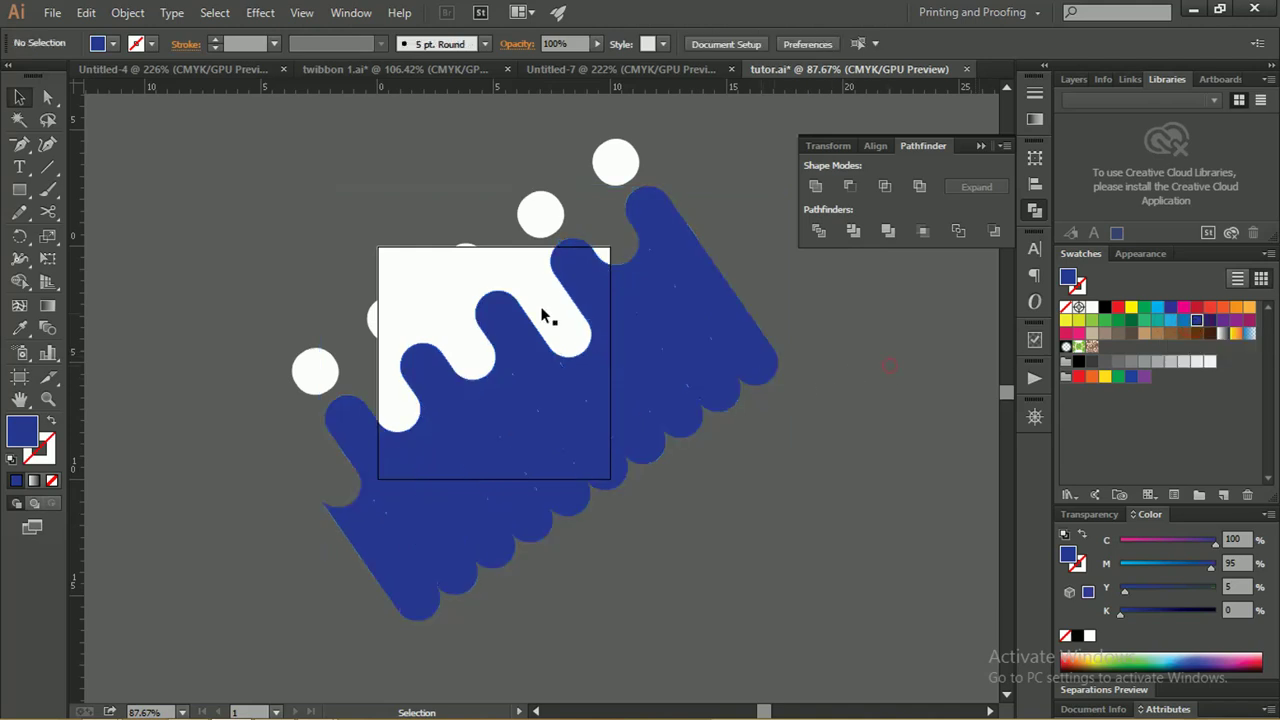
{"action": "left_click", "coordinate": [470, 263]}
Fill all five loose white circles dark blue
{"action": "left_click", "coordinate": [379, 318], "text": "shift"}
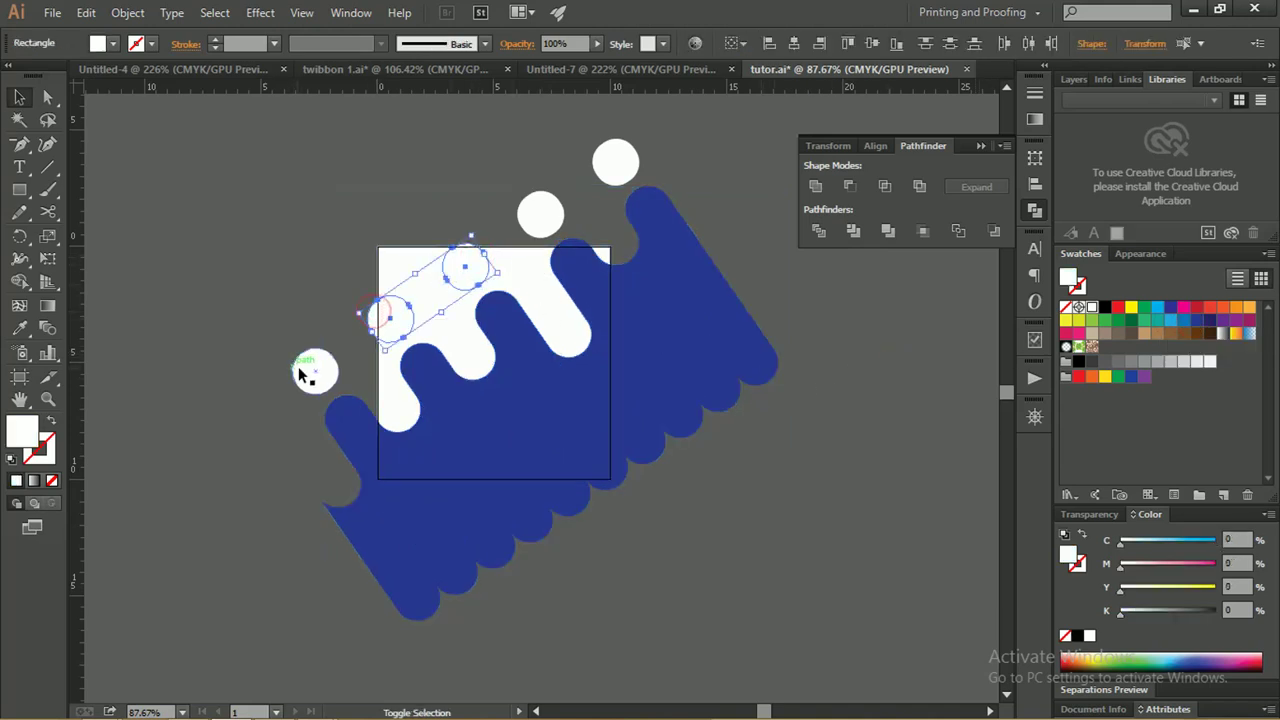
{"action": "left_click", "coordinate": [308, 364], "text": "shift"}
{"action": "left_click", "coordinate": [540, 222], "text": "shift"}
{"action": "left_click", "coordinate": [613, 166], "text": "shift"}
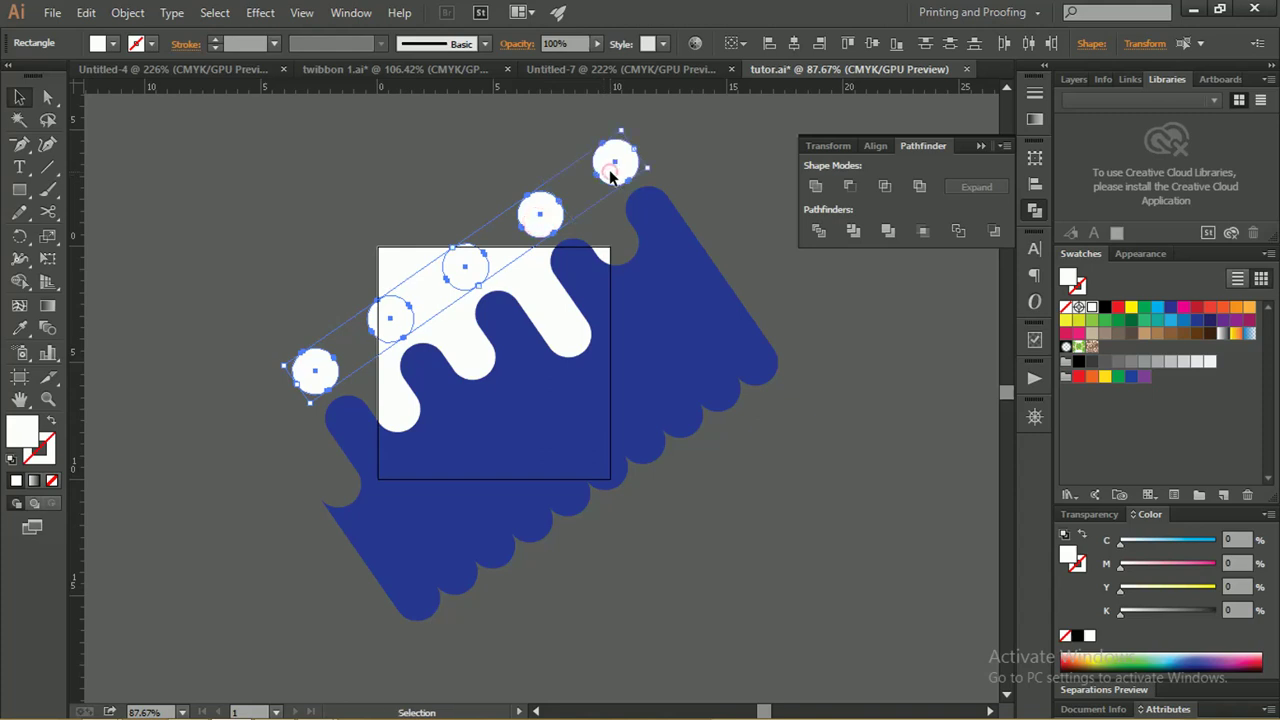
{"action": "left_click", "coordinate": [1200, 322]}
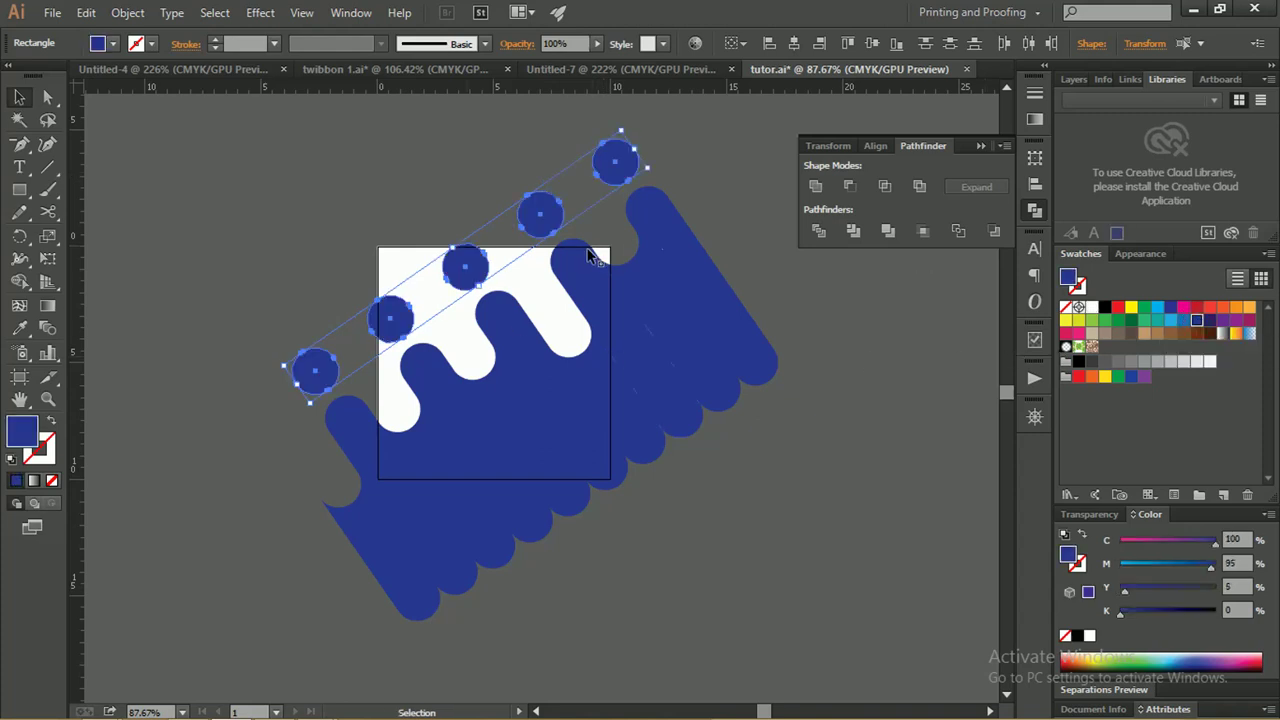
{"action": "left_click", "coordinate": [396, 198]}
Stretch the circle at the square's top edge into a long capsule
{"action": "left_click", "coordinate": [452, 268]}
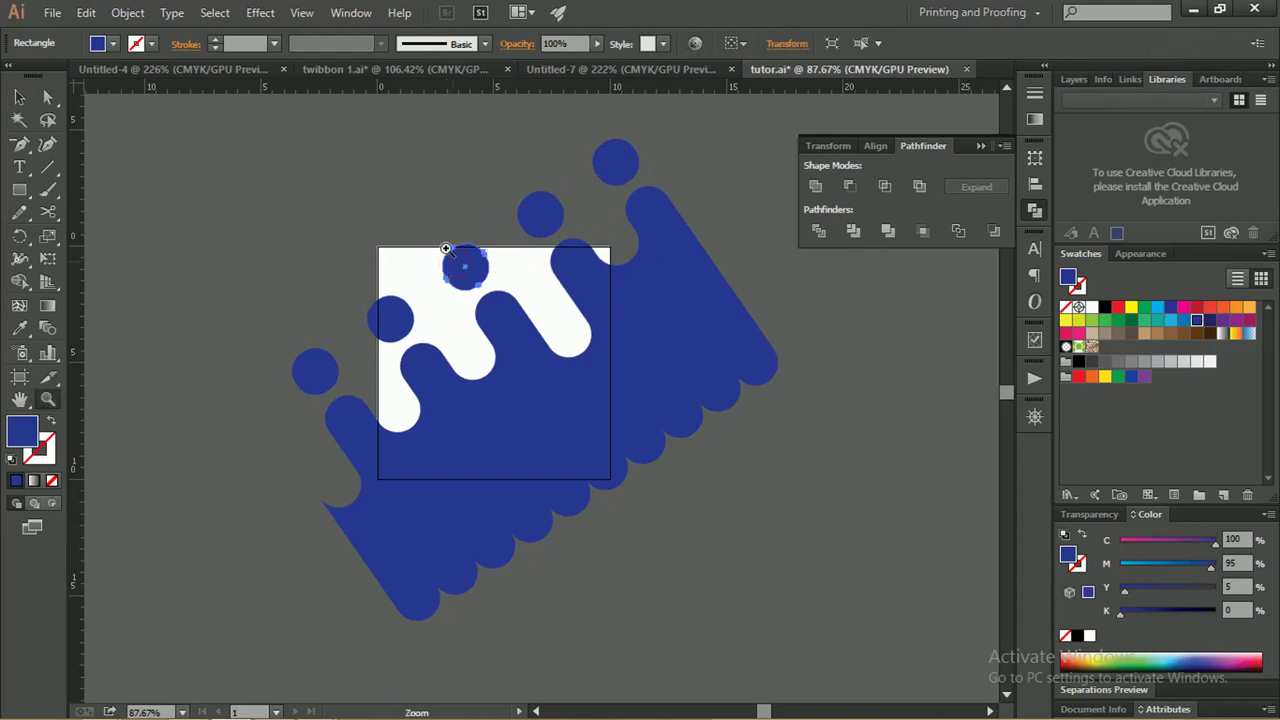
{"action": "mouse_move", "coordinate": [451, 251]}
{"action": "left_mouse_down"}
{"action": "mouse_move", "coordinate": [596, 329]}
{"action": "mouse_move", "coordinate": [578, 329]}
{"action": "left_mouse_up"}
{"action": "key", "text": "v"}
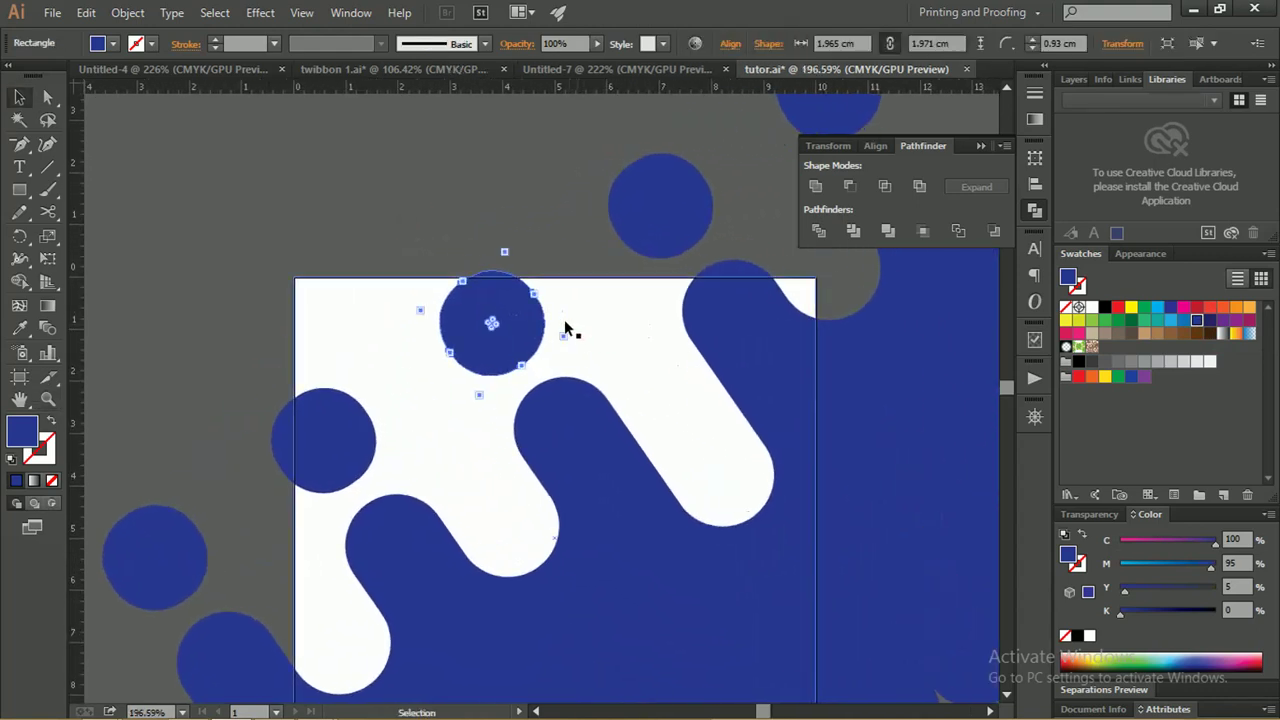
{"action": "left_click_drag", "start_coordinate": [463, 282], "coordinate": [392, 182]}
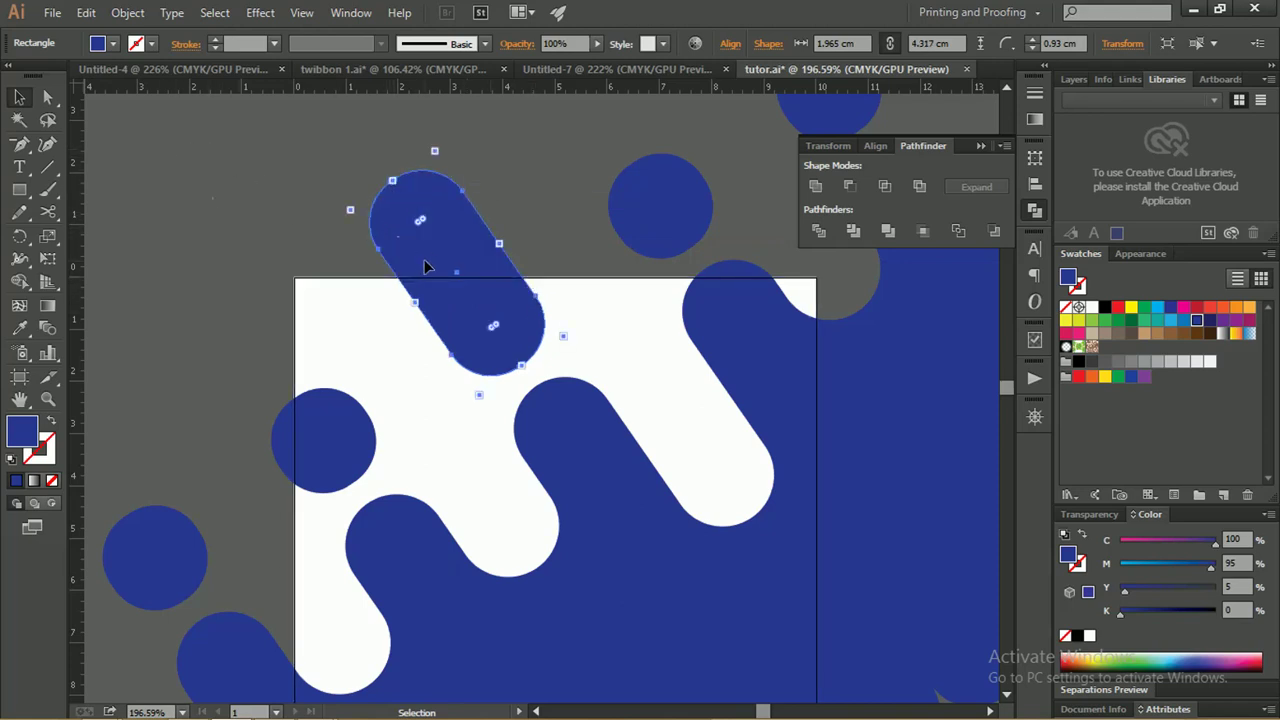
{"action": "scroll", "coordinate": [440, 270], "scroll_direction": "up", "scroll_amount": 2}
Round the capsule's corners and two other circles' corners to 0.98 cm
{"action": "left_click", "coordinate": [47, 96]}
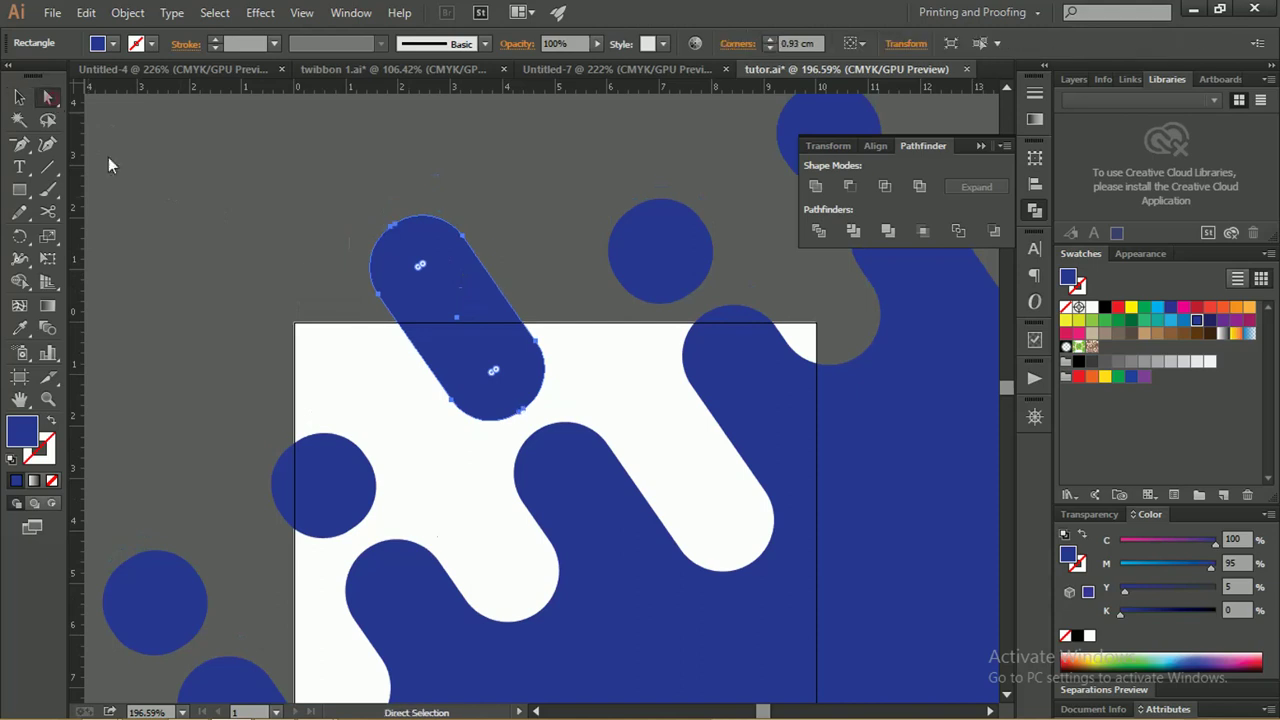
{"action": "left_click_drag", "start_coordinate": [420, 266], "coordinate": [417, 275]}
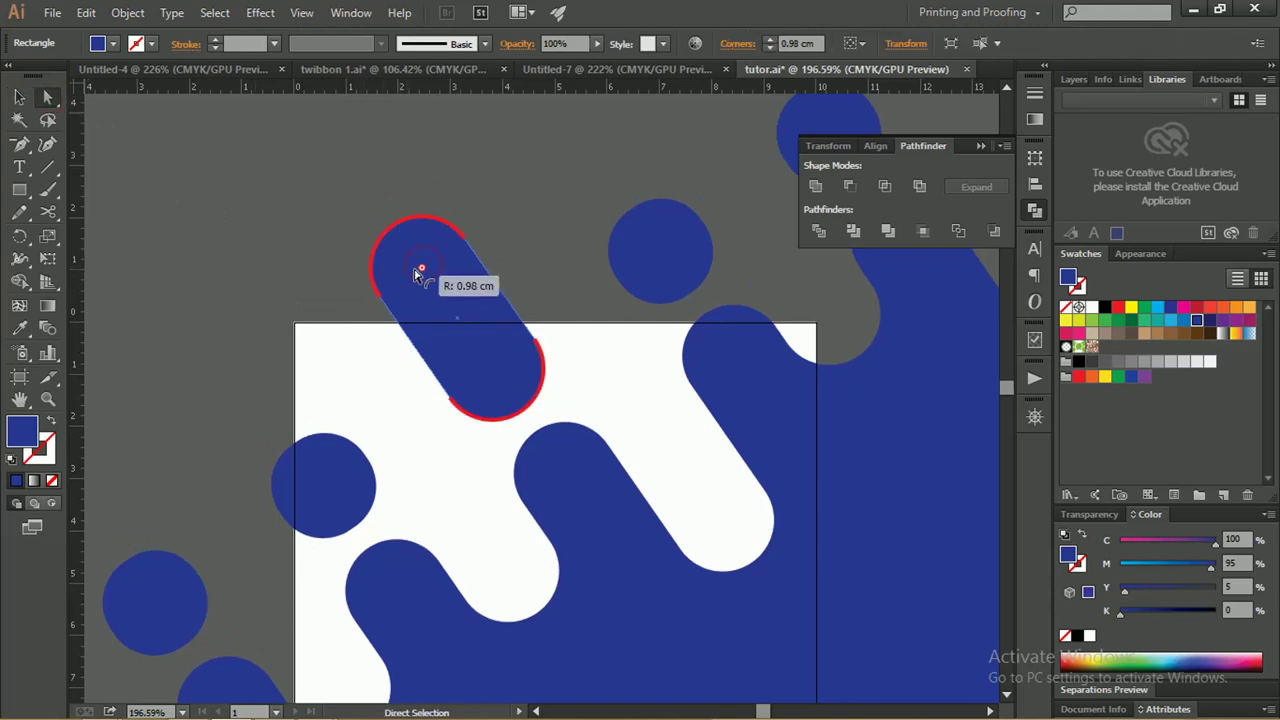
{"action": "left_click", "coordinate": [658, 265]}
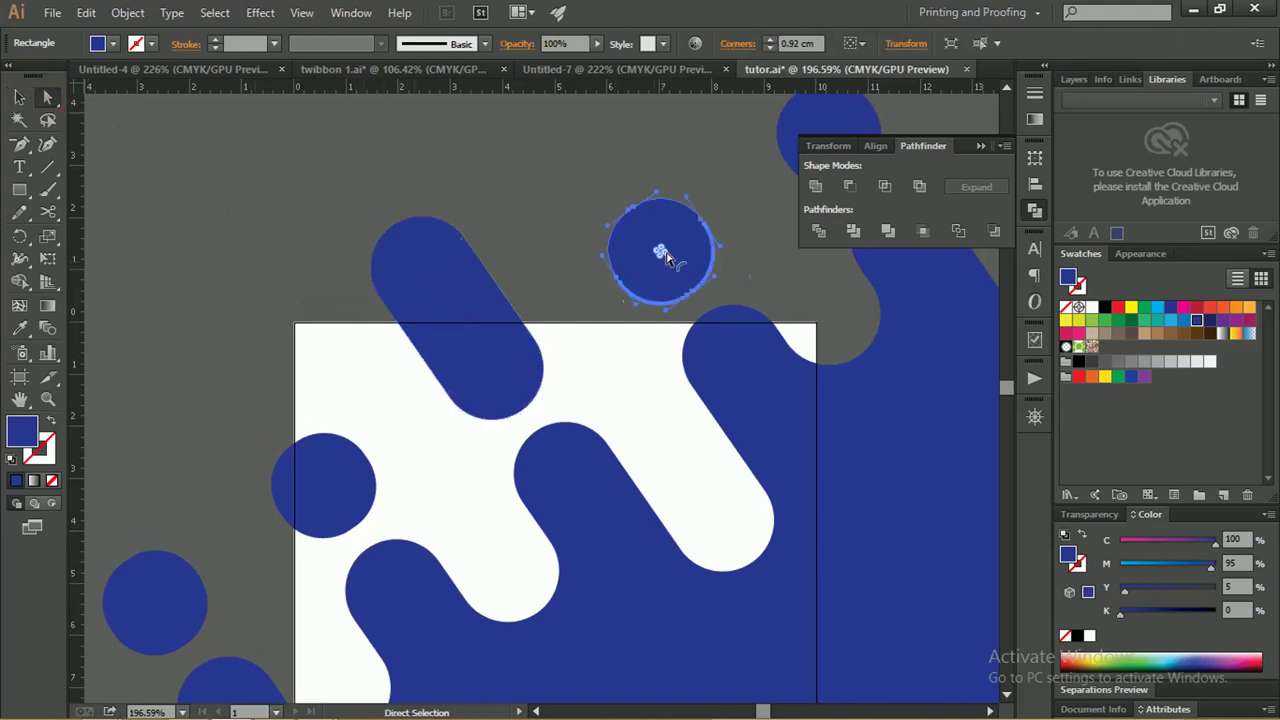
{"action": "left_click_drag", "start_coordinate": [660, 251], "coordinate": [654, 265]}
{"action": "left_click", "coordinate": [323, 460]}
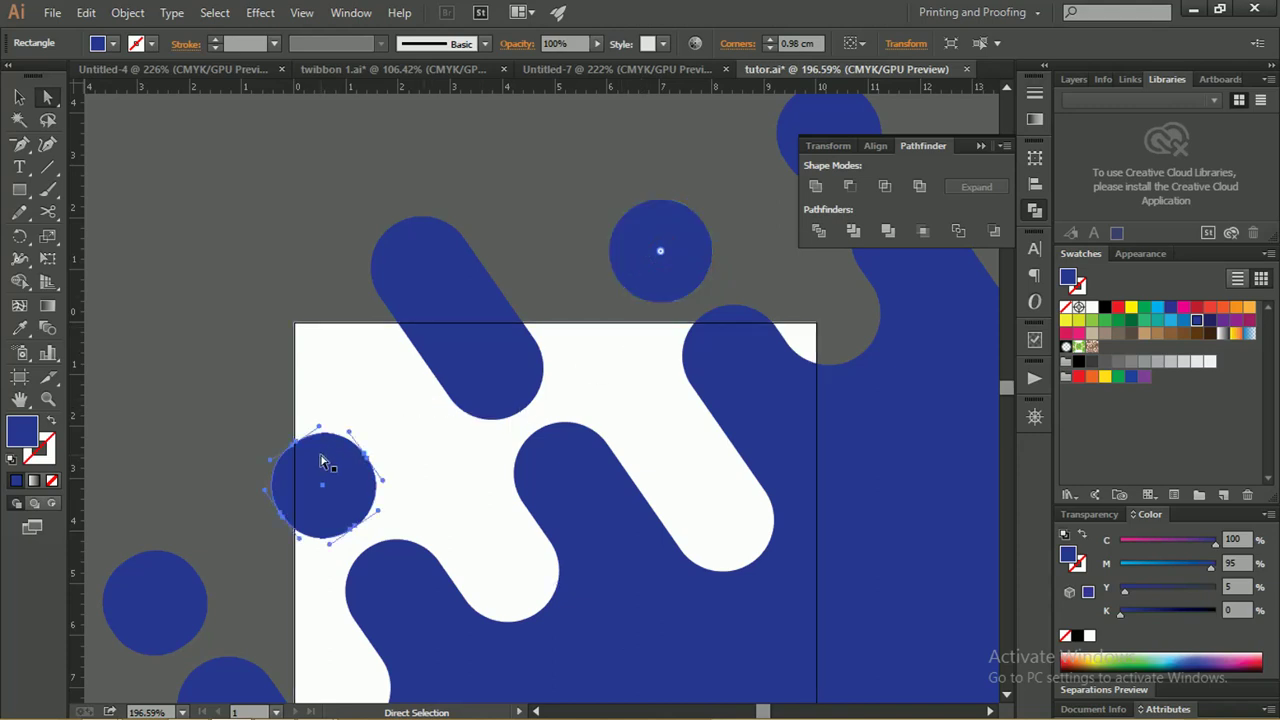
{"action": "left_click_drag", "start_coordinate": [323, 486], "coordinate": [285, 487]}
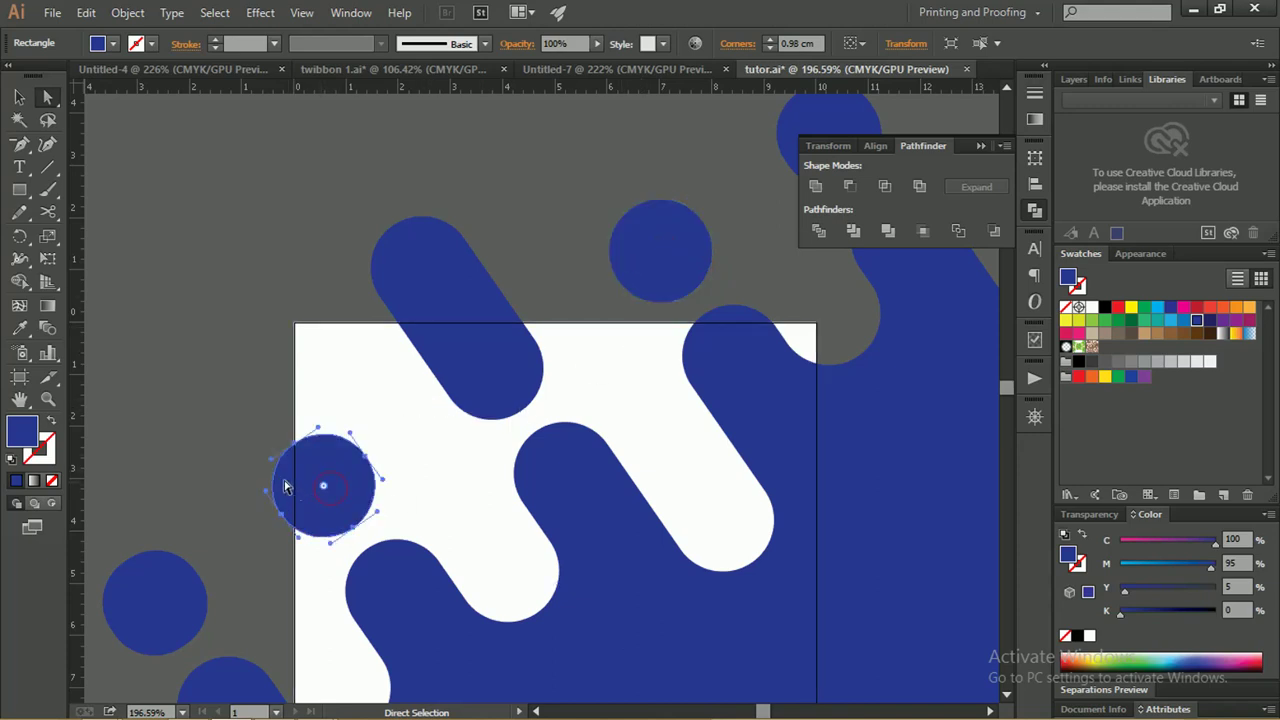
{"action": "left_click", "coordinate": [100, 133]}
{"action": "key", "text": "z"}
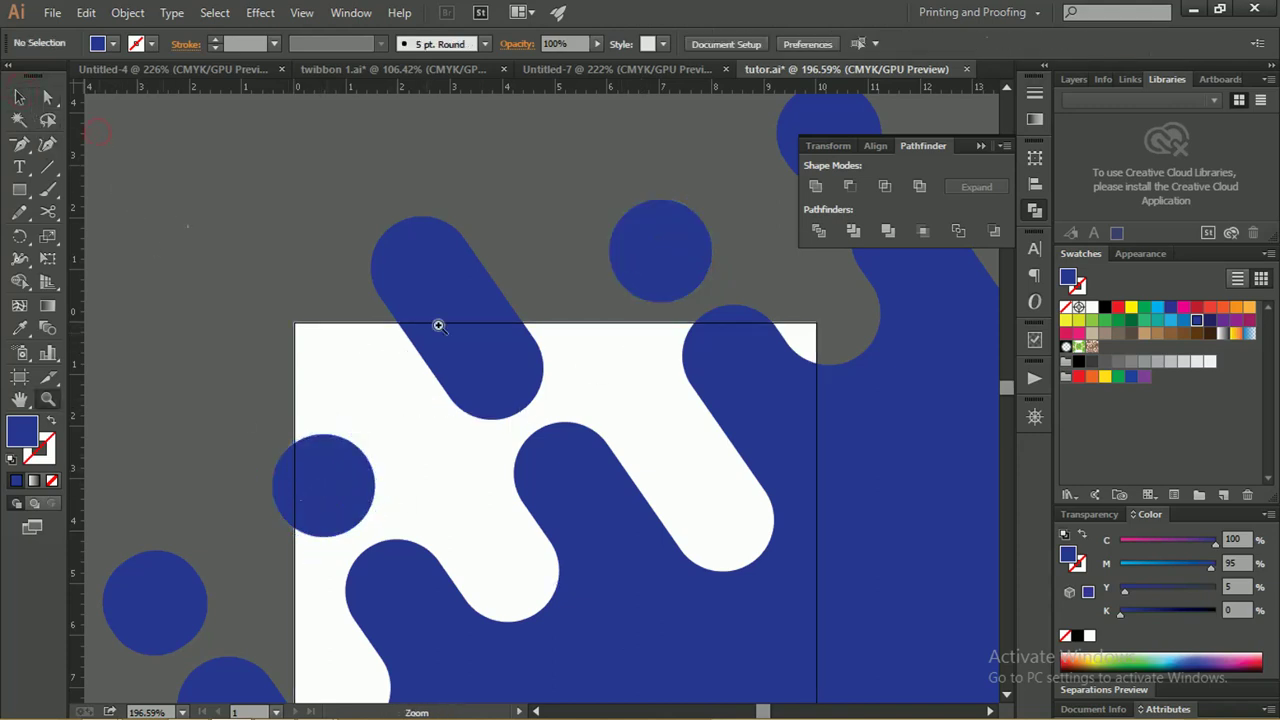
{"action": "left_click", "coordinate": [440, 323], "text": "alt"}
Group the blue band, circles and capsule with Ctrl+G, leaving the white square outside the group
{"action": "left_click_drag", "start_coordinate": [393, 328], "coordinate": [386, 243]}
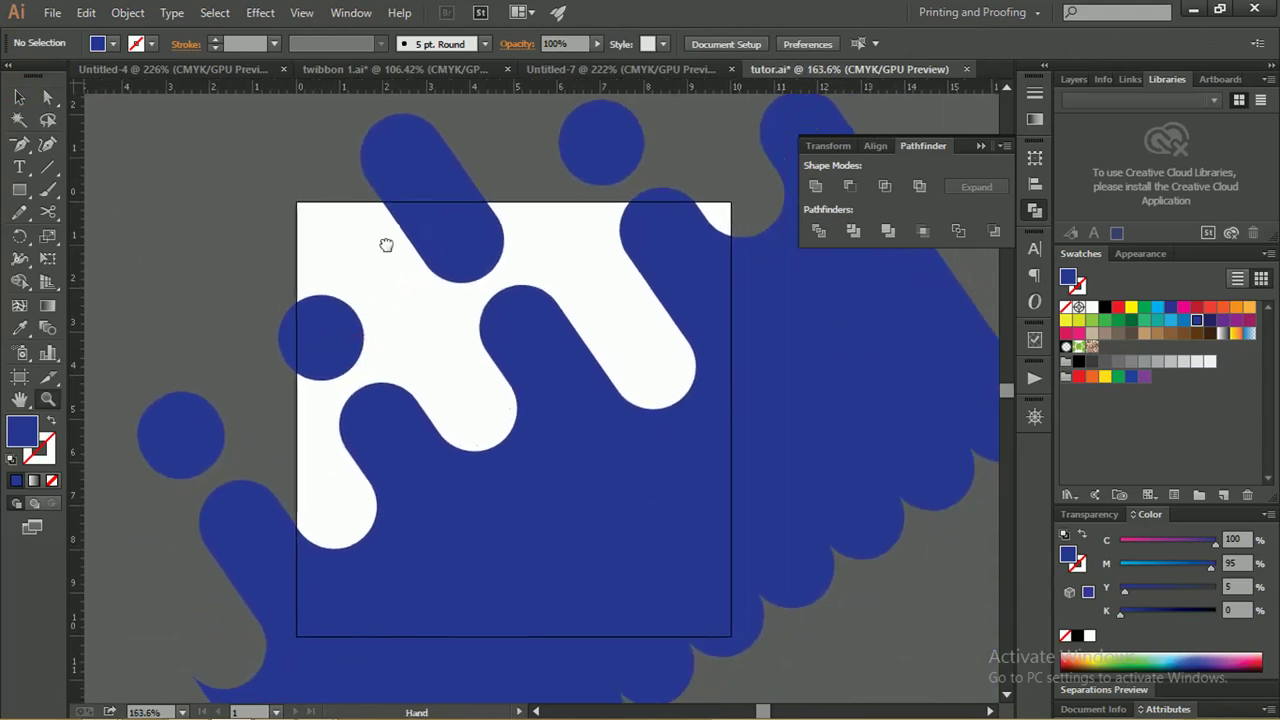
{"action": "left_click_drag", "start_coordinate": [466, 229], "coordinate": [283, 285]}
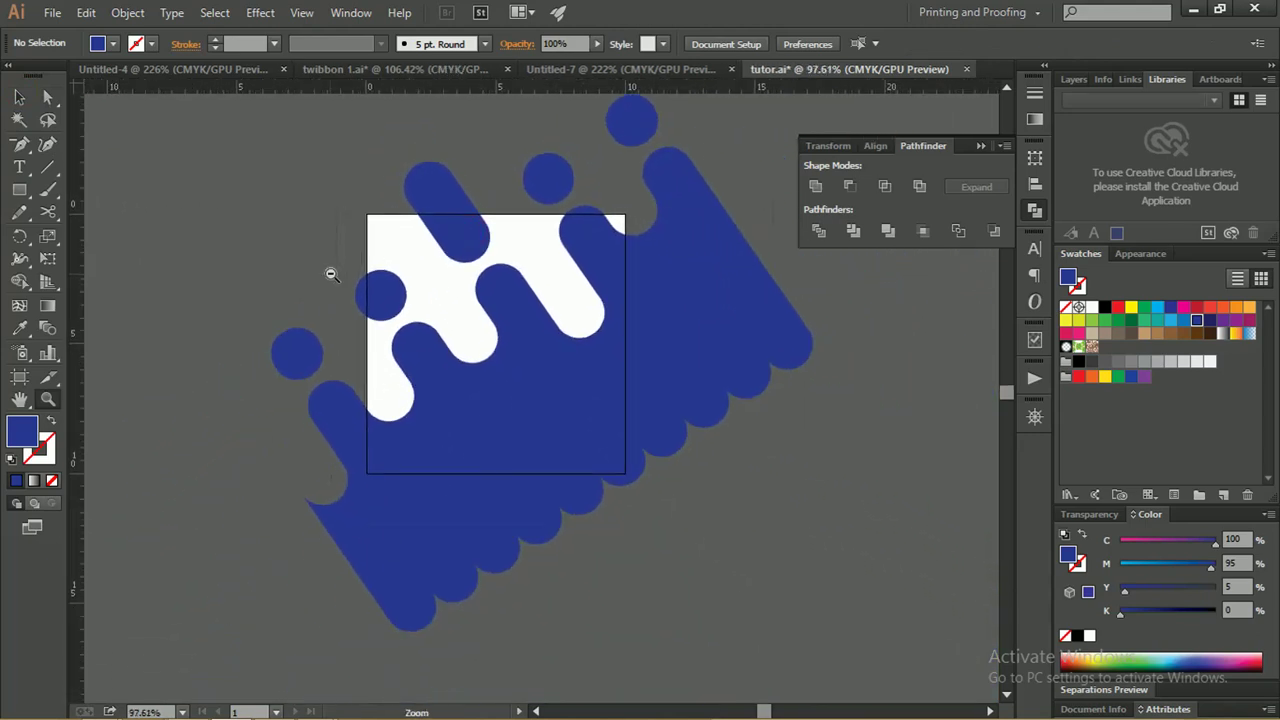
{"action": "key", "text": "v"}
{"action": "key", "text": "ctrl+a"}
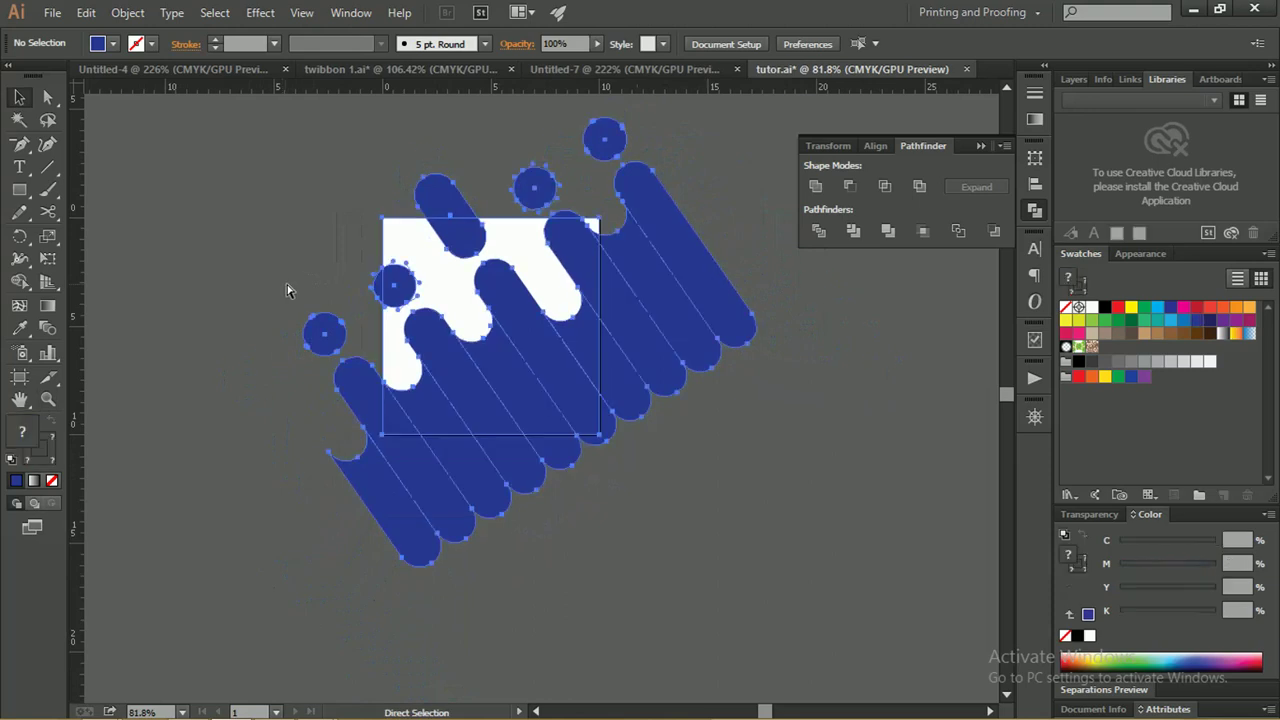
{"action": "left_click", "coordinate": [700, 388]}
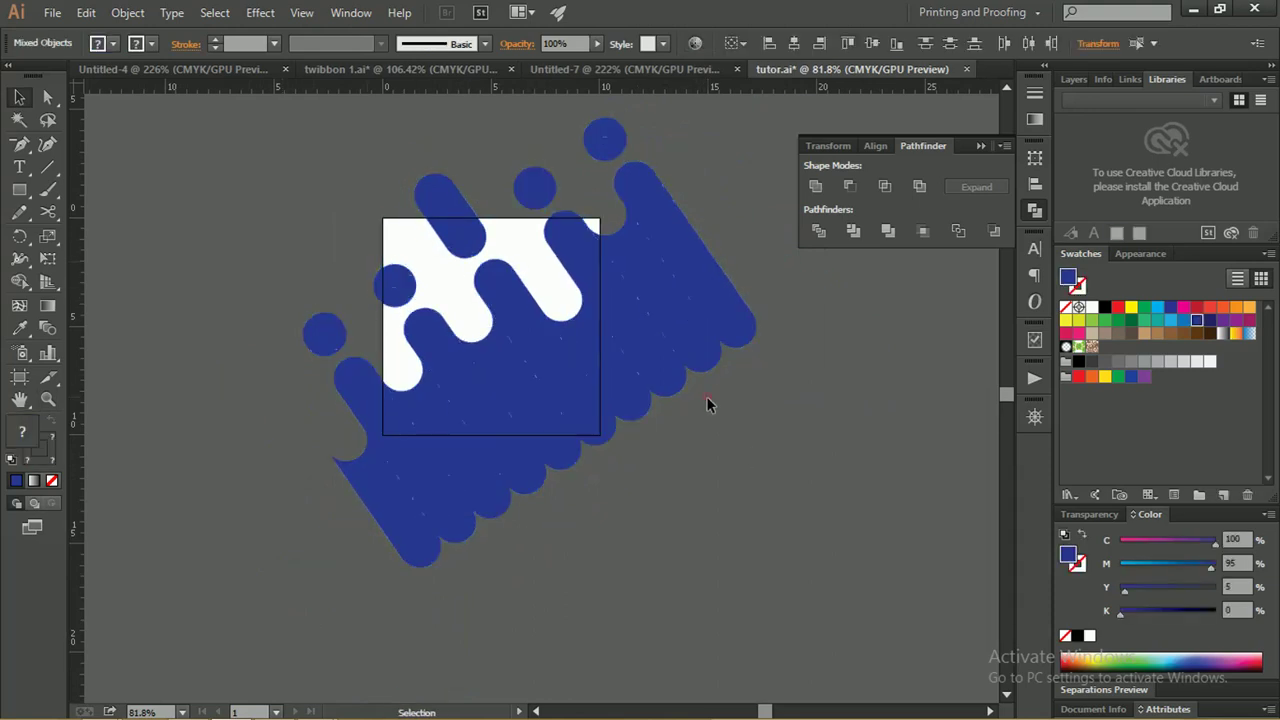
{"action": "left_click_drag", "start_coordinate": [806, 589], "coordinate": [279, 115]}
{"action": "left_click", "coordinate": [383, 225], "text": "shift"}
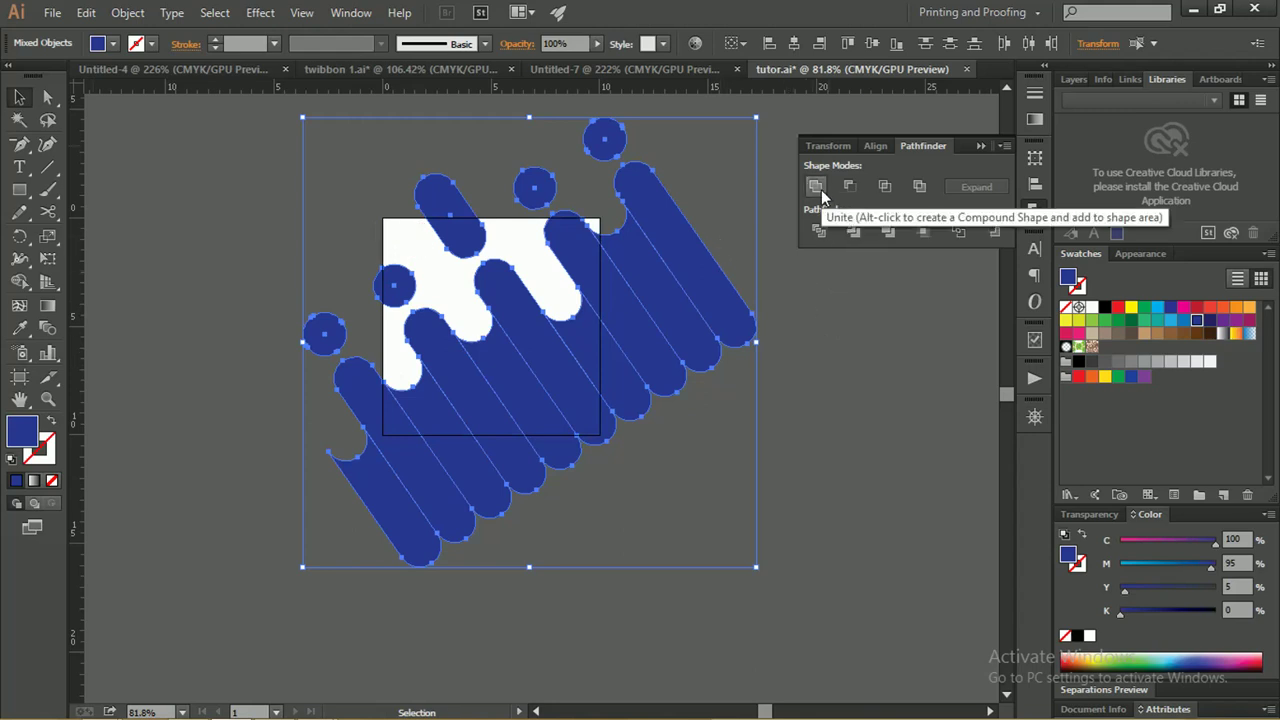
{"action": "key", "text": "ctrl+g"}
{"action": "right_click", "coordinate": [633, 243]}
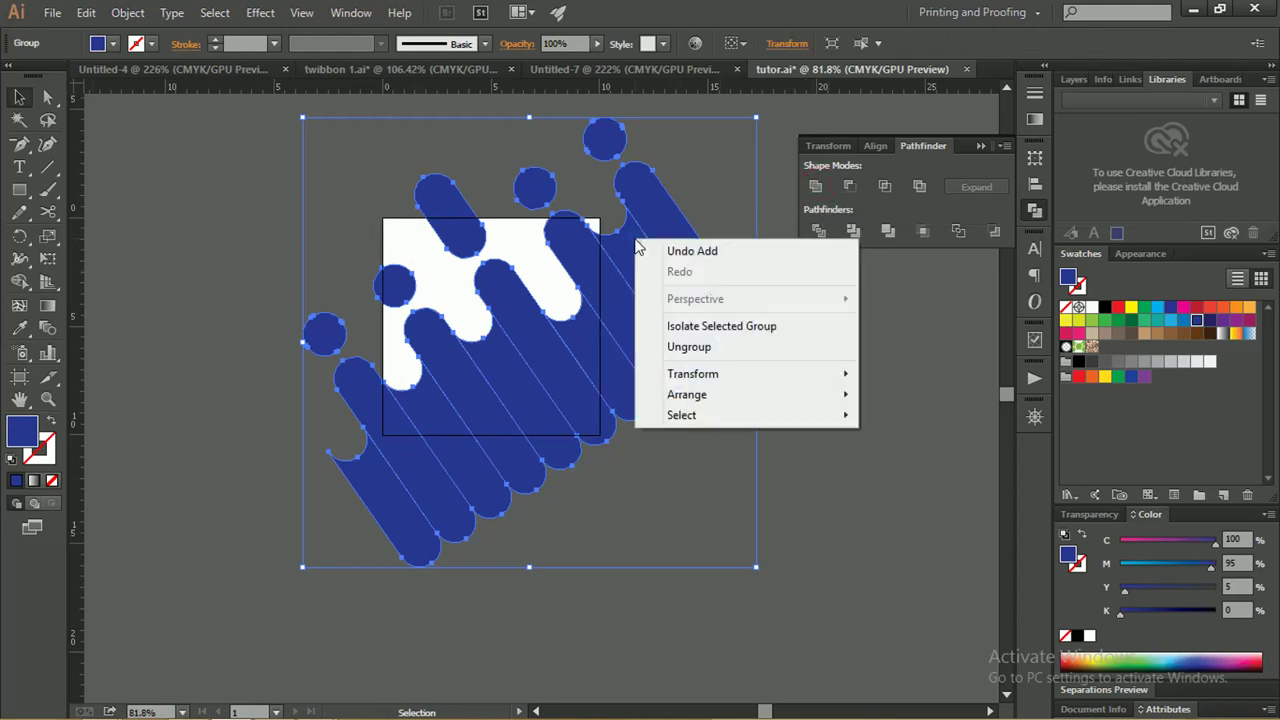
{"action": "left_click", "coordinate": [978, 147]}
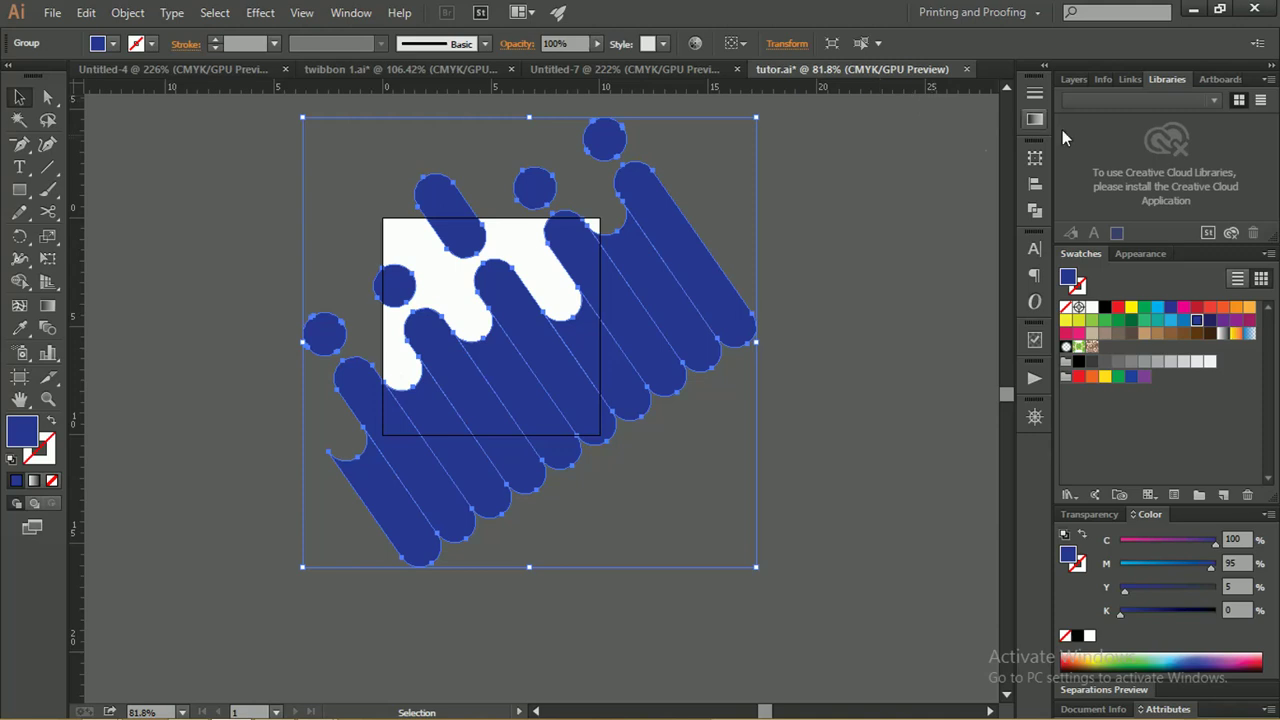
Give the blue group a linear blue gradient with a lighter right stop (reduced Magenta)
{"action": "left_click", "coordinate": [1036, 120]}
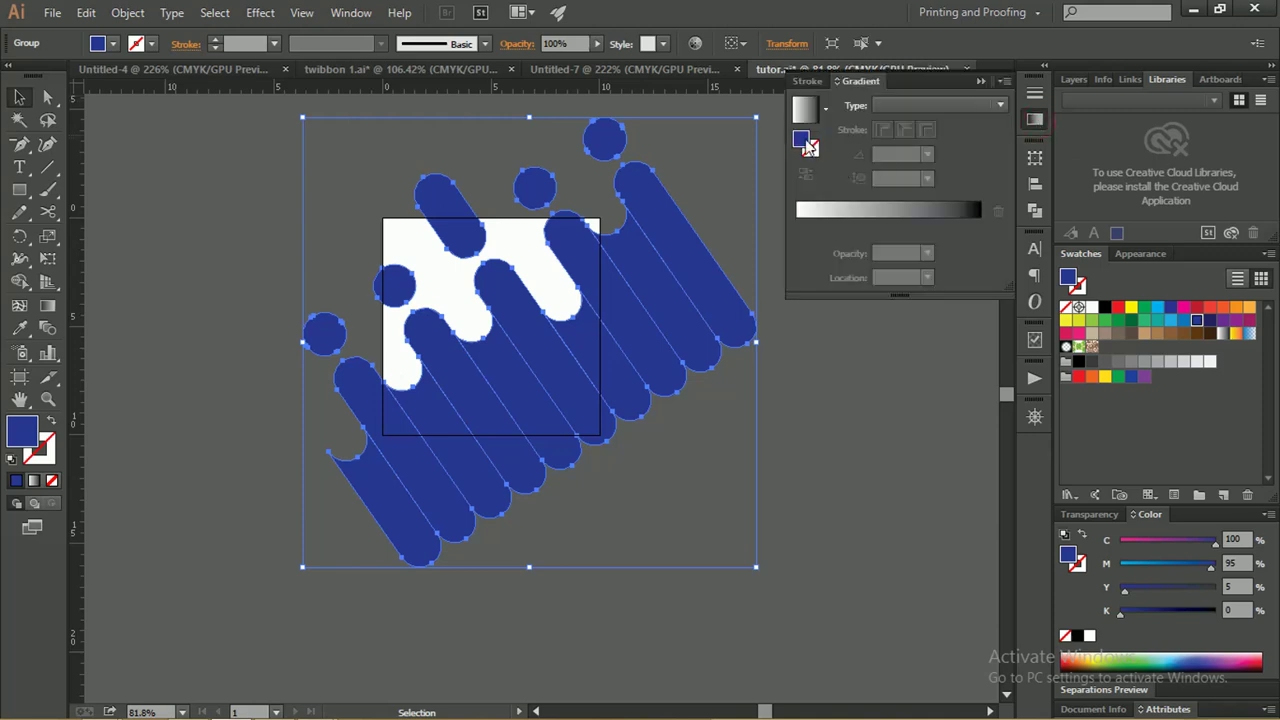
{"action": "left_click", "coordinate": [806, 205]}
{"action": "left_click", "coordinate": [796, 226]}
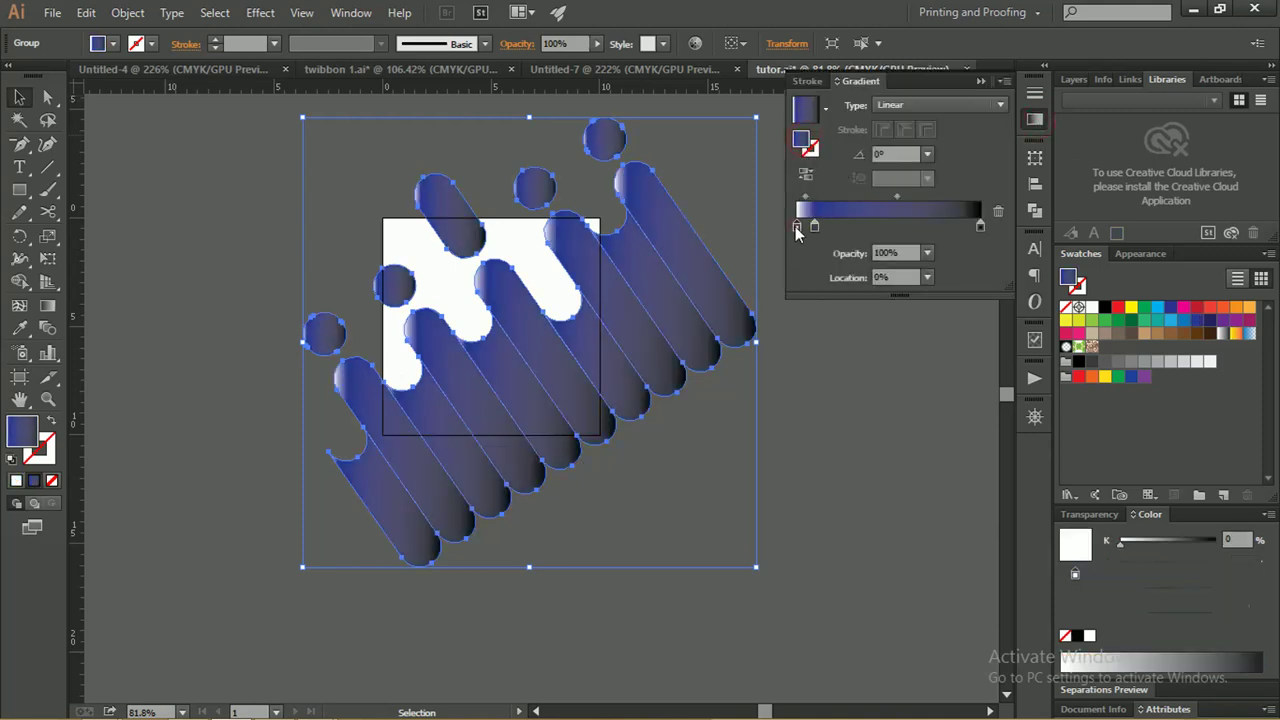
{"action": "left_click", "coordinate": [998, 211]}
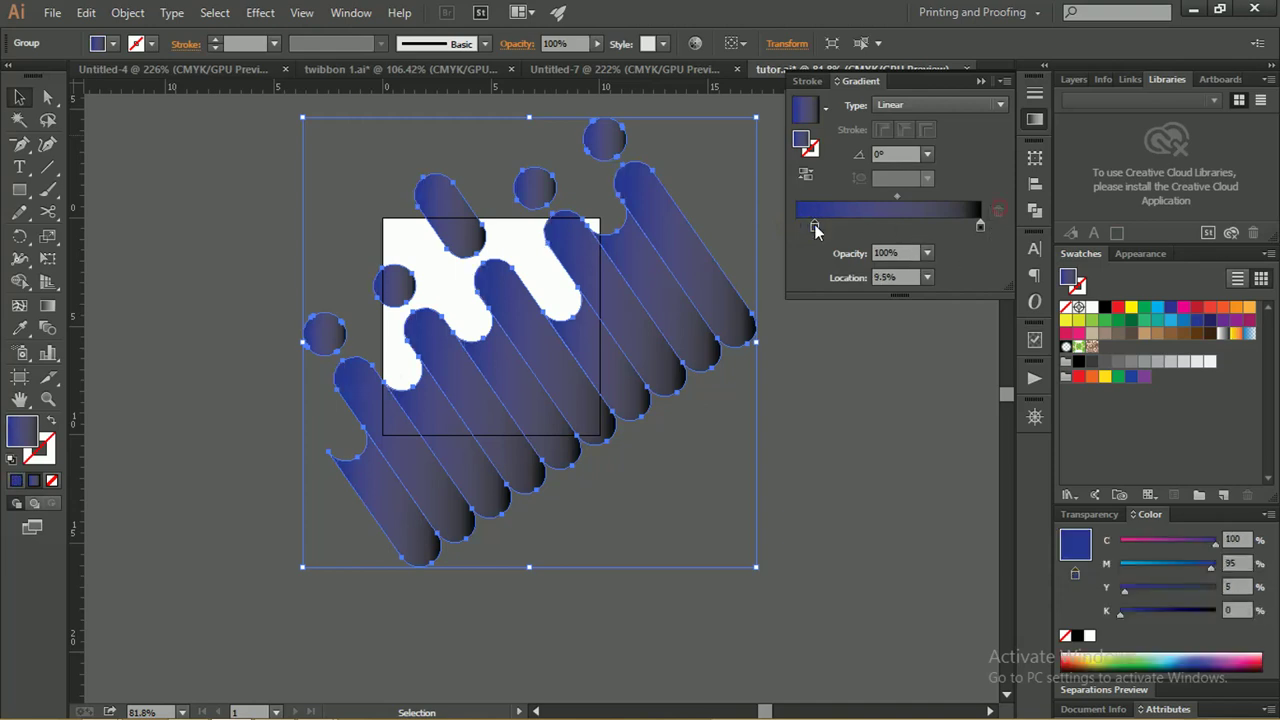
{"action": "left_click_drag", "start_coordinate": [814, 226], "coordinate": [957, 226]}
{"action": "left_click", "coordinate": [980, 226]}
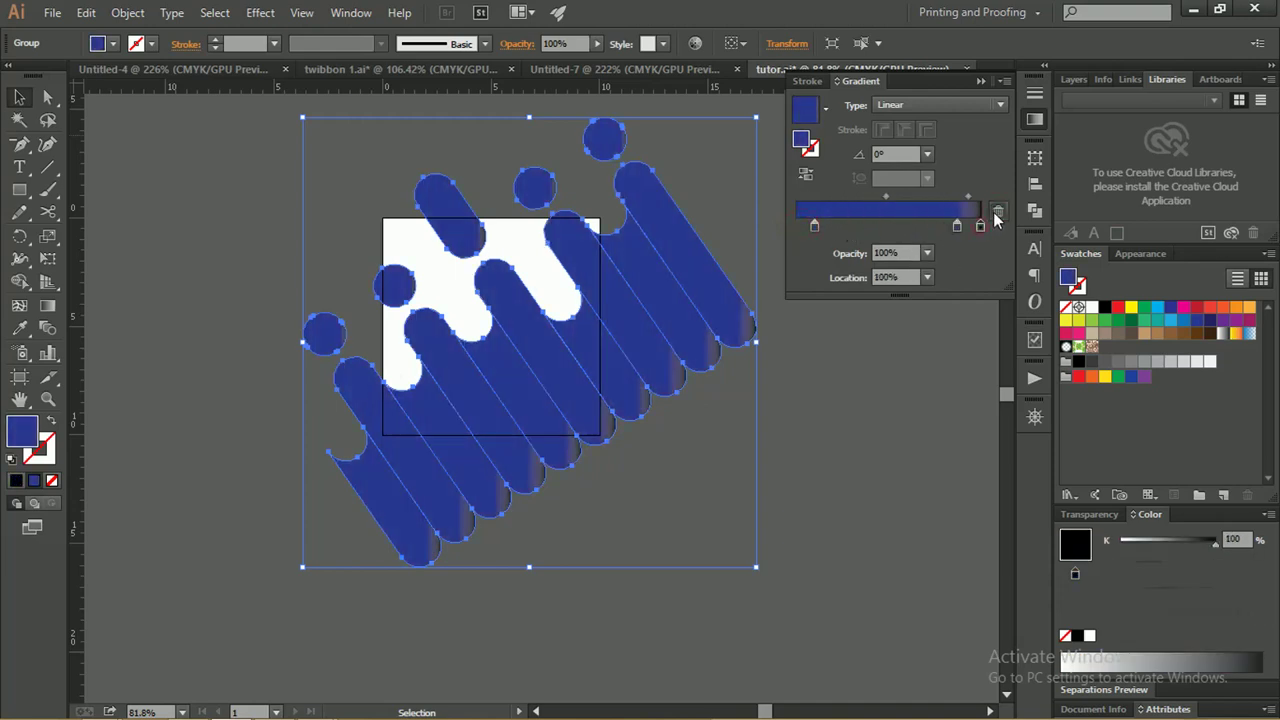
{"action": "left_click", "coordinate": [998, 211]}
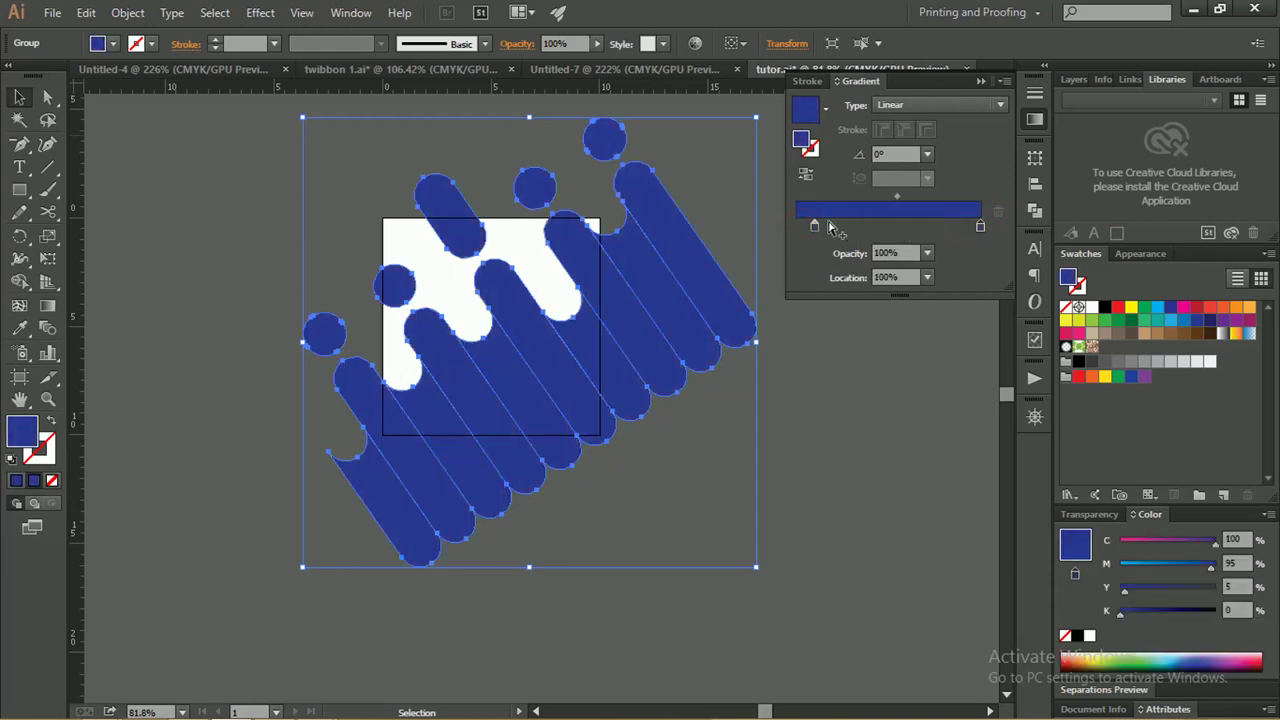
{"action": "left_click_drag", "start_coordinate": [814, 227], "coordinate": [809, 228]}
{"action": "double_click", "coordinate": [982, 228]}
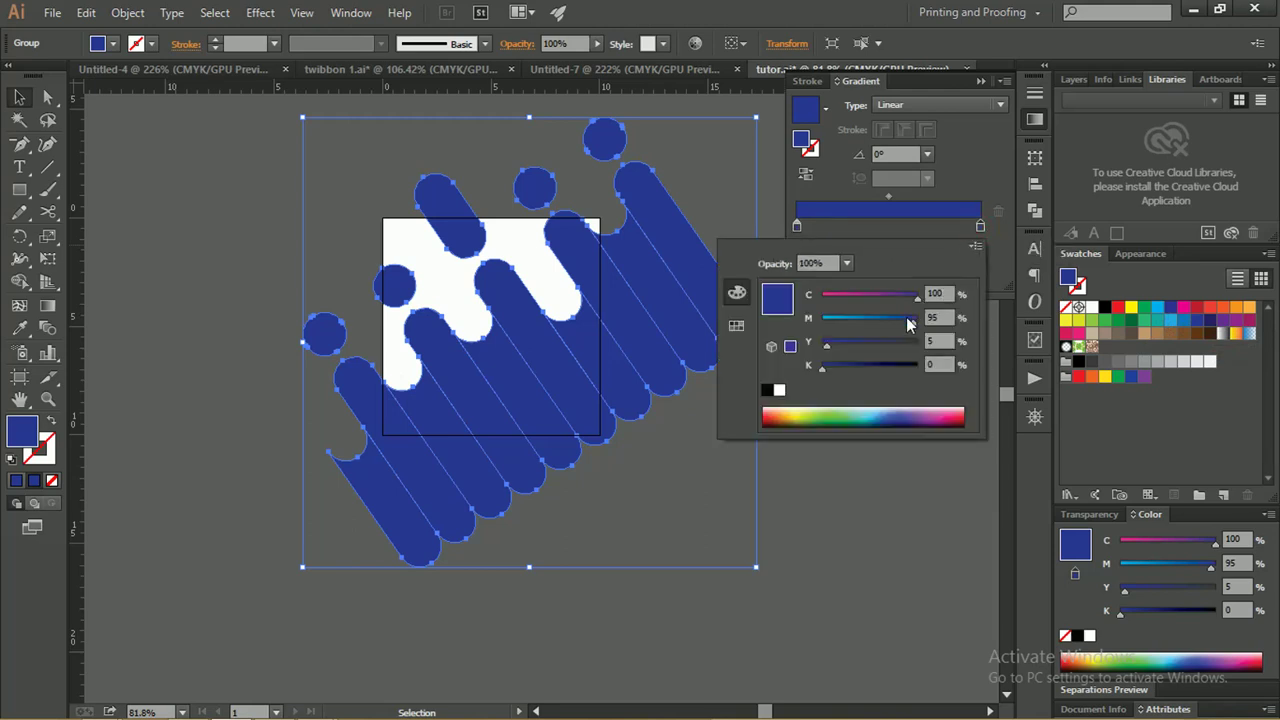
{"action": "left_click_drag", "start_coordinate": [912, 327], "coordinate": [896, 327]}
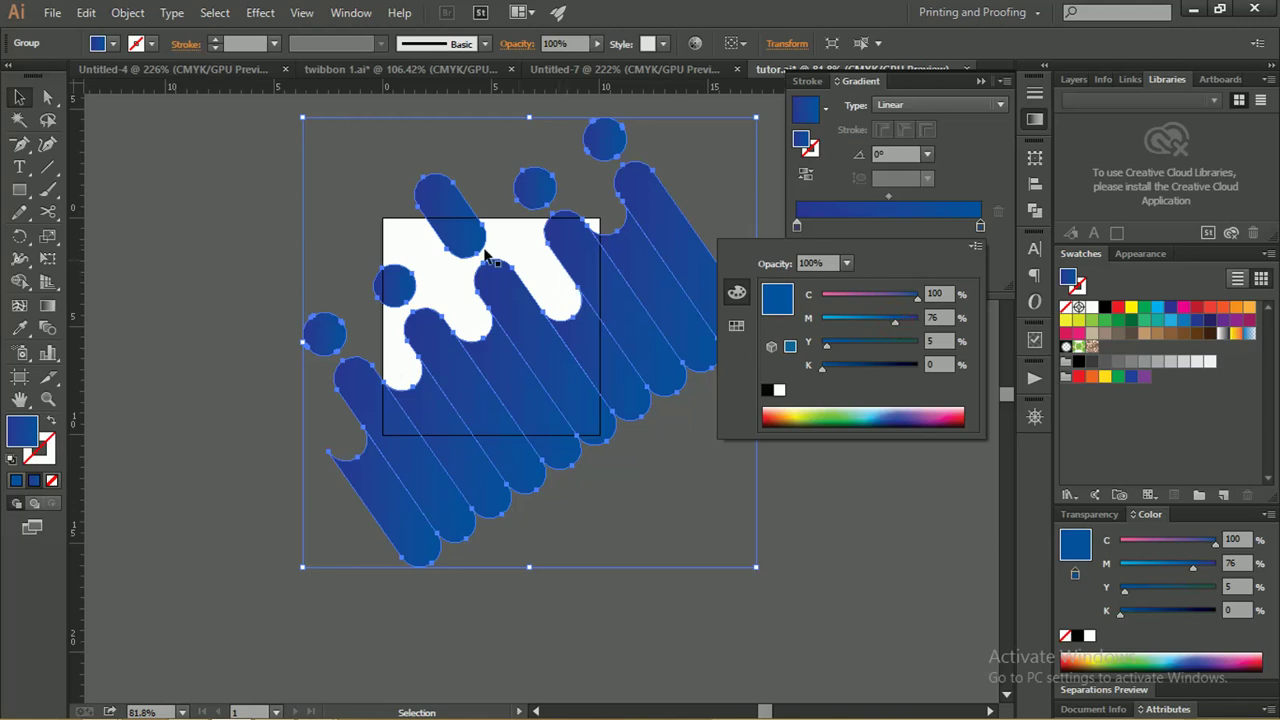
{"action": "left_click", "coordinate": [115, 141]}
{"action": "left_click", "coordinate": [115, 141]}
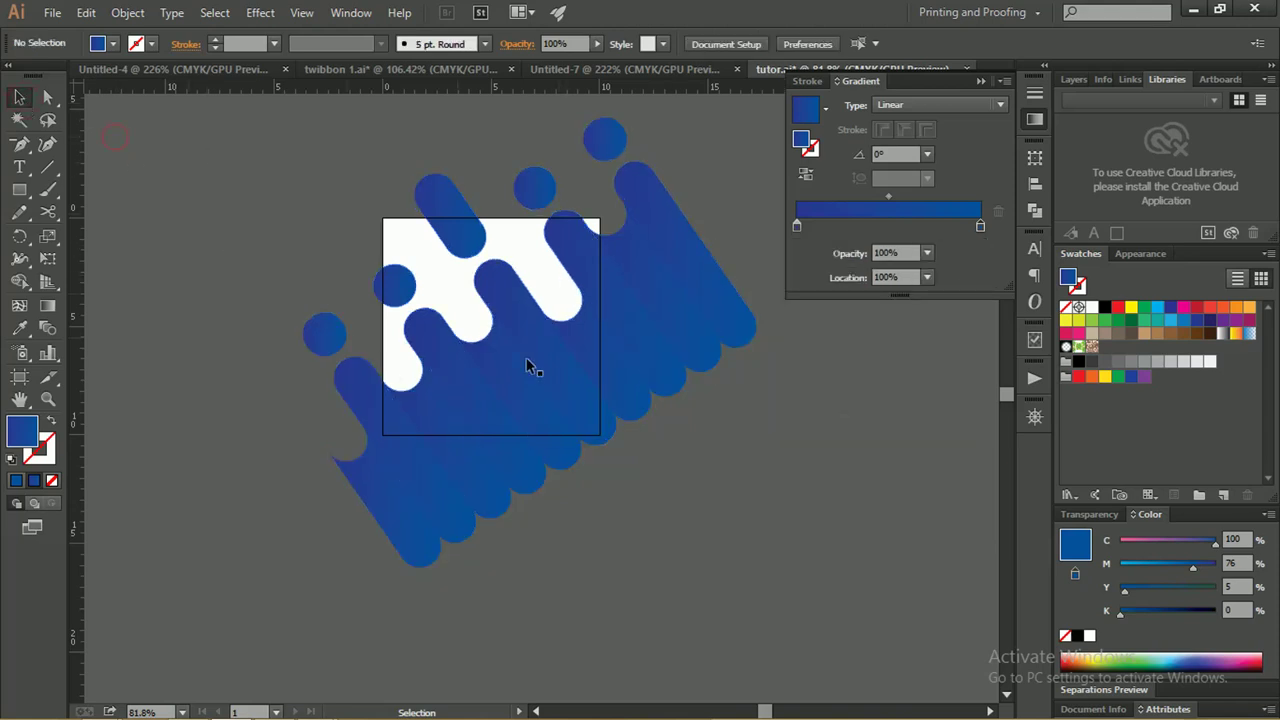
Drag the gradient diagonally along the pills so it runs at -109°
{"action": "left_click", "coordinate": [551, 354]}
{"action": "key", "text": "g"}
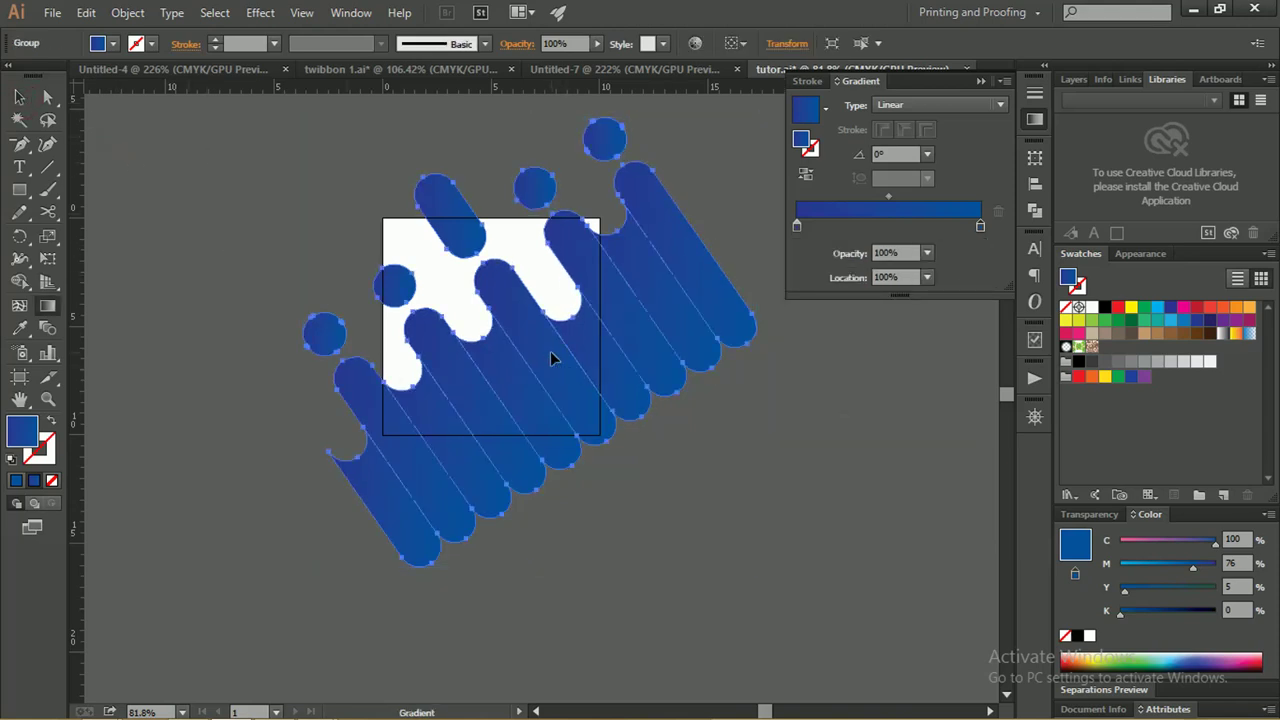
{"action": "left_click_drag", "start_coordinate": [574, 144], "coordinate": [488, 413]}
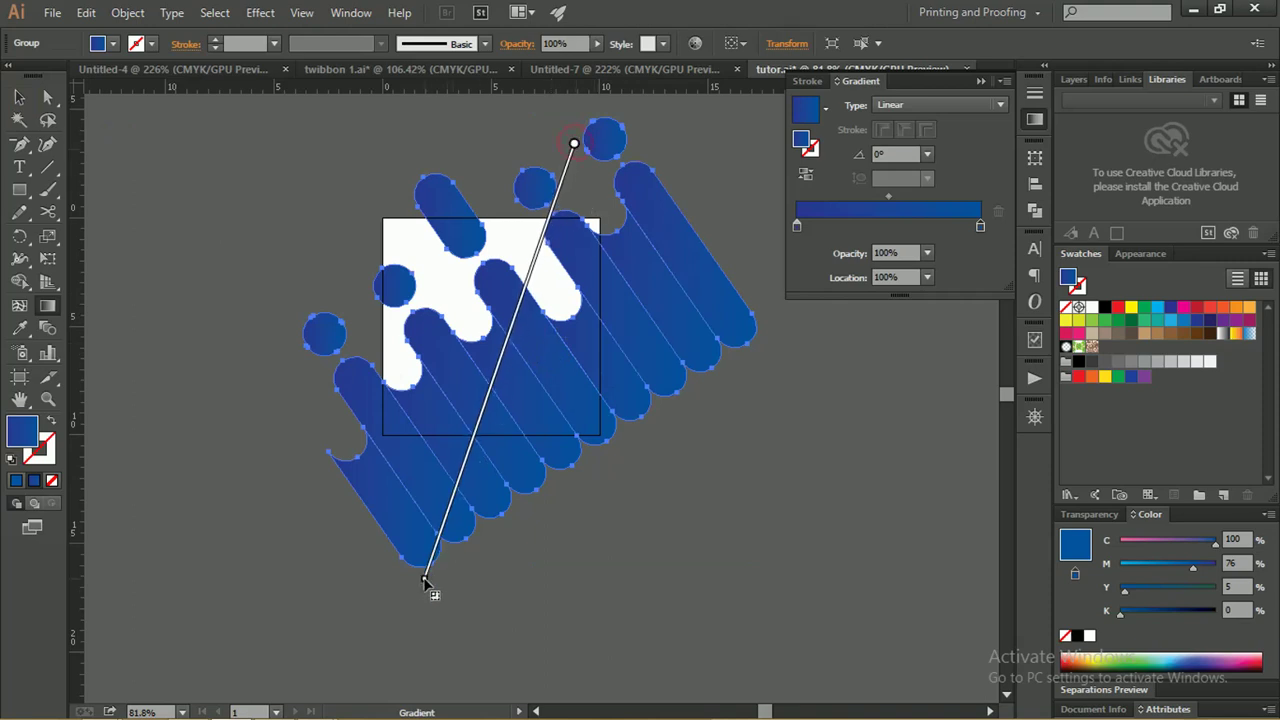
{"action": "left_click_drag", "start_coordinate": [476, 458], "coordinate": [426, 582]}
{"action": "left_click", "coordinate": [19, 96]}
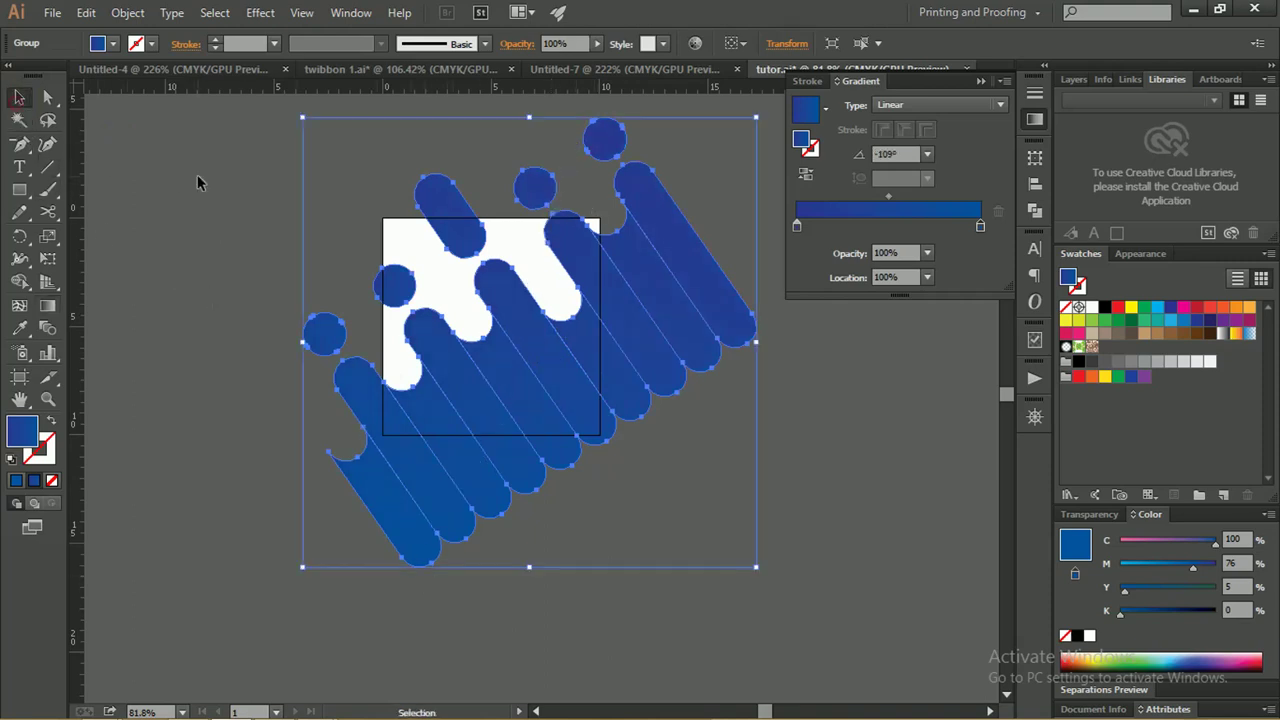
{"action": "left_click", "coordinate": [200, 177]}
{"action": "key", "text": "z"}
{"action": "mouse_move", "coordinate": [488, 316]}
{"action": "left_mouse_down"}
{"action": "mouse_move", "coordinate": [762, 394]}
{"action": "mouse_move", "coordinate": [453, 328]}
{"action": "left_mouse_up"}
{"action": "key", "text": "space"}
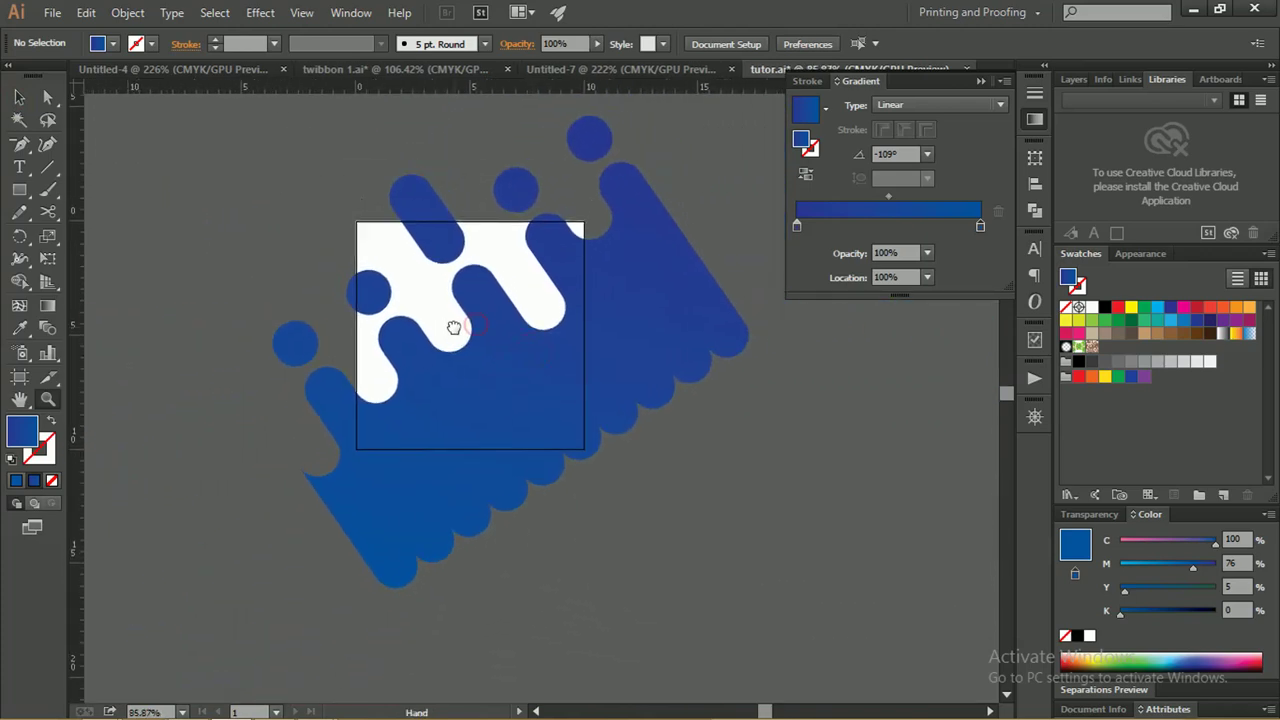
{"action": "key", "text": "v"}
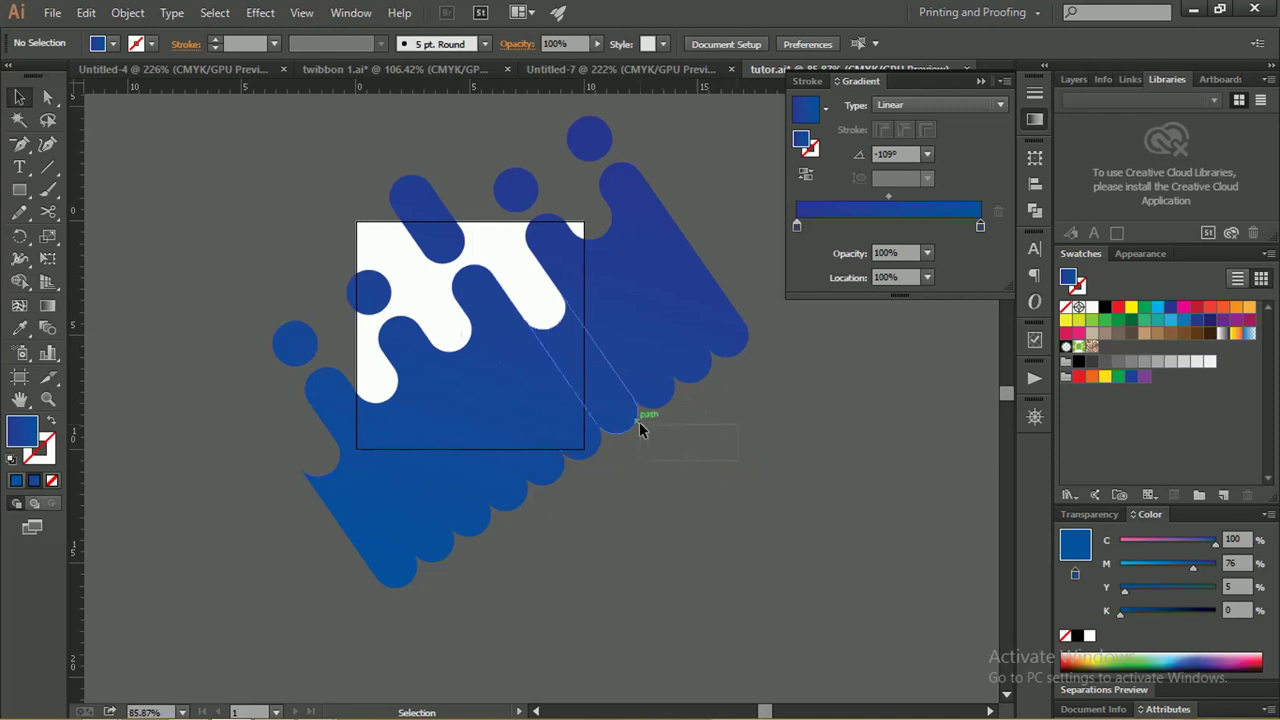
Alt-drag a duplicate of the pill group to the left and rotate it the opposite way
{"action": "left_click", "coordinate": [620, 390]}
{"action": "left_click_drag", "start_coordinate": [620, 390], "coordinate": [618, 360]}
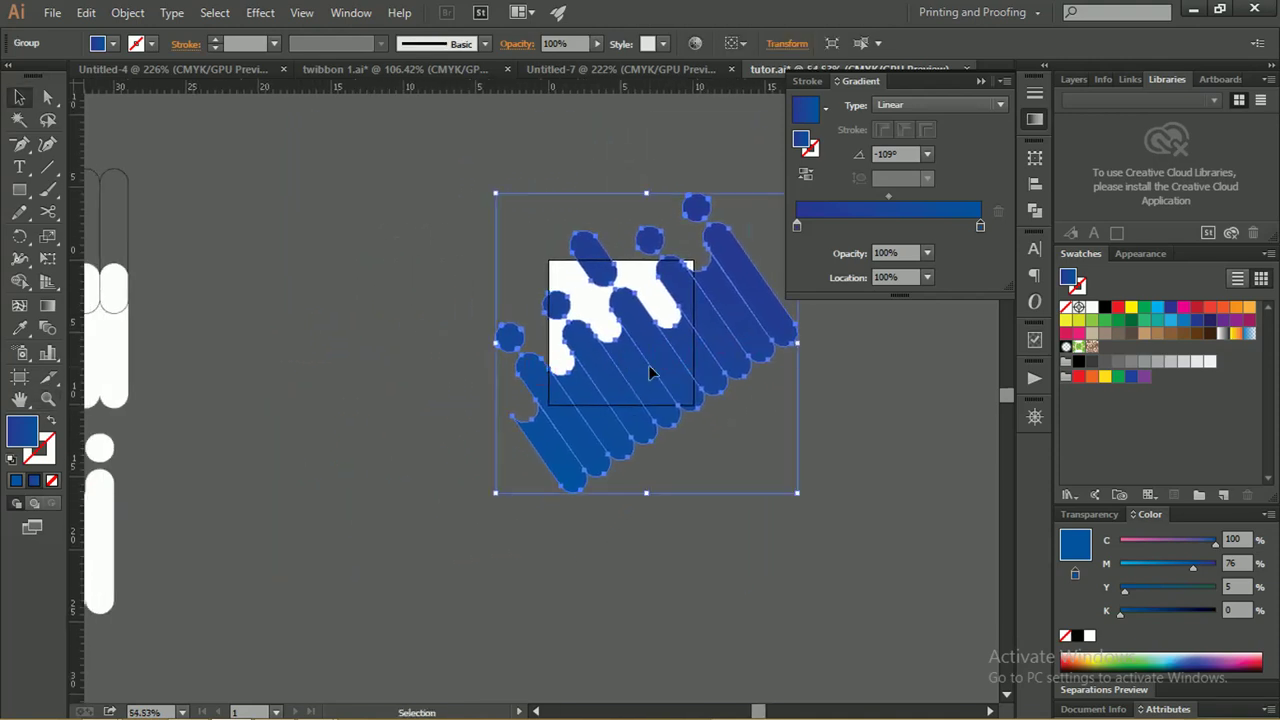
{"action": "left_click_drag", "start_coordinate": [713, 372], "coordinate": [390, 384]}
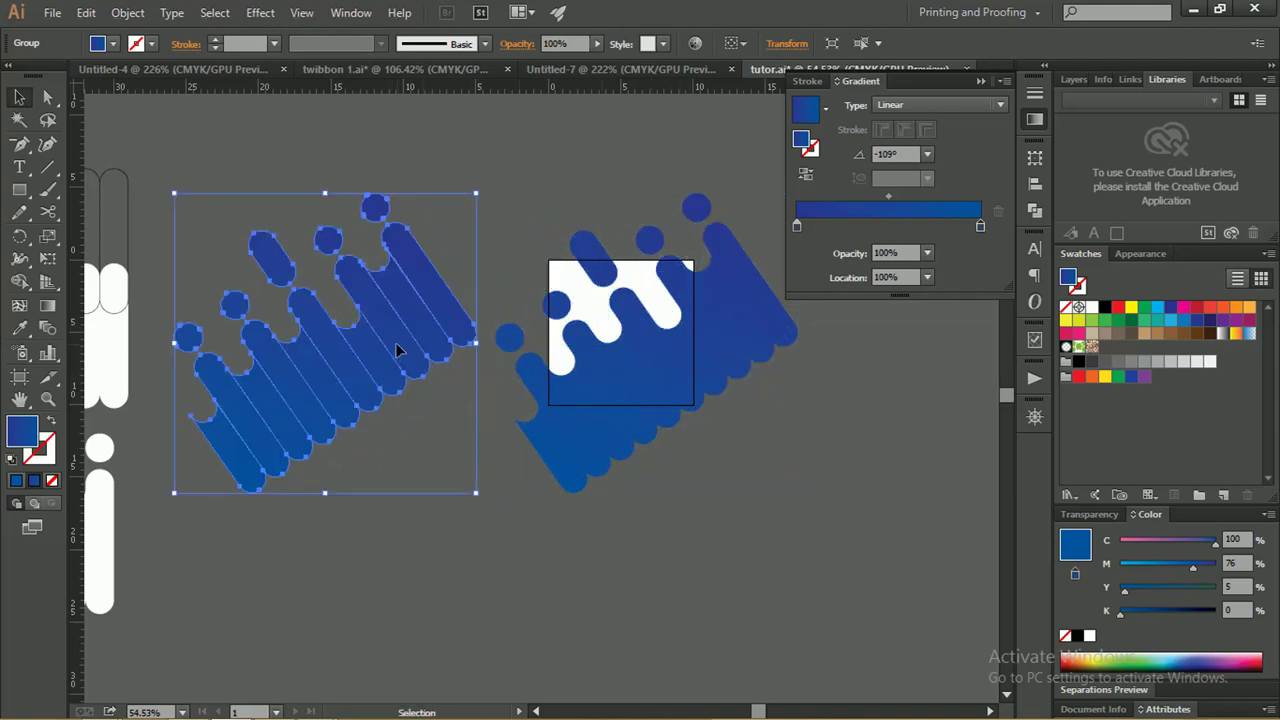
{"action": "right_click", "coordinate": [395, 343]}
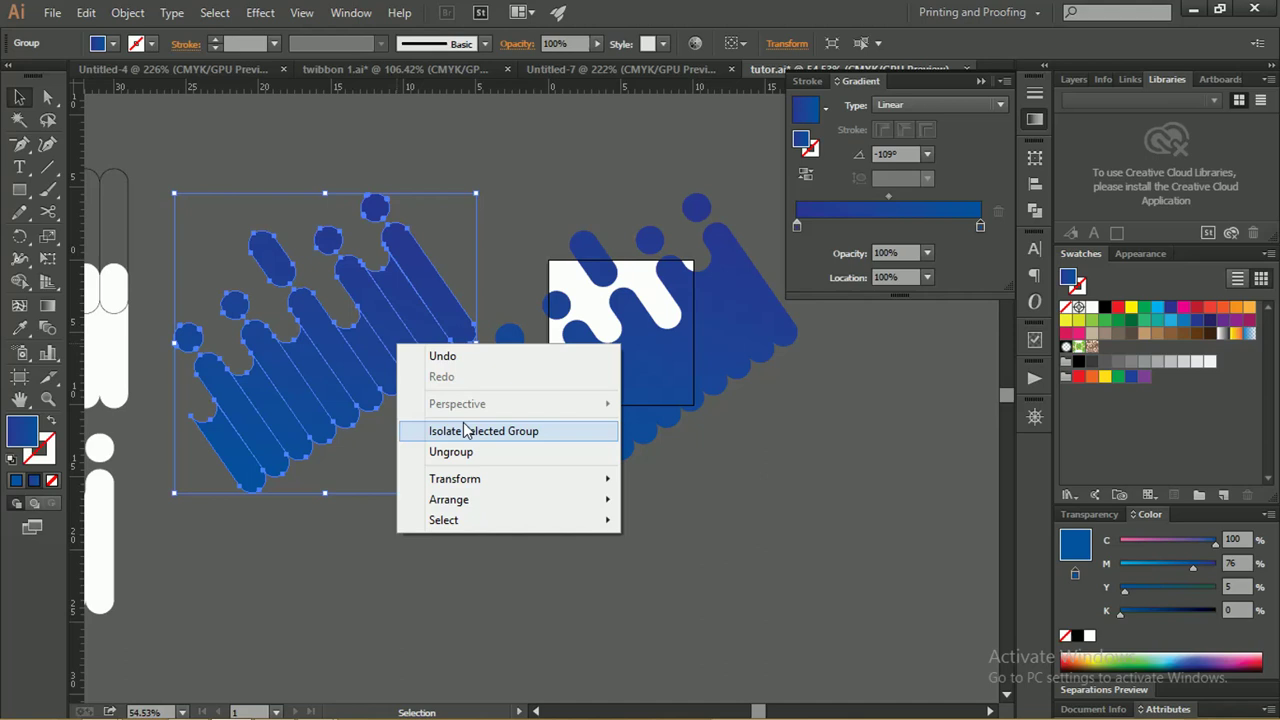
{"action": "left_click", "coordinate": [407, 309]}
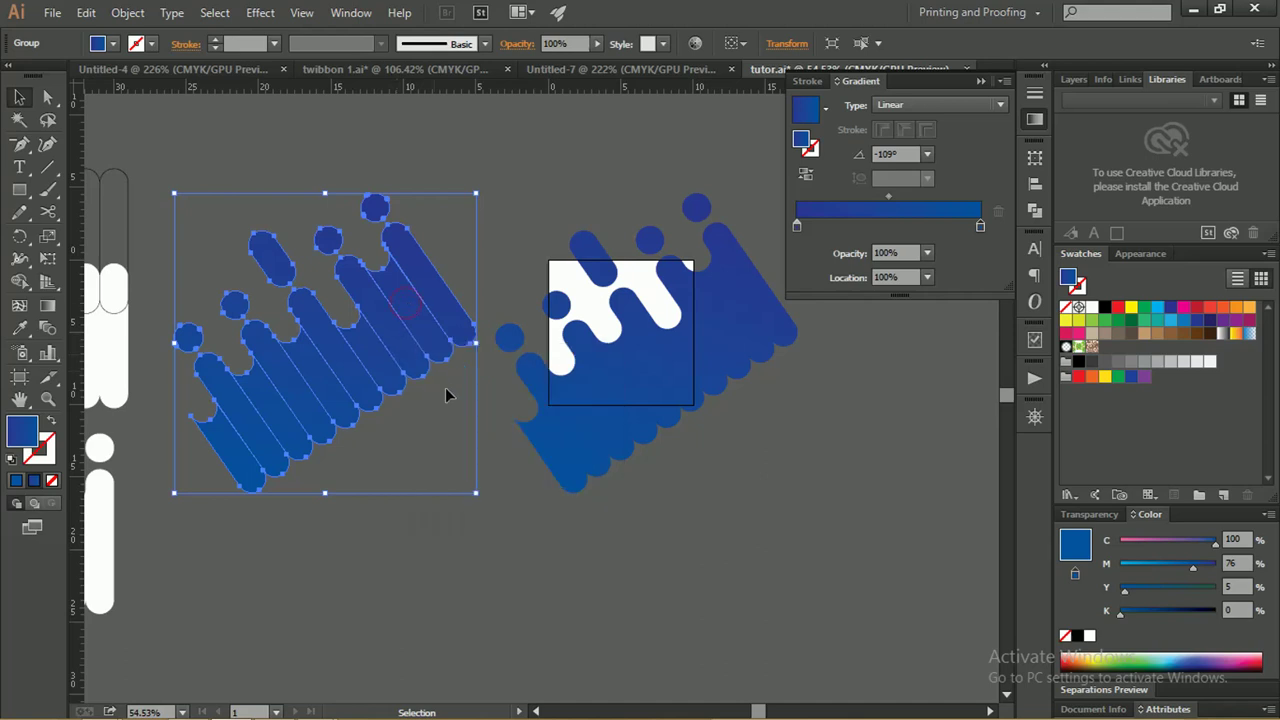
{"action": "mouse_move", "coordinate": [480, 499]}
{"action": "left_mouse_down"}
{"action": "mouse_move", "coordinate": [355, 233]}
{"action": "mouse_move", "coordinate": [258, 255]}
{"action": "left_mouse_up"}
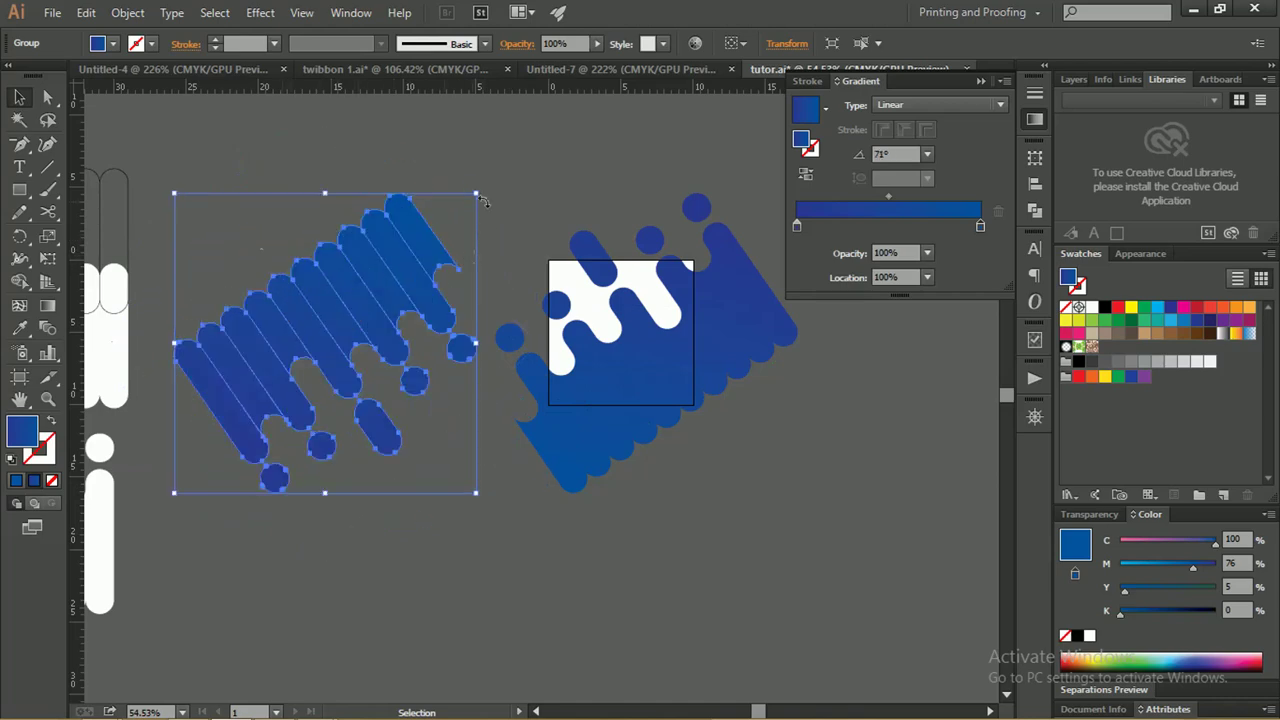
{"action": "left_click", "coordinate": [495, 513]}
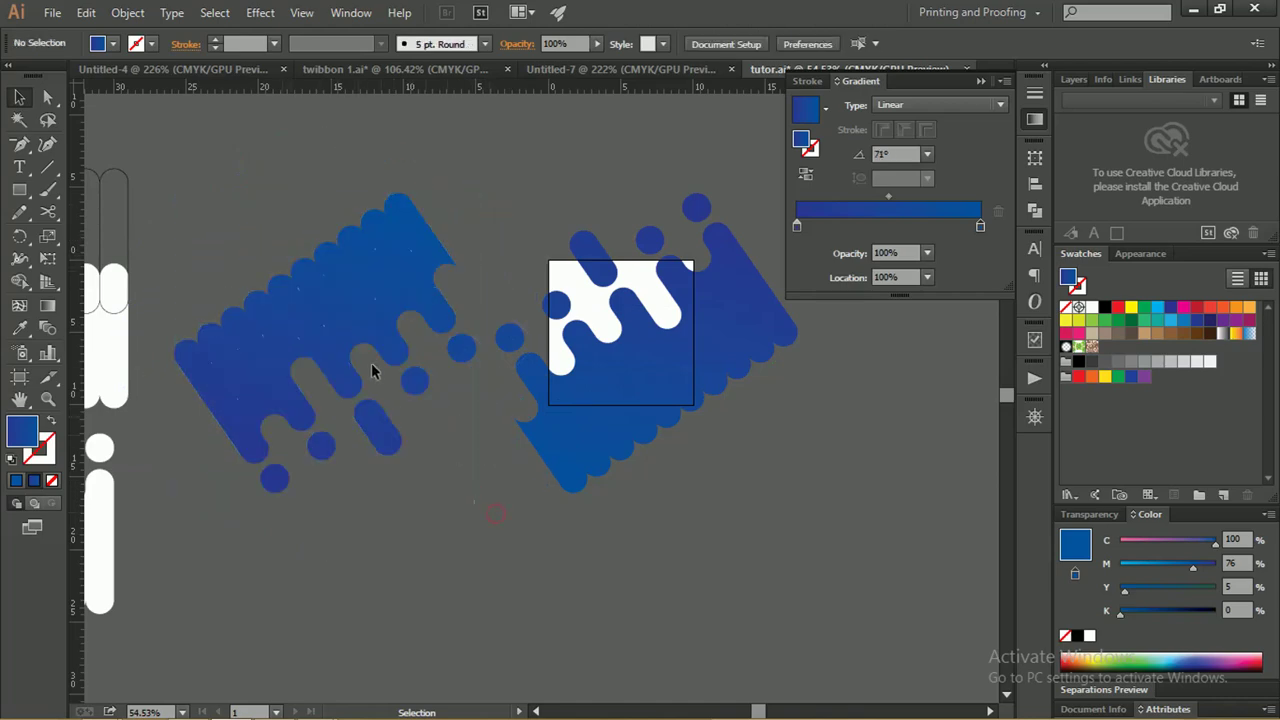
{"action": "left_click", "coordinate": [351, 331]}
Ungroup the copy and delete its short pill and loose circles
{"action": "right_click", "coordinate": [351, 331]}
{"action": "left_click", "coordinate": [396, 440]}
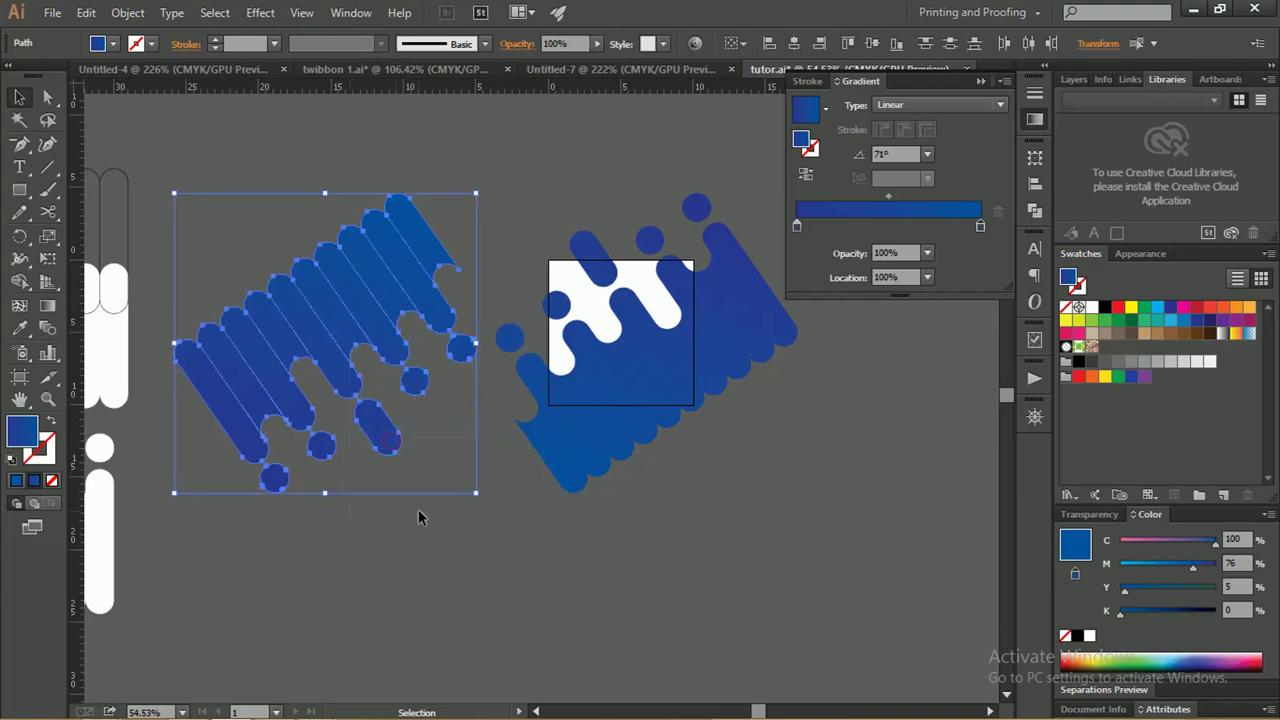
{"action": "left_click", "coordinate": [420, 514]}
{"action": "left_click", "coordinate": [378, 452]}
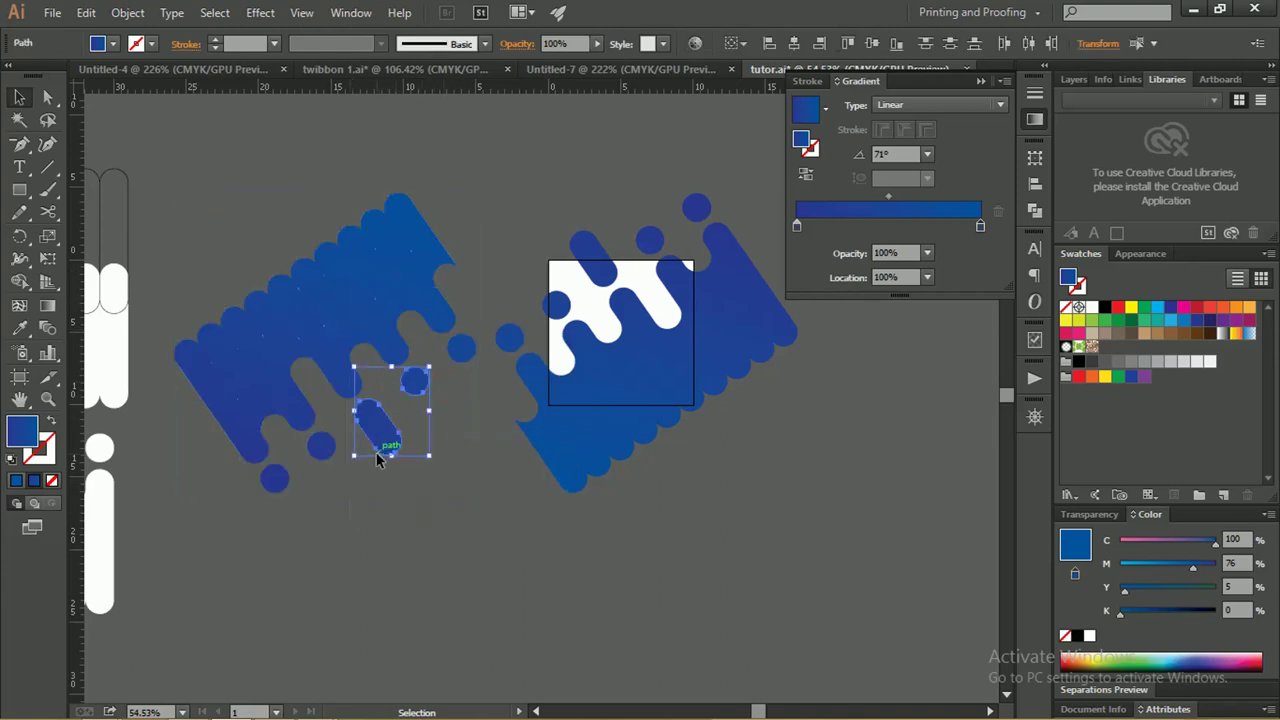
{"action": "key", "text": "Delete"}
{"action": "left_click", "coordinate": [460, 358]}
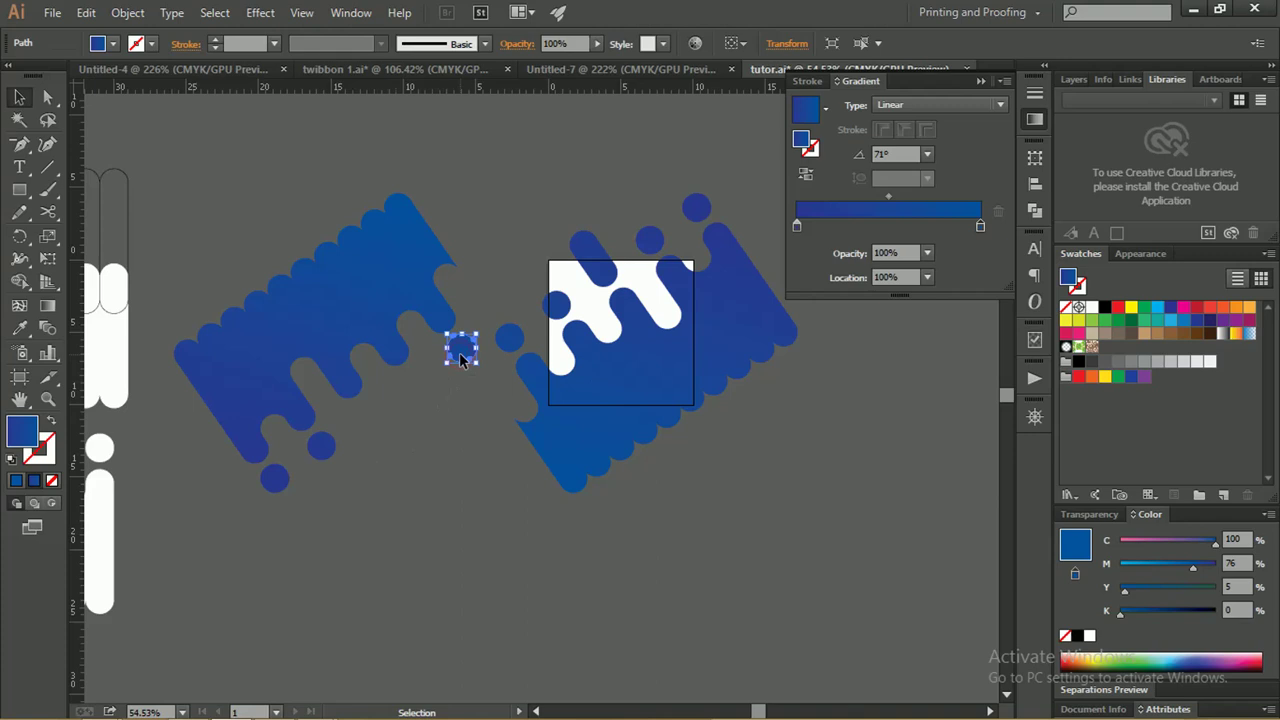
{"action": "key", "text": "Delete"}
{"action": "mouse_move", "coordinate": [343, 432]}
{"action": "left_mouse_down"}
{"action": "mouse_move", "coordinate": [267, 490]}
{"action": "mouse_move", "coordinate": [290, 483]}
{"action": "left_mouse_up"}
{"action": "left_click", "coordinate": [320, 448]}
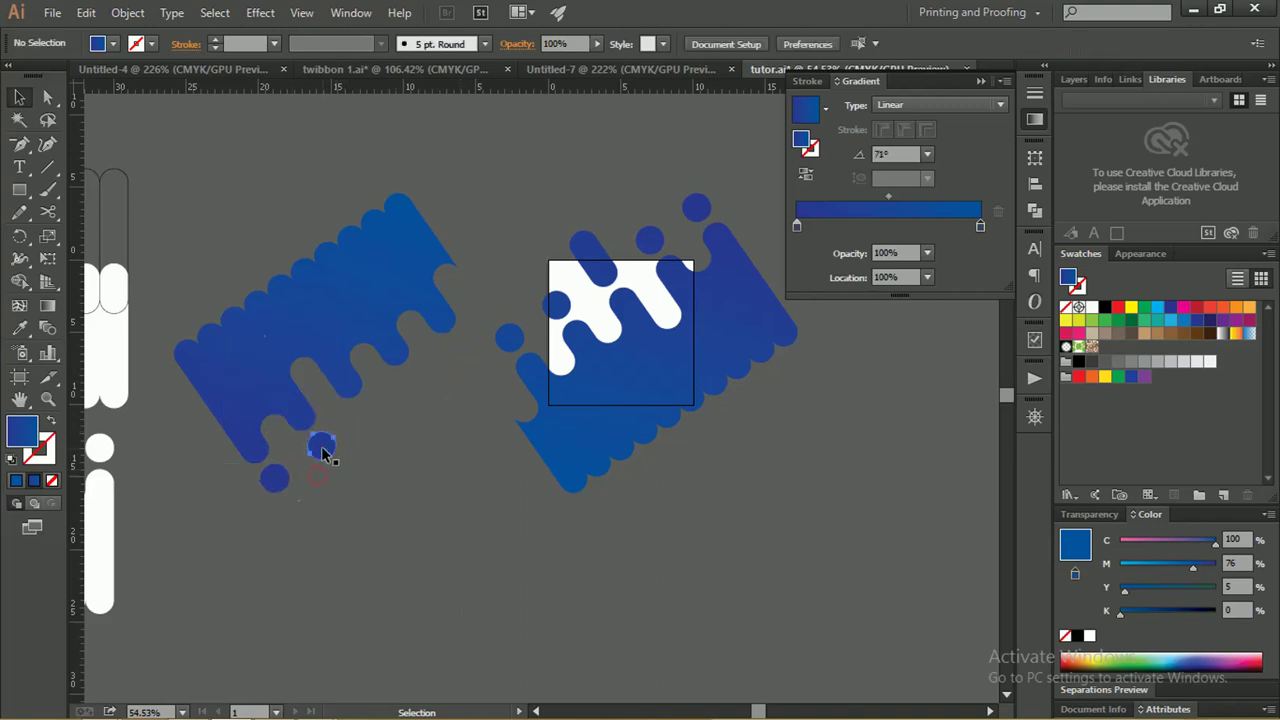
{"action": "left_click", "coordinate": [280, 482], "text": "shift"}
{"action": "key", "text": "Delete"}
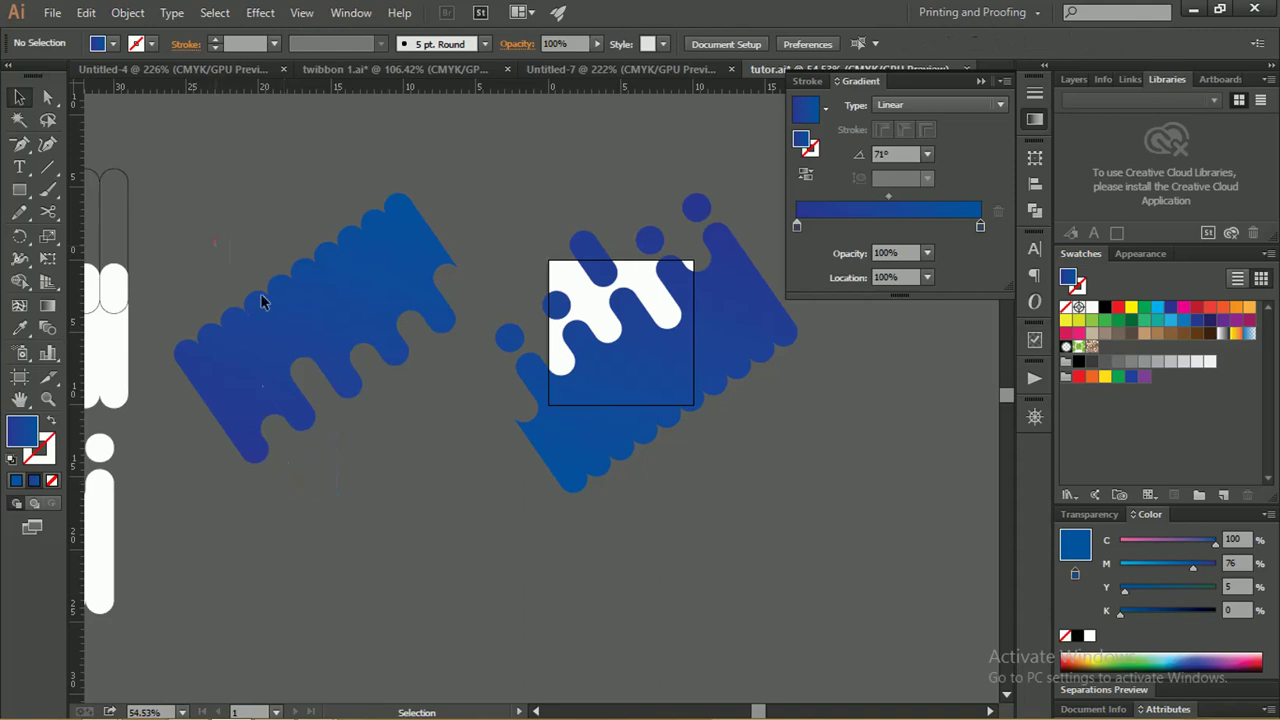
Move the remaining pill shapes over the top of the original pattern
{"action": "left_click_drag", "start_coordinate": [214, 240], "coordinate": [403, 420]}
{"action": "left_click_drag", "start_coordinate": [436, 262], "coordinate": [437, 256]}
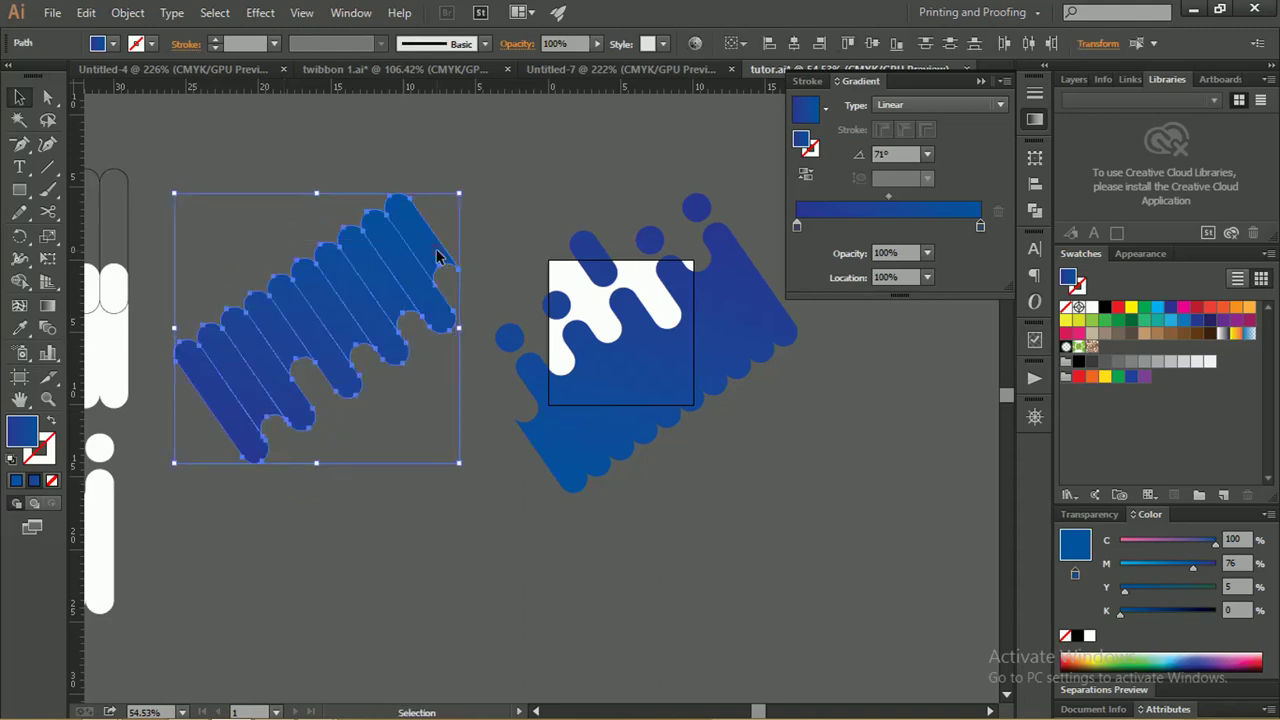
{"action": "mouse_move", "coordinate": [328, 309]}
{"action": "left_mouse_down"}
{"action": "mouse_move", "coordinate": [560, 259]}
{"action": "mouse_move", "coordinate": [551, 244]}
{"action": "left_mouse_up"}
Zoom in on the overlapping patterns and select the moved copy as a group
{"action": "left_click", "coordinate": [571, 253], "text": "ctrl+alt"}
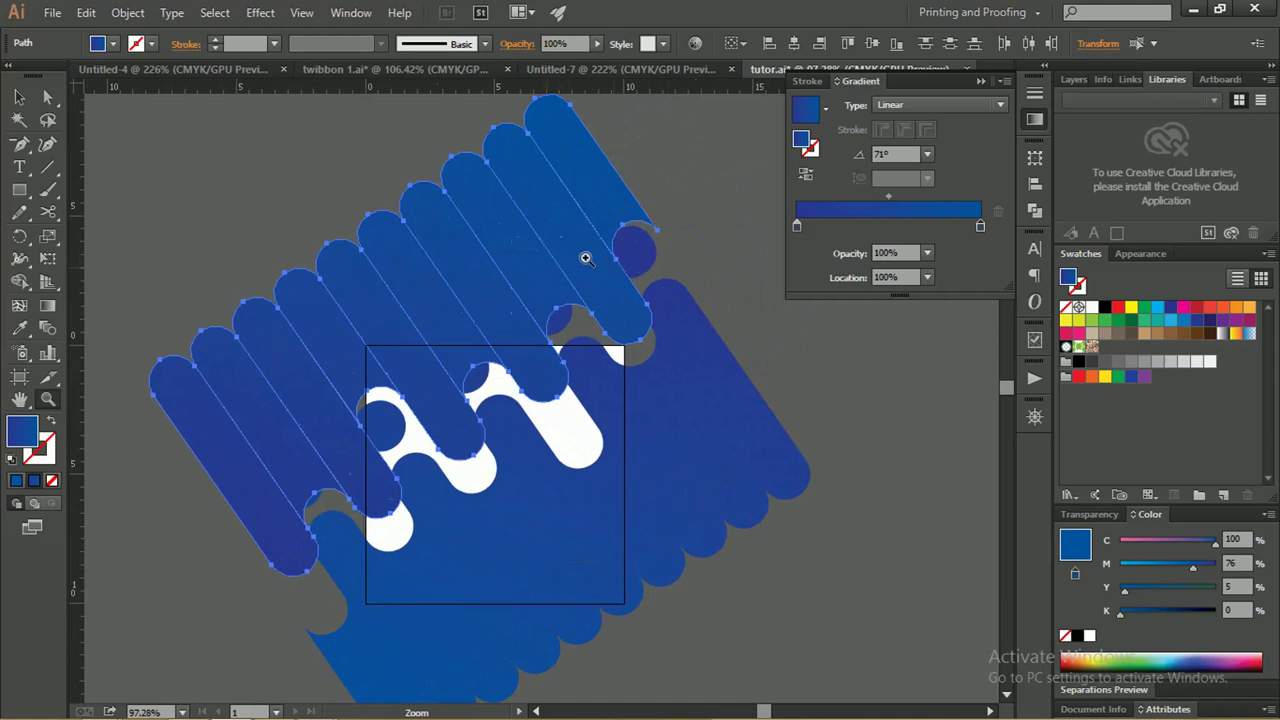
{"action": "left_click", "coordinate": [1035, 210]}
{"action": "left_click", "coordinate": [816, 187]}
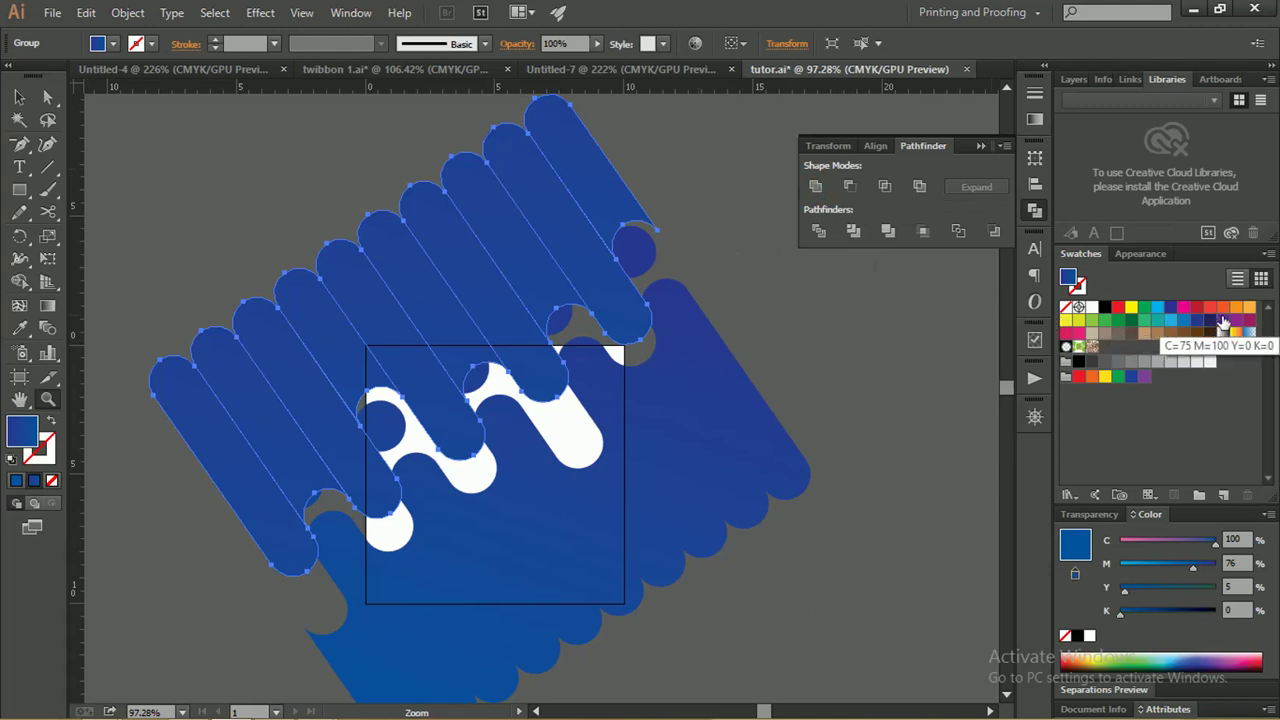
{"action": "left_click", "coordinate": [1035, 120]}
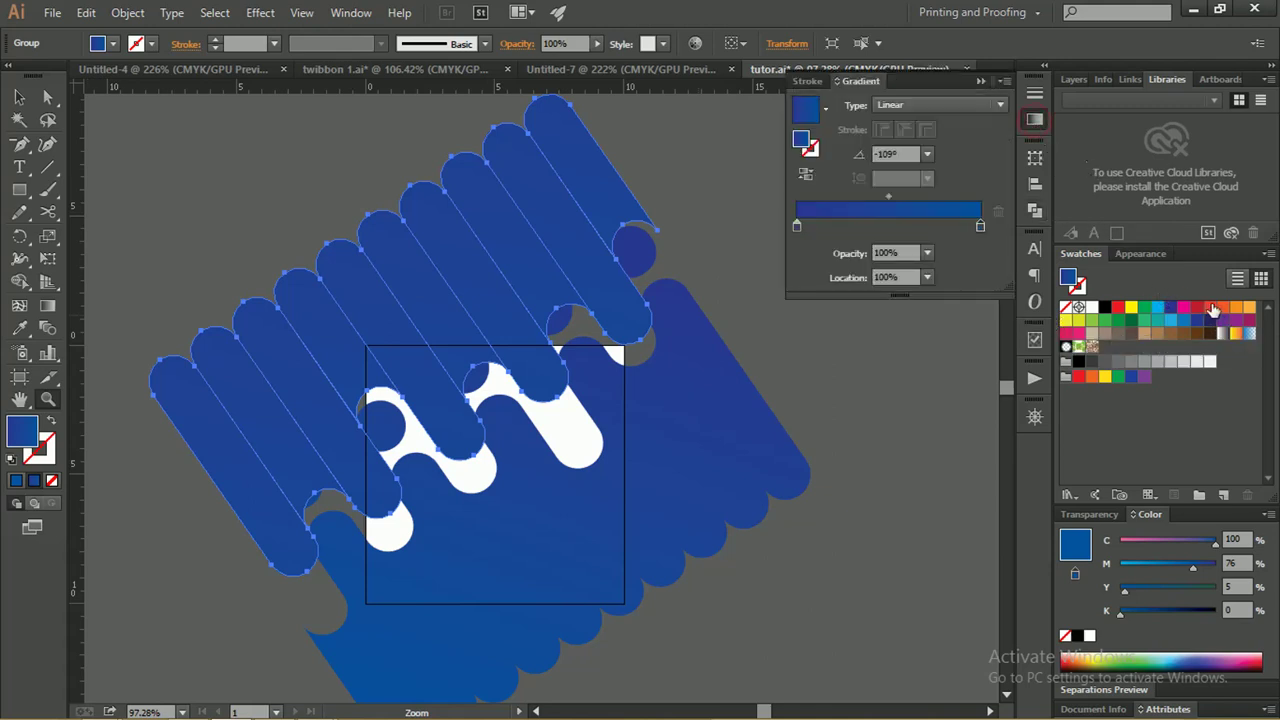
Replace the copy's blue gradient stops with orange, fading toward yellow by lowering Magenta
{"action": "left_click_drag", "start_coordinate": [1230, 314], "coordinate": [931, 221]}
{"action": "left_click", "coordinate": [980, 227]}
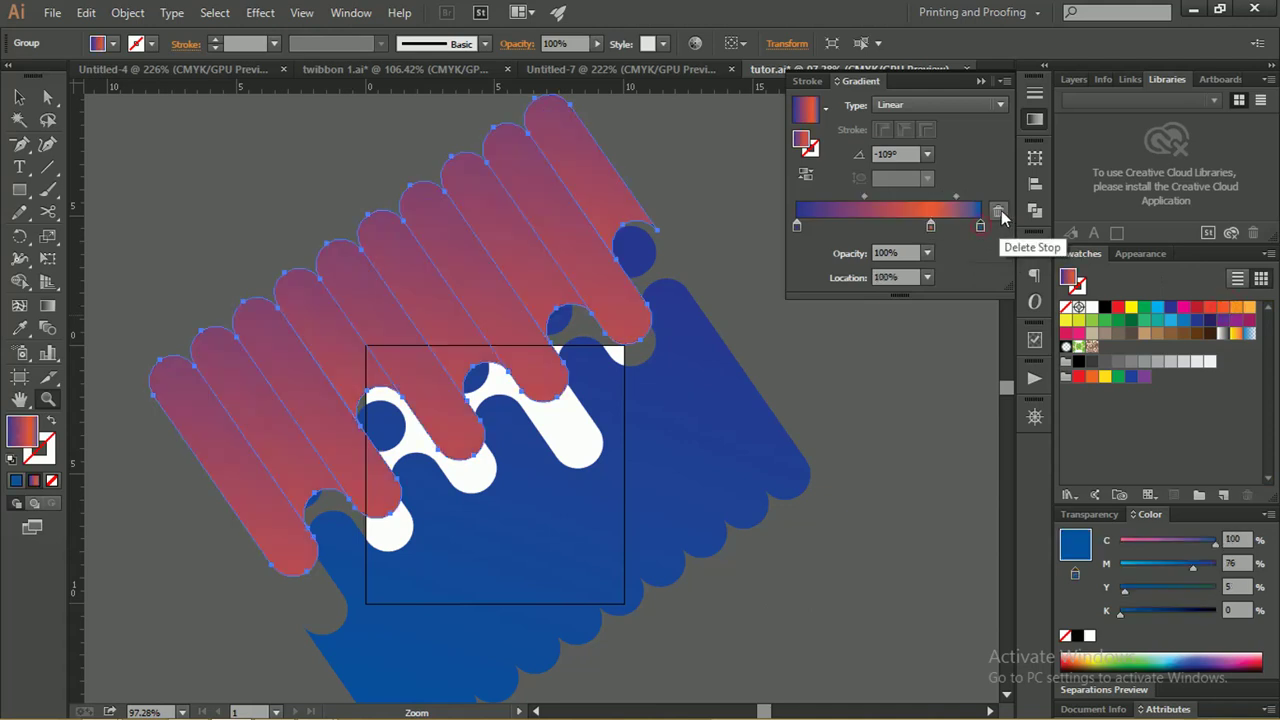
{"action": "left_click", "coordinate": [998, 211]}
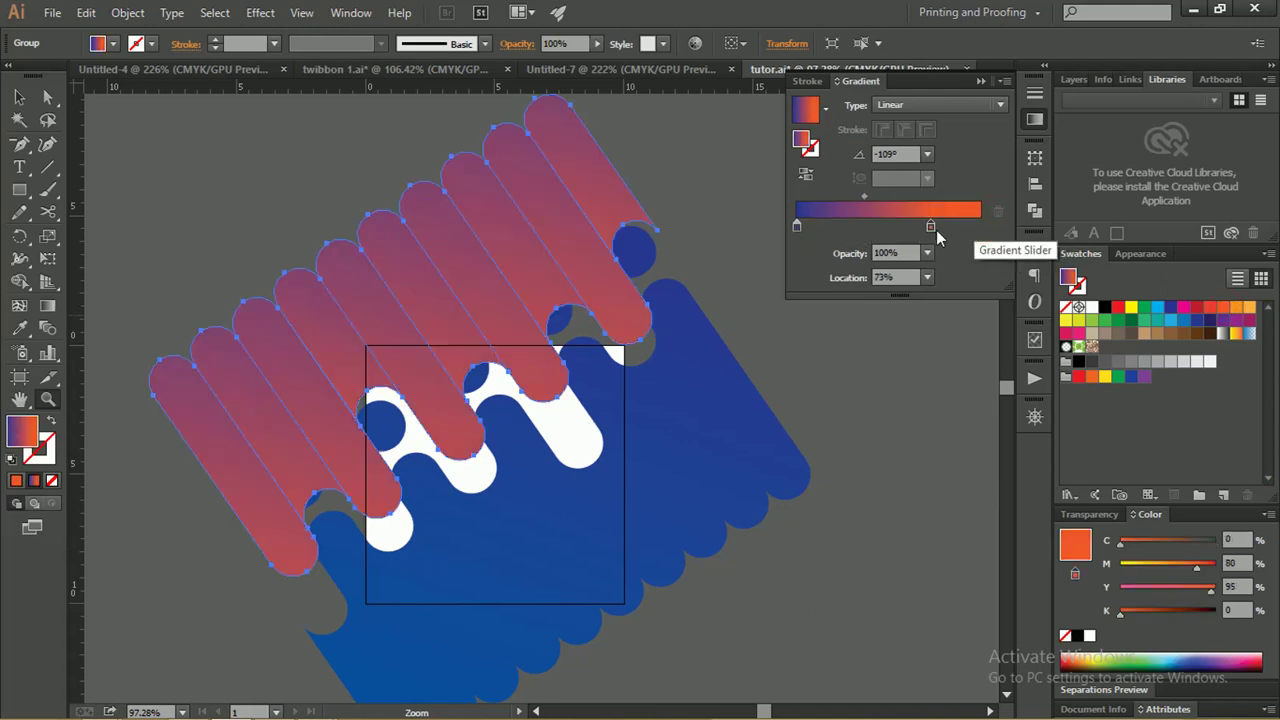
{"action": "left_click", "coordinate": [964, 230]}
{"action": "left_click", "coordinate": [803, 227]}
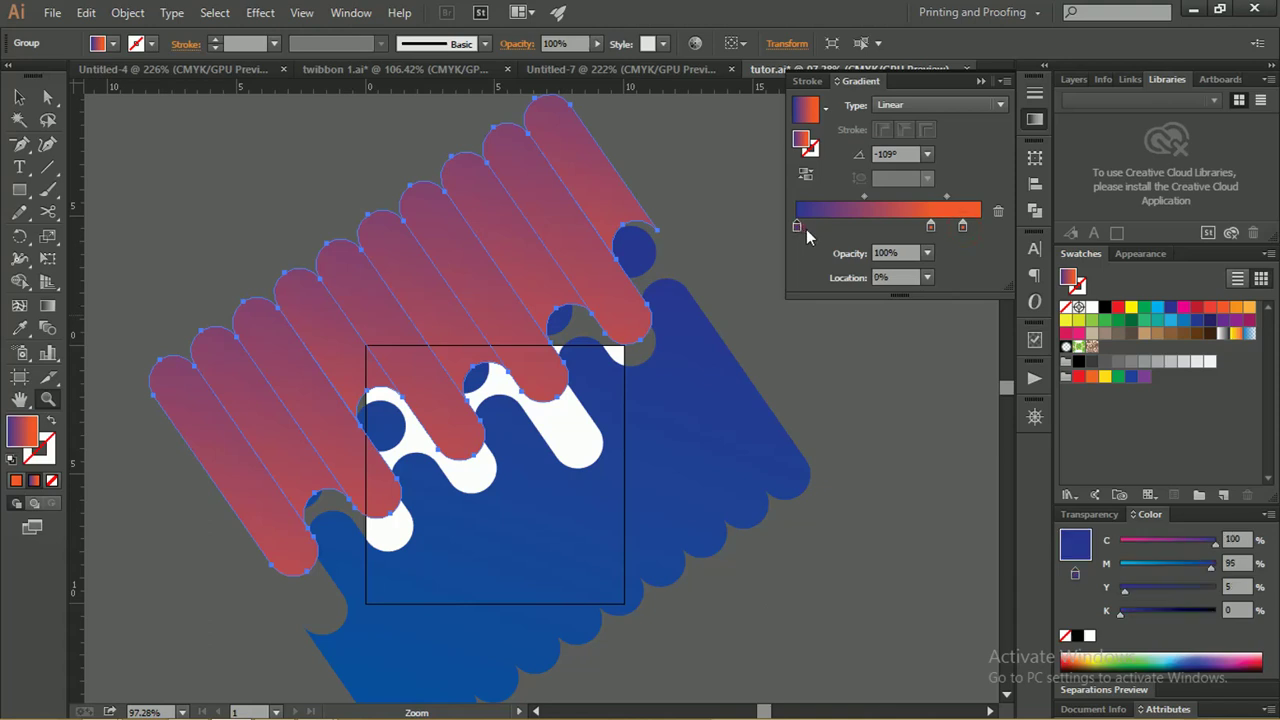
{"action": "left_click", "coordinate": [998, 211]}
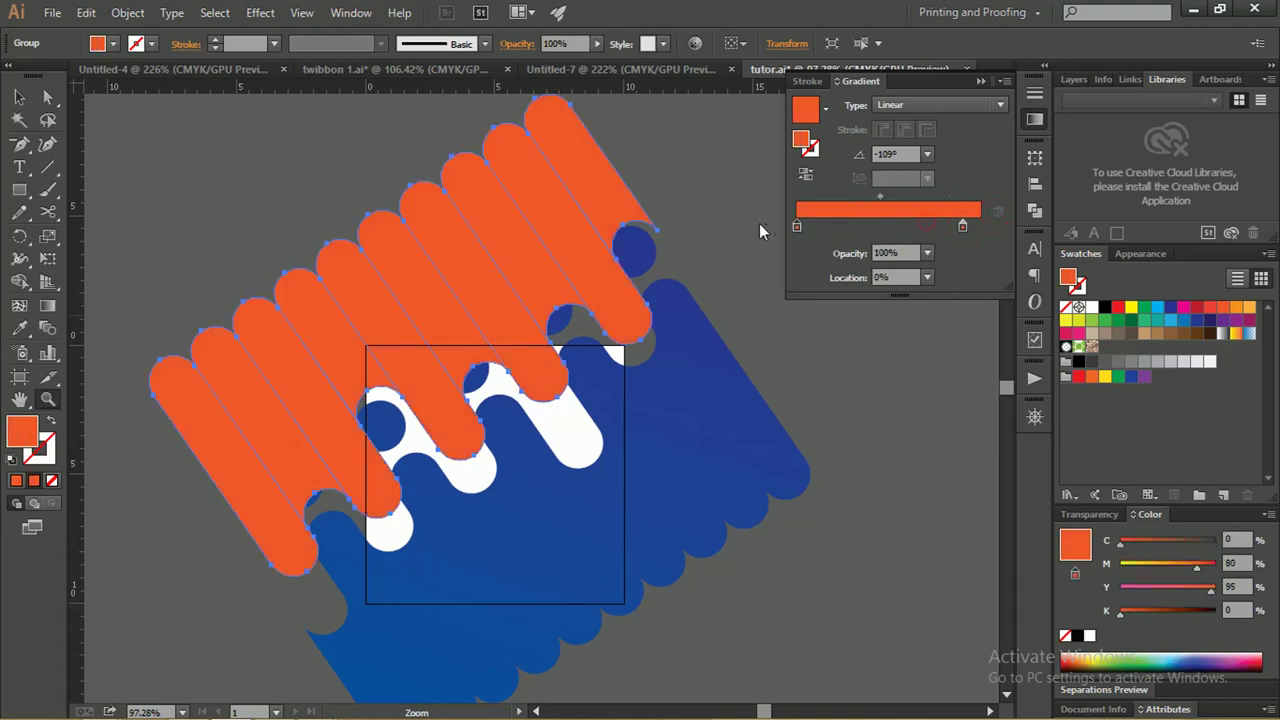
{"action": "left_click_drag", "start_coordinate": [963, 227], "coordinate": [1000, 232]}
{"action": "left_click_drag", "start_coordinate": [1197, 569], "coordinate": [1131, 572]}
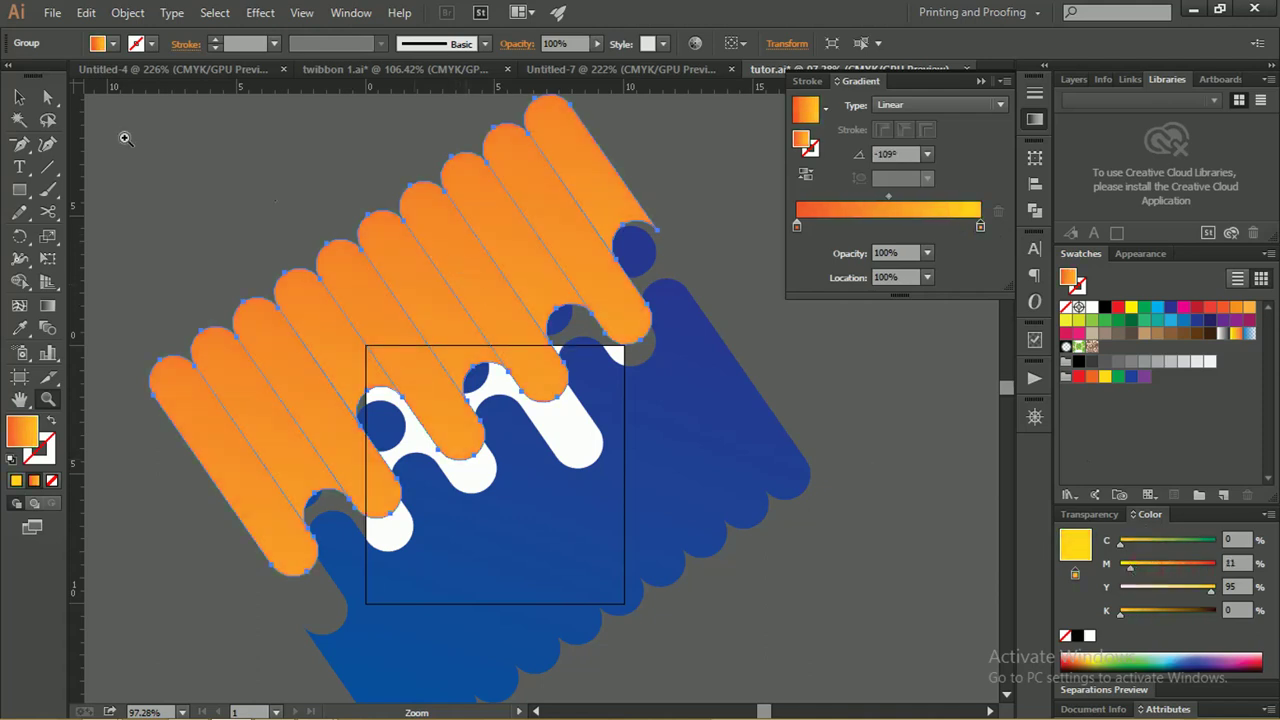
{"action": "key", "text": "v"}
{"action": "left_click", "coordinate": [168, 142]}
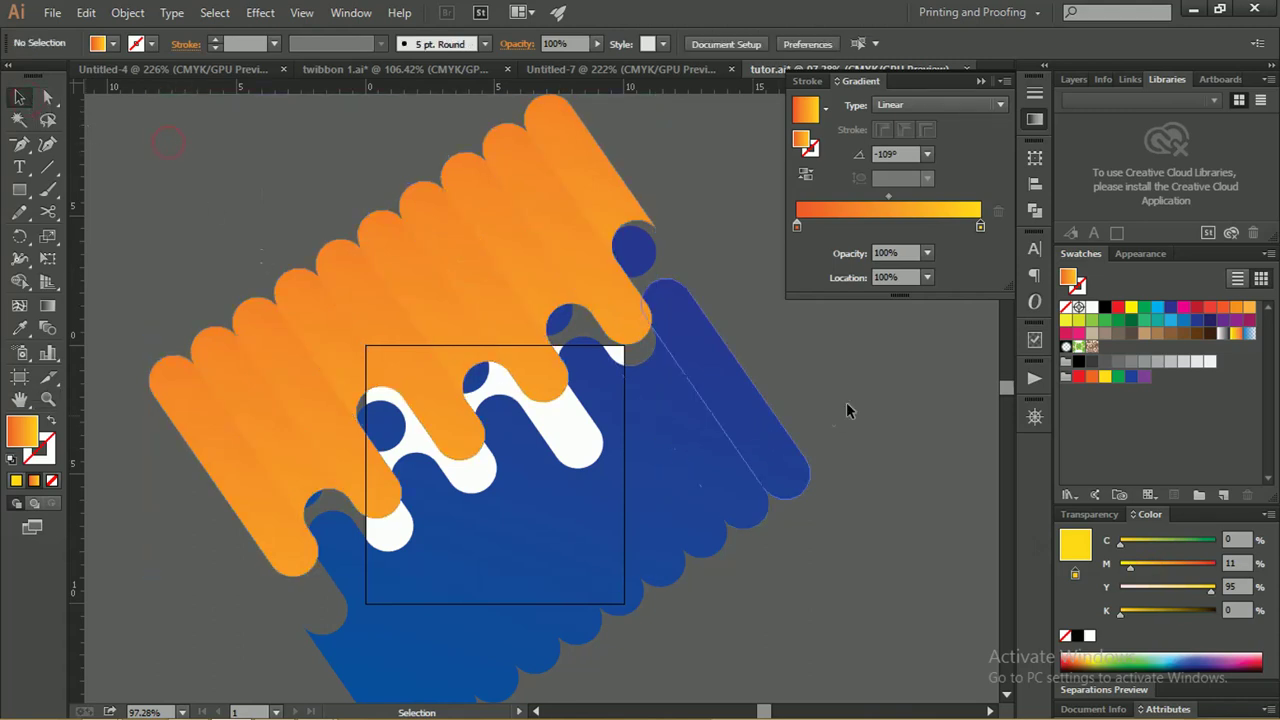
Eyedropper the orange-to-yellow gradient onto the square frame rectangle
{"action": "key", "text": "a"}
{"action": "left_click", "coordinate": [554, 425]}
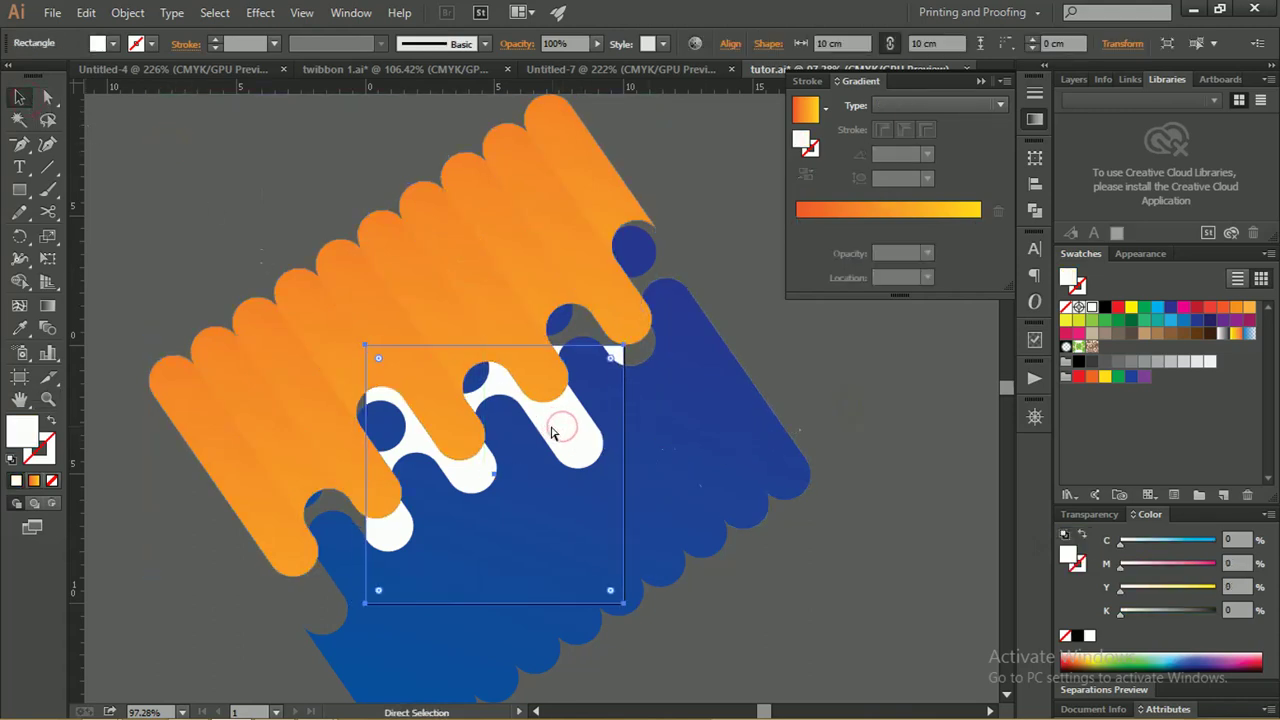
{"action": "key", "text": "v"}
{"action": "key", "text": "i"}
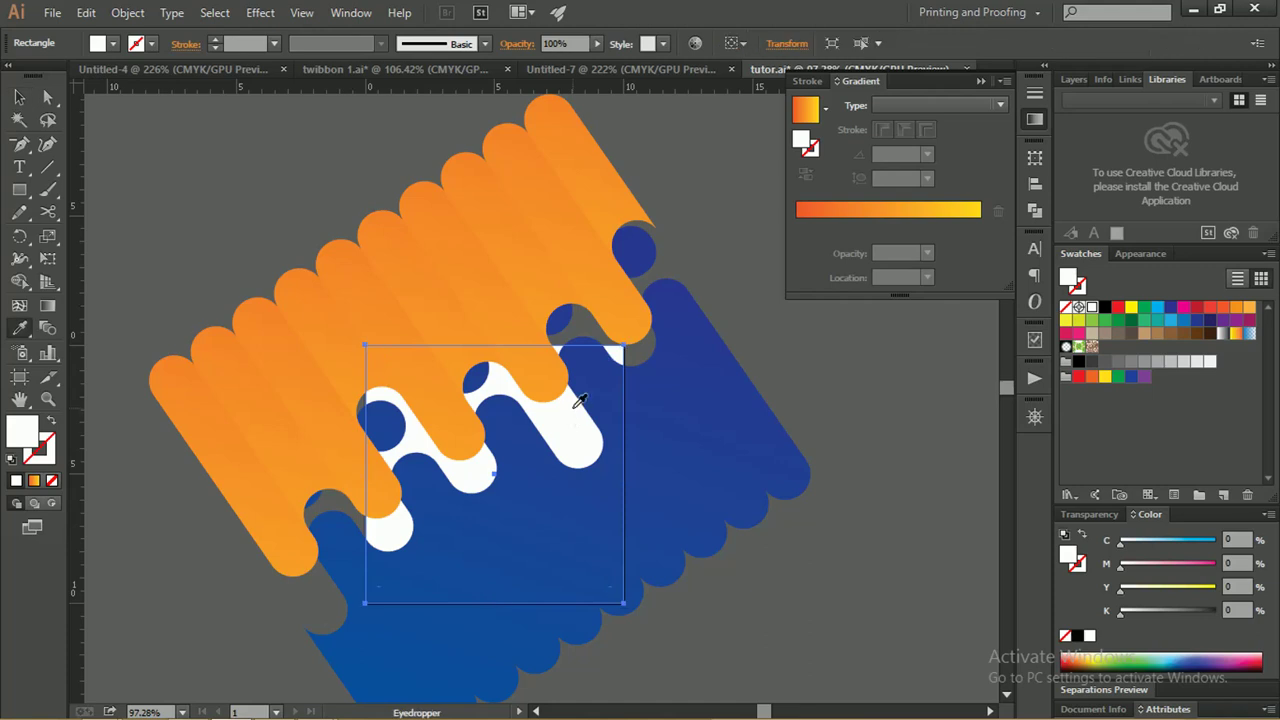
{"action": "left_click", "coordinate": [541, 331]}
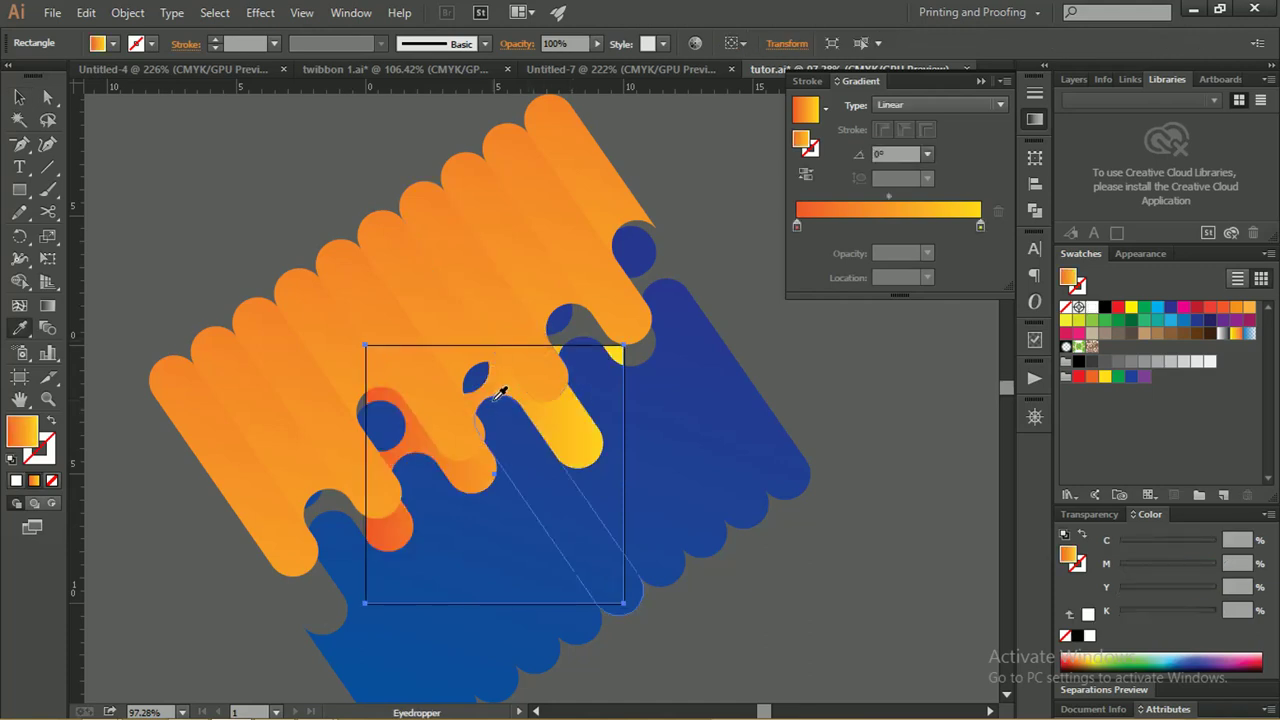
Angle the rectangle's gradient diagonally toward the upper left, about 127.8°
{"action": "key", "text": "g"}
{"action": "left_click_drag", "start_coordinate": [435, 388], "coordinate": [570, 595]}
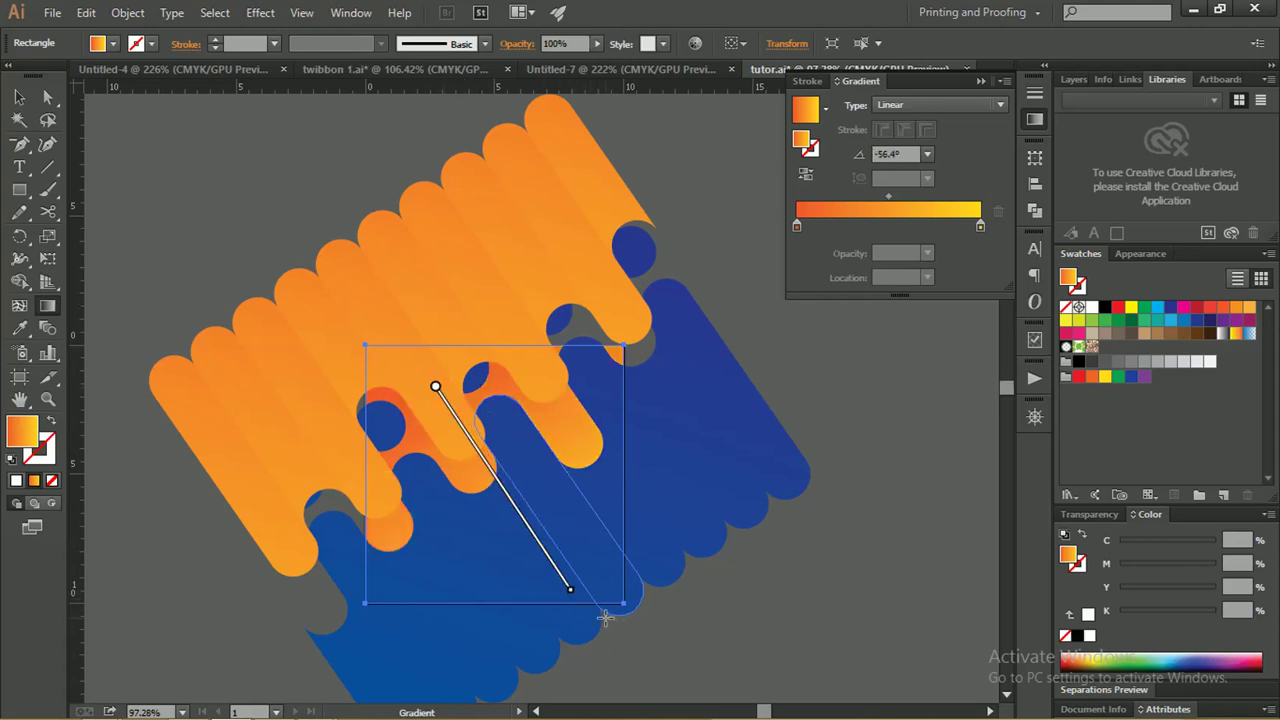
{"action": "left_click_drag", "start_coordinate": [605, 617], "coordinate": [390, 340]}
{"action": "left_click", "coordinate": [19, 97]}
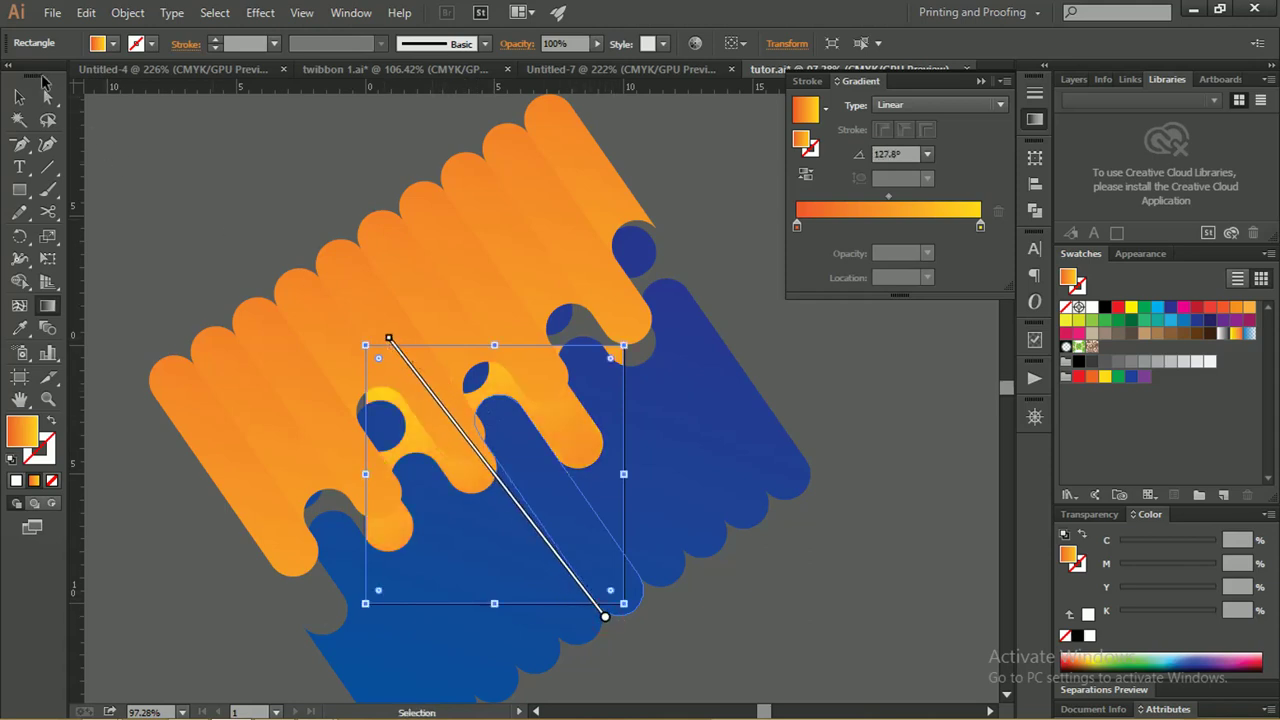
{"action": "left_click", "coordinate": [150, 138]}
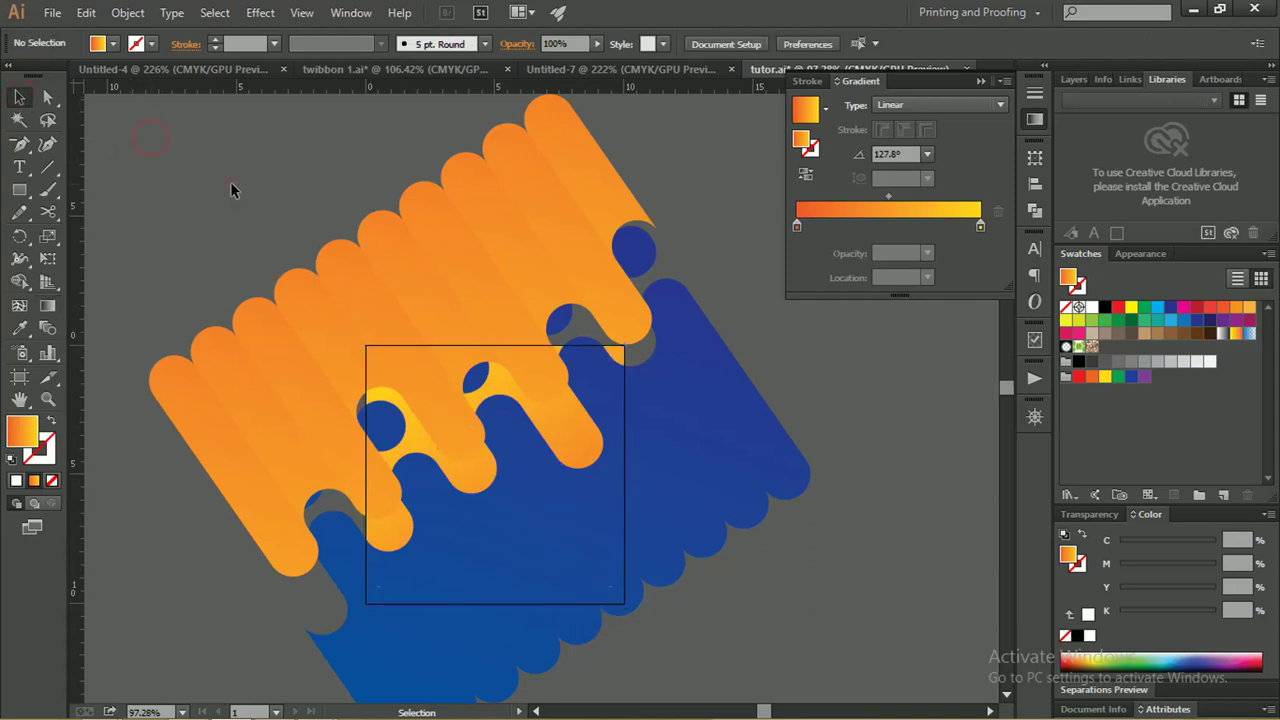
{"action": "left_click", "coordinate": [316, 285]}
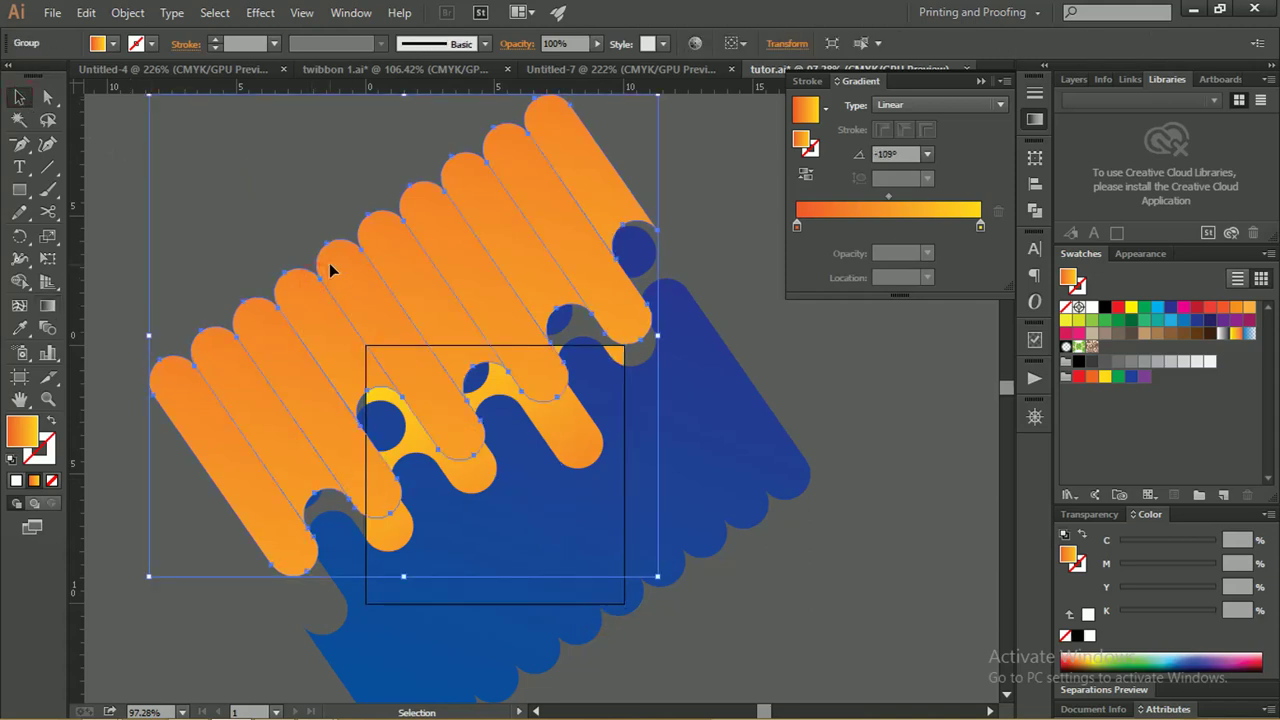
Redirect the orange pill gradient to 105.2°, yellow at the top fading to orange below
{"action": "key", "text": "g"}
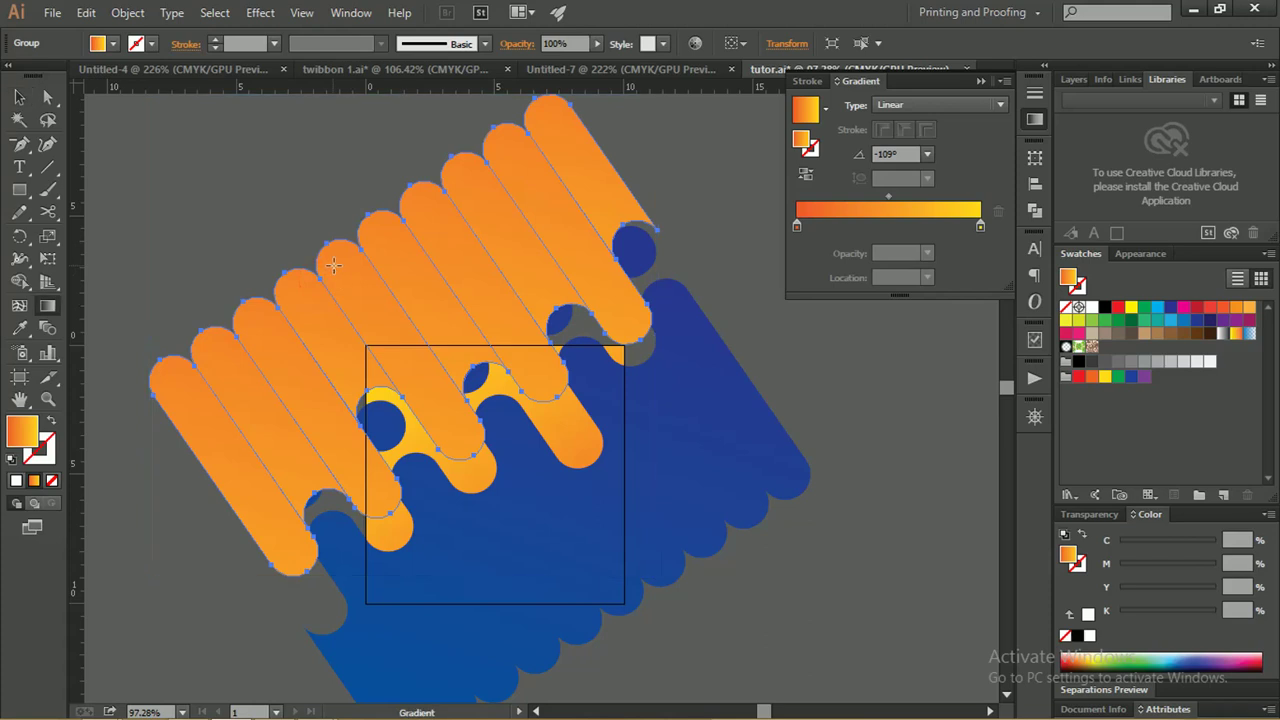
{"action": "left_click_drag", "start_coordinate": [521, 160], "coordinate": [325, 516]}
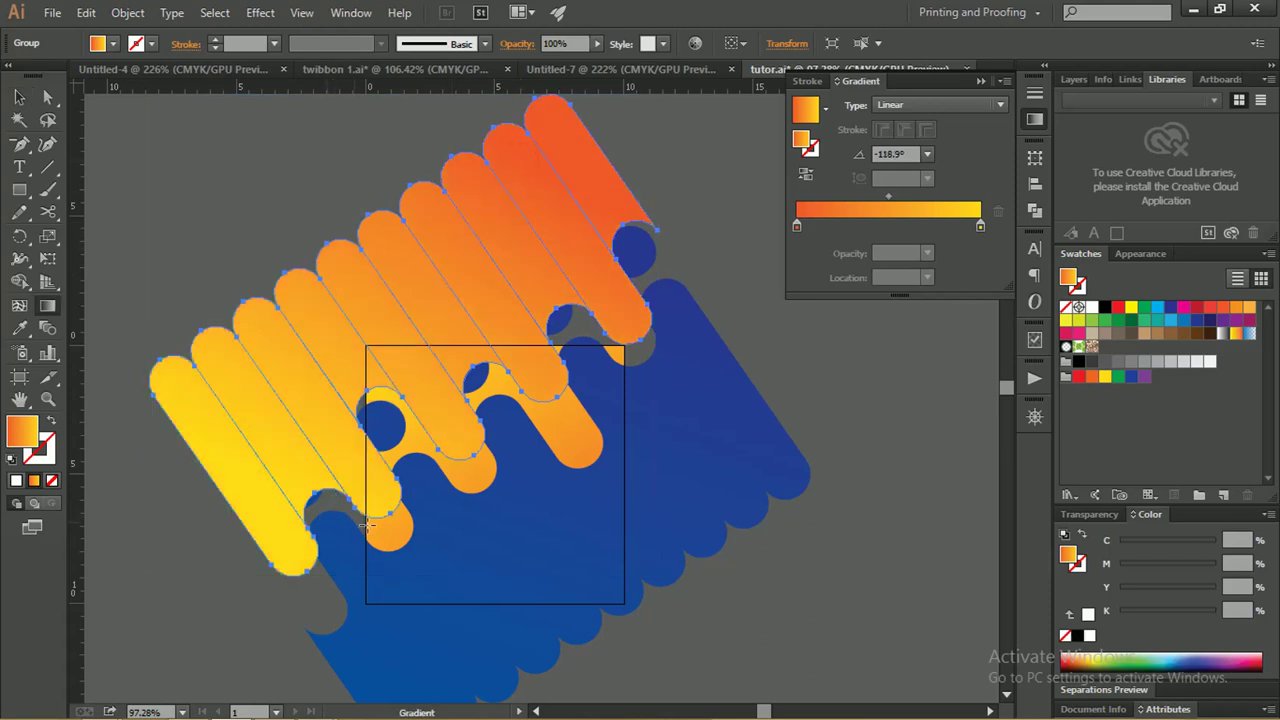
{"action": "left_click_drag", "start_coordinate": [449, 557], "coordinate": [363, 240]}
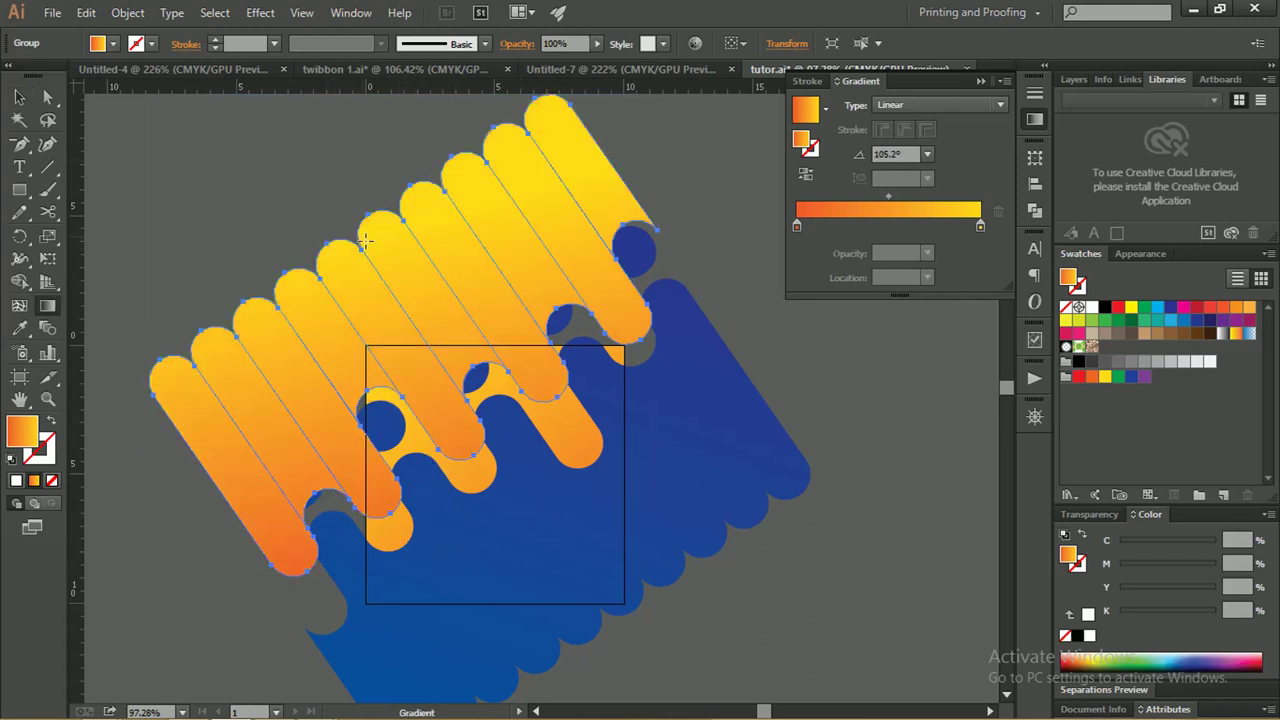
{"action": "key", "text": "v"}
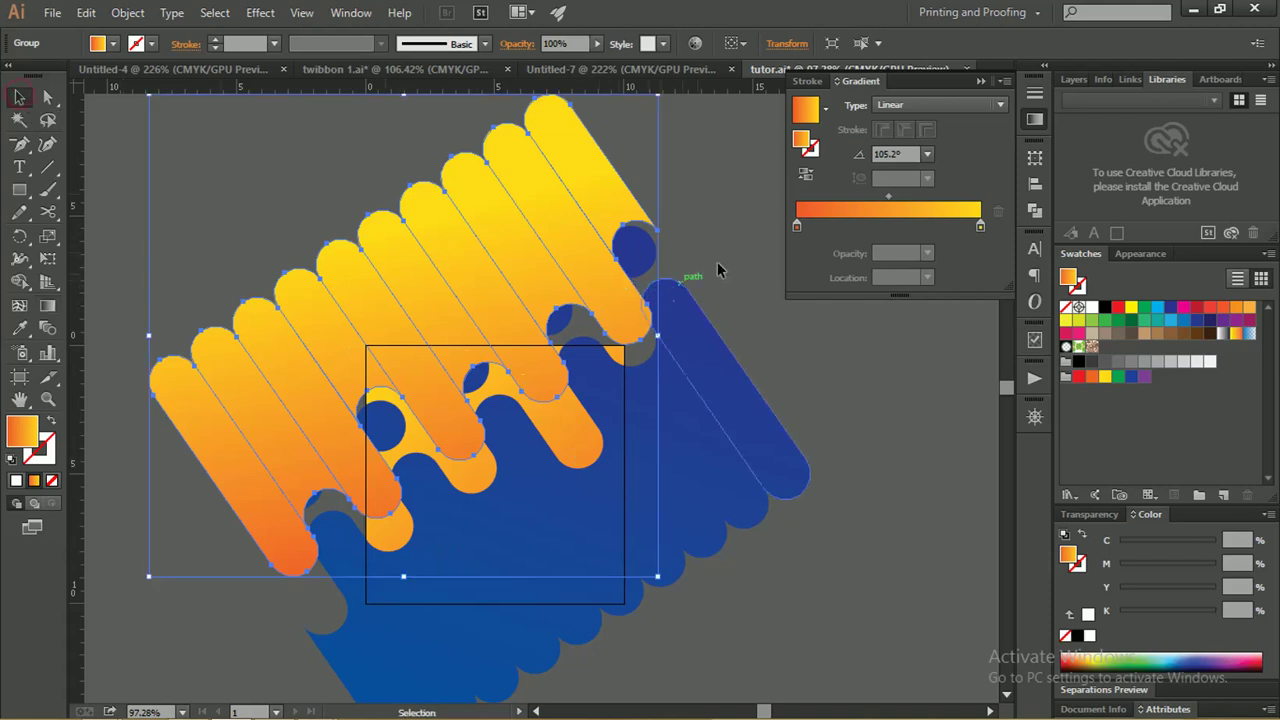
{"action": "left_click", "coordinate": [735, 253]}
{"action": "left_click", "coordinate": [468, 268]}
{"action": "left_click", "coordinate": [556, 423], "text": "shift"}
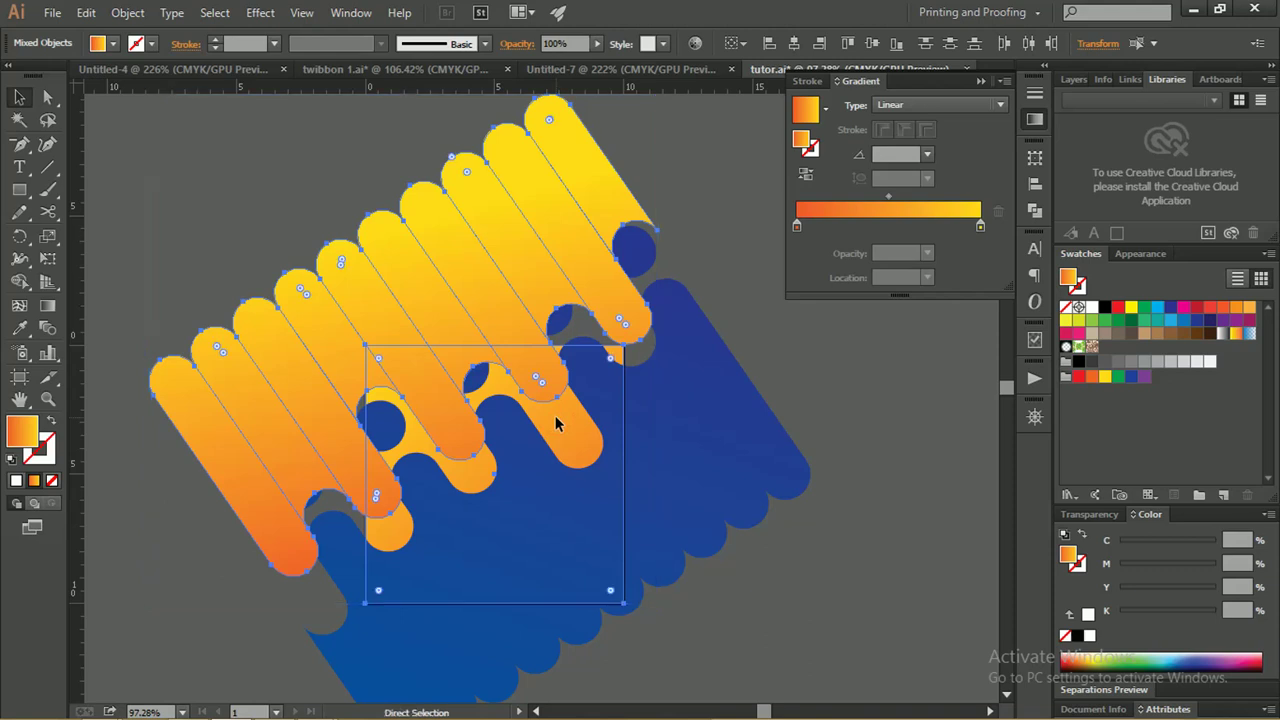
Reveal the blue circles and pill above the orange strips with Ctrl+Alt+3
{"action": "key", "text": "ctrl+alt+3"}
{"action": "key", "text": "z"}
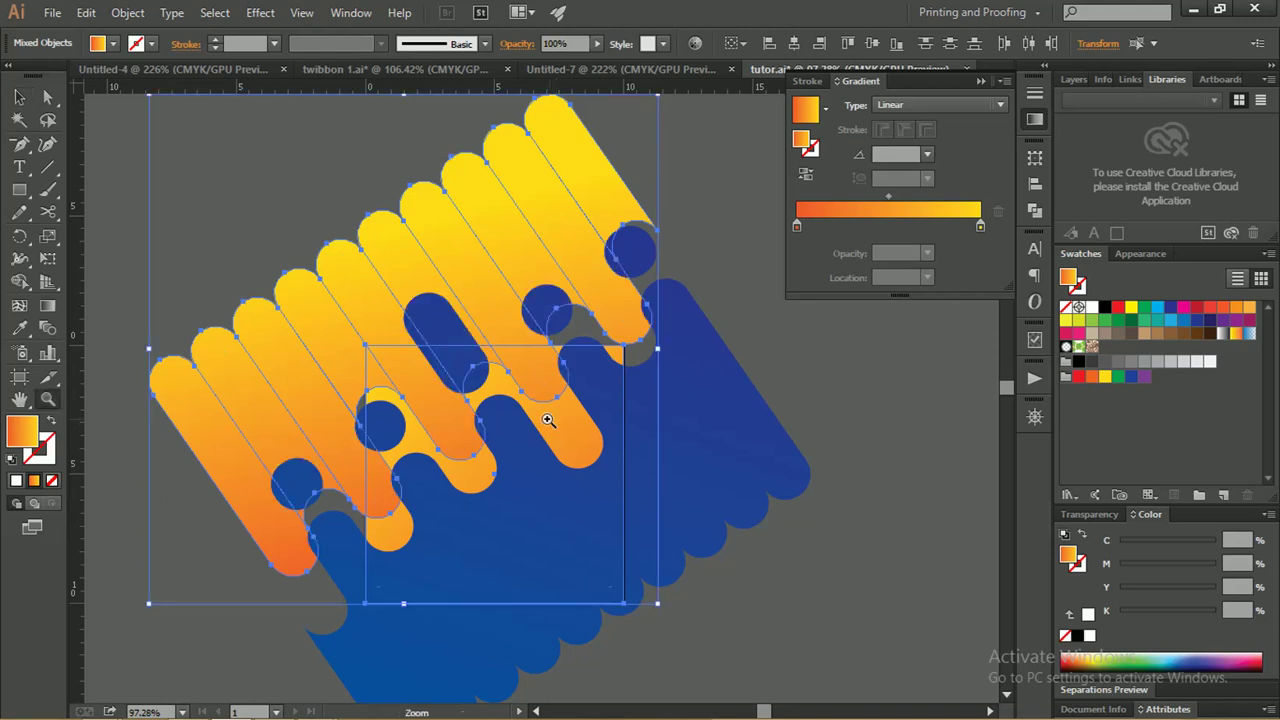
{"action": "left_click_drag", "start_coordinate": [555, 415], "coordinate": [506, 423]}
{"action": "key", "text": "v"}
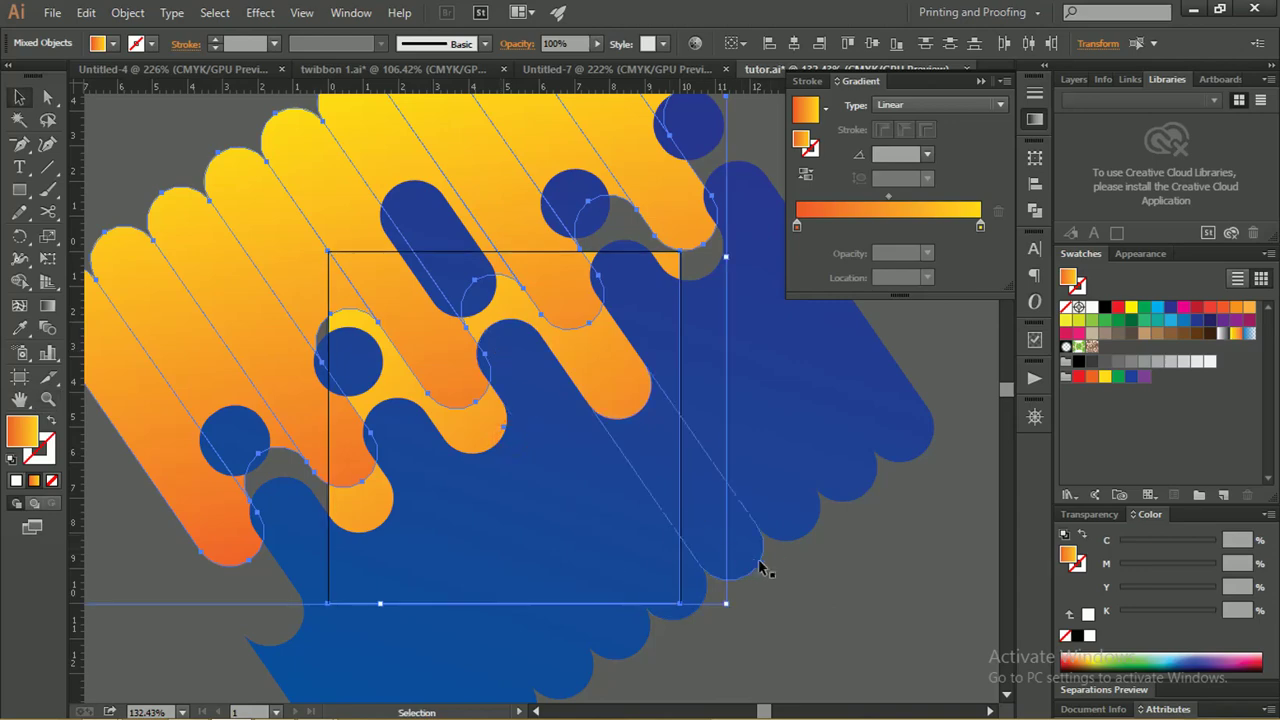
{"action": "left_click", "coordinate": [775, 560]}
Nudge the orange pill group slightly (about 0.39 cm up) to tighten its overlap
{"action": "left_click_drag", "start_coordinate": [378, 282], "coordinate": [368, 283]}
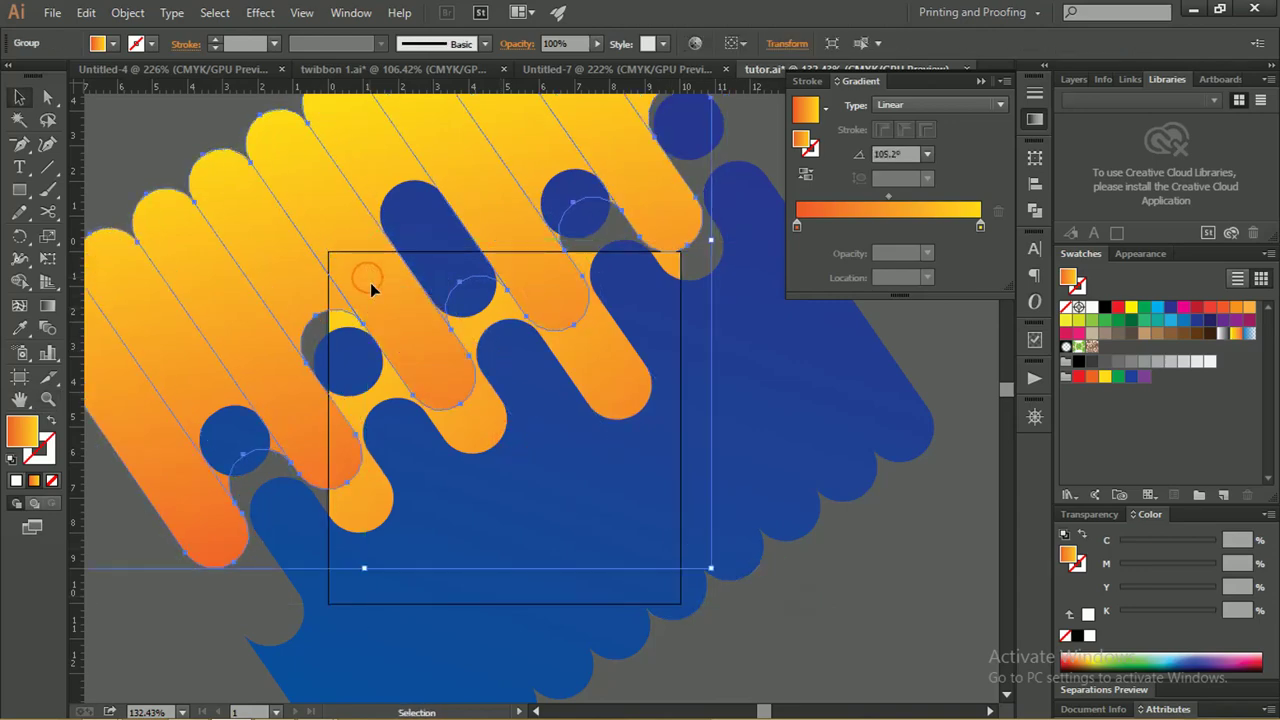
{"action": "left_click_drag", "start_coordinate": [364, 286], "coordinate": [361, 271]}
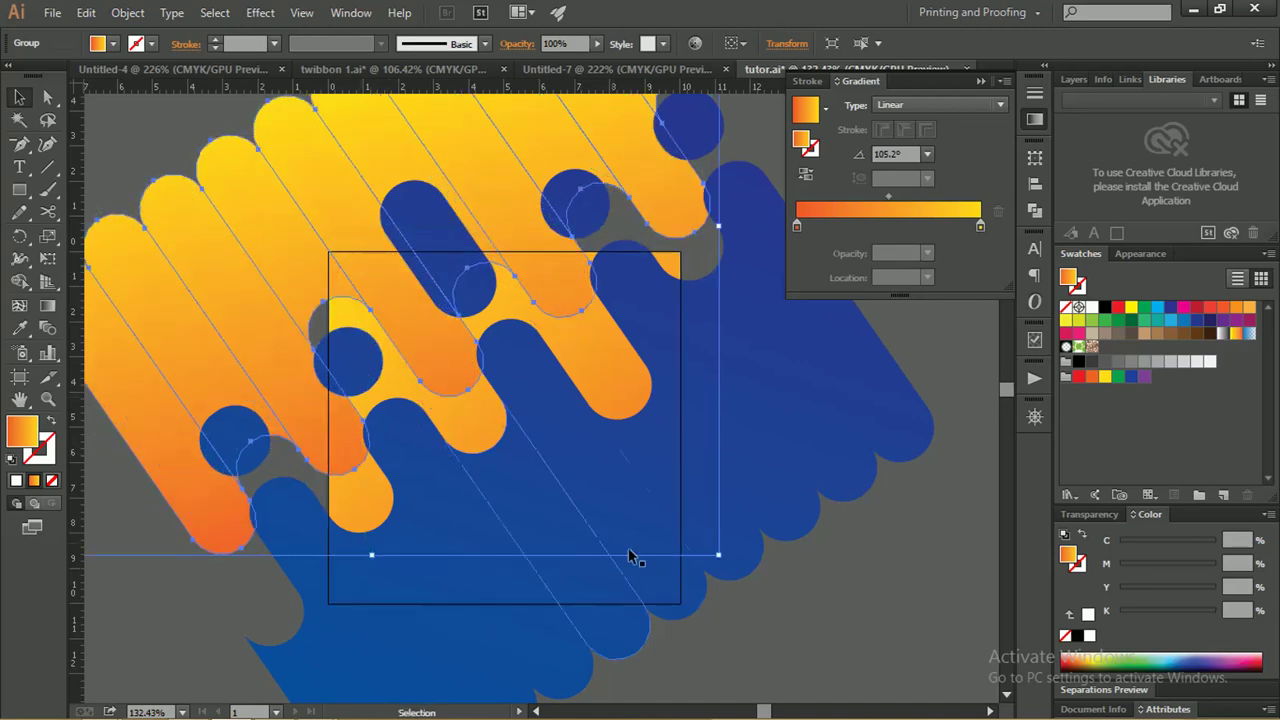
{"action": "left_click", "coordinate": [835, 595]}
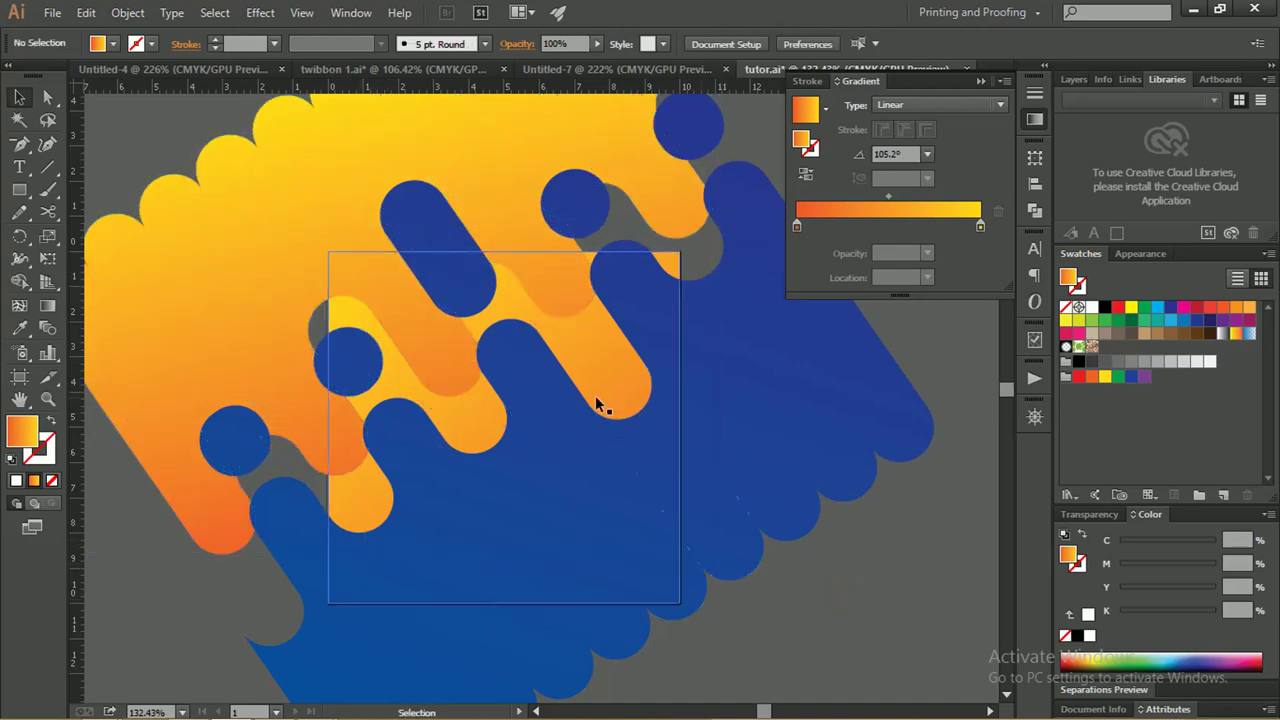
{"action": "key", "text": "z"}
{"action": "left_click", "coordinate": [590, 332], "text": "alt"}
{"action": "left_click", "coordinate": [590, 332], "text": "alt"}
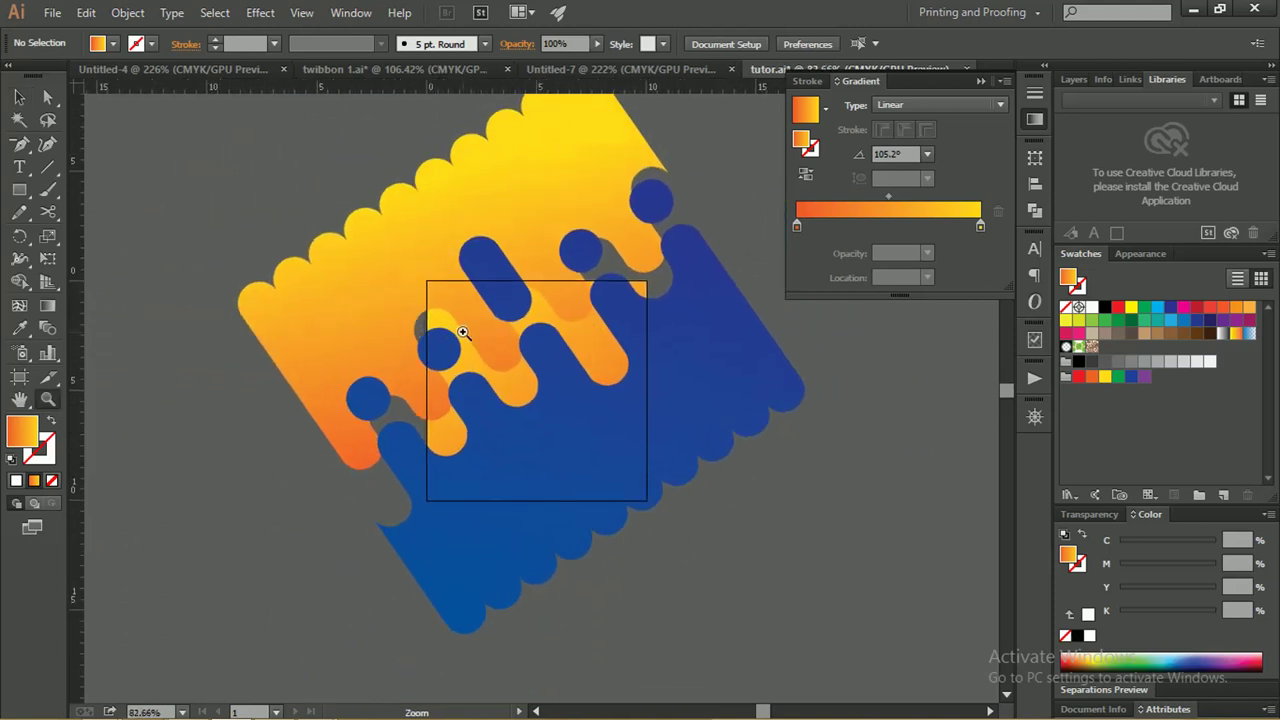
Ungroup the blue pill group into separate shapes
{"action": "left_click", "coordinate": [19, 96]}
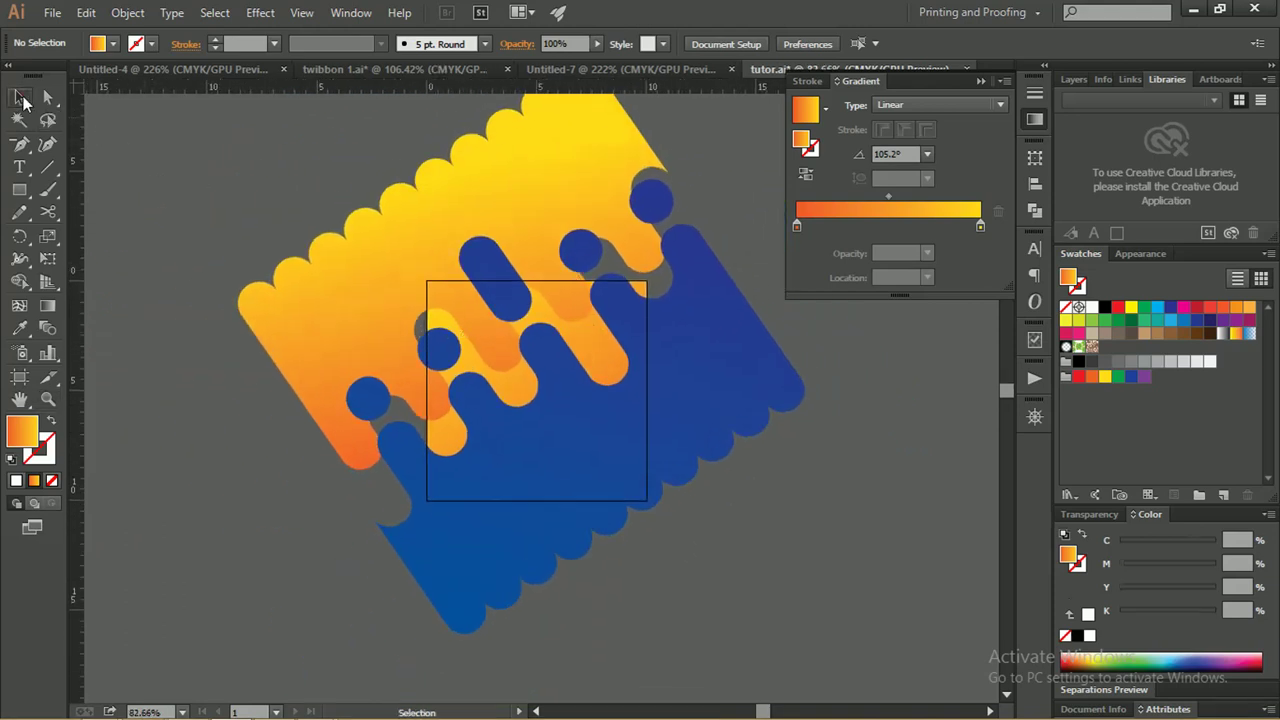
{"action": "left_click", "coordinate": [575, 262]}
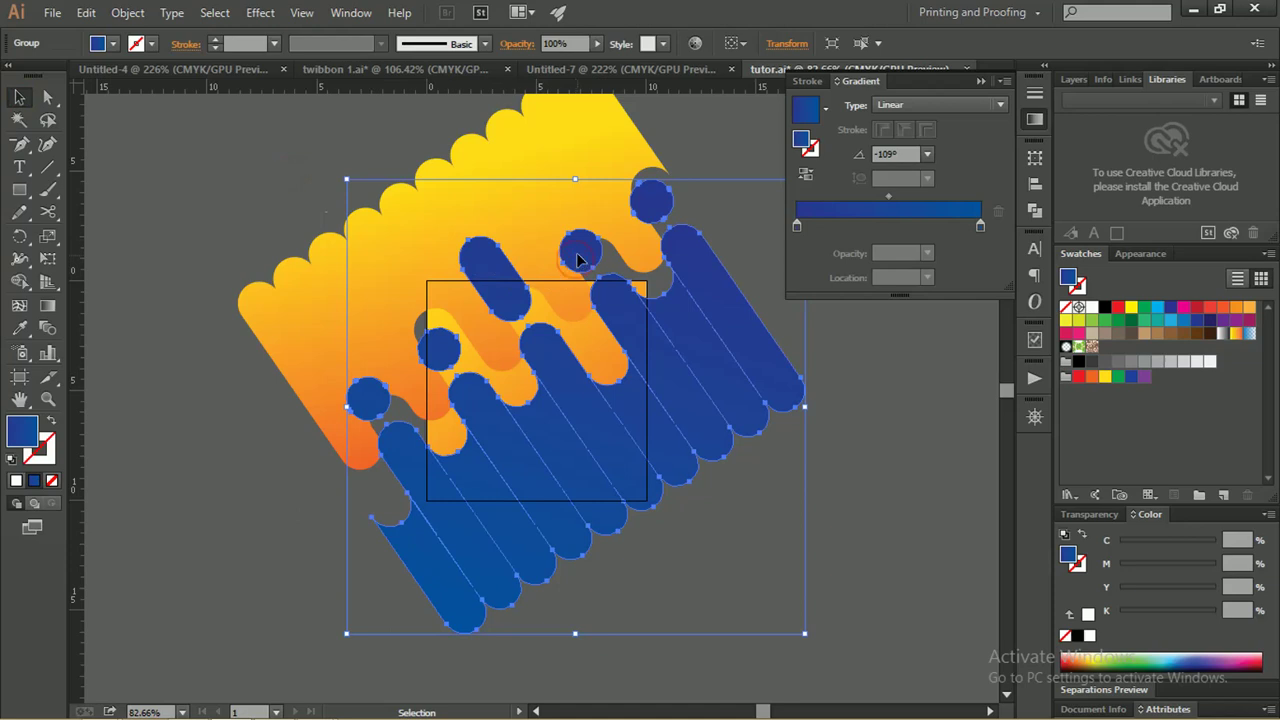
{"action": "right_click", "coordinate": [577, 260]}
{"action": "left_click", "coordinate": [629, 360]}
{"action": "left_click", "coordinate": [845, 390]}
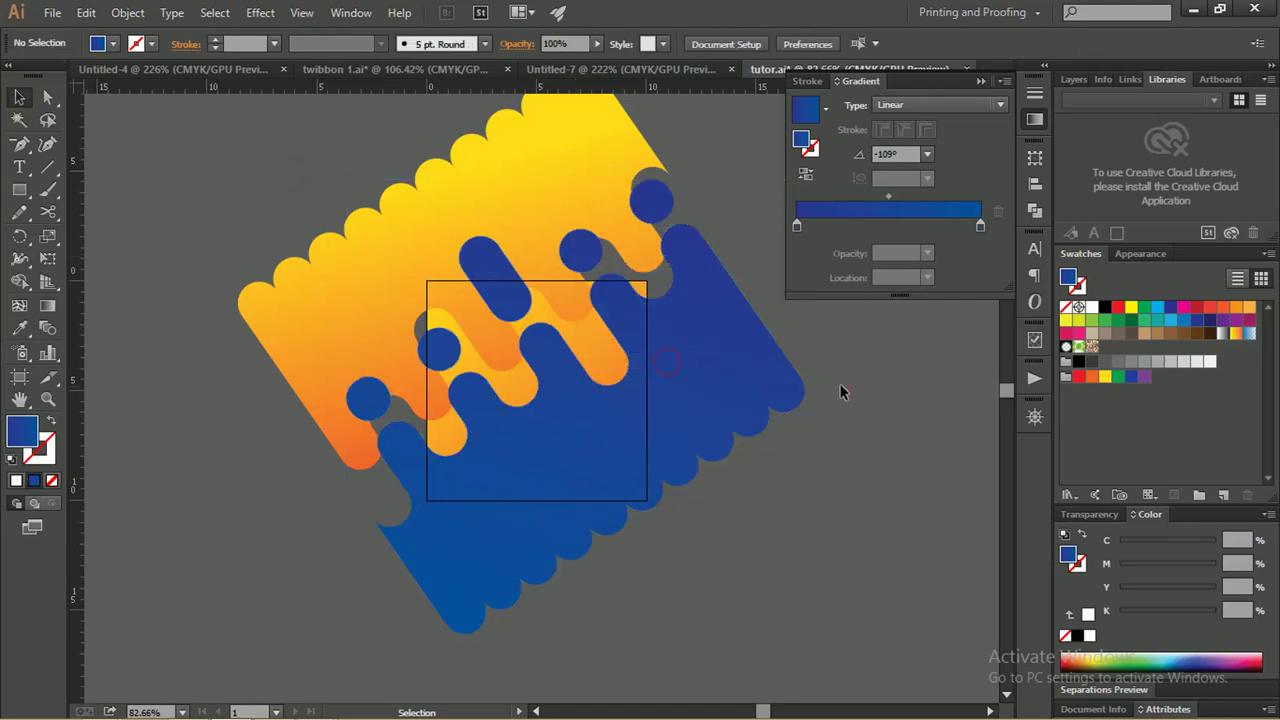
Check the individual blue pieces against the orange strips, then fit the design in view
{"action": "left_click", "coordinate": [490, 291]}
{"action": "left_click", "coordinate": [443, 345], "text": "shift"}
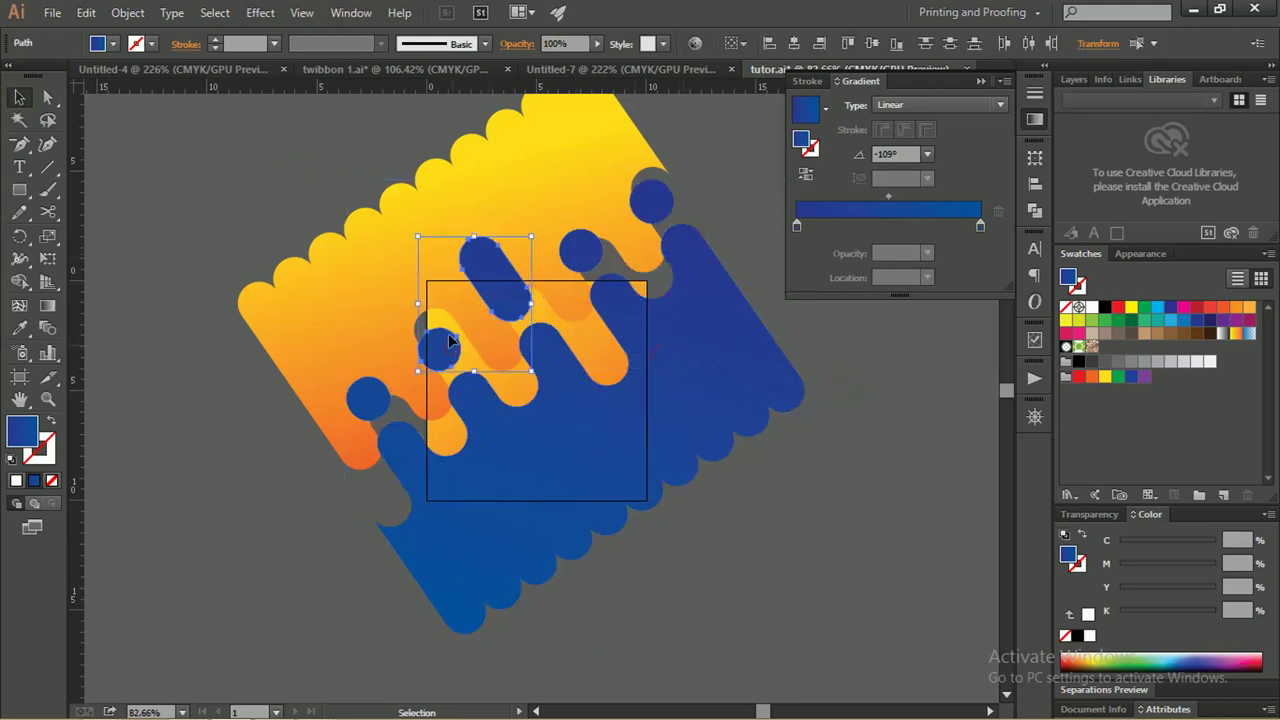
{"action": "left_click", "coordinate": [360, 290], "text": "shift"}
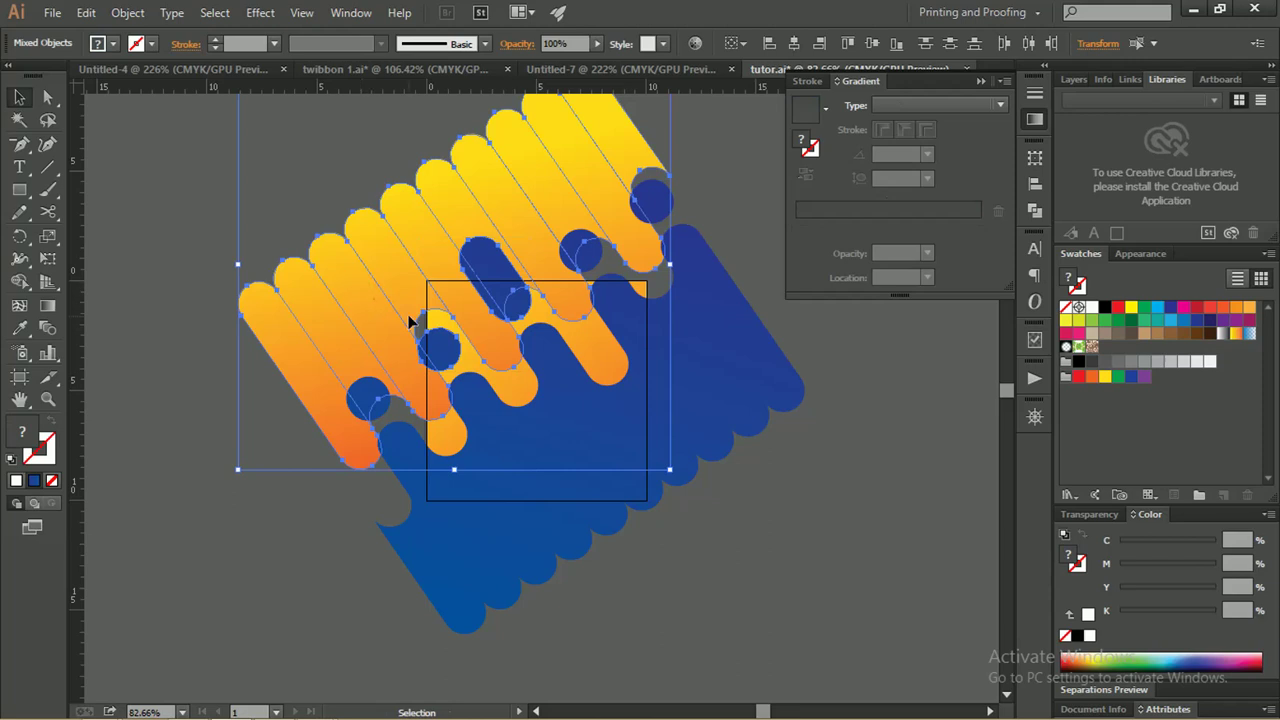
{"action": "key", "text": "a"}
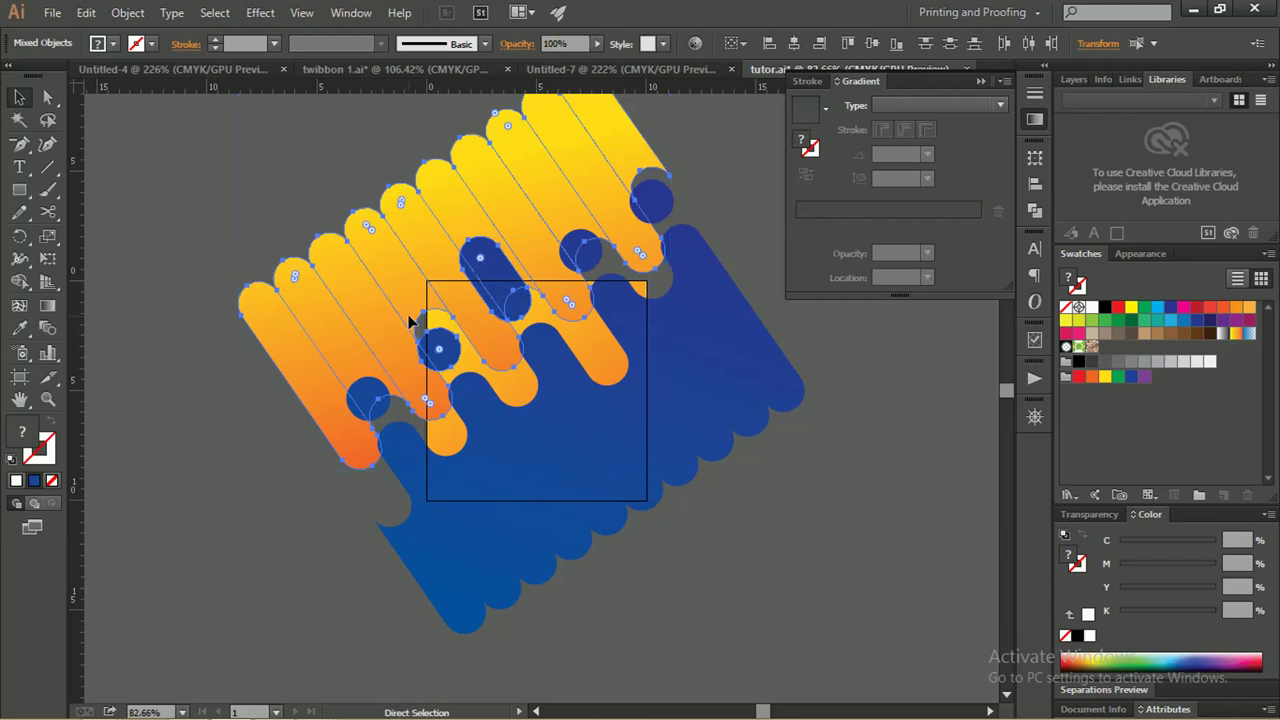
{"action": "key", "text": "v"}
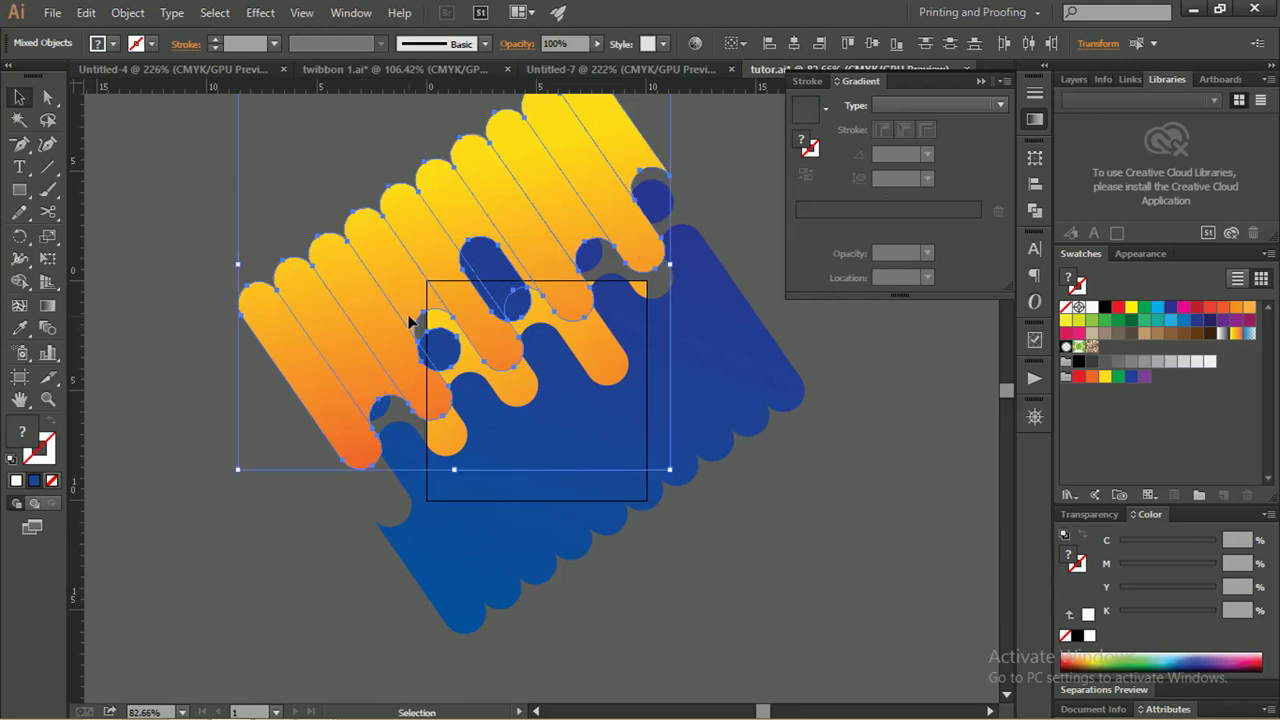
{"action": "left_click", "coordinate": [713, 588]}
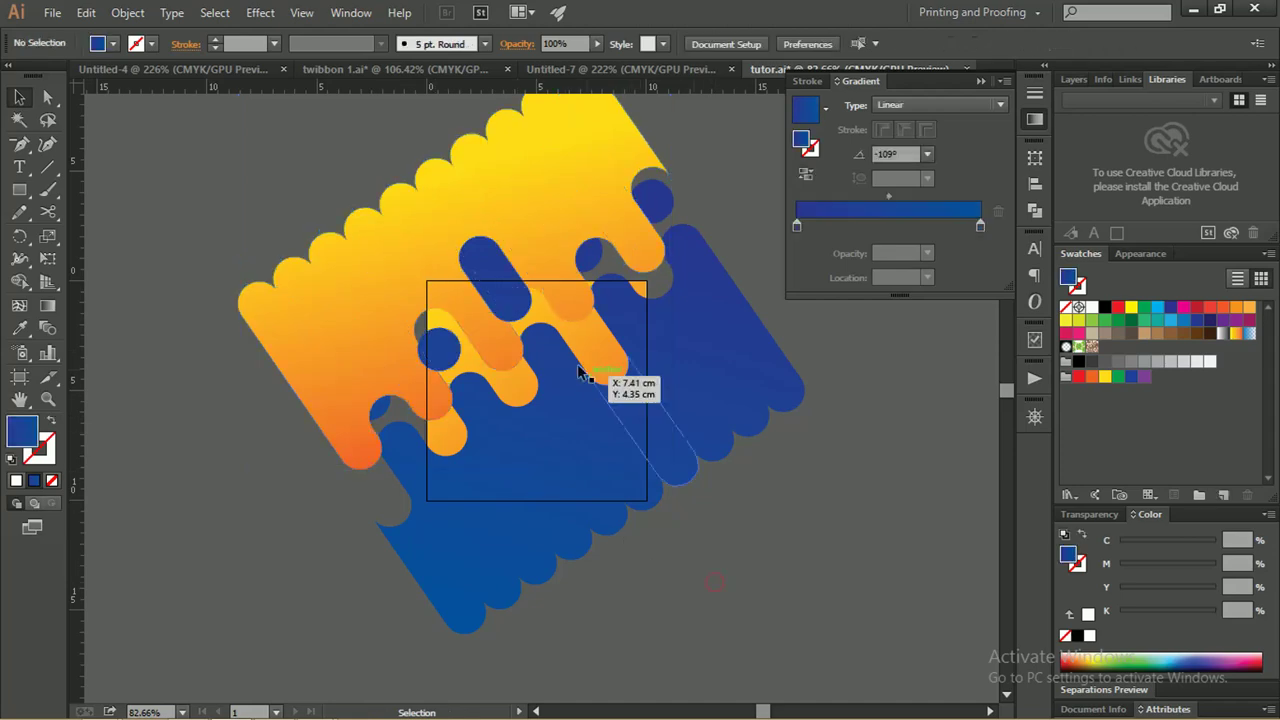
{"action": "left_click", "coordinate": [500, 296]}
{"action": "left_click_drag", "start_coordinate": [471, 286], "coordinate": [533, 335]}
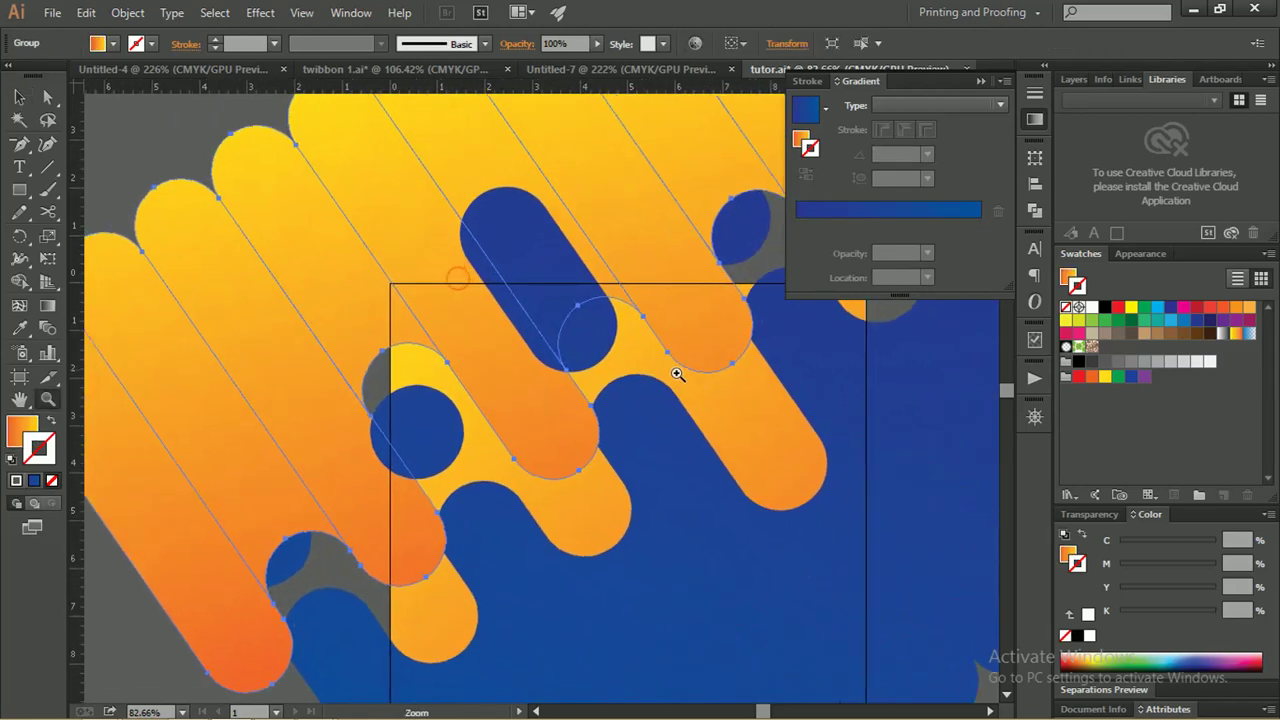
{"action": "left_click", "coordinate": [533, 335], "text": "alt"}
{"action": "key", "text": "v"}
{"action": "left_click", "coordinate": [790, 521]}
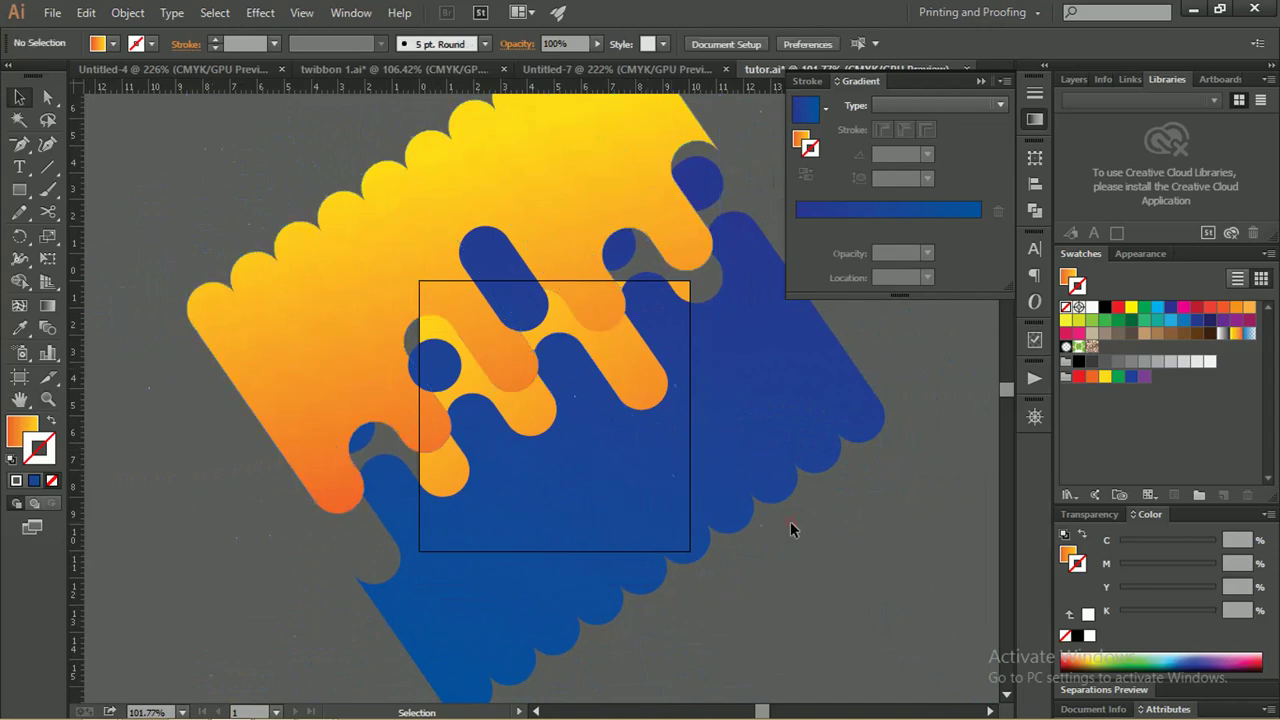
{"action": "key", "text": "ctrl+alt+0"}
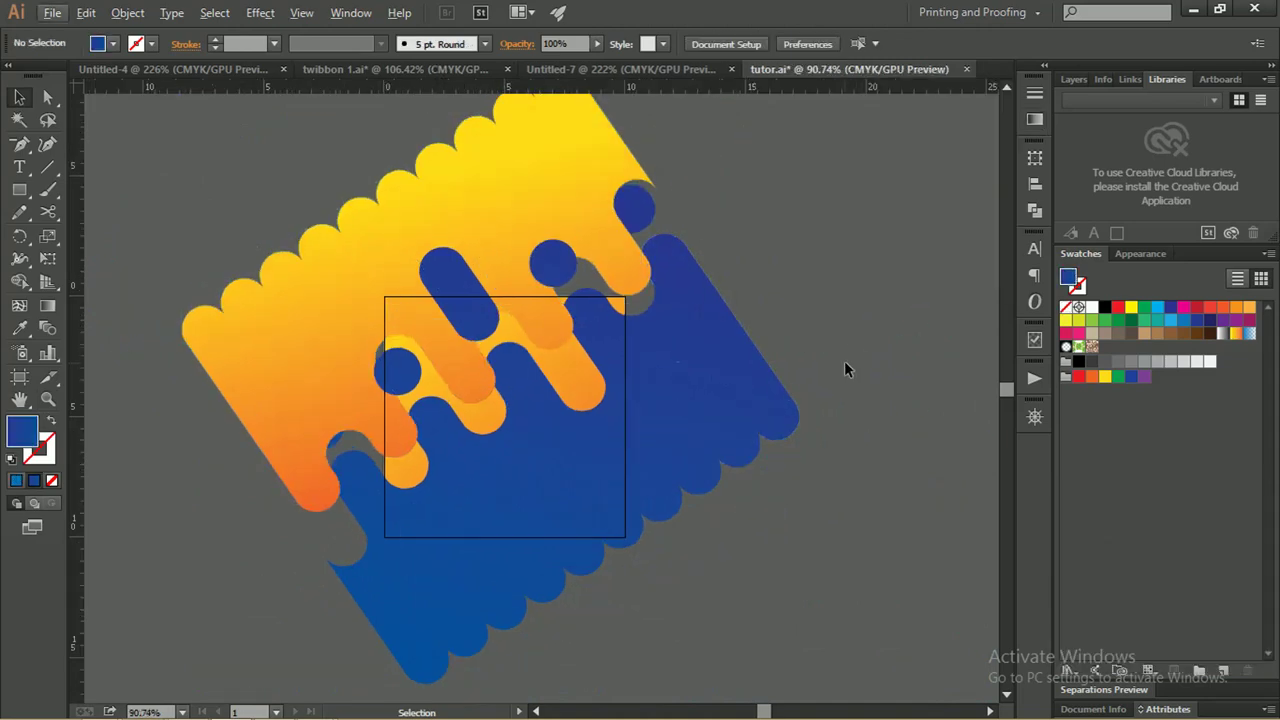
Lighten the blue stripes' right gradient stop to C 100, M 52, Y 5
{"action": "left_click", "coordinate": [660, 437], "text": "shift"}
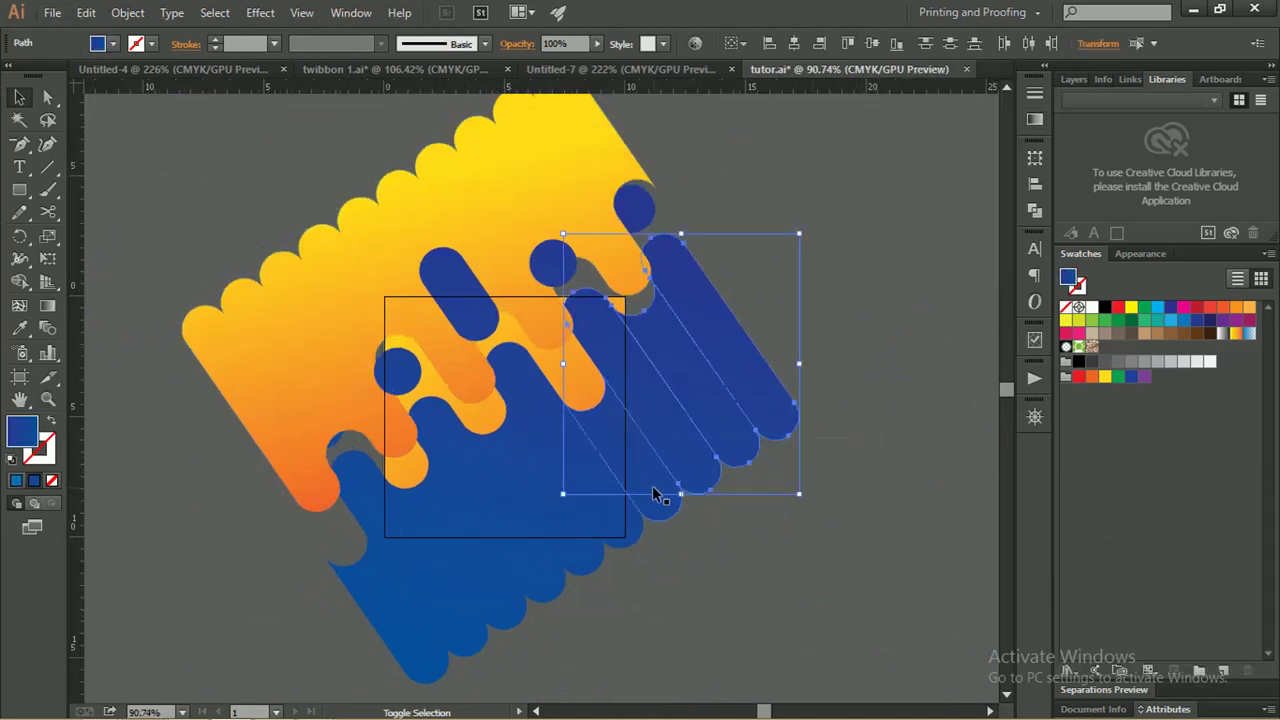
{"action": "left_click", "coordinate": [623, 508], "text": "shift"}
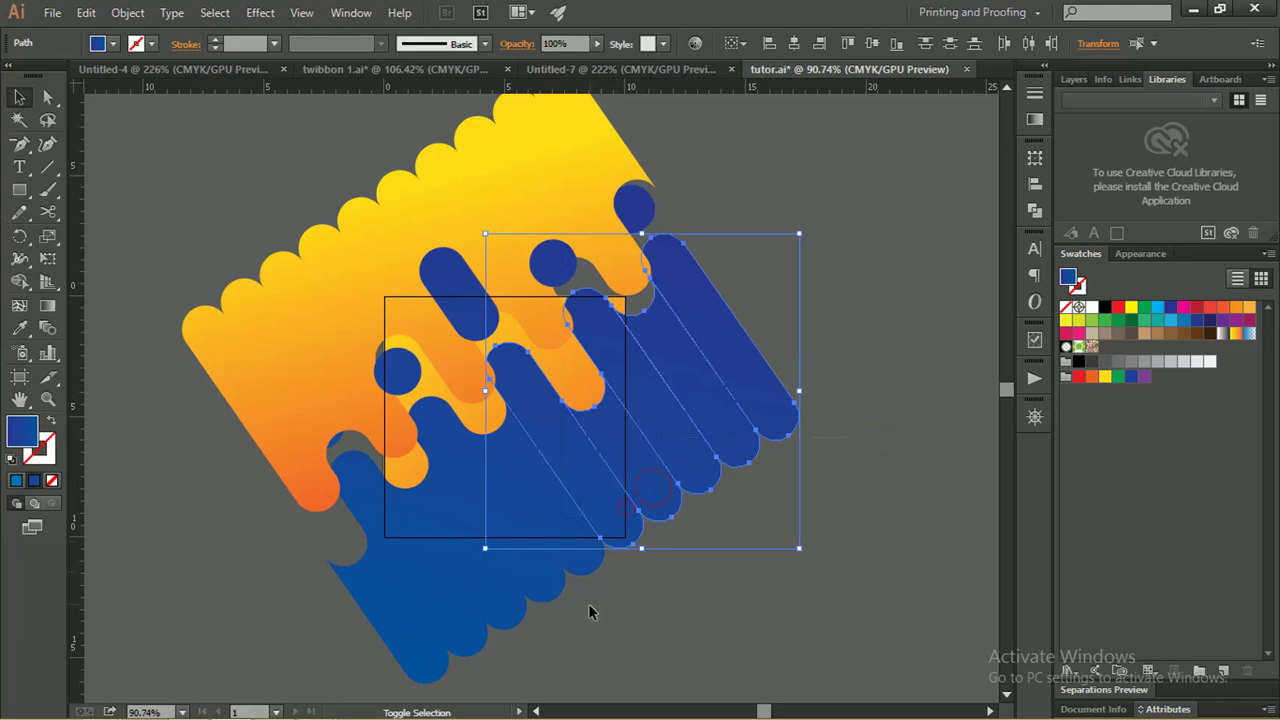
{"action": "left_click", "coordinate": [336, 588], "text": "shift"}
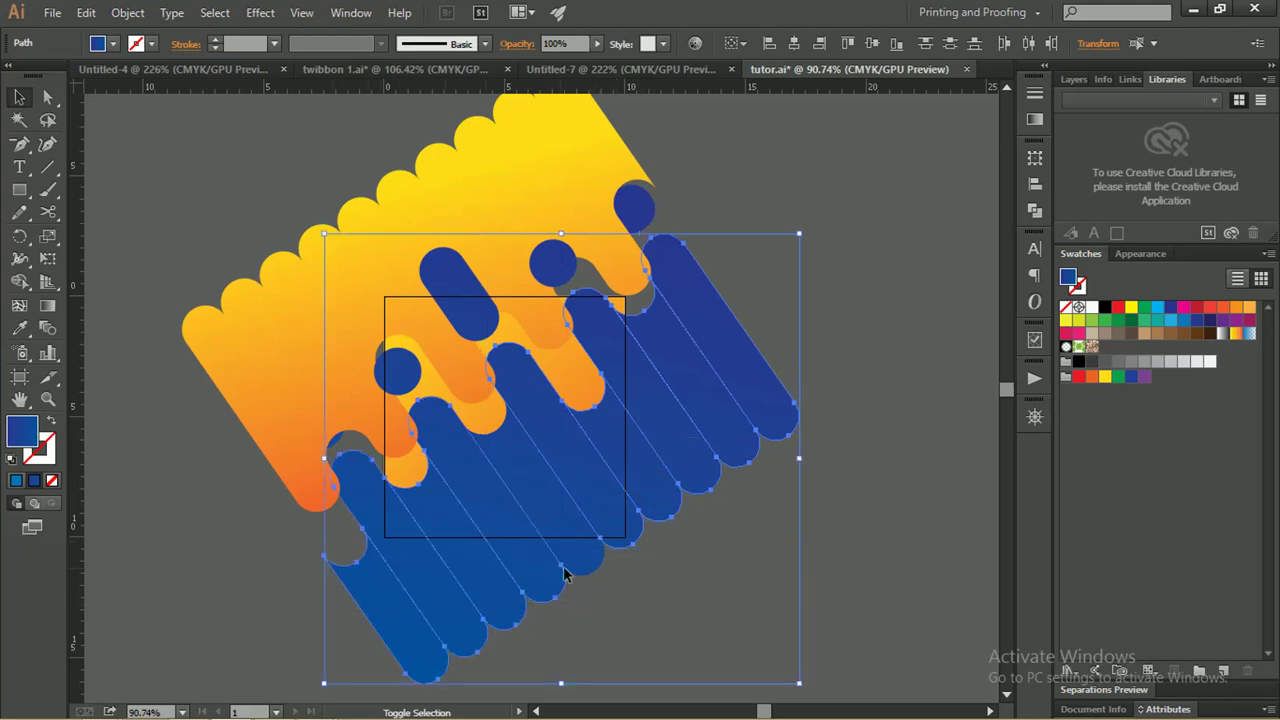
{"action": "left_click", "coordinate": [1035, 119]}
{"action": "double_click", "coordinate": [980, 227]}
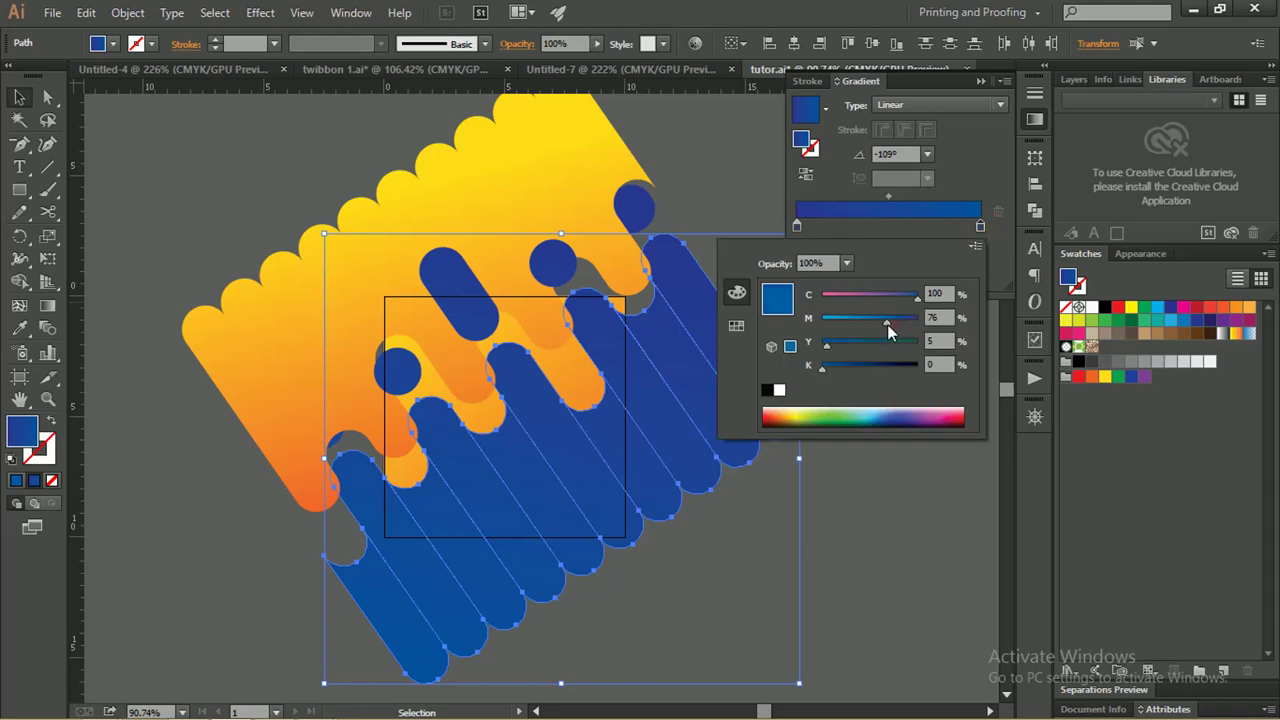
{"action": "left_click_drag", "start_coordinate": [890, 325], "coordinate": [872, 325]}
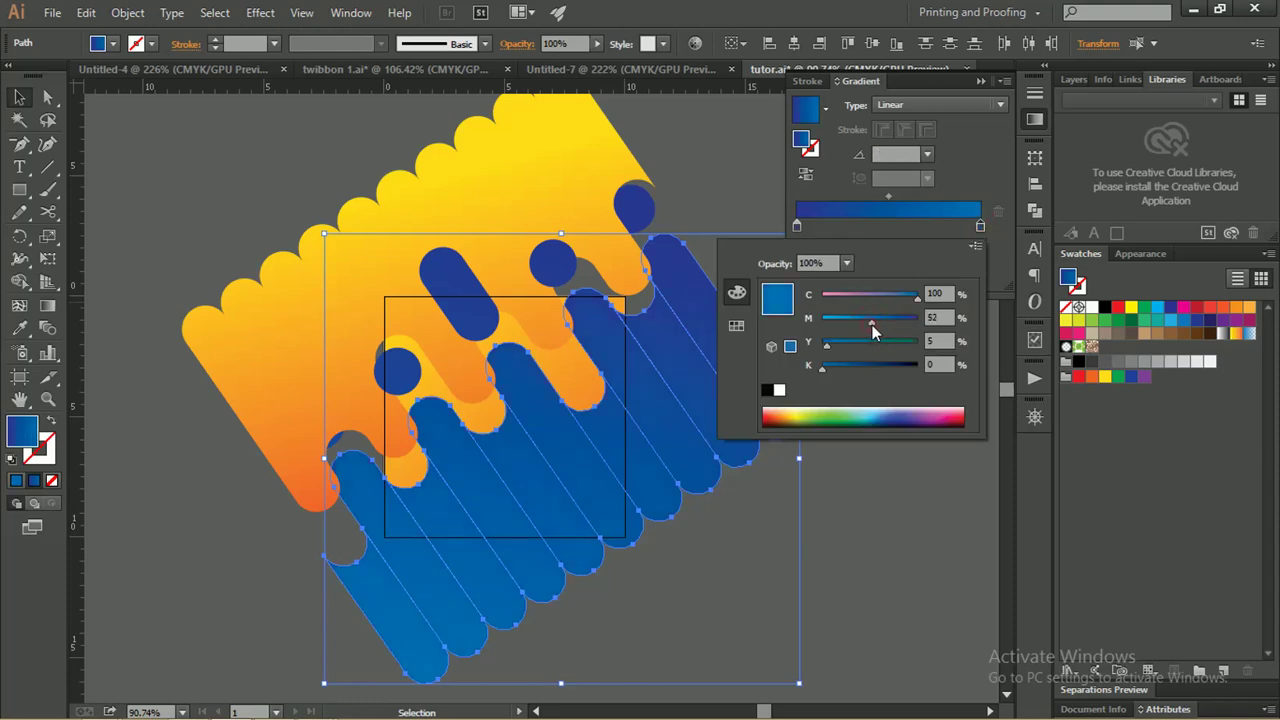
{"action": "left_click", "coordinate": [19, 97]}
Deselect the artwork and collapse the Gradient panel
{"action": "key", "text": "z"}
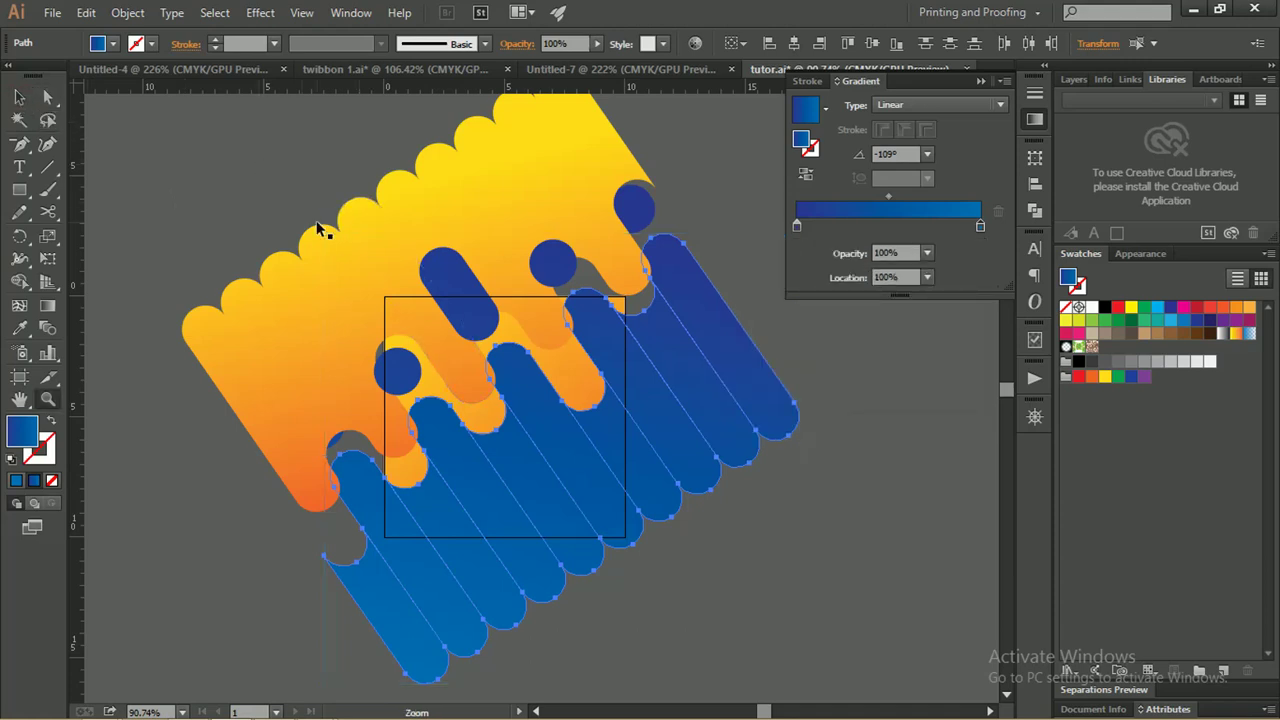
{"action": "left_click_drag", "start_coordinate": [335, 204], "coordinate": [279, 226]}
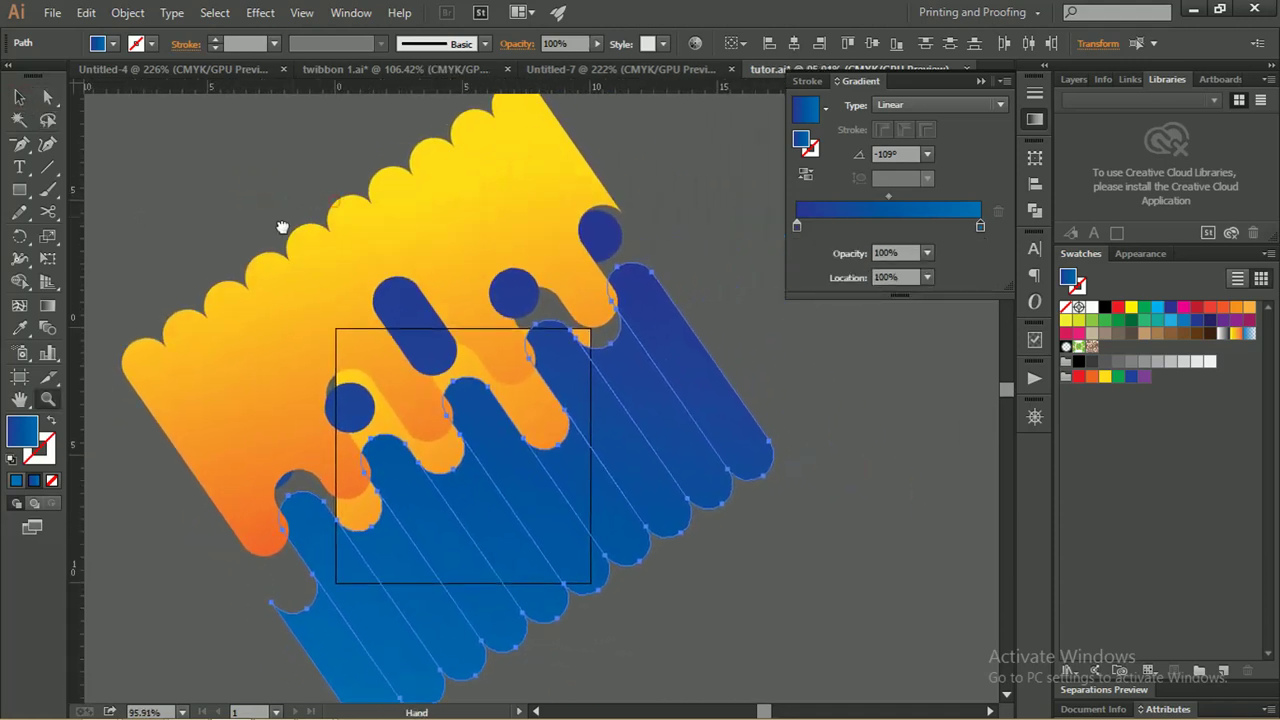
{"action": "key", "text": "v"}
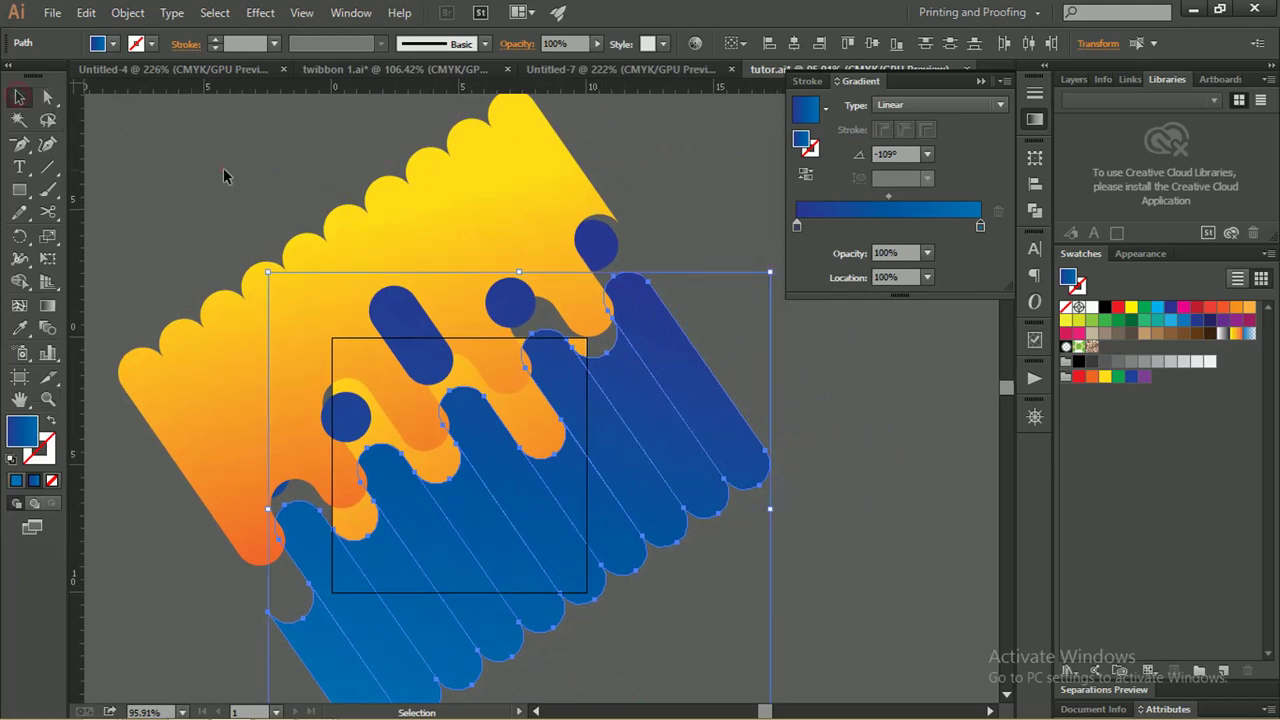
{"action": "left_click", "coordinate": [223, 167]}
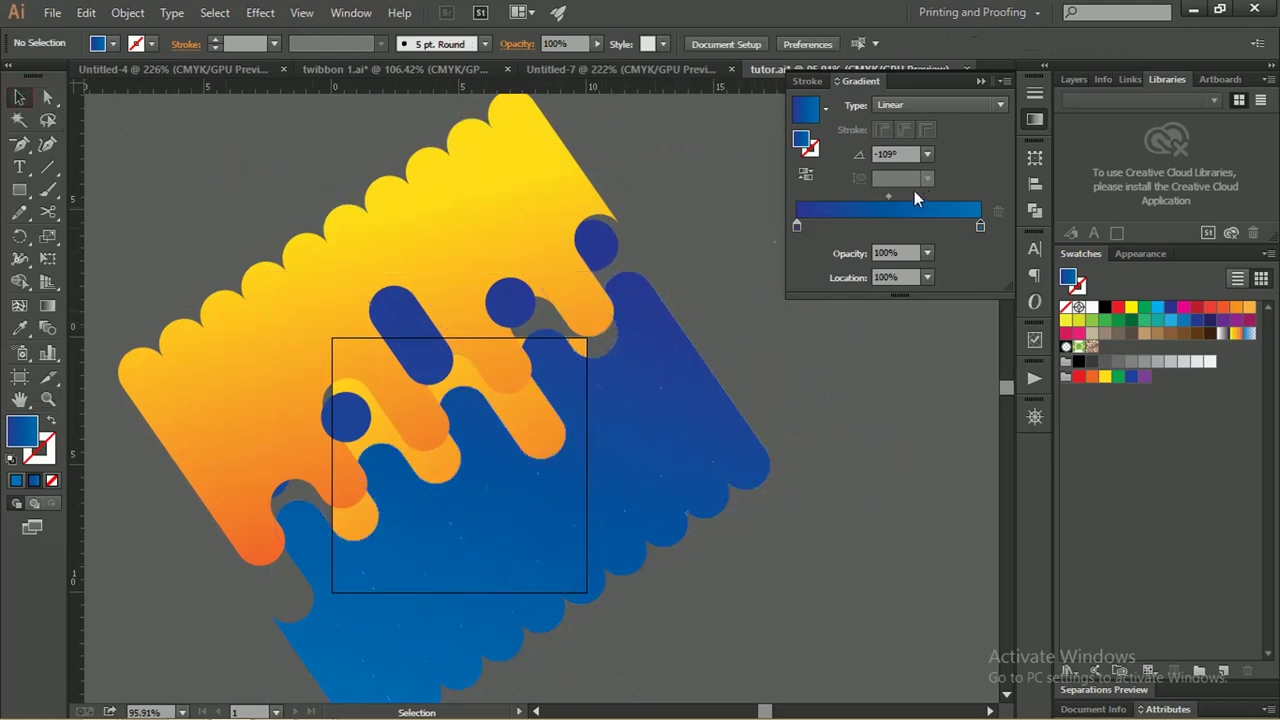
{"action": "left_click", "coordinate": [979, 81]}
{"action": "scroll", "coordinate": [755, 260], "scroll_direction": "down", "scroll_amount": 4}
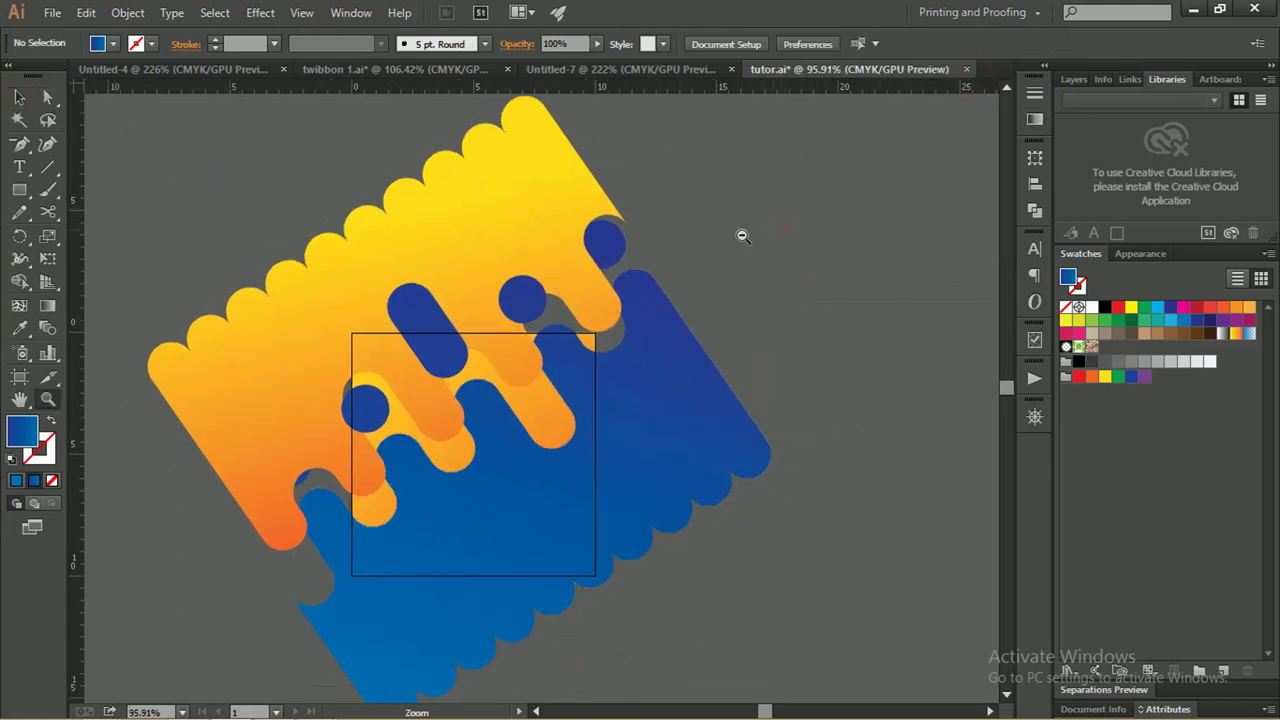
Copy the gradient square and paste it in front of the pill pattern
{"action": "left_click", "coordinate": [566, 350]}
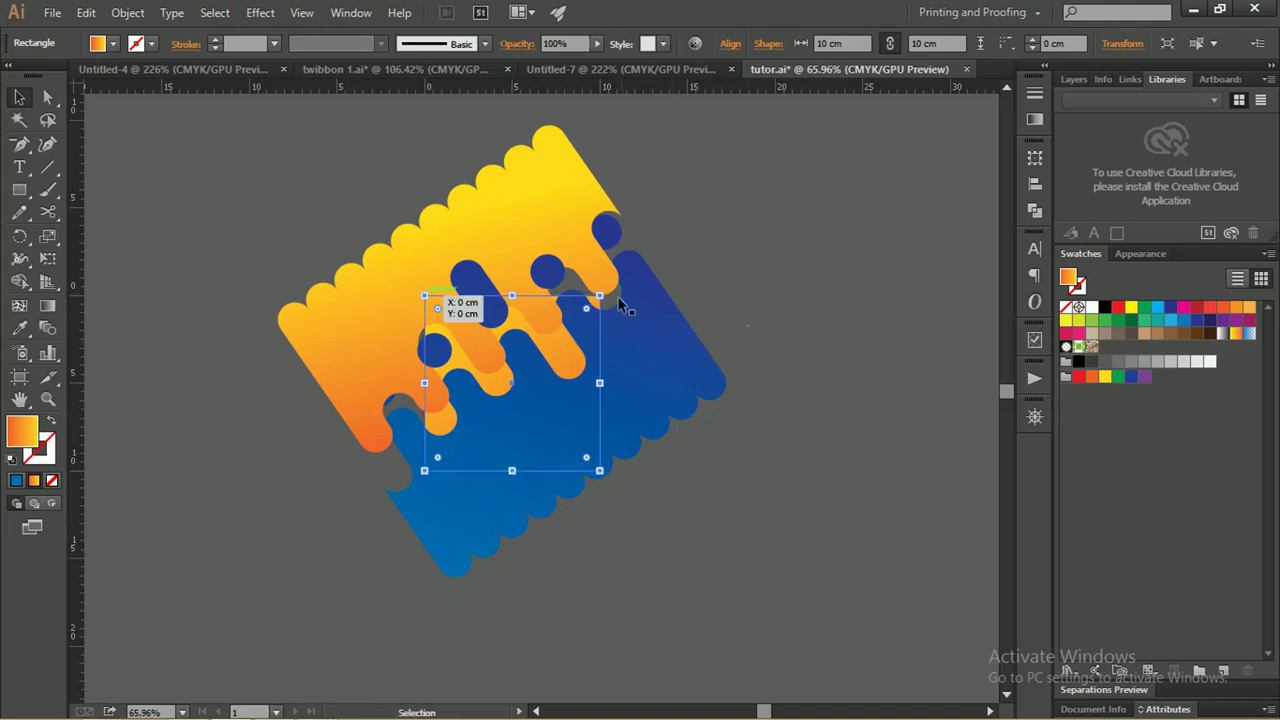
{"action": "key", "text": "ctrl+shift+b"}
{"action": "left_click_drag", "start_coordinate": [822, 505], "coordinate": [271, 148]}
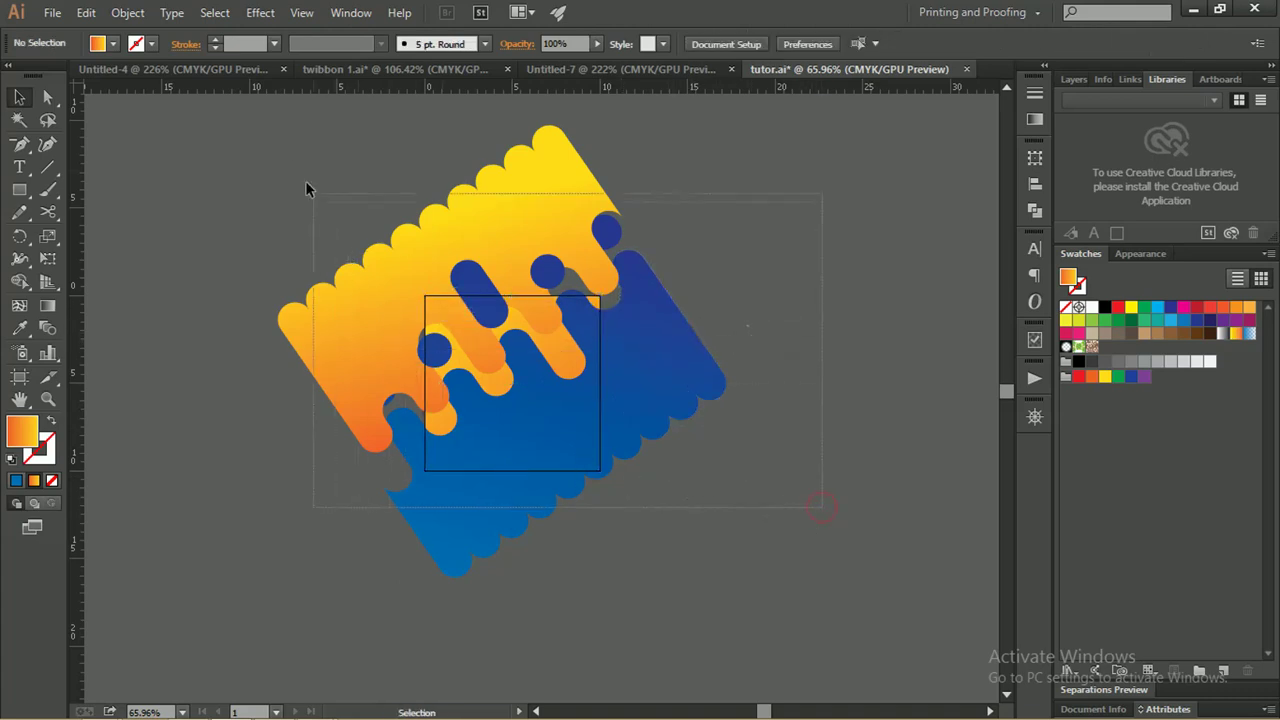
{"action": "key", "text": "a"}
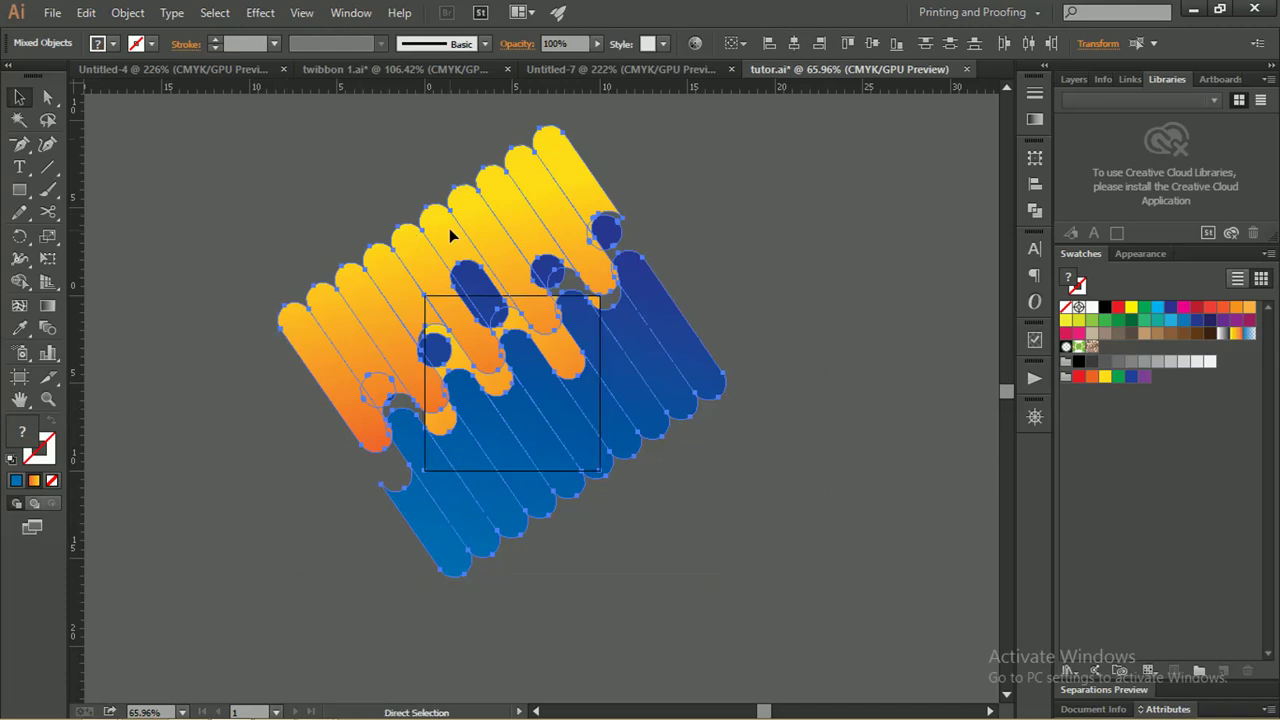
{"action": "key", "text": "v"}
{"action": "left_click", "coordinate": [783, 299]}
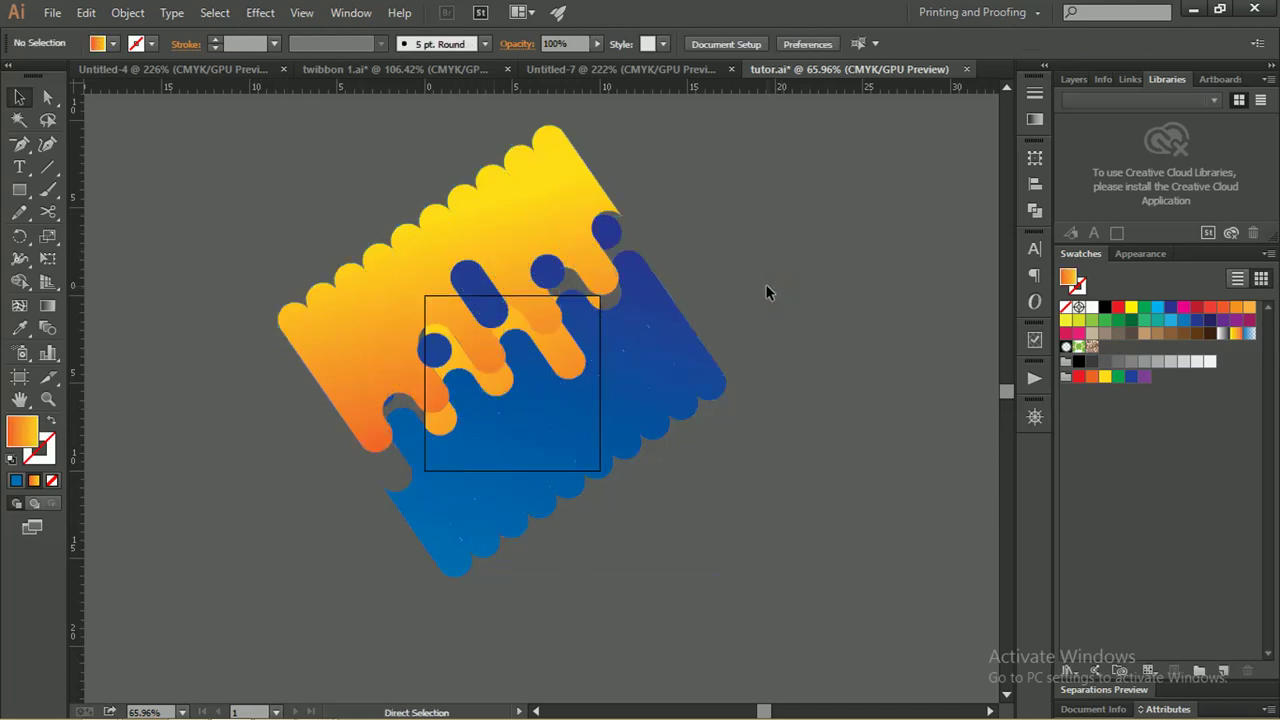
{"action": "key", "text": "ctrl+z"}
Select the front square copy together with the pill pattern for clipping
{"action": "key", "text": "z"}
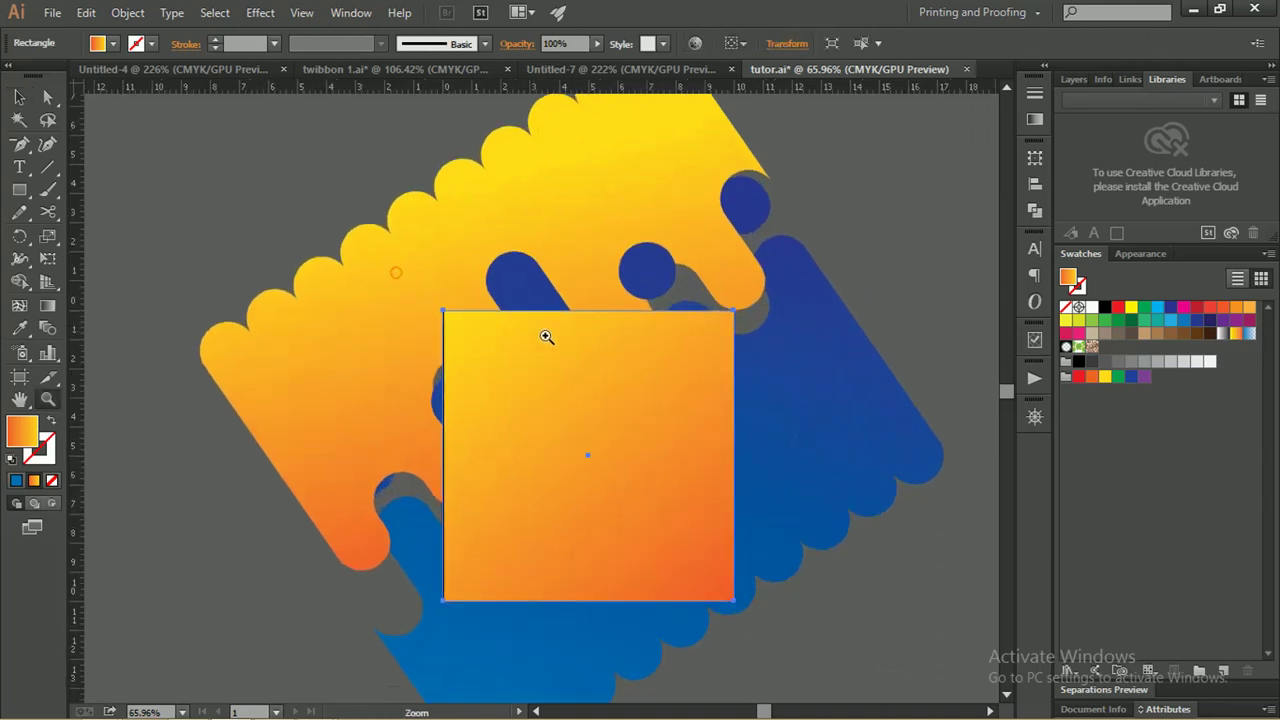
{"action": "left_click_drag", "start_coordinate": [395, 272], "coordinate": [586, 320]}
{"action": "key", "text": "v"}
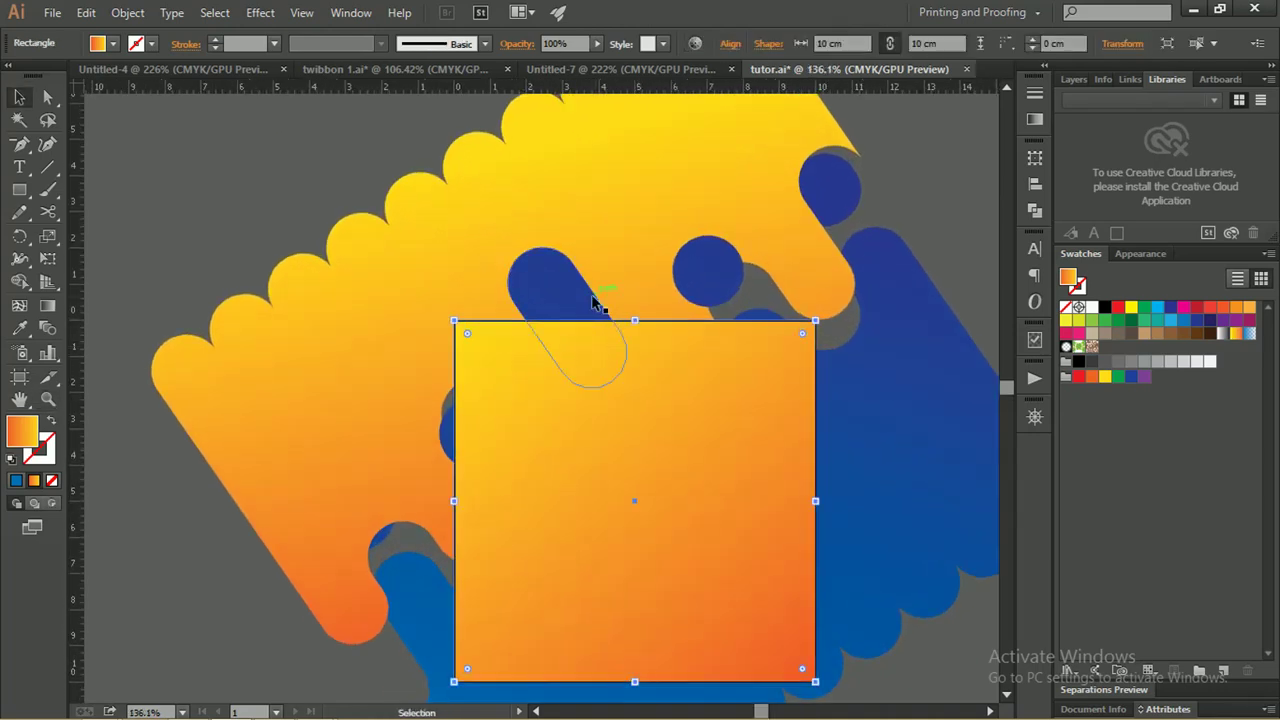
{"action": "left_click", "coordinate": [596, 237], "text": "shift"}
{"action": "right_click", "coordinate": [596, 237]}
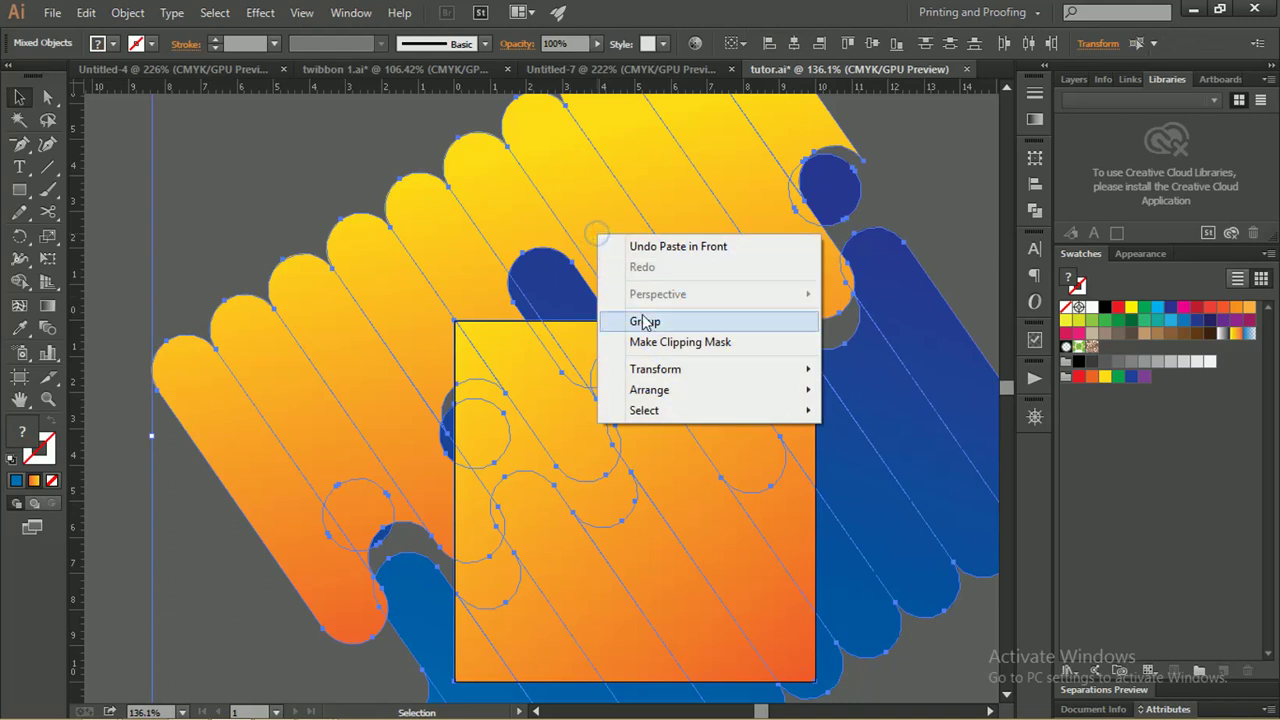
Apply Make Clipping Mask so the square trims the pill pattern, then zoom out to view it
{"action": "left_click", "coordinate": [650, 326]}
{"action": "left_click", "coordinate": [650, 335], "text": "shift"}
{"action": "right_click", "coordinate": [627, 254]}
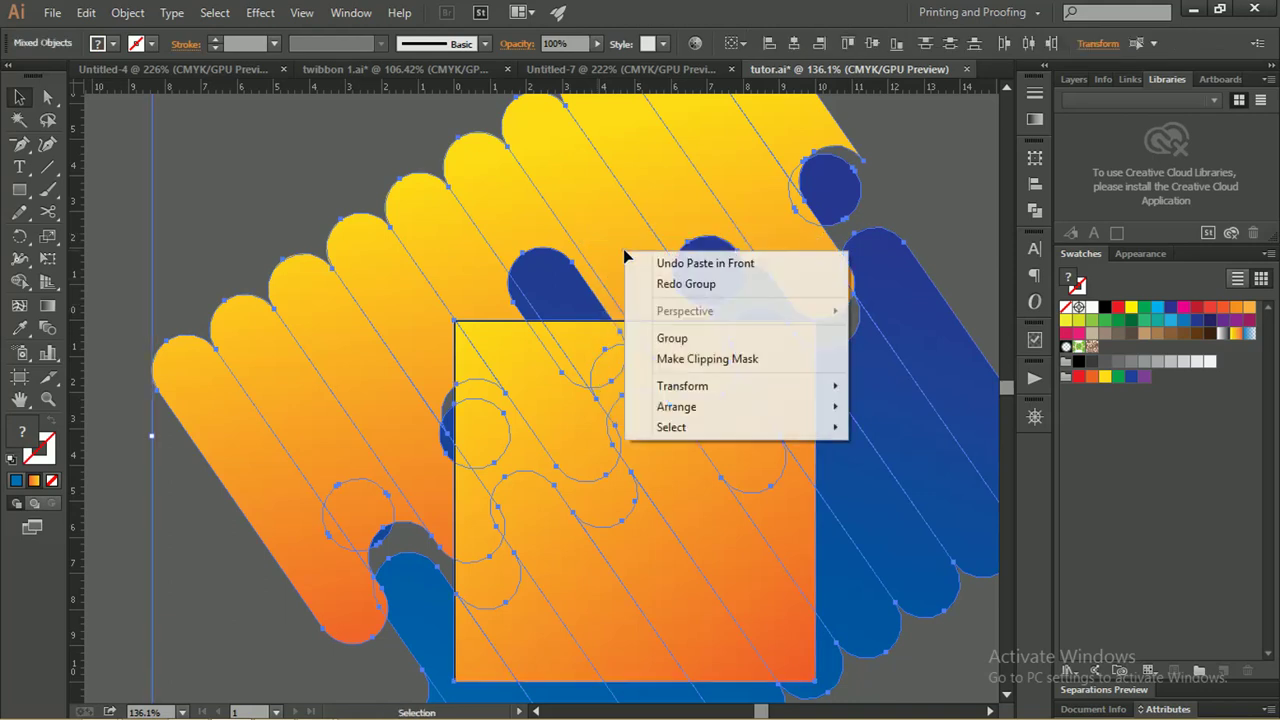
{"action": "left_click", "coordinate": [680, 358]}
{"action": "key", "text": "z"}
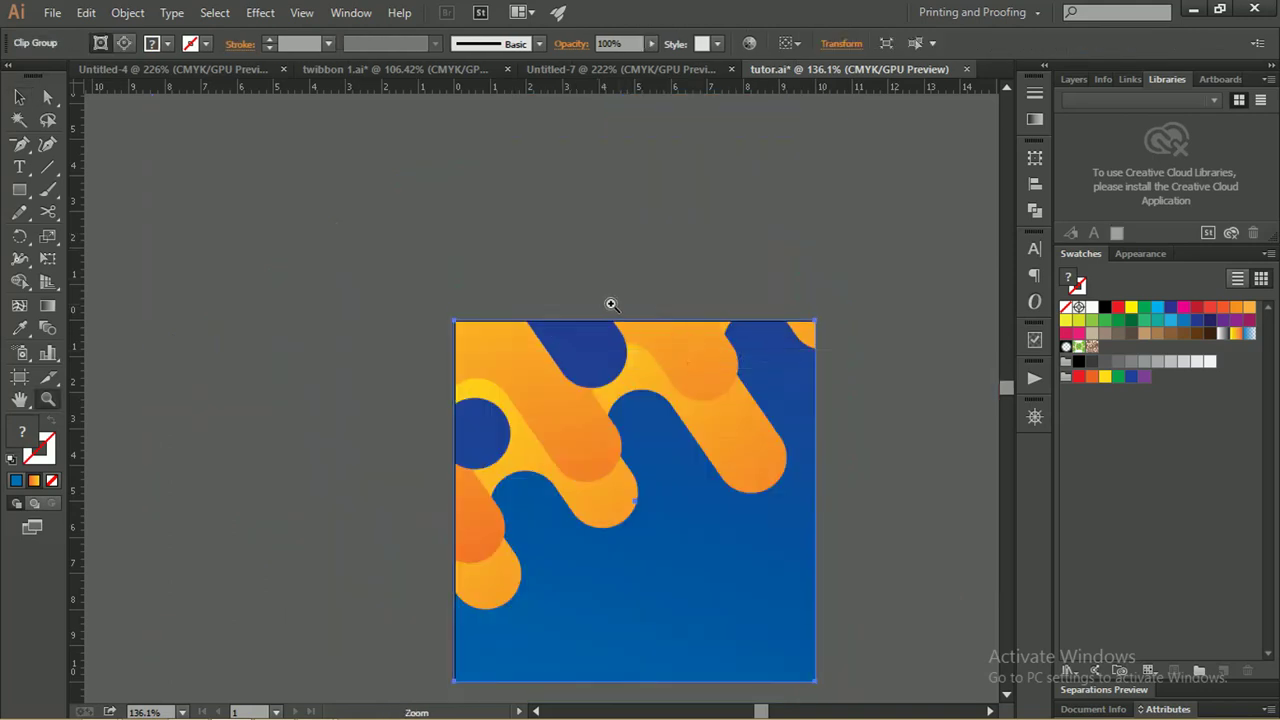
{"action": "left_click", "coordinate": [657, 320]}
{"action": "left_click", "coordinate": [565, 300], "text": "alt"}
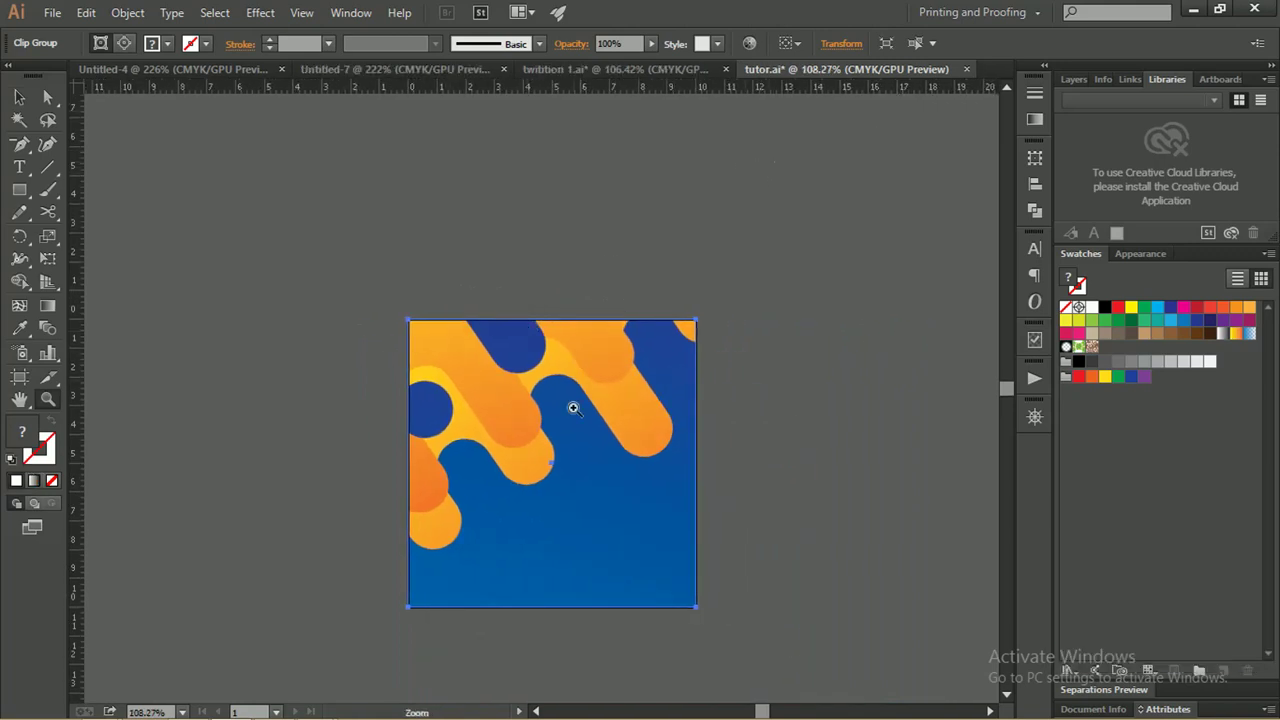
{"action": "key", "text": "l"}
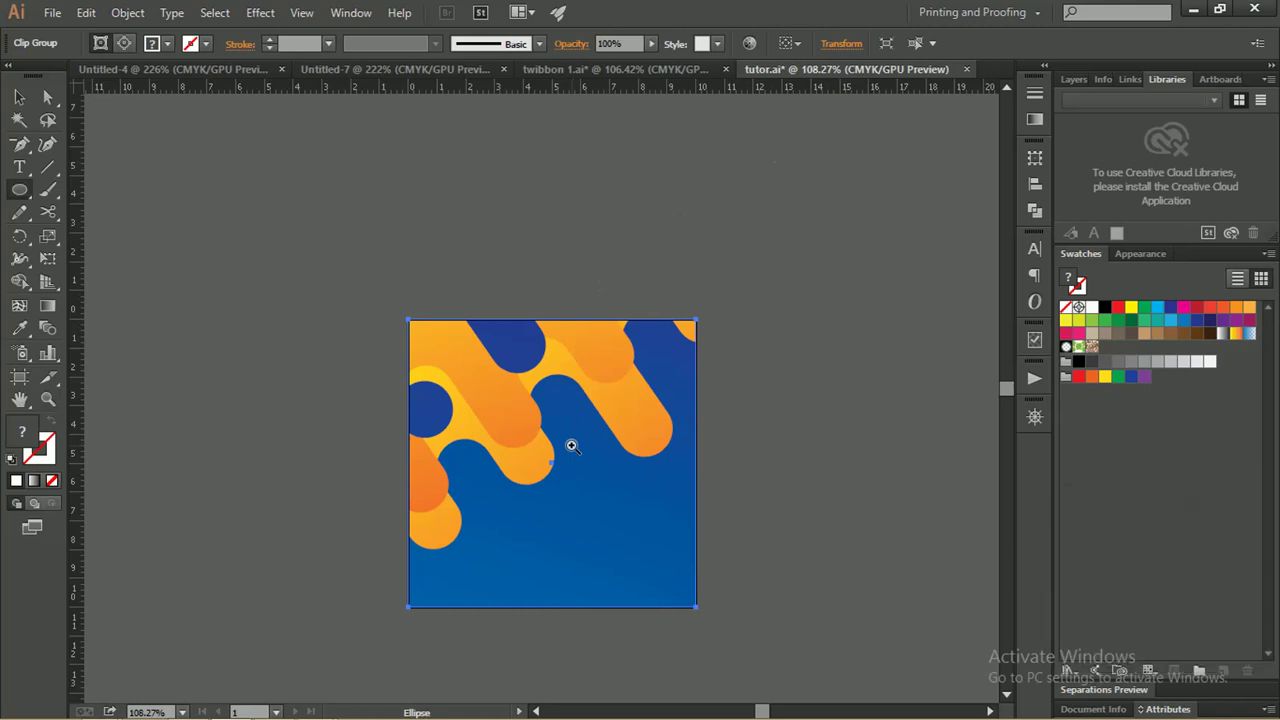
Draw a white circle with no outline over the square's centre
{"action": "left_click_drag", "start_coordinate": [564, 476], "coordinate": [618, 540]}
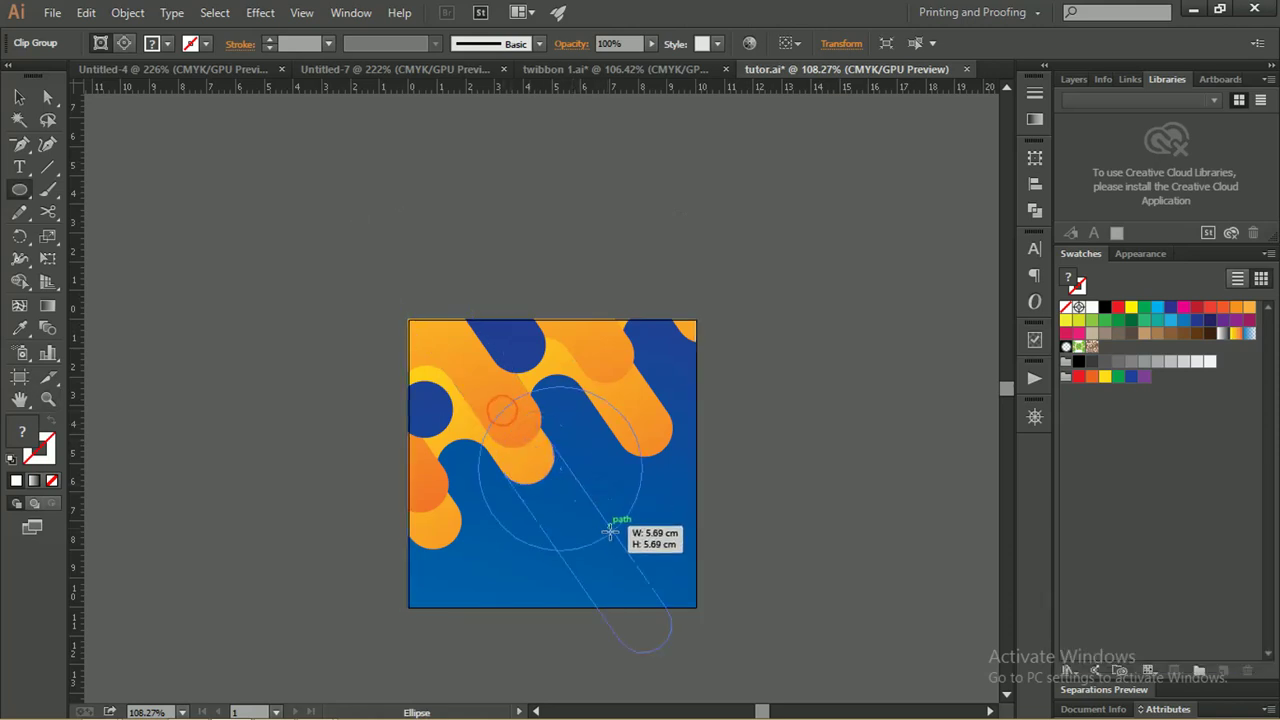
{"action": "left_click", "coordinate": [19, 97]}
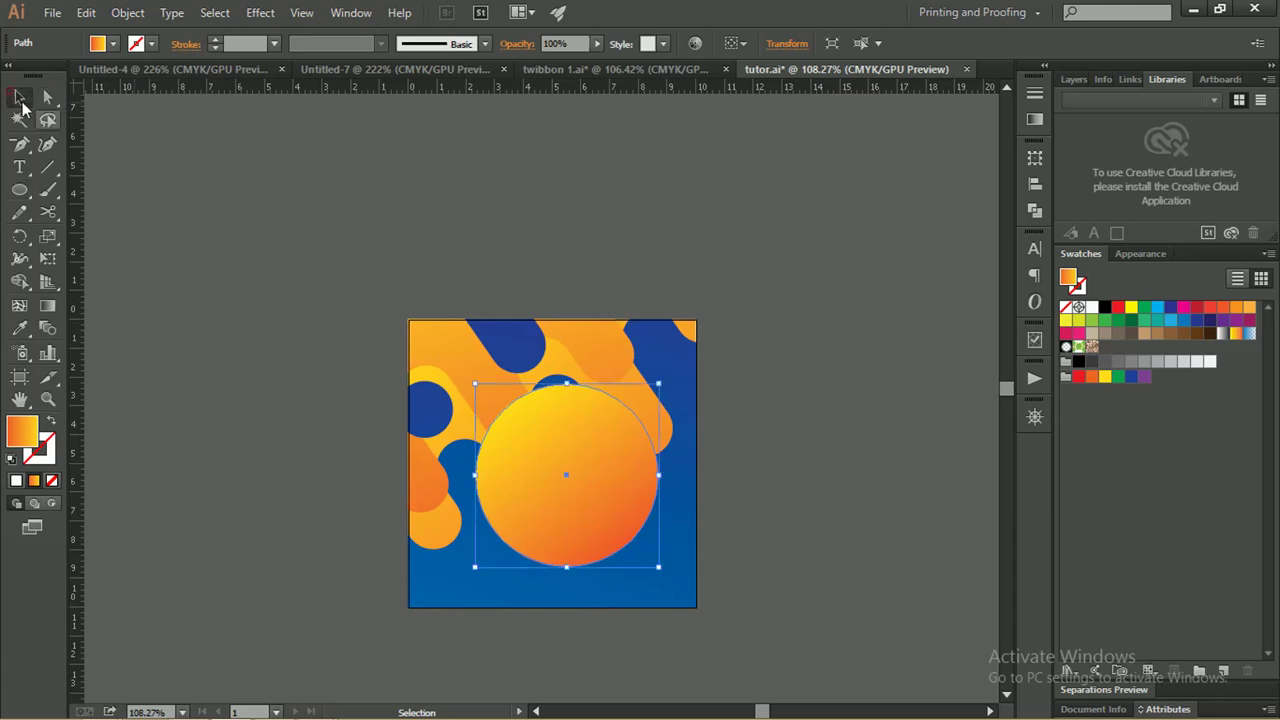
{"action": "left_click_drag", "start_coordinate": [536, 438], "coordinate": [508, 432]}
{"action": "key", "text": "d"}
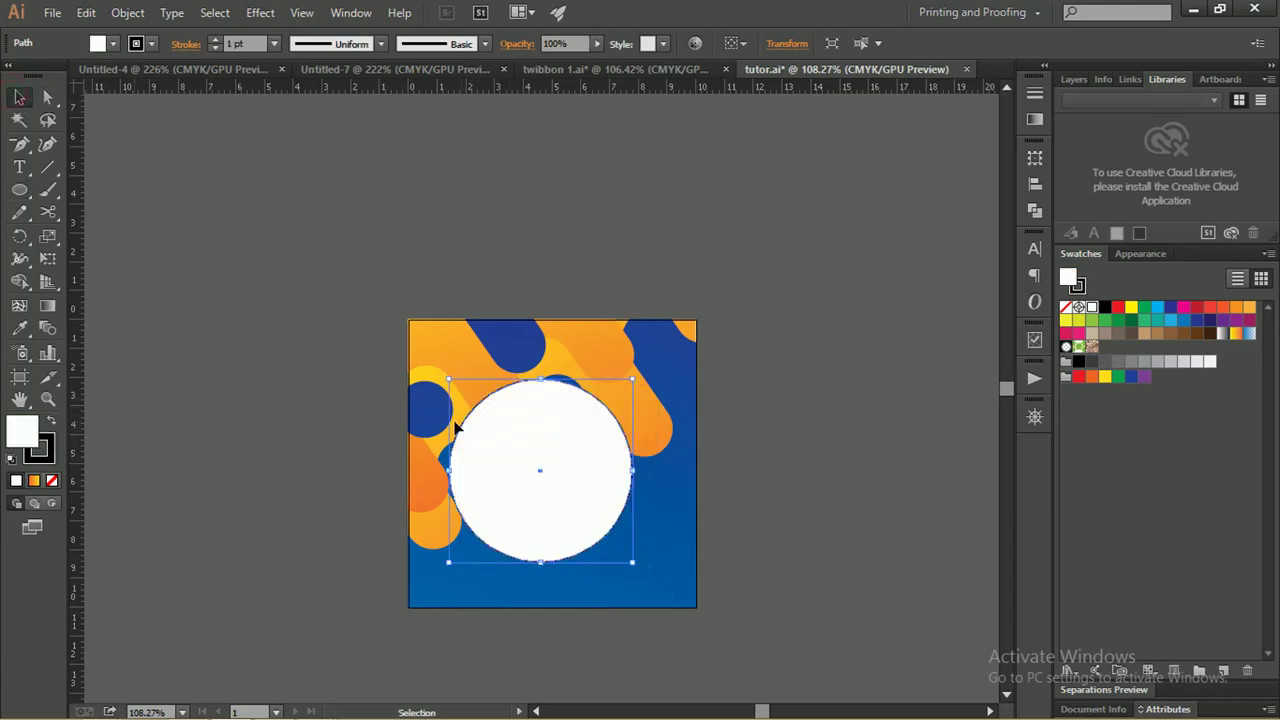
{"action": "left_click", "coordinate": [49, 444]}
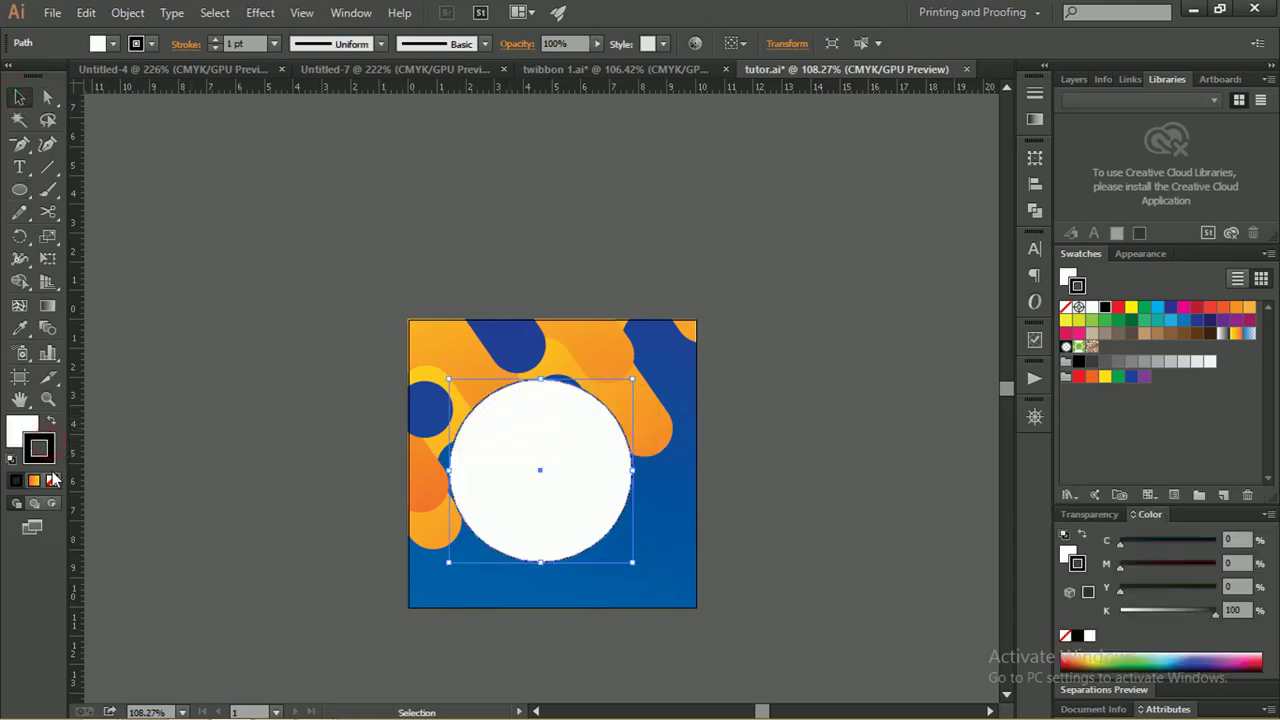
{"action": "left_click", "coordinate": [52, 480]}
{"action": "key", "text": "z"}
{"action": "left_click", "coordinate": [537, 421]}
Paste a copy of the circle in front and shrink it to about 6.12 cm wide
{"action": "key", "text": "v"}
{"action": "left_click_drag", "start_coordinate": [623, 457], "coordinate": [491, 370]}
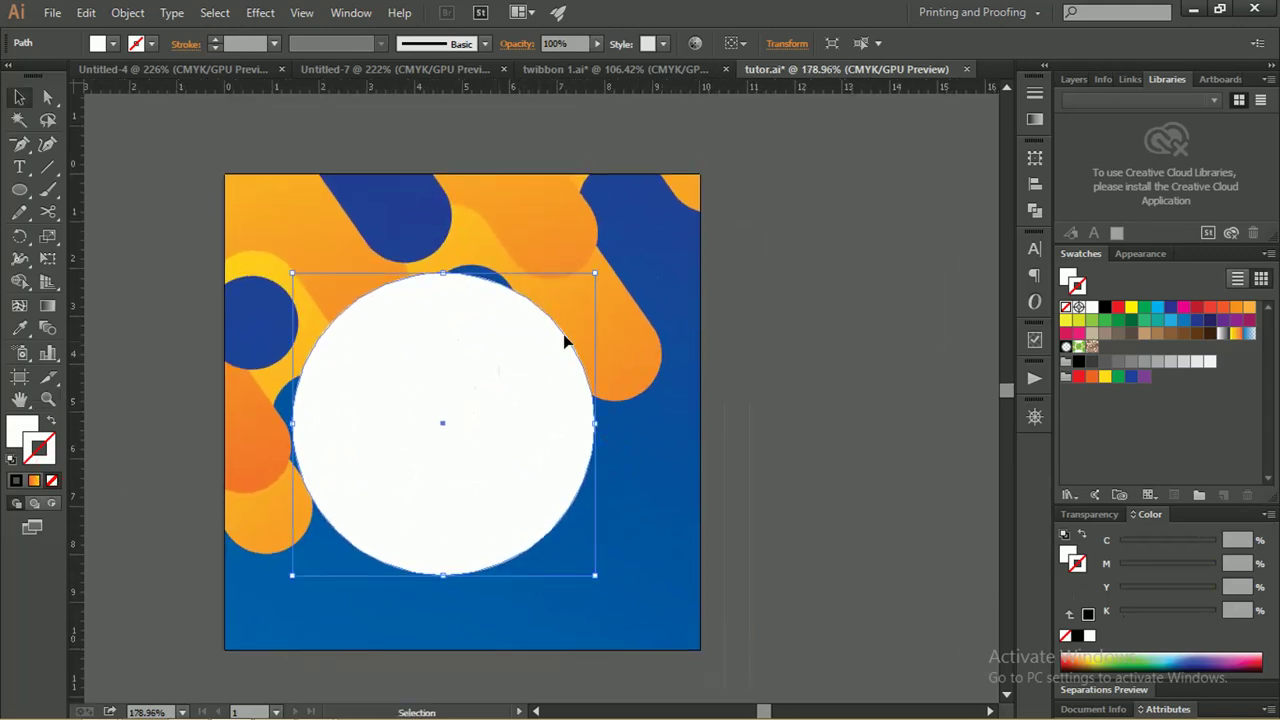
{"action": "key", "text": "a"}
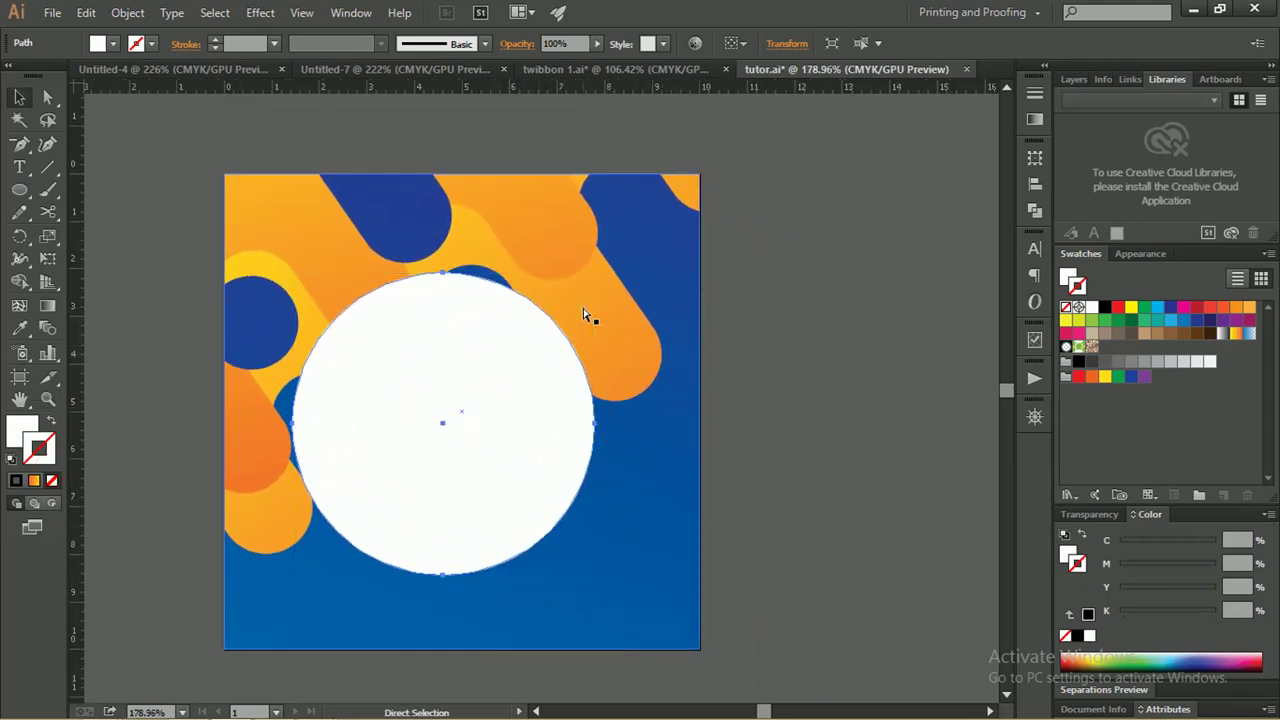
{"action": "key", "text": "v"}
{"action": "left_click_drag", "start_coordinate": [592, 276], "coordinate": [617, 241]}
Fill the smaller circle light grey E2E2E2 and group it with the white ring
{"action": "double_click", "coordinate": [22, 427]}
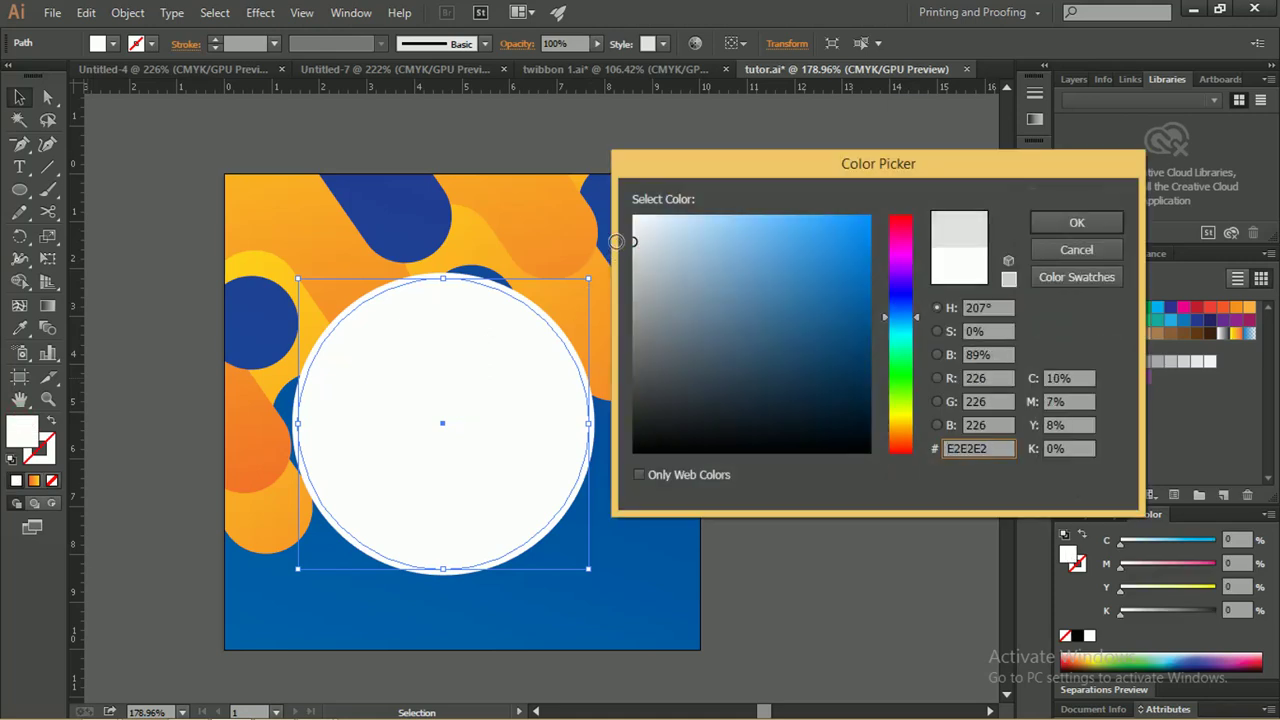
{"action": "left_click", "coordinate": [1071, 226]}
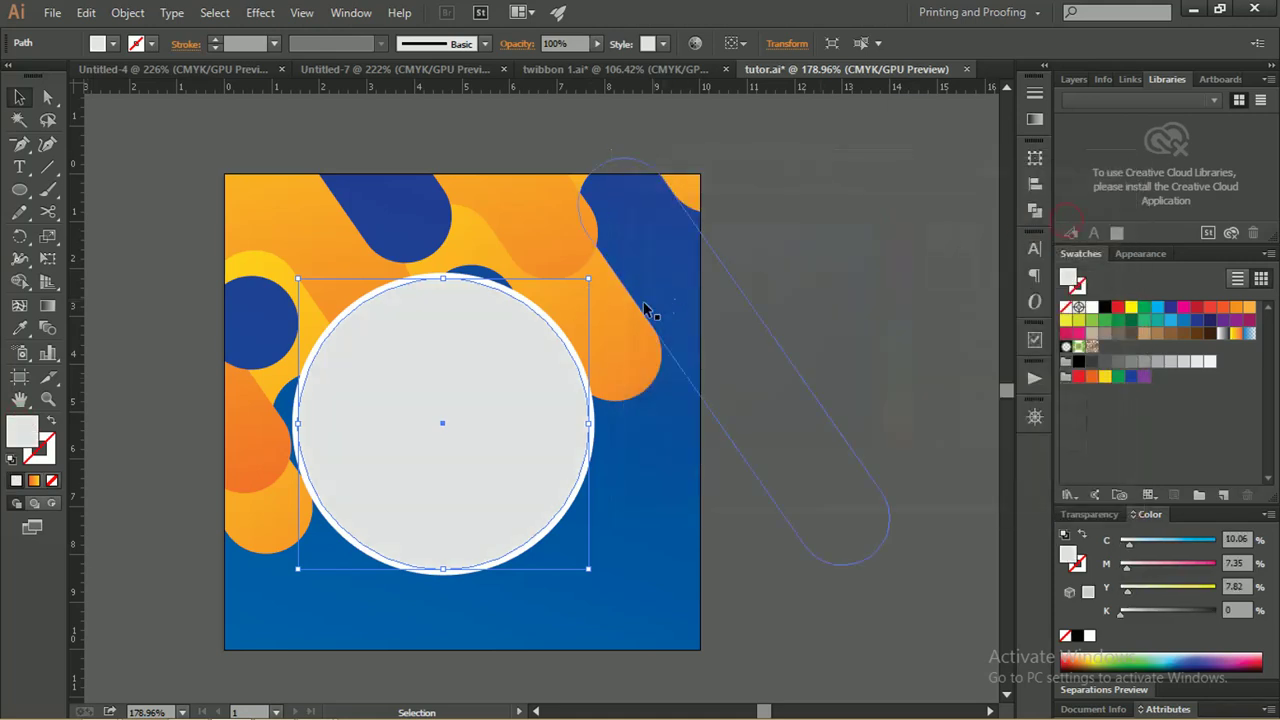
{"action": "left_click_drag", "start_coordinate": [429, 309], "coordinate": [494, 329]}
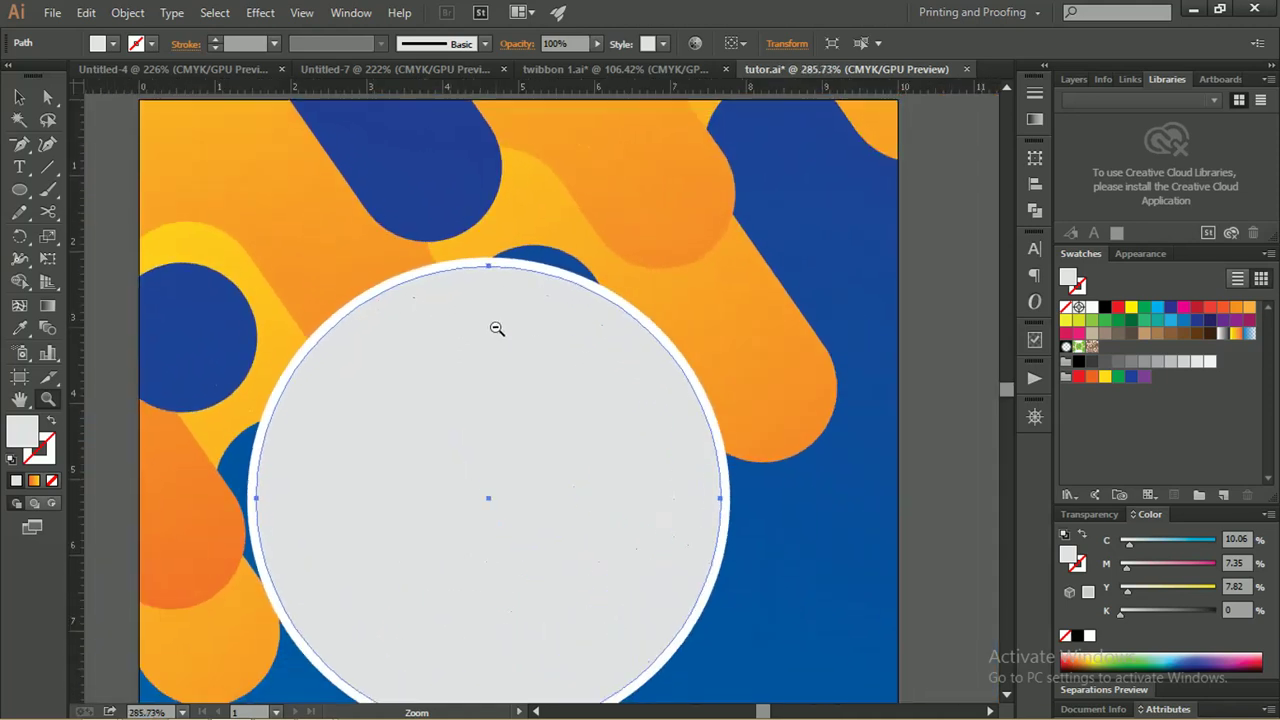
{"action": "left_click", "coordinate": [561, 272], "text": "shift"}
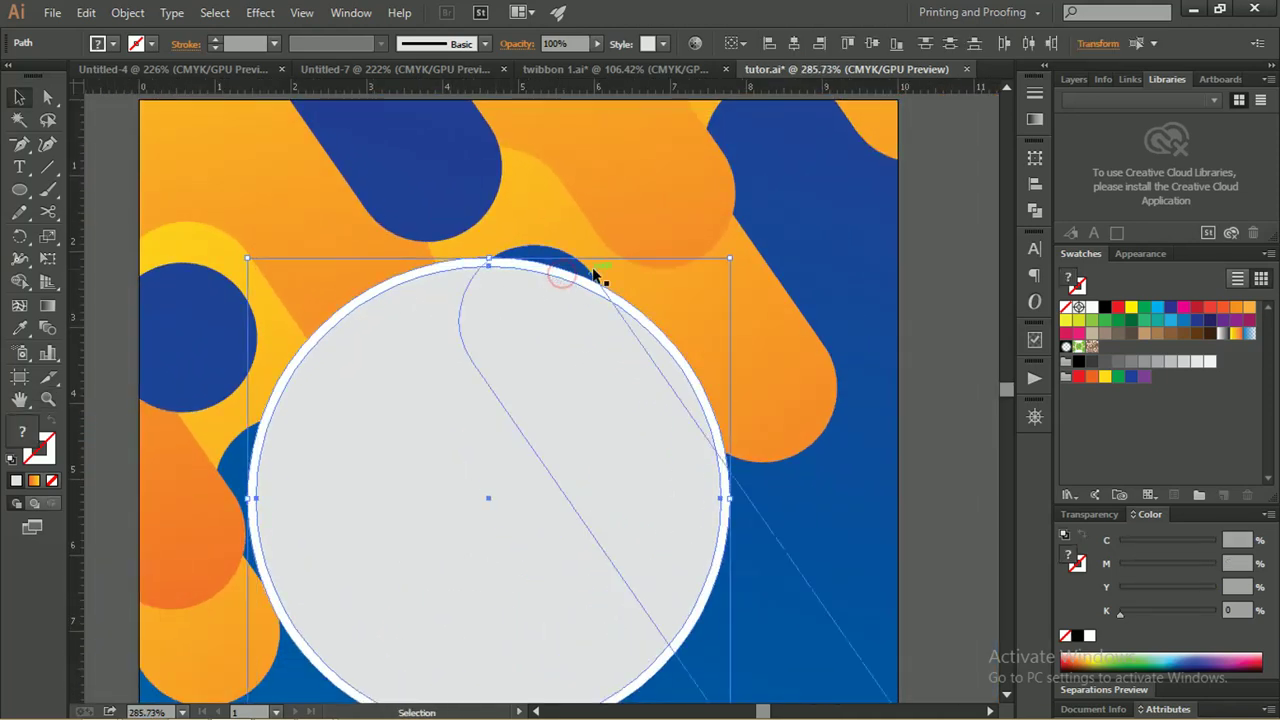
{"action": "key", "text": "ctrl+g"}
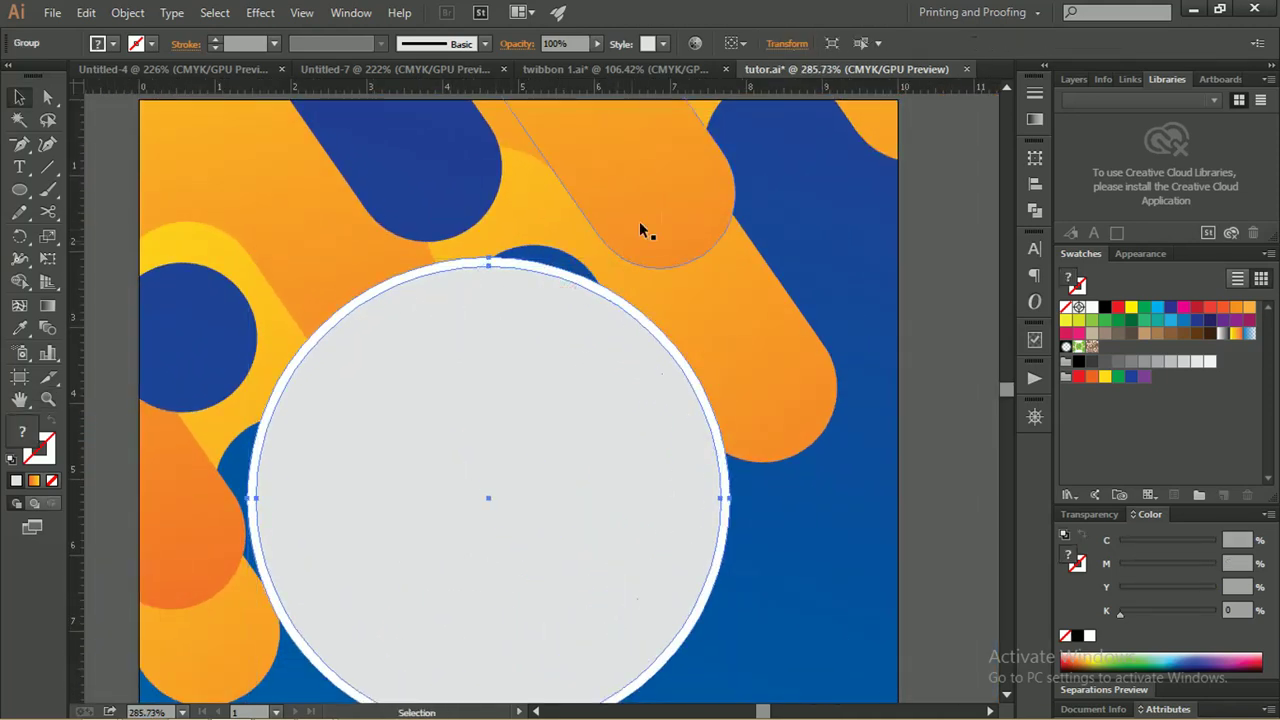
Centre the circle group horizontally and vertically on the artboard, then zoom out
{"action": "left_click", "coordinate": [745, 44]}
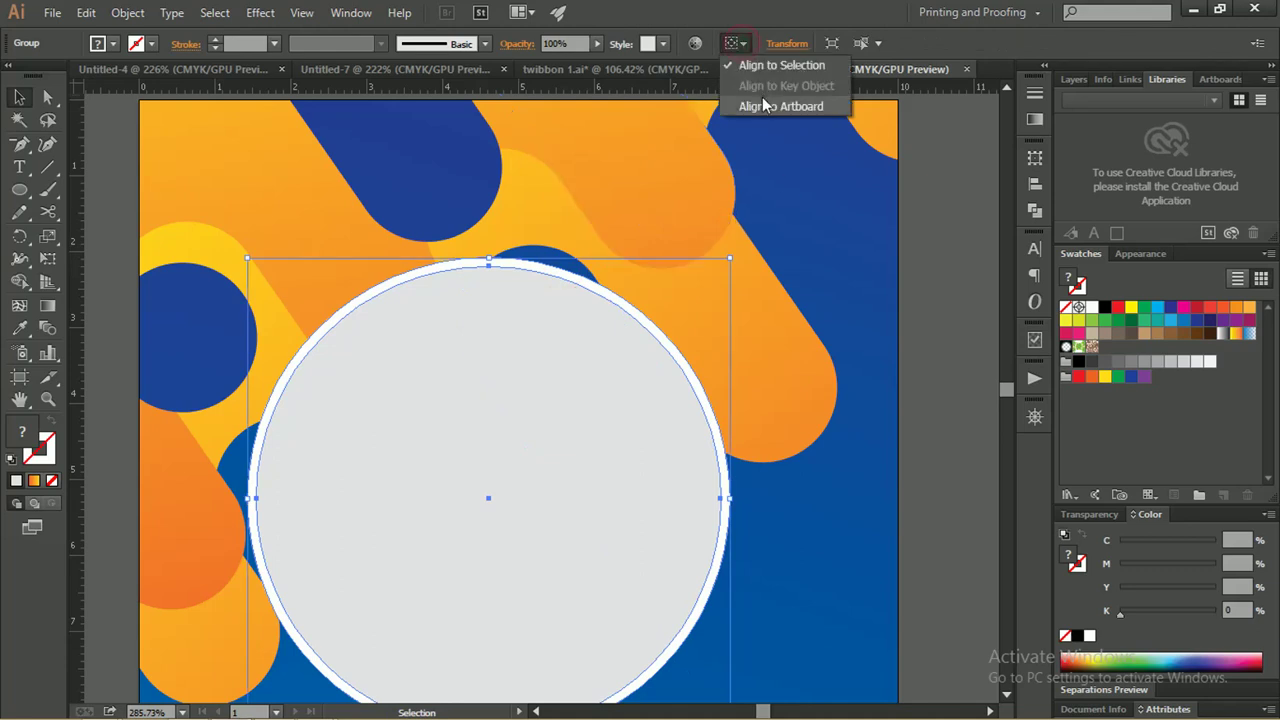
{"action": "left_click", "coordinate": [765, 106]}
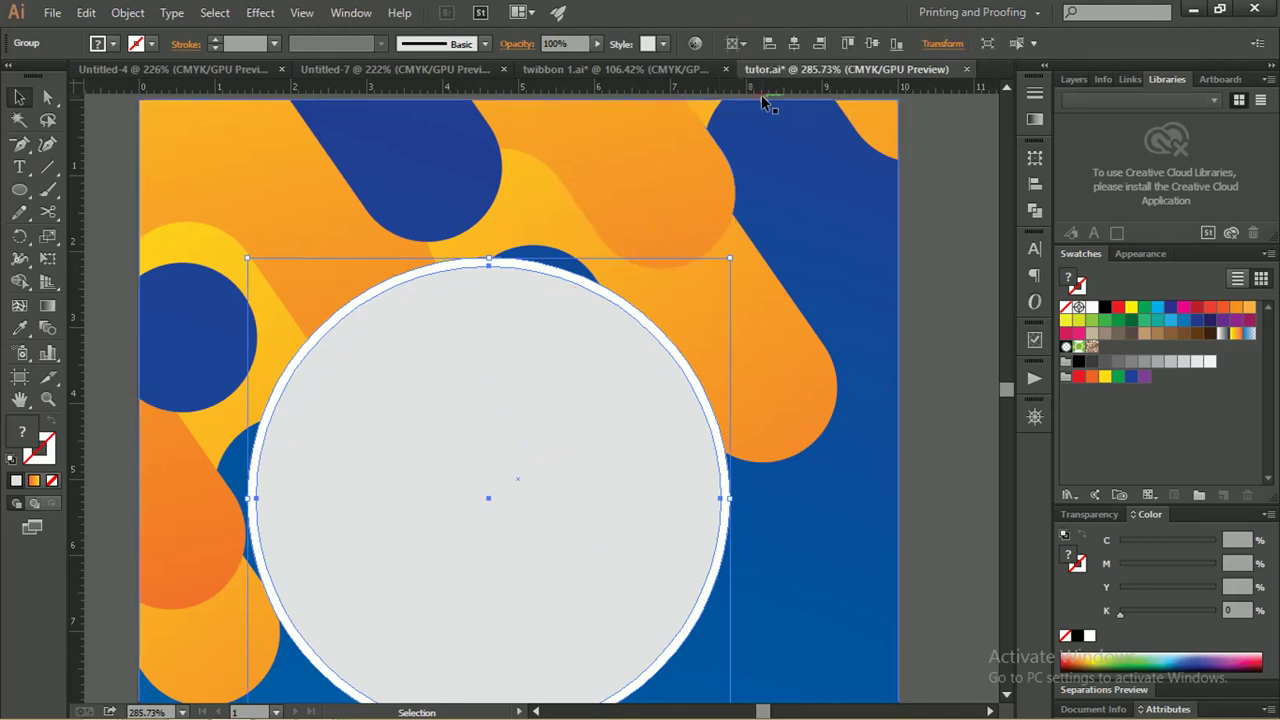
{"action": "left_click", "coordinate": [799, 43]}
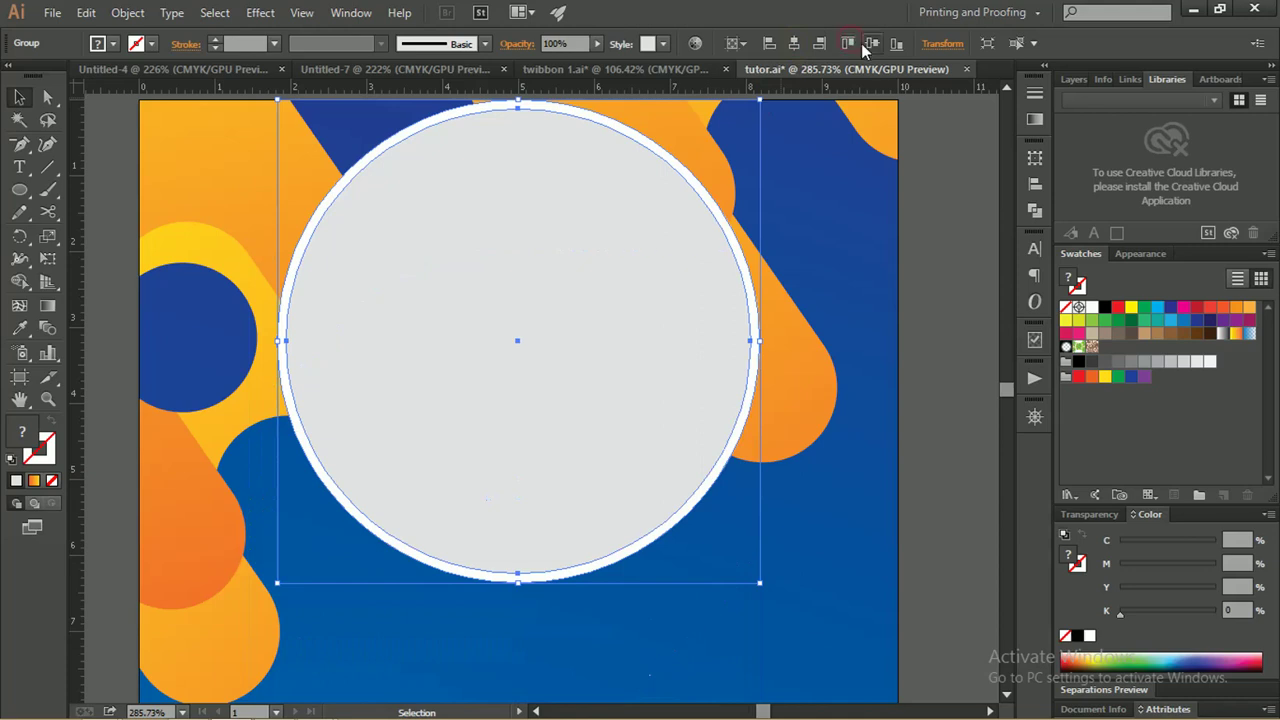
{"action": "left_click", "coordinate": [872, 43]}
{"action": "left_click", "coordinate": [919, 203]}
{"action": "key", "text": "z"}
{"action": "left_click", "coordinate": [705, 245], "text": "alt"}
{"action": "left_click", "coordinate": [705, 245], "text": "alt"}
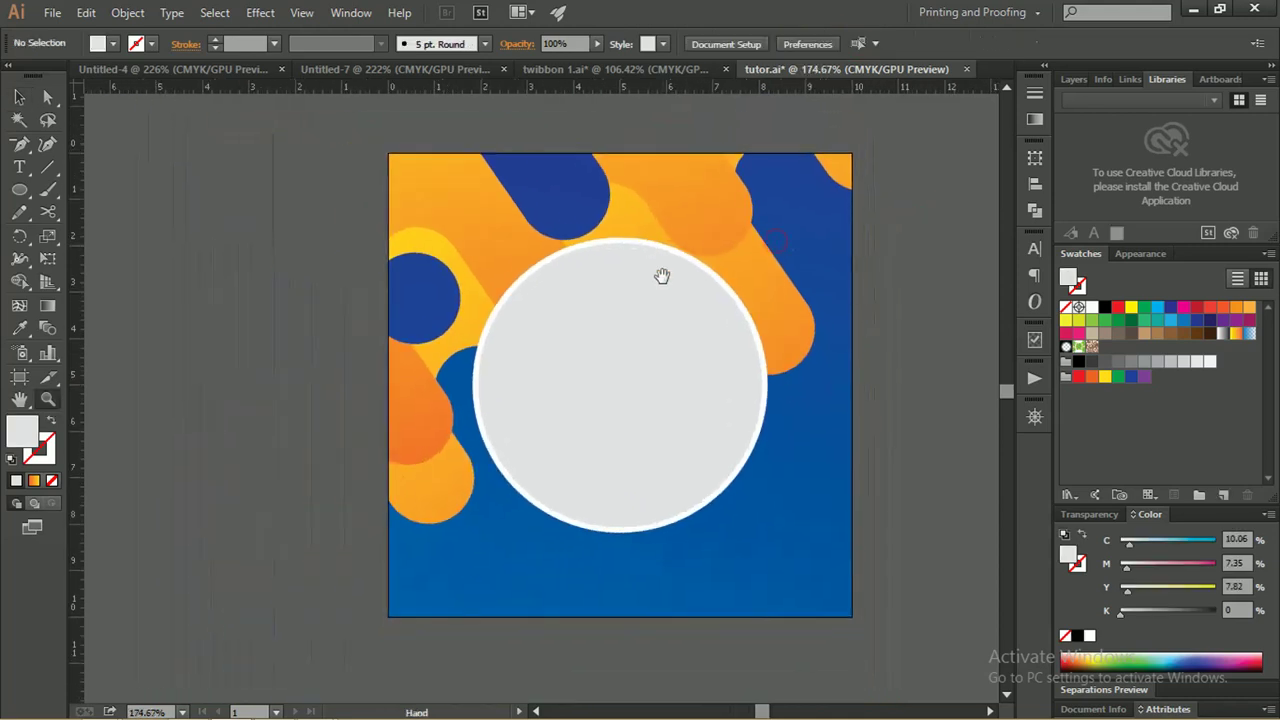
Shrink the circle group to about 5.83 cm and ungroup the grey and white circles
{"action": "key", "text": "v"}
{"action": "left_click", "coordinate": [640, 322]}
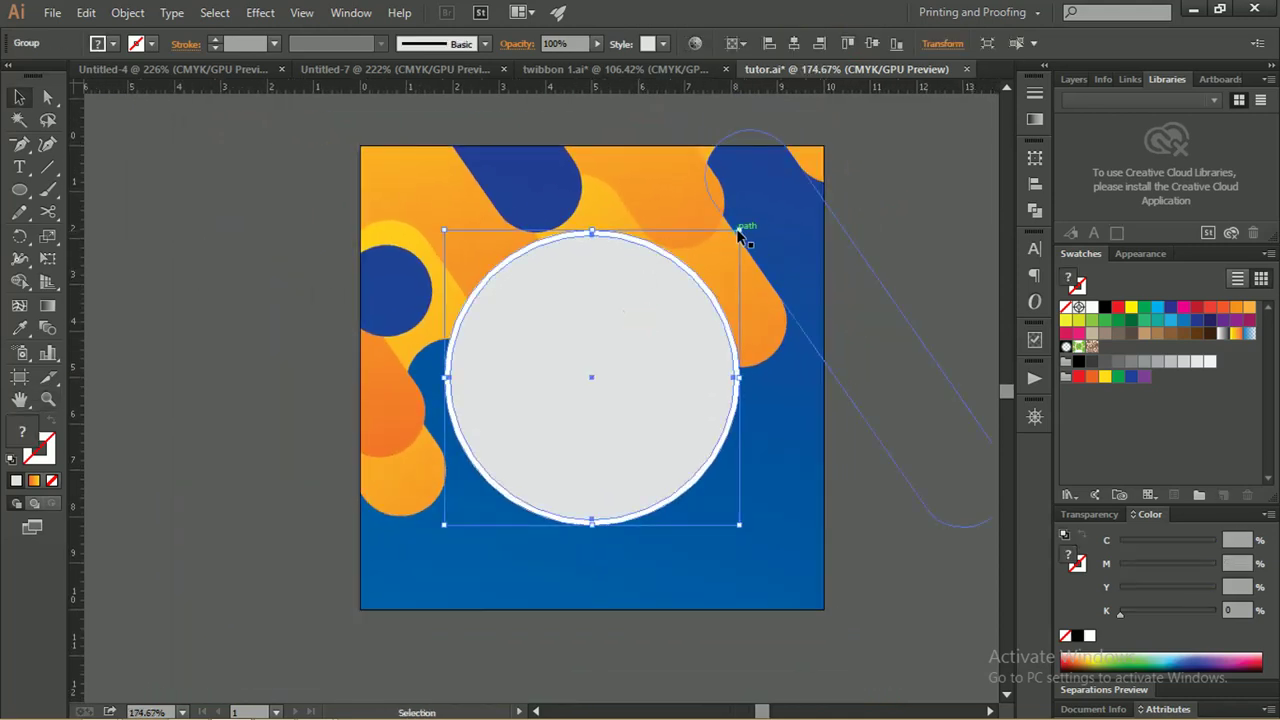
{"action": "left_click_drag", "start_coordinate": [738, 231], "coordinate": [727, 240]}
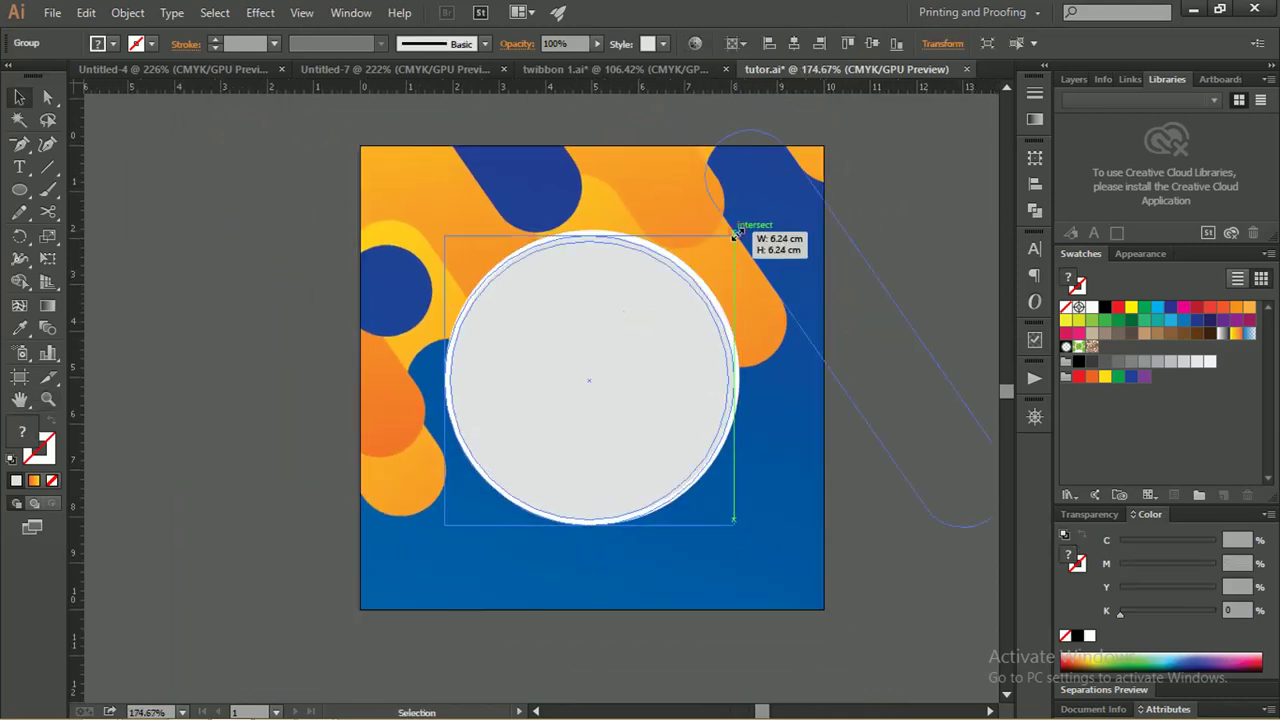
{"action": "left_click", "coordinate": [886, 289]}
{"action": "right_click", "coordinate": [655, 296]}
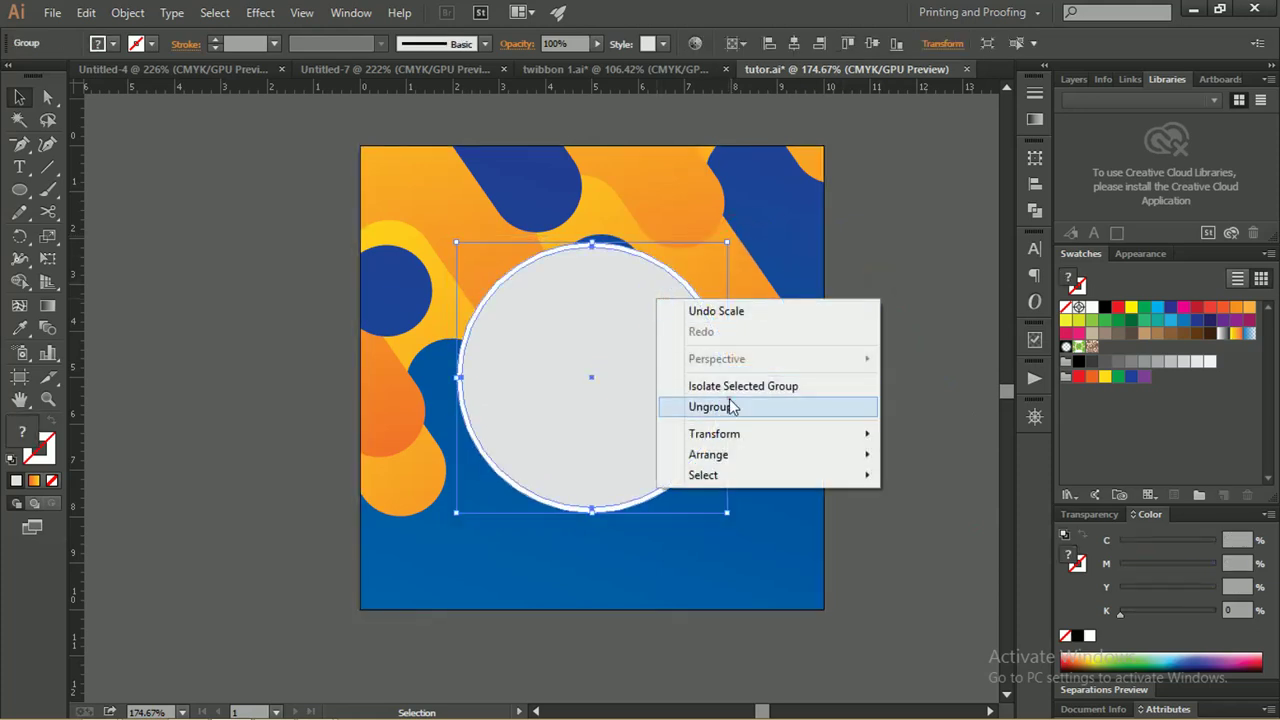
{"action": "left_click", "coordinate": [710, 406]}
{"action": "left_click", "coordinate": [889, 345]}
Paste a copy of the white circle behind it, enlarge to about 5.97 cm, and make it a white outline
{"action": "left_click", "coordinate": [704, 302]}
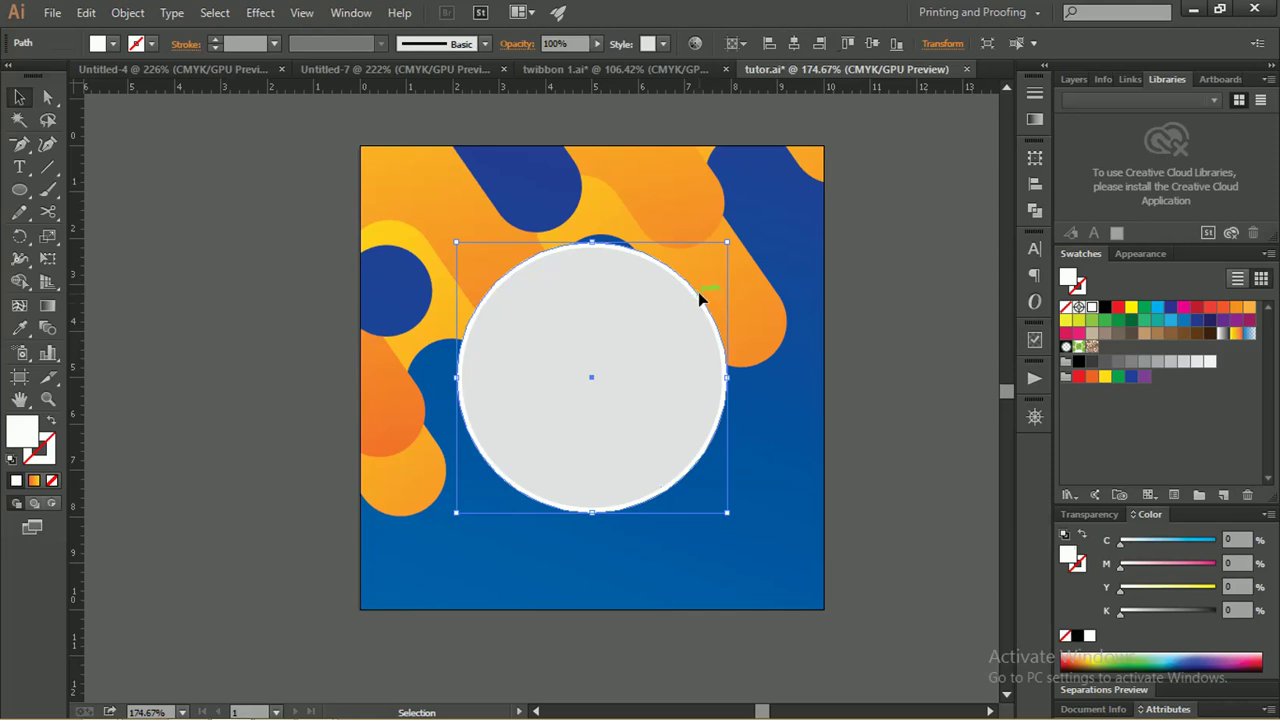
{"action": "key", "text": "a"}
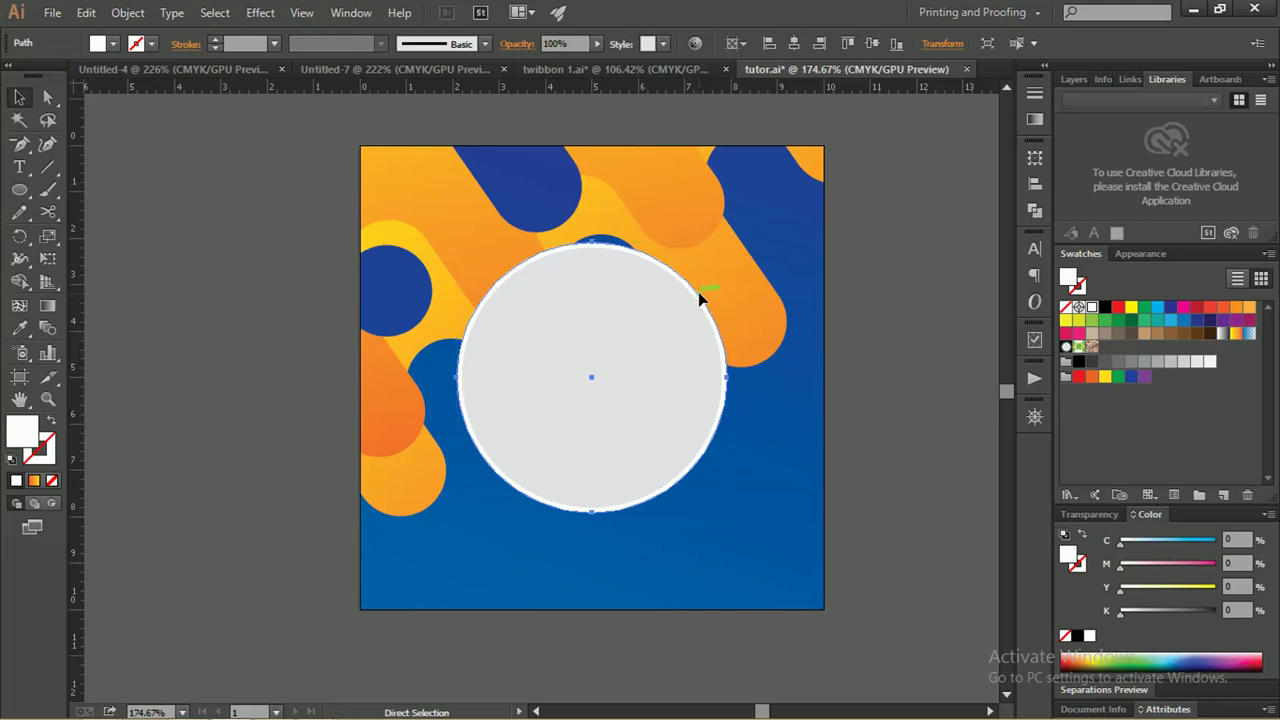
{"action": "key", "text": "v"}
{"action": "left_click_drag", "start_coordinate": [727, 245], "coordinate": [745, 235]}
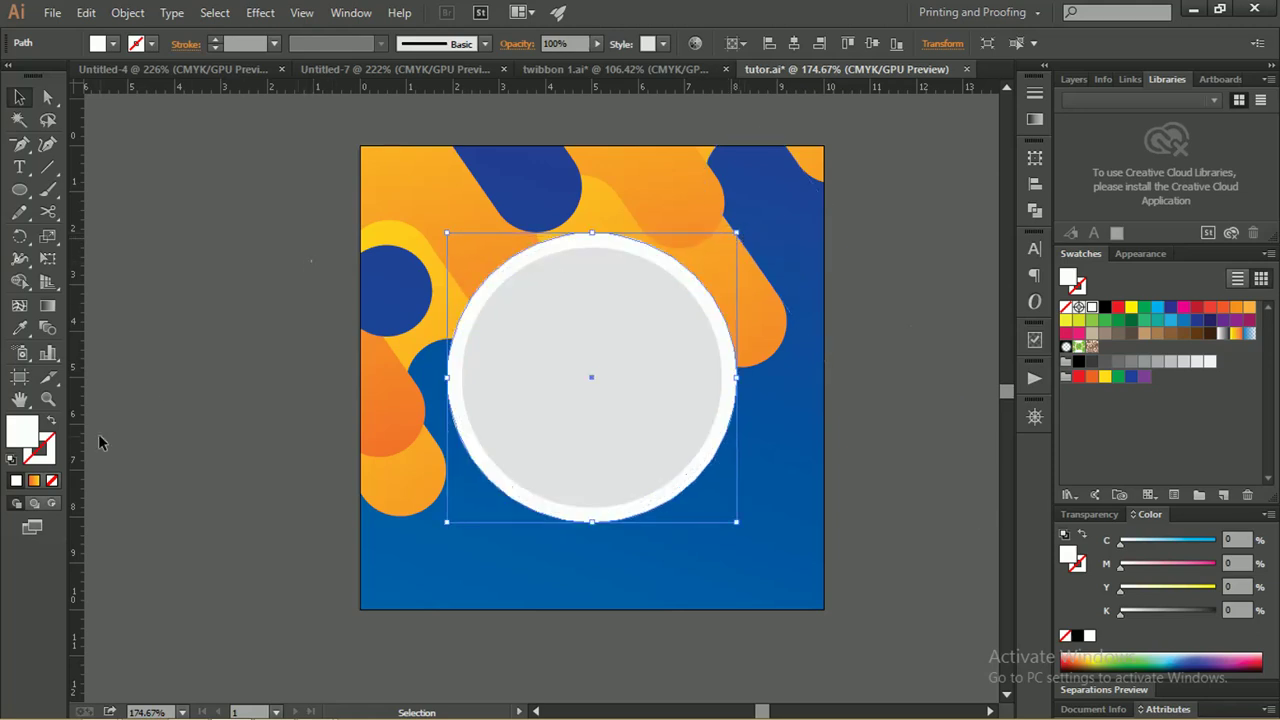
{"action": "left_click", "coordinate": [55, 425]}
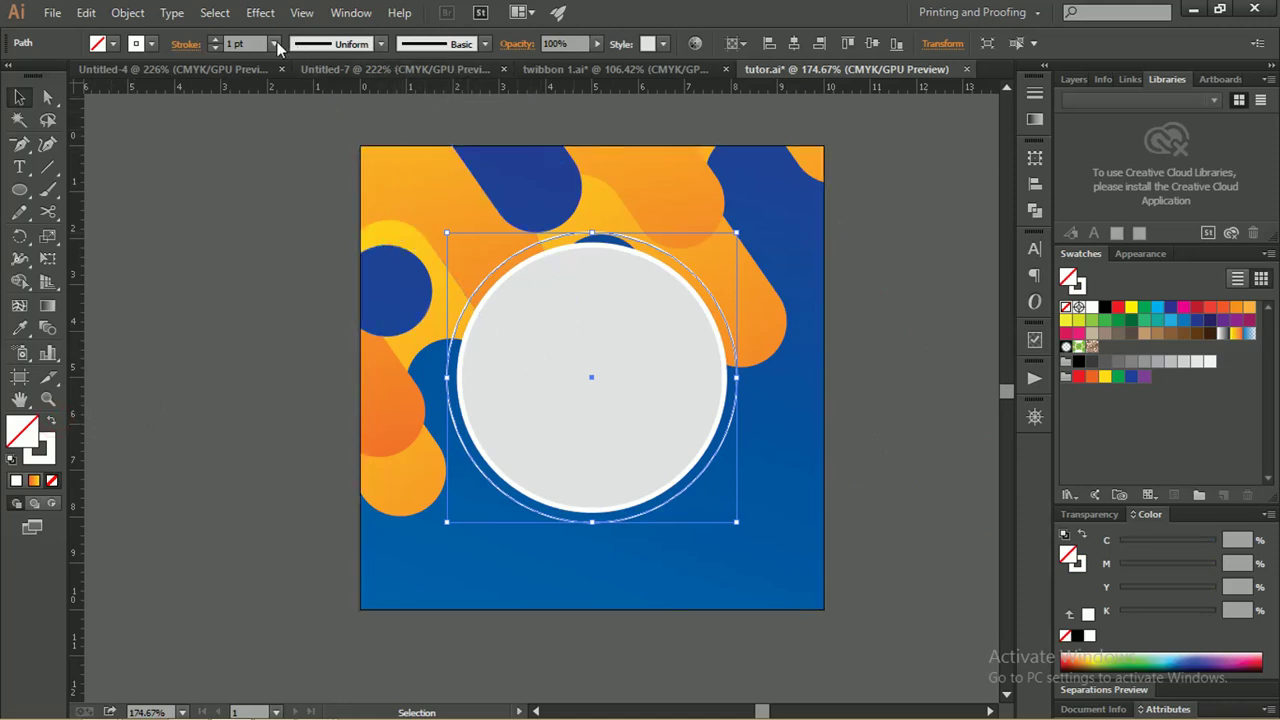
Set the thin white ring's stroke weight to 2 pt
{"action": "left_click", "coordinate": [275, 44]}
{"action": "left_click", "coordinate": [298, 151]}
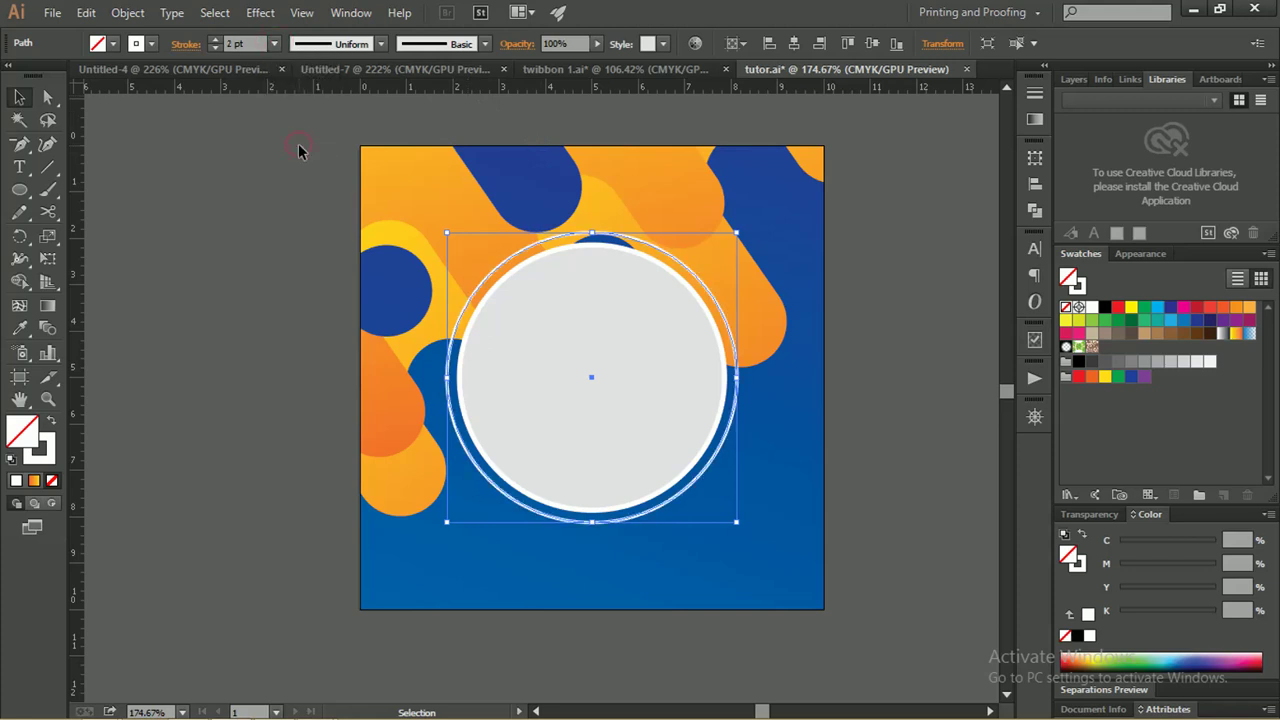
{"action": "left_click", "coordinate": [275, 44]}
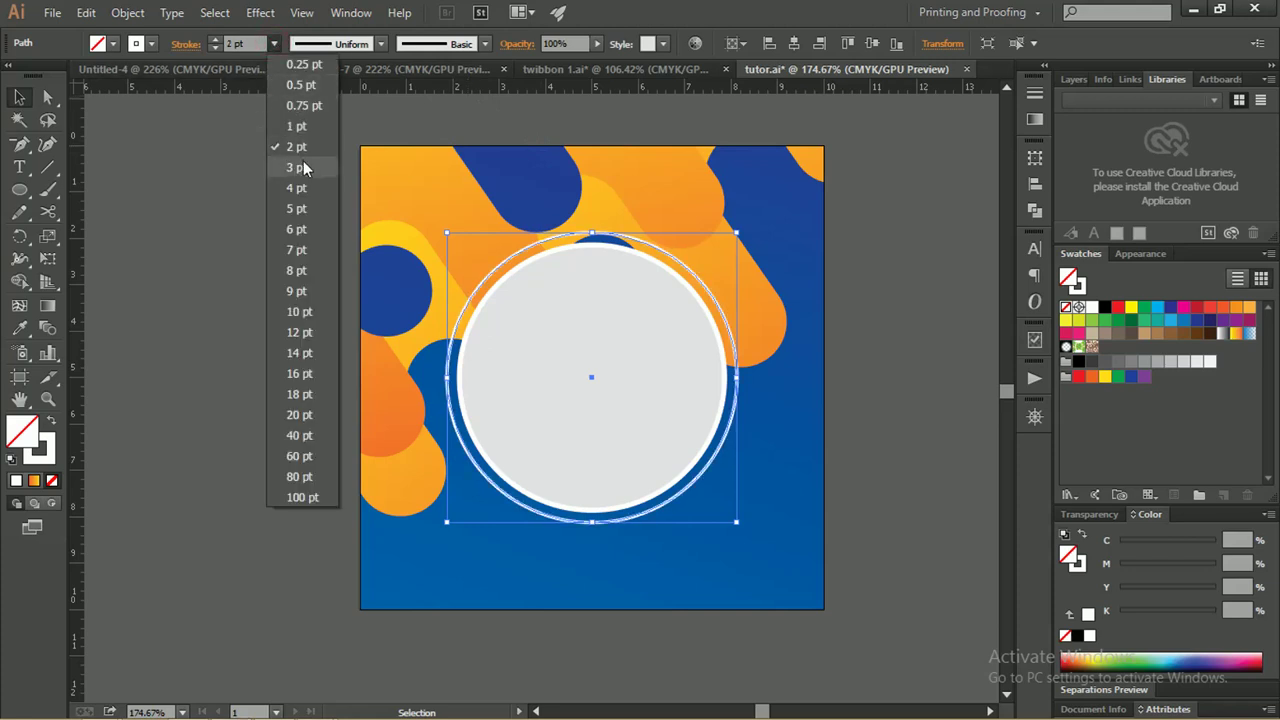
{"action": "left_click", "coordinate": [304, 166]}
{"action": "left_click", "coordinate": [275, 44]}
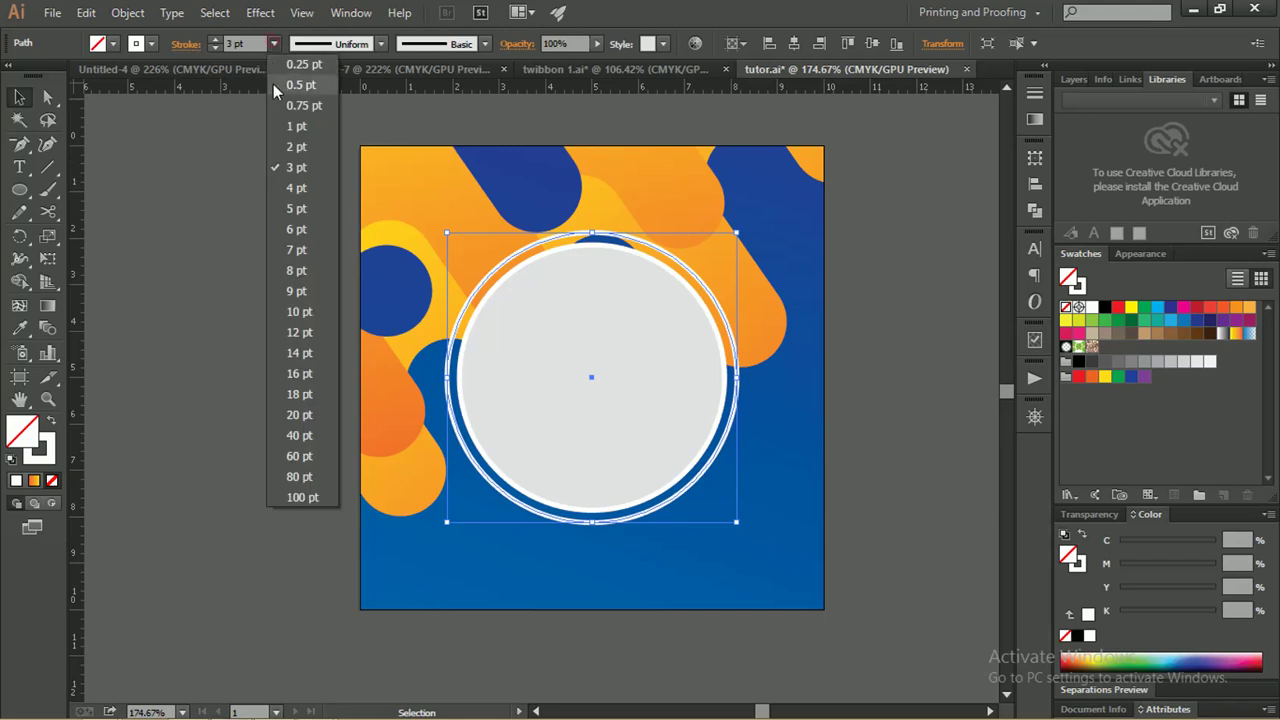
{"action": "left_click", "coordinate": [286, 146]}
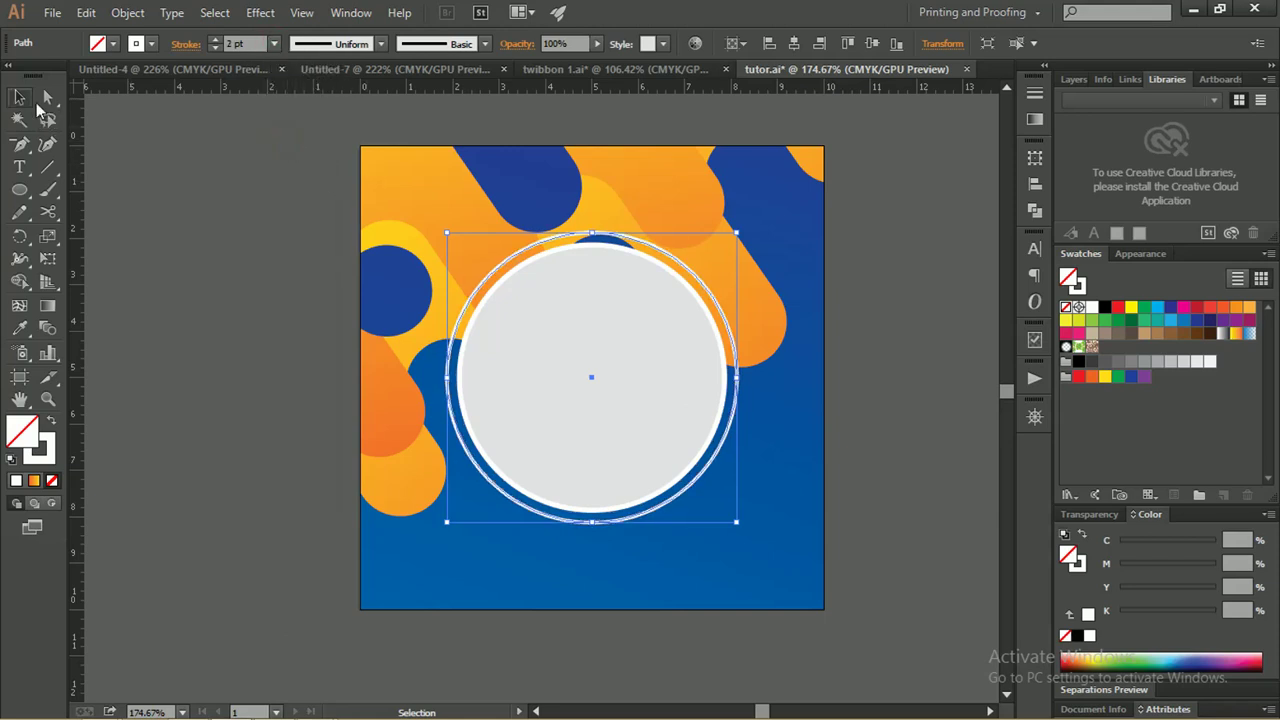
{"action": "left_click", "coordinate": [170, 150]}
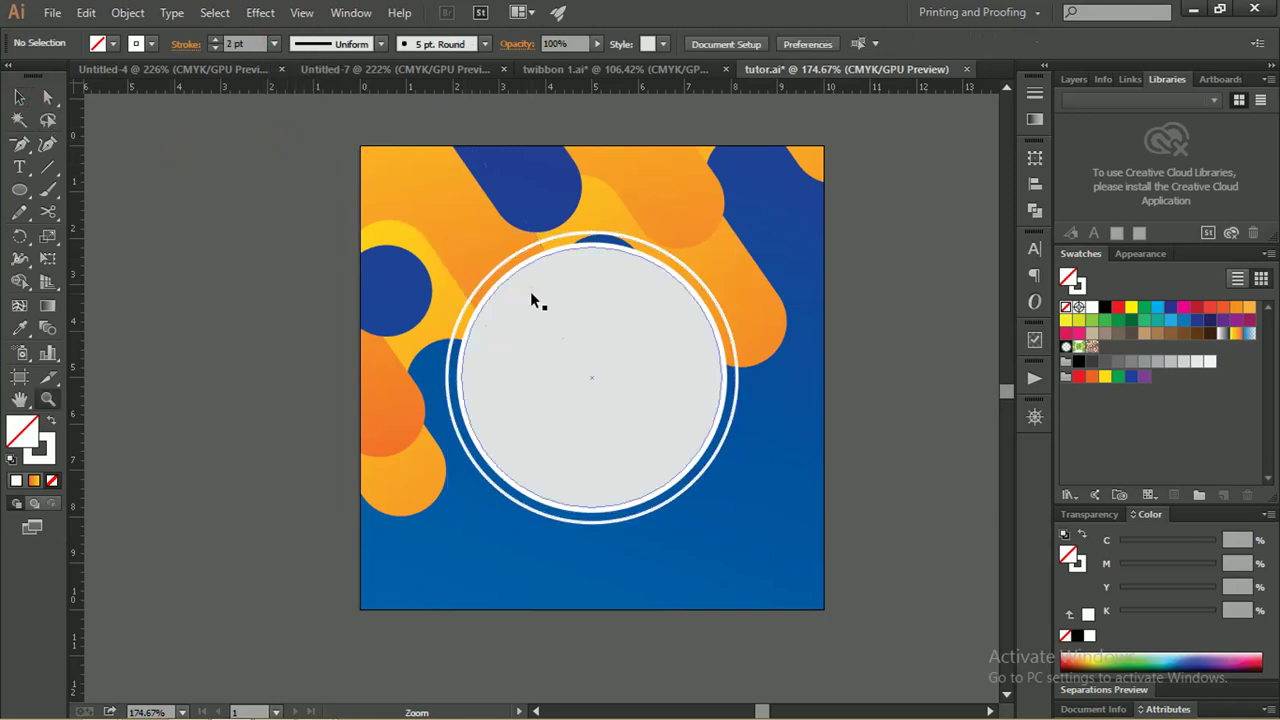
Paste a ring copy behind, enlarge it to about 6.82 cm, and give it a 4 pt stroke
{"action": "key", "text": "ctrl+space"}
{"action": "left_click_drag", "start_coordinate": [530, 291], "coordinate": [580, 277]}
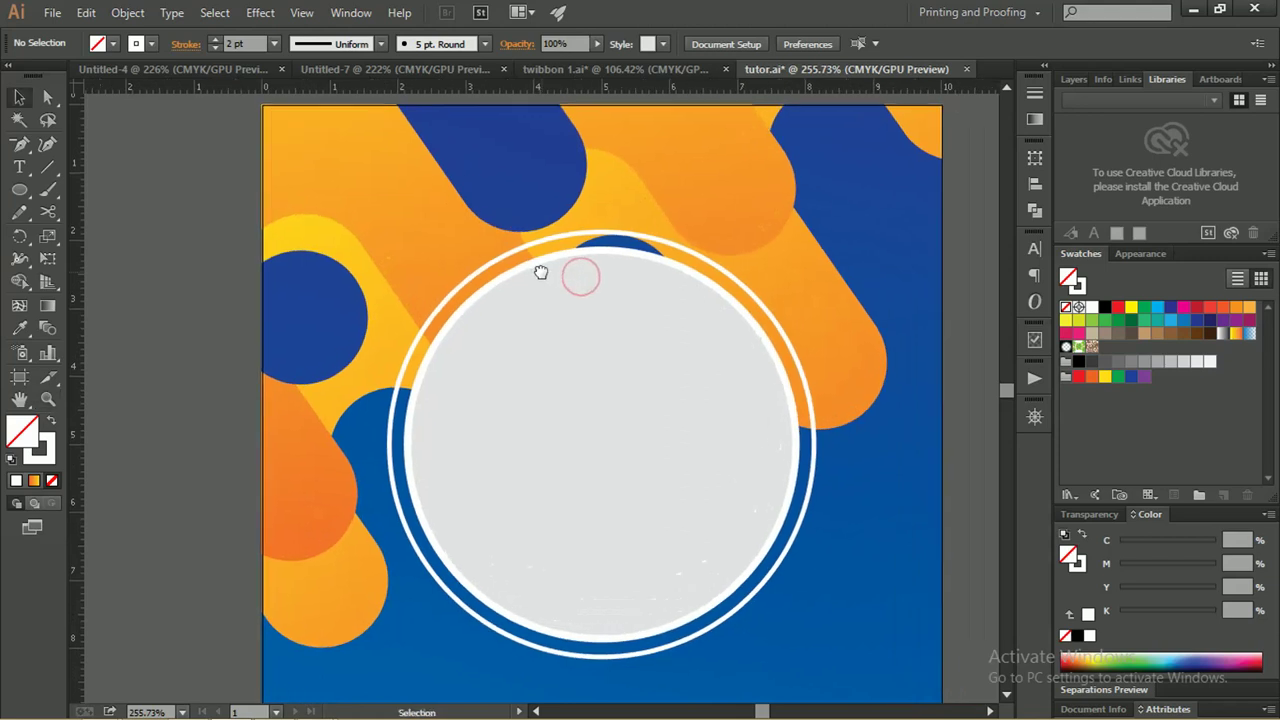
{"action": "left_click", "coordinate": [543, 246]}
{"action": "key", "text": "a"}
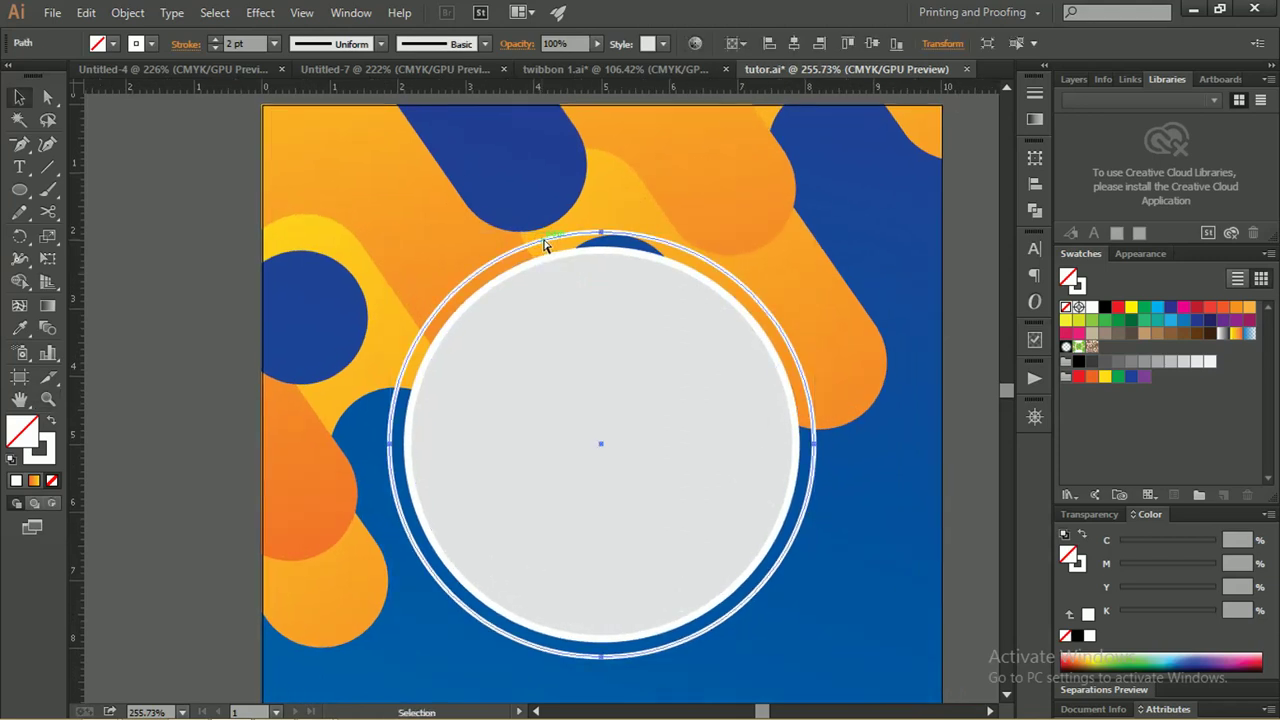
{"action": "key", "text": "v"}
{"action": "left_click_drag", "start_coordinate": [813, 236], "coordinate": [837, 212]}
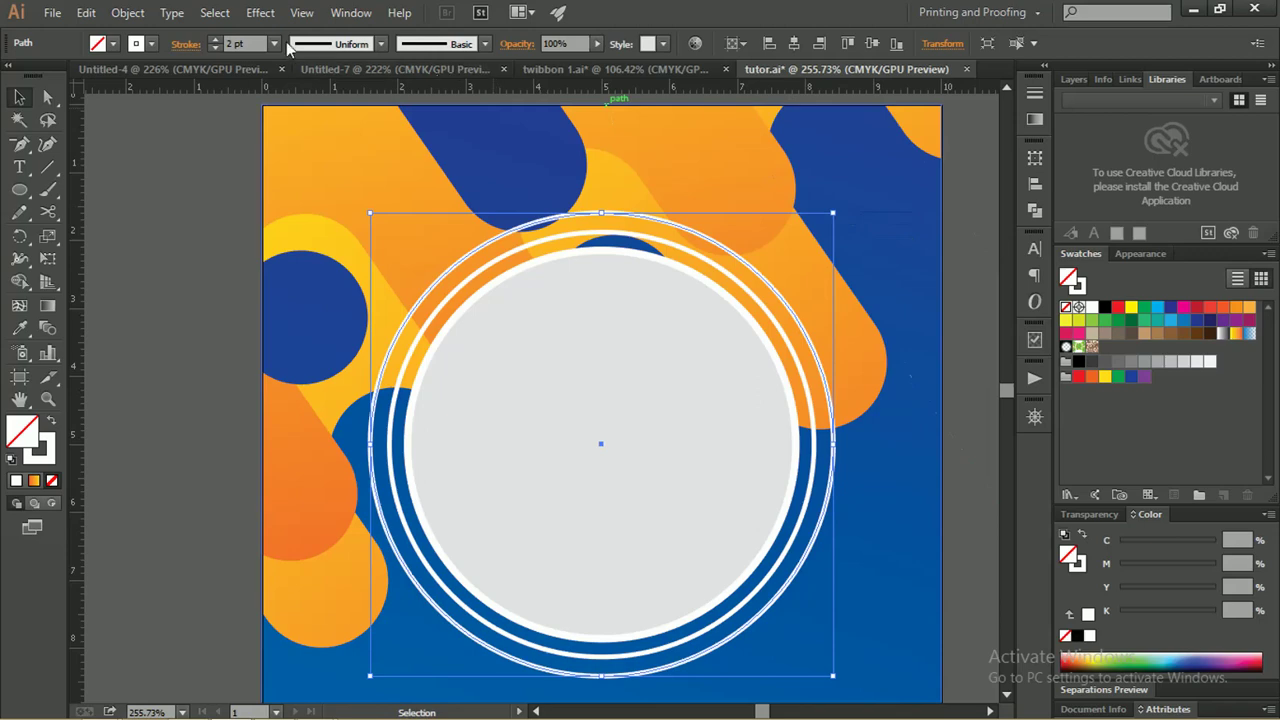
{"action": "left_click", "coordinate": [225, 40]}
{"action": "left_click", "coordinate": [225, 40]}
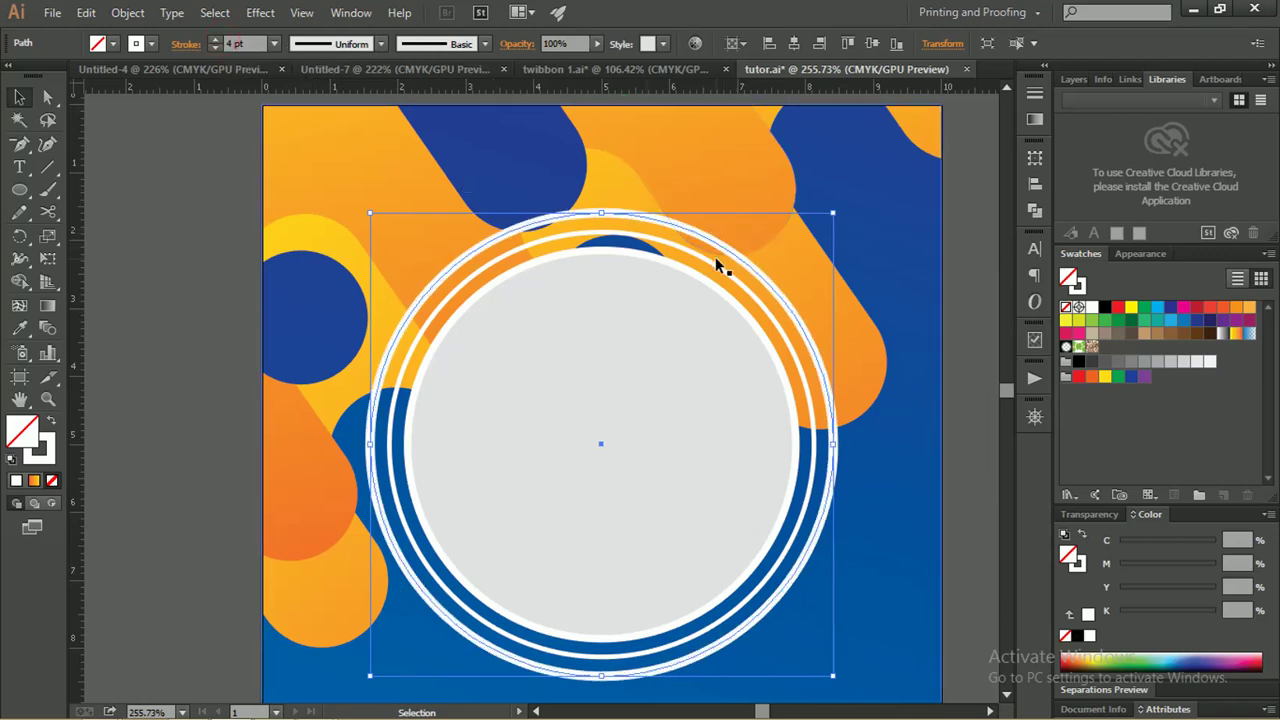
{"action": "key", "text": "a"}
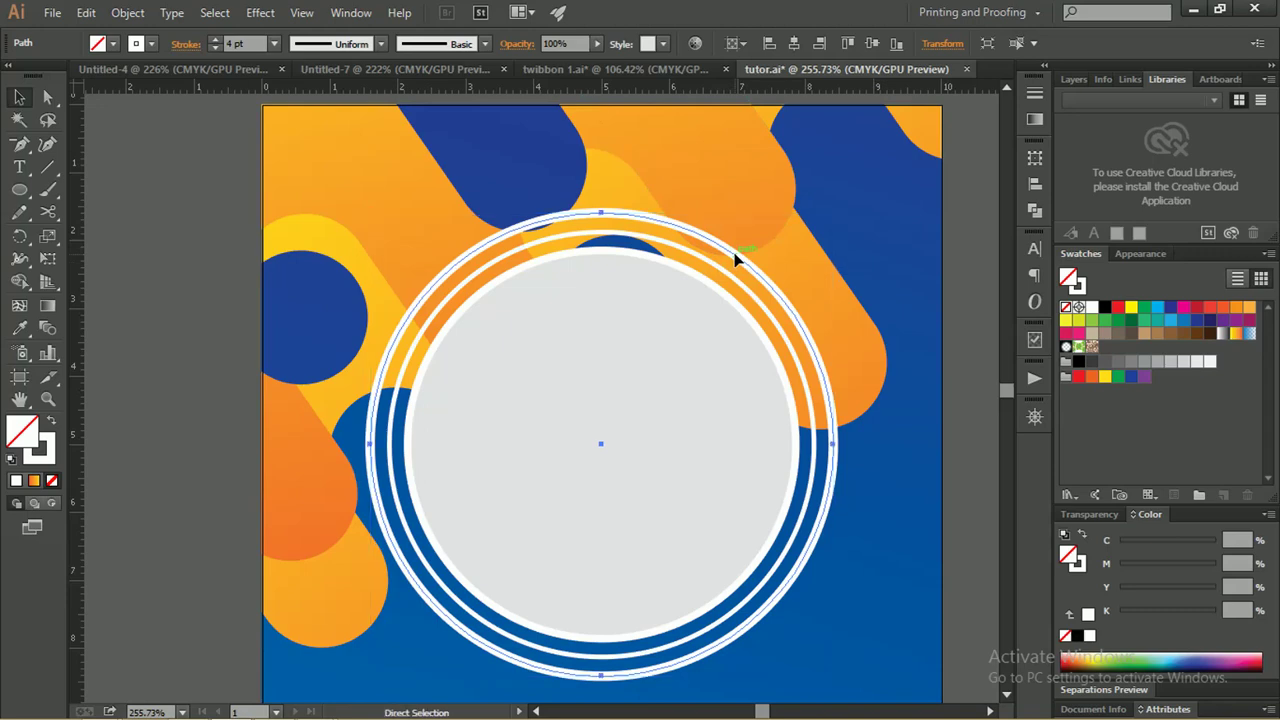
Paste another ring copy behind and enlarge it to about 7.37 cm
{"action": "key", "text": "v"}
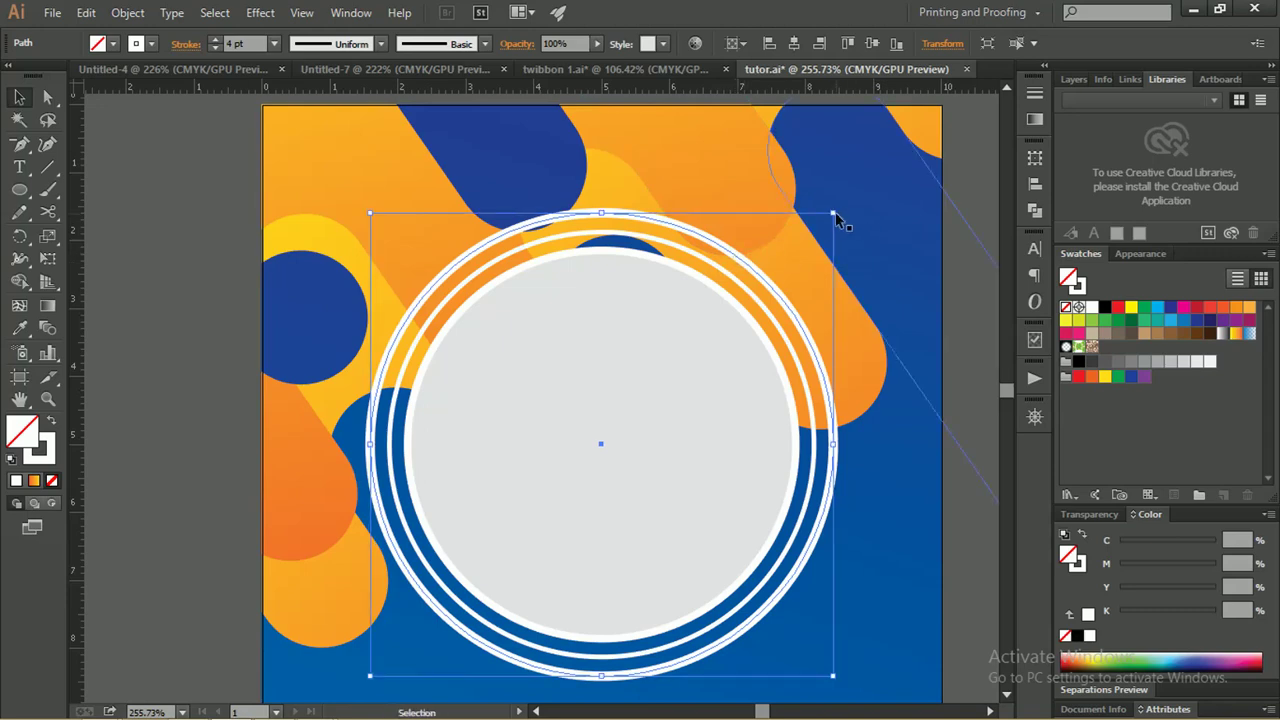
{"action": "left_click_drag", "start_coordinate": [838, 218], "coordinate": [861, 194]}
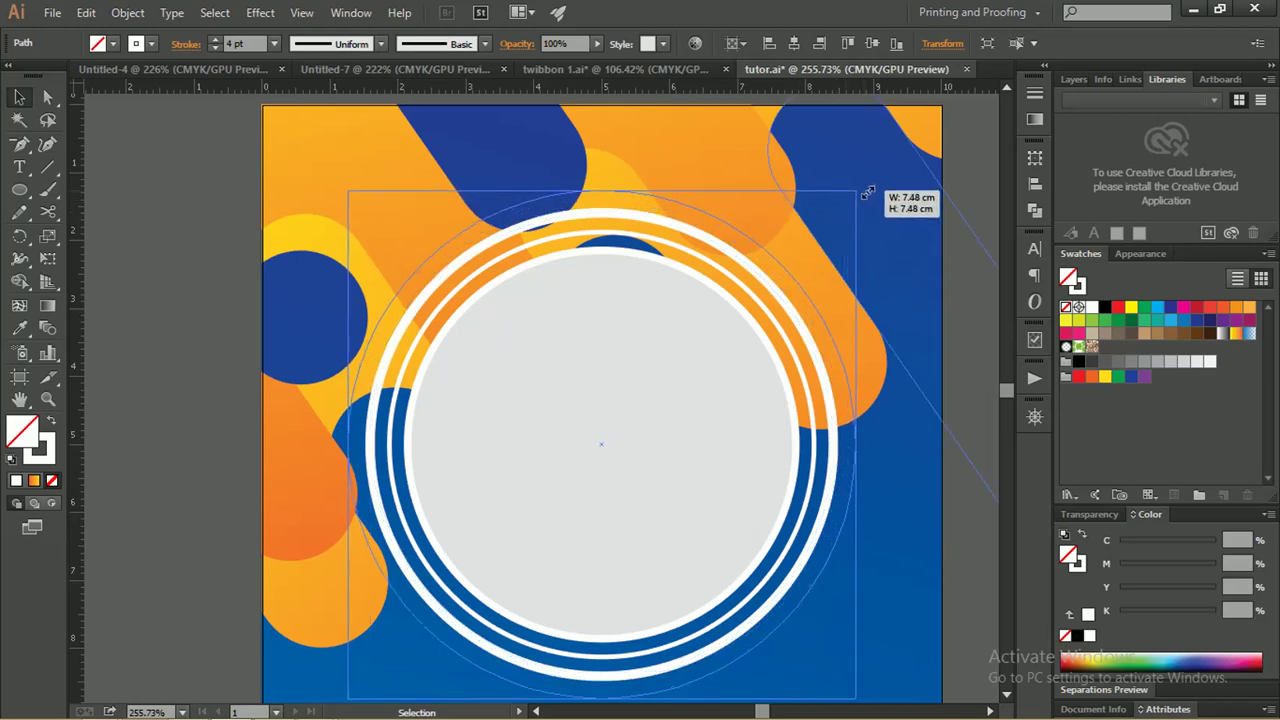
{"action": "left_click_drag", "start_coordinate": [861, 194], "coordinate": [866, 196]}
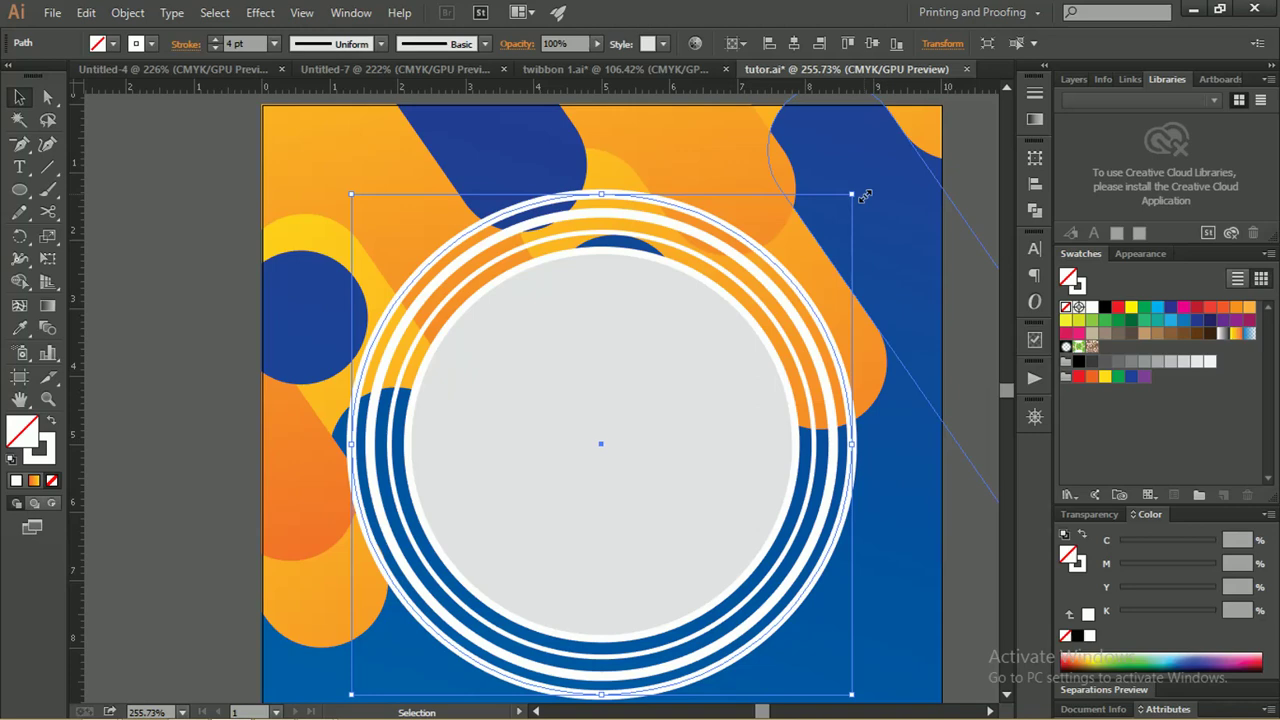
Recolour the 4 pt inner ring's stroke yellow (C 5, Y 90)
{"action": "left_click", "coordinate": [630, 212]}
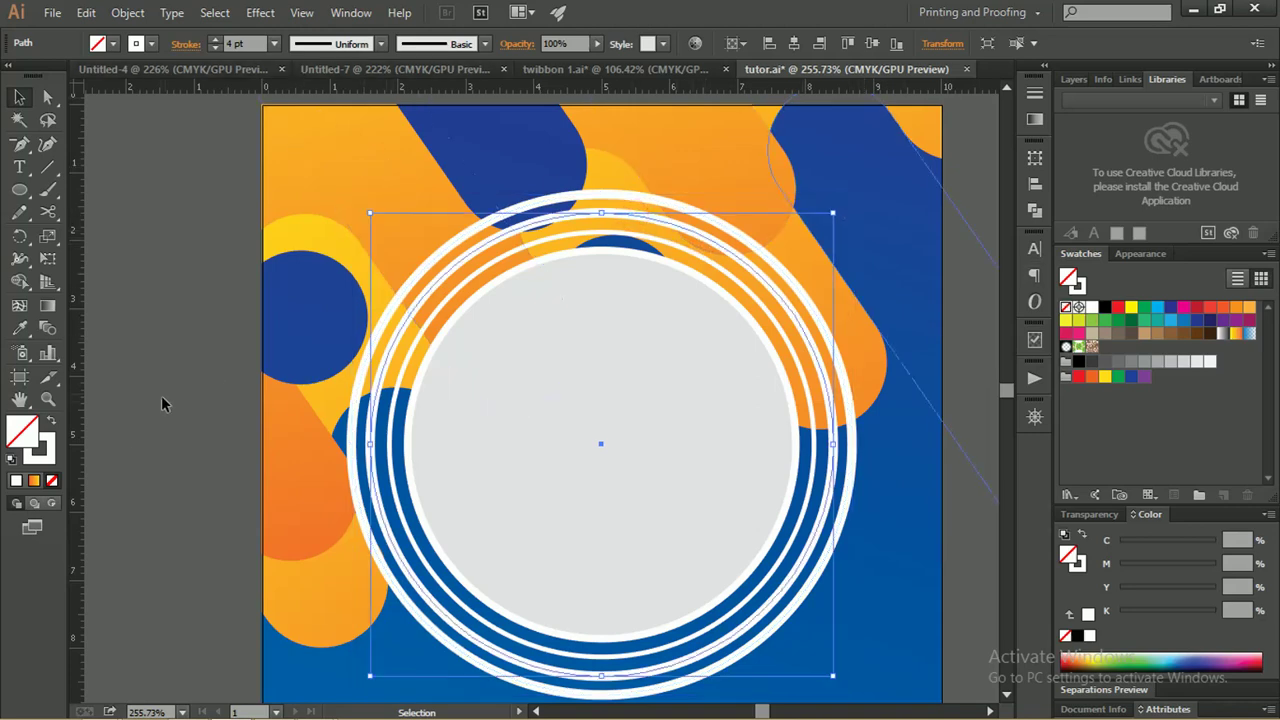
{"action": "left_click", "coordinate": [44, 452]}
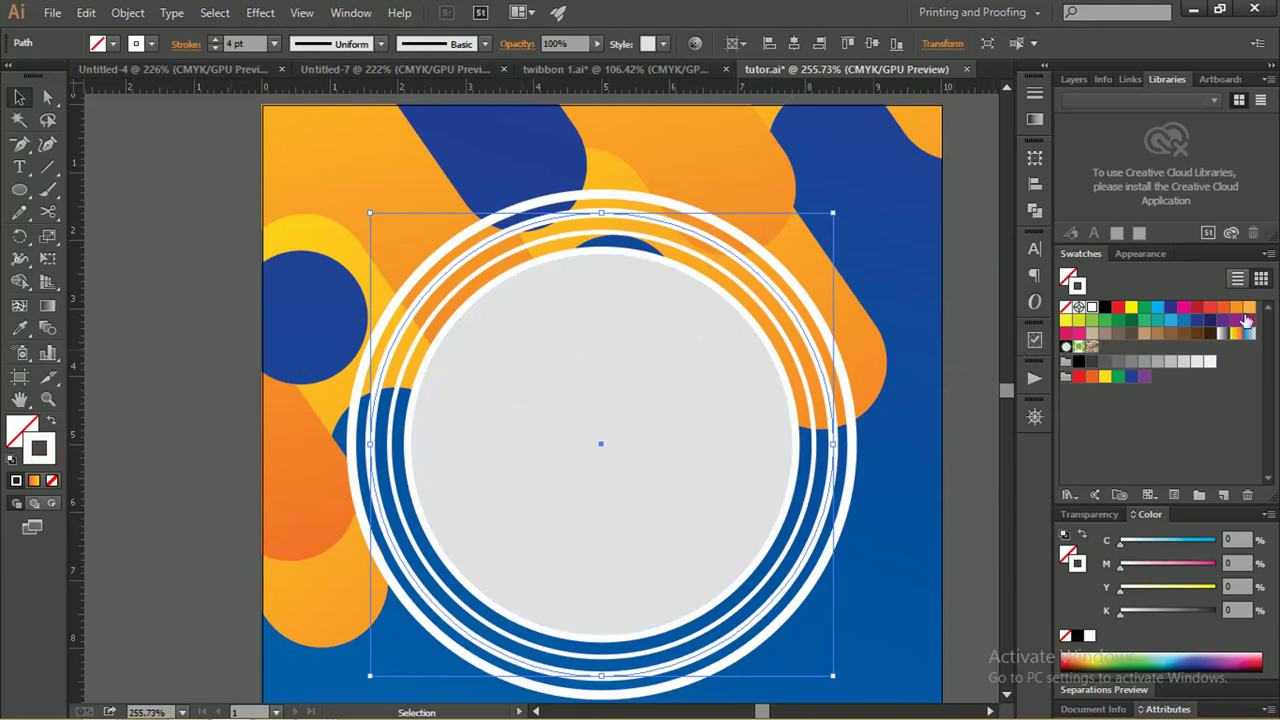
{"action": "left_click", "coordinate": [1131, 308]}
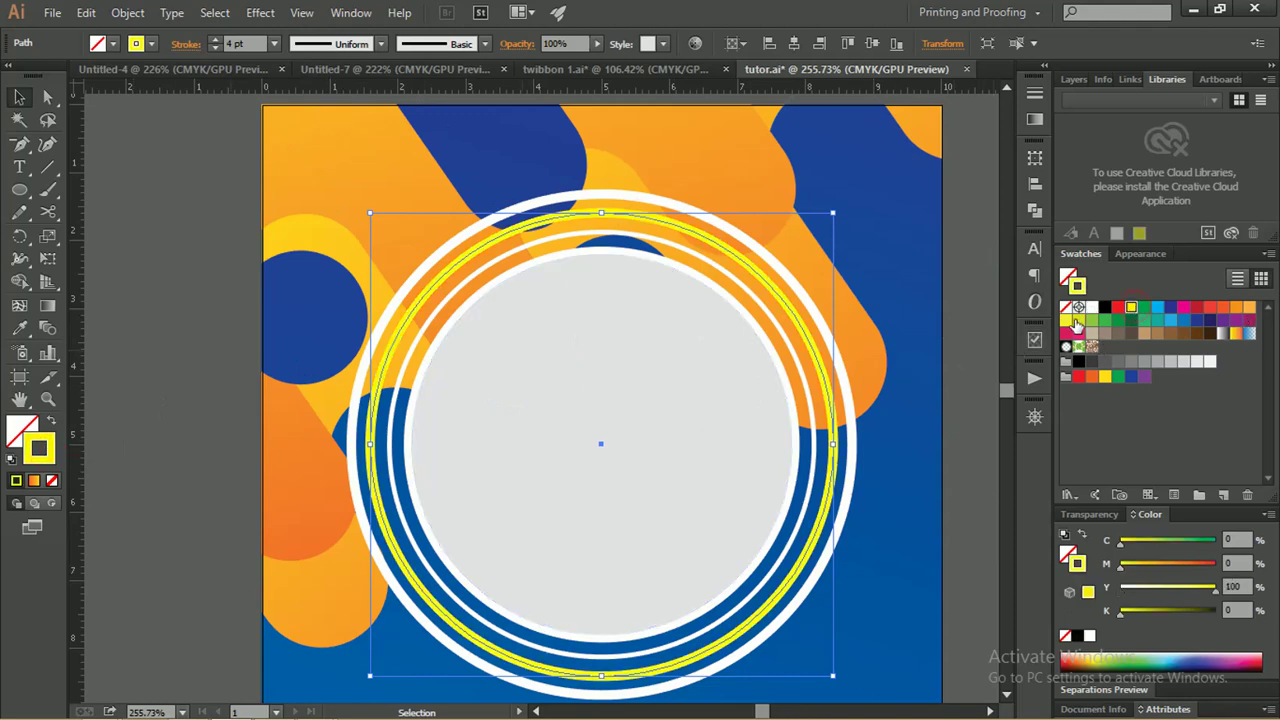
{"action": "left_click", "coordinate": [1066, 321]}
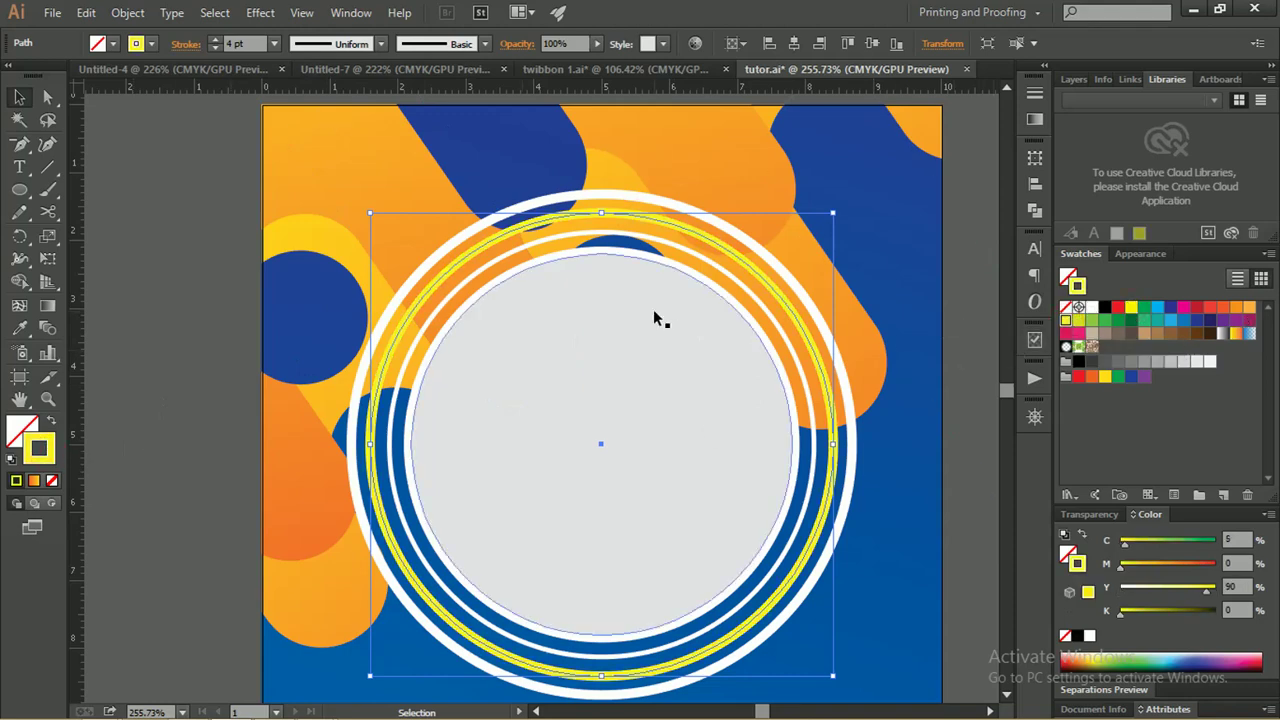
{"action": "scroll", "coordinate": [665, 314], "scroll_direction": "down", "scroll_amount": 1}
{"action": "scroll", "coordinate": [700, 305], "scroll_direction": "right", "scroll_amount": 1}
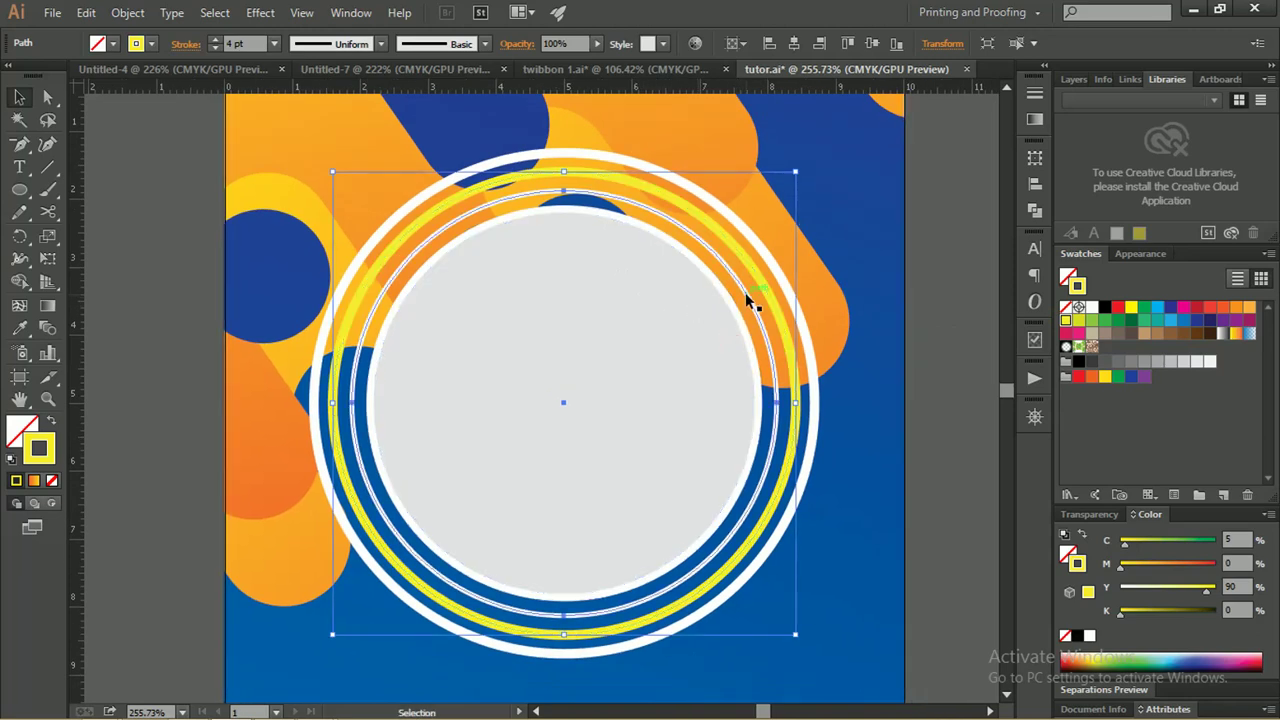
{"action": "left_click", "coordinate": [745, 292]}
{"action": "left_click", "coordinate": [791, 305]}
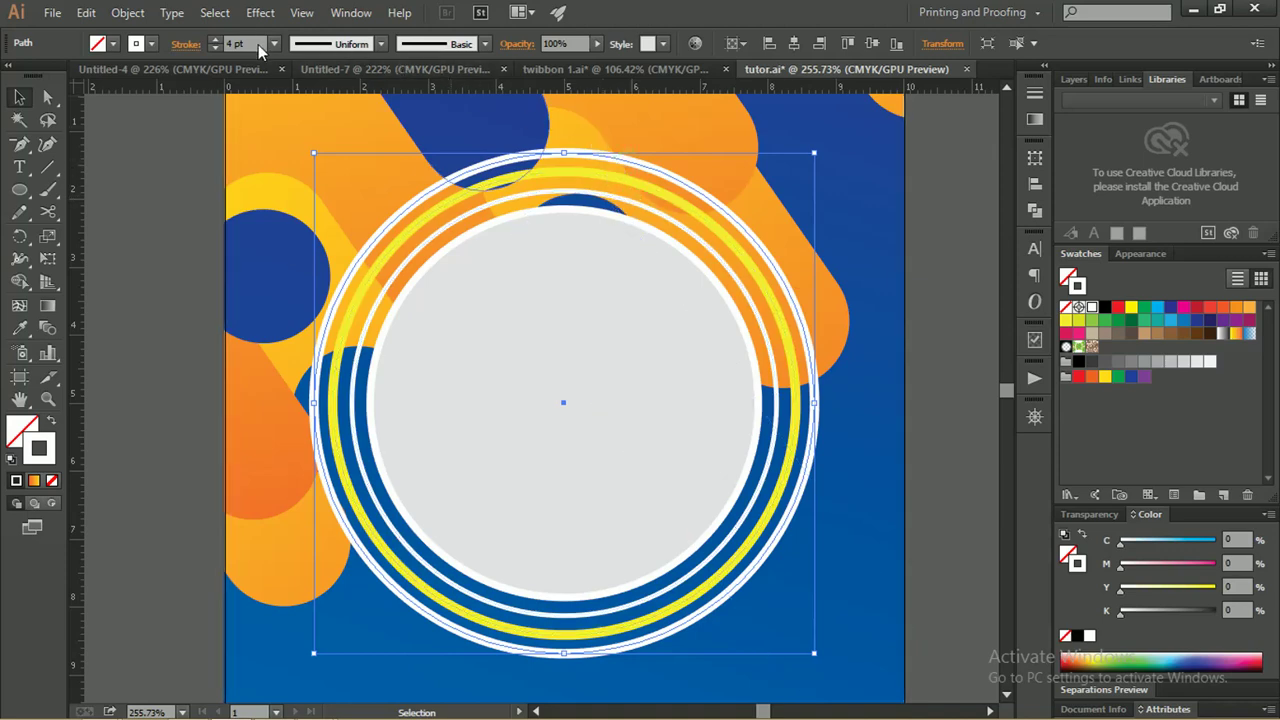
Set the rings' stroke weight to 2 pt and give the outermost ring a teal stroke
{"action": "left_click", "coordinate": [216, 48]}
{"action": "left_click", "coordinate": [216, 48]}
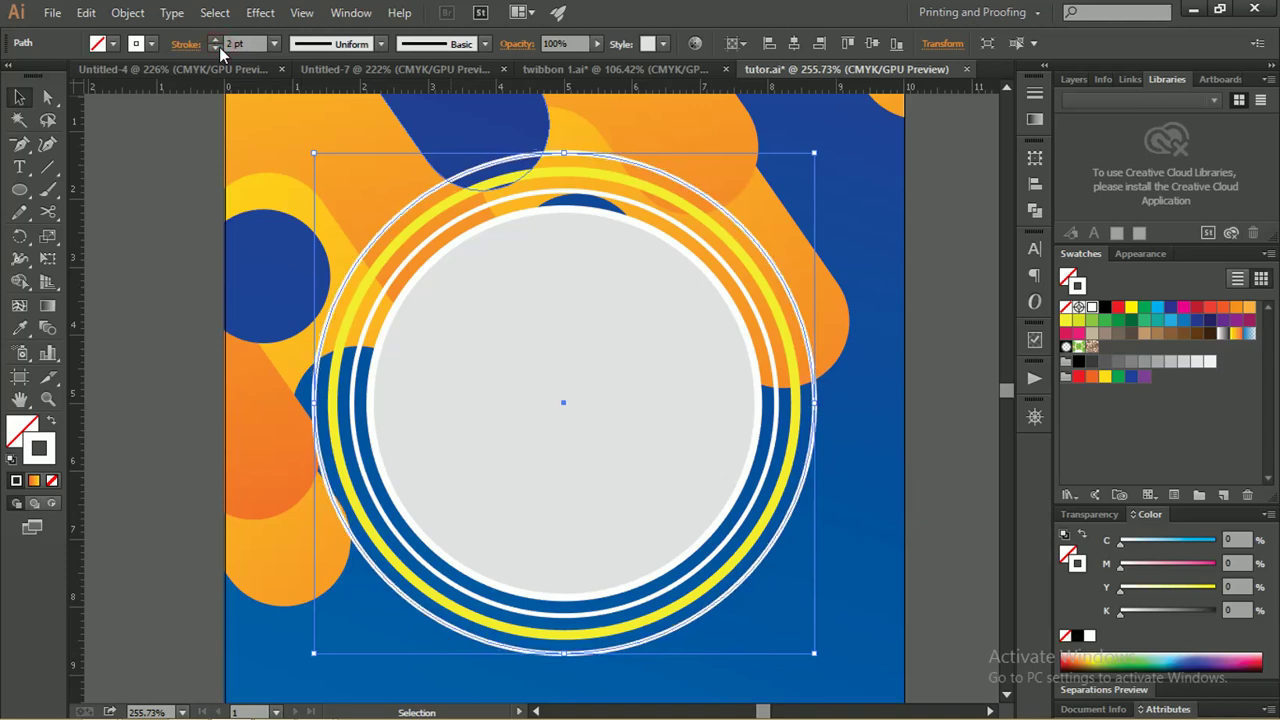
{"action": "left_click", "coordinate": [1145, 320]}
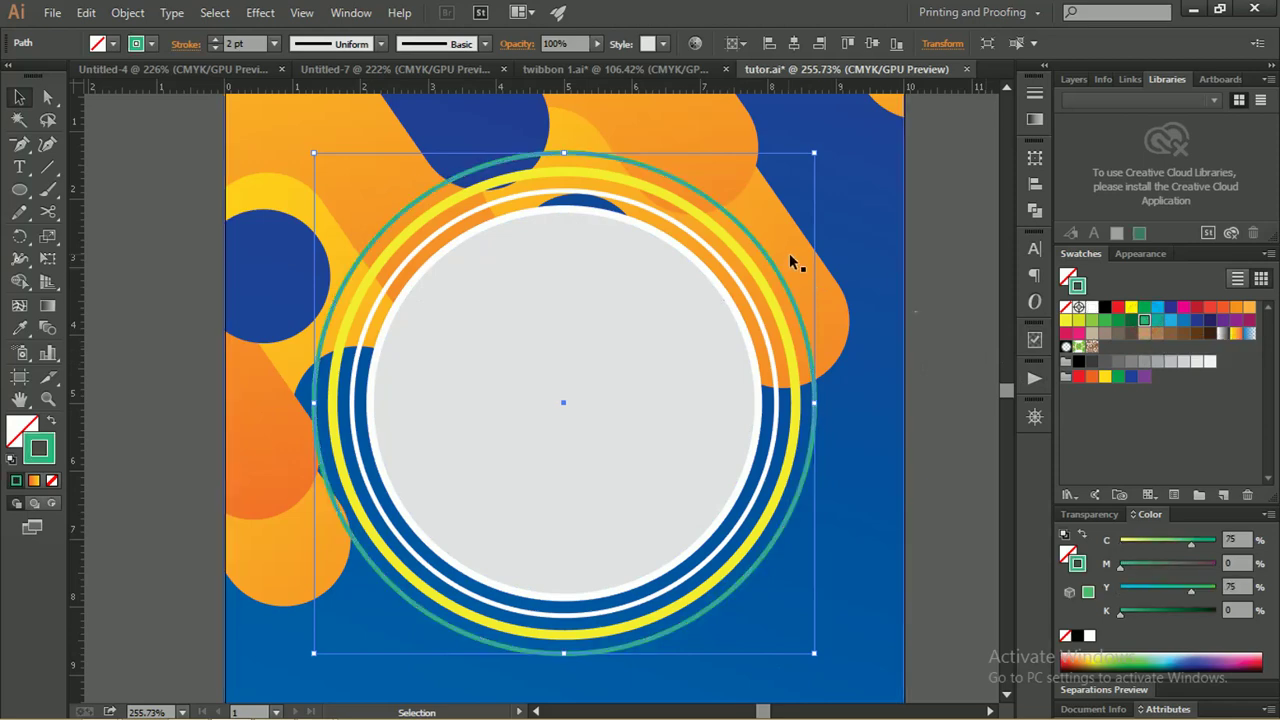
{"action": "key", "text": "z"}
{"action": "mouse_move", "coordinate": [651, 251]}
{"action": "left_mouse_down"}
{"action": "mouse_move", "coordinate": [631, 249]}
{"action": "mouse_move", "coordinate": [680, 249]}
{"action": "mouse_move", "coordinate": [654, 240]}
{"action": "left_mouse_up"}
Cut the teal ring at its top anchor and add an anchor on its right side
{"action": "key", "text": "a"}
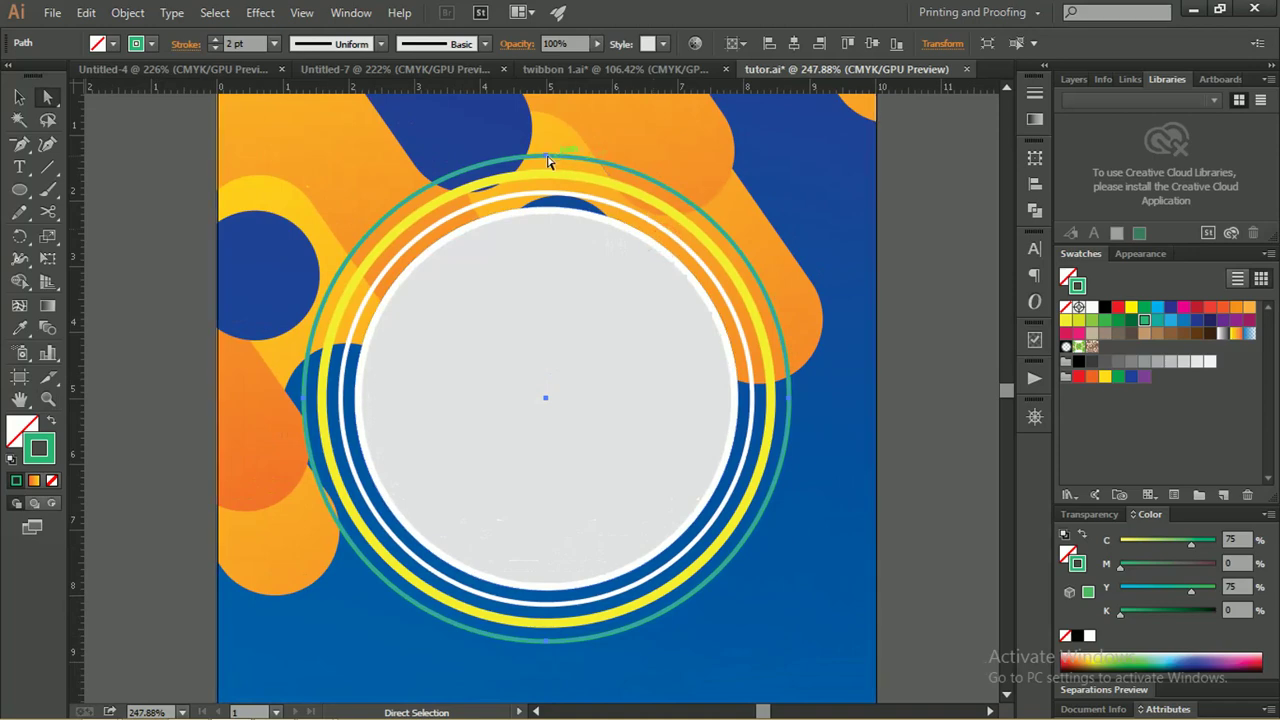
{"action": "left_click", "coordinate": [547, 157]}
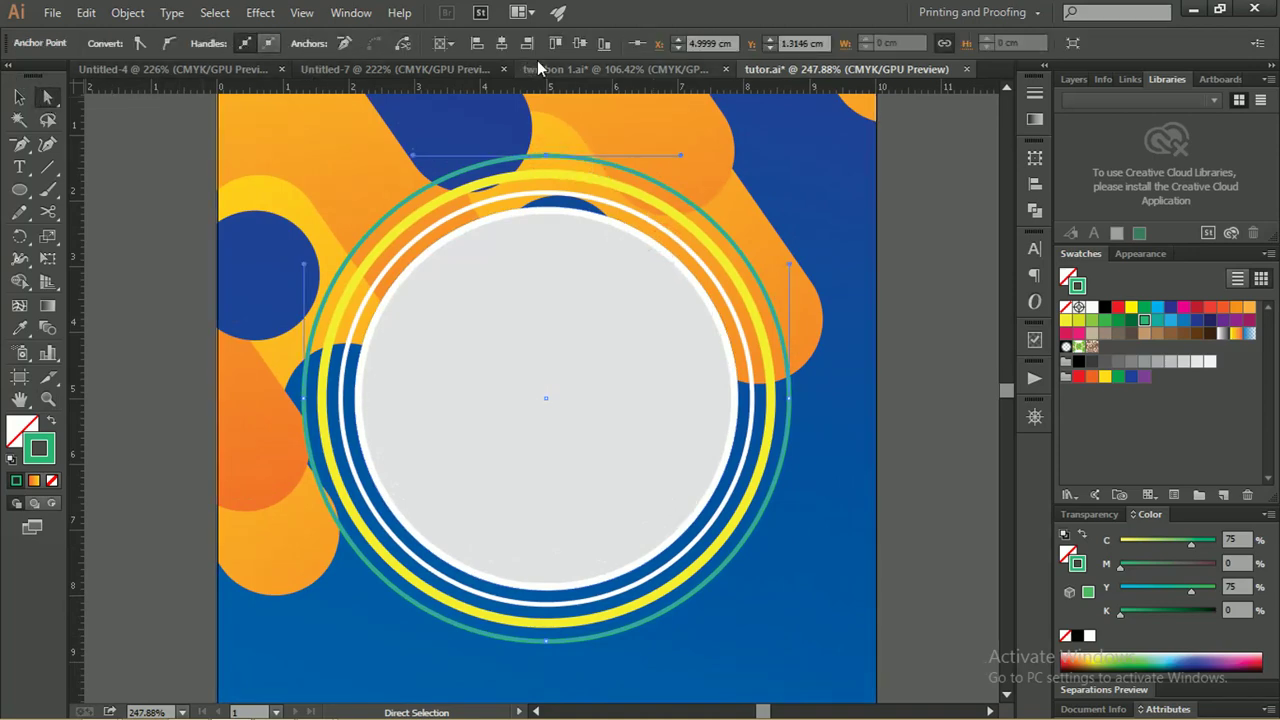
{"action": "left_click", "coordinate": [402, 47]}
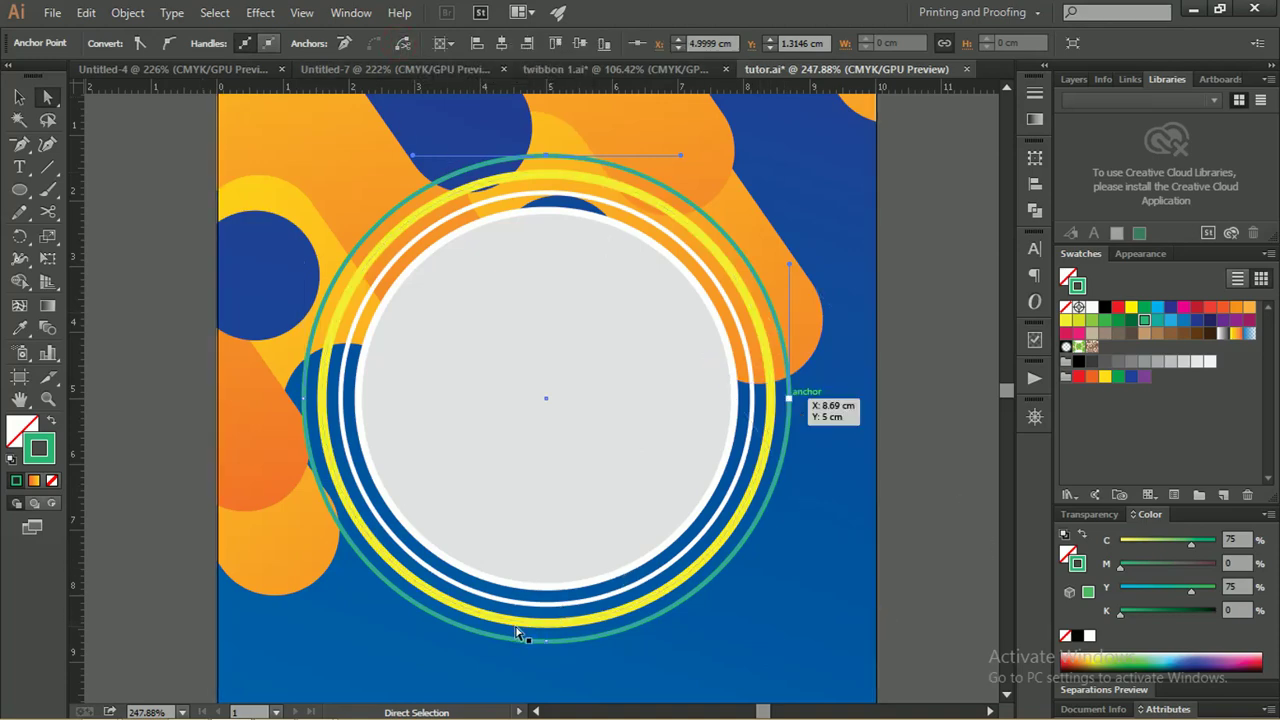
{"action": "right_click", "coordinate": [485, 640]}
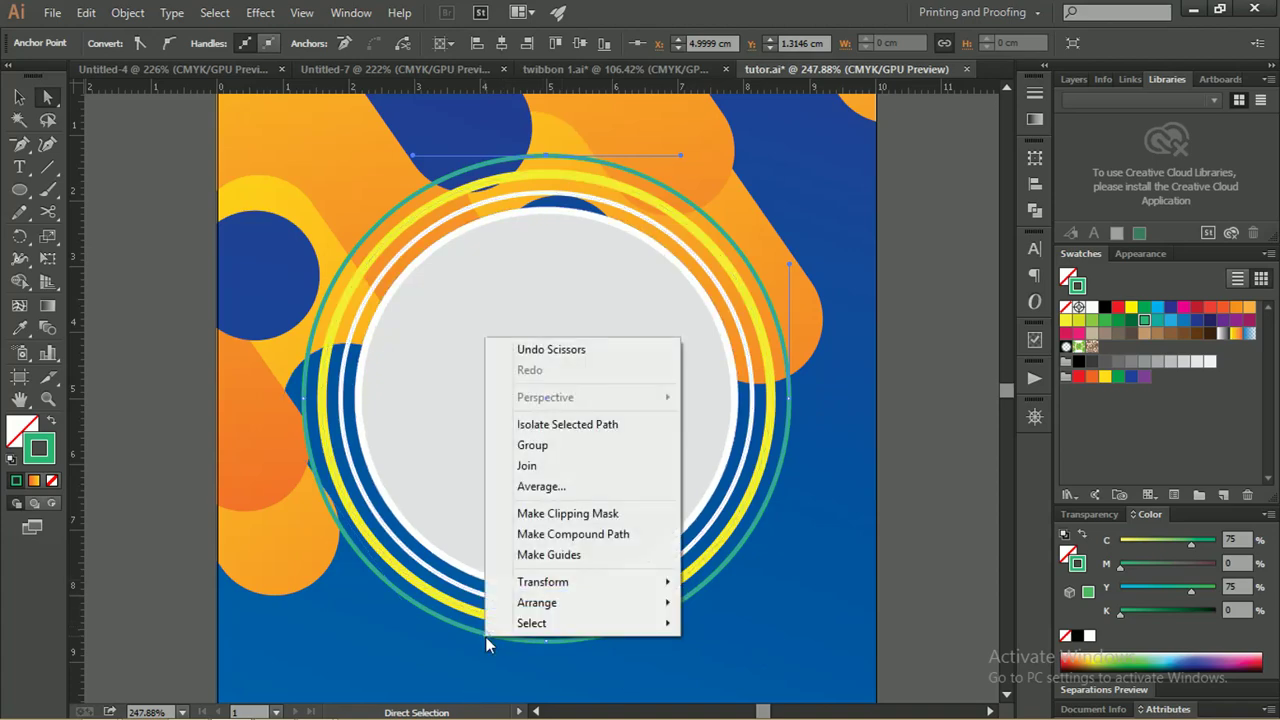
{"action": "left_click", "coordinate": [960, 527]}
{"action": "key", "text": "v"}
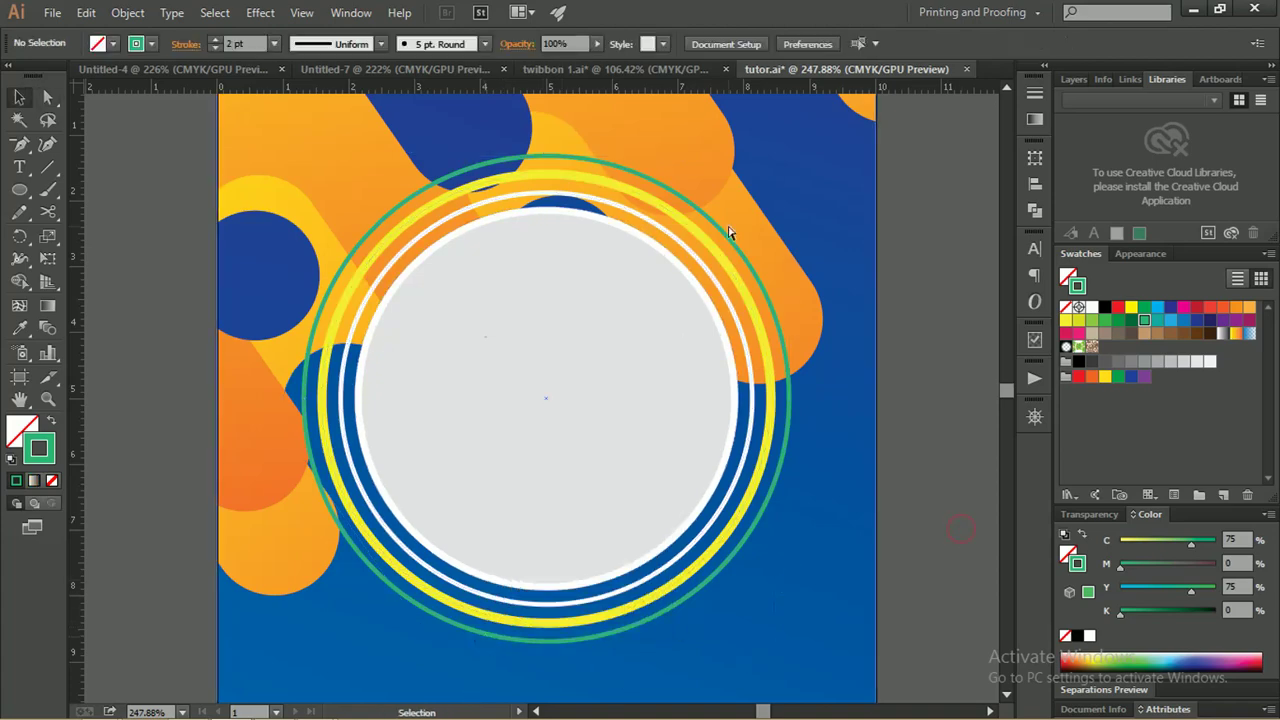
{"action": "key", "text": "p"}
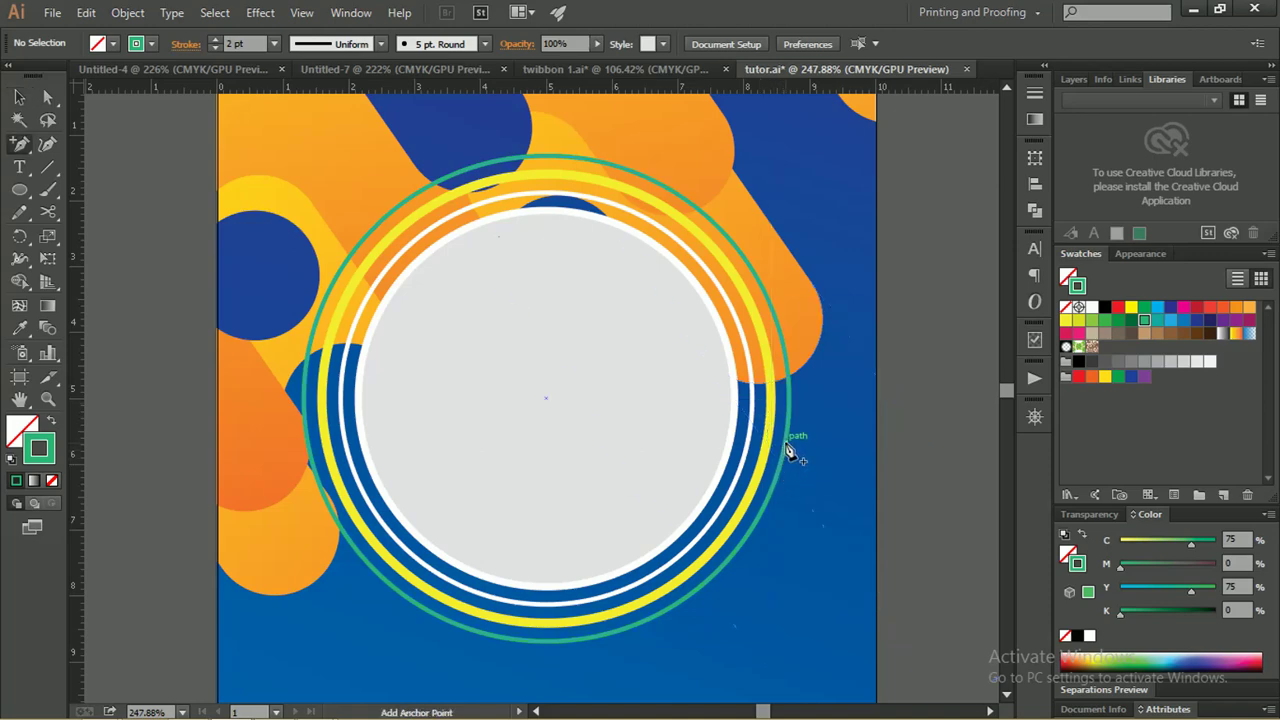
{"action": "left_click", "coordinate": [786, 442]}
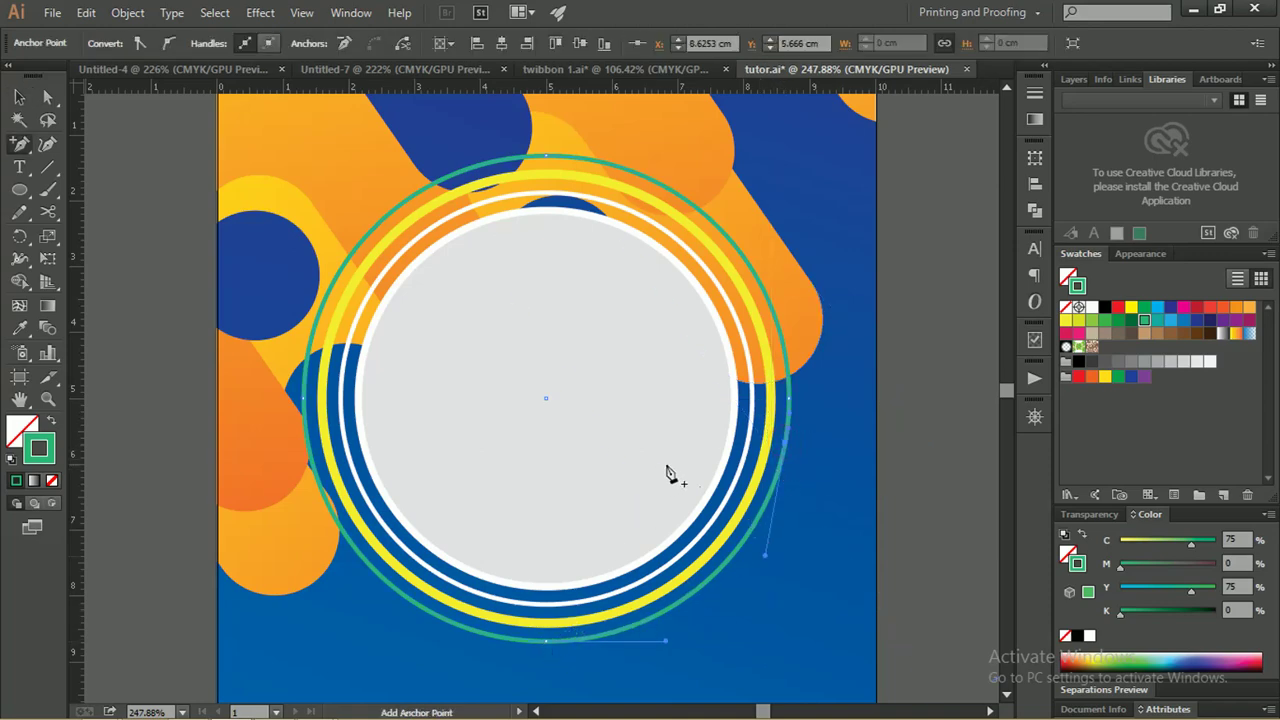
Delete the teal ring's top anchor and remove its left arc, leaving a lower-right quarter arc
{"action": "key", "text": "a"}
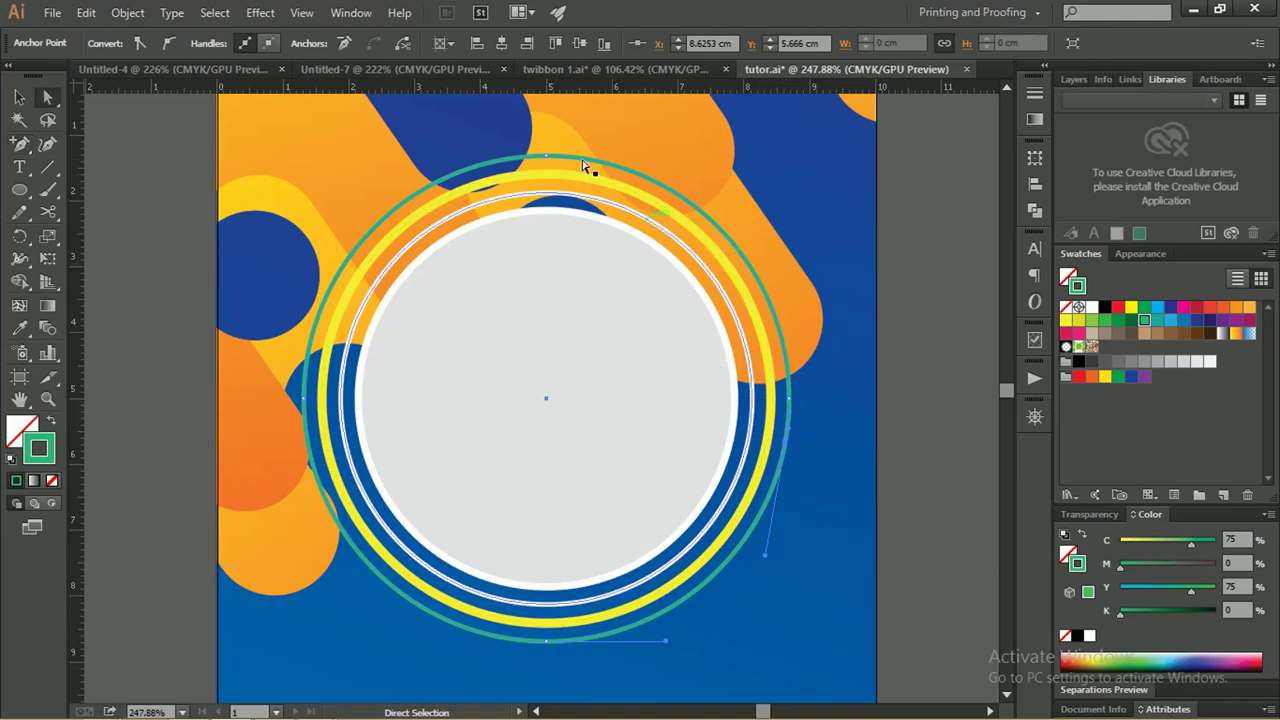
{"action": "left_click", "coordinate": [547, 158]}
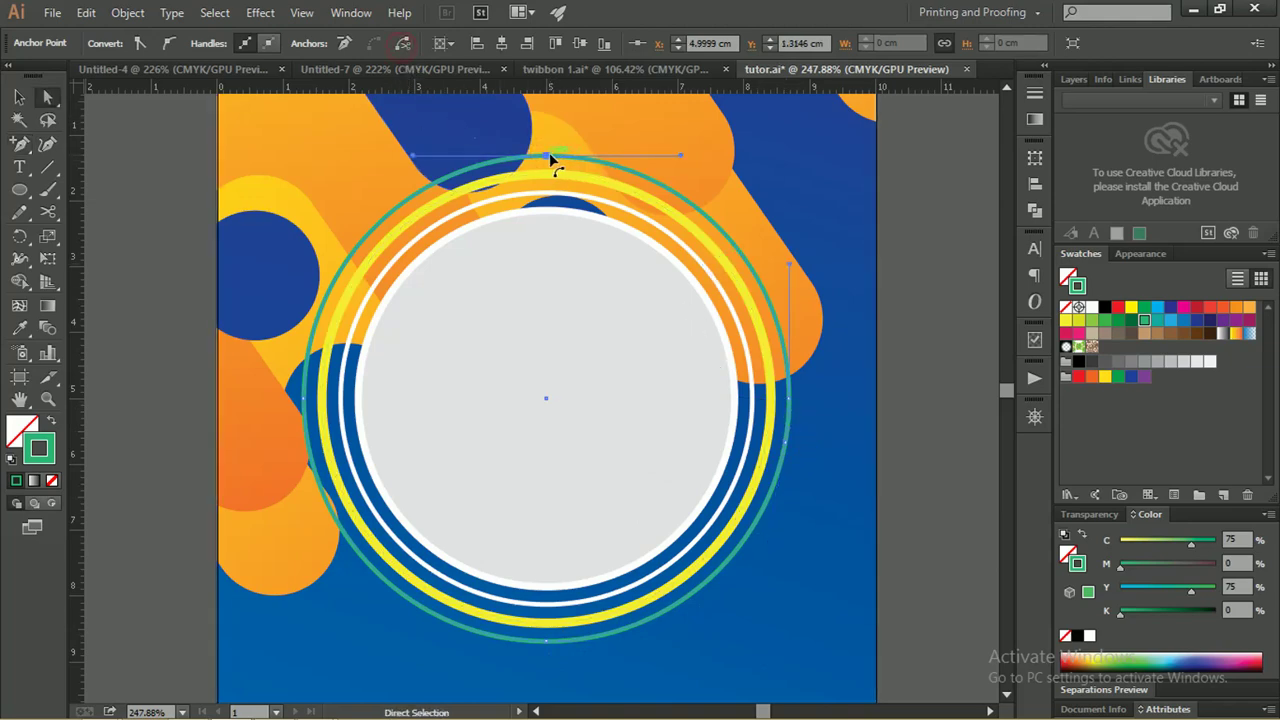
{"action": "left_click_drag", "start_coordinate": [549, 157], "coordinate": [567, 151]}
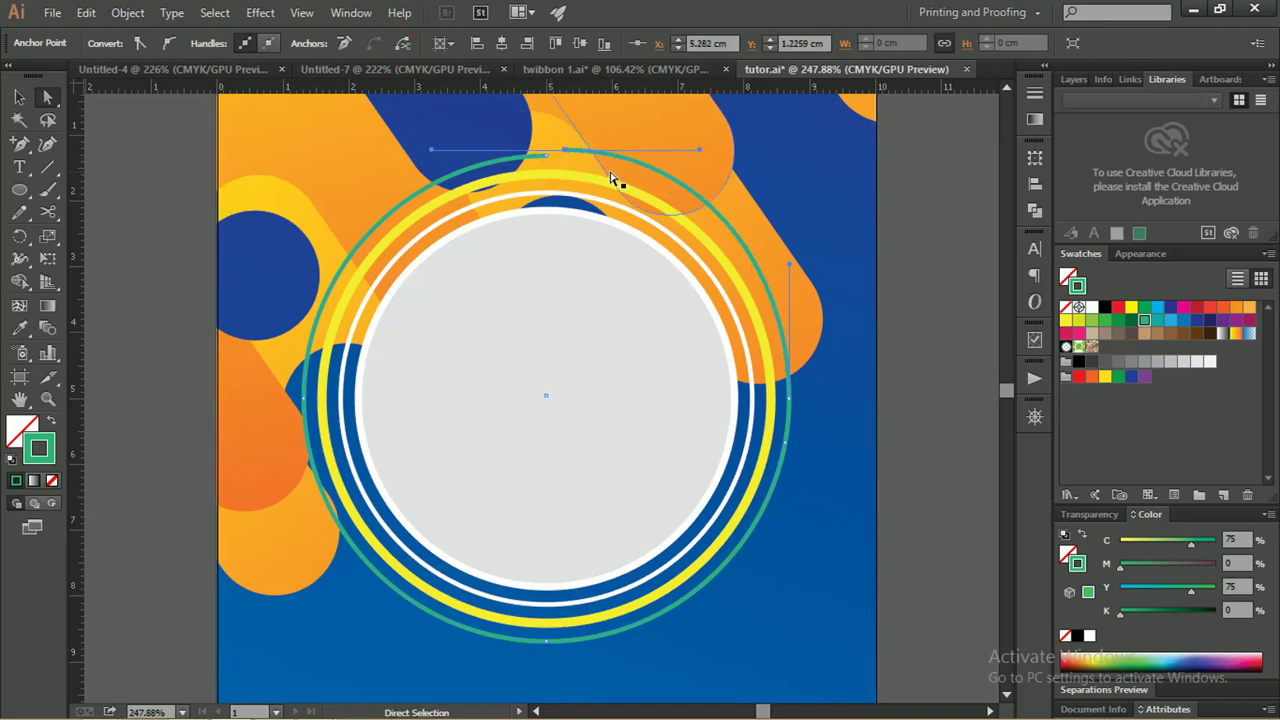
{"action": "key", "text": "Delete"}
{"action": "key", "text": "Delete"}
{"action": "key", "text": "ctrl+z"}
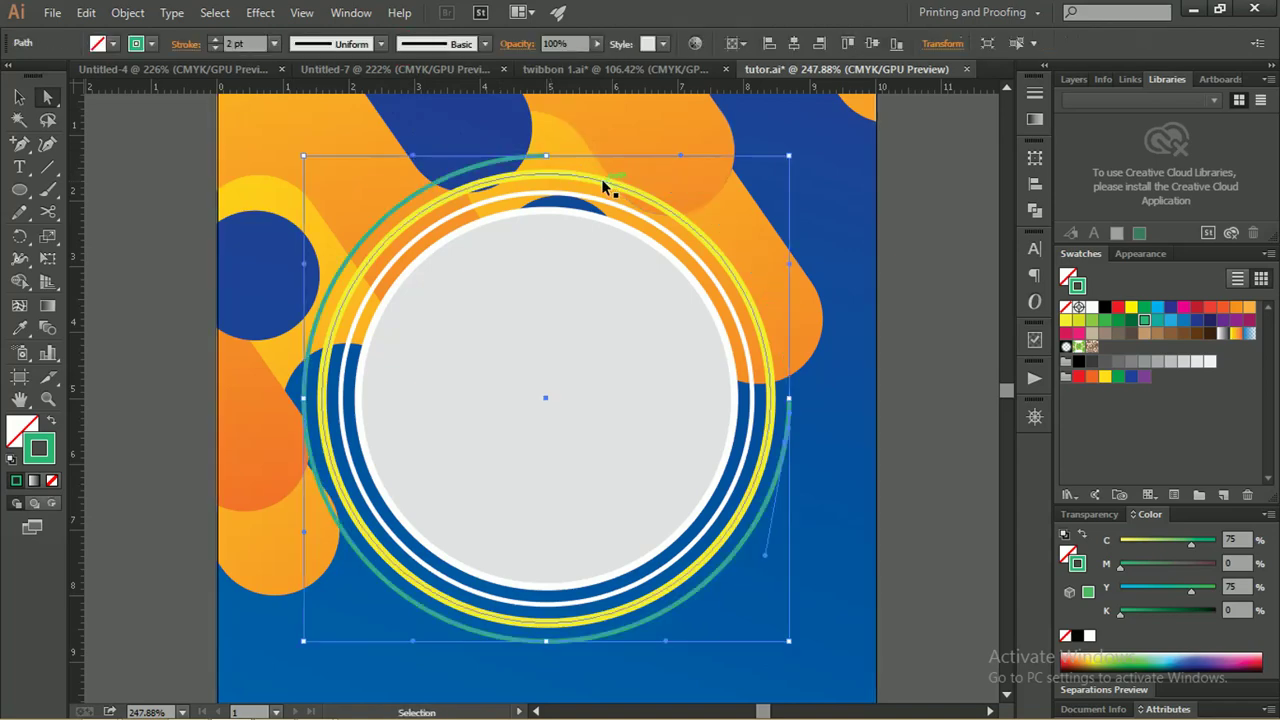
{"action": "key", "text": "ctrl+z"}
{"action": "key", "text": "ctrl+z"}
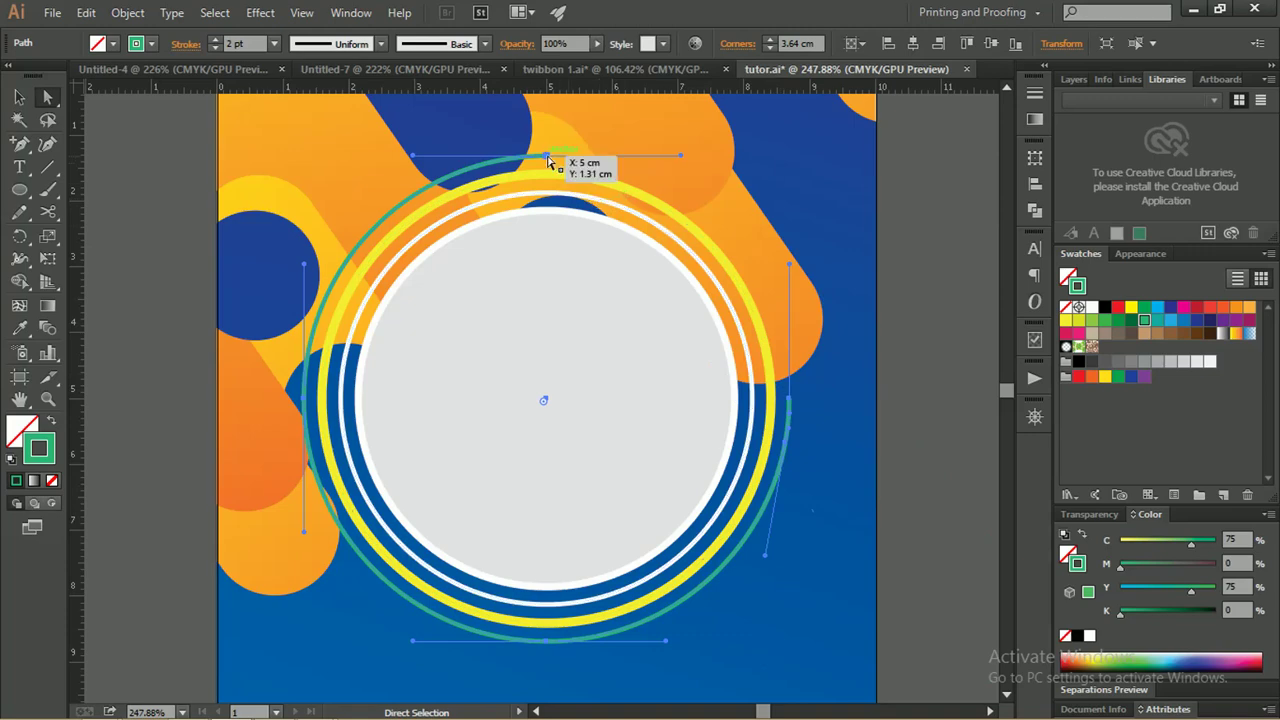
{"action": "left_click", "coordinate": [546, 157]}
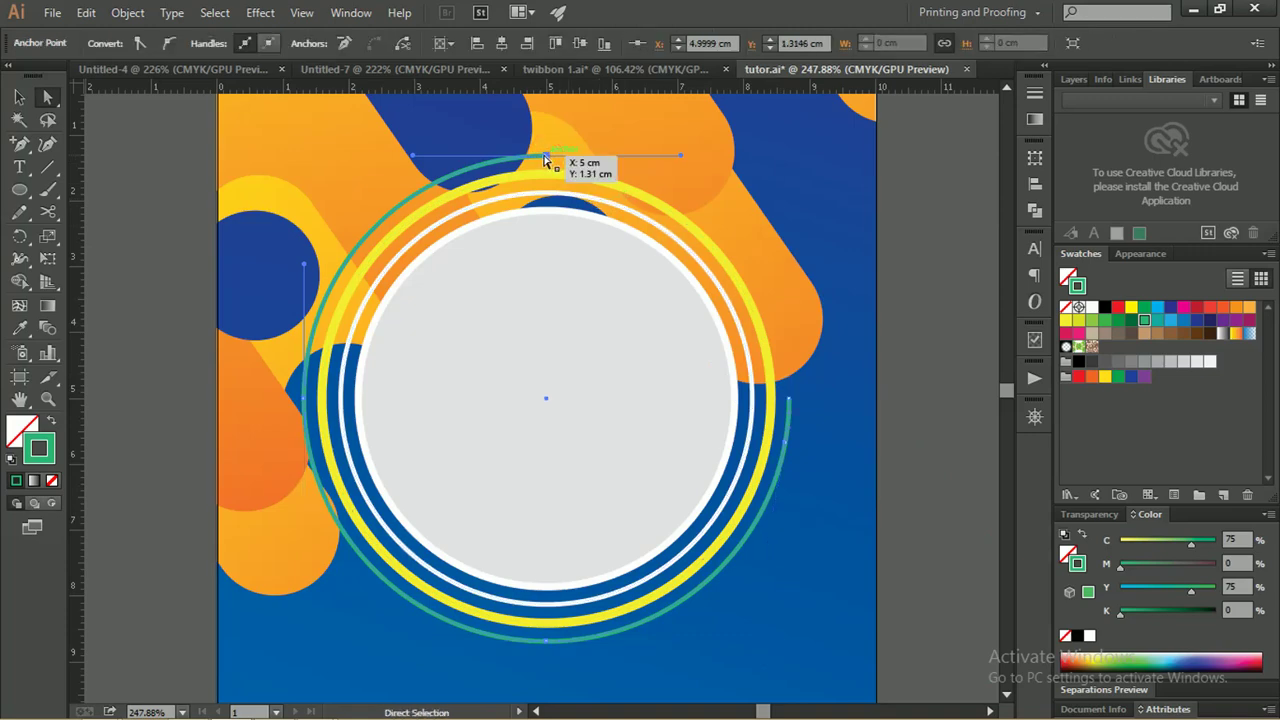
{"action": "key", "text": "Delete"}
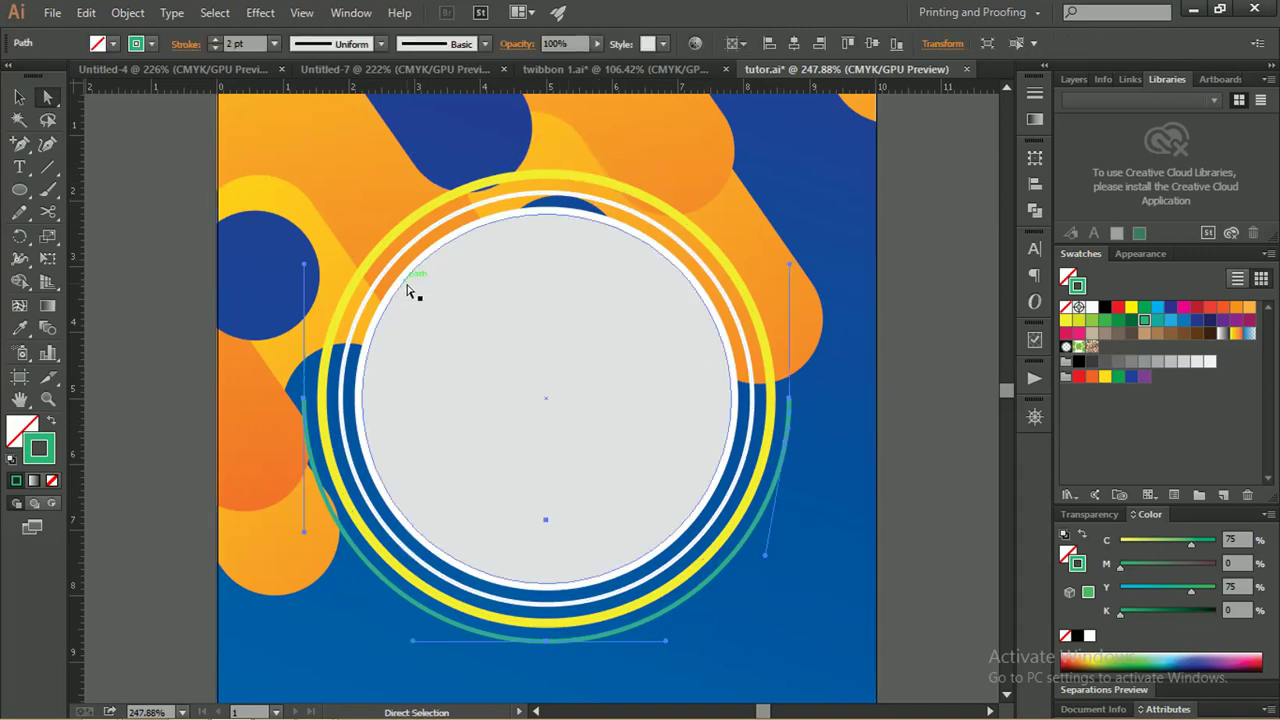
{"action": "left_click", "coordinate": [304, 401]}
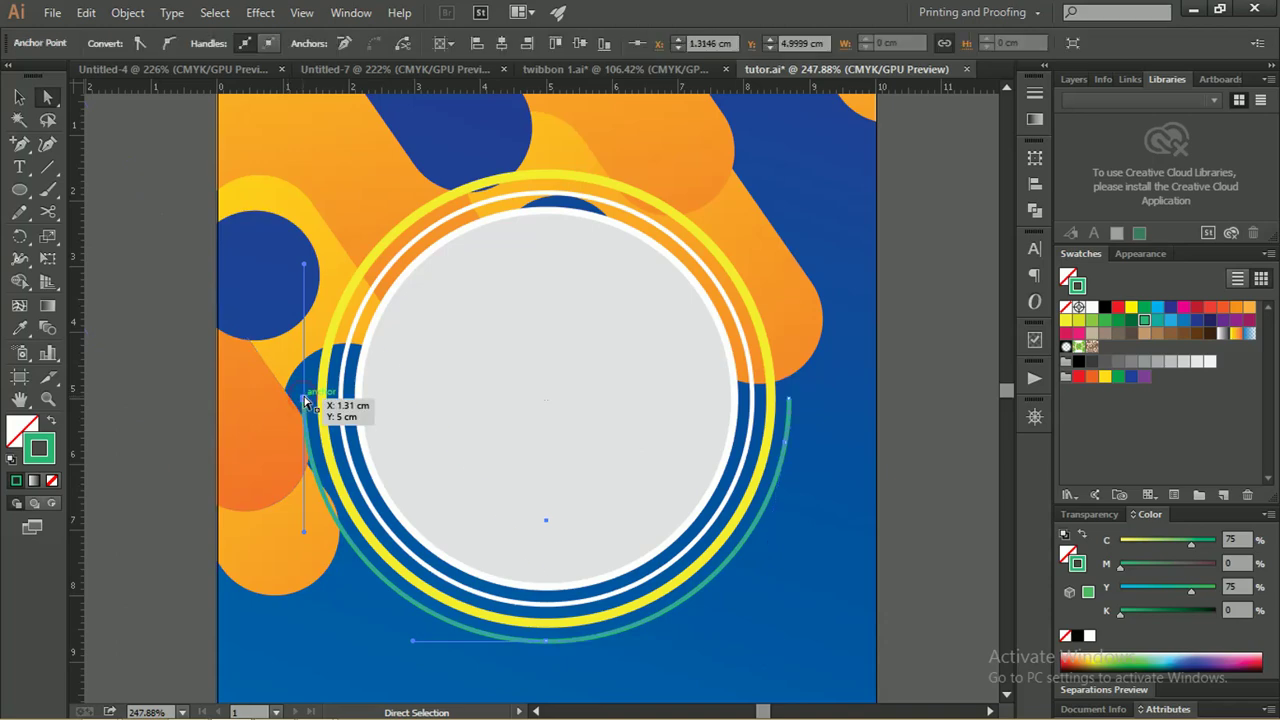
{"action": "key", "text": "p"}
{"action": "left_click", "coordinate": [306, 402]}
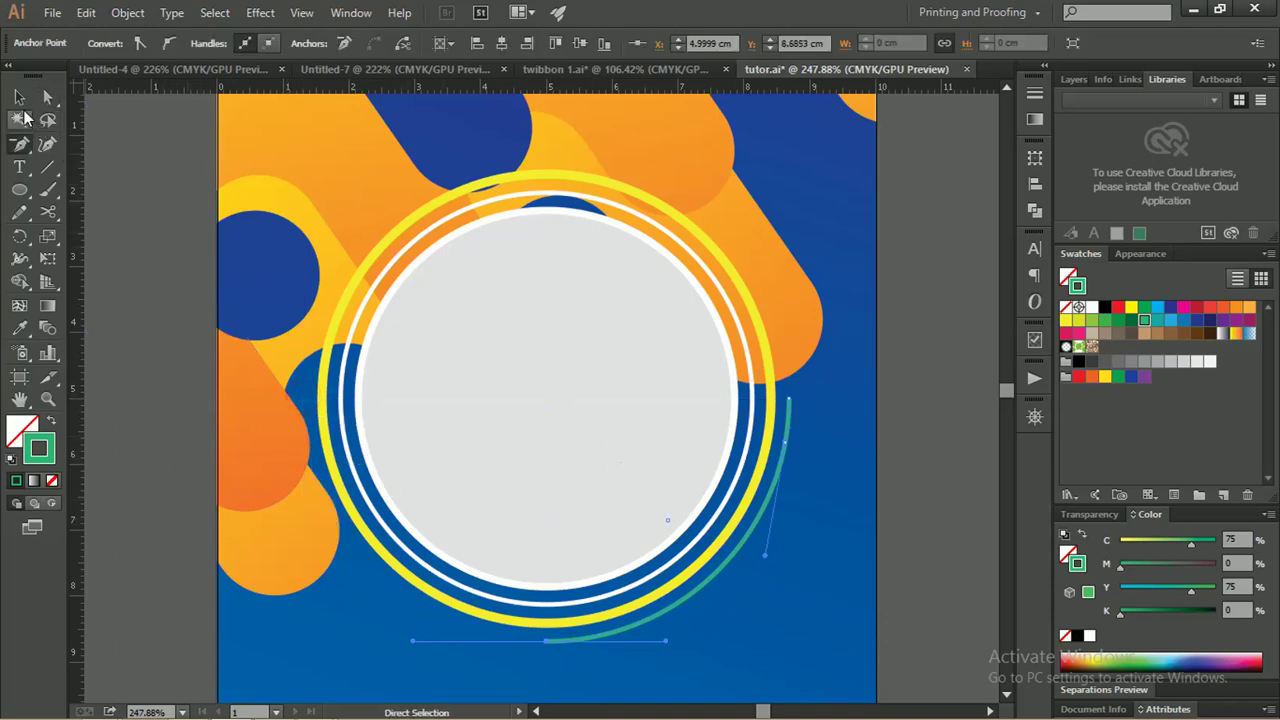
Add anchor points on the yellow ring at its upper right and lower left
{"action": "left_click", "coordinate": [19, 119]}
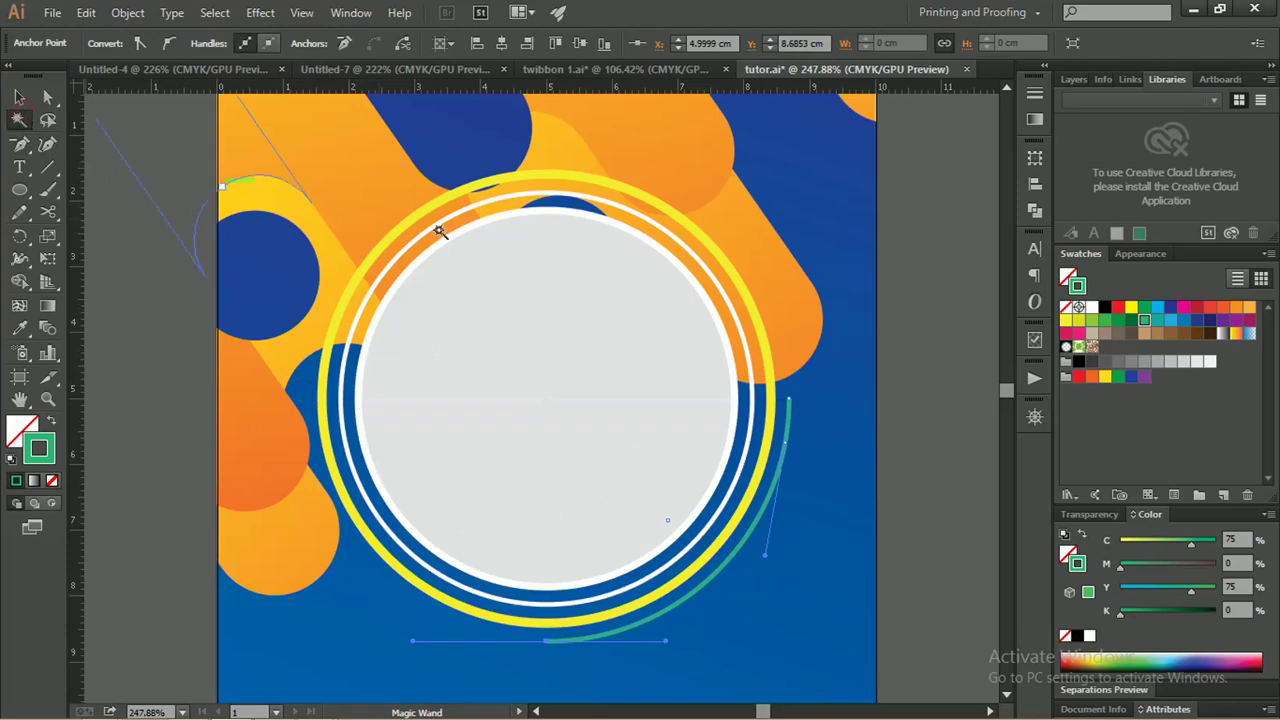
{"action": "left_click", "coordinate": [710, 254]}
{"action": "left_click", "coordinate": [714, 250]}
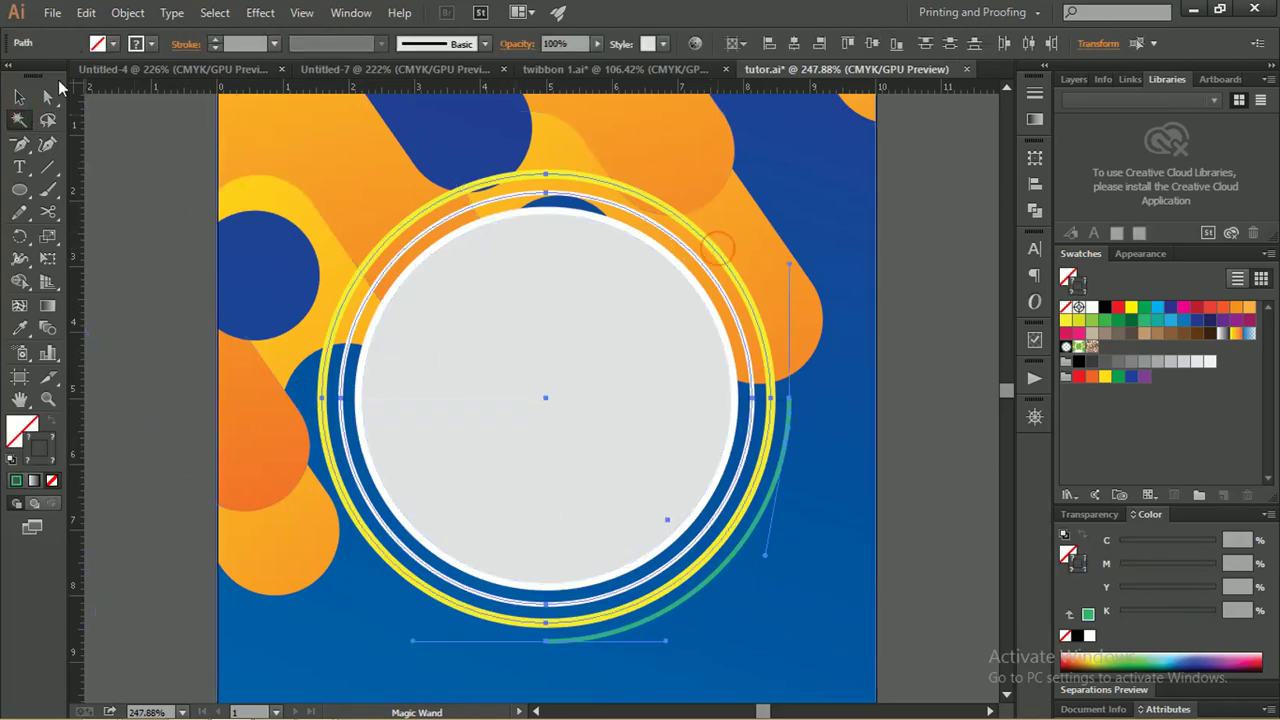
{"action": "left_click", "coordinate": [19, 96]}
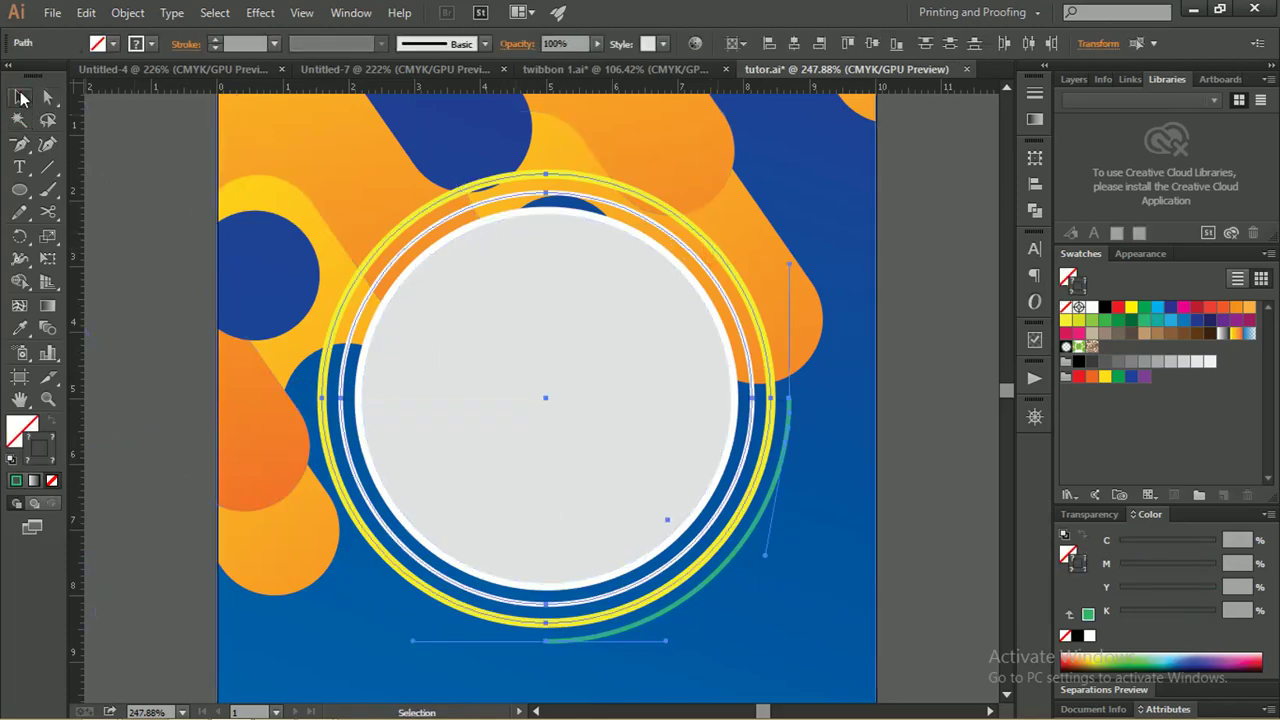
{"action": "left_click", "coordinate": [919, 296]}
{"action": "key", "text": "plus"}
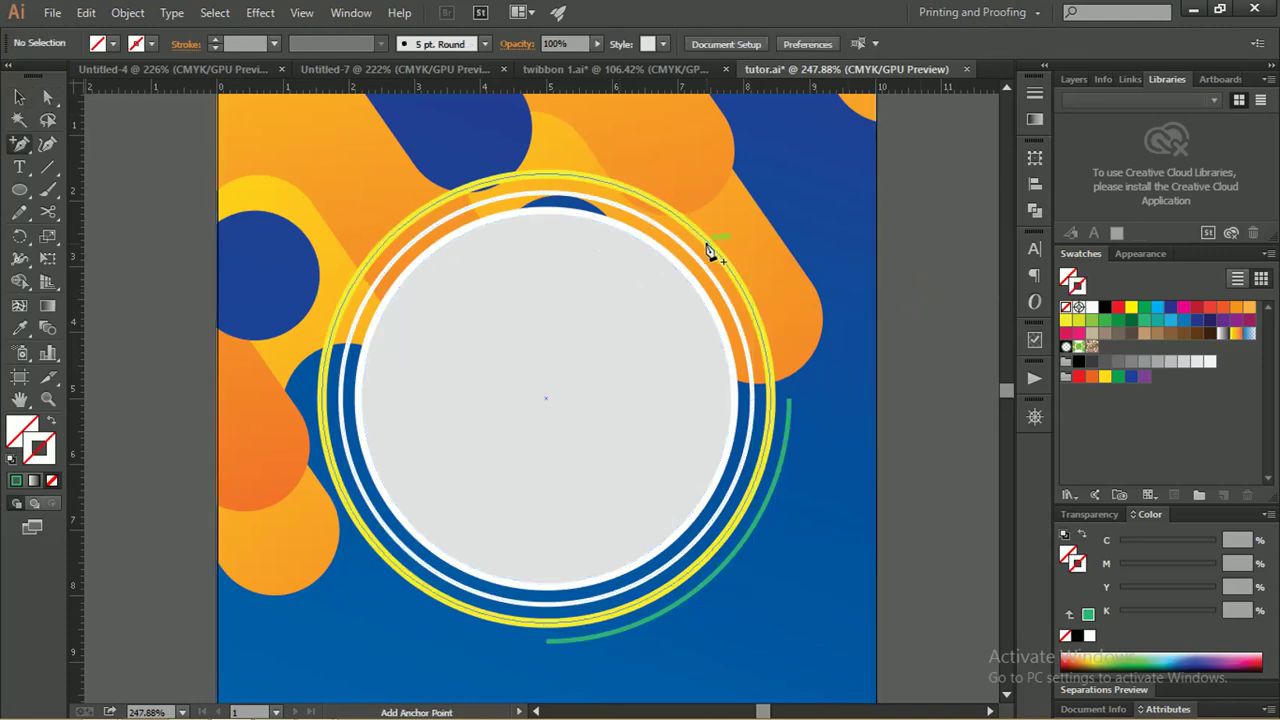
{"action": "left_click", "coordinate": [693, 232]}
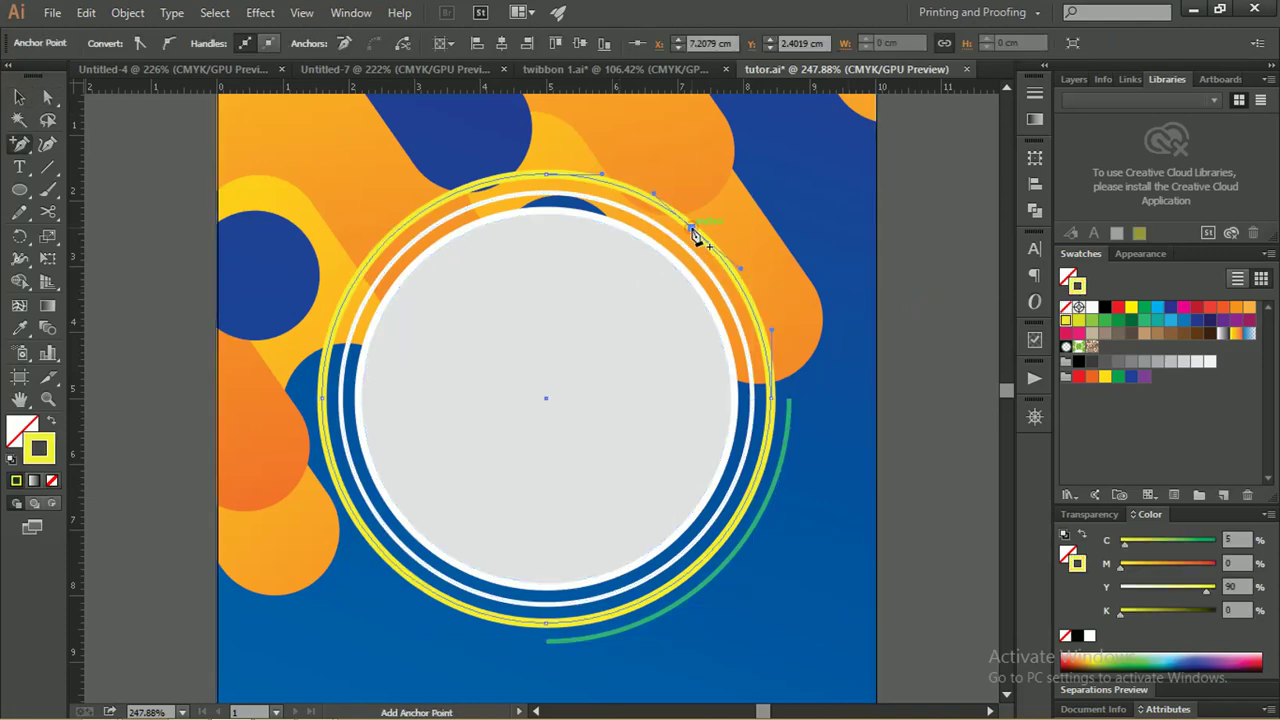
{"action": "left_click", "coordinate": [410, 582]}
Cut the yellow ring at the upper-right anchor, delete its right segment and remove stray anchors
{"action": "key", "text": "a"}
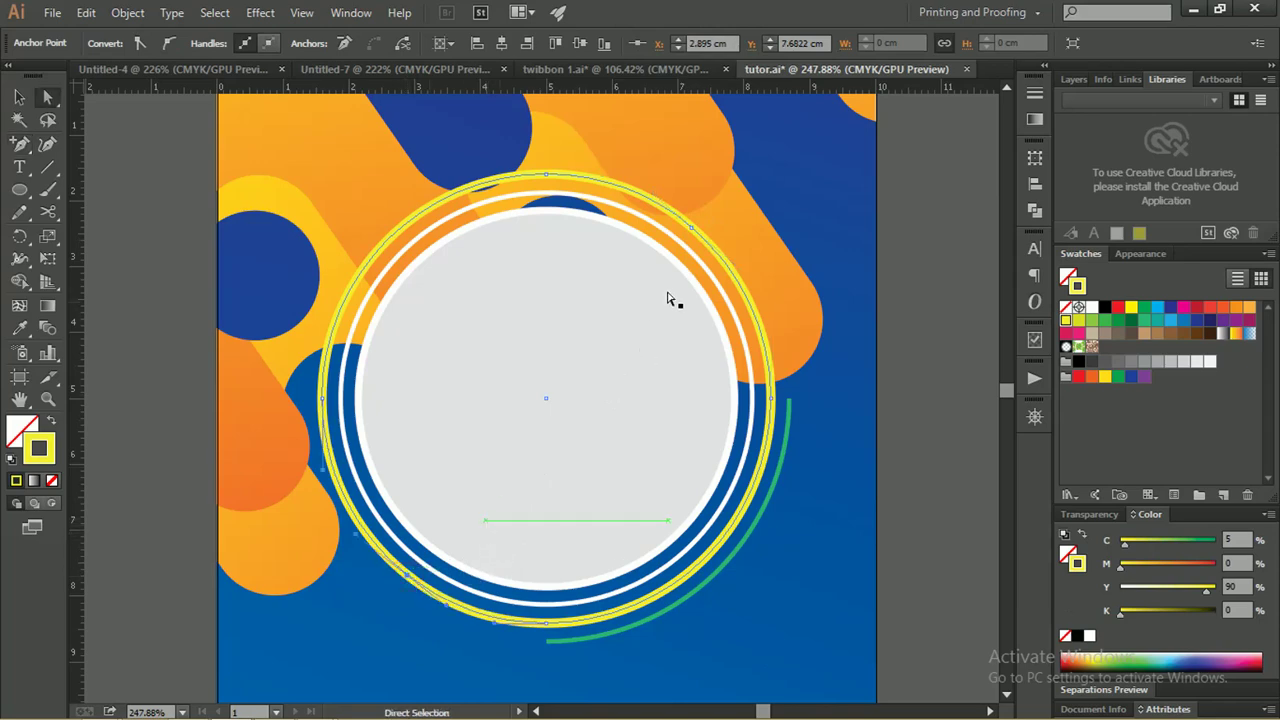
{"action": "left_click", "coordinate": [692, 229]}
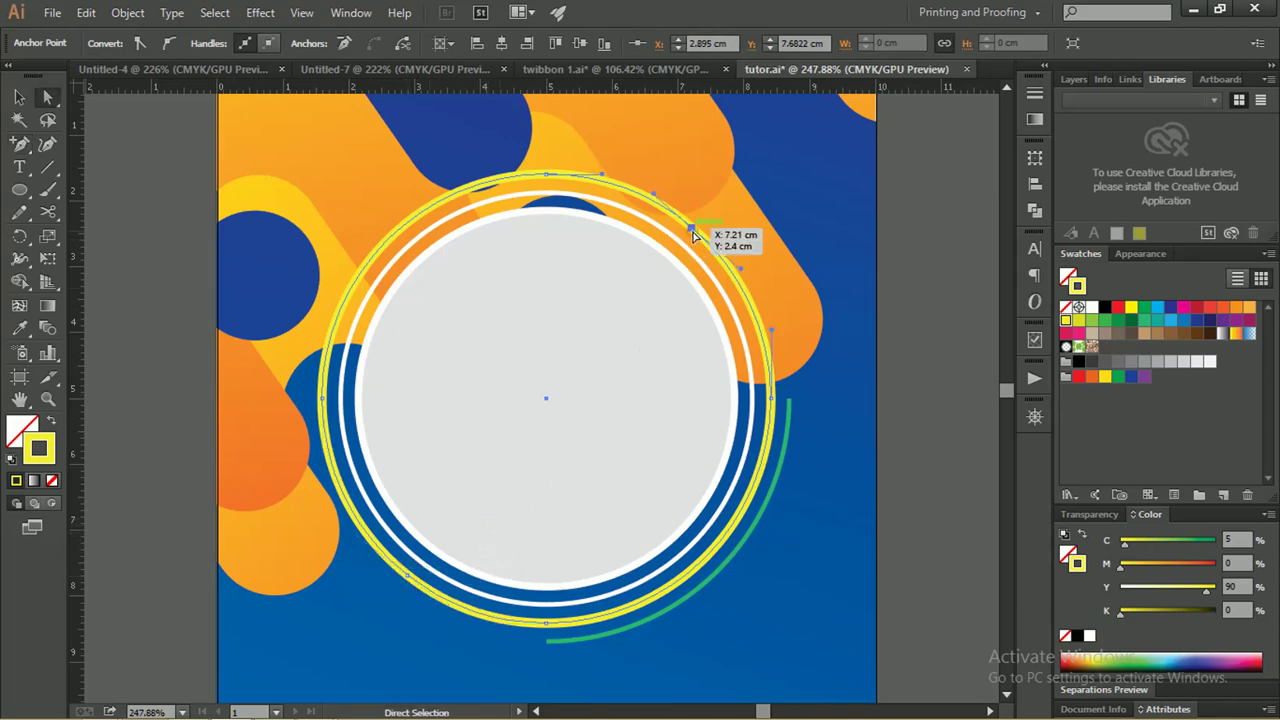
{"action": "left_click", "coordinate": [401, 45]}
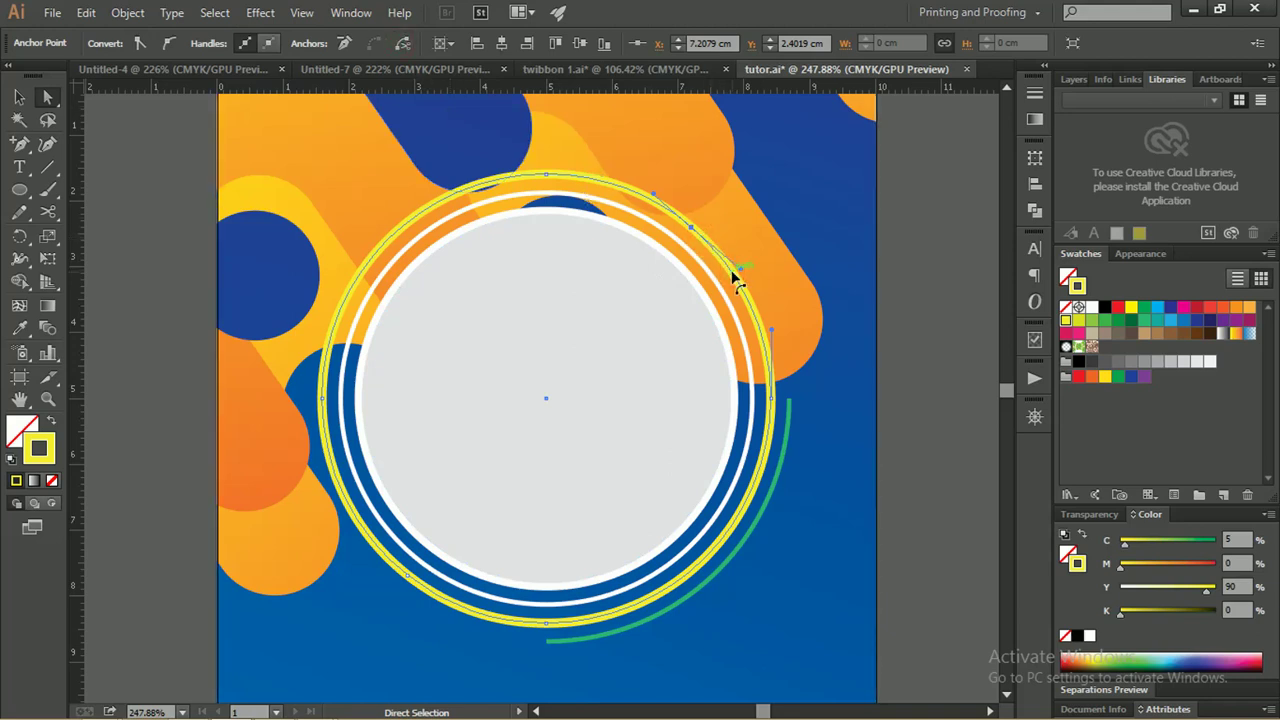
{"action": "left_click", "coordinate": [736, 278]}
{"action": "key", "text": "Delete"}
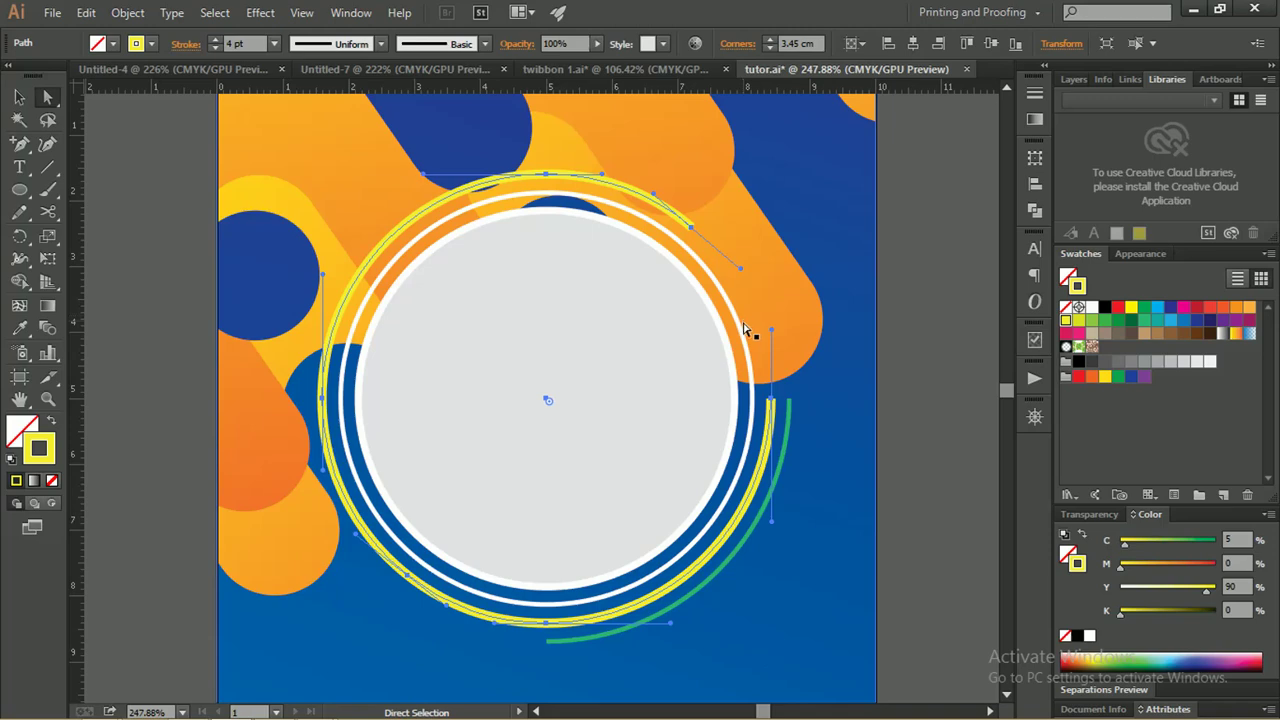
{"action": "key", "text": "p"}
{"action": "left_click", "coordinate": [771, 400]}
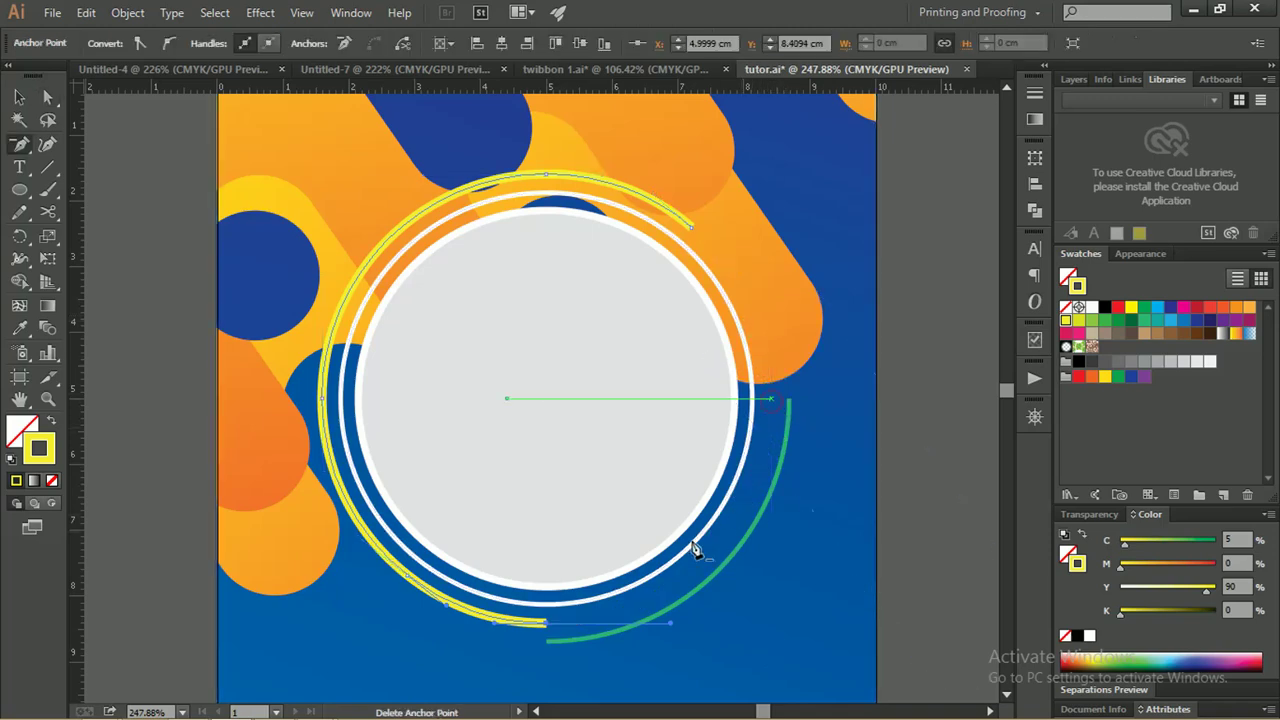
{"action": "left_click", "coordinate": [545, 623]}
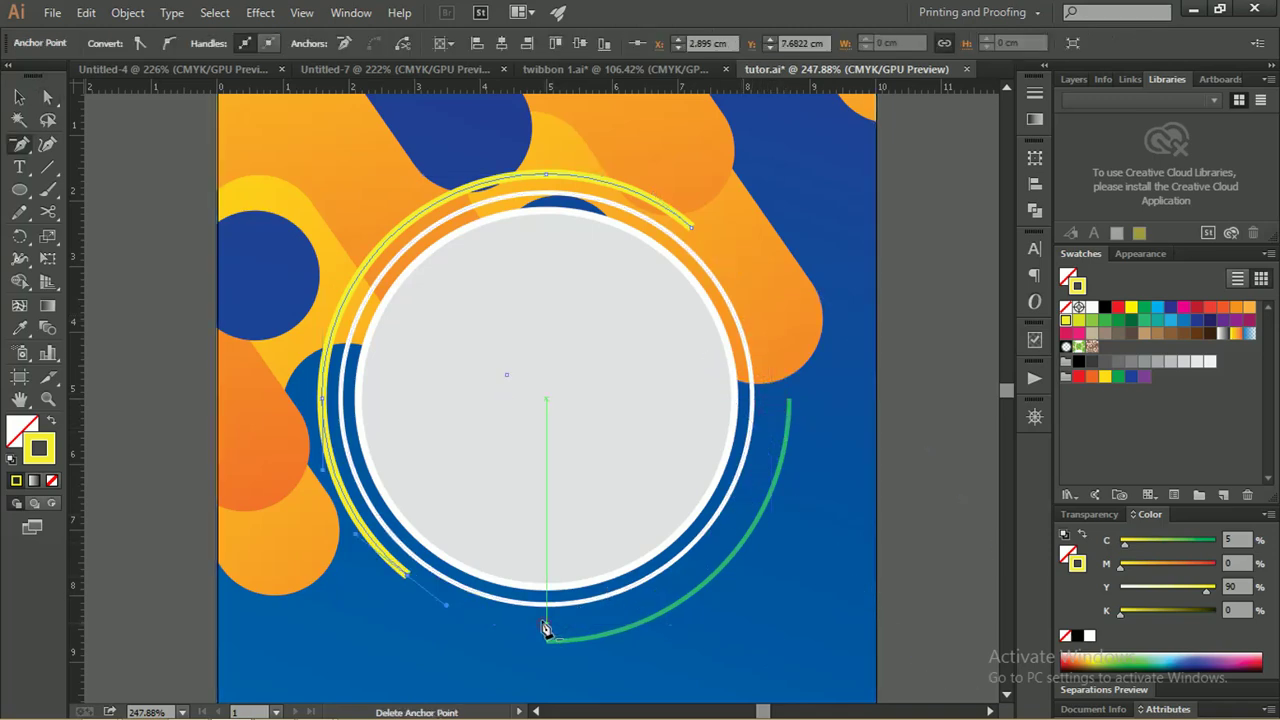
Select the thin white ring and add an anchor point at its top
{"action": "key", "text": "v"}
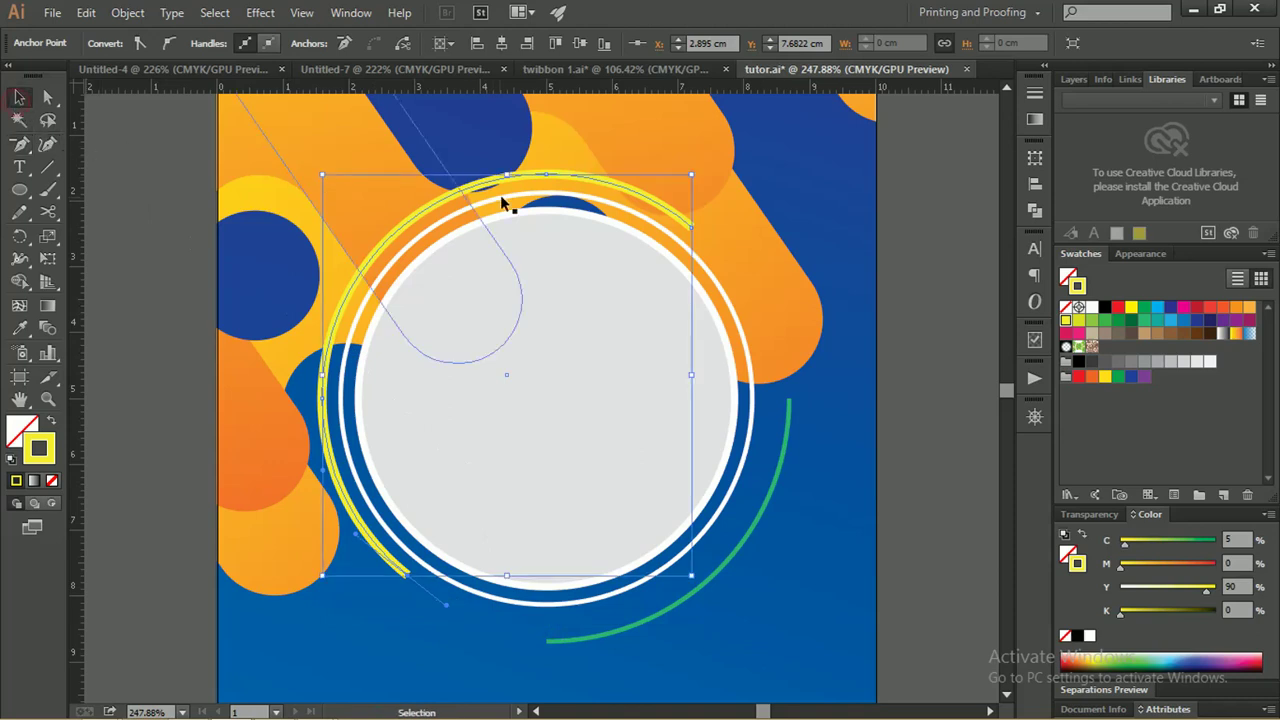
{"action": "left_click", "coordinate": [522, 202]}
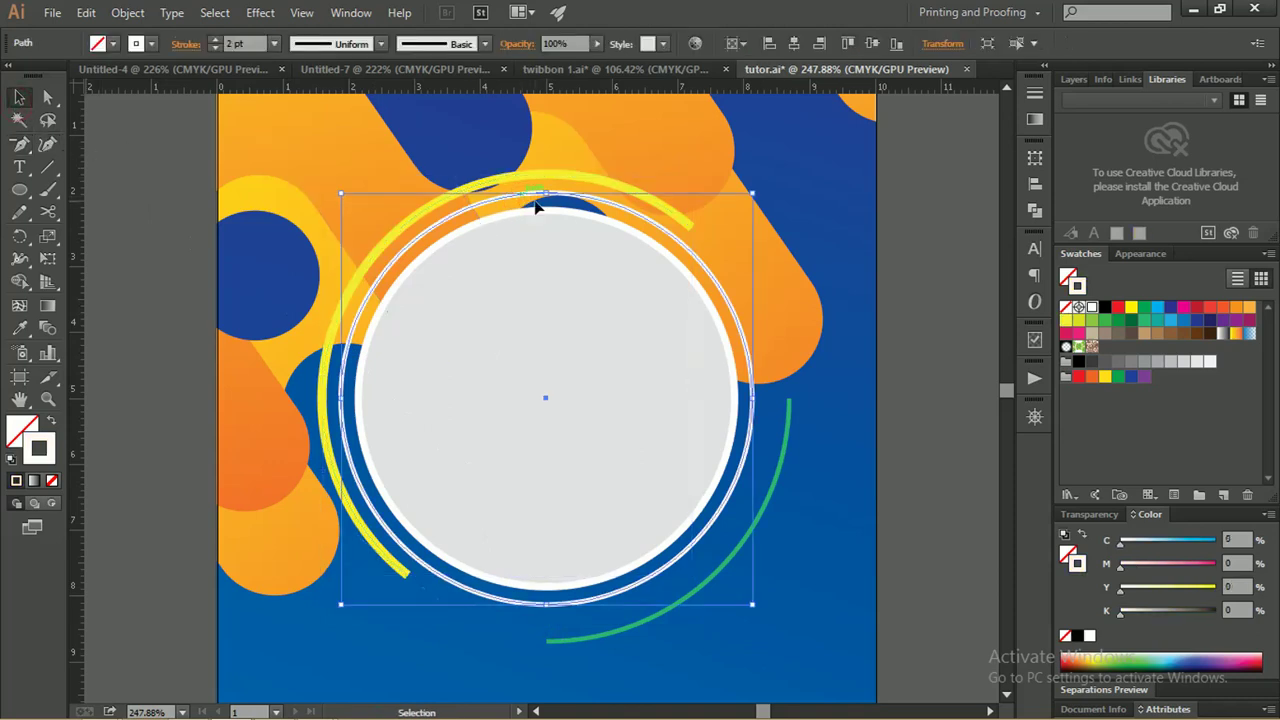
{"action": "key", "text": "p"}
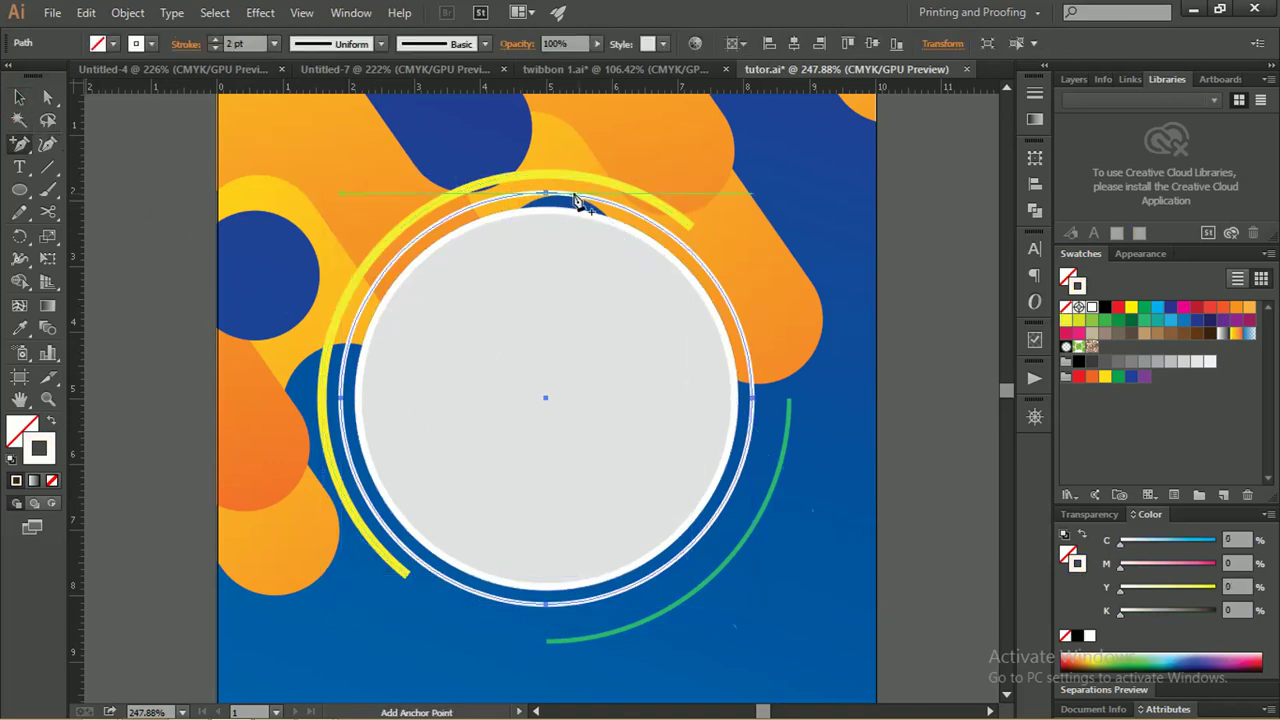
{"action": "left_click", "coordinate": [575, 200]}
{"action": "left_click", "coordinate": [769, 394]}
{"action": "left_click", "coordinate": [575, 200]}
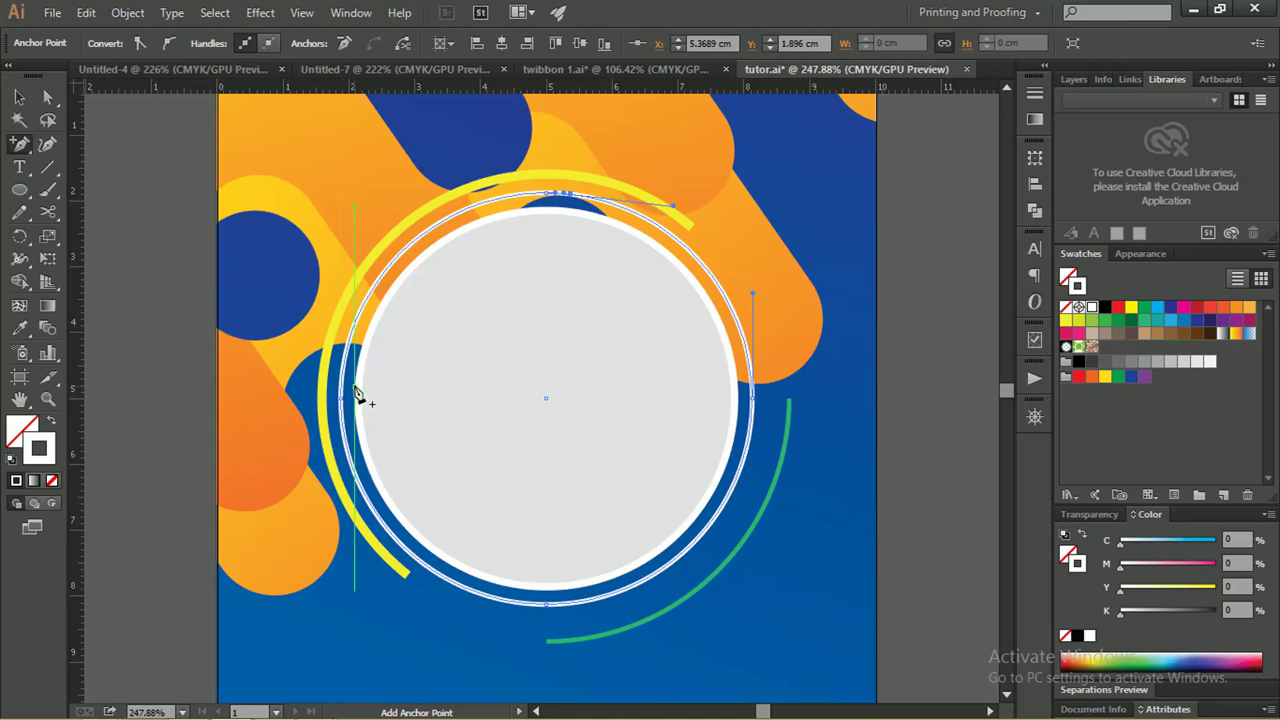
Cut the white ring open at the top anchor and select the resulting ring pieces
{"action": "key", "text": "a"}
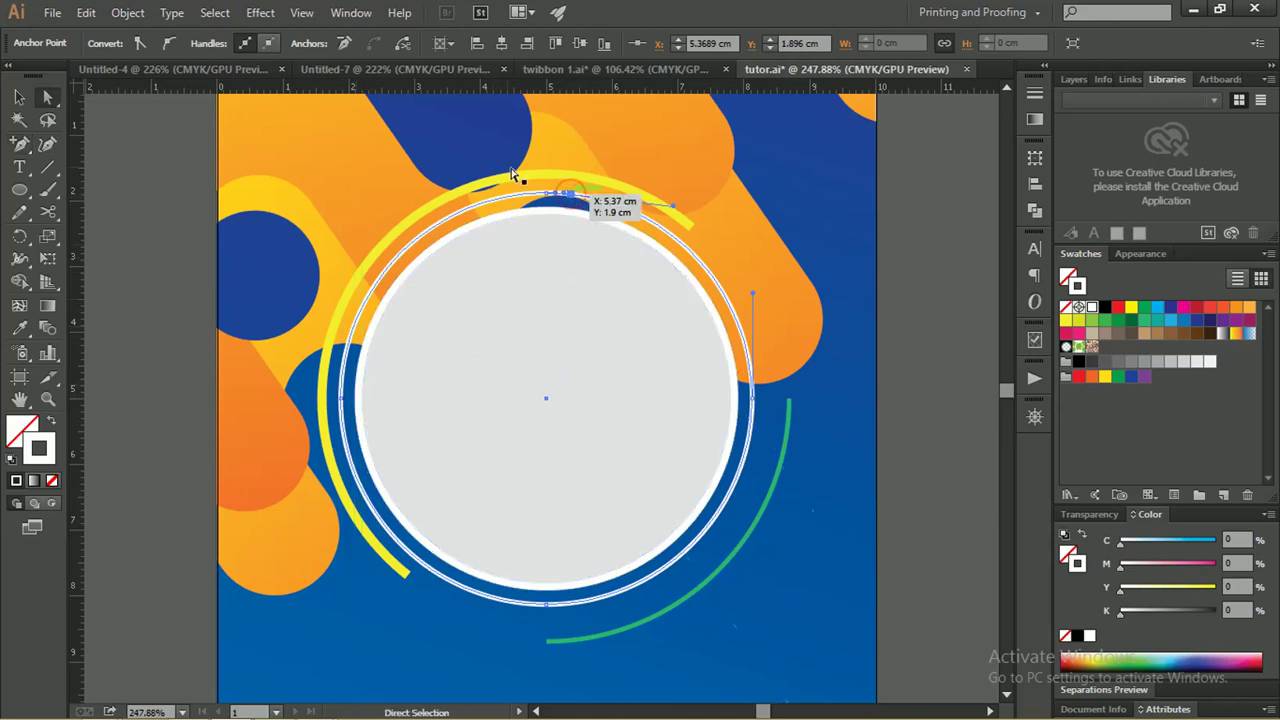
{"action": "left_click", "coordinate": [402, 44]}
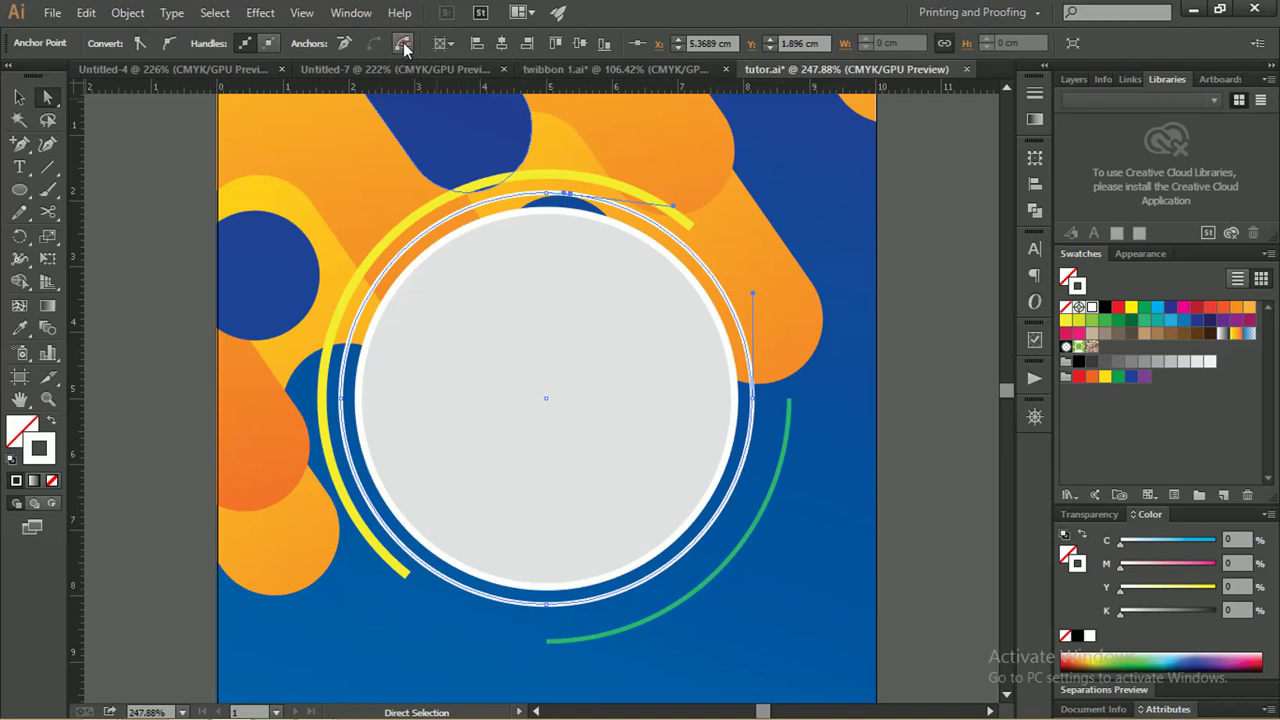
{"action": "left_click", "coordinate": [482, 212]}
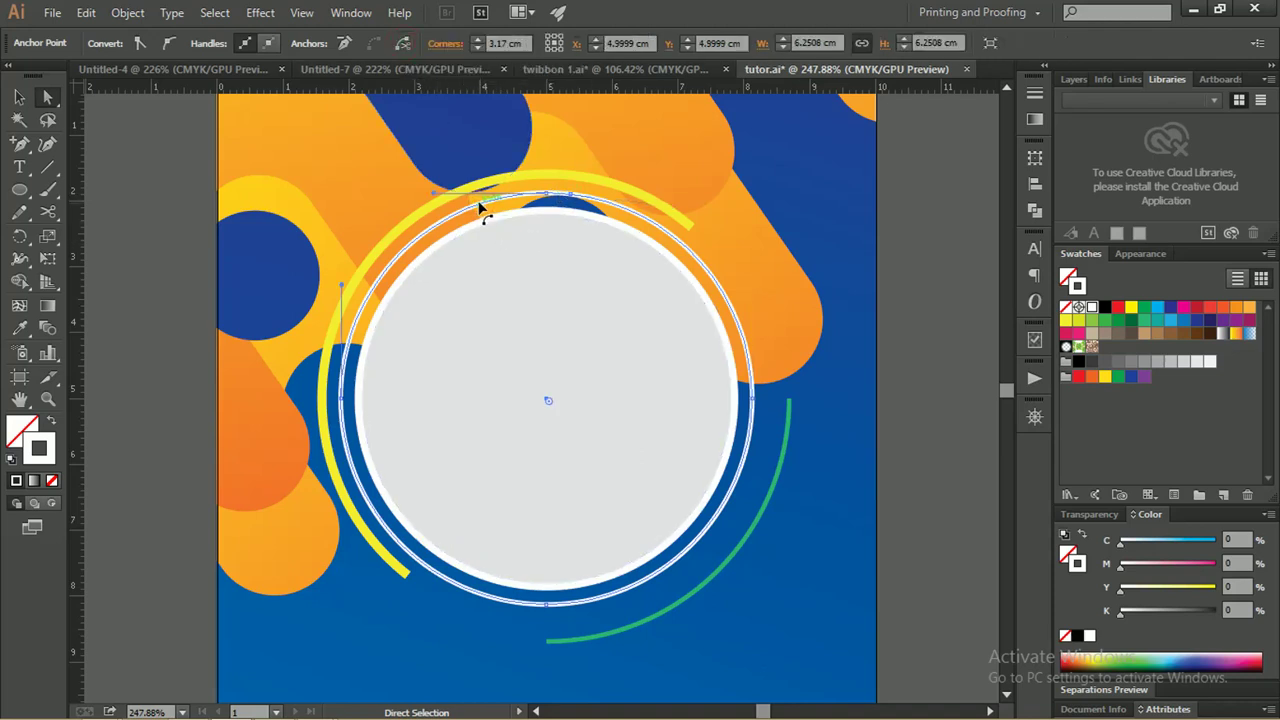
{"action": "left_click", "coordinate": [481, 208]}
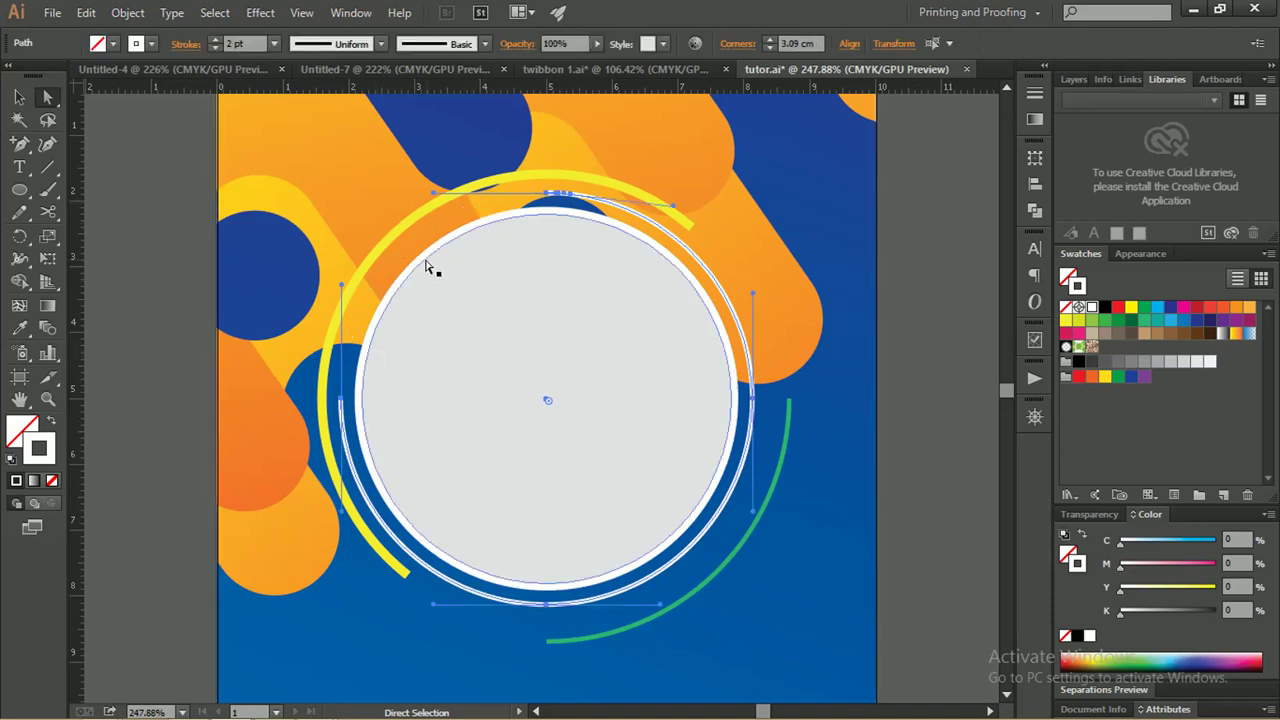
{"action": "left_click", "coordinate": [19, 97]}
{"action": "left_click", "coordinate": [100, 125]}
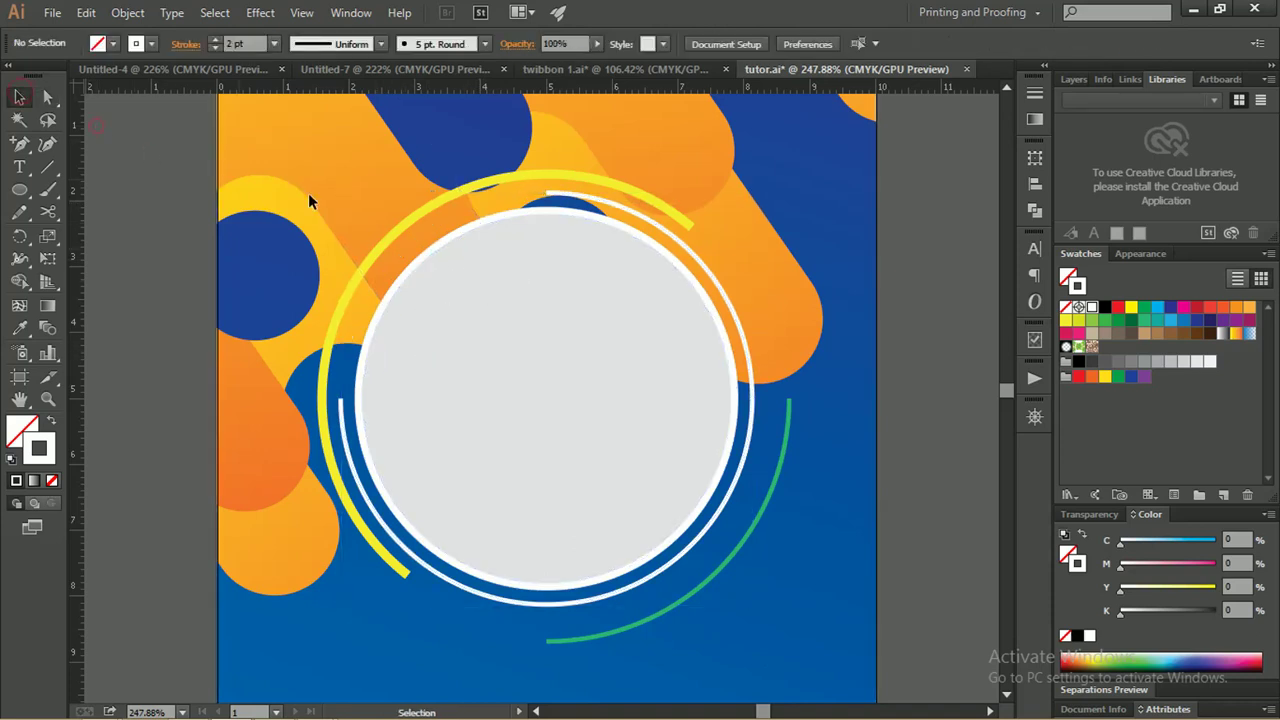
{"action": "left_click", "coordinate": [606, 200]}
Give the selected yellow, white and green arcs Round Cap and Round Join strokes
{"action": "left_click", "coordinate": [605, 181], "text": "shift"}
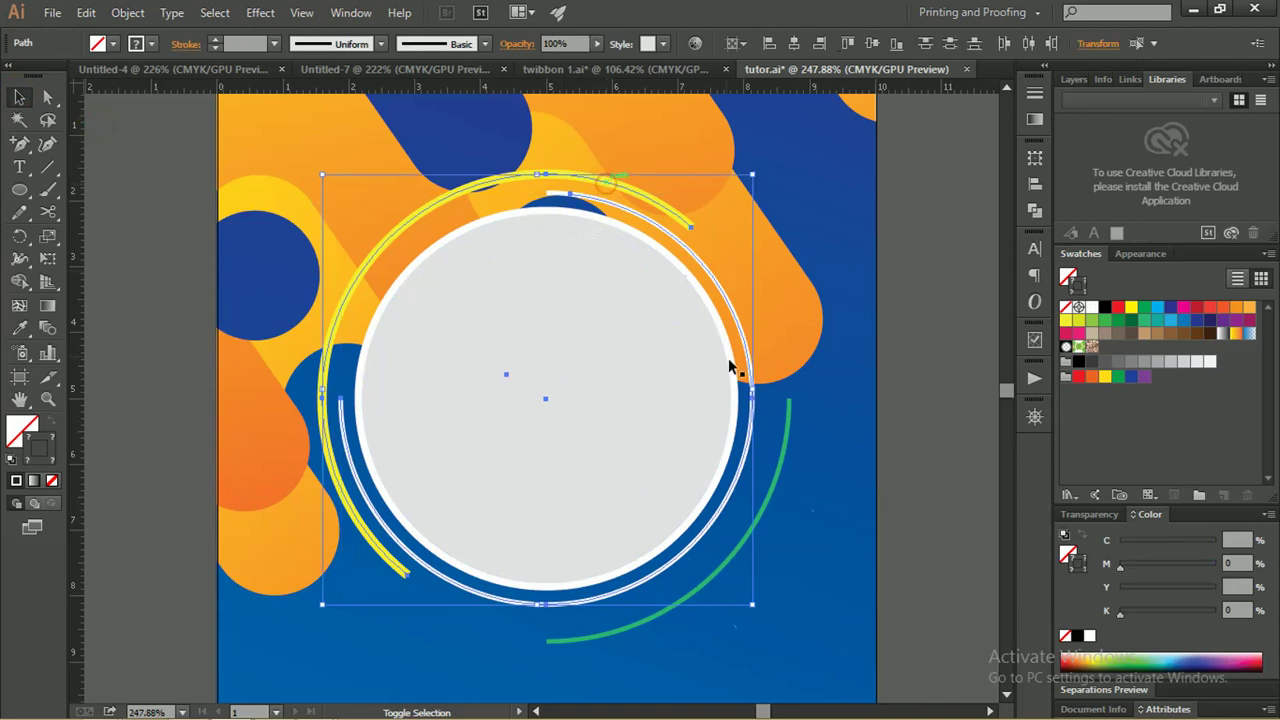
{"action": "left_click", "coordinate": [789, 420], "text": "shift"}
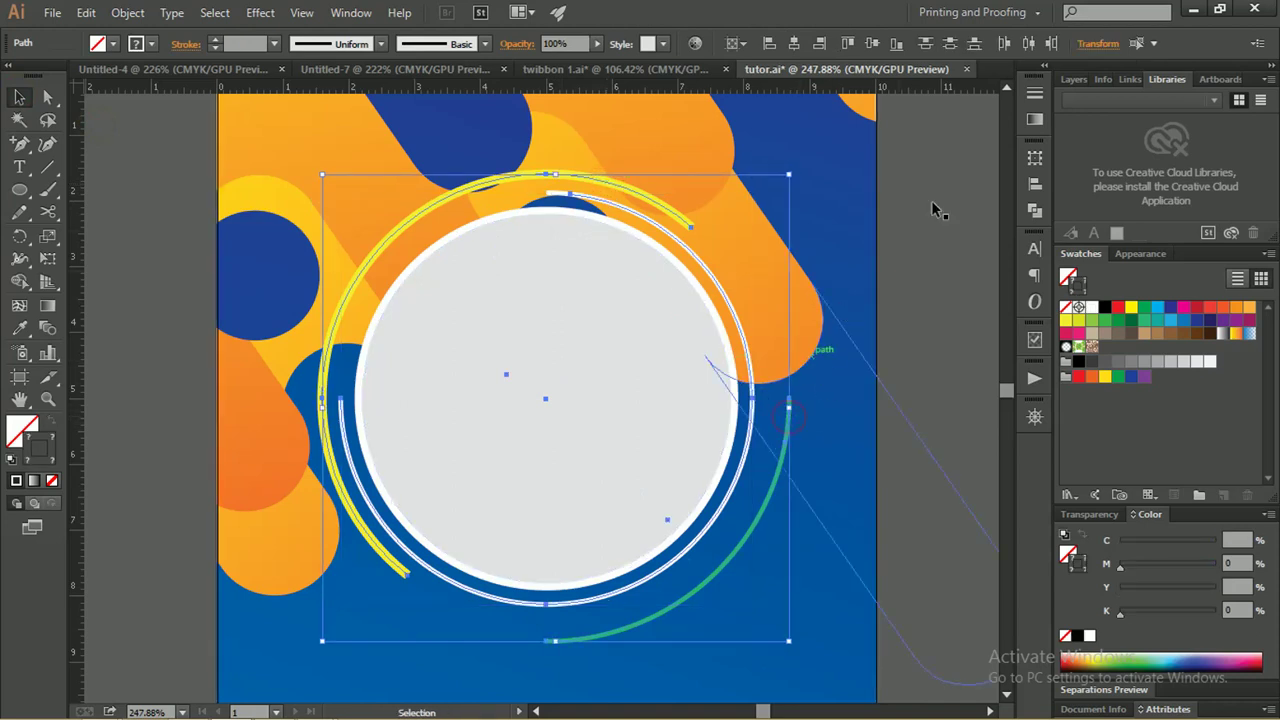
{"action": "left_click", "coordinate": [1034, 117]}
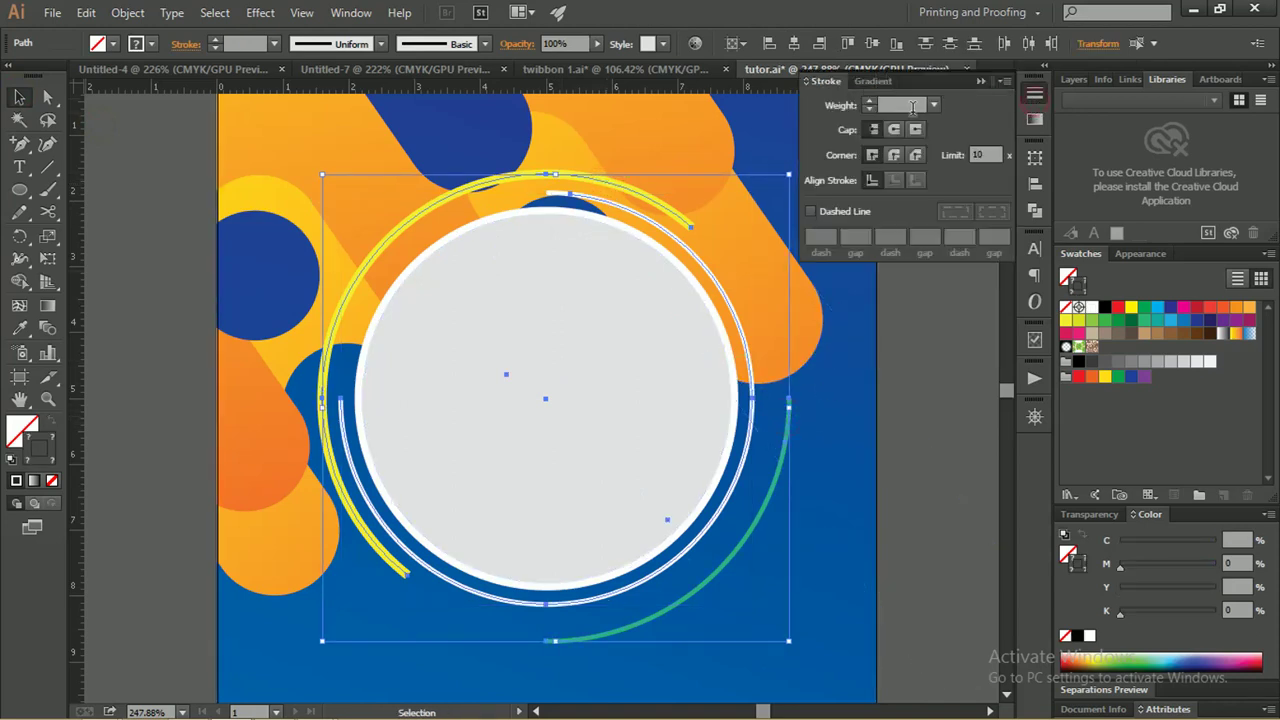
{"action": "left_click", "coordinate": [895, 130]}
{"action": "left_click", "coordinate": [893, 155]}
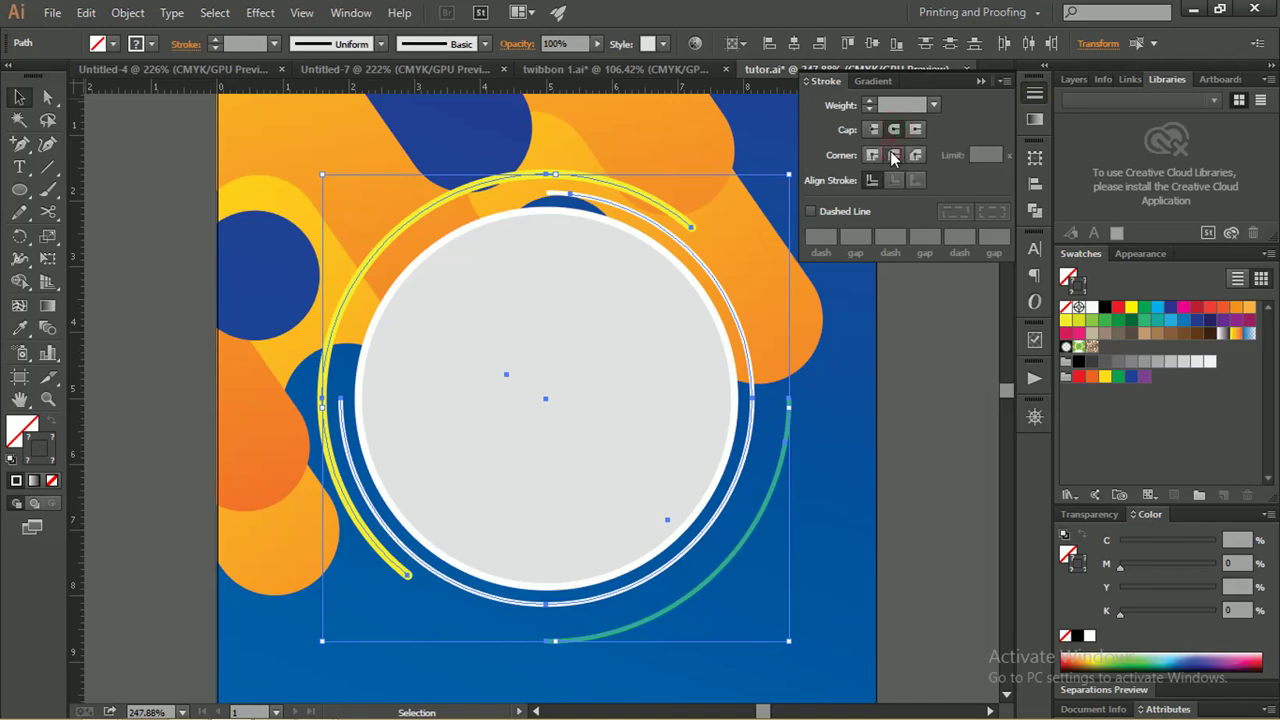
{"action": "left_click", "coordinate": [981, 82]}
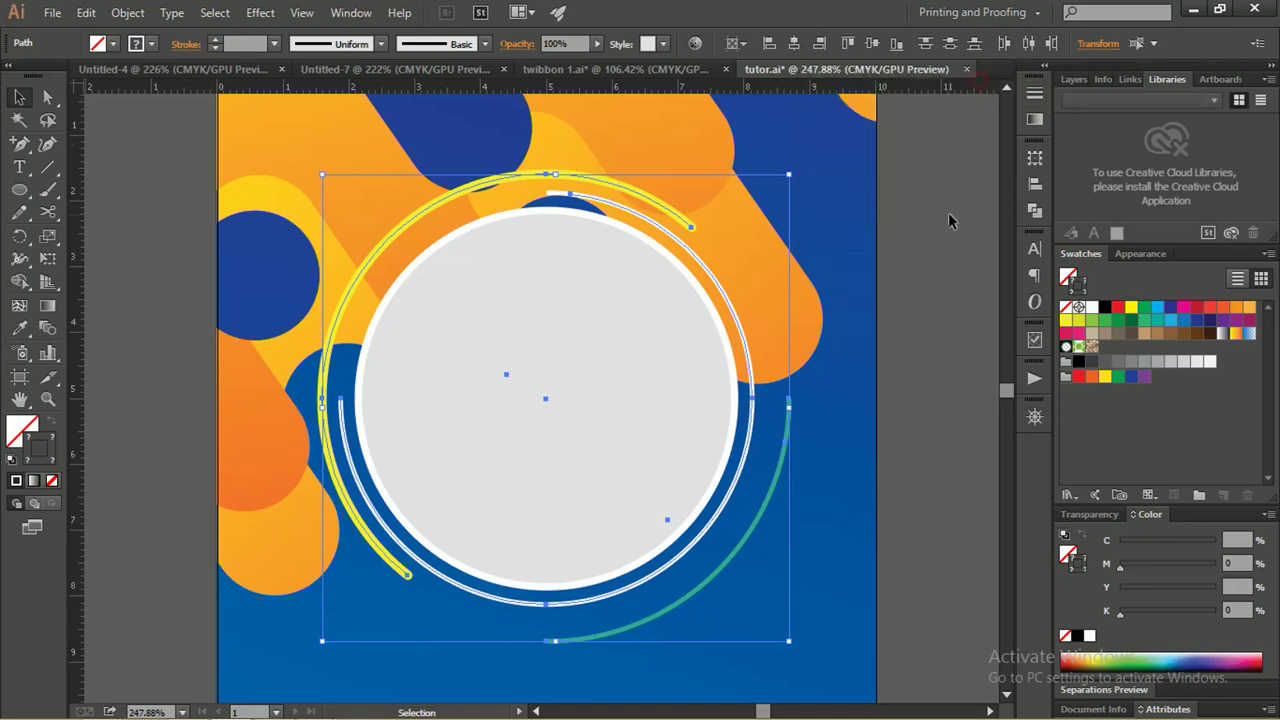
{"action": "left_click", "coordinate": [800, 350]}
Move the green arc slightly and scale it down closer to the circle
{"action": "key", "text": "z"}
{"action": "left_click_drag", "start_coordinate": [512, 206], "coordinate": [555, 218]}
{"action": "left_click", "coordinate": [555, 218], "text": "alt"}
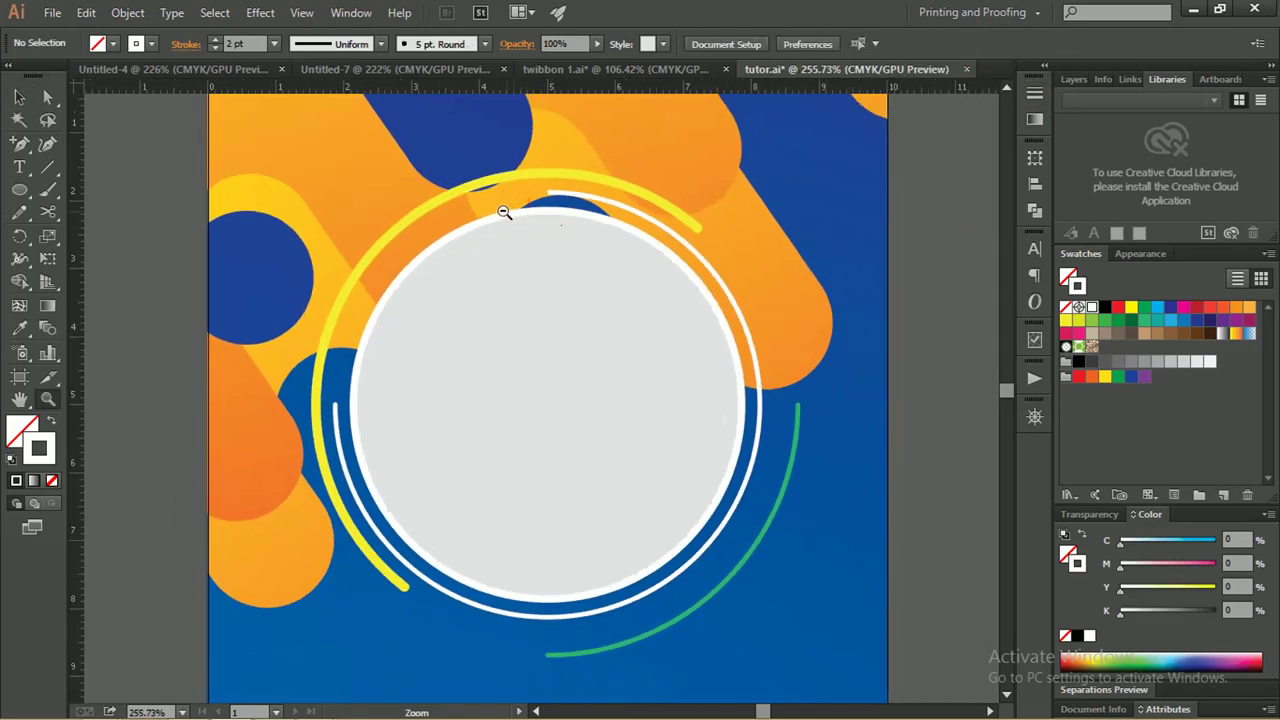
{"action": "key", "text": "v"}
{"action": "mouse_move", "coordinate": [769, 420]}
{"action": "left_mouse_down"}
{"action": "mouse_move", "coordinate": [755, 420]}
{"action": "mouse_move", "coordinate": [769, 420]}
{"action": "left_mouse_up"}
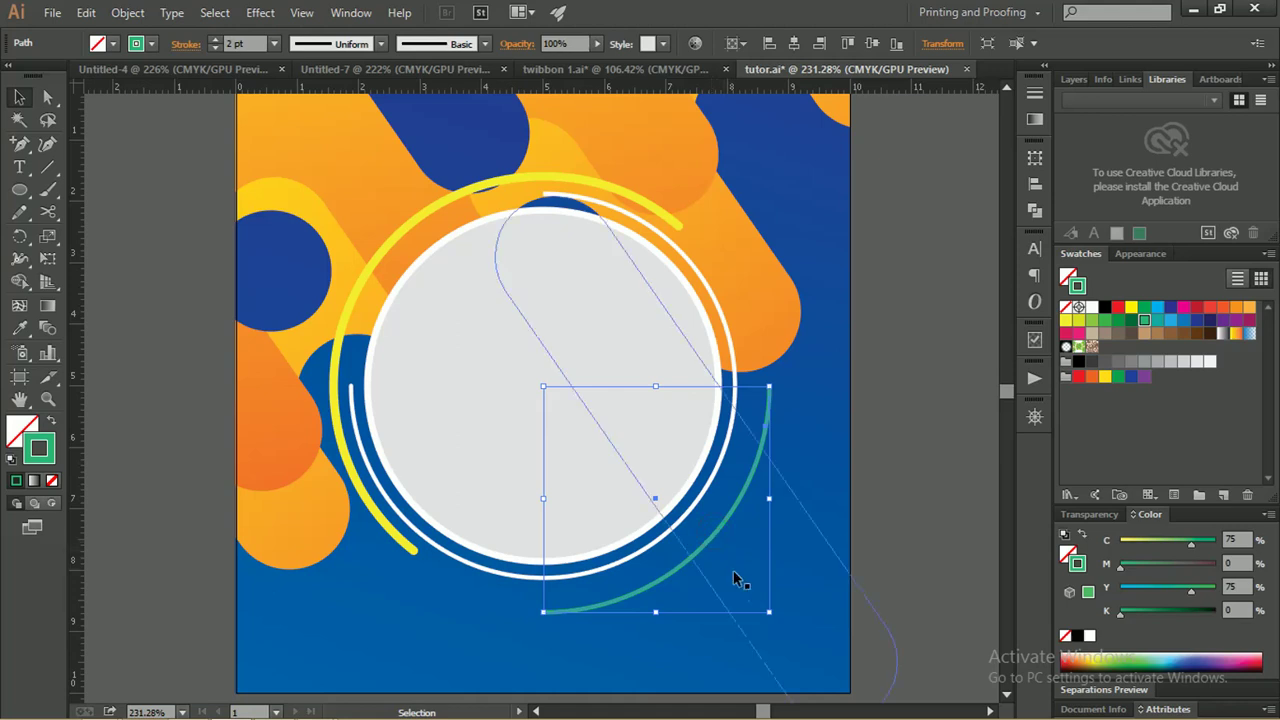
{"action": "left_click_drag", "start_coordinate": [769, 612], "coordinate": [751, 603]}
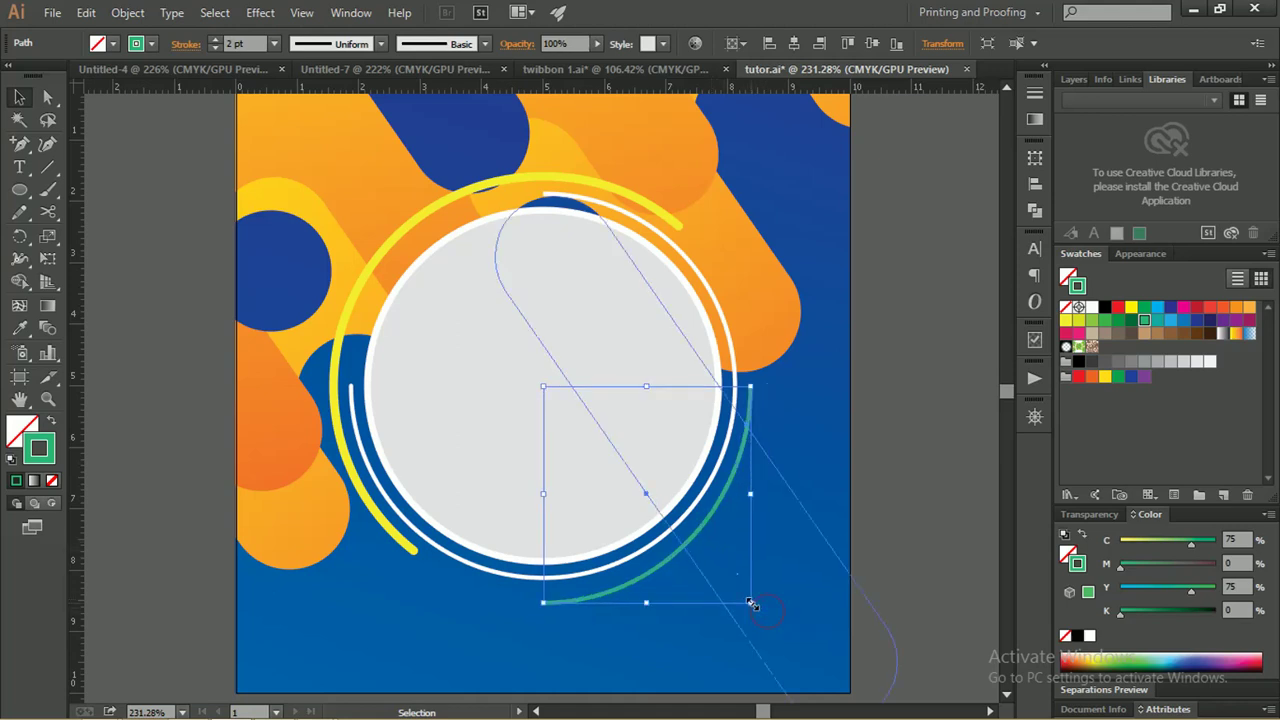
{"action": "left_click", "coordinate": [914, 444]}
{"action": "key", "text": "z"}
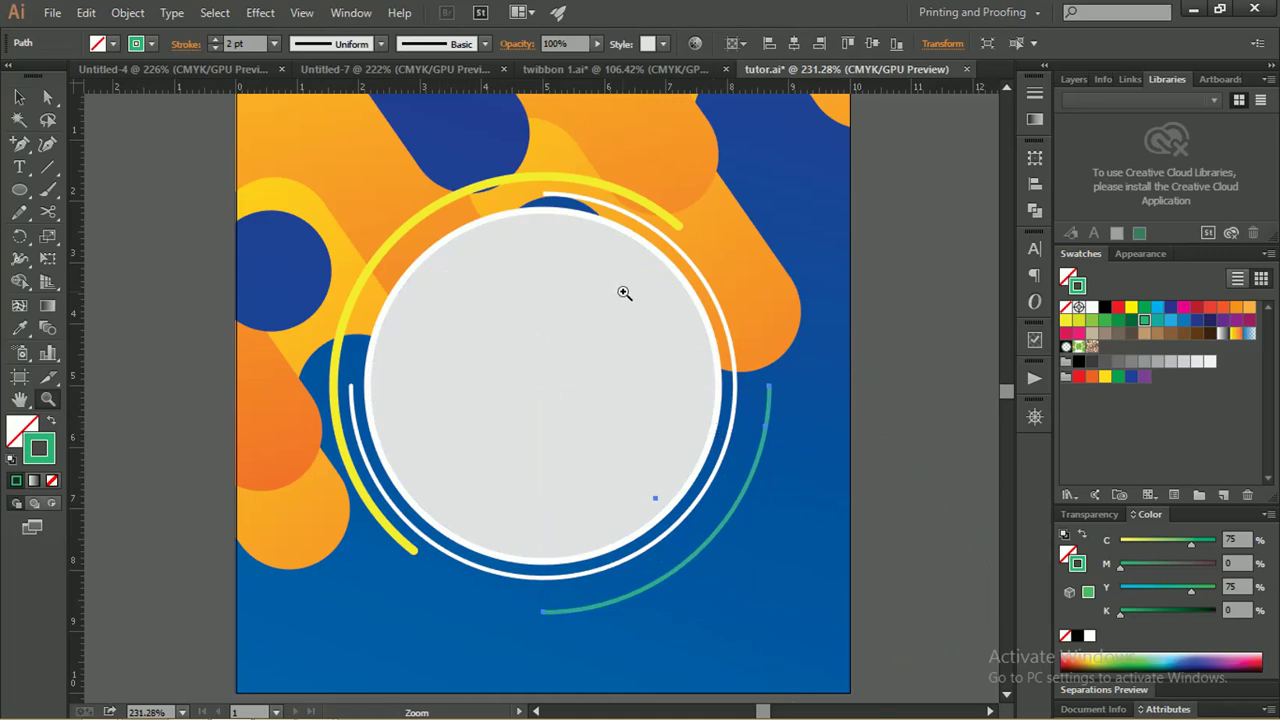
{"action": "left_click_drag", "start_coordinate": [620, 291], "coordinate": [577, 277]}
{"action": "key", "text": "v"}
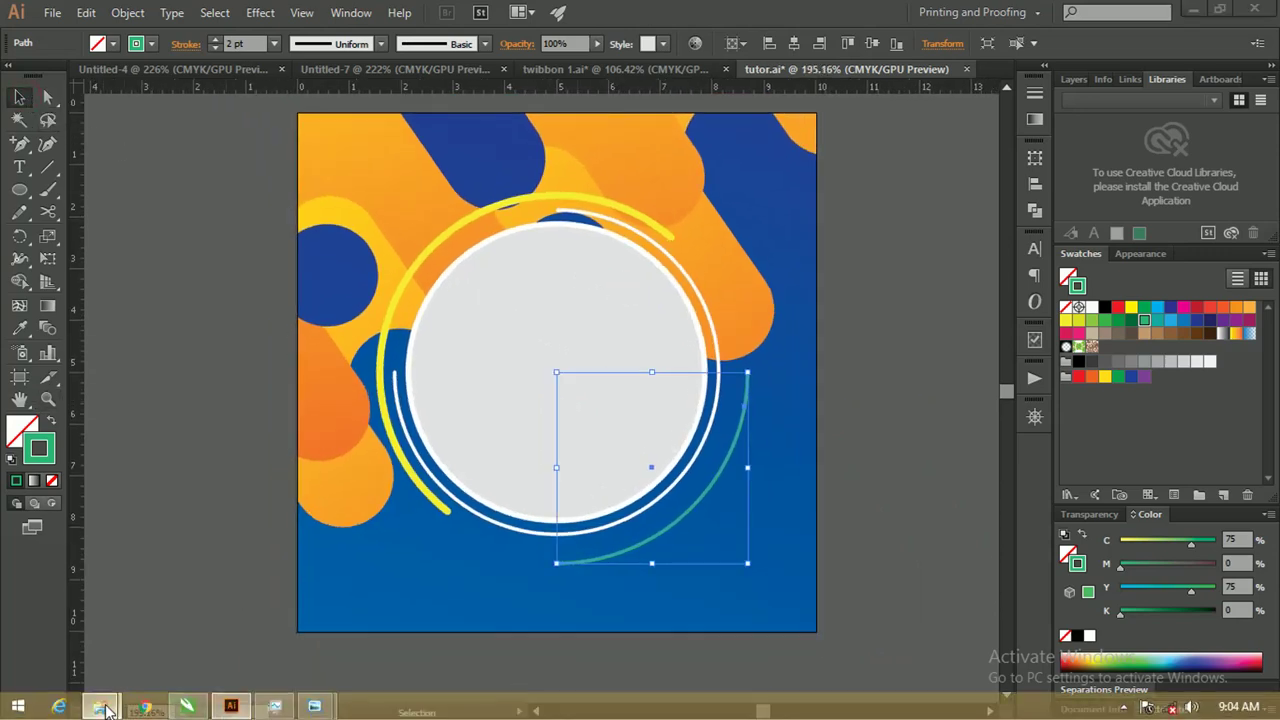
{"action": "mouse_move", "coordinate": [101, 707]}
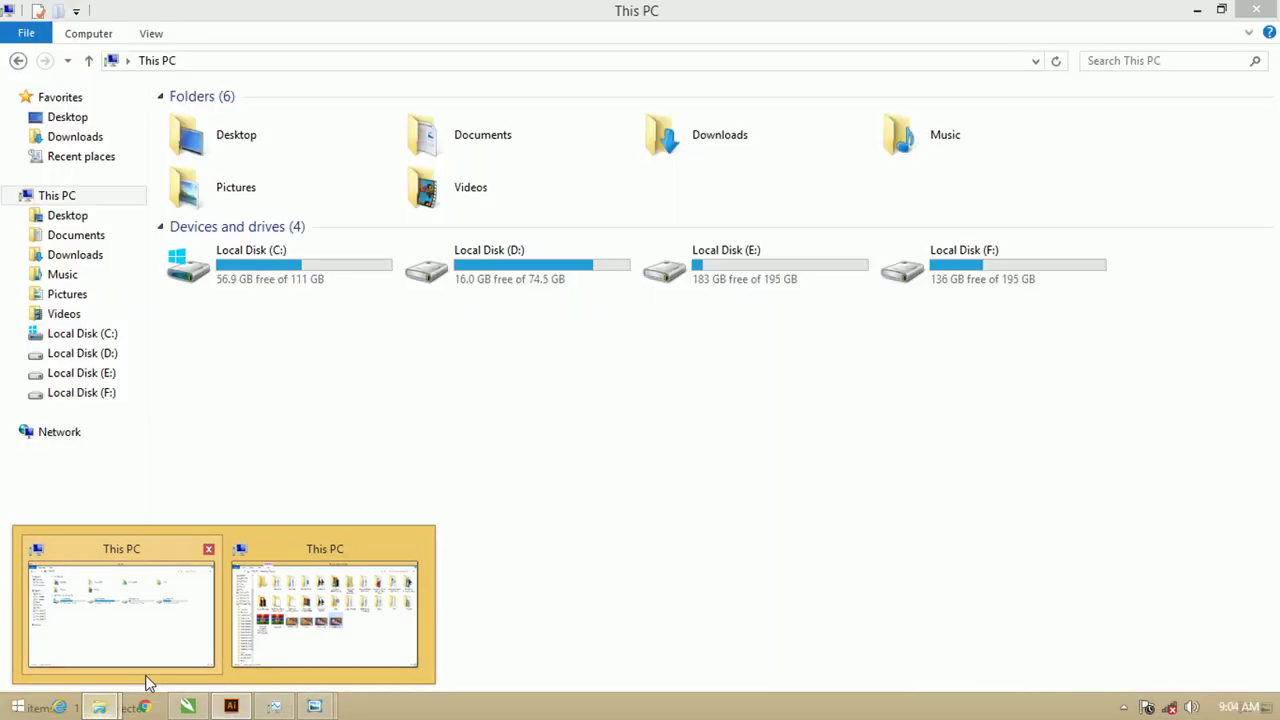
Drag the JPEG photo from the Downloads folder onto the Illustrator canvas
{"action": "left_click", "coordinate": [148, 683]}
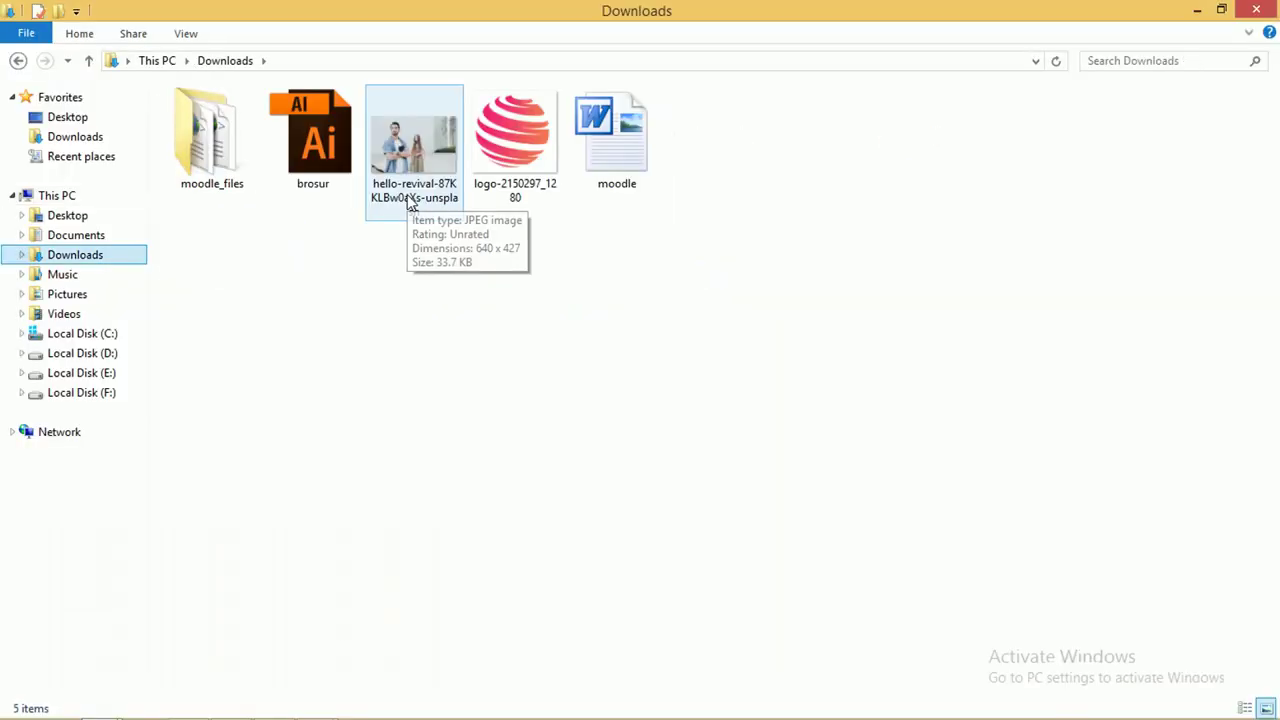
{"action": "mouse_move", "coordinate": [418, 163]}
{"action": "left_mouse_down"}
{"action": "mouse_move", "coordinate": [535, 385]}
{"action": "mouse_move", "coordinate": [250, 705]}
{"action": "mouse_move", "coordinate": [215, 421]}
{"action": "left_mouse_up"}
Move the photo over the grey circle and clip it with Make Clipping Mask
{"action": "key", "text": "z"}
{"action": "left_click", "coordinate": [627, 293], "text": "alt"}
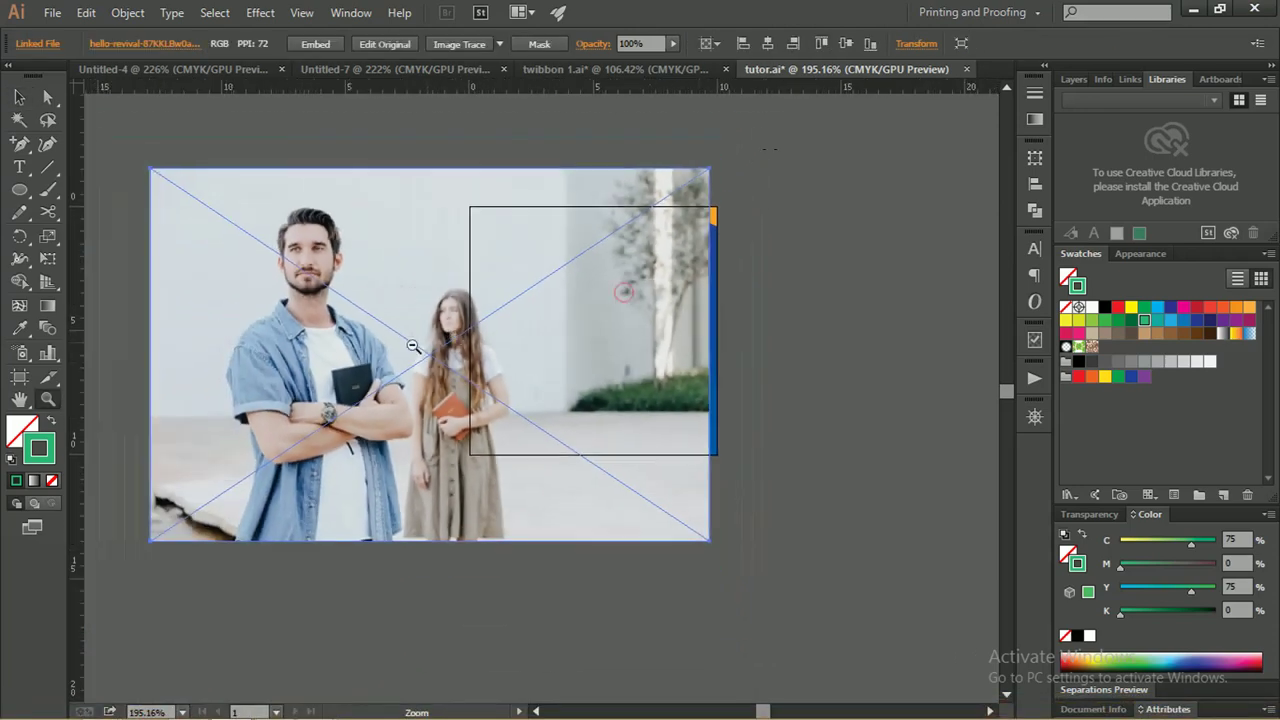
{"action": "key", "text": "v"}
{"action": "left_click_drag", "start_coordinate": [423, 323], "coordinate": [561, 423]}
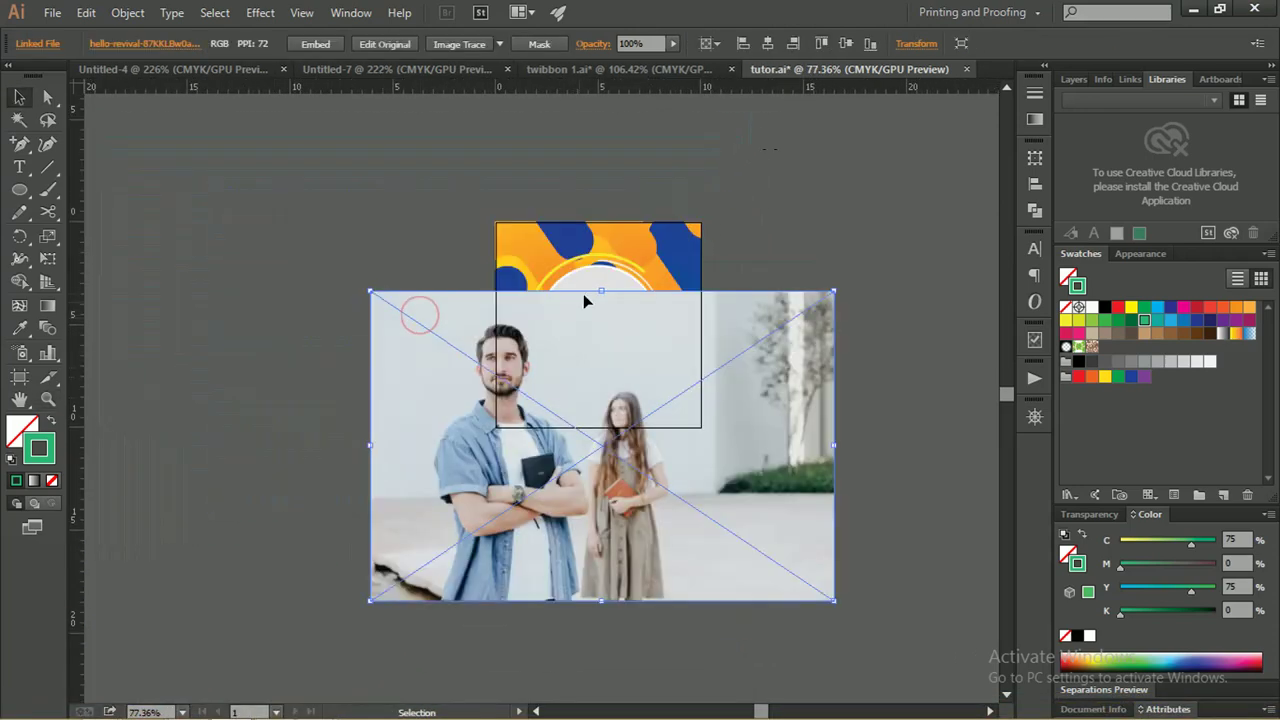
{"action": "left_click", "coordinate": [590, 287]}
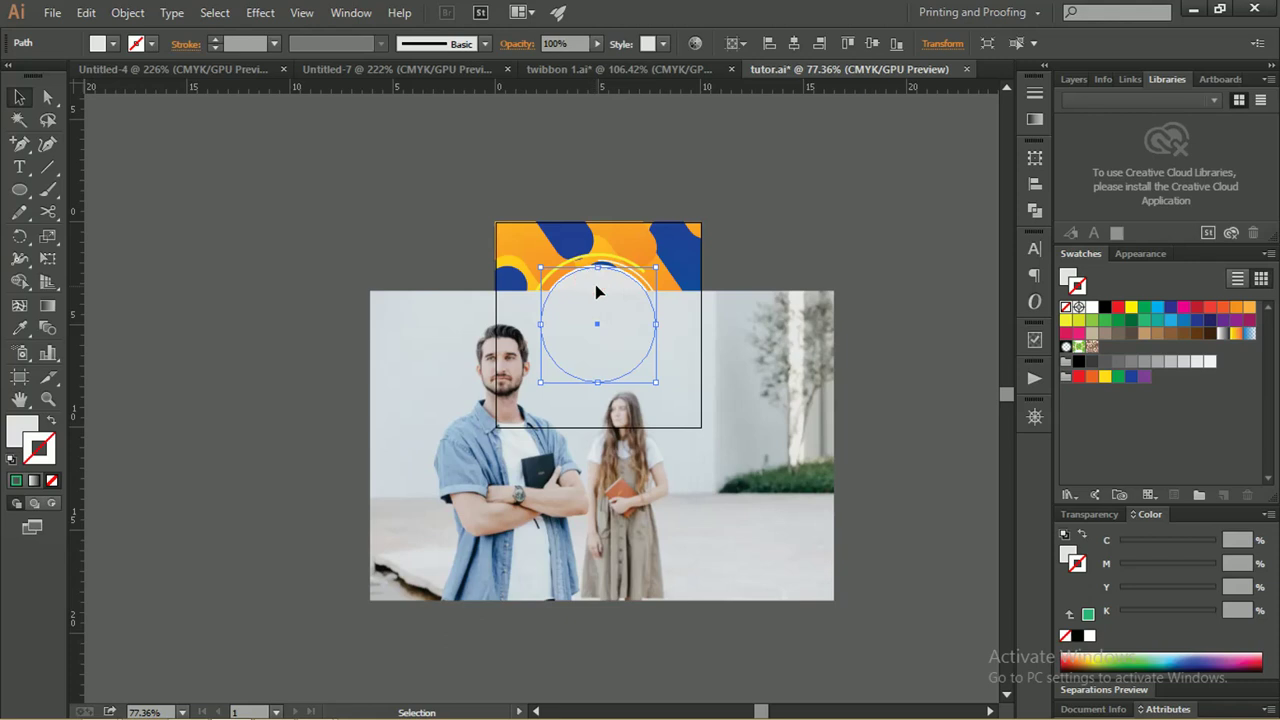
{"action": "key", "text": "ctrl"}
{"action": "left_click", "coordinate": [714, 326], "text": "shift"}
{"action": "right_click", "coordinate": [714, 324]}
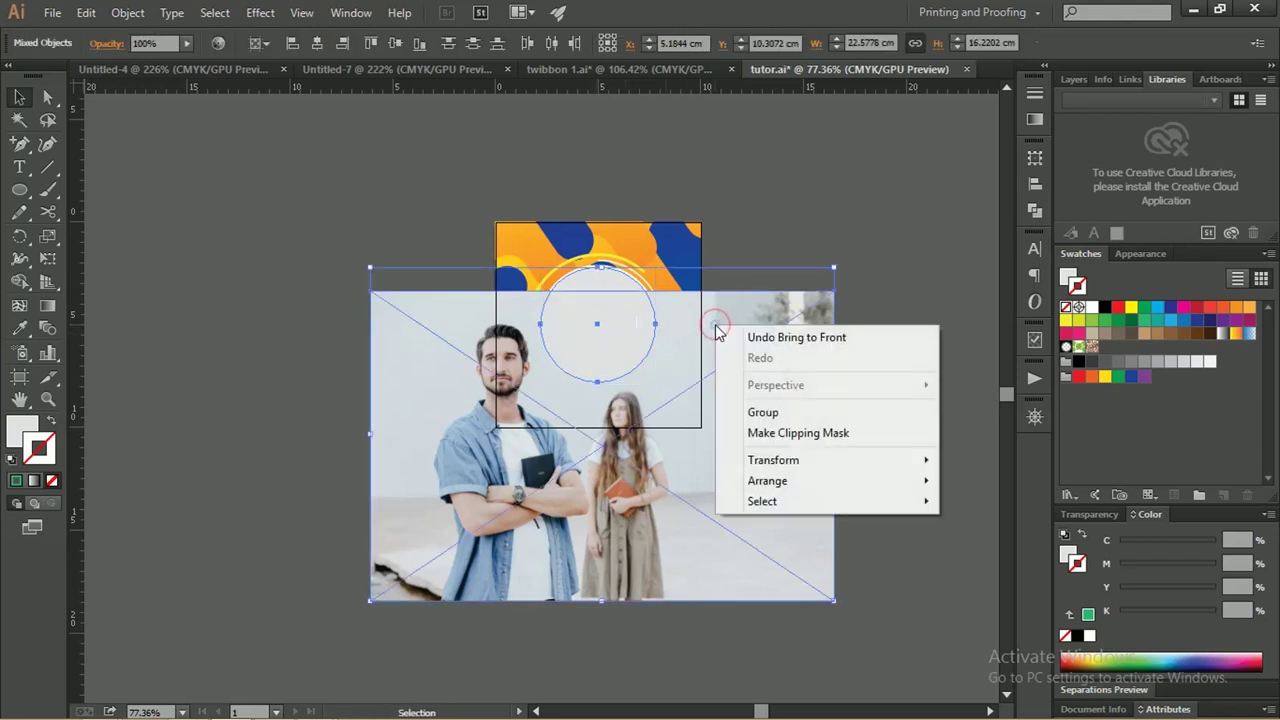
{"action": "left_click", "coordinate": [782, 432]}
{"action": "left_click", "coordinate": [780, 427]}
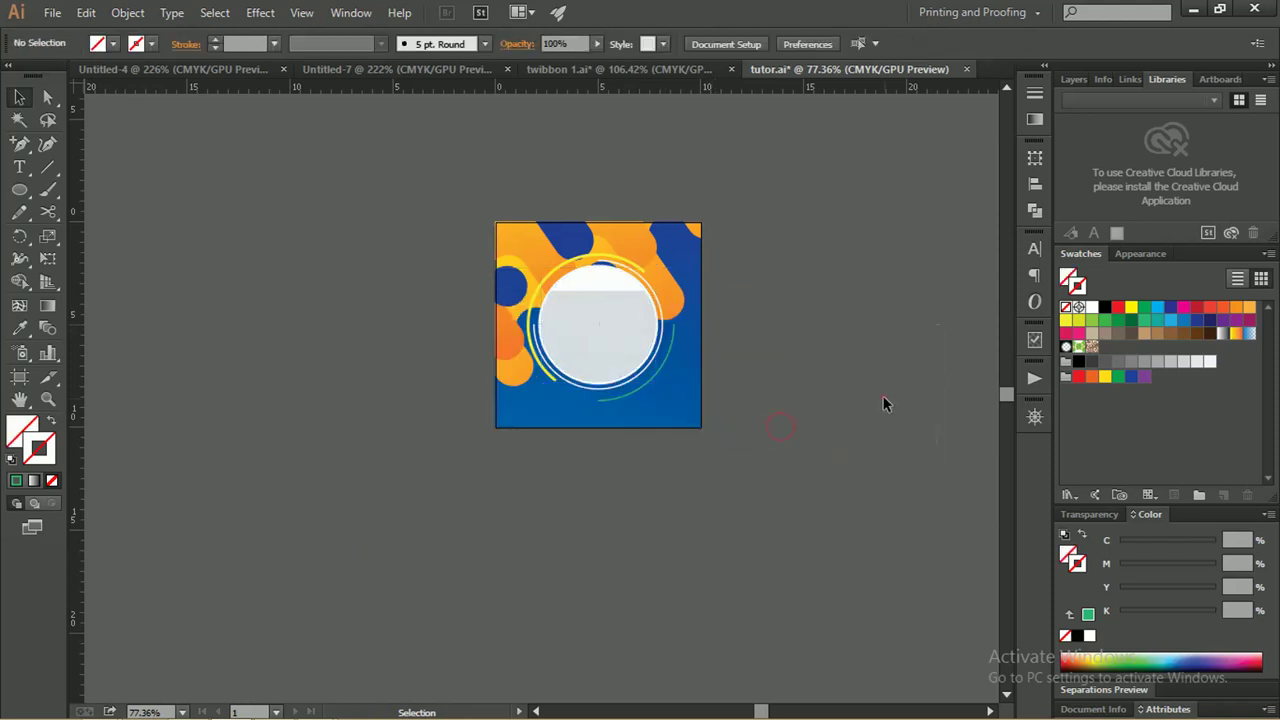
Resize and reposition the photo inside the clip group so the man's face is centred
{"action": "double_click", "coordinate": [603, 310]}
{"action": "left_click_drag", "start_coordinate": [603, 310], "coordinate": [682, 262]}
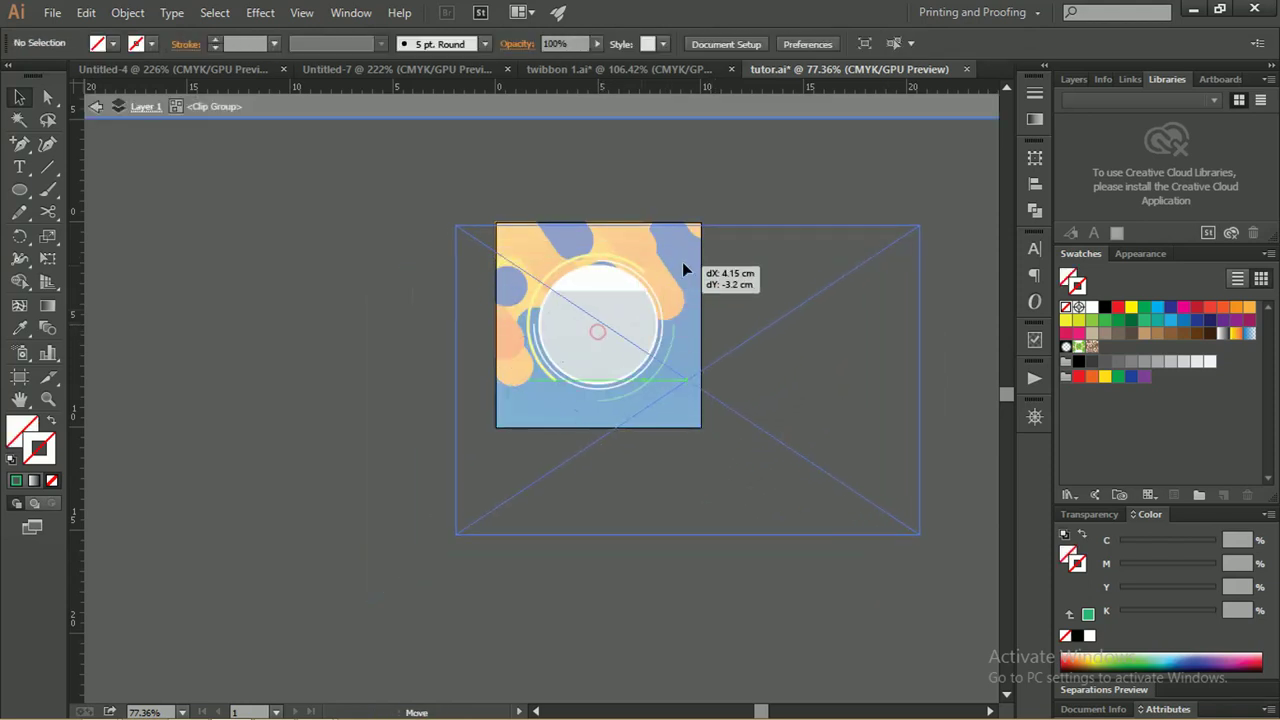
{"action": "left_click_drag", "start_coordinate": [618, 304], "coordinate": [631, 318]}
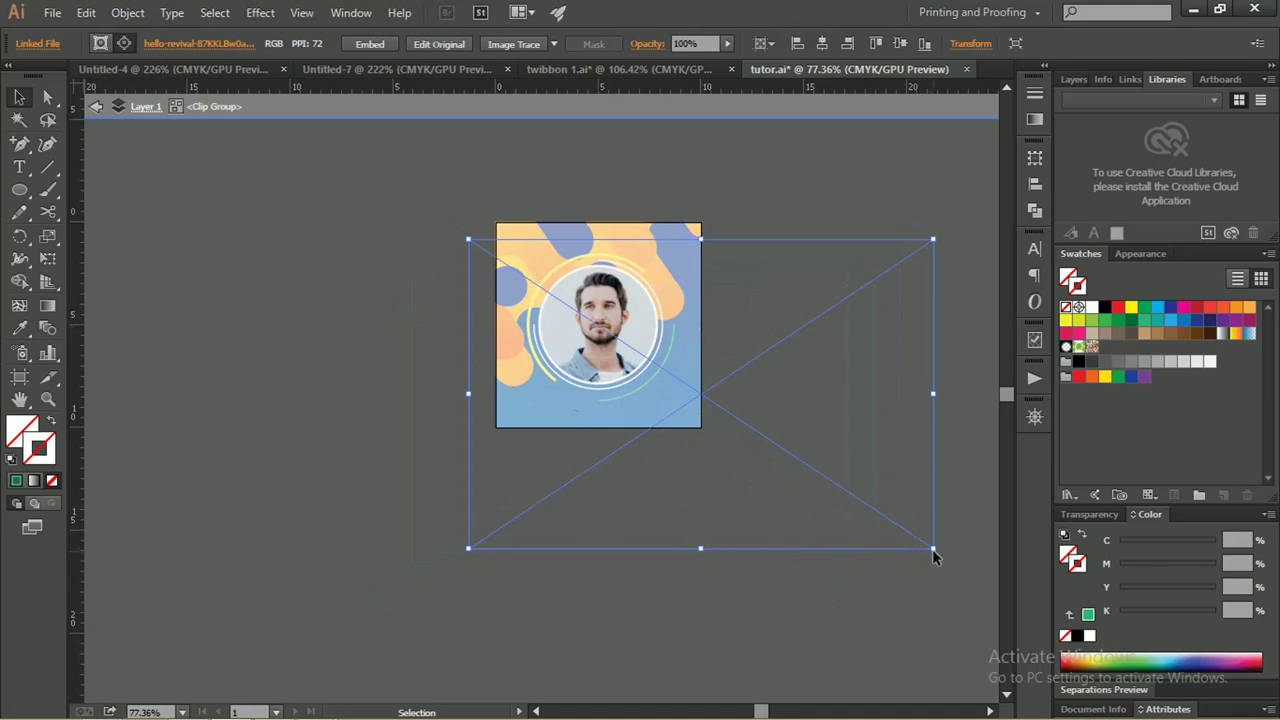
{"action": "left_click_drag", "start_coordinate": [933, 548], "coordinate": [776, 444]}
{"action": "left_click_drag", "start_coordinate": [609, 332], "coordinate": [649, 352]}
{"action": "left_click_drag", "start_coordinate": [540, 332], "coordinate": [535, 327]}
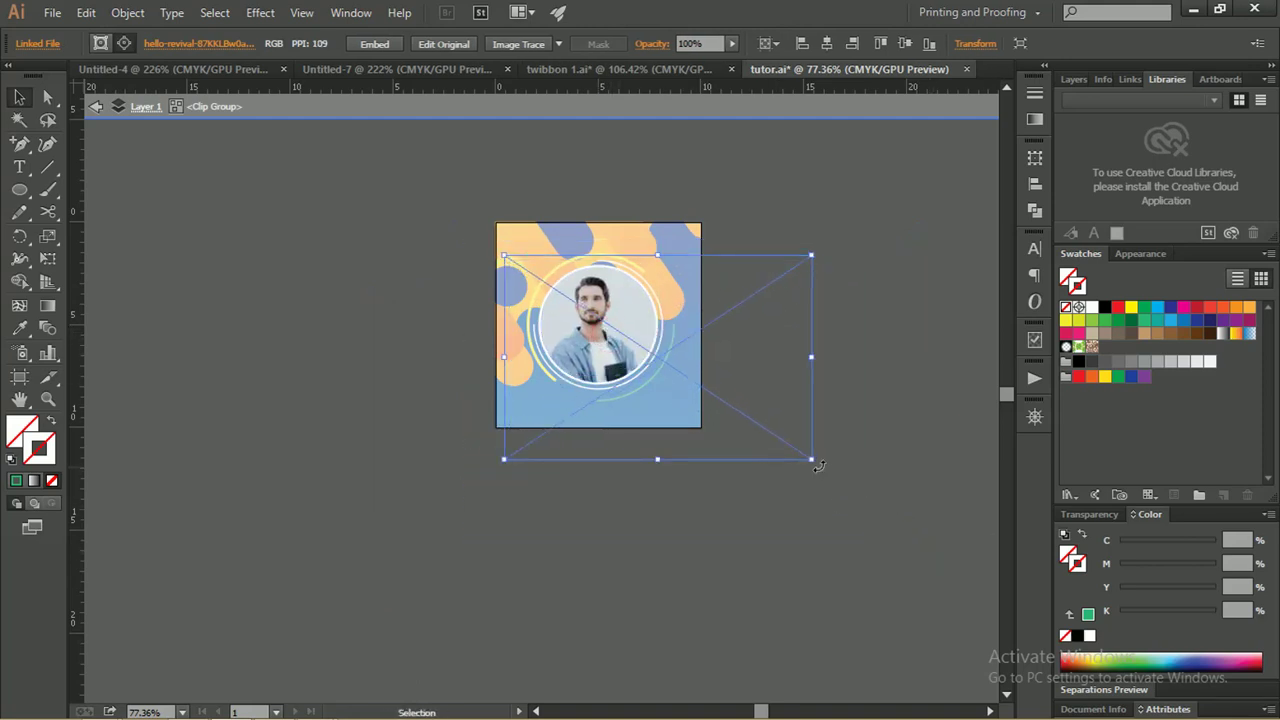
{"action": "left_click_drag", "start_coordinate": [815, 463], "coordinate": [875, 507]}
{"action": "left_click_drag", "start_coordinate": [606, 338], "coordinate": [594, 328]}
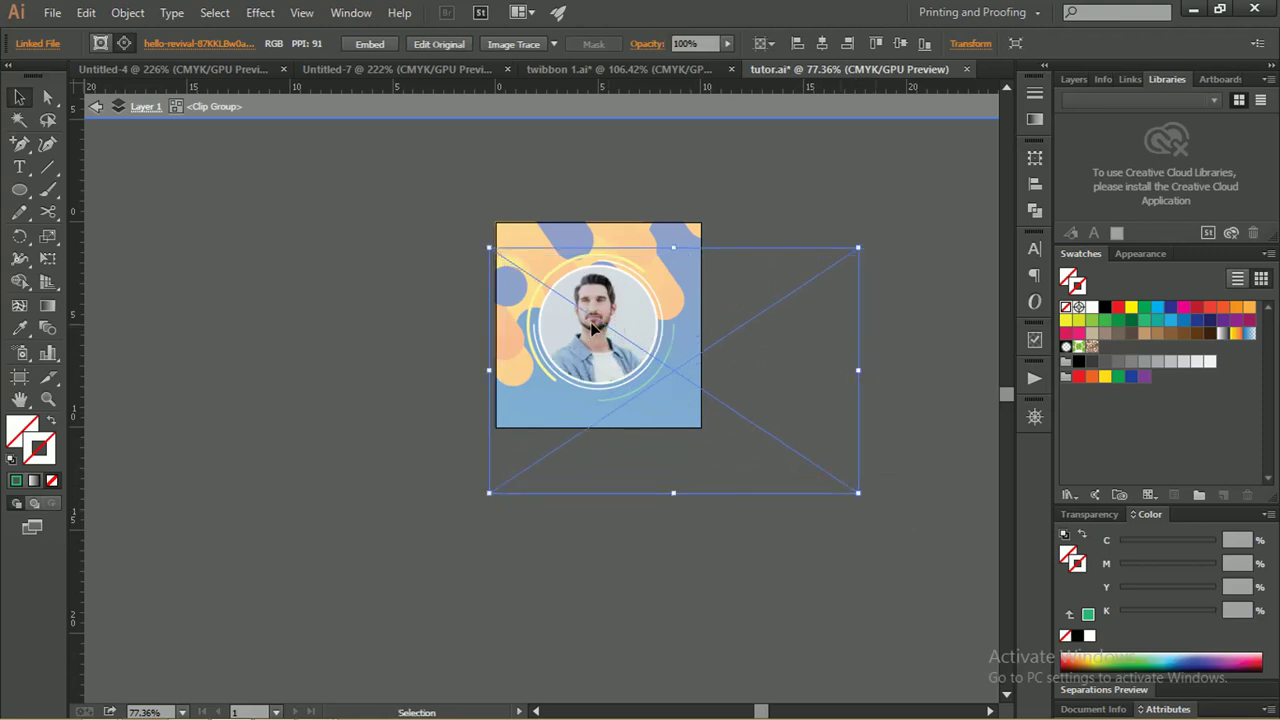
{"action": "key", "text": "Escape"}
{"action": "left_click", "coordinate": [901, 356]}
{"action": "key", "text": "z"}
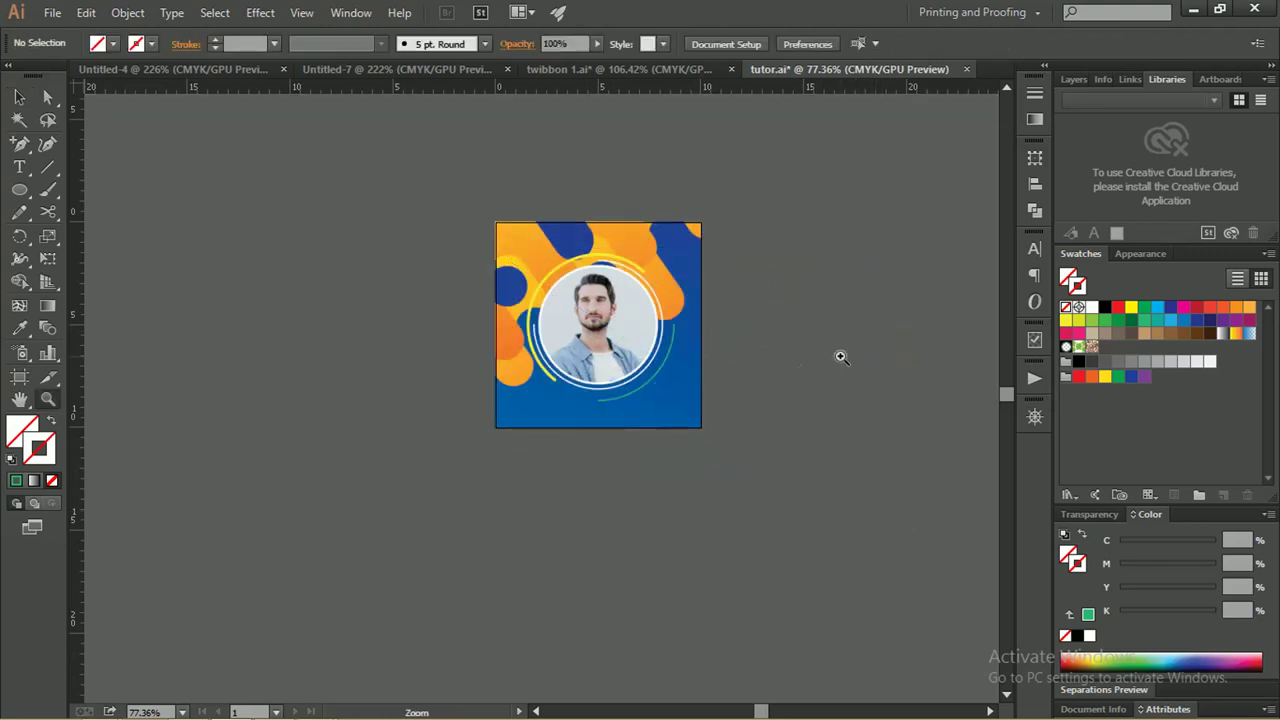
{"action": "left_click_drag", "start_coordinate": [648, 311], "coordinate": [780, 346]}
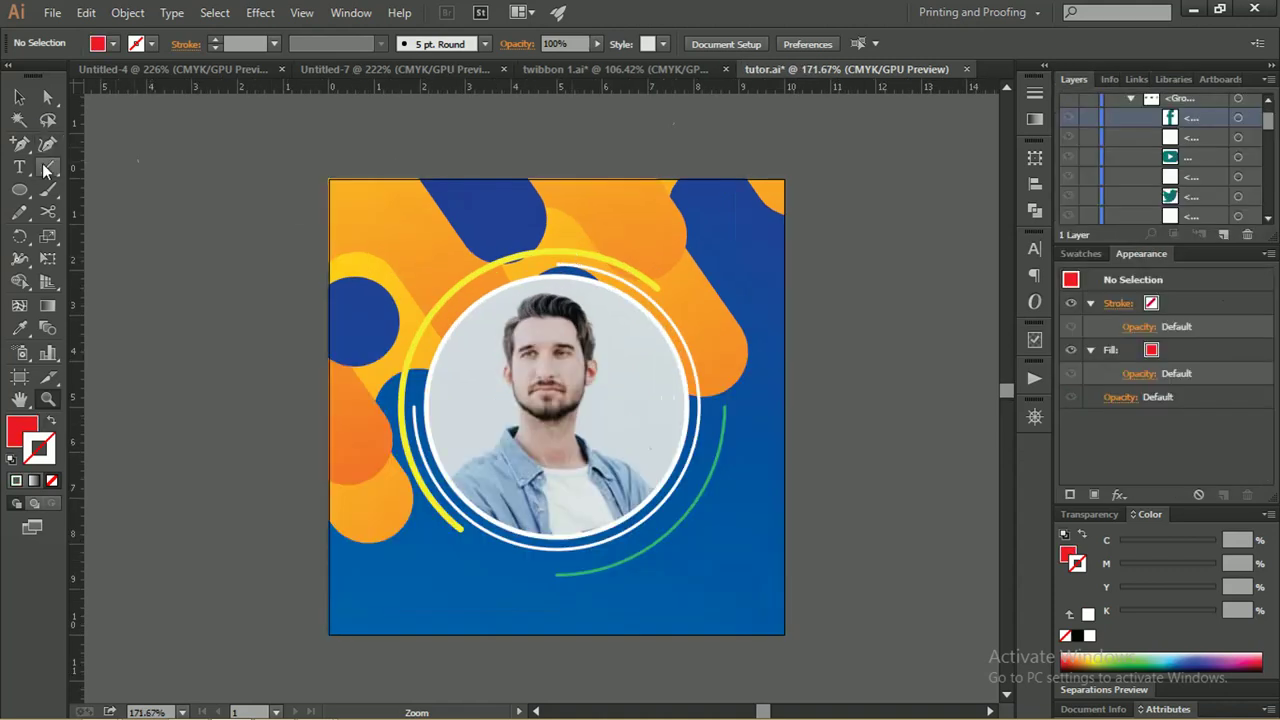
Paste in the four text objects and select the PPDB and Nama Peserta text
{"action": "left_click", "coordinate": [19, 167]}
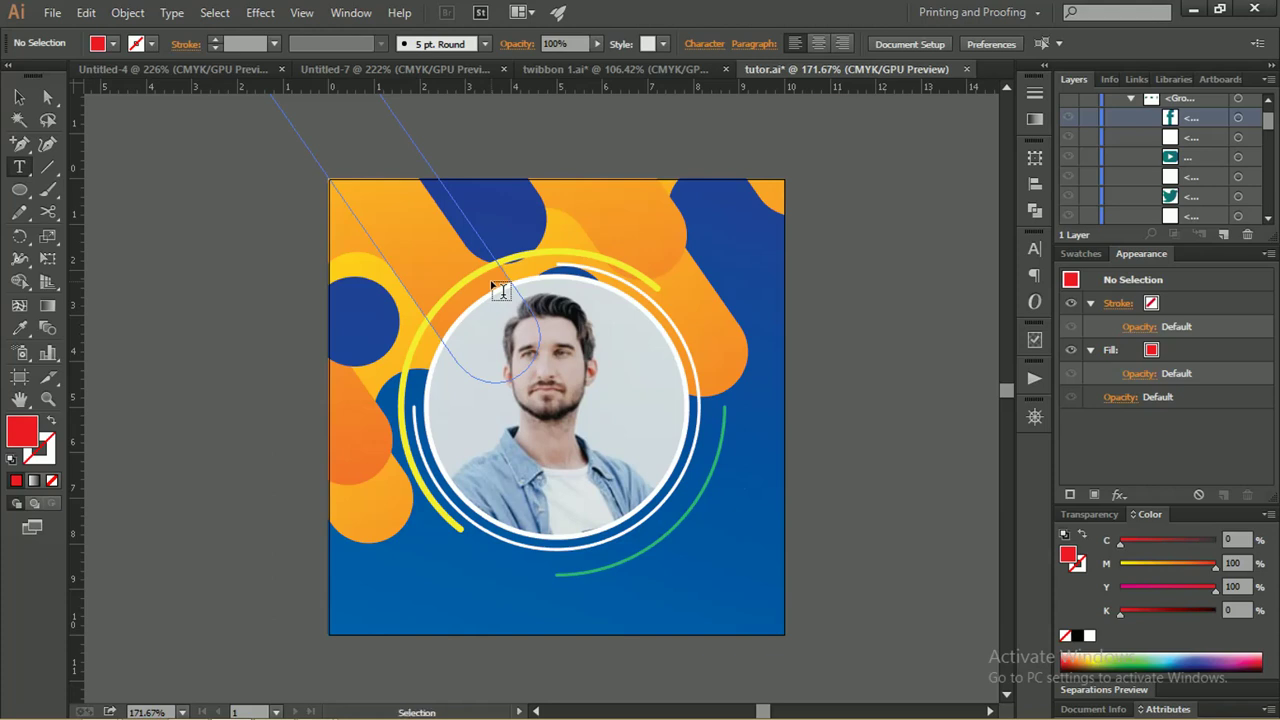
{"action": "key", "text": "ctrl+v"}
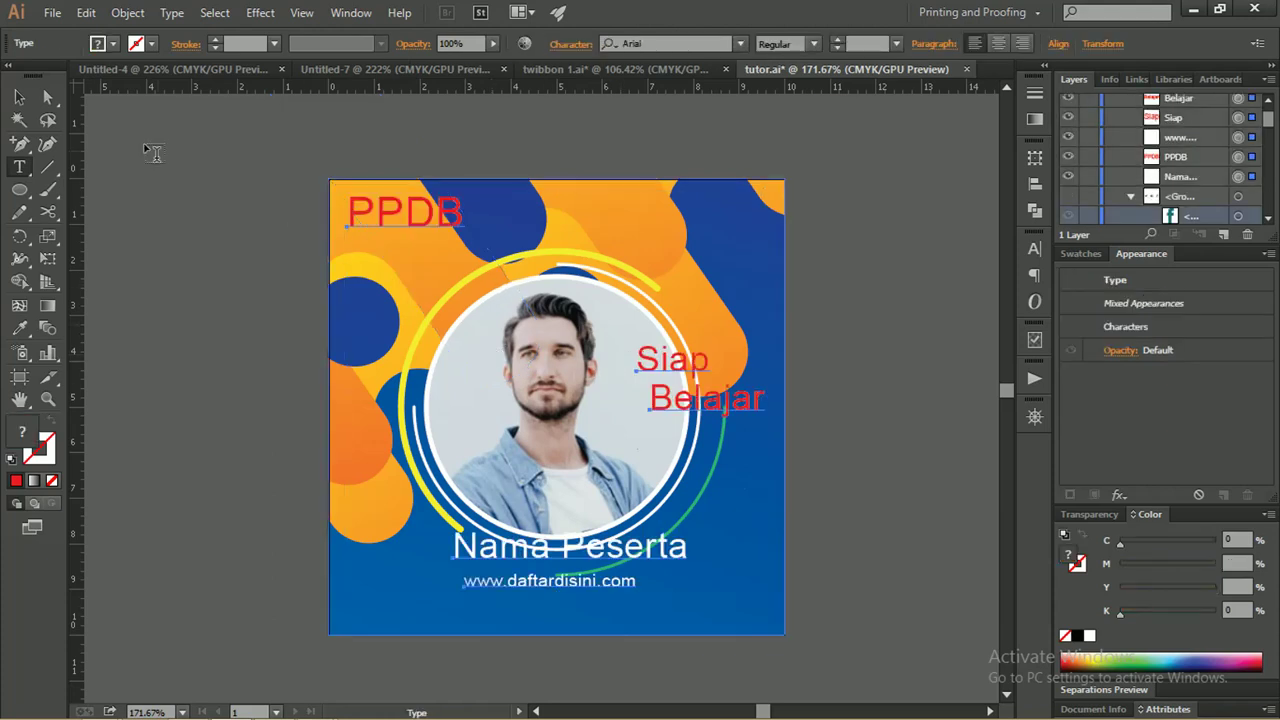
{"action": "left_click", "coordinate": [22, 96]}
{"action": "left_click", "coordinate": [163, 126]}
{"action": "left_click", "coordinate": [424, 221]}
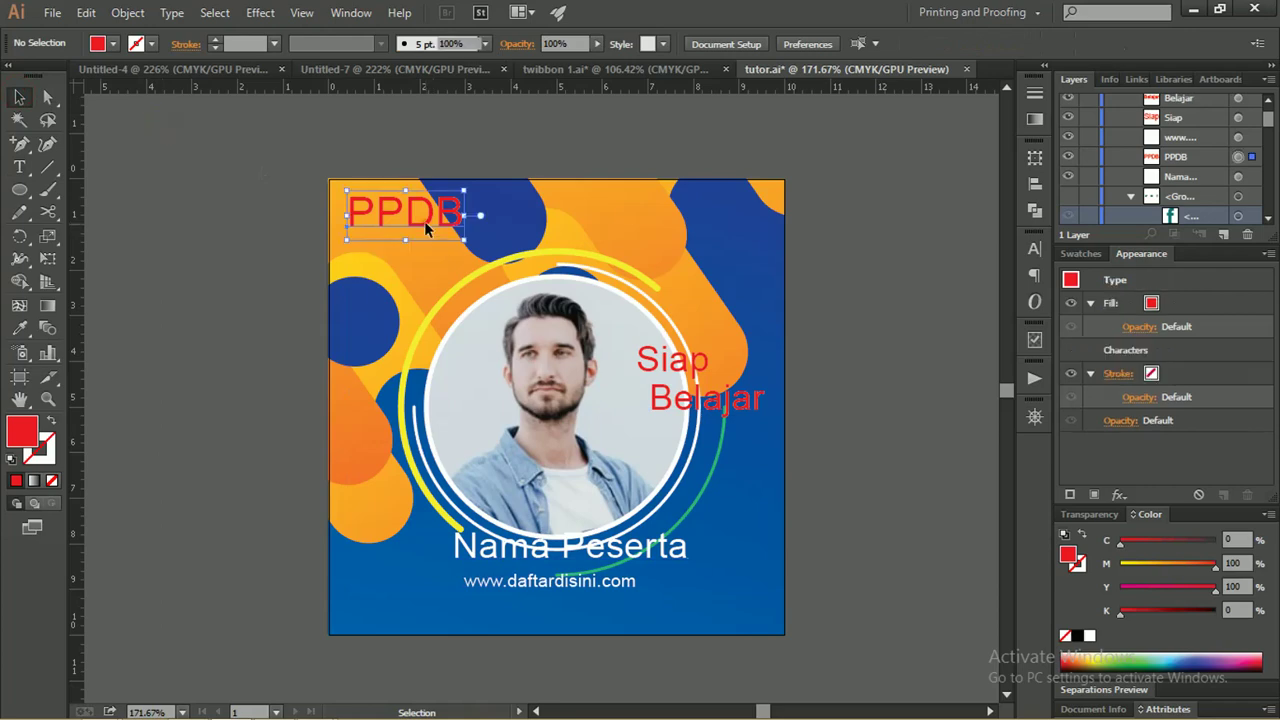
{"action": "left_click", "coordinate": [640, 545], "text": "shift"}
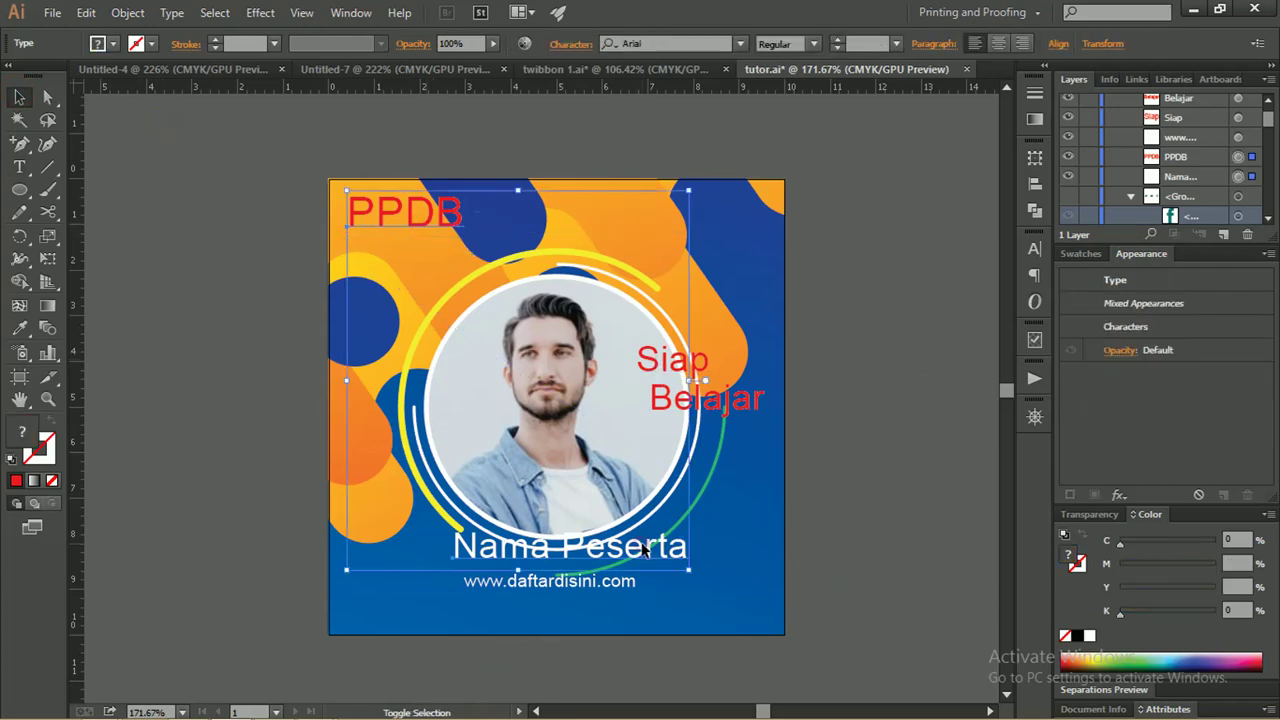
Set PPDB and Nama Peserta to the Anton Regular font
{"action": "left_click", "coordinate": [653, 44]}
{"action": "type", "text": "a"}
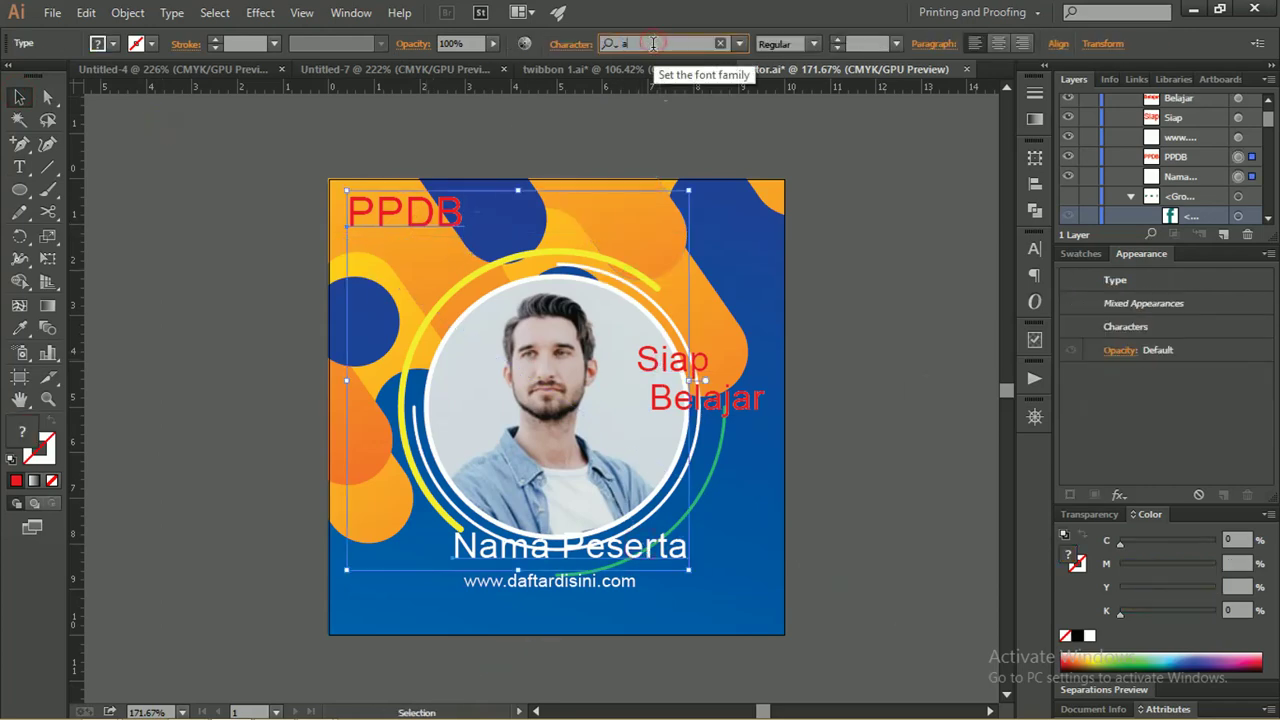
{"action": "type", "text": "t"}
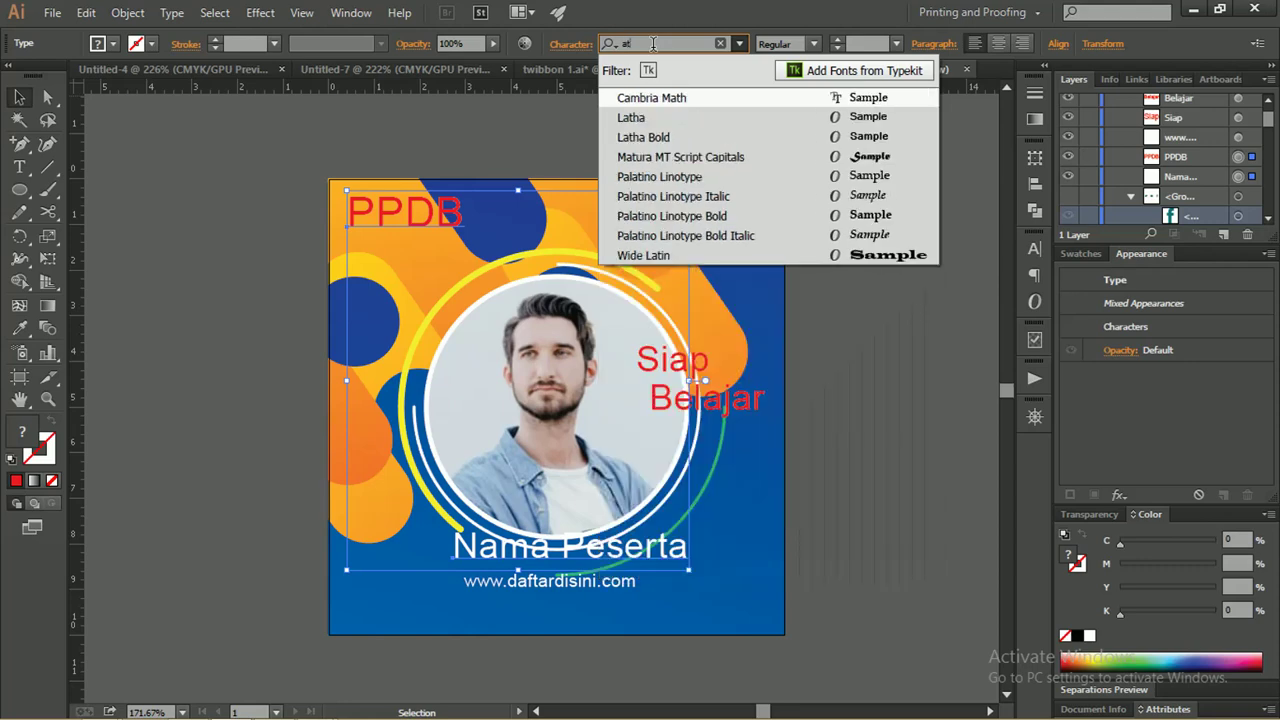
{"action": "key", "text": "BackSpace"}
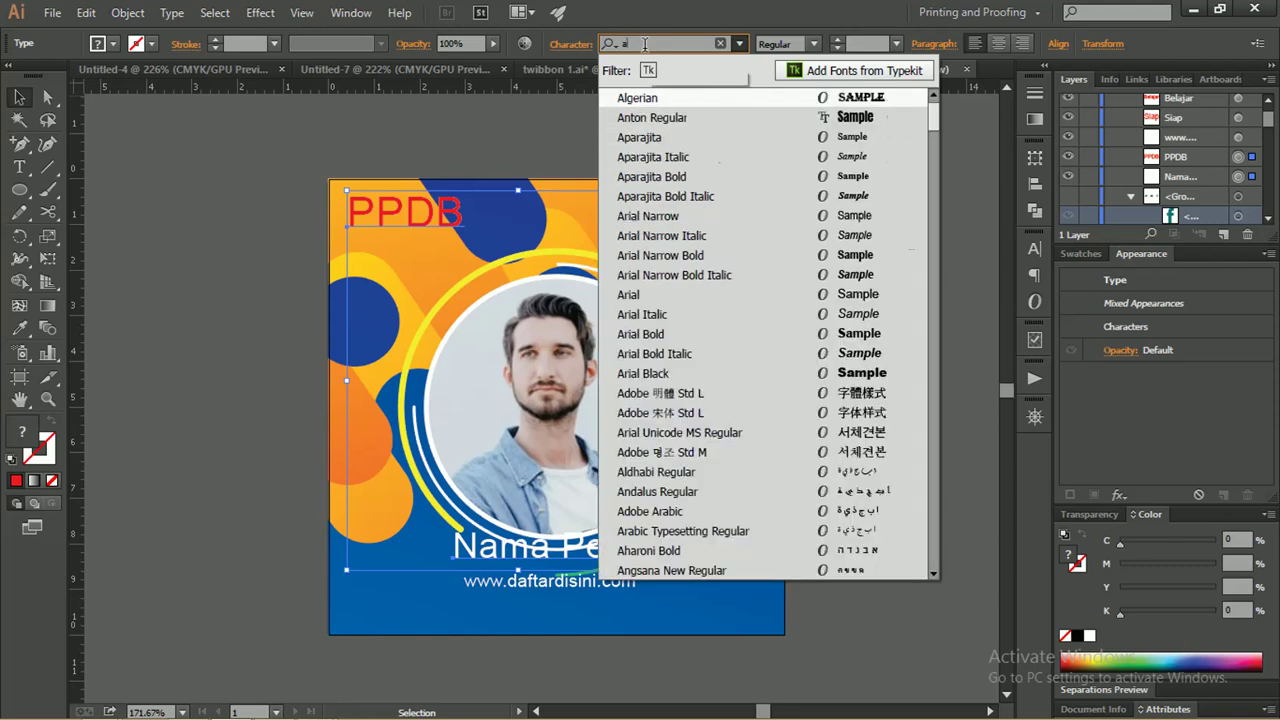
{"action": "type", "text": "n"}
{"action": "left_click", "coordinate": [667, 97]}
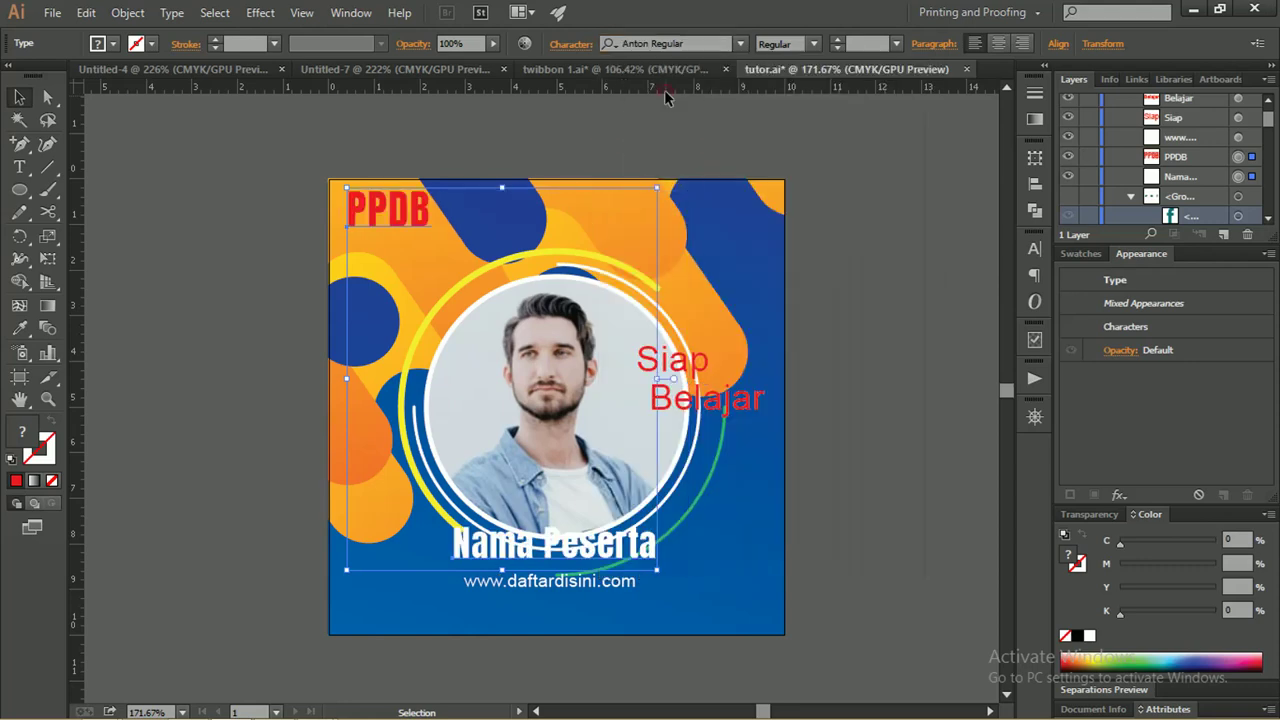
{"action": "left_click", "coordinate": [849, 309]}
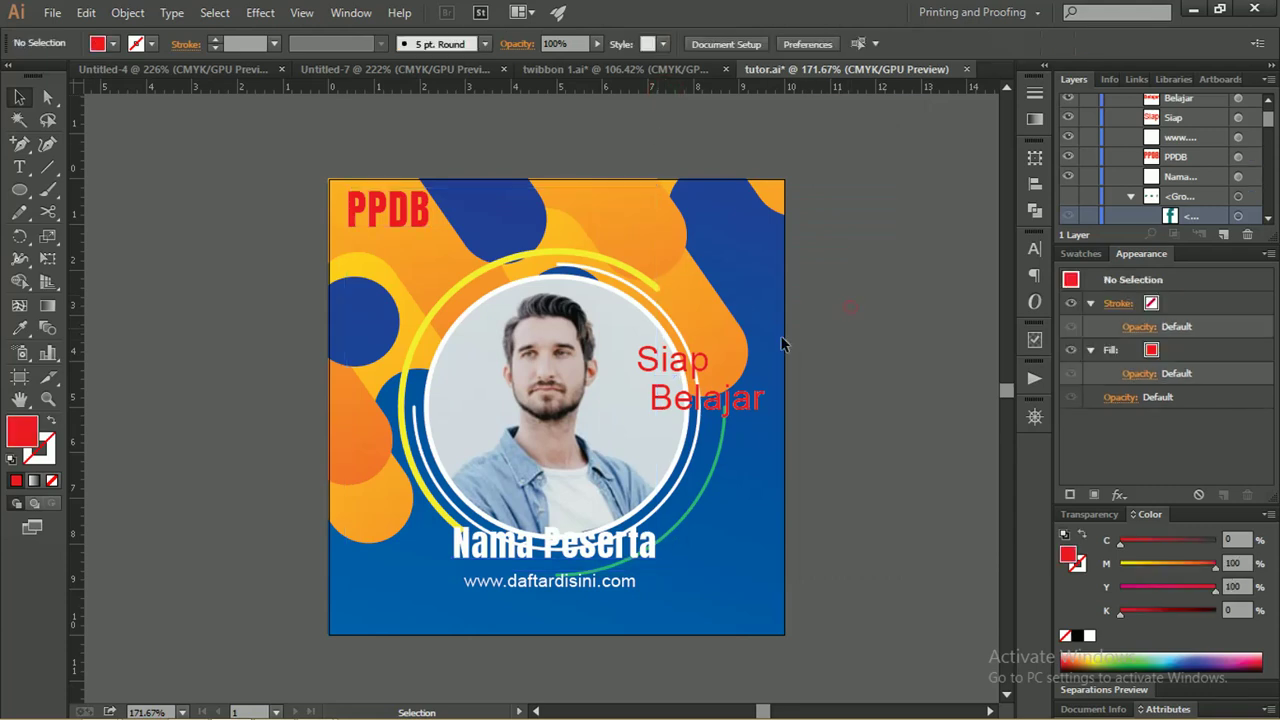
Set the Siap Belajar text to the Pacifico Regular font
{"action": "left_click", "coordinate": [700, 364]}
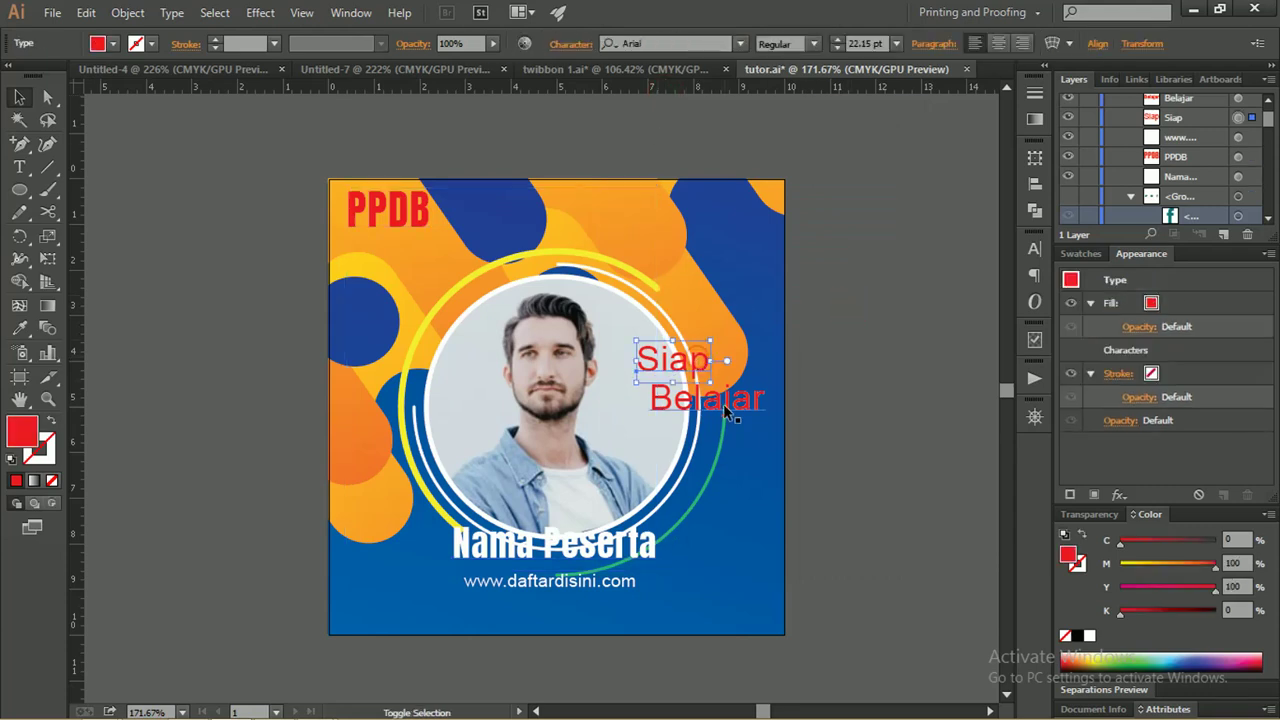
{"action": "left_click", "coordinate": [656, 43]}
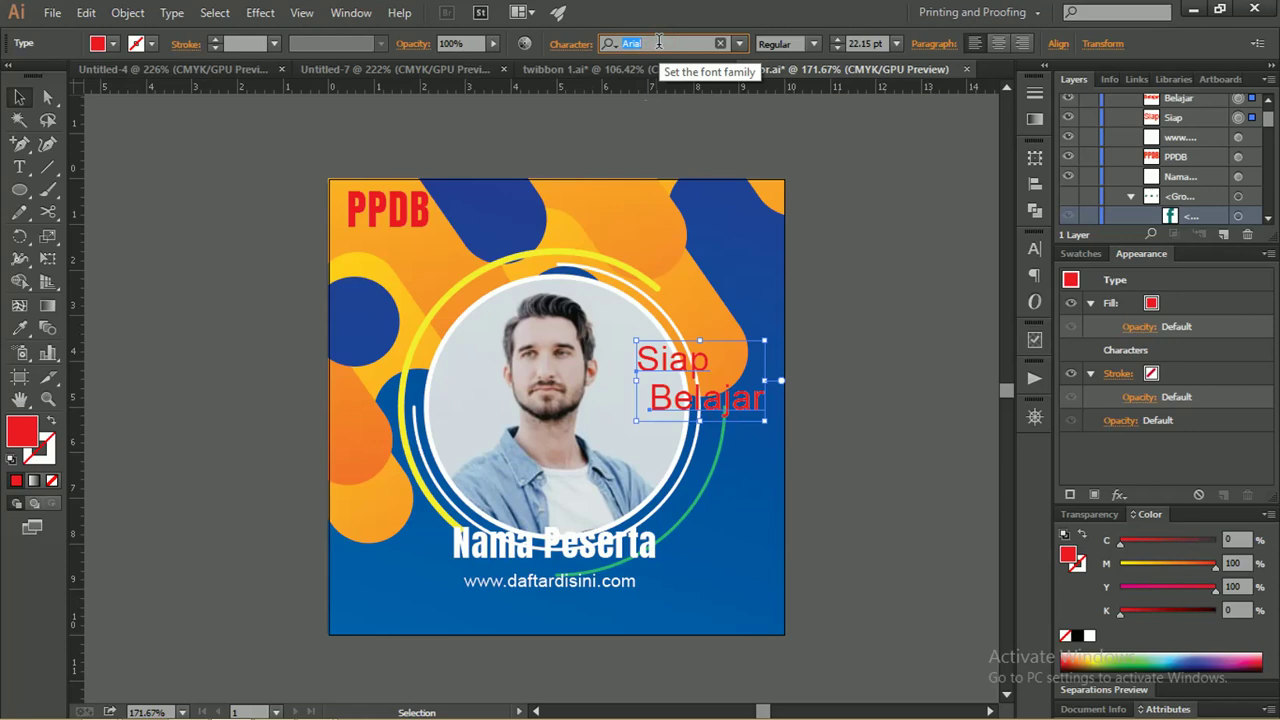
{"action": "type", "text": "pa"}
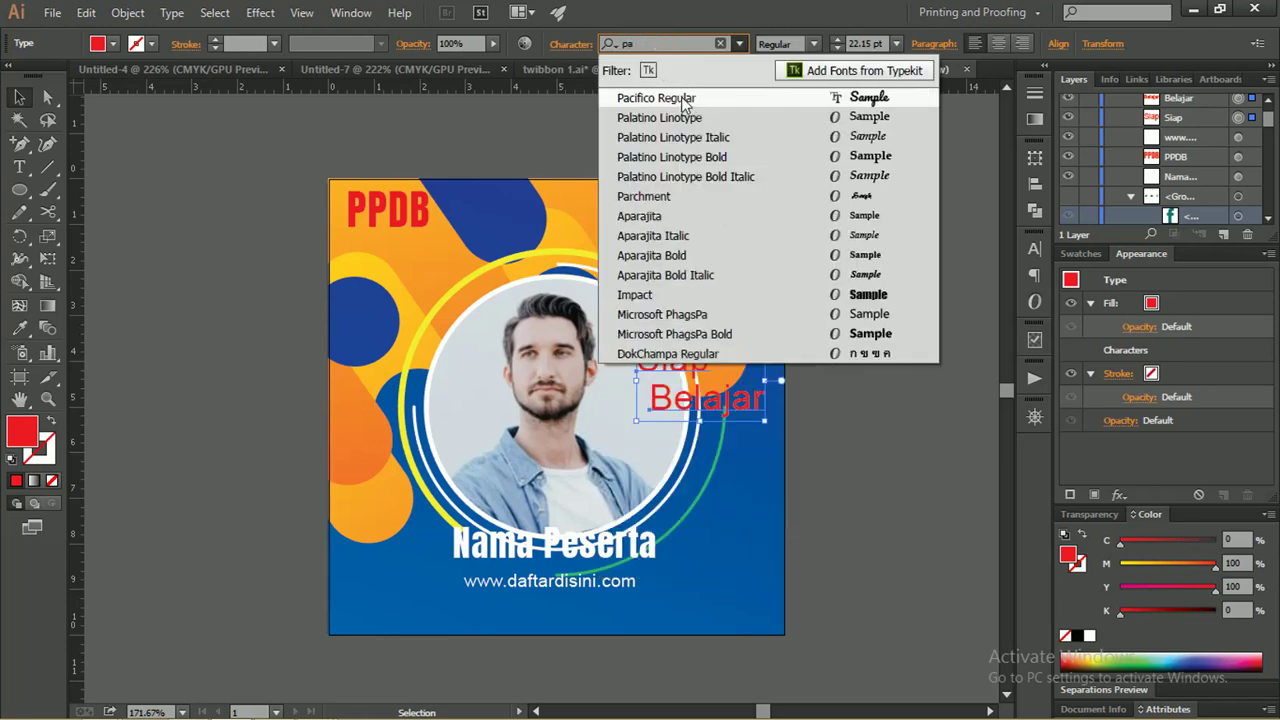
{"action": "left_click", "coordinate": [684, 98]}
{"action": "left_click", "coordinate": [560, 545]}
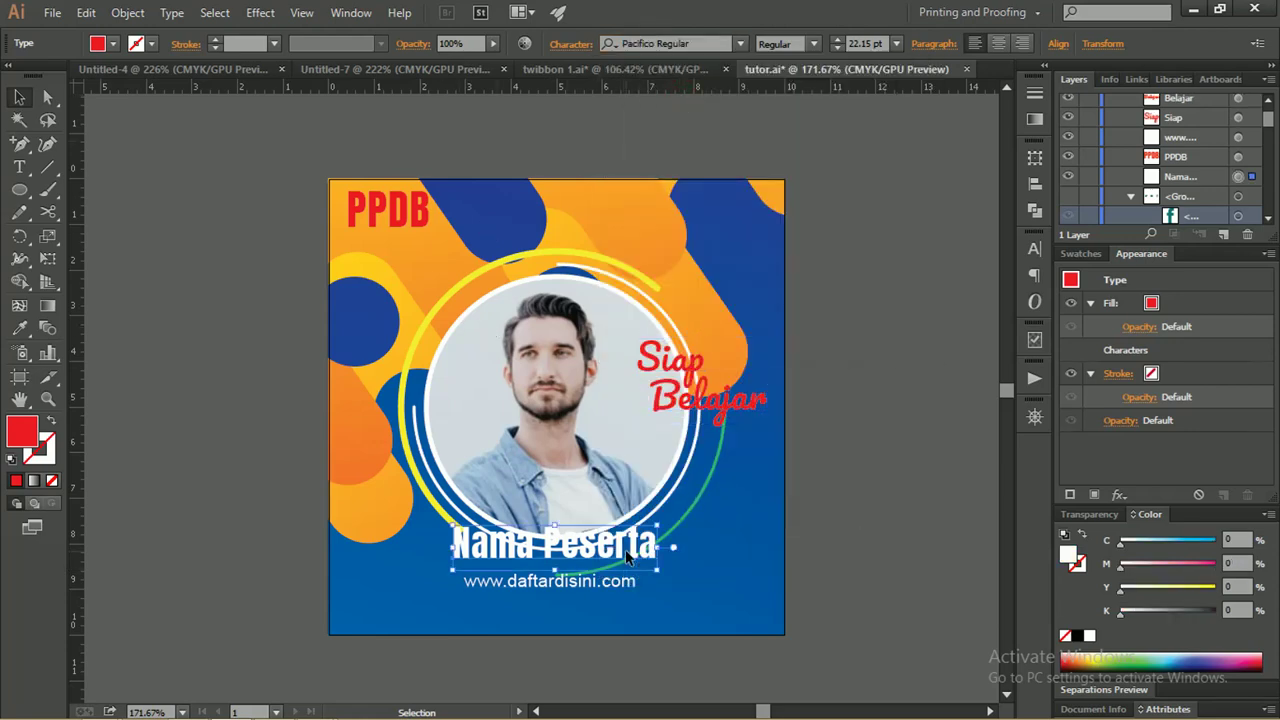
{"action": "key", "text": "z"}
{"action": "left_click_drag", "start_coordinate": [451, 441], "coordinate": [474, 455]}
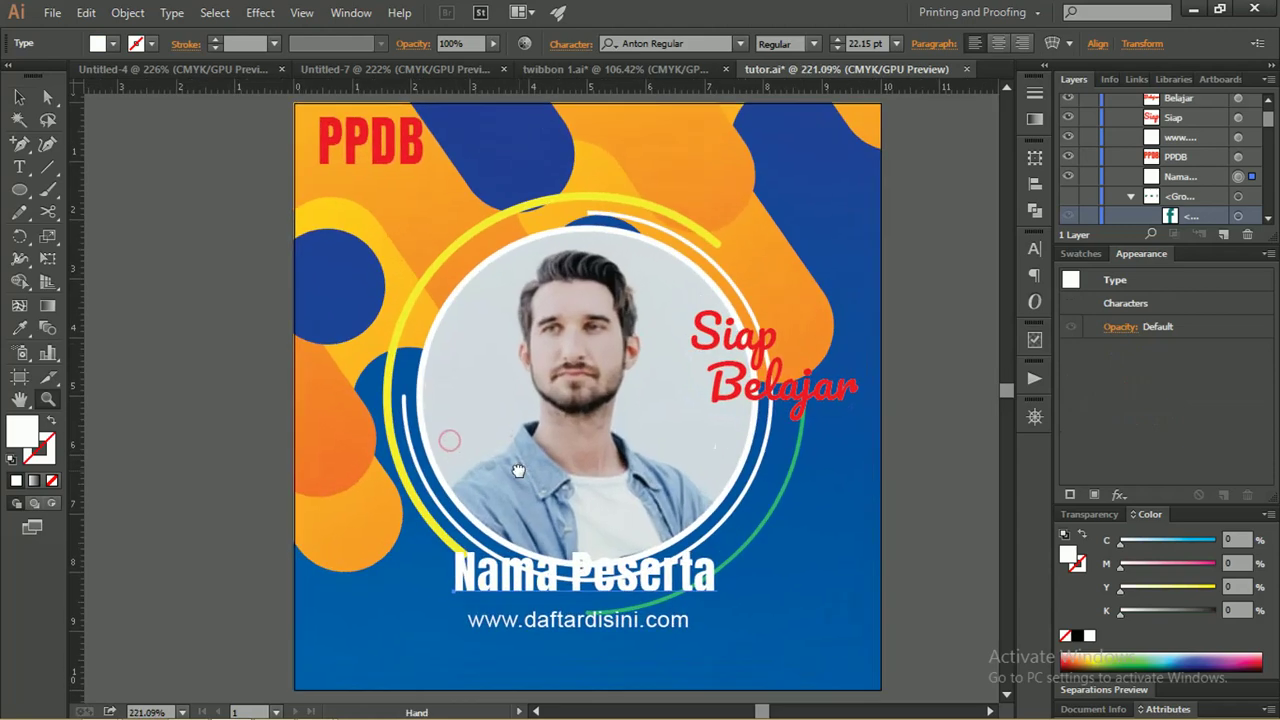
Draw a fully rounded bar over Nama Peserta filled with the background's orange gradient
{"action": "key", "text": "l"}
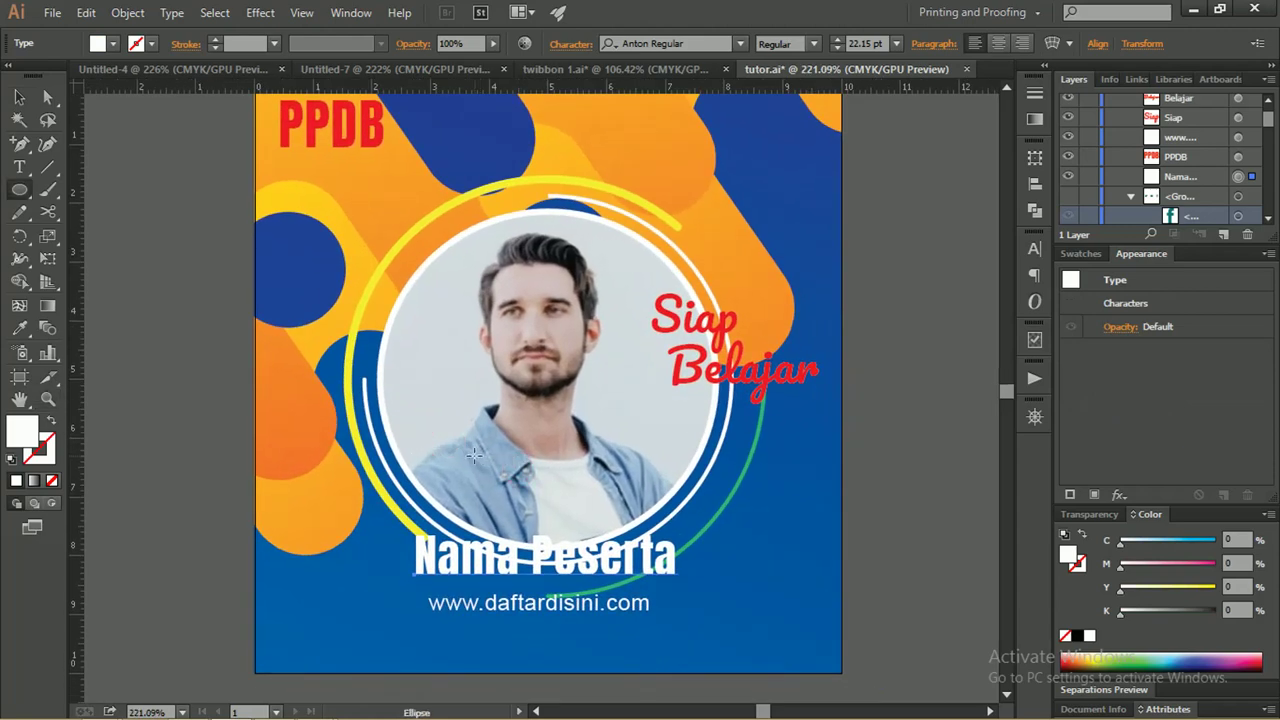
{"action": "left_click_drag", "start_coordinate": [390, 530], "coordinate": [702, 584]}
{"action": "key", "text": "a"}
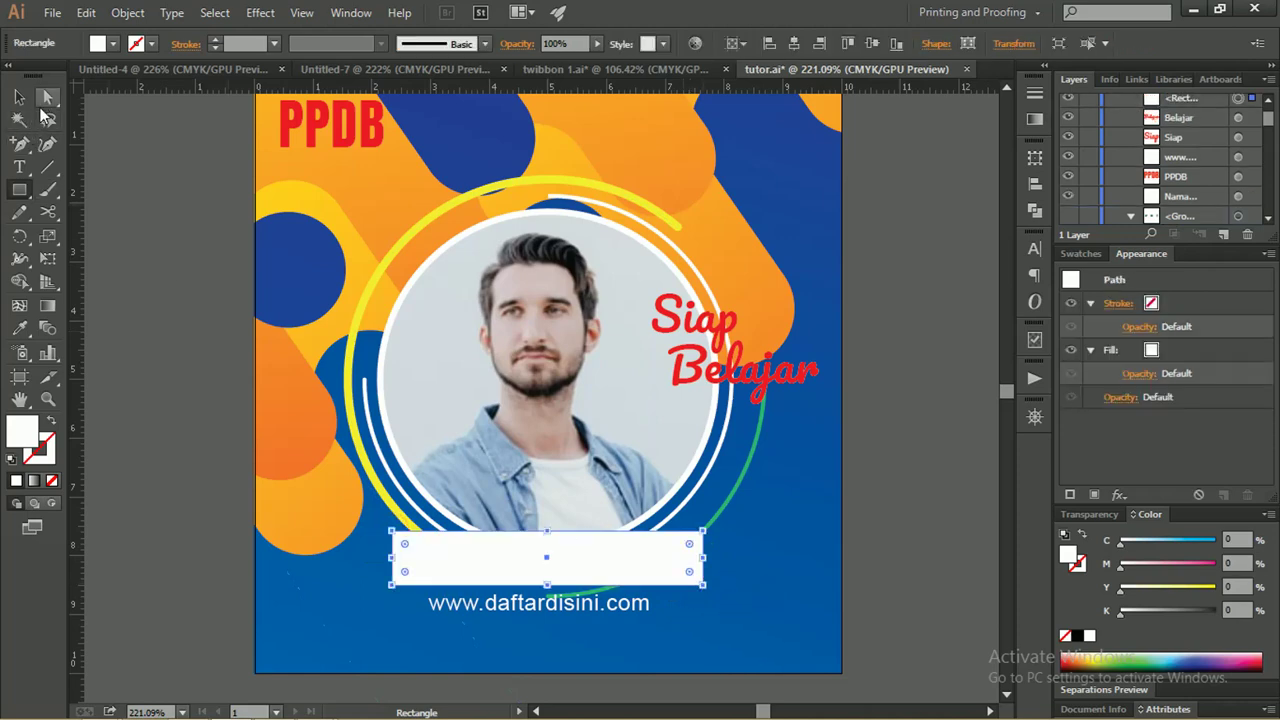
{"action": "left_click_drag", "start_coordinate": [689, 545], "coordinate": [676, 558]}
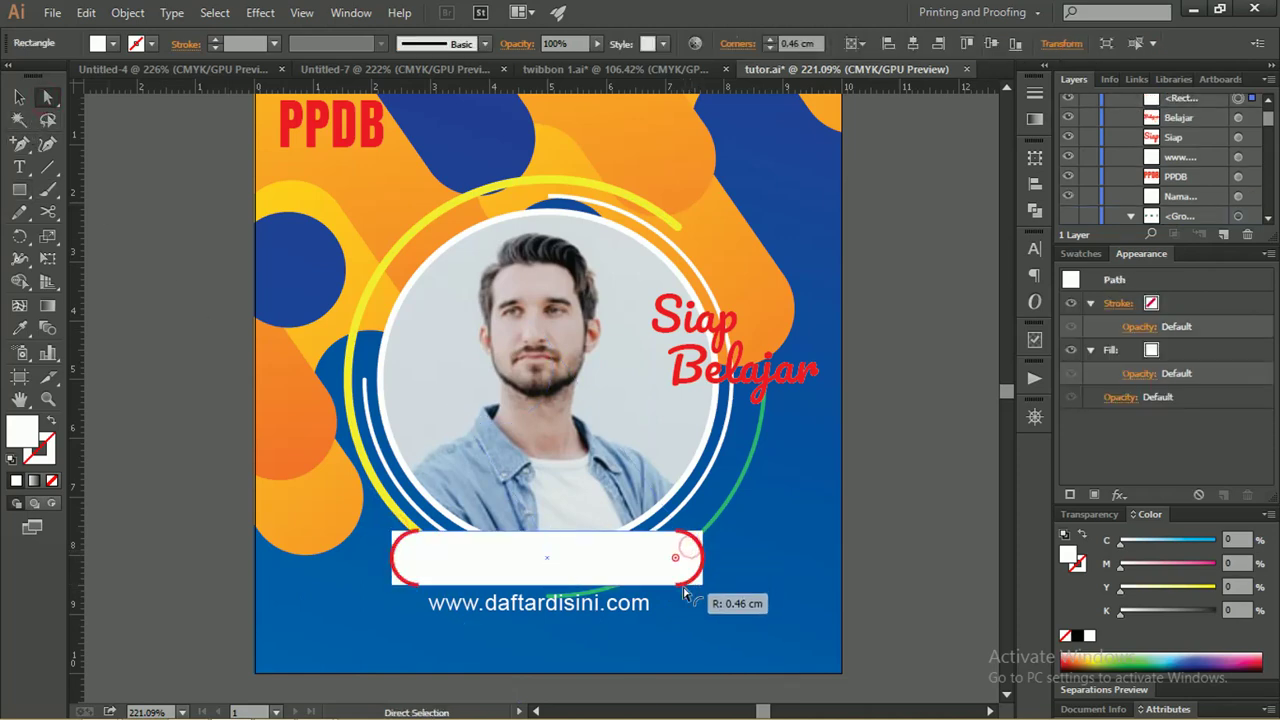
{"action": "left_click", "coordinate": [22, 330]}
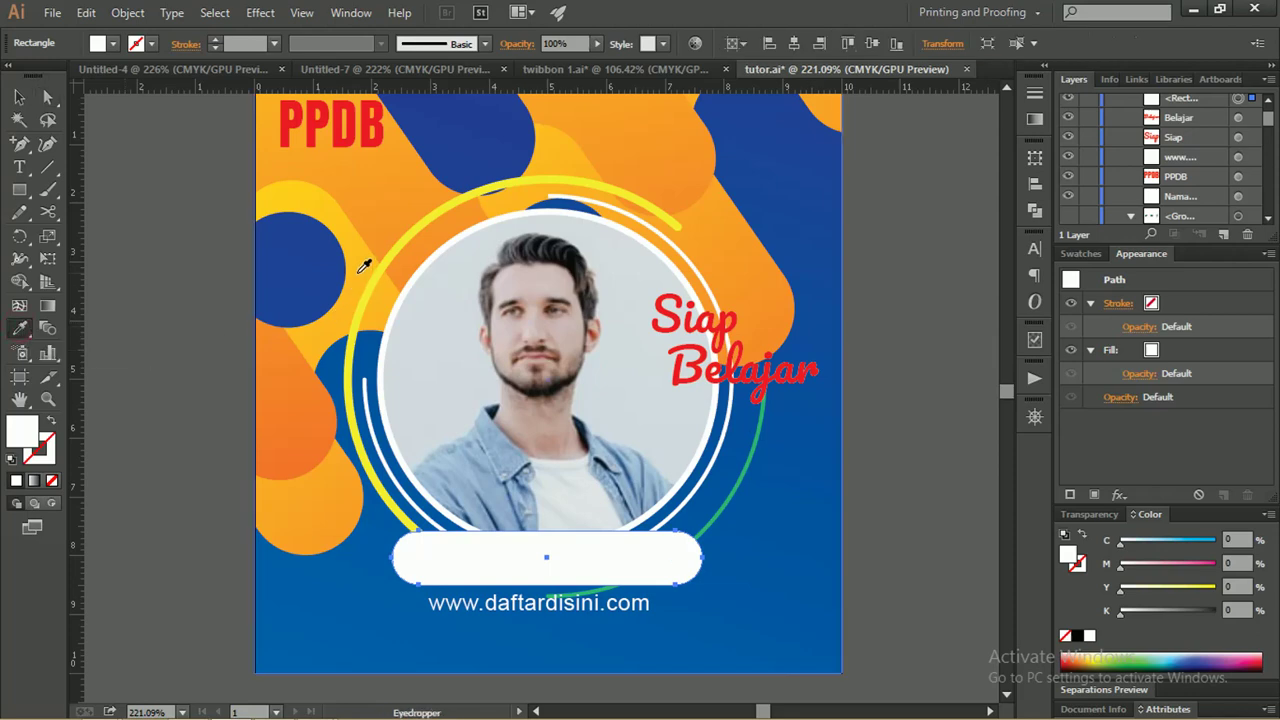
{"action": "left_click", "coordinate": [397, 210]}
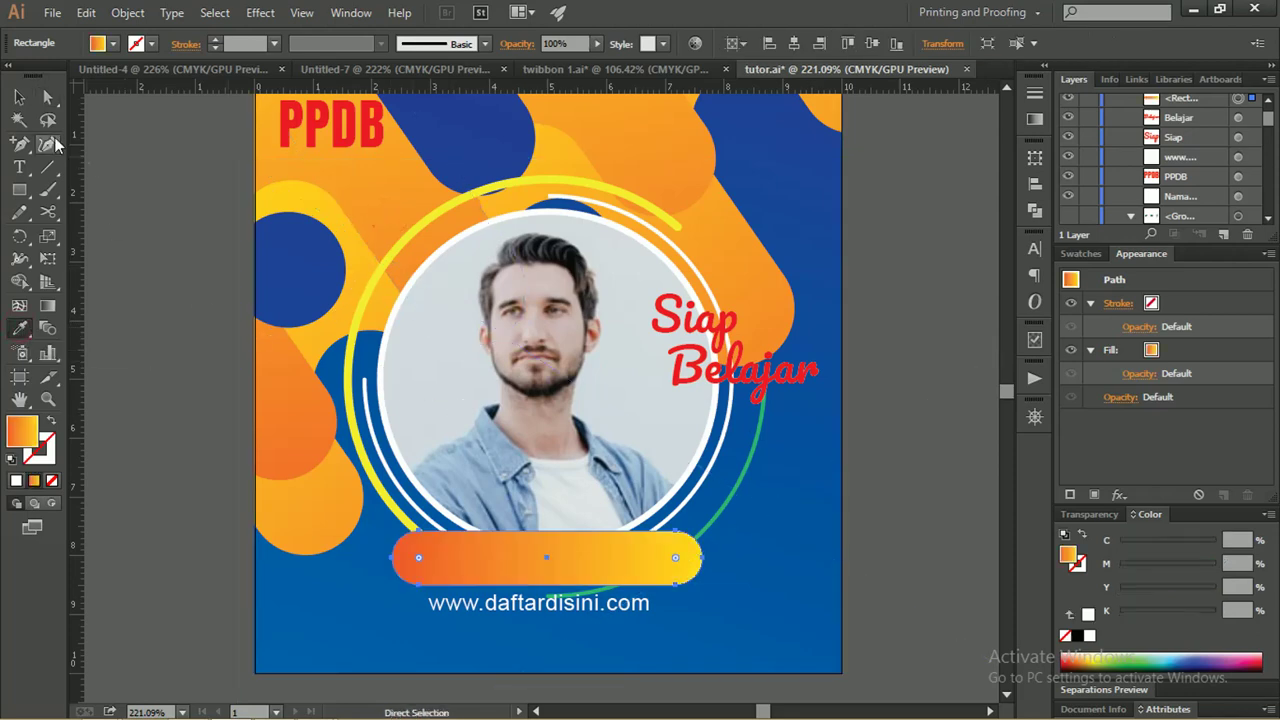
{"action": "left_click", "coordinate": [17, 98]}
{"action": "left_click", "coordinate": [127, 190]}
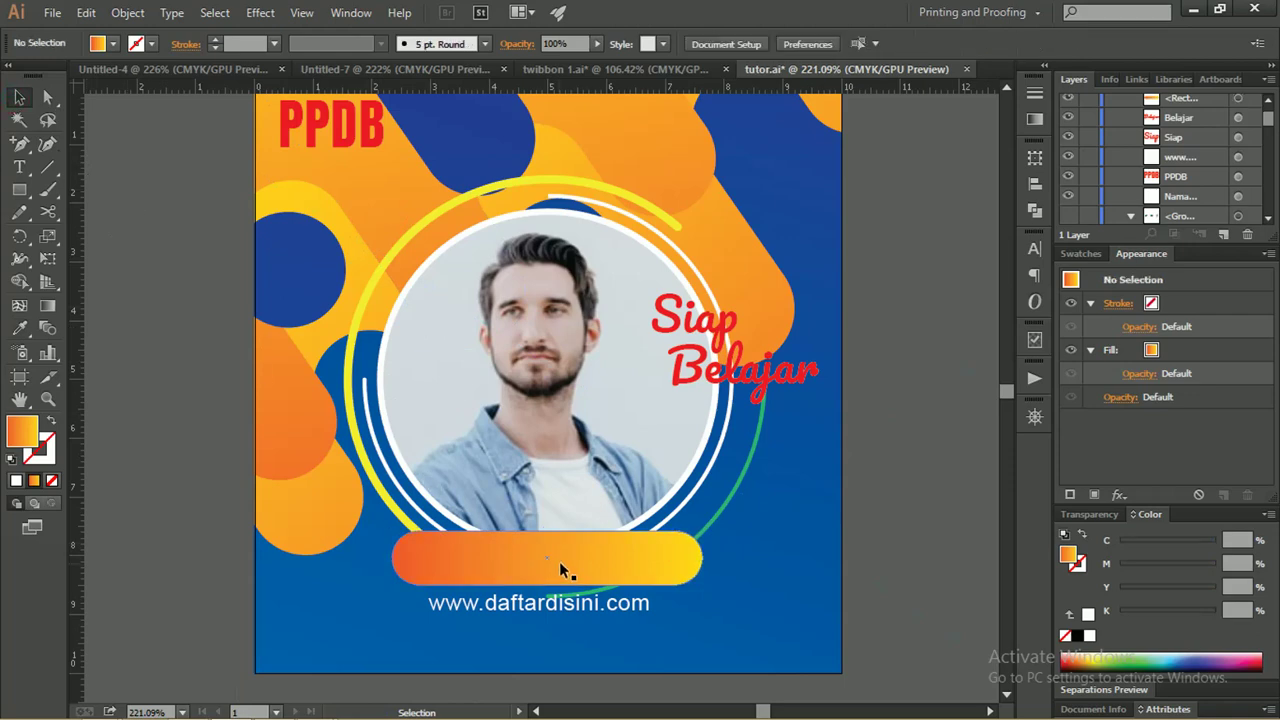
{"action": "left_click", "coordinate": [560, 610]}
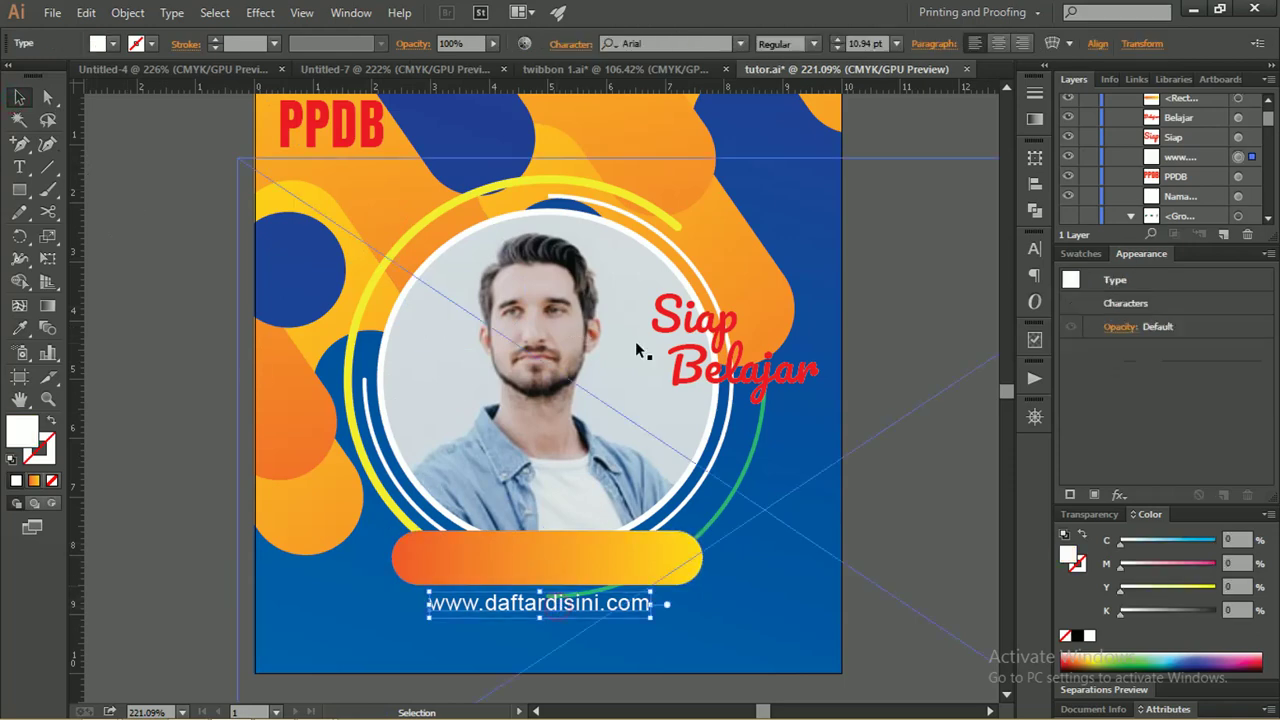
{"action": "left_click", "coordinate": [813, 45]}
{"action": "left_click", "coordinate": [790, 187]}
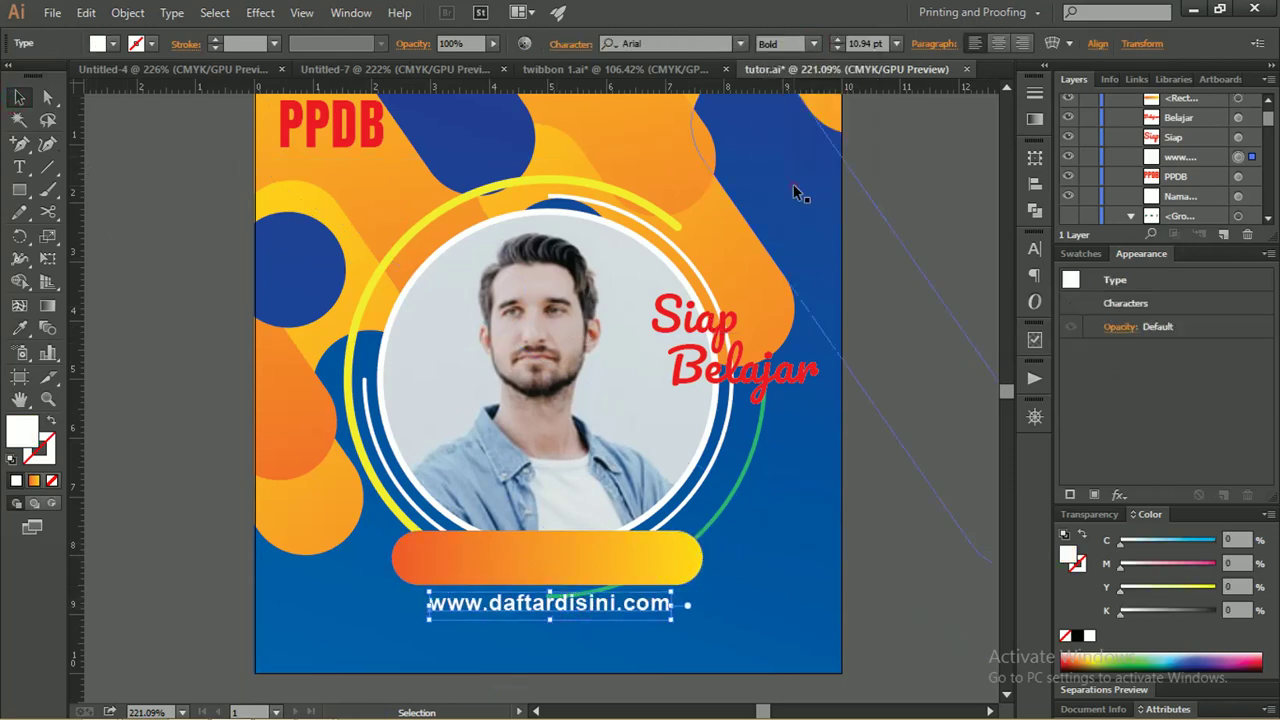
{"action": "left_click", "coordinate": [885, 406]}
Send the orange gradient bar backward behind the Nama Peserta text
{"action": "left_click", "coordinate": [580, 547]}
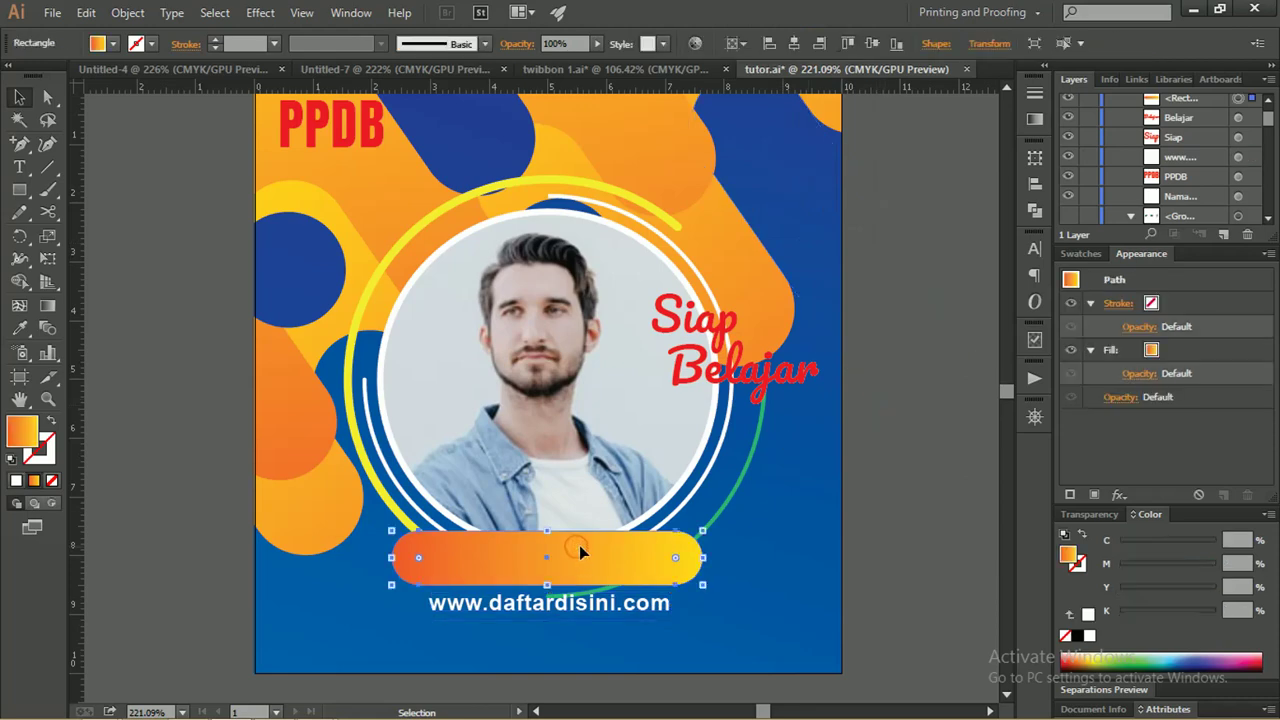
{"action": "key", "text": "ctrl+bracketleft"}
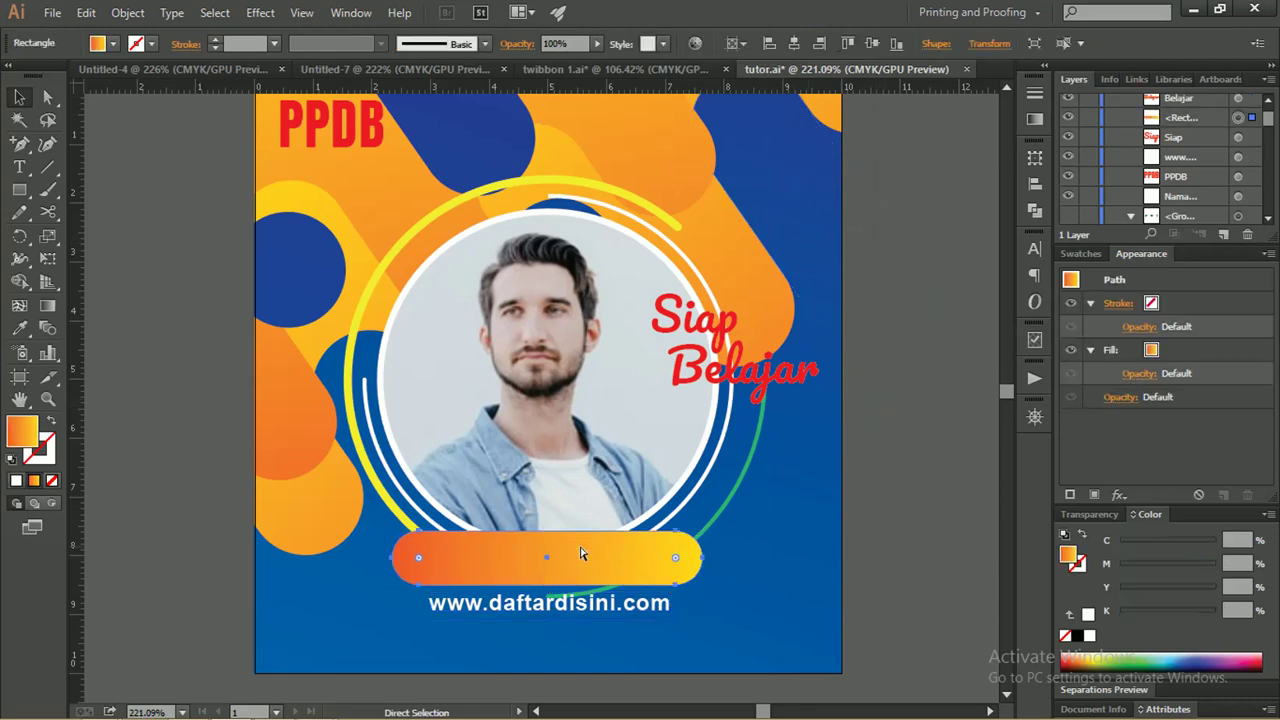
{"action": "key", "text": "ctrl+bracketleft"}
{"action": "key", "text": "ctrl+bracketleft"}
{"action": "key", "text": "ctrl+bracketleft"}
{"action": "key", "text": "ctrl+bracketleft"}
{"action": "key", "text": "ctrl+bracketleft"}
{"action": "key", "text": "v"}
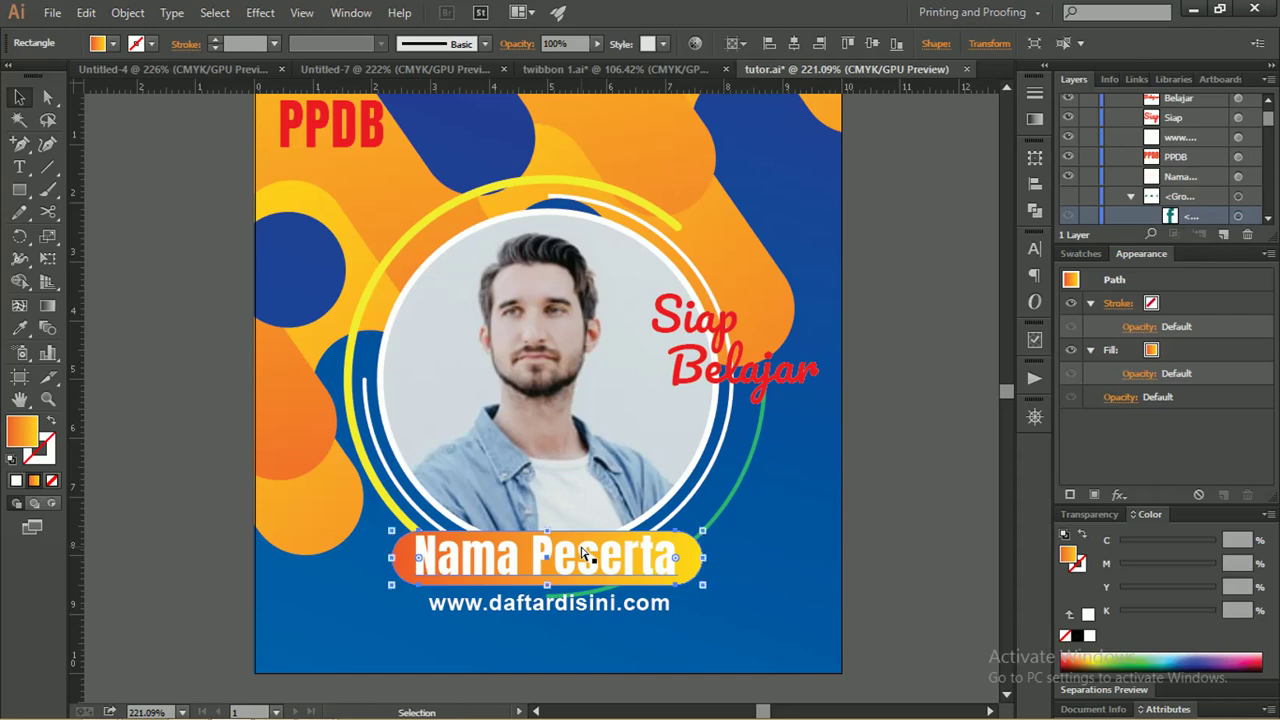
{"action": "left_click", "coordinate": [923, 464]}
Scale Nama Peserta down so it fits inside the bar
{"action": "left_click", "coordinate": [655, 555]}
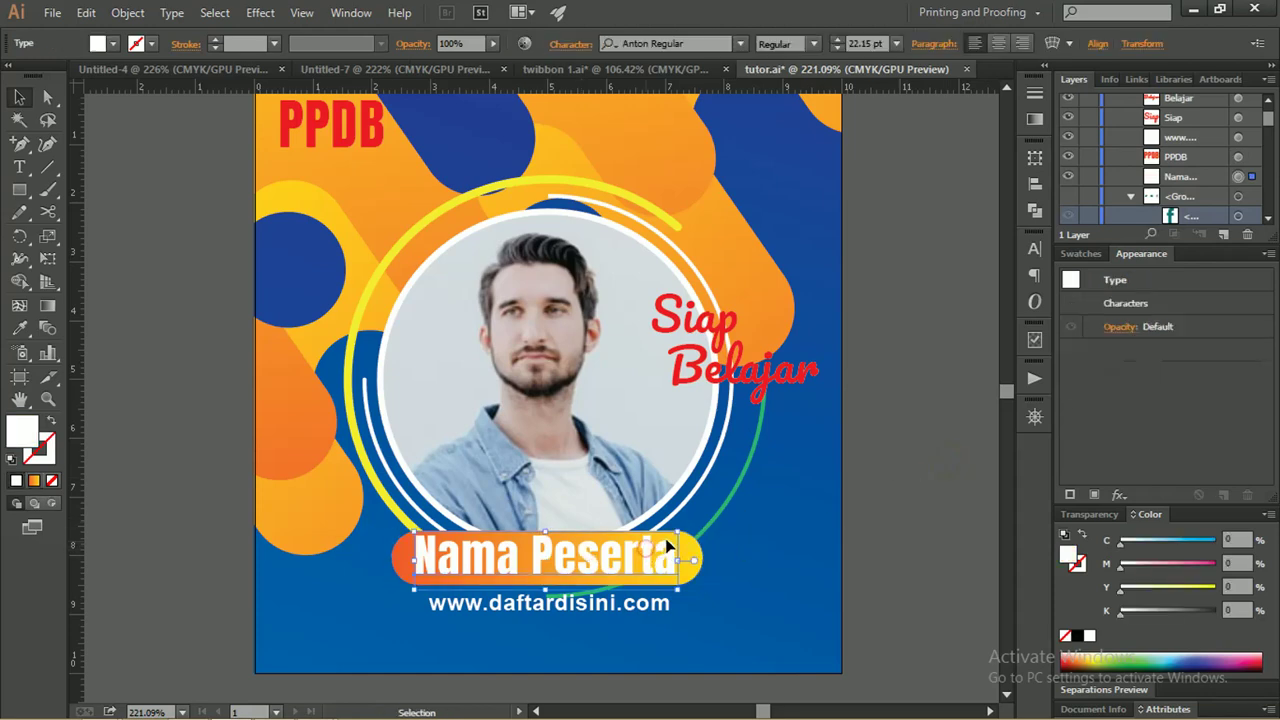
{"action": "mouse_move", "coordinate": [677, 535]}
{"action": "left_mouse_down"}
{"action": "mouse_move", "coordinate": [652, 578]}
{"action": "mouse_move", "coordinate": [622, 559]}
{"action": "left_mouse_up"}
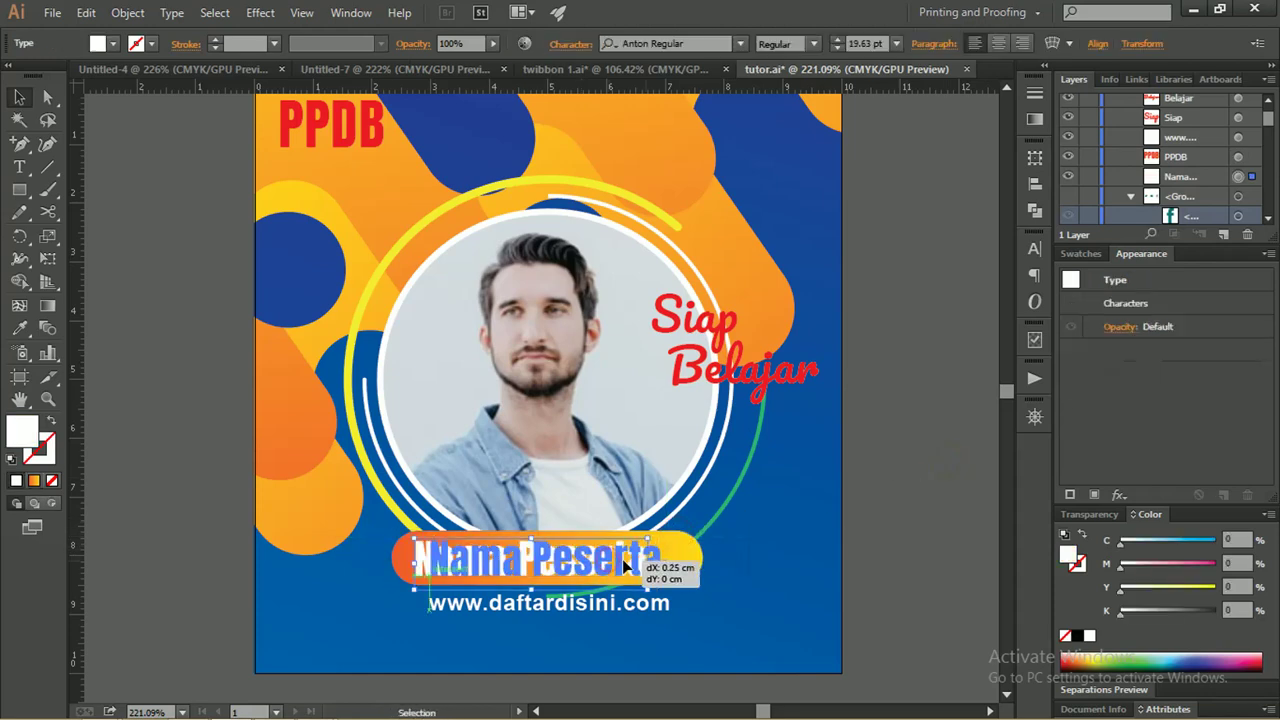
{"action": "left_click", "coordinate": [900, 430]}
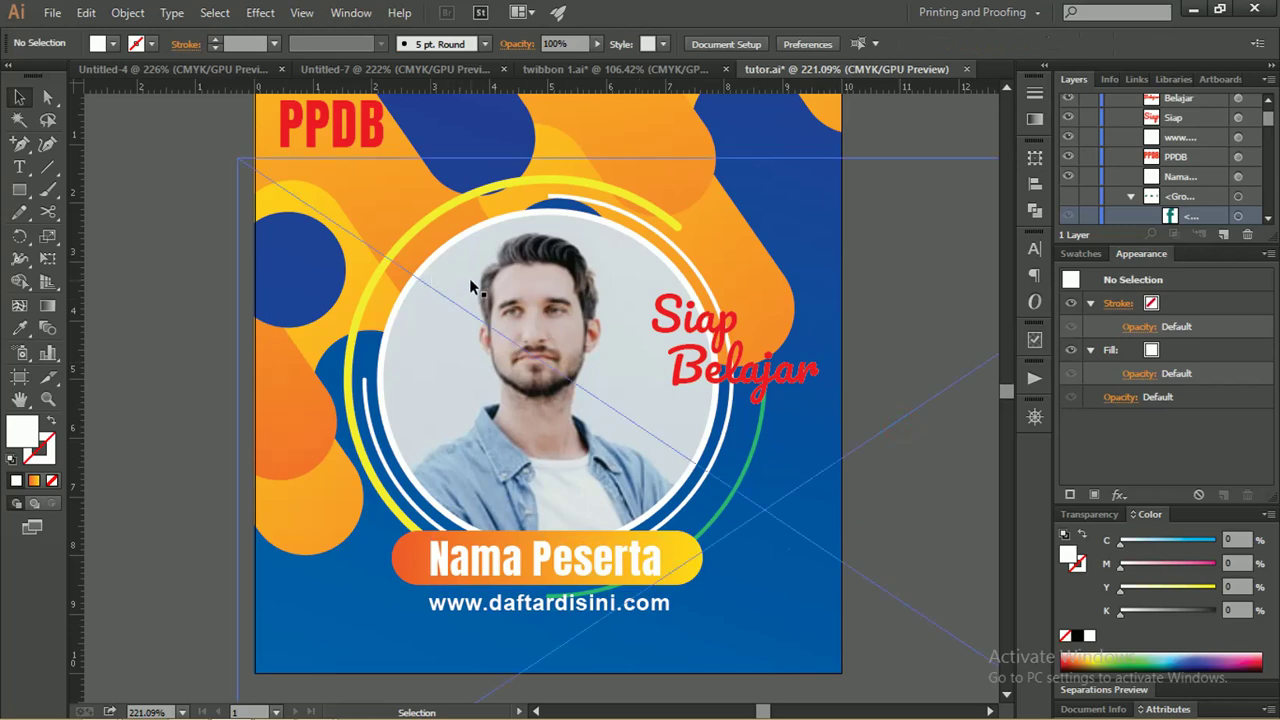
{"action": "scroll", "coordinate": [469, 278], "scroll_direction": "up", "scroll_amount": 1}
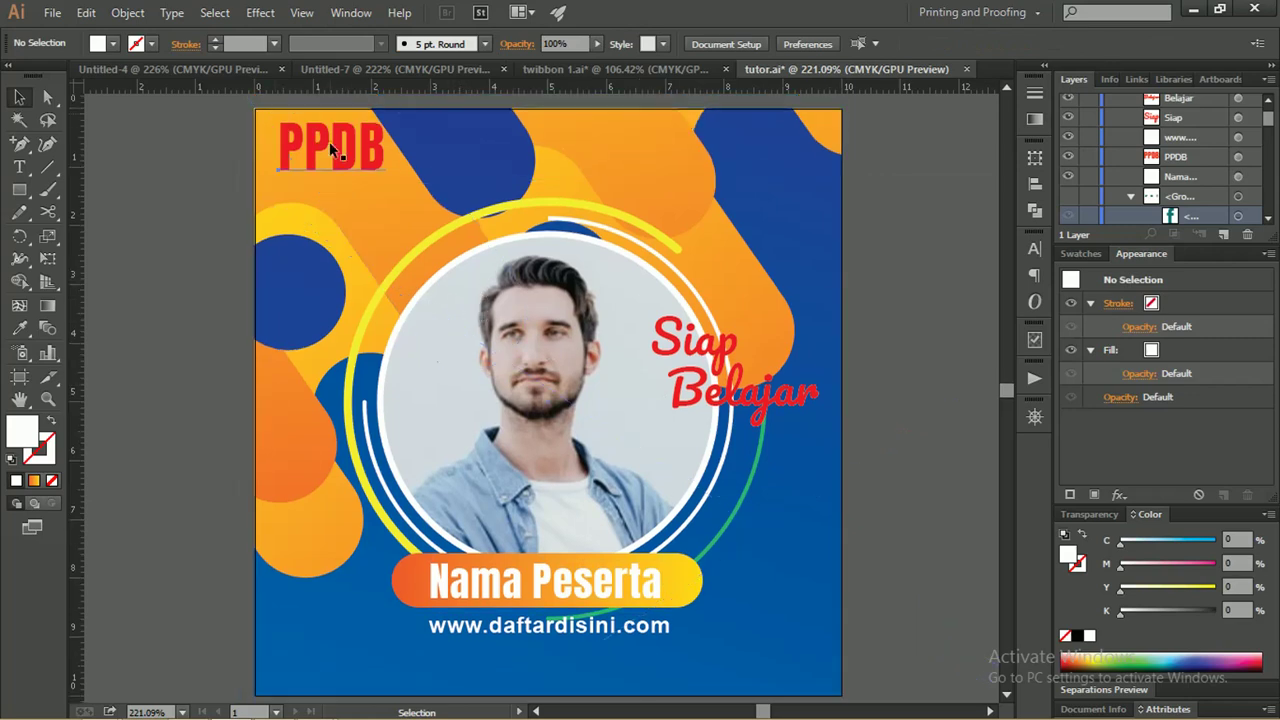
Add a new white stroke to the PPDB heading in the Appearance panel
{"action": "left_click_drag", "start_coordinate": [266, 109], "coordinate": [410, 205]}
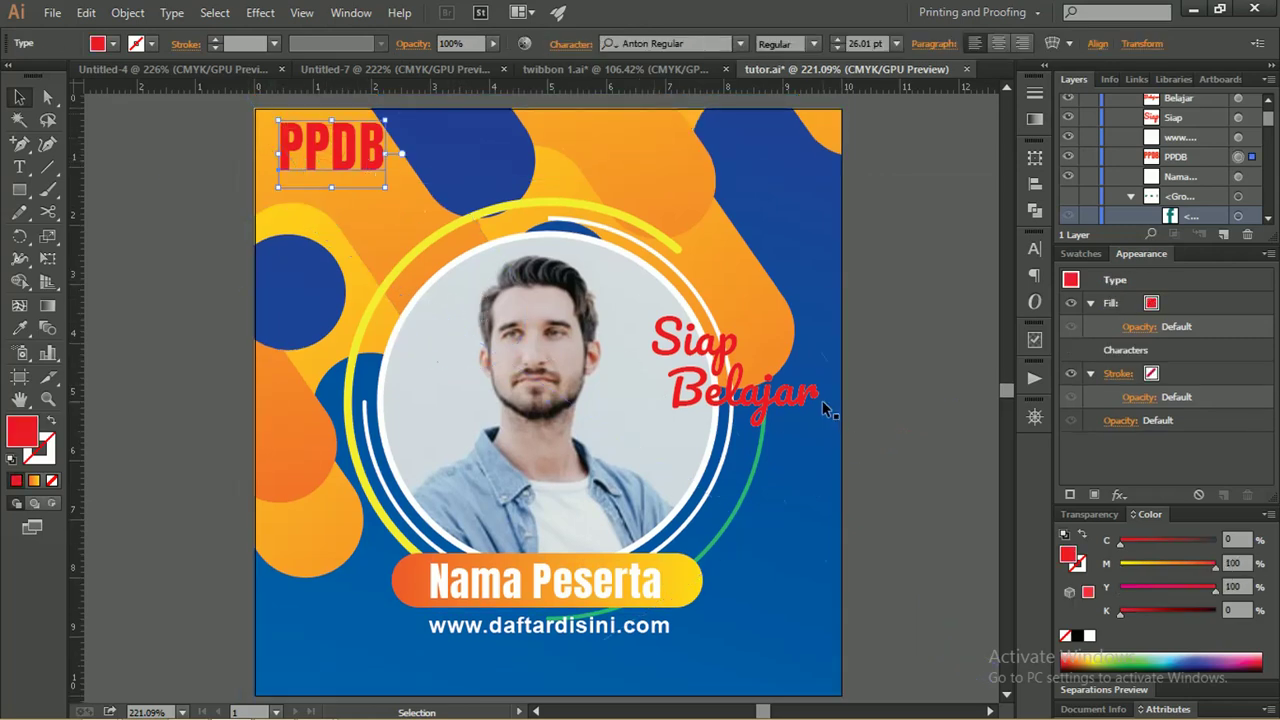
{"action": "left_click", "coordinate": [1070, 494]}
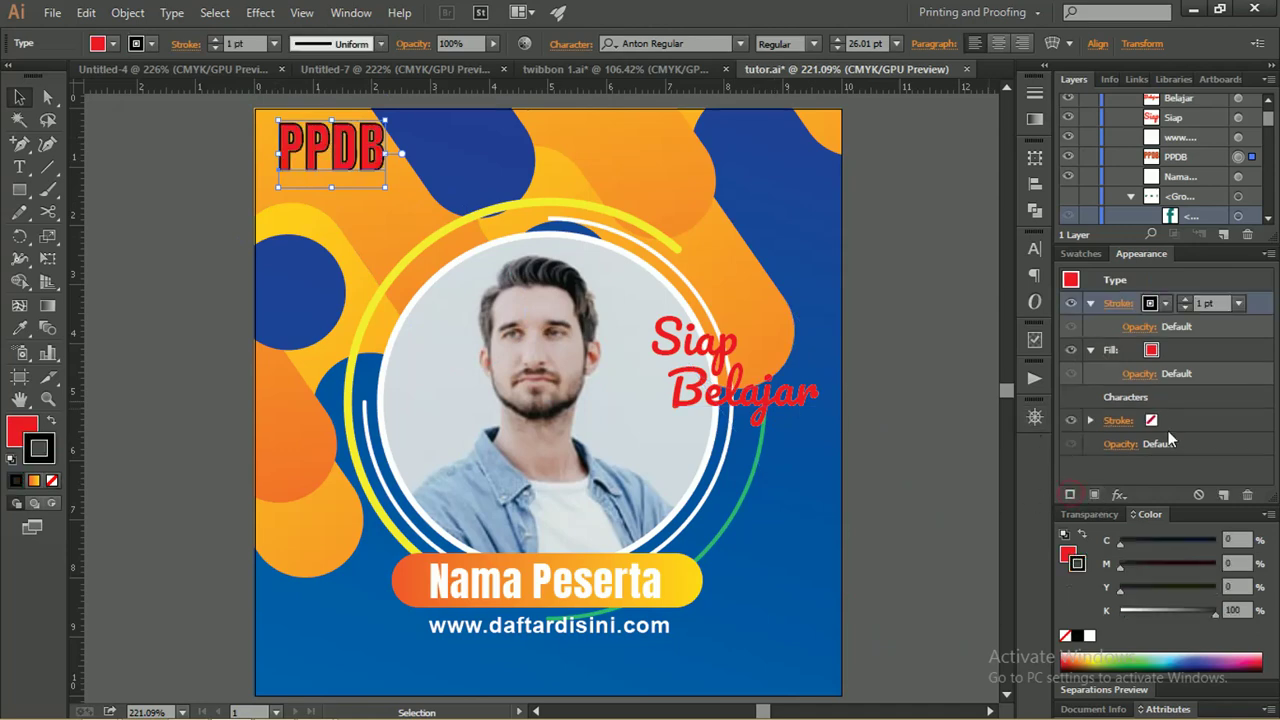
{"action": "left_click", "coordinate": [1165, 303]}
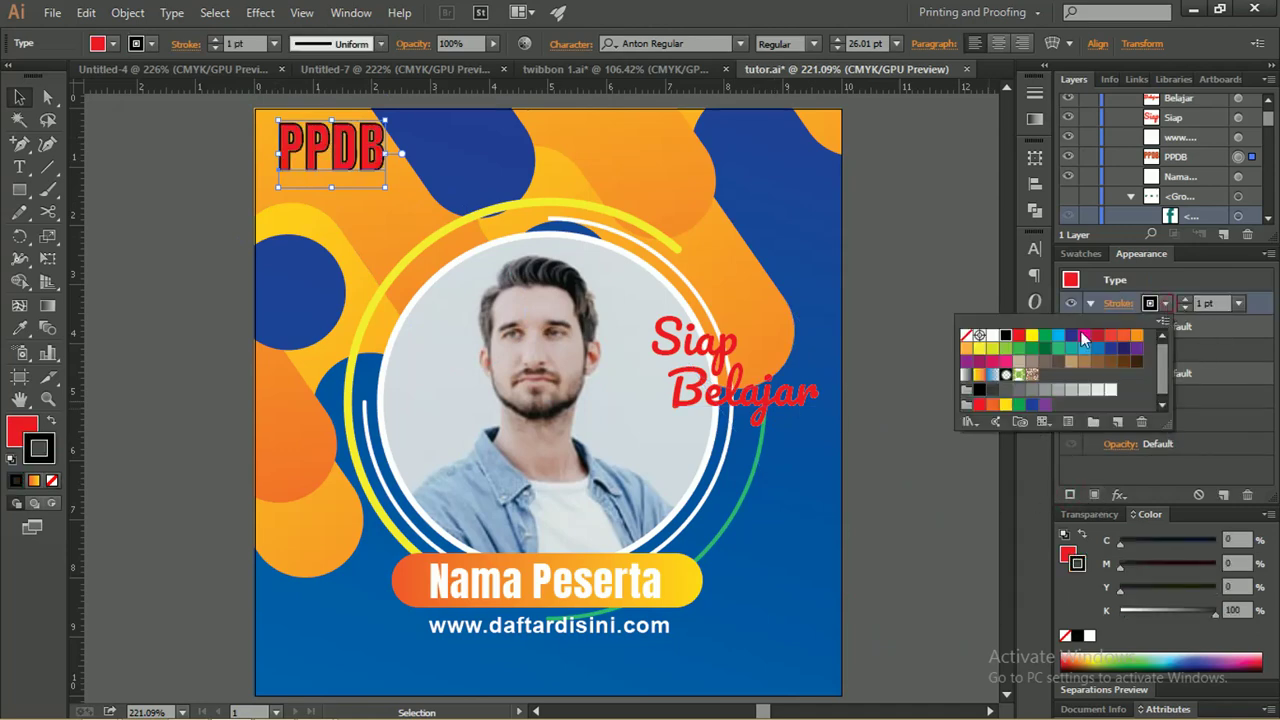
{"action": "left_click", "coordinate": [993, 335]}
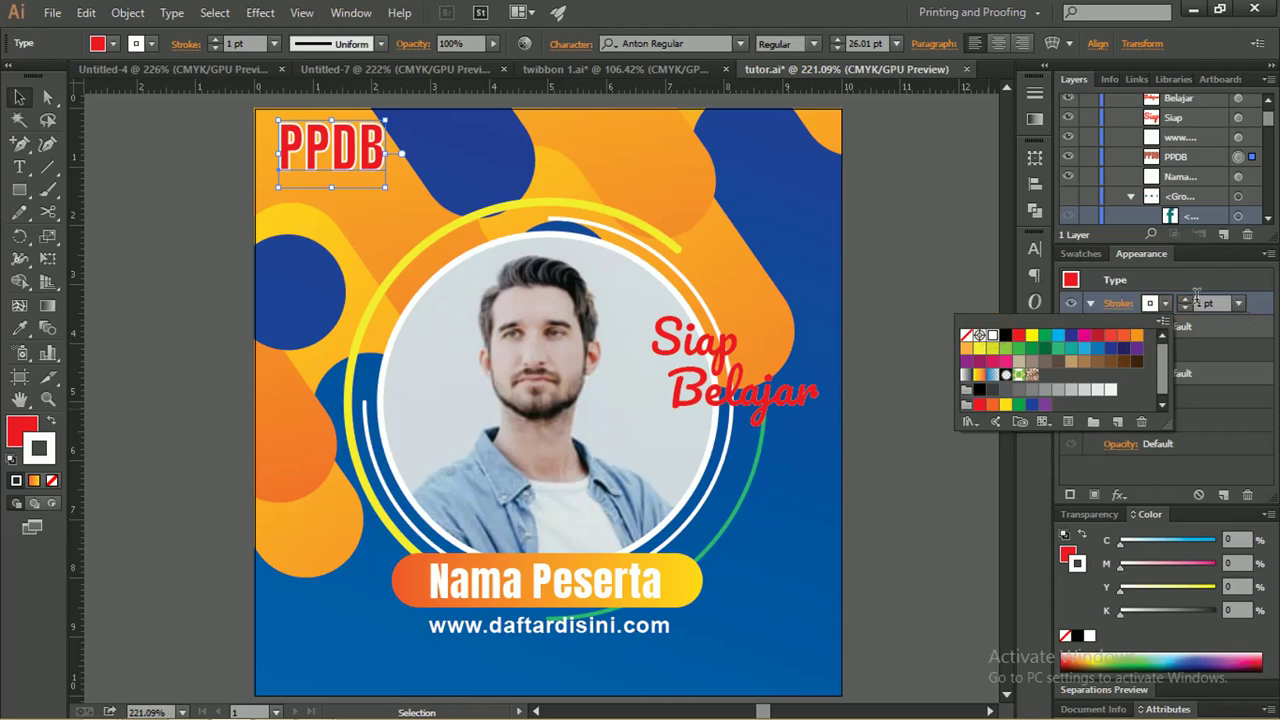
{"action": "left_click", "coordinate": [1184, 299]}
{"action": "left_click", "coordinate": [1184, 299]}
{"action": "left_click", "coordinate": [1184, 299]}
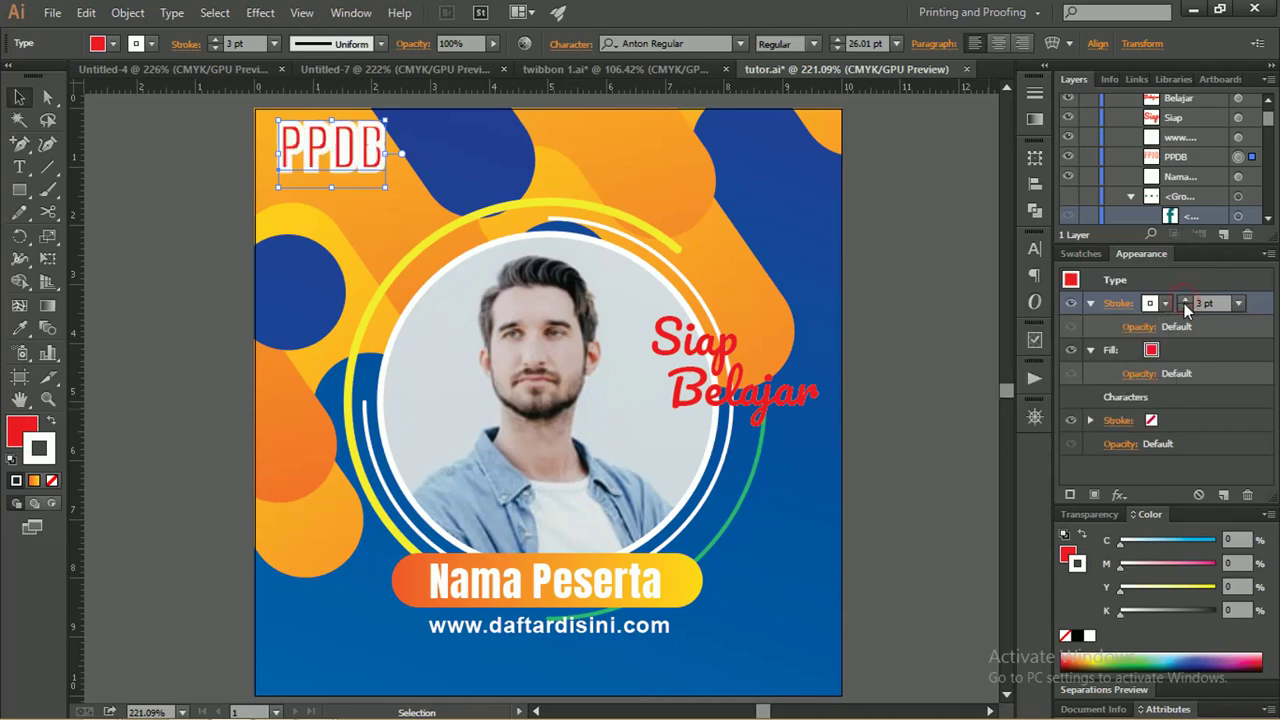
{"action": "left_click", "coordinate": [1185, 309]}
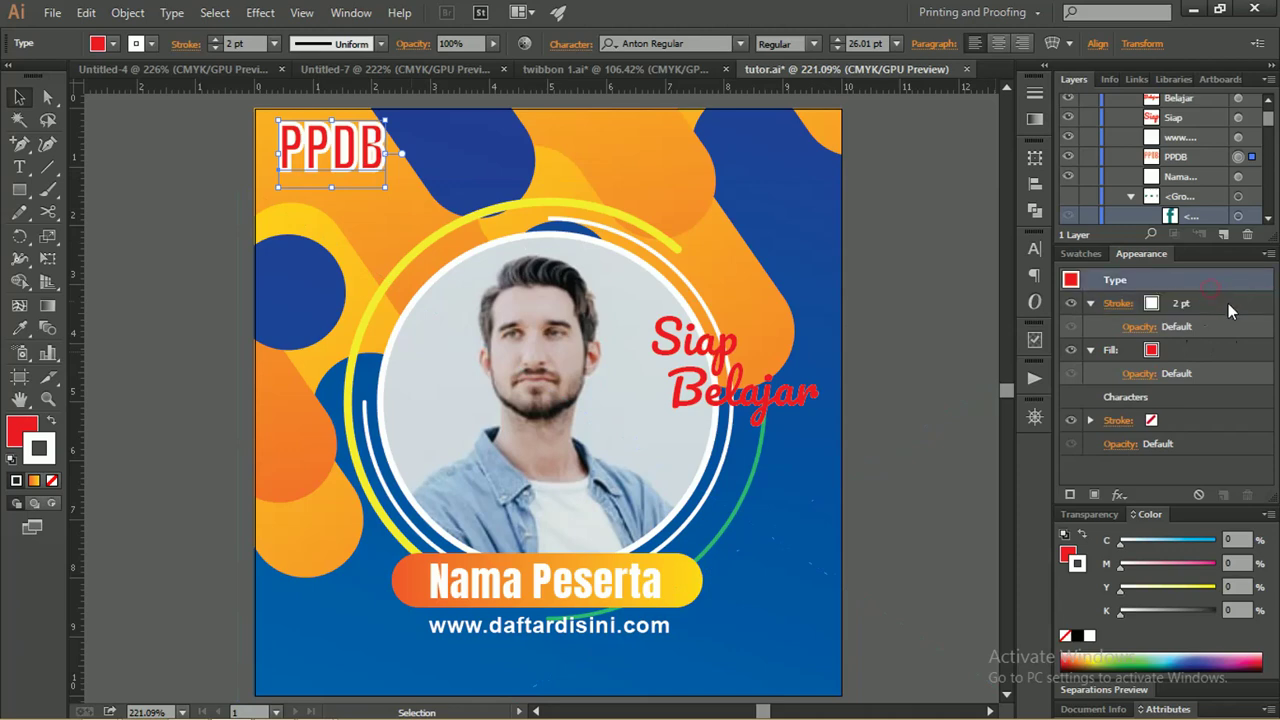
Move the white stroke below the PPDB letters and thicken it to 4 pt
{"action": "left_click_drag", "start_coordinate": [1228, 303], "coordinate": [1201, 425]}
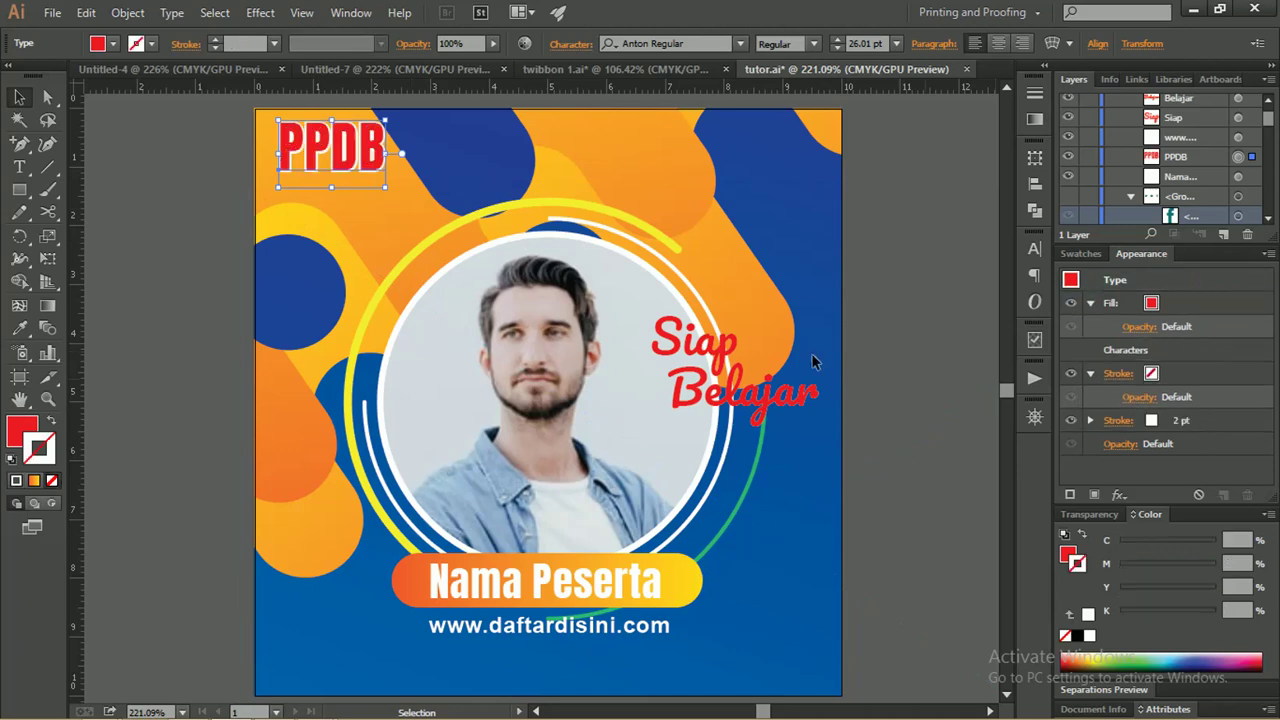
{"action": "left_click", "coordinate": [1182, 421]}
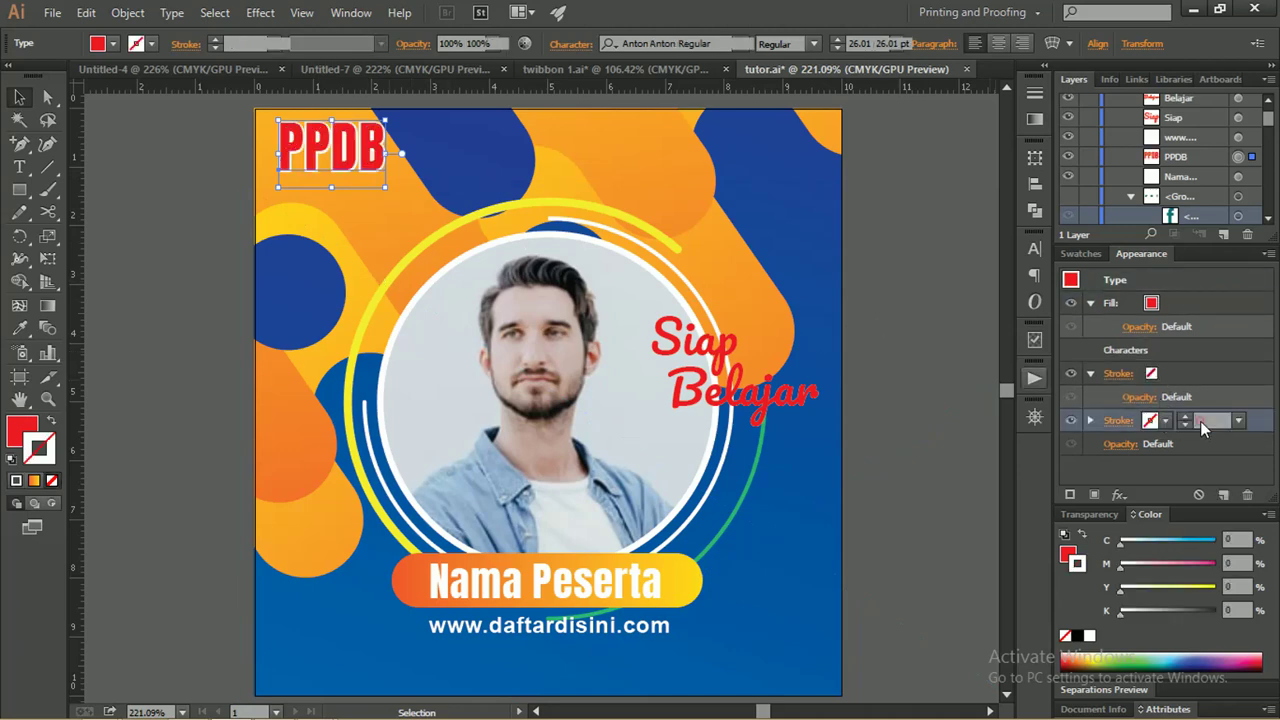
{"action": "left_click", "coordinate": [1184, 421]}
{"action": "left_click", "coordinate": [1184, 421]}
{"action": "left_click", "coordinate": [1184, 421]}
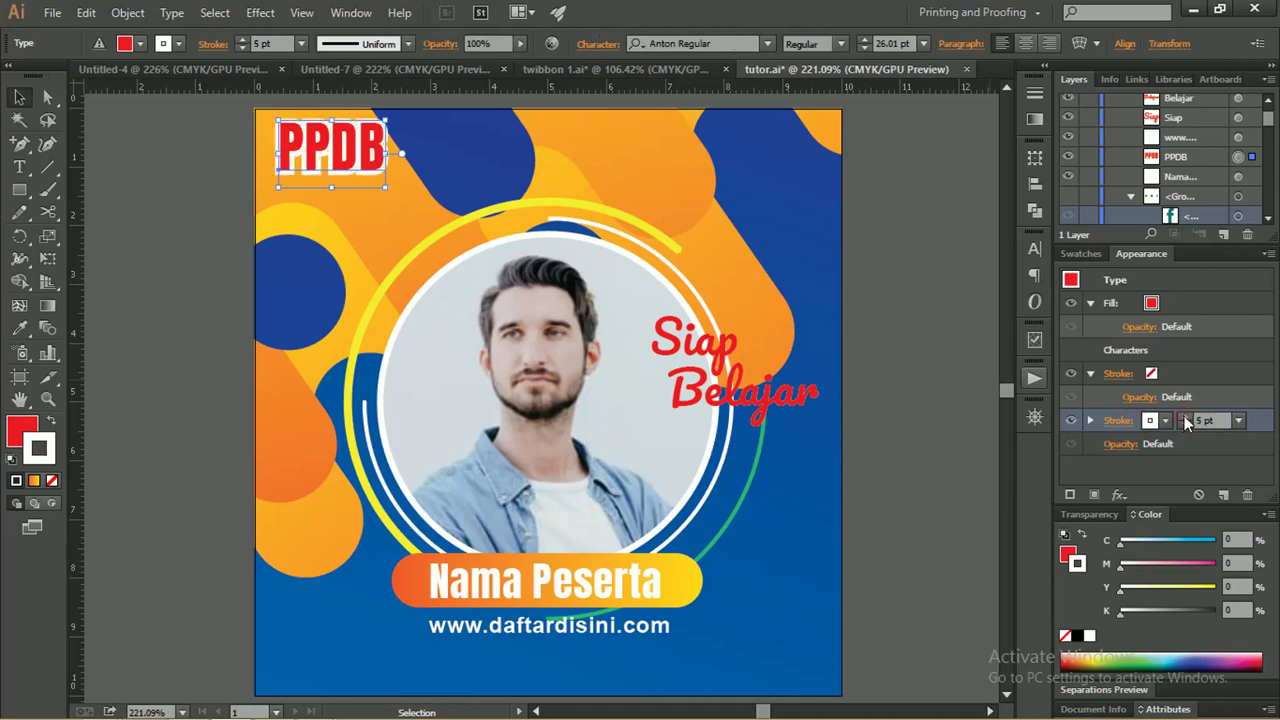
{"action": "left_click", "coordinate": [704, 346]}
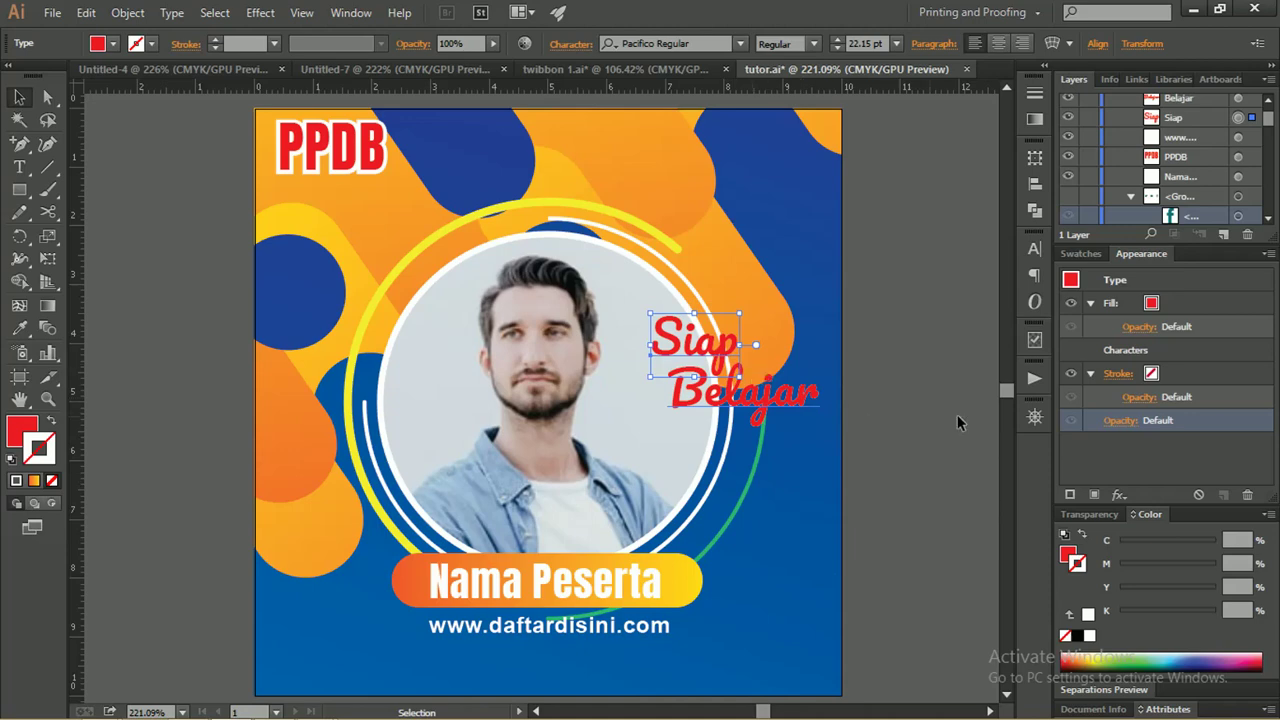
Add a 6 pt white stroke beneath the Siap Belajar letters
{"action": "left_click", "coordinate": [799, 397], "text": "shift"}
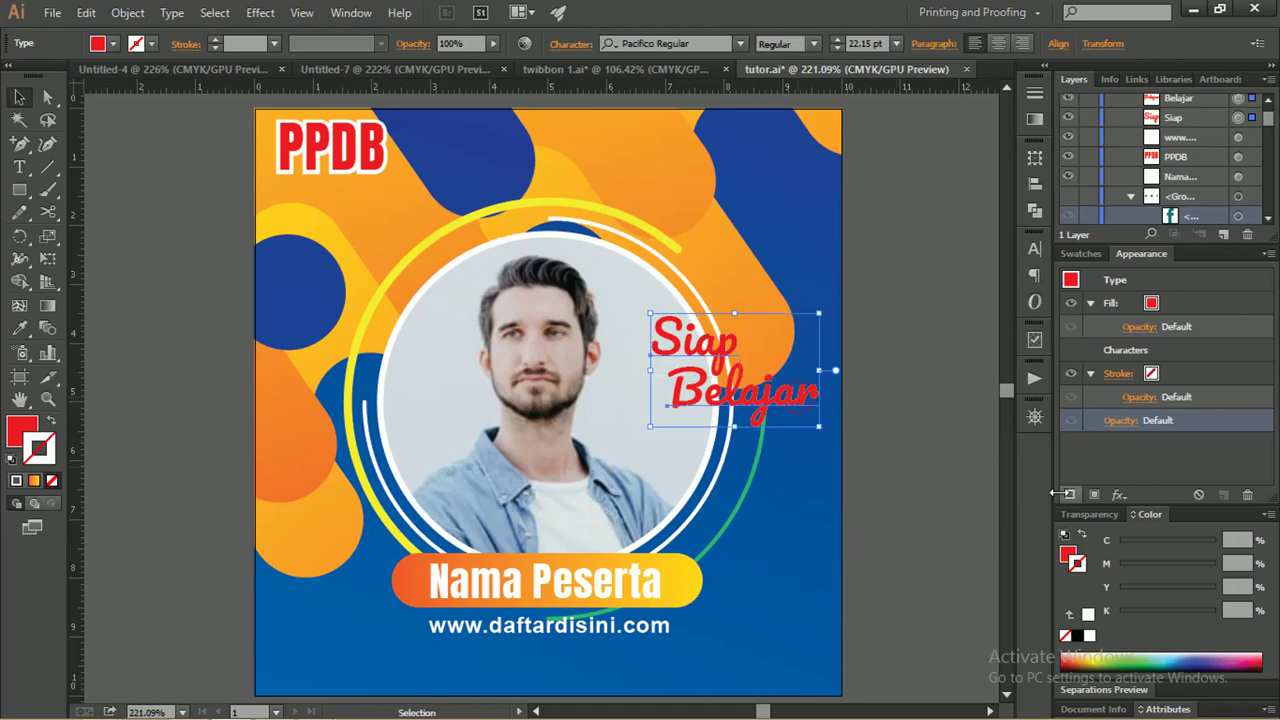
{"action": "left_click", "coordinate": [1069, 494]}
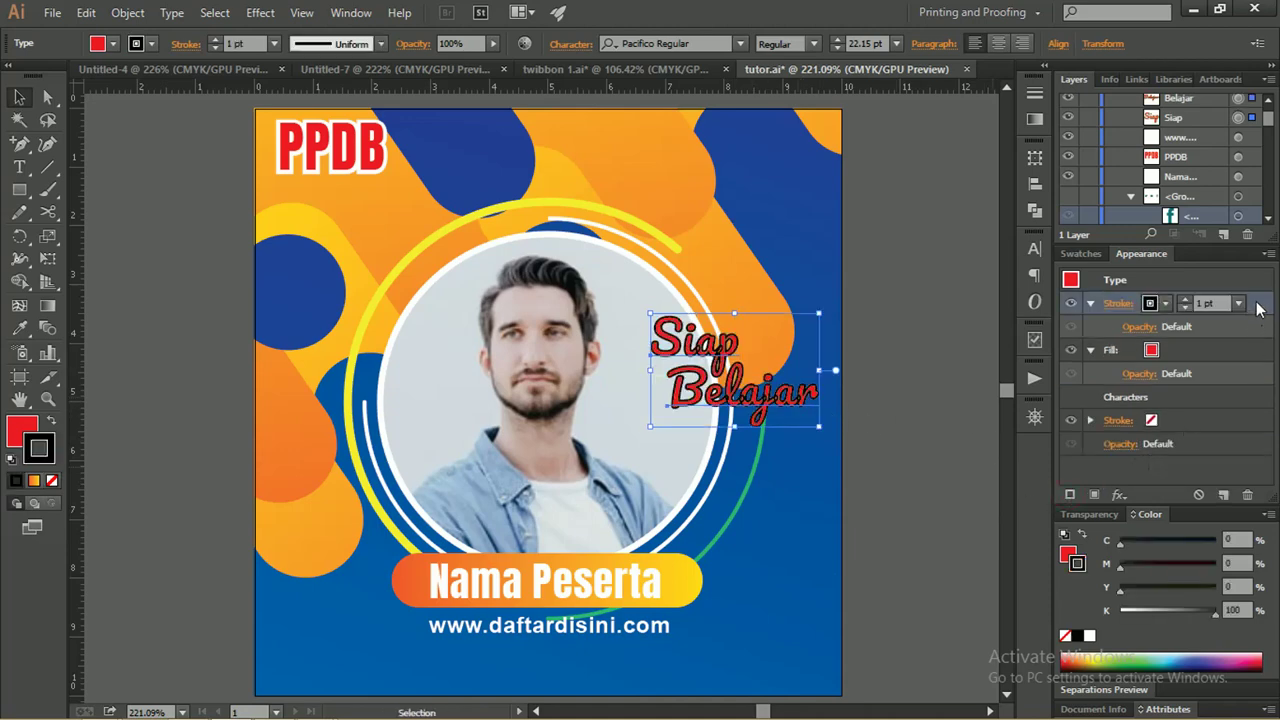
{"action": "left_click_drag", "start_coordinate": [1258, 309], "coordinate": [1258, 440]}
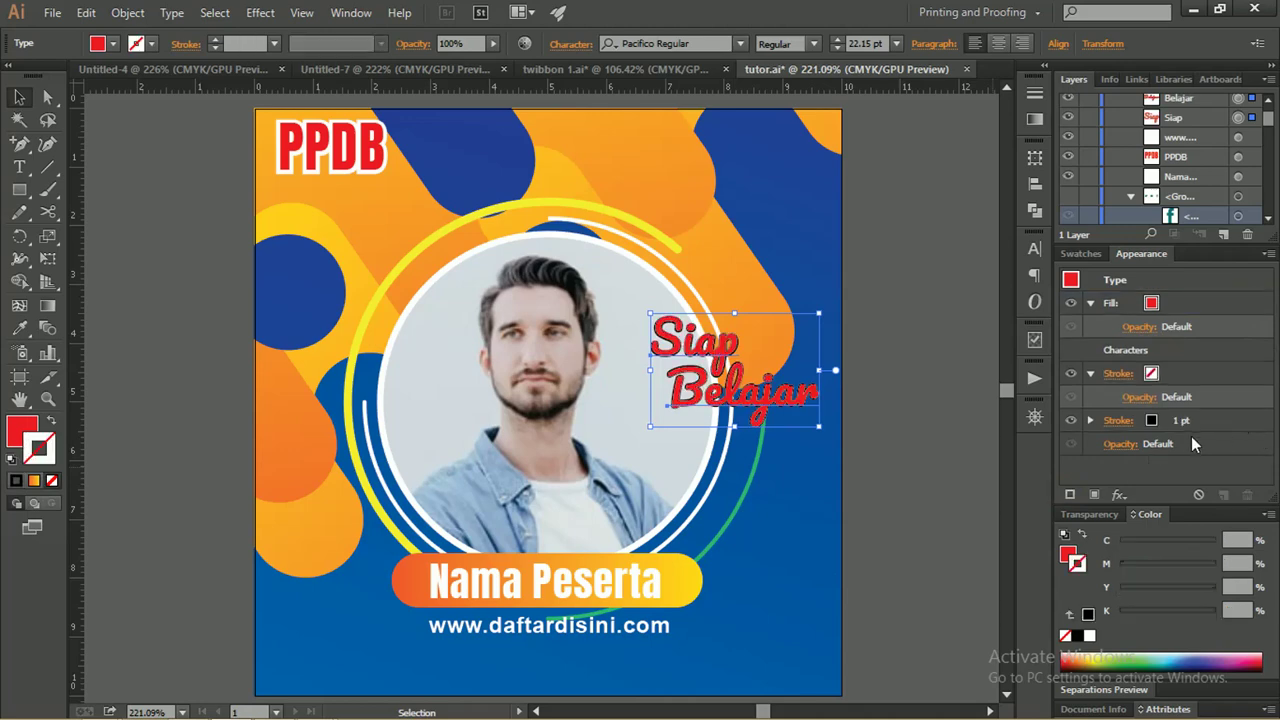
{"action": "left_click", "coordinate": [1200, 428]}
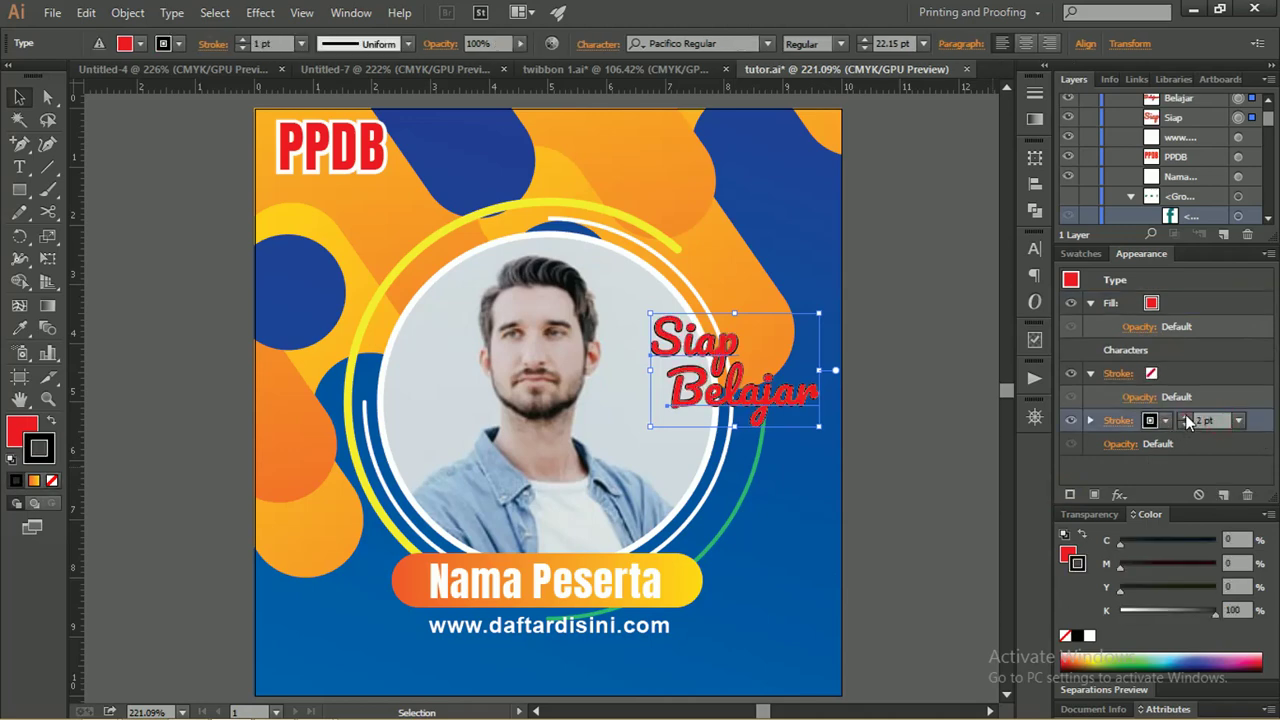
{"action": "left_click", "coordinate": [1185, 417]}
{"action": "left_click", "coordinate": [1185, 417]}
{"action": "left_click", "coordinate": [1185, 417]}
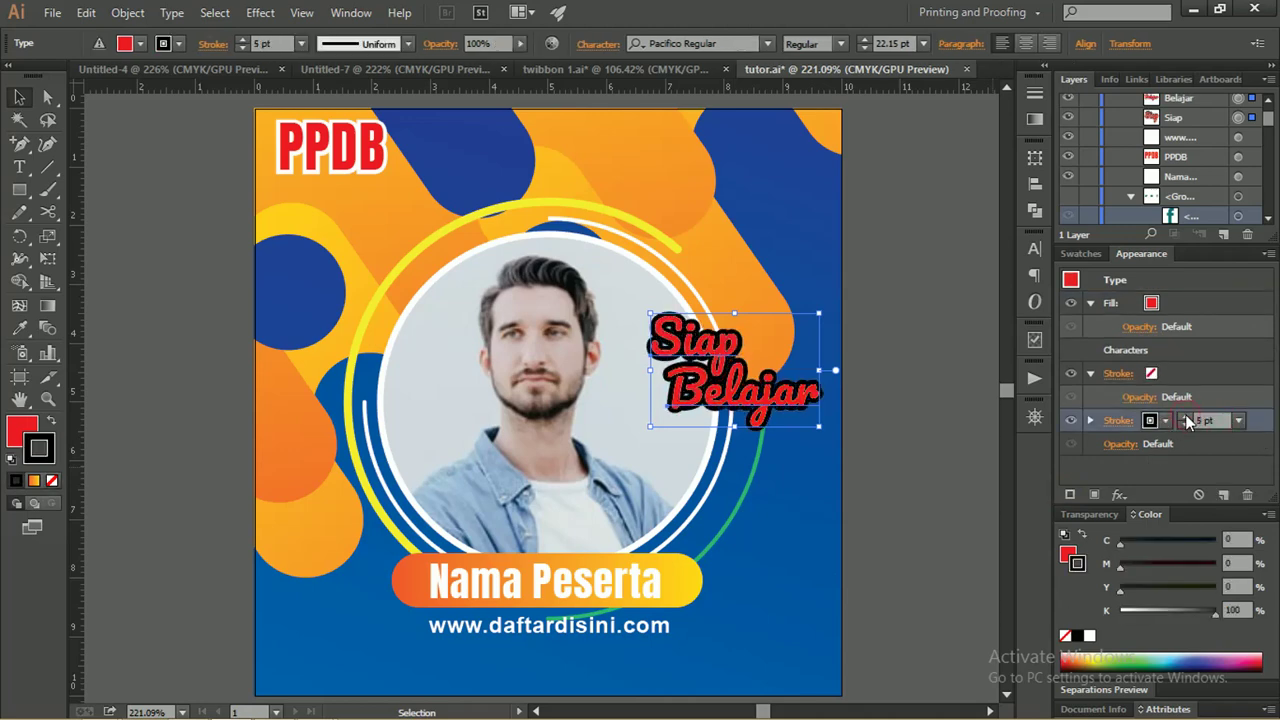
{"action": "left_click", "coordinate": [1185, 418]}
{"action": "left_click", "coordinate": [1165, 421]}
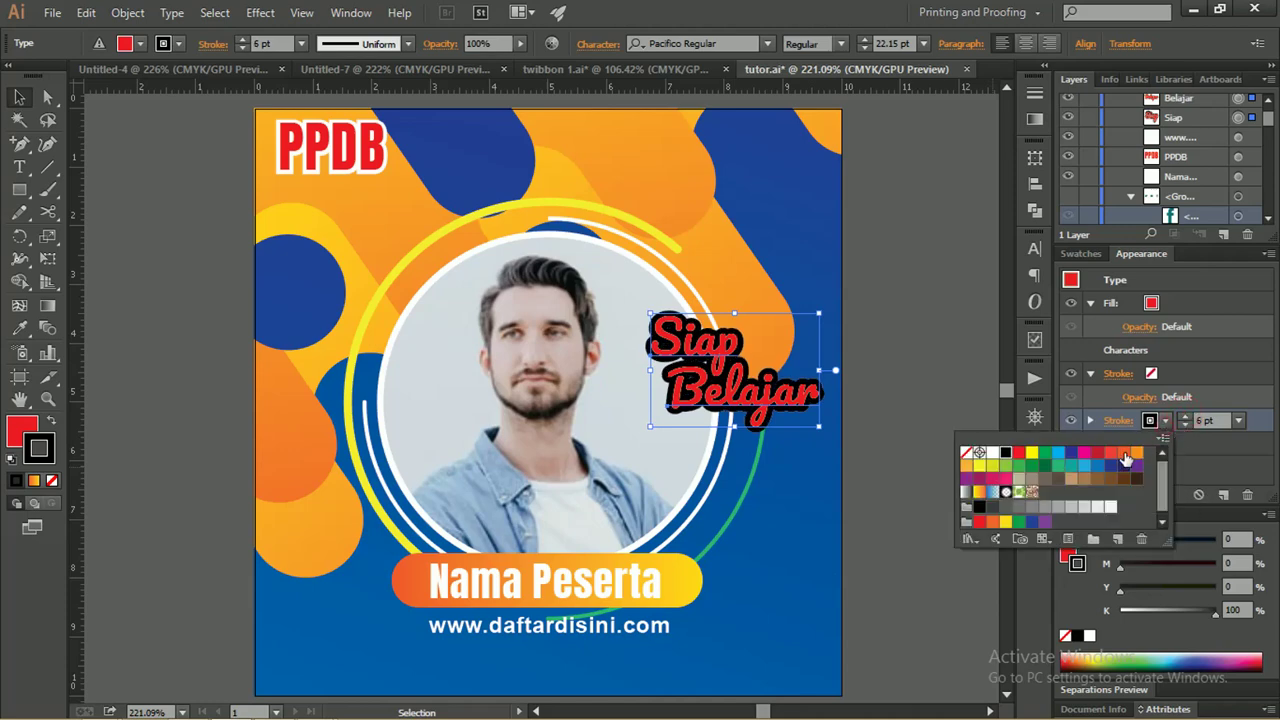
{"action": "left_click", "coordinate": [992, 453]}
Add a new stroke to the Nama Peserta text and place it below its fill
{"action": "key", "text": "z"}
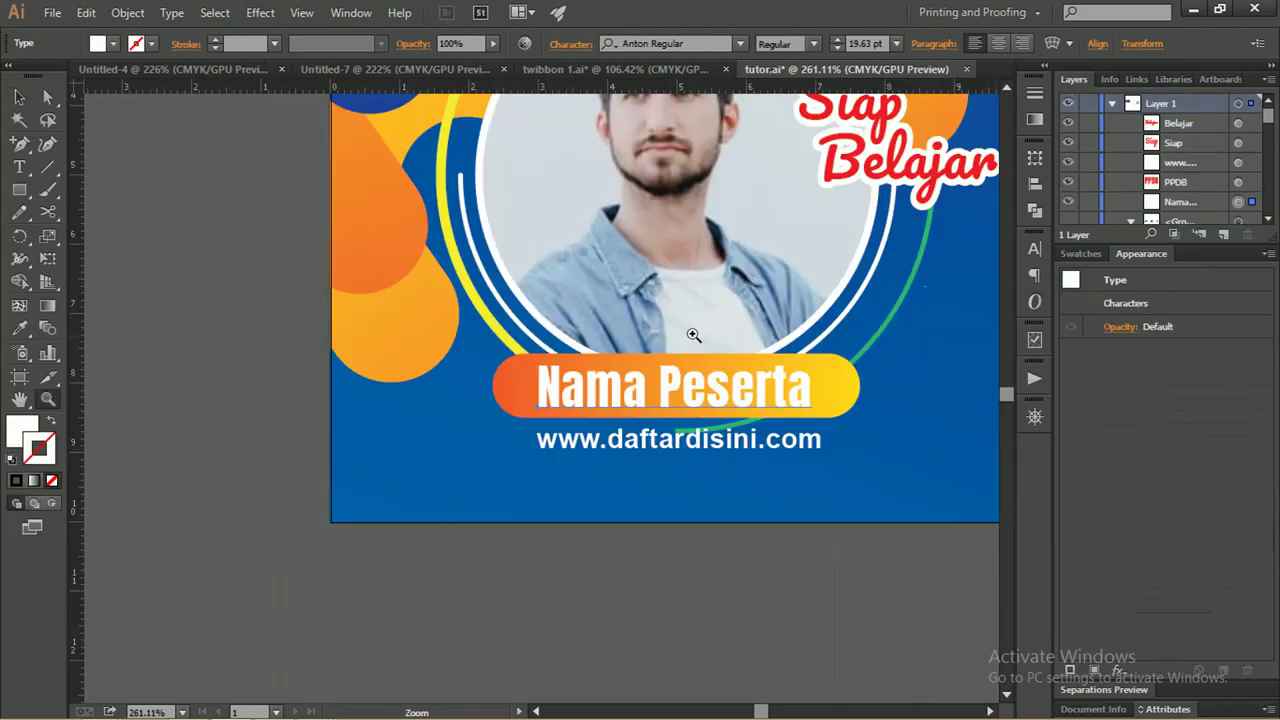
{"action": "left_click_drag", "start_coordinate": [688, 331], "coordinate": [630, 331]}
{"action": "left_click_drag", "start_coordinate": [730, 270], "coordinate": [650, 292]}
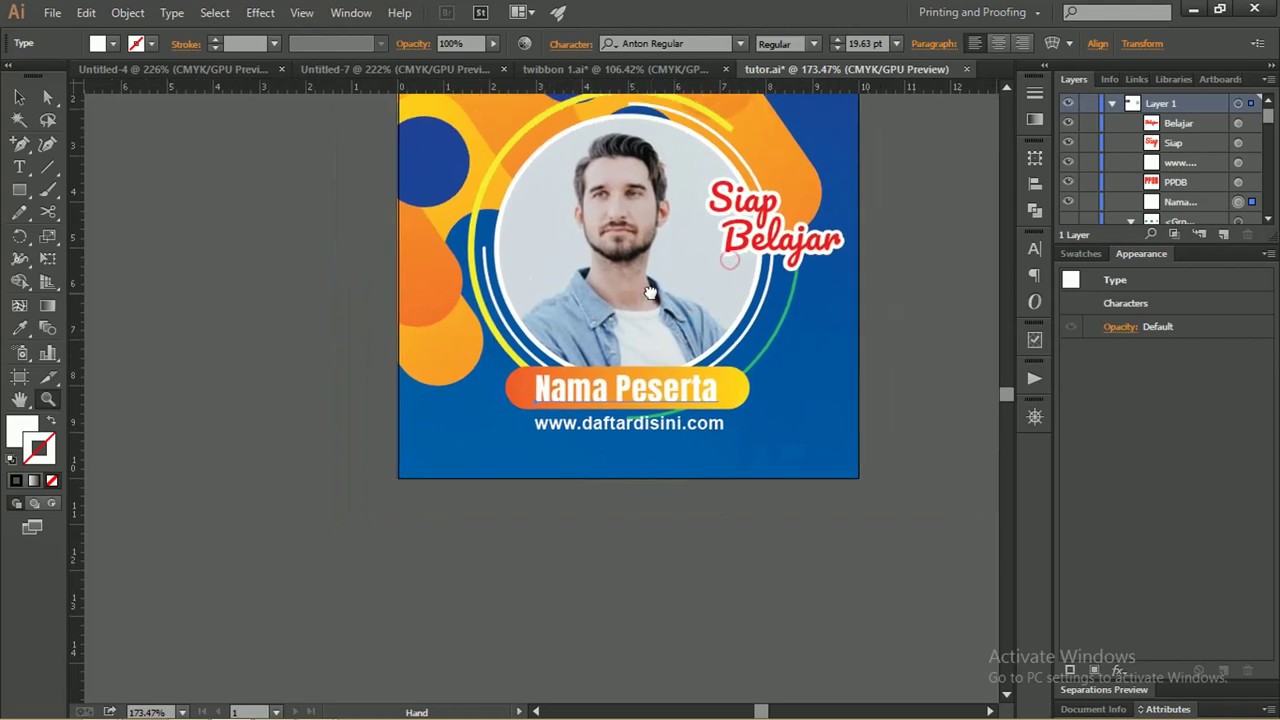
{"action": "key", "text": "v"}
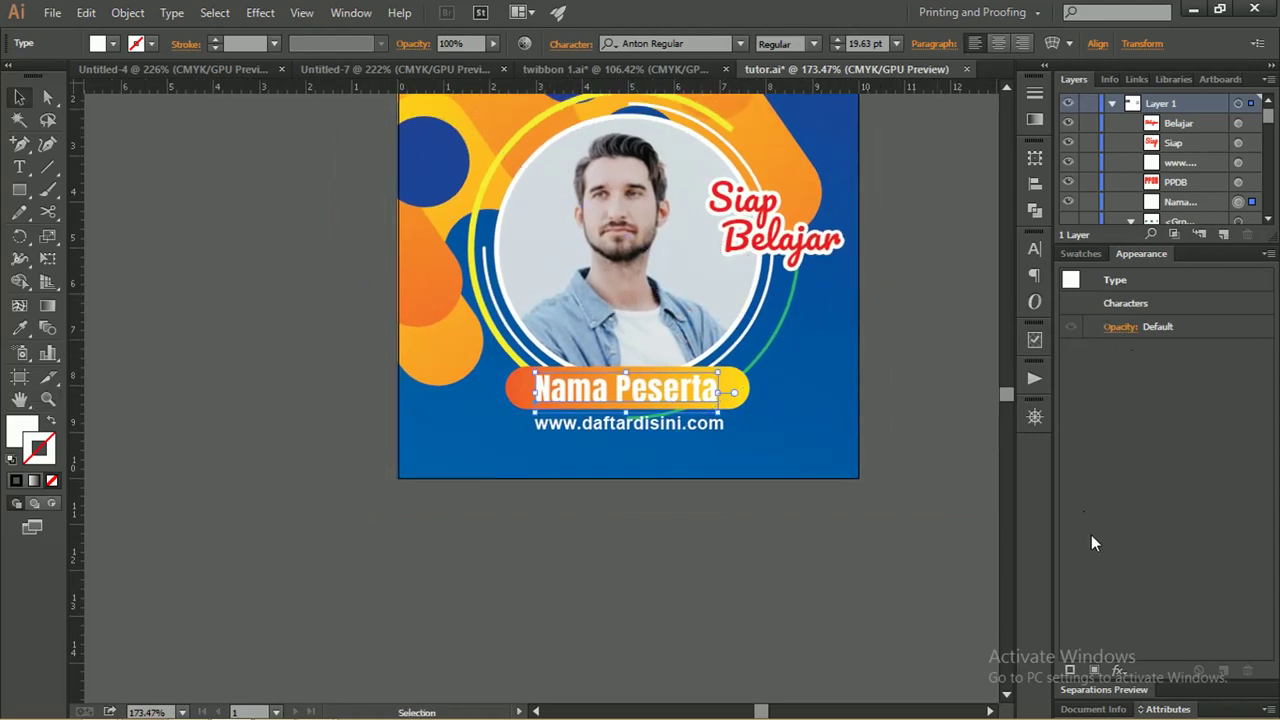
{"action": "left_click", "coordinate": [1072, 670]}
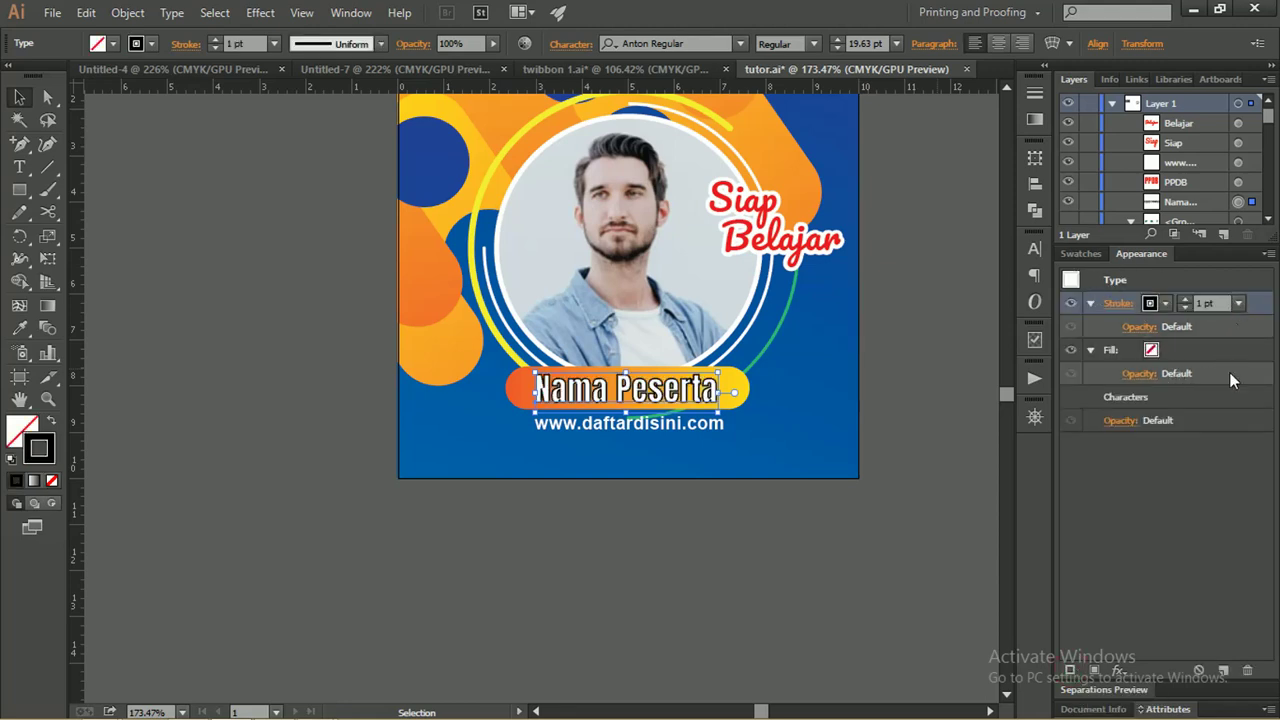
{"action": "left_click_drag", "start_coordinate": [1232, 308], "coordinate": [1232, 421]}
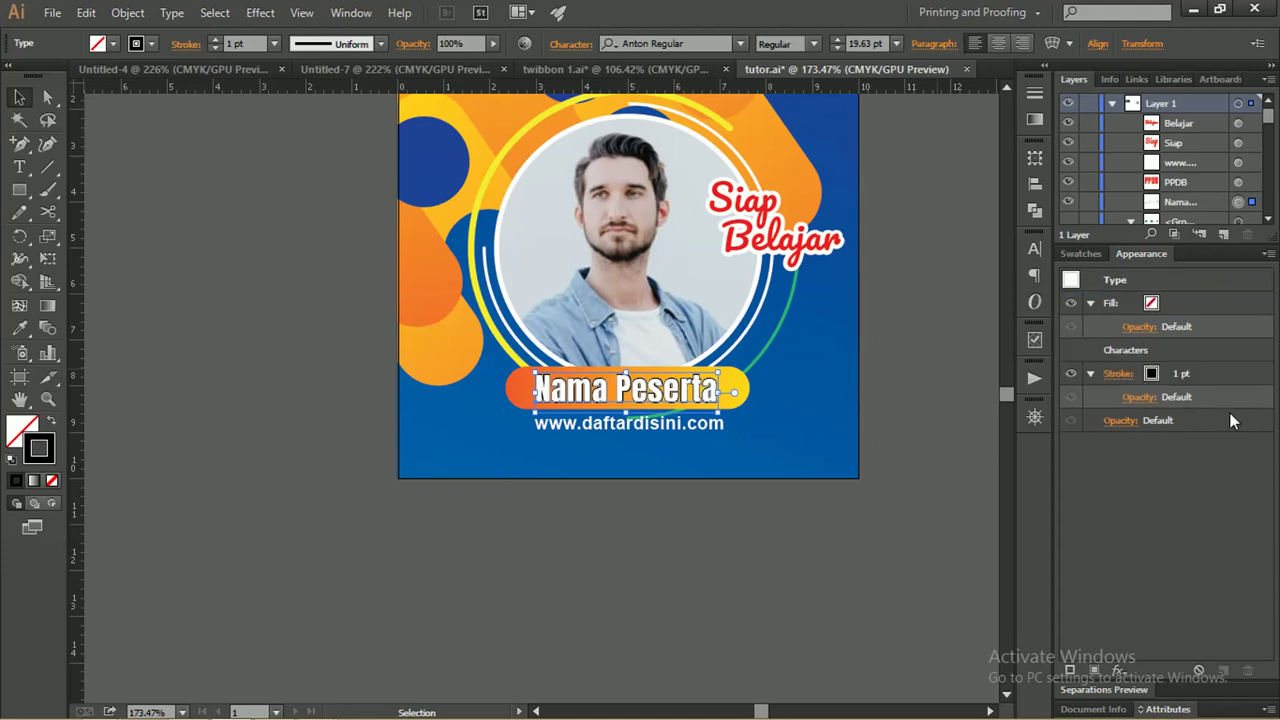
Set the Nama Peserta outline to 3 pt with Round Cap and Round Join
{"action": "left_click", "coordinate": [1210, 373]}
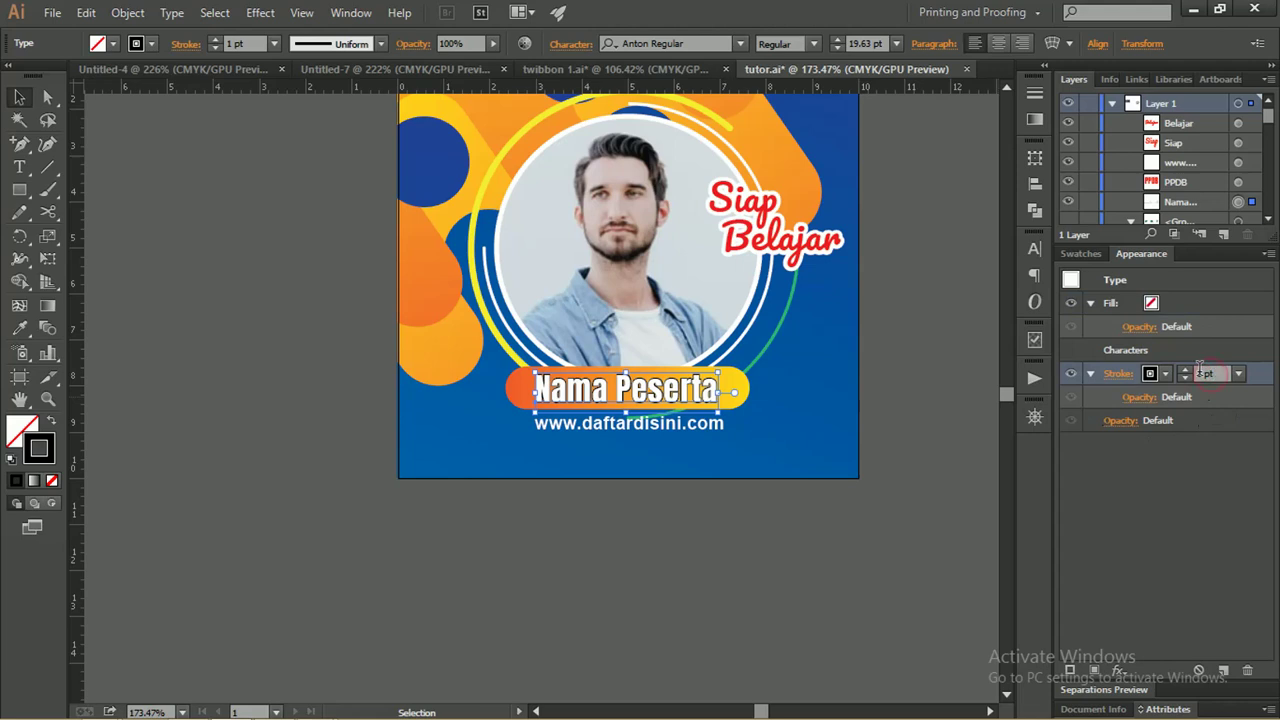
{"action": "left_click", "coordinate": [1185, 369]}
{"action": "left_click", "coordinate": [1185, 369]}
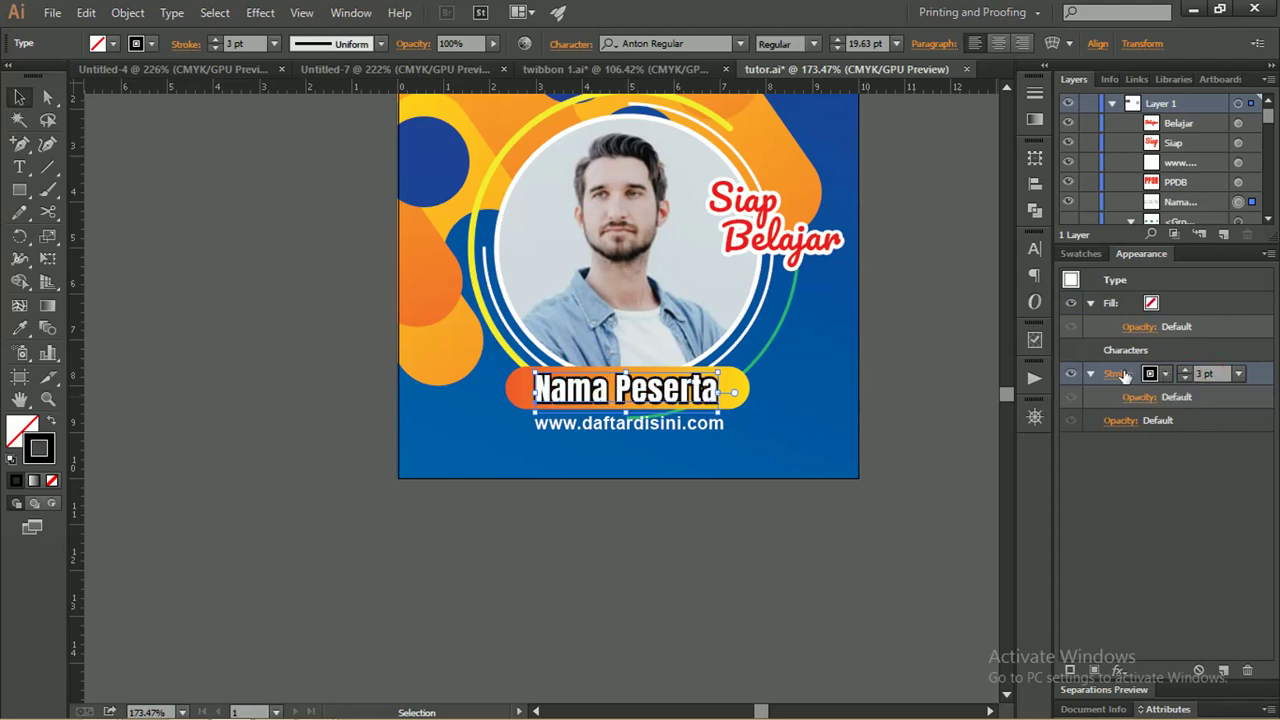
{"action": "left_click", "coordinate": [1117, 373]}
{"action": "left_click", "coordinate": [1012, 424]}
{"action": "left_click", "coordinate": [1012, 450]}
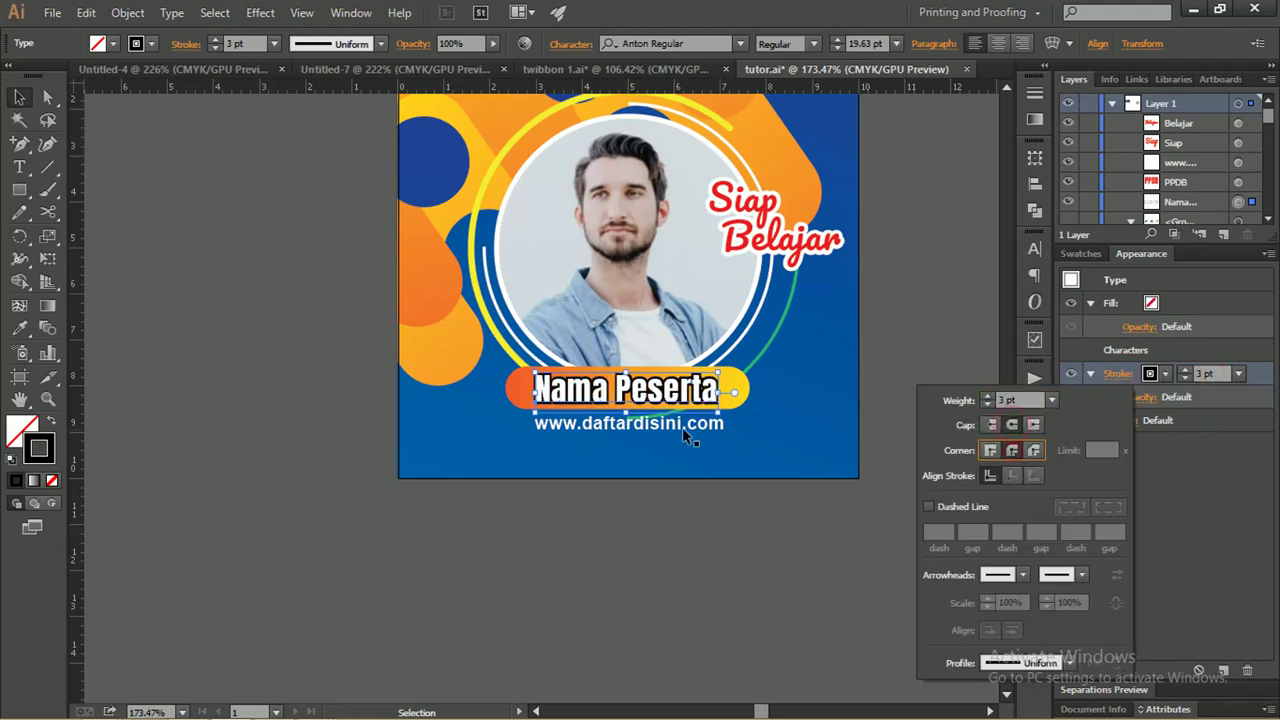
{"action": "left_click", "coordinate": [641, 511]}
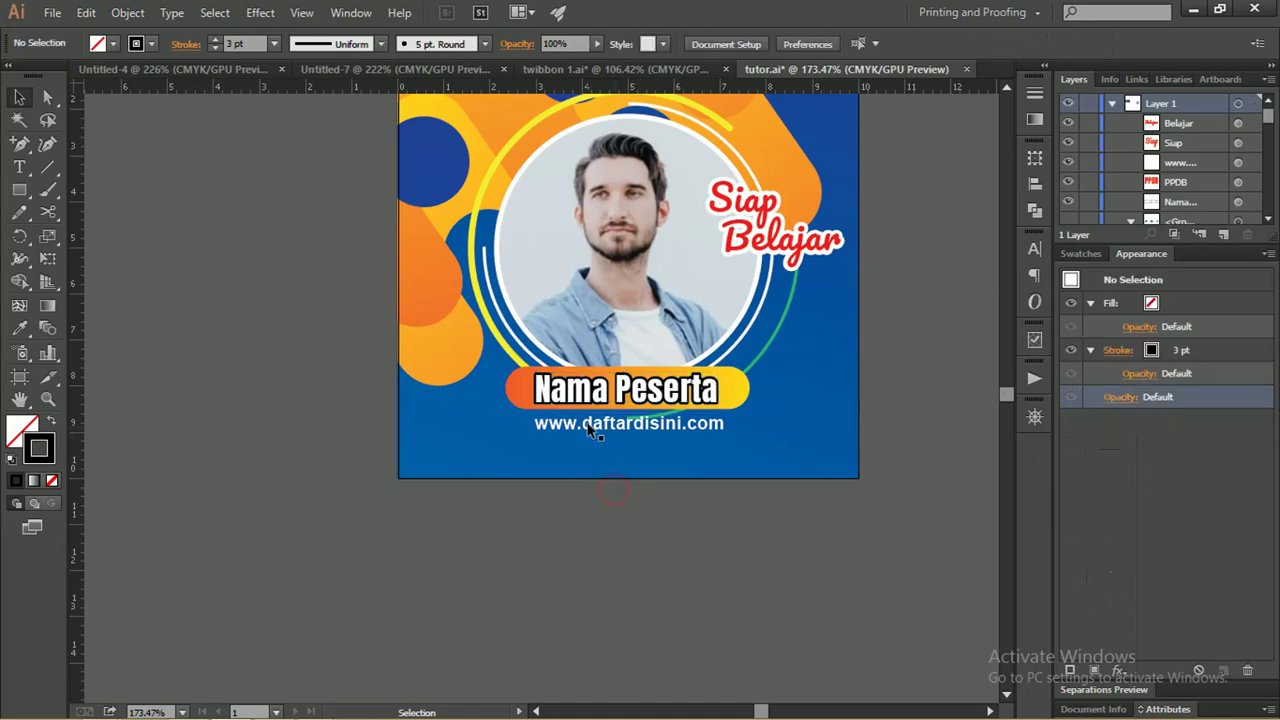
{"action": "scroll", "coordinate": [590, 428], "scroll_direction": "up", "scroll_amount": 4}
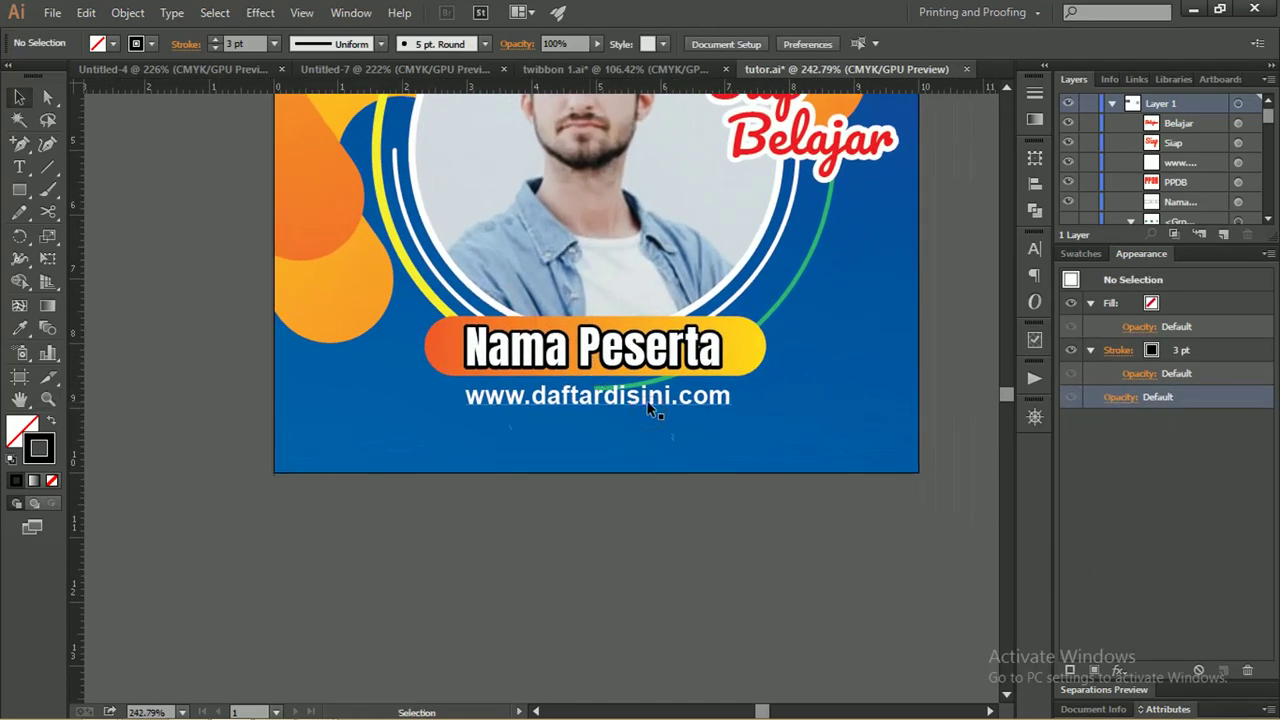
Zoom out to the whole badge and scroll the Layers panel to the hidden icons group
{"action": "left_click", "coordinate": [652, 410]}
{"action": "left_click_drag", "start_coordinate": [729, 386], "coordinate": [680, 392]}
{"action": "left_click", "coordinate": [706, 470]}
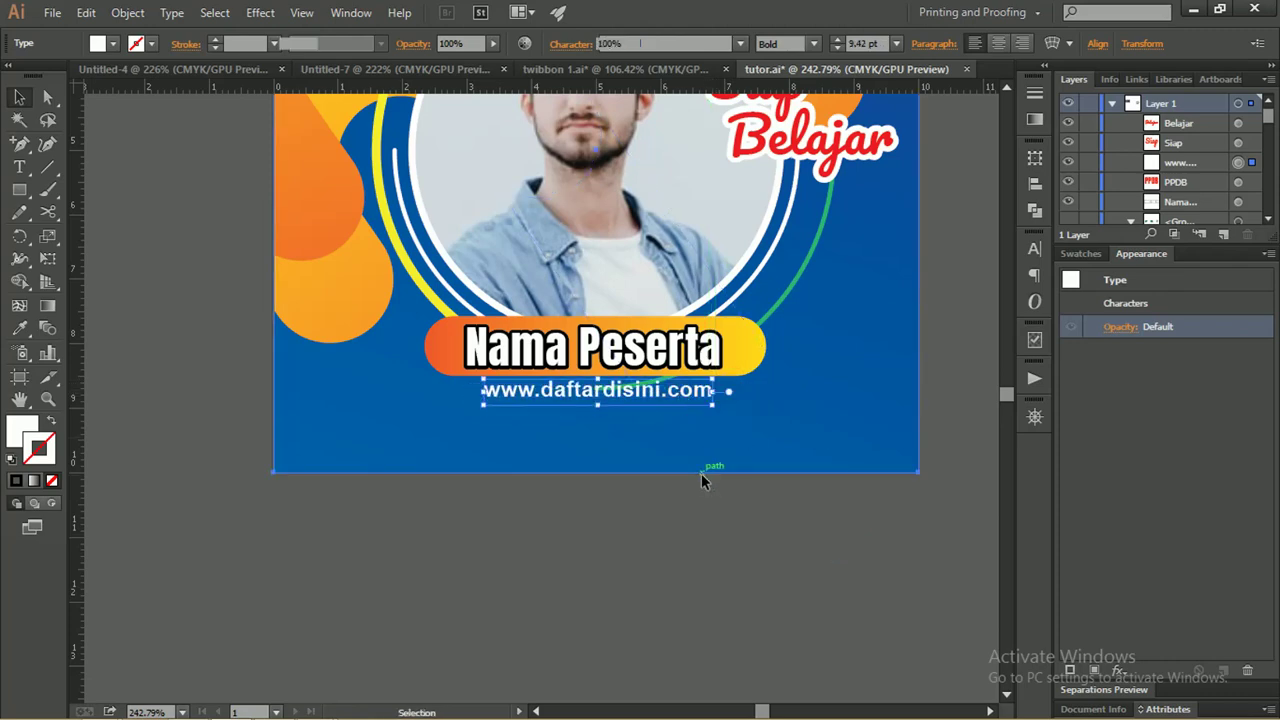
{"action": "key", "text": "z"}
{"action": "left_click", "coordinate": [733, 347], "text": "alt"}
{"action": "left_click_drag", "start_coordinate": [694, 311], "coordinate": [673, 371]}
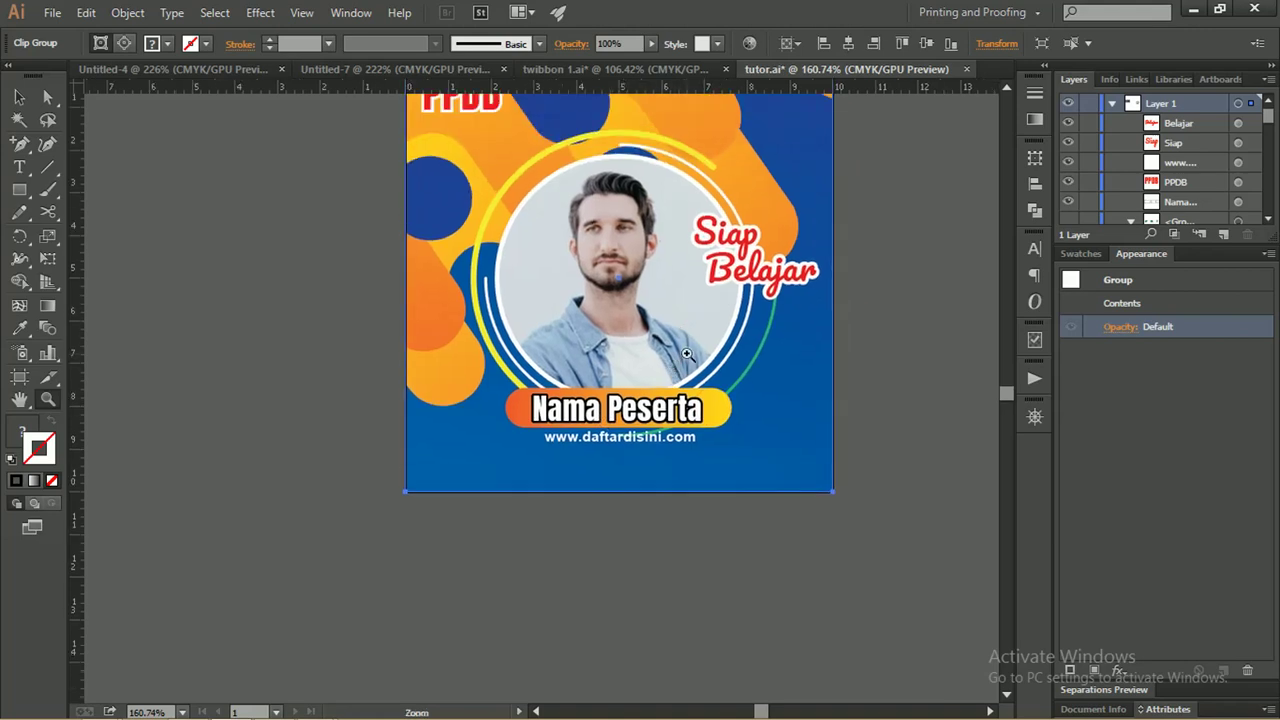
{"action": "scroll", "coordinate": [621, 326], "scroll_direction": "up", "scroll_amount": 1}
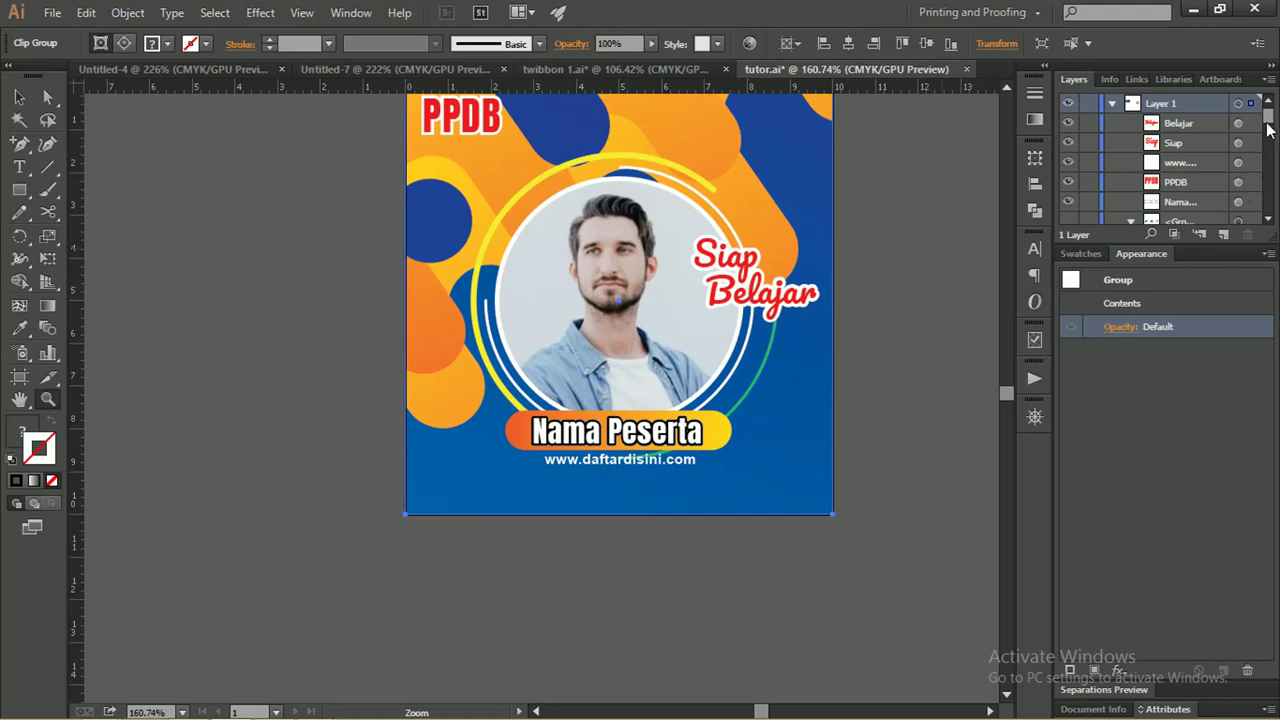
{"action": "mouse_move", "coordinate": [1268, 129]}
{"action": "left_mouse_down"}
{"action": "mouse_move", "coordinate": [1259, 224]}
{"action": "mouse_move", "coordinate": [1273, 136]}
{"action": "left_mouse_up"}
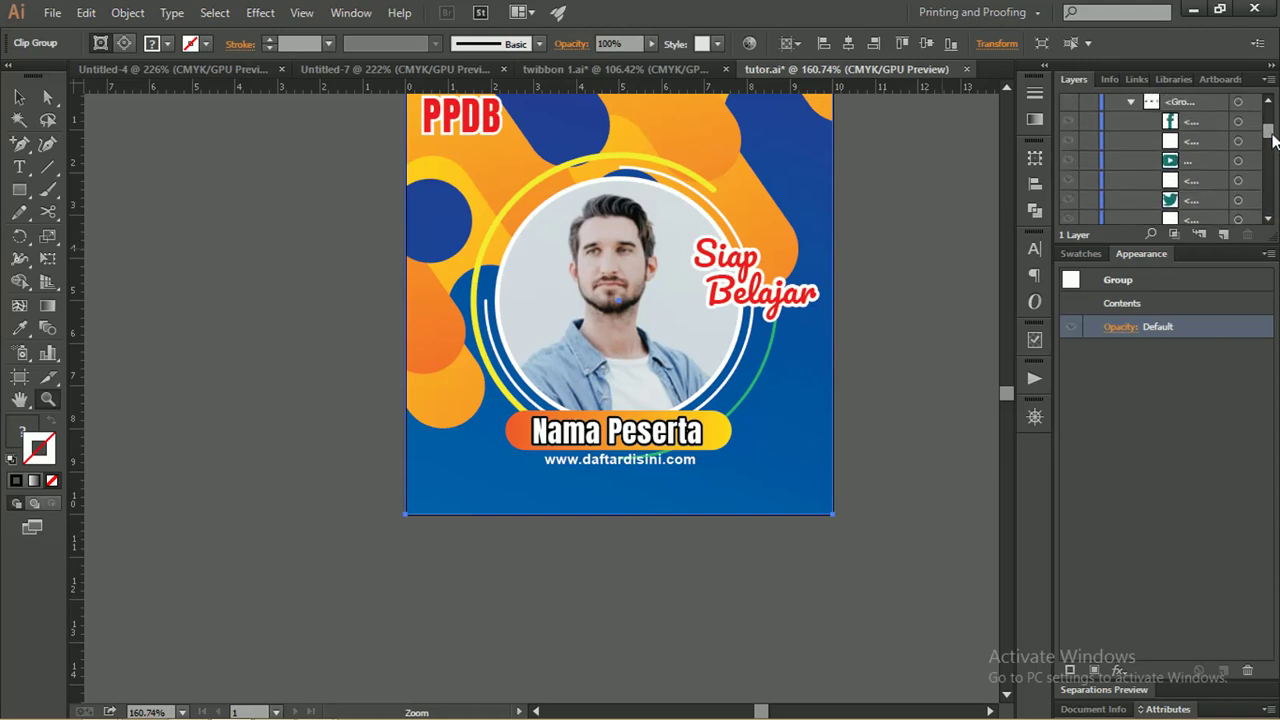
Show the hidden social icons group and ungroup its three icons
{"action": "left_click", "coordinate": [1069, 140]}
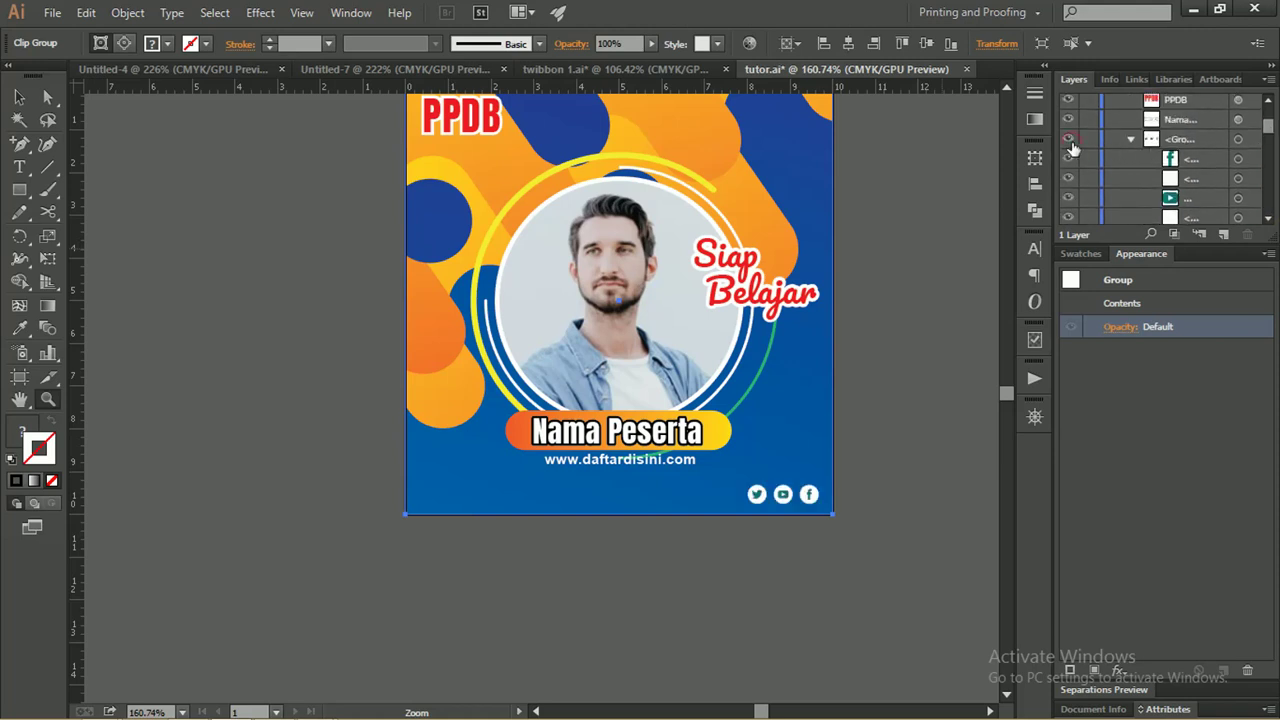
{"action": "left_click", "coordinate": [723, 489]}
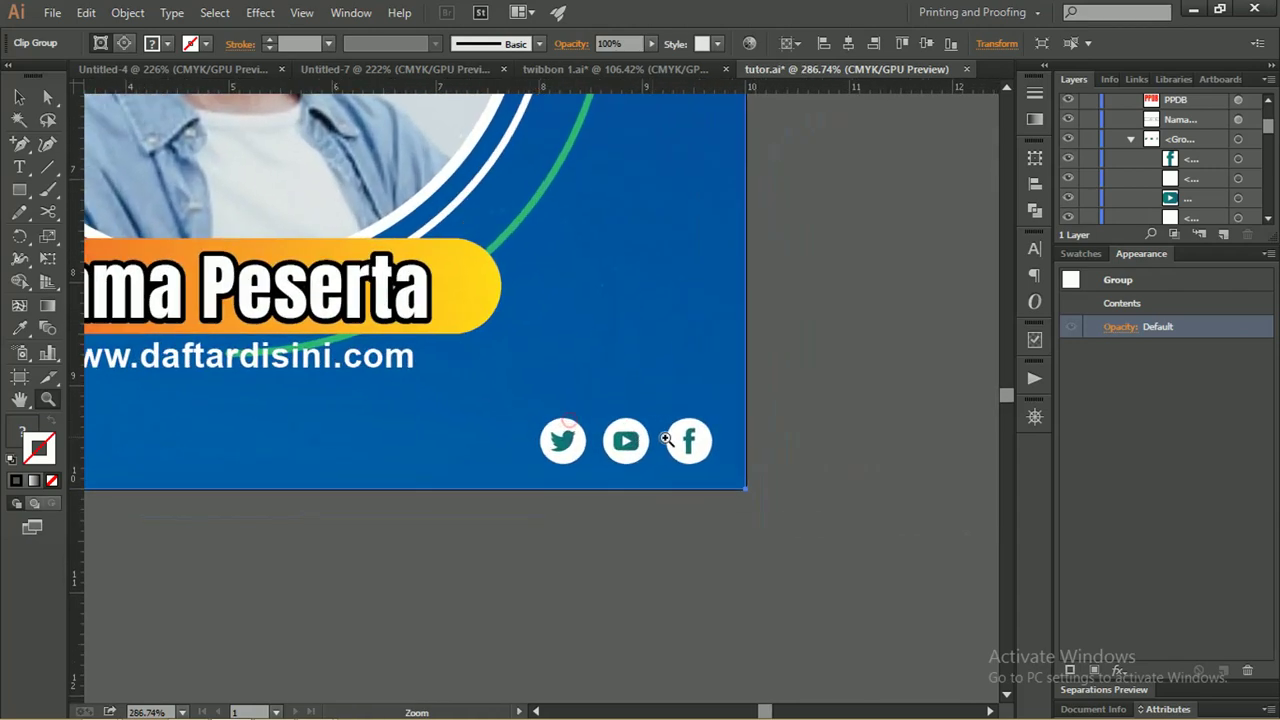
{"action": "left_click", "coordinate": [666, 439]}
{"action": "key", "text": "v"}
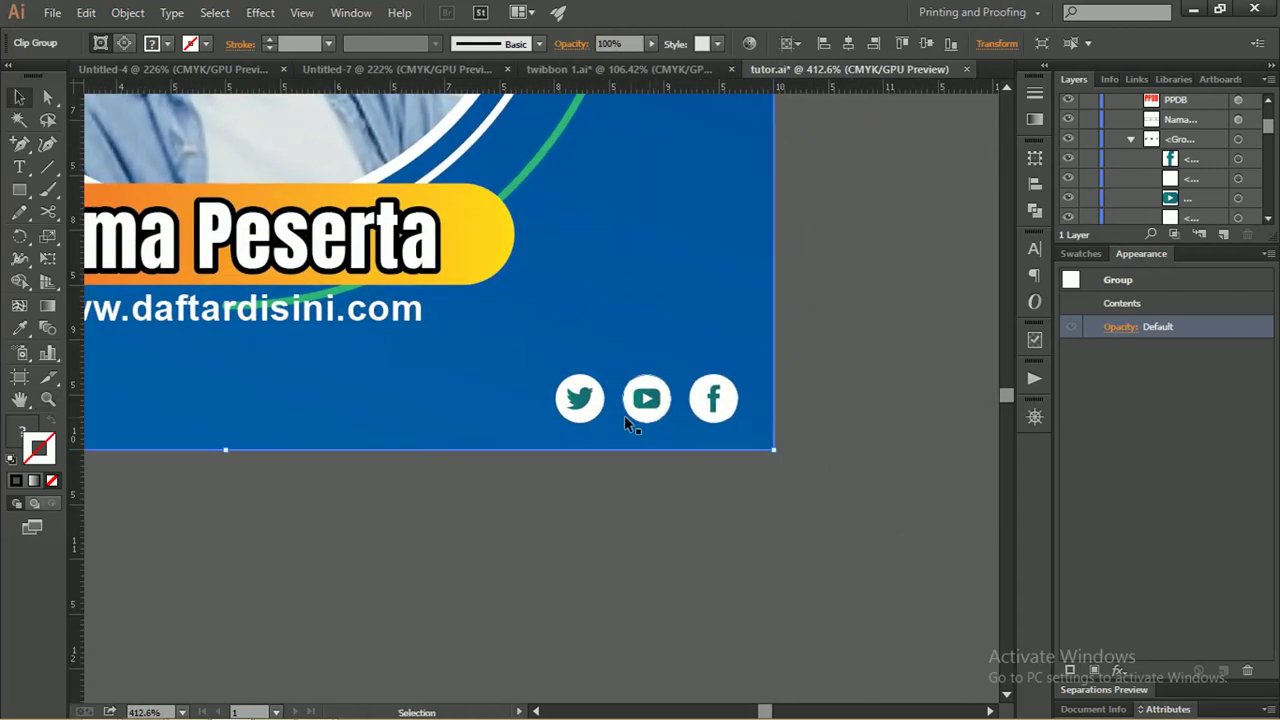
{"action": "left_click", "coordinate": [620, 410]}
{"action": "right_click", "coordinate": [632, 392]}
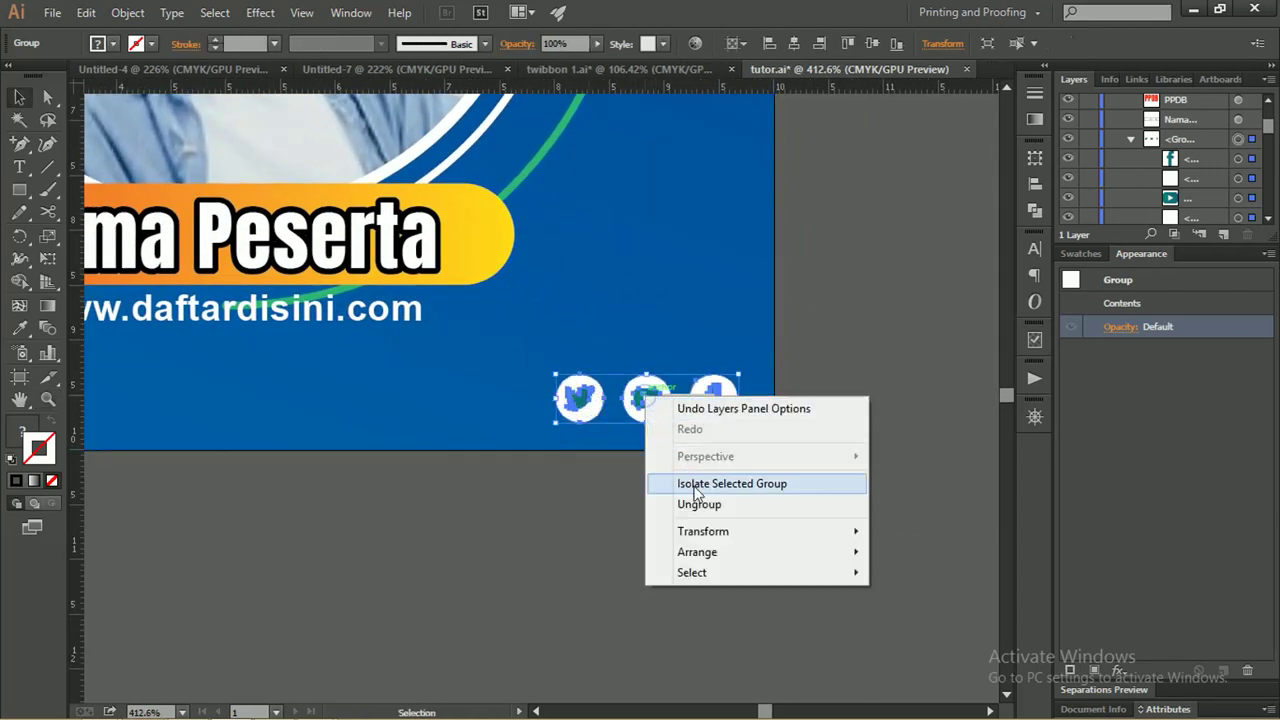
{"action": "left_click", "coordinate": [697, 500]}
Nudge the YouTube icon into line with the Twitter and Facebook icons
{"action": "left_click", "coordinate": [648, 492]}
{"action": "left_click", "coordinate": [580, 399]}
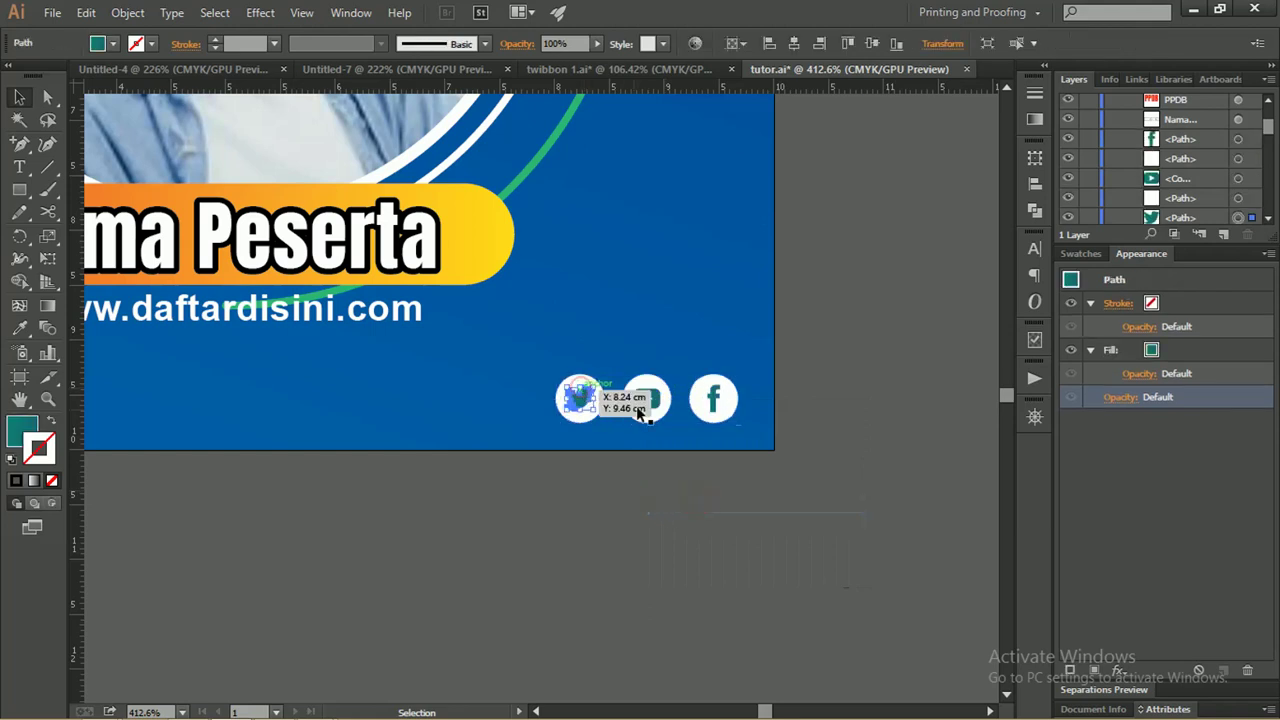
{"action": "left_click", "coordinate": [646, 399], "text": "shift"}
{"action": "left_click", "coordinate": [705, 401], "text": "shift"}
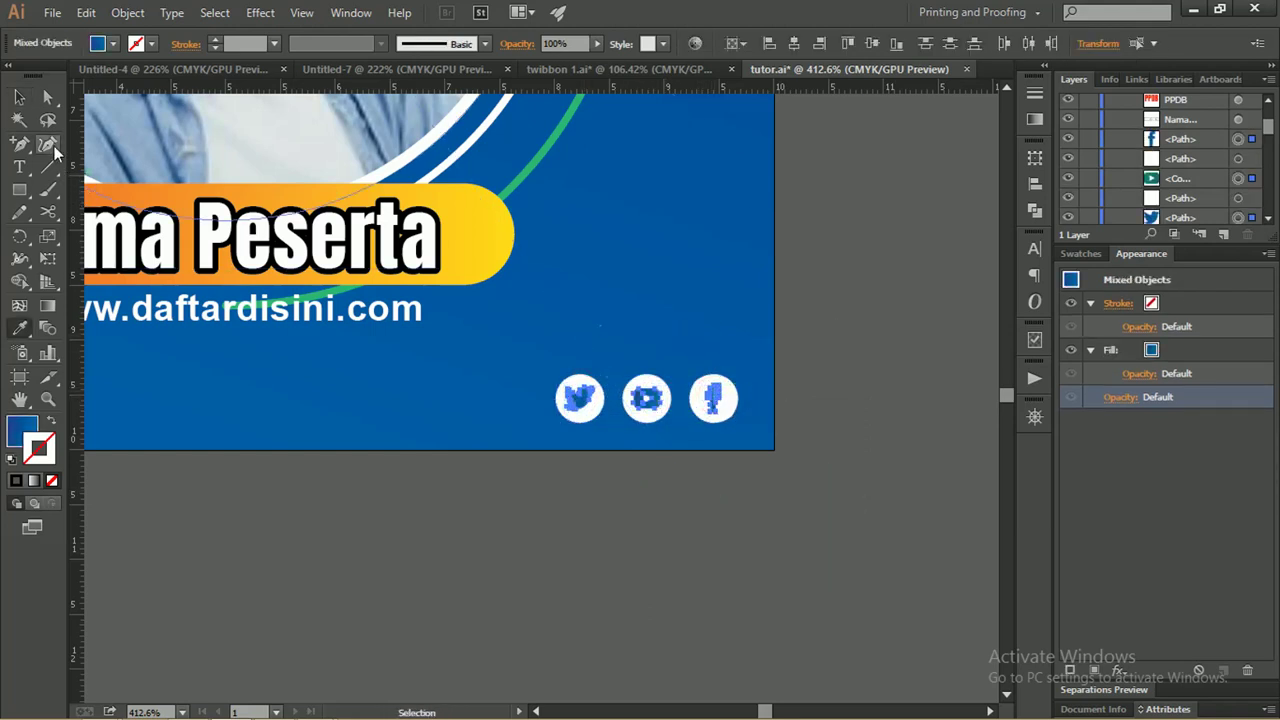
{"action": "left_click", "coordinate": [20, 97]}
{"action": "left_click", "coordinate": [417, 531]}
{"action": "left_click_drag", "start_coordinate": [646, 399], "coordinate": [657, 400]}
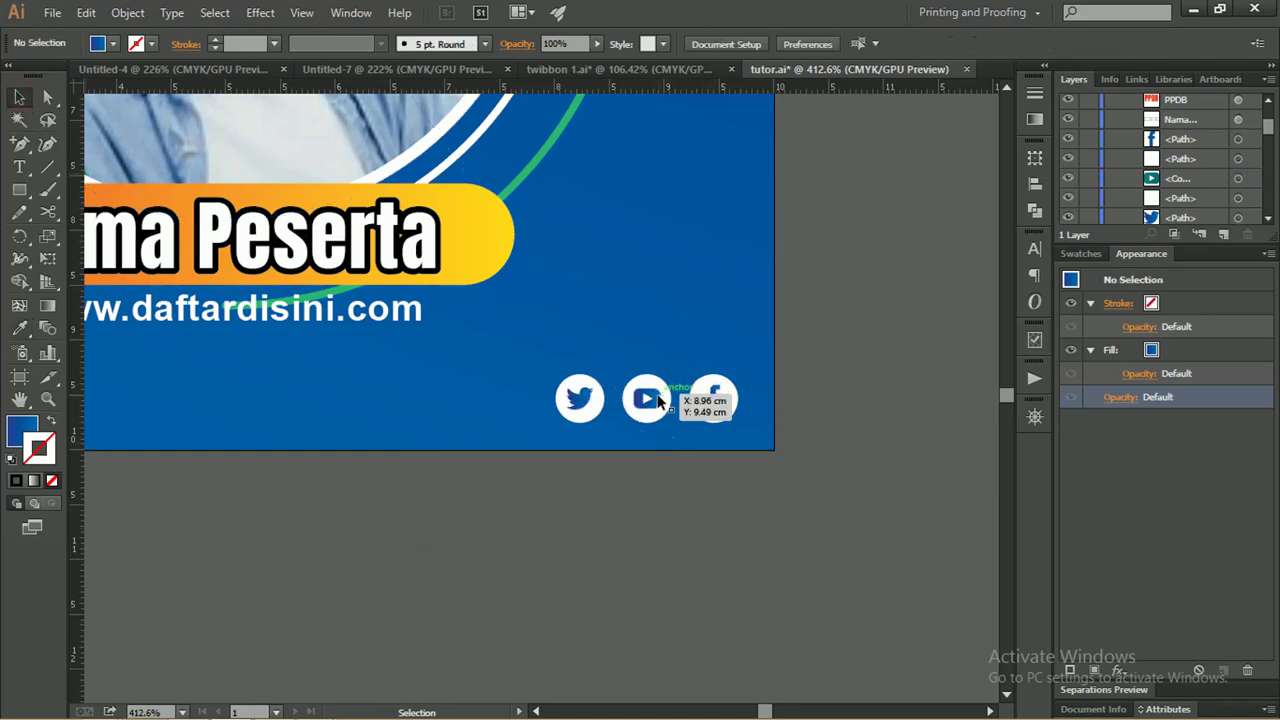
{"action": "left_click", "coordinate": [580, 399], "text": "shift"}
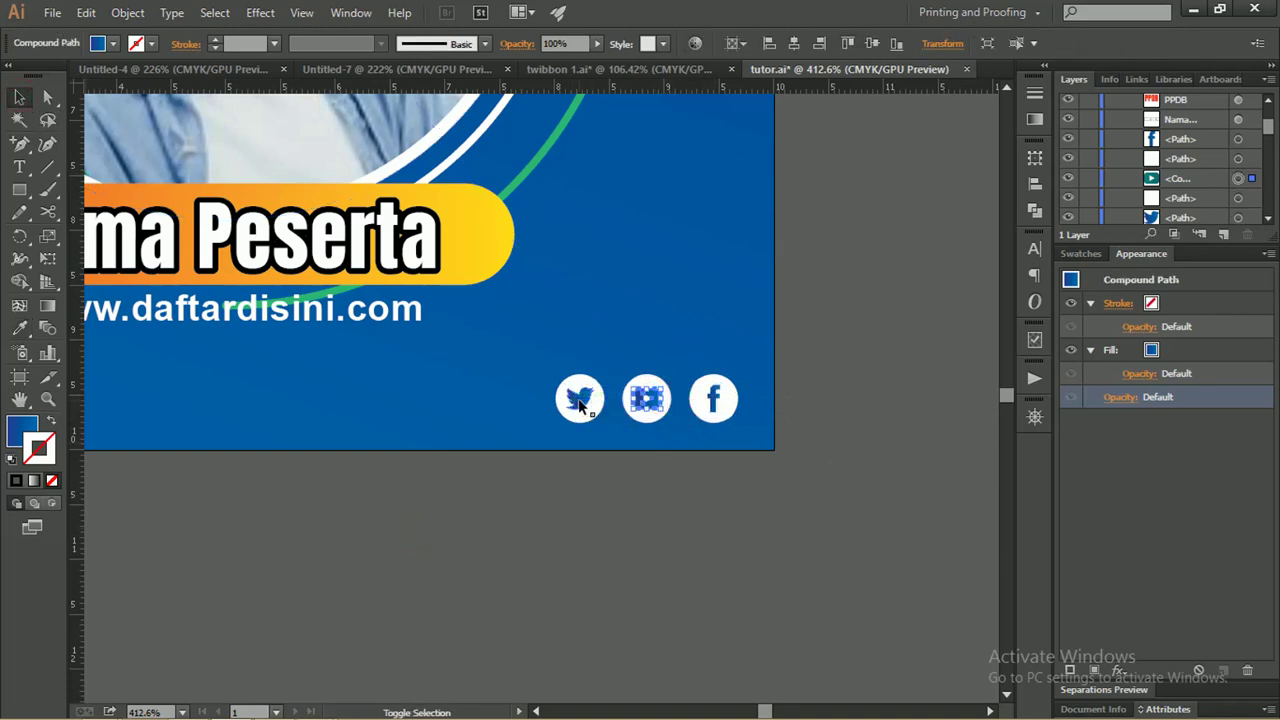
{"action": "left_click", "coordinate": [713, 399], "text": "shift"}
{"action": "key", "text": "z"}
{"action": "mouse_move", "coordinate": [771, 354]}
{"action": "left_mouse_down"}
{"action": "mouse_move", "coordinate": [550, 338]}
{"action": "mouse_move", "coordinate": [522, 386]}
{"action": "left_mouse_up"}
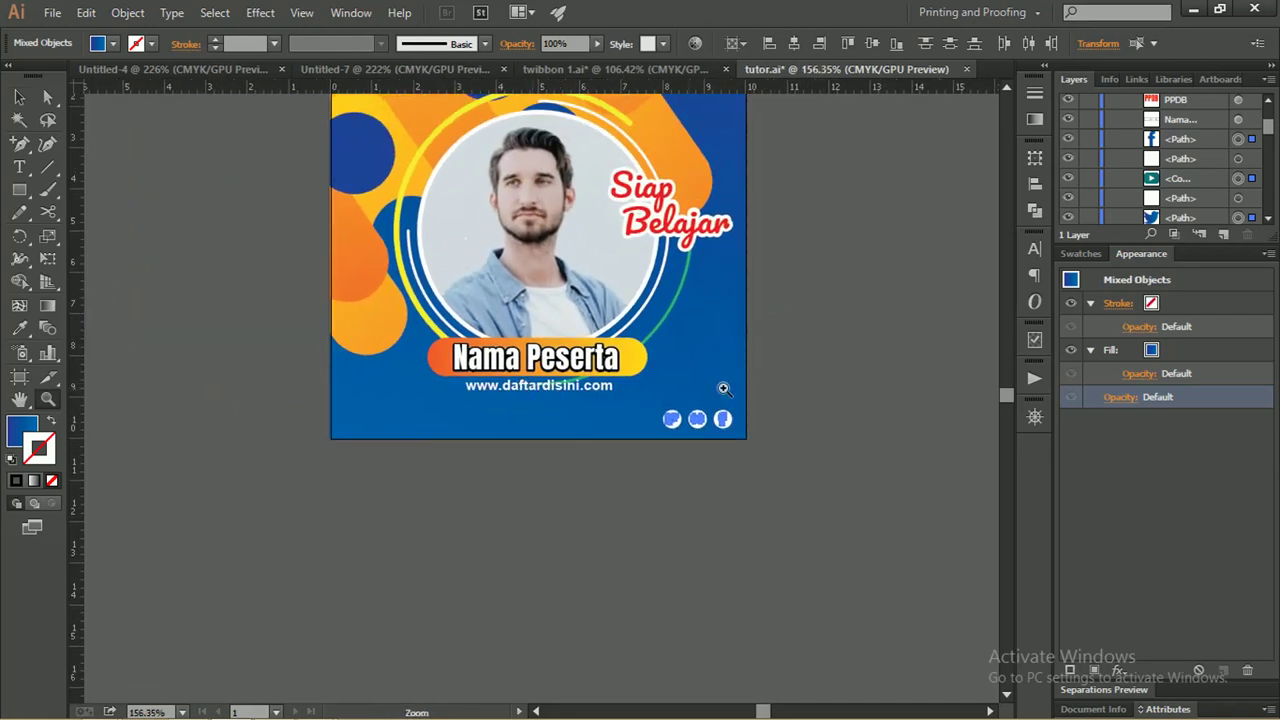
Open the Swatches panel and set the stroke colour to None
{"action": "left_click", "coordinate": [1082, 254]}
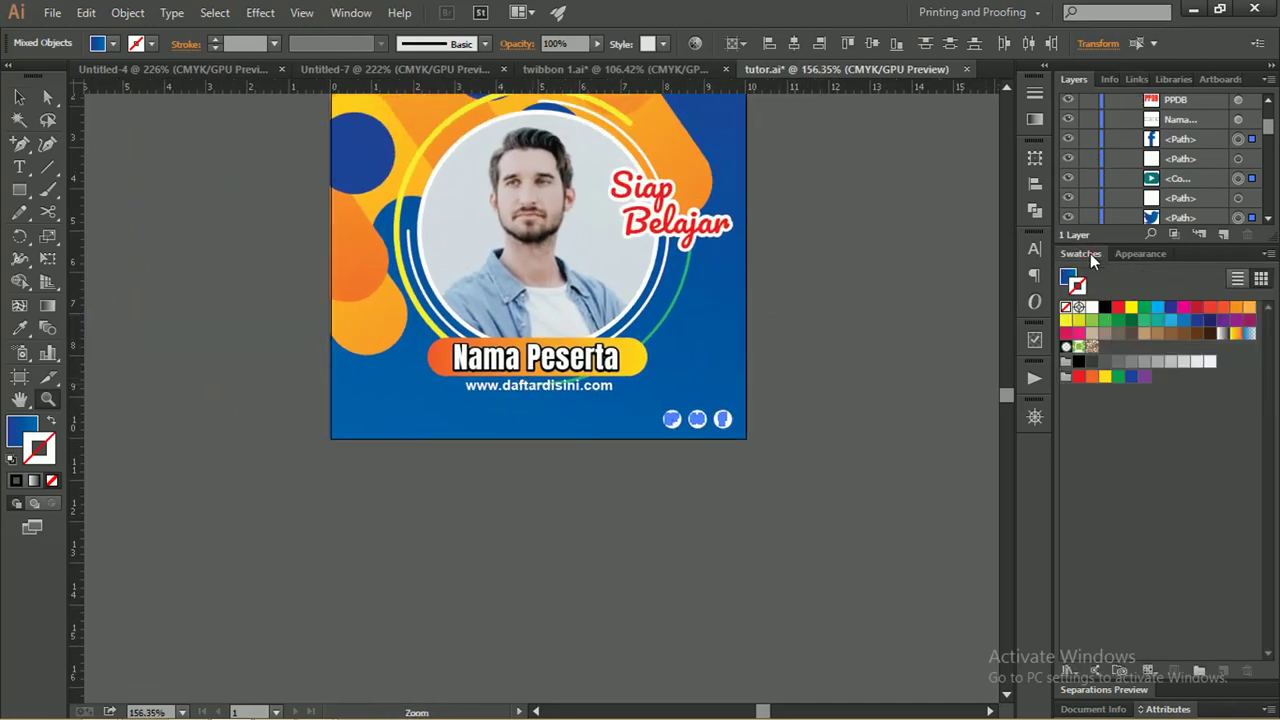
{"action": "left_click", "coordinate": [1182, 320]}
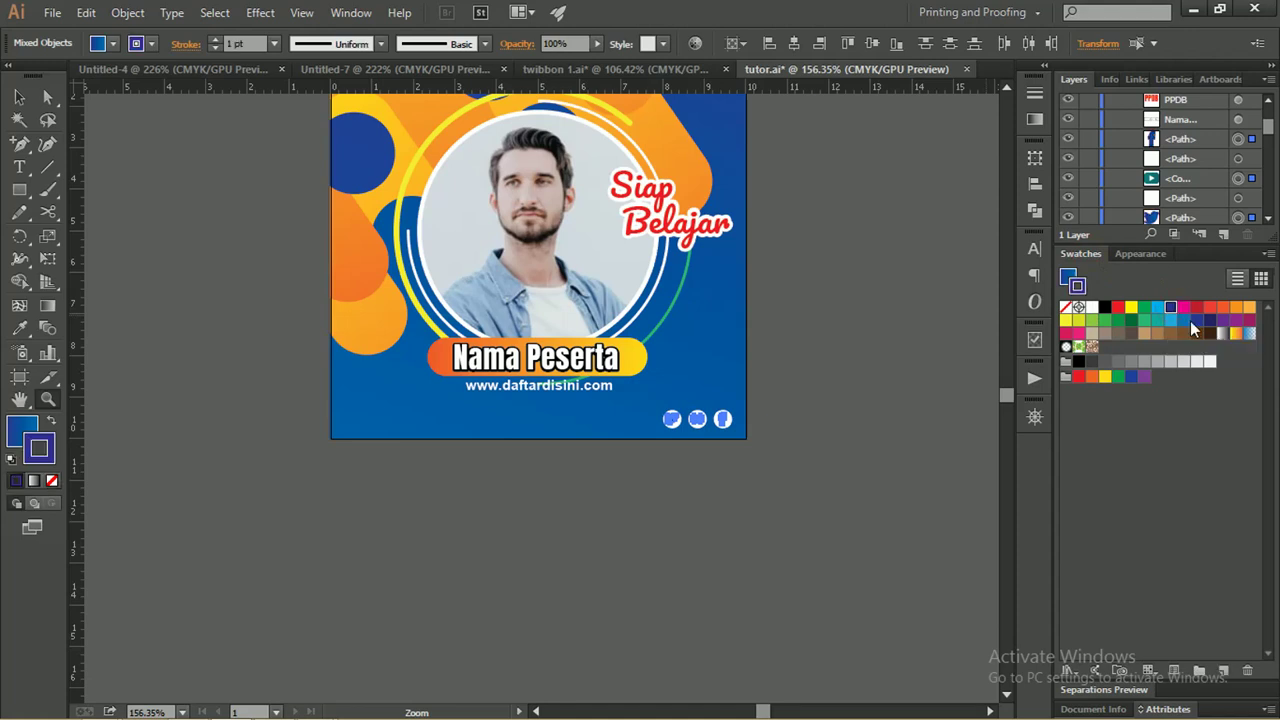
{"action": "left_click", "coordinate": [871, 316]}
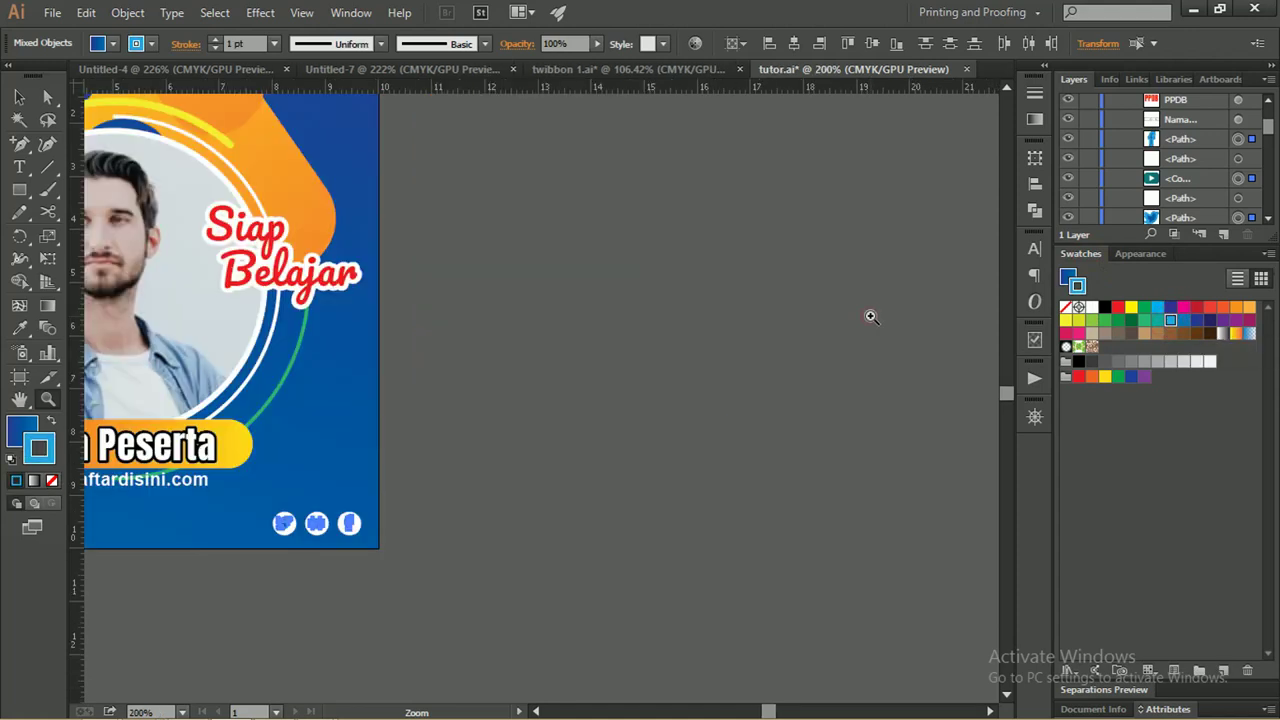
{"action": "left_click_drag", "start_coordinate": [400, 494], "coordinate": [594, 374]}
{"action": "key", "text": "v"}
{"action": "left_click", "coordinate": [580, 423]}
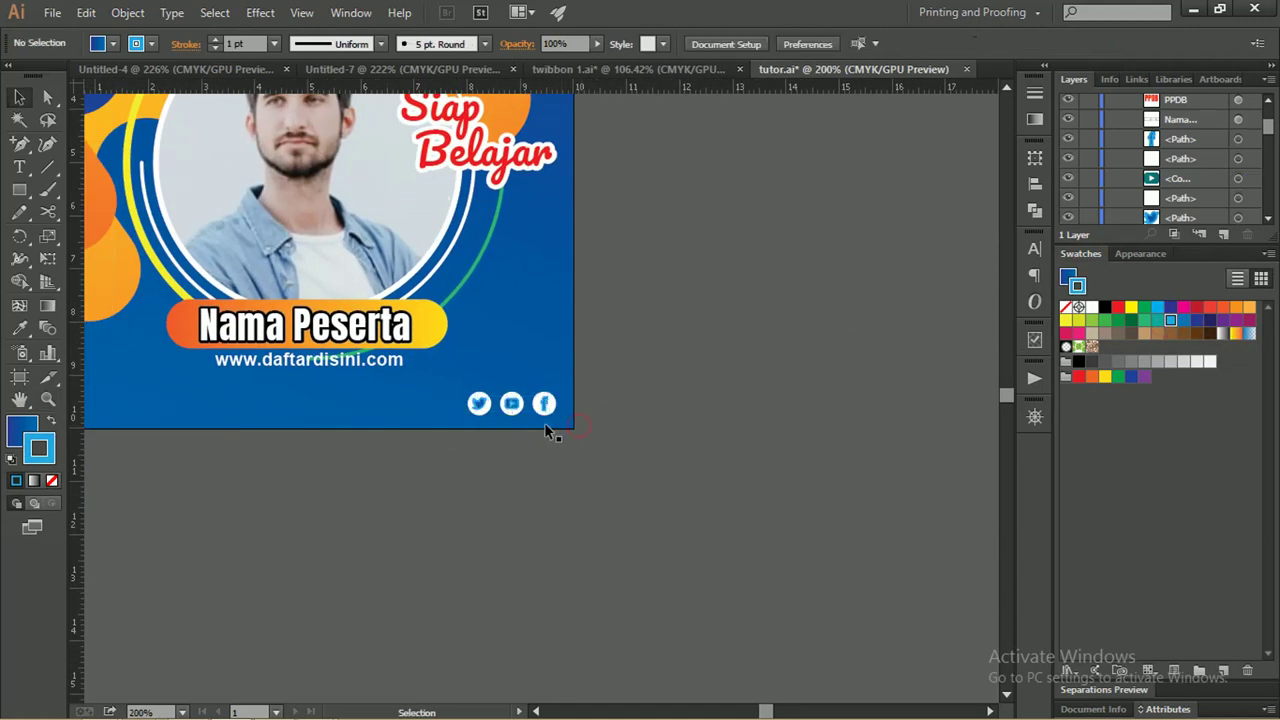
{"action": "left_click", "coordinate": [52, 425]}
{"action": "left_click", "coordinate": [52, 481]}
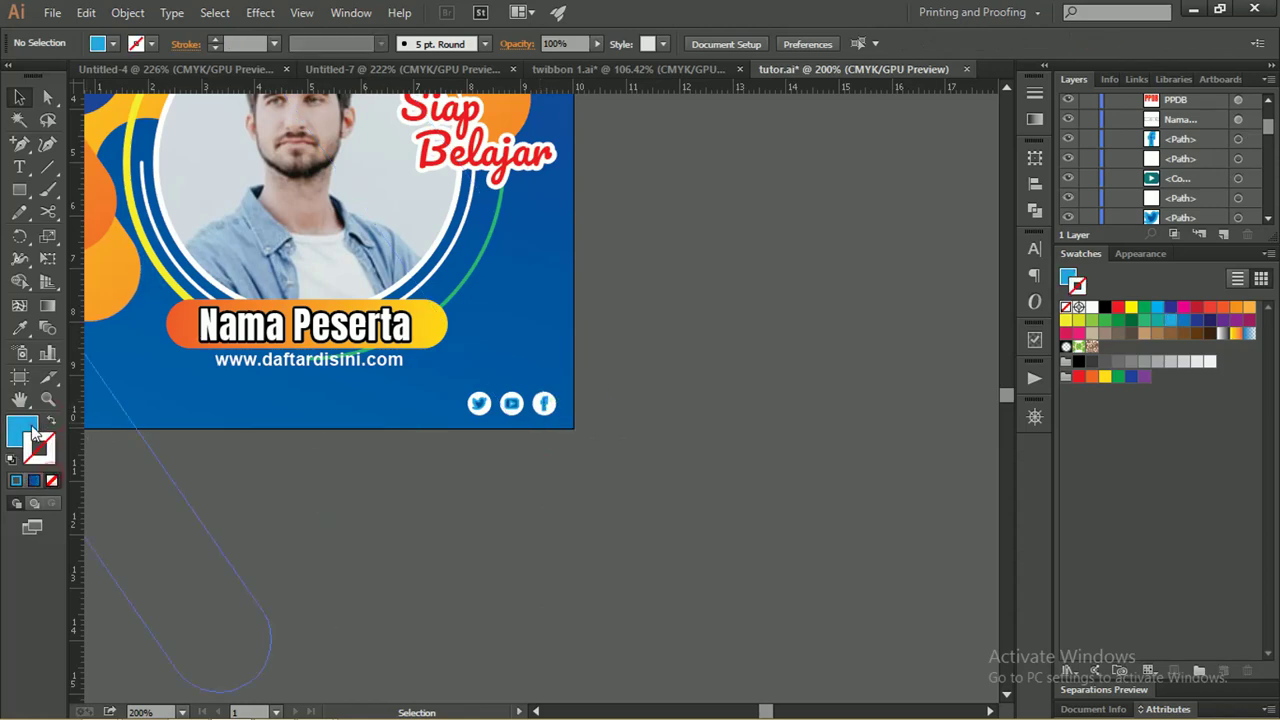
Select the Twitter, YouTube and Facebook icons and set their stroke to None
{"action": "key", "text": "z"}
{"action": "left_click", "coordinate": [483, 384]}
{"action": "left_click_drag", "start_coordinate": [502, 453], "coordinate": [582, 393]}
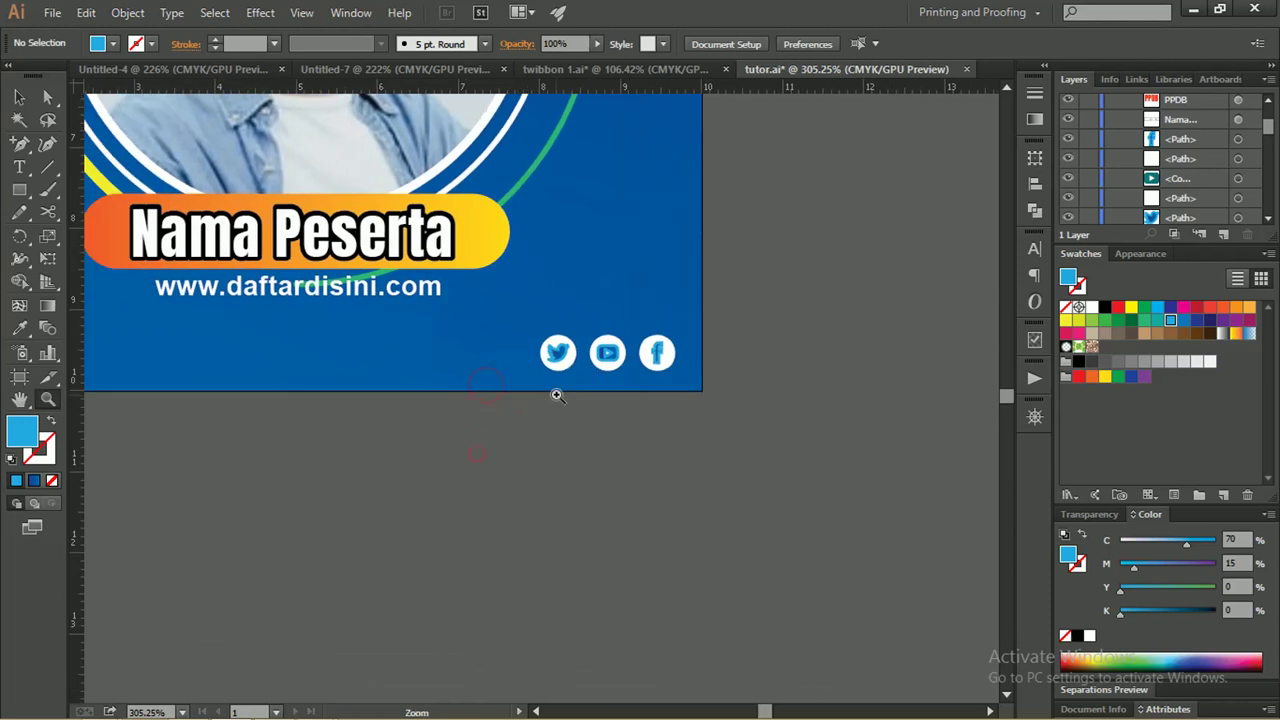
{"action": "key", "text": "v"}
{"action": "left_click", "coordinate": [560, 360]}
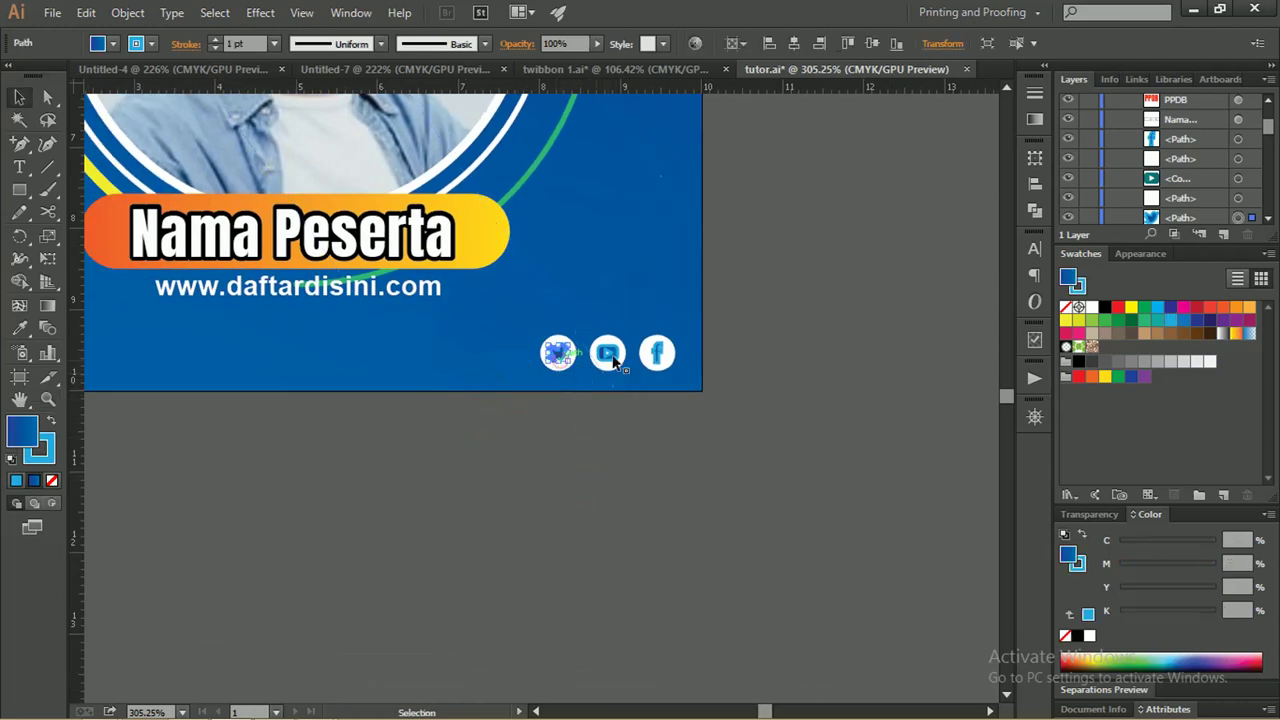
{"action": "left_click", "coordinate": [607, 352], "text": "shift"}
{"action": "left_click", "coordinate": [656, 352], "text": "shift"}
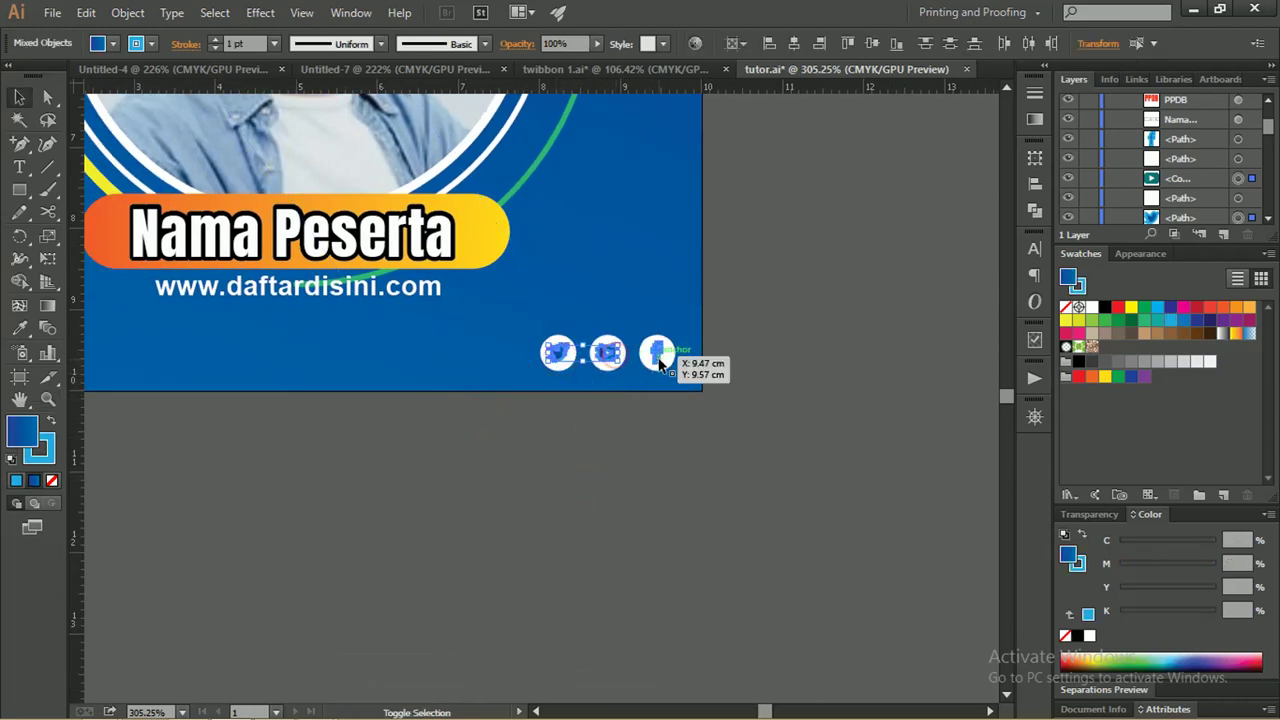
{"action": "left_click", "coordinate": [51, 421]}
{"action": "left_click", "coordinate": [46, 458]}
{"action": "left_click", "coordinate": [52, 481]}
{"action": "left_click", "coordinate": [22, 428]}
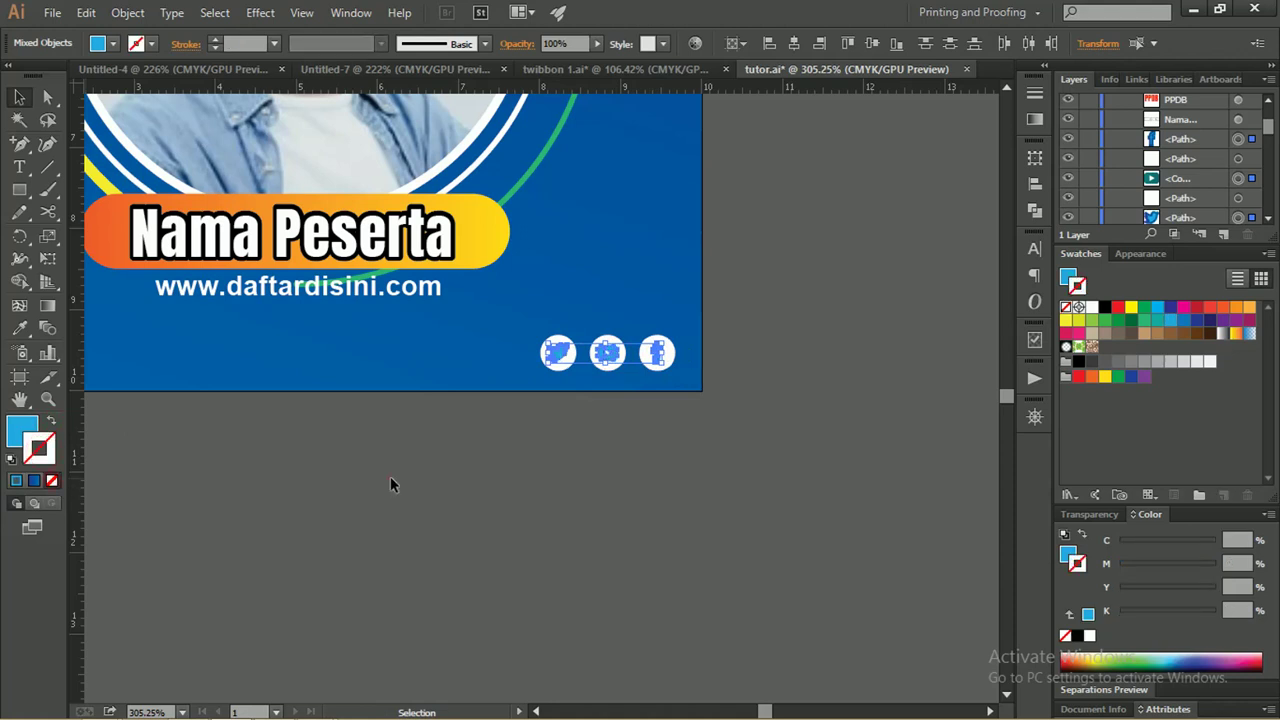
{"action": "left_click", "coordinate": [390, 484]}
Fill the three icon symbols with blue C85 M50 Y0 K0
{"action": "scroll", "coordinate": [510, 345], "scroll_direction": "up", "scroll_amount": 1, "text": "alt"}
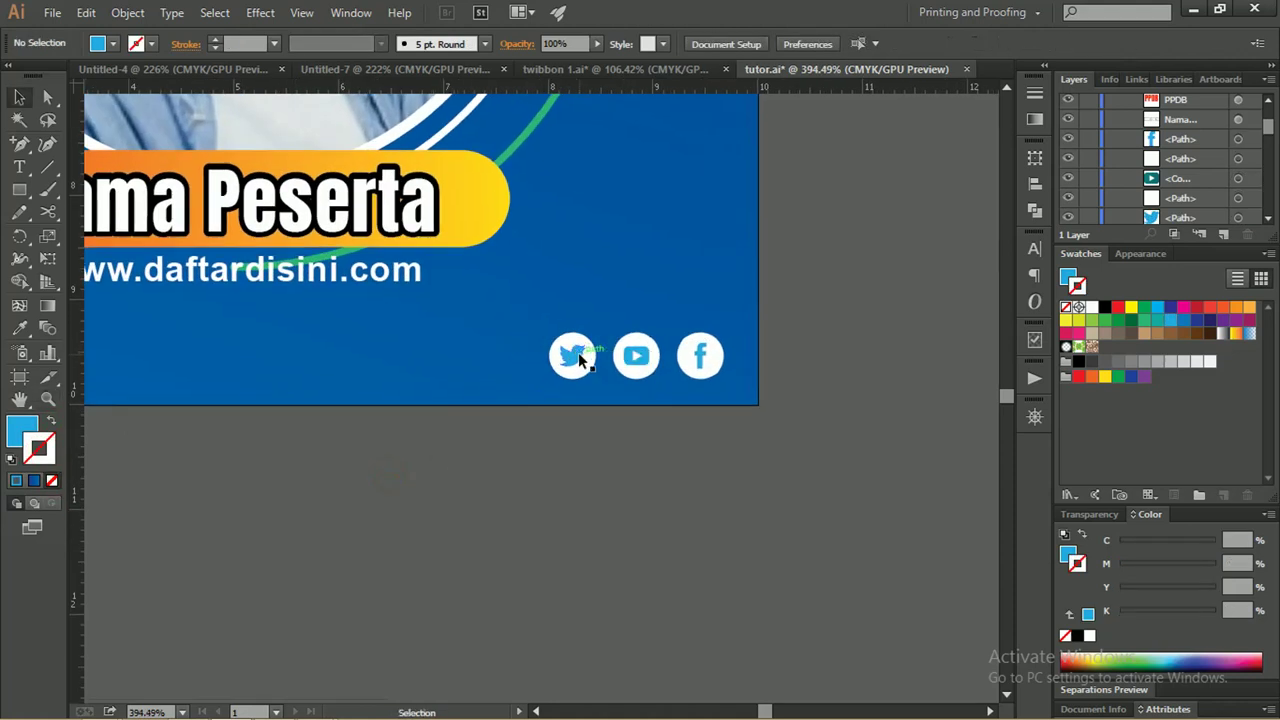
{"action": "left_click", "coordinate": [580, 360]}
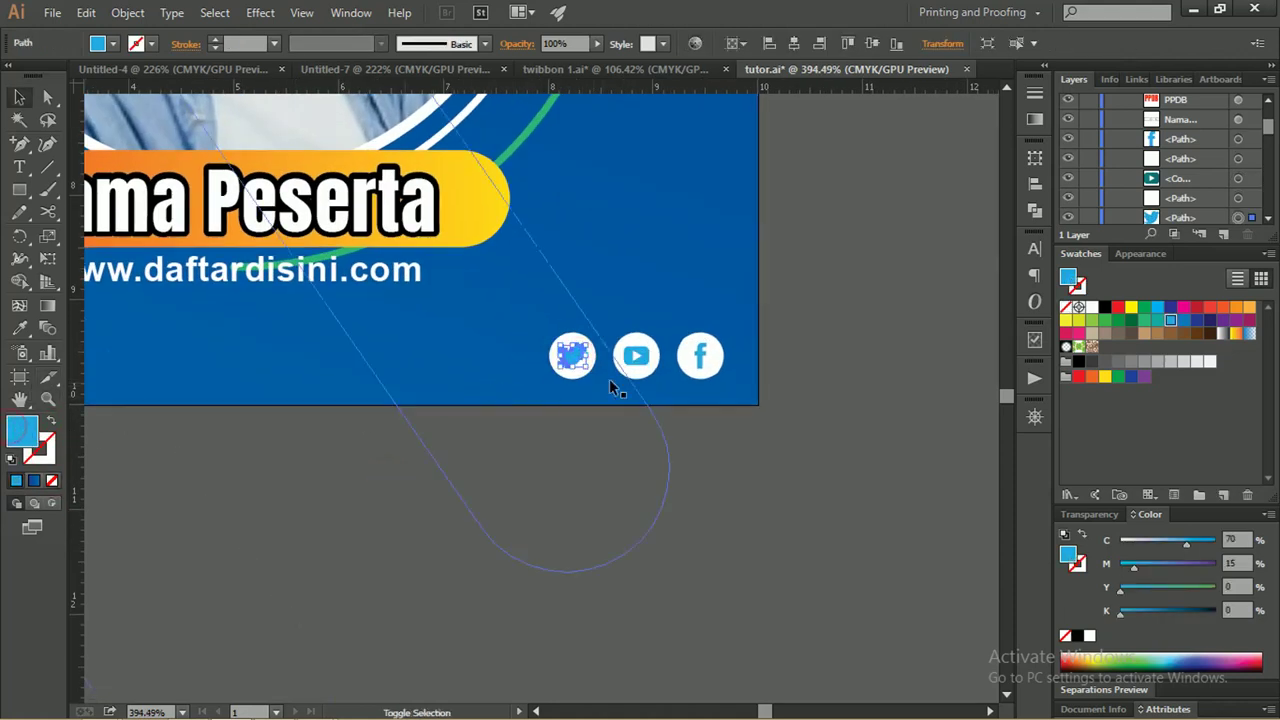
{"action": "left_click", "coordinate": [640, 356], "text": "shift"}
{"action": "left_click", "coordinate": [700, 357], "text": "shift"}
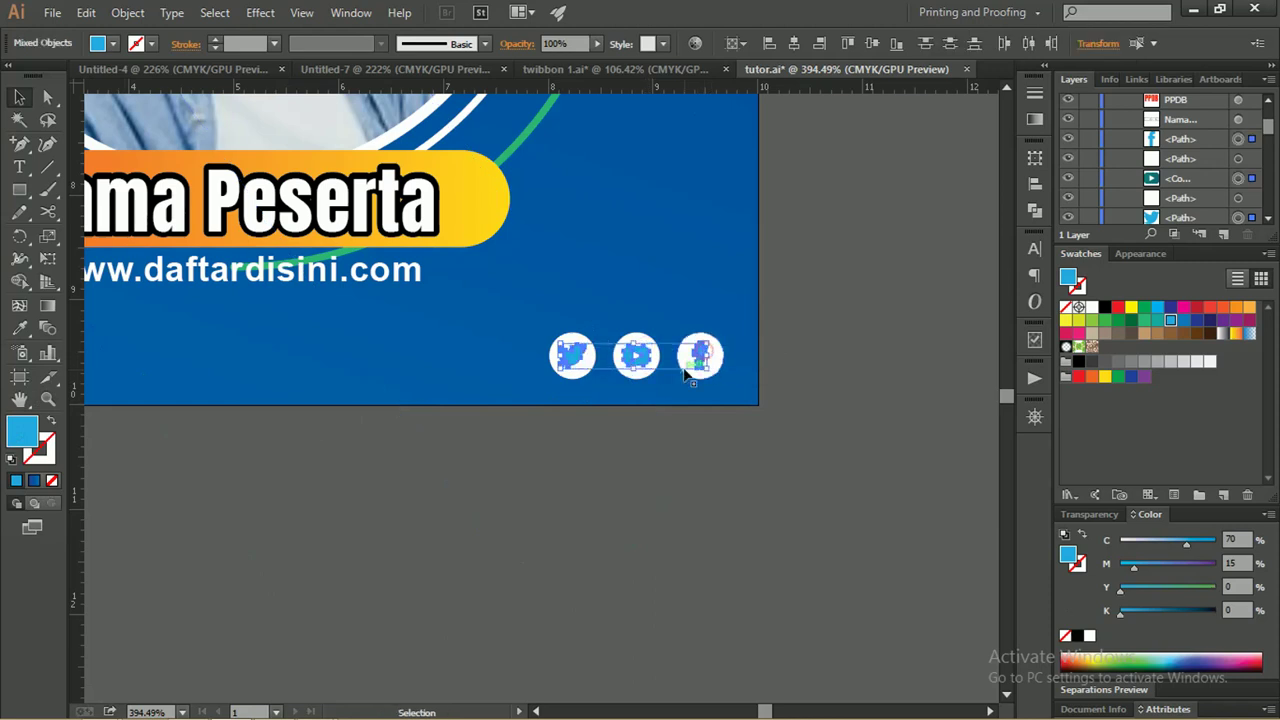
{"action": "left_click", "coordinate": [1197, 321]}
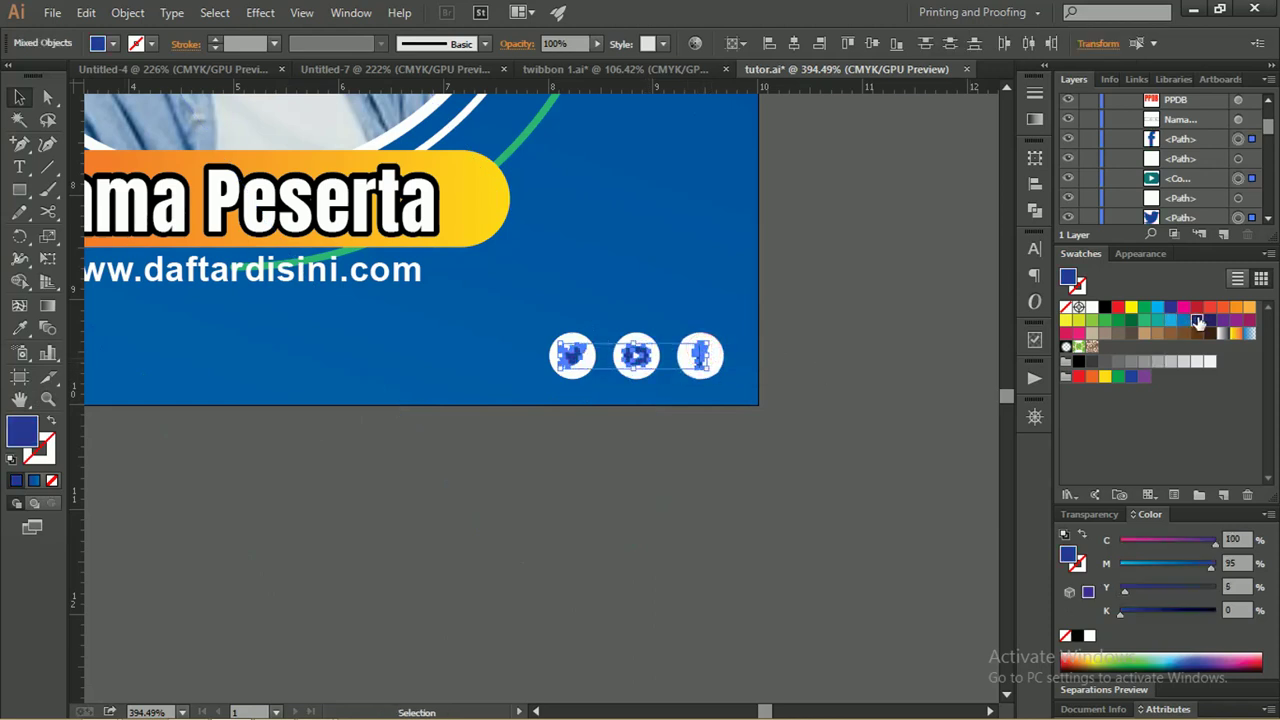
{"action": "left_click", "coordinate": [906, 304]}
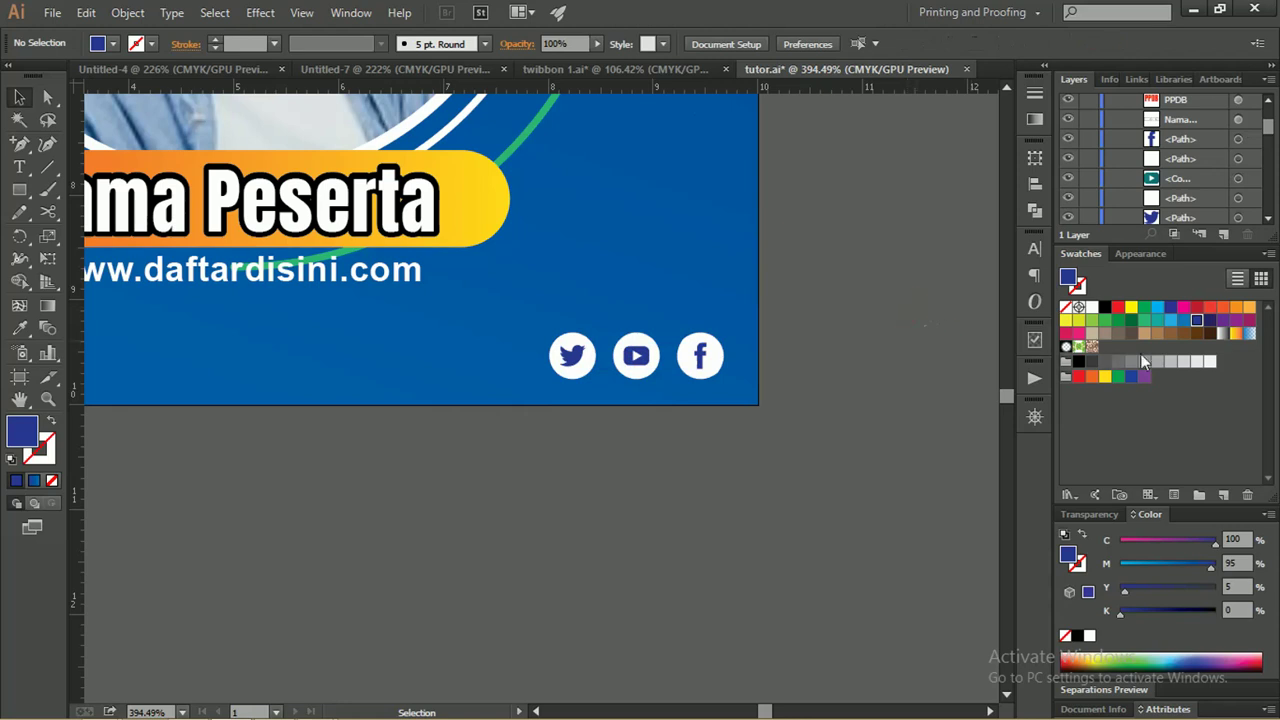
{"action": "key", "text": "ctrl+z"}
{"action": "left_click", "coordinate": [1197, 321]}
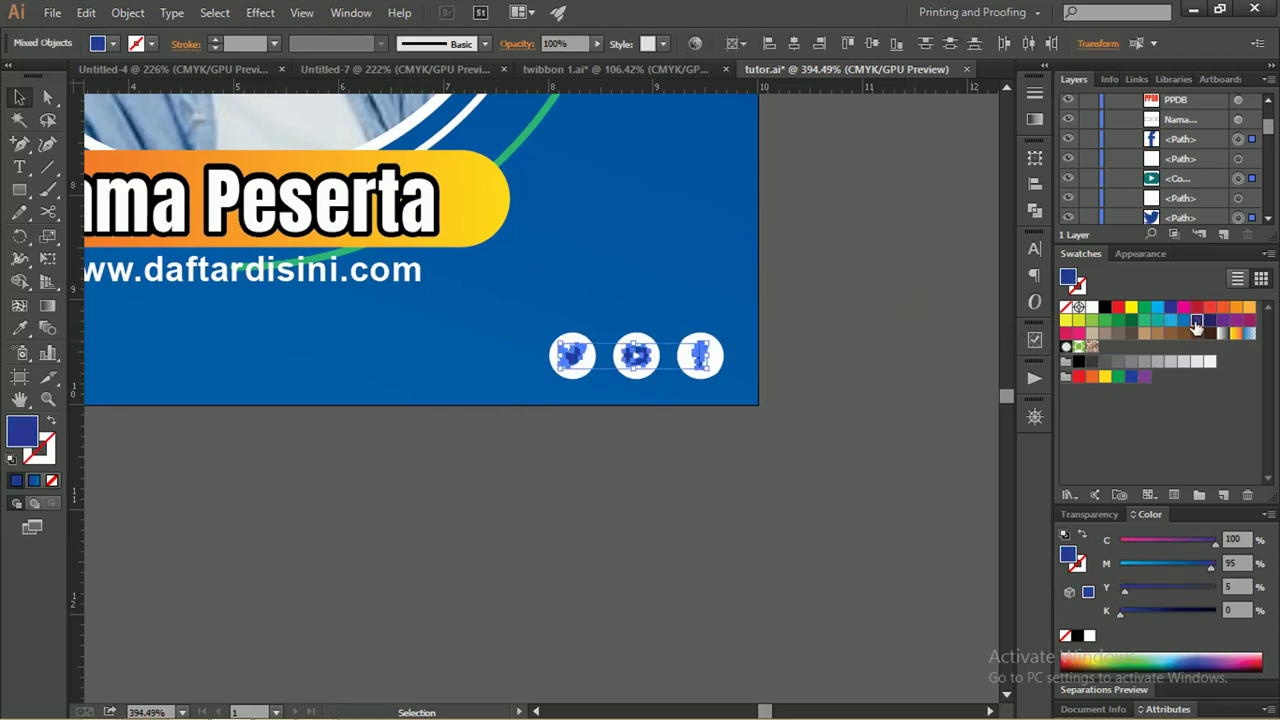
{"action": "left_click", "coordinate": [1184, 321]}
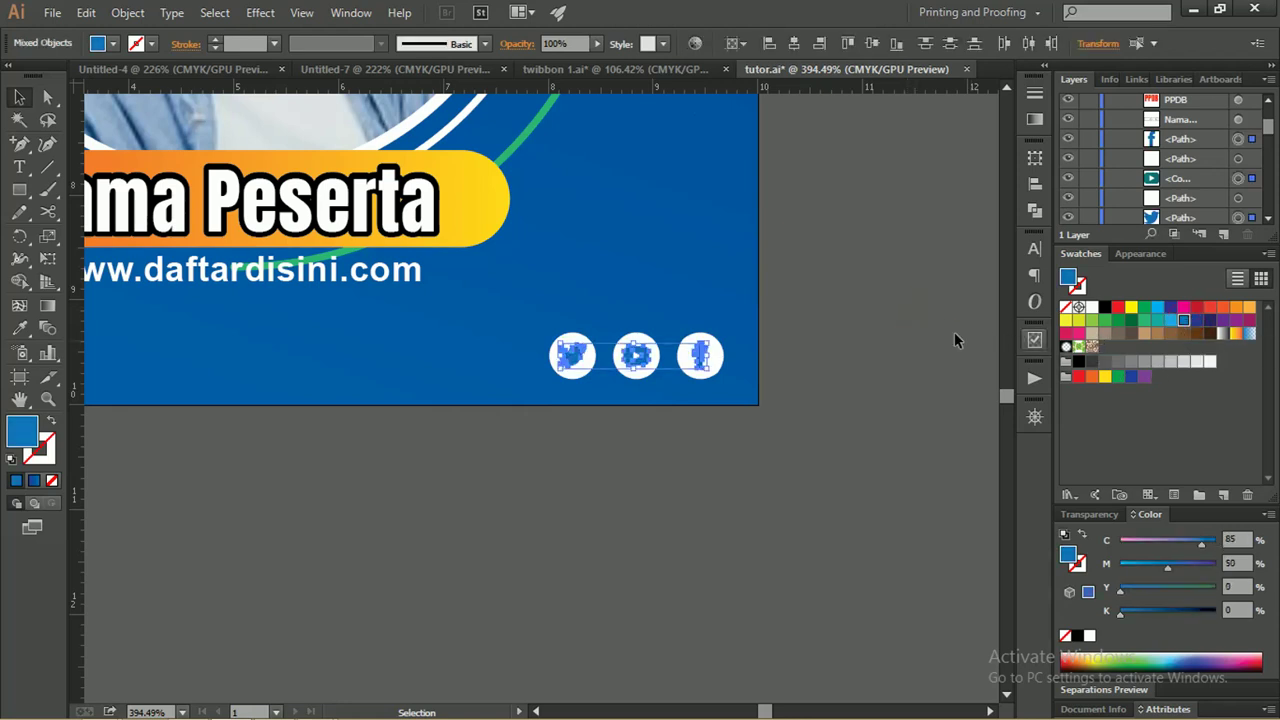
{"action": "left_click", "coordinate": [903, 319]}
{"action": "key", "text": "z"}
{"action": "left_click", "coordinate": [929, 264], "text": "alt"}
{"action": "mouse_move", "coordinate": [893, 274]}
{"action": "left_mouse_down"}
{"action": "mouse_move", "coordinate": [760, 250]}
{"action": "mouse_move", "coordinate": [743, 287]}
{"action": "left_mouse_up"}
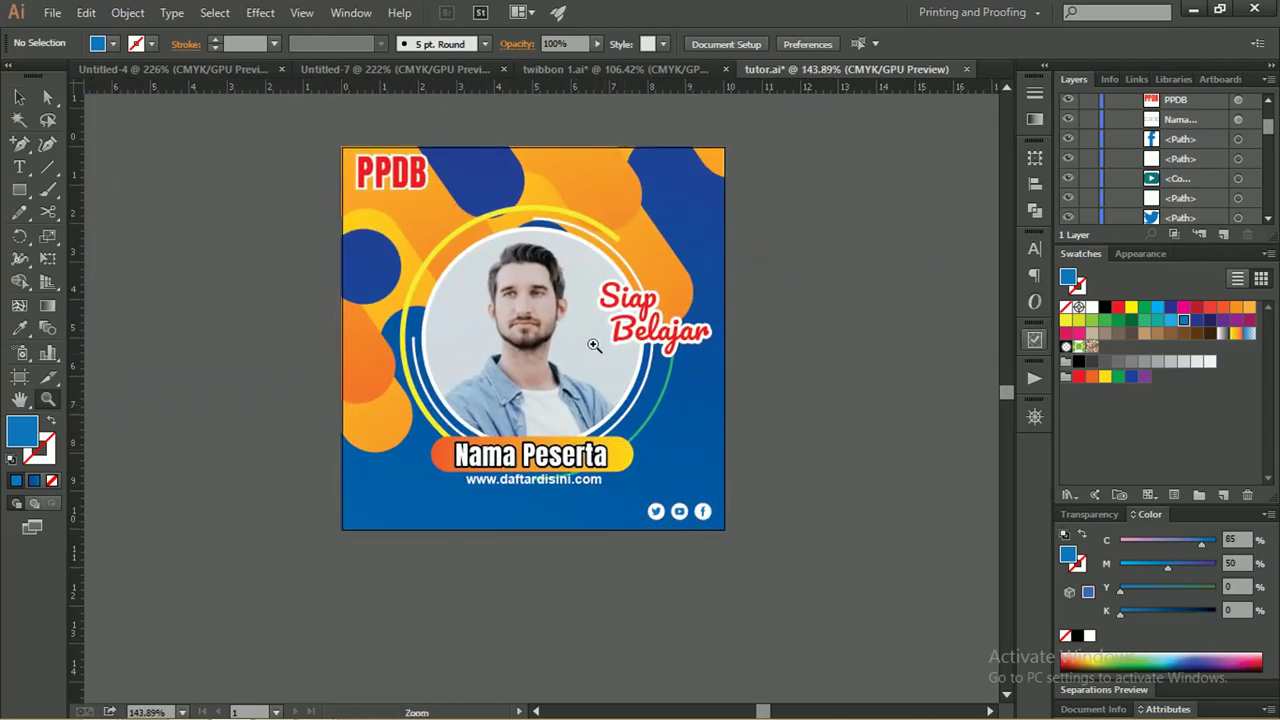
Drag the short white arc piece to a new spot at the top of the photo ring
{"action": "mouse_move", "coordinate": [473, 283]}
{"action": "left_mouse_down"}
{"action": "mouse_move", "coordinate": [620, 322]}
{"action": "mouse_move", "coordinate": [606, 366]}
{"action": "left_mouse_up"}
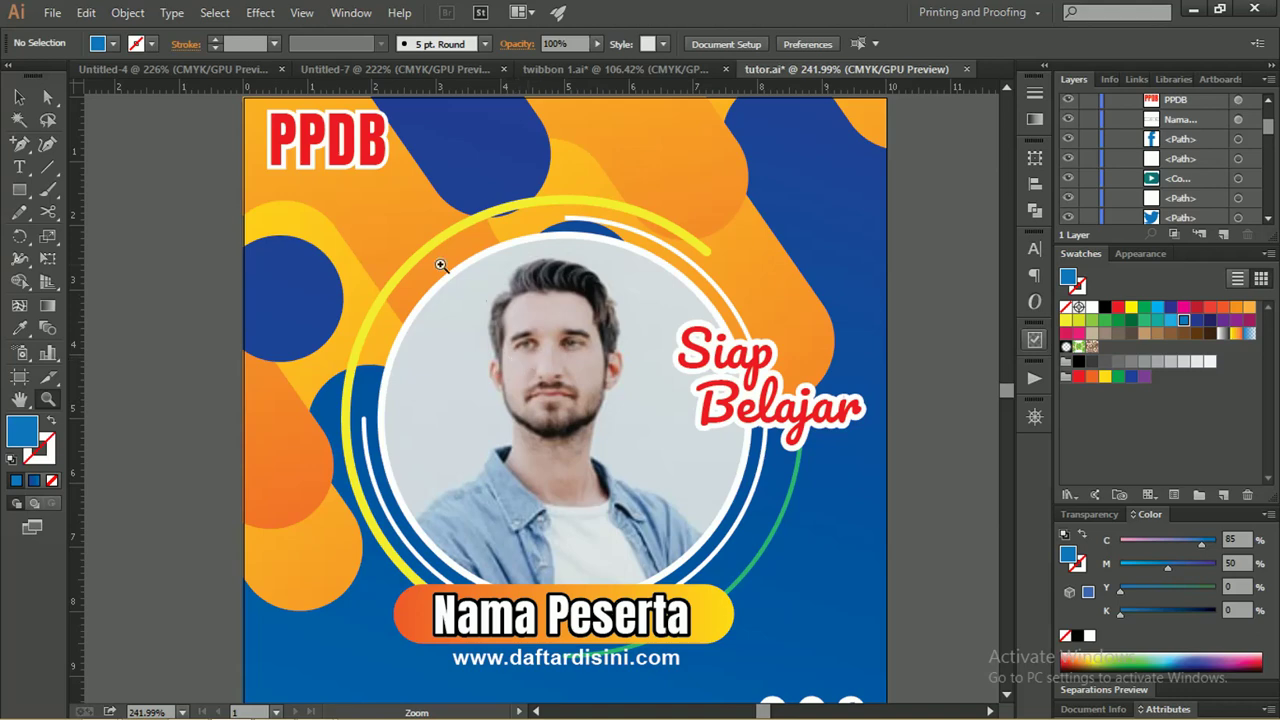
{"action": "left_click", "coordinate": [19, 97]}
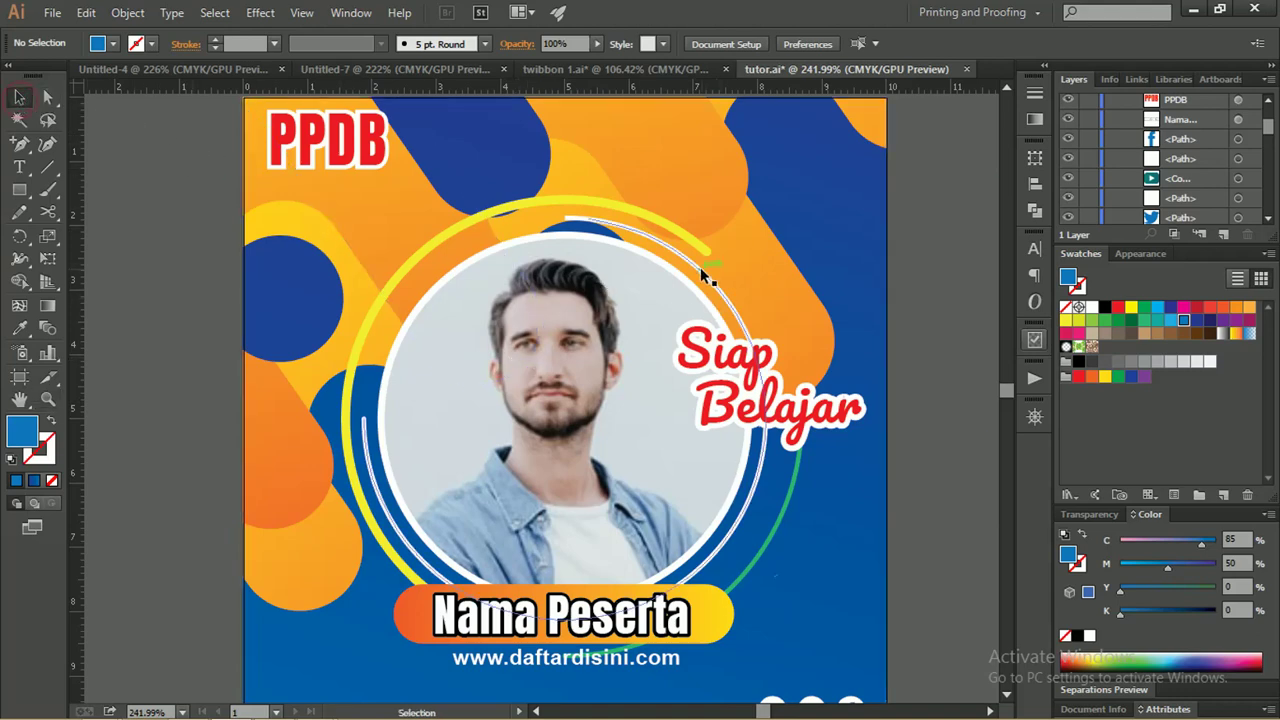
{"action": "left_click", "coordinate": [700, 267]}
{"action": "left_click_drag", "start_coordinate": [606, 243], "coordinate": [625, 239]}
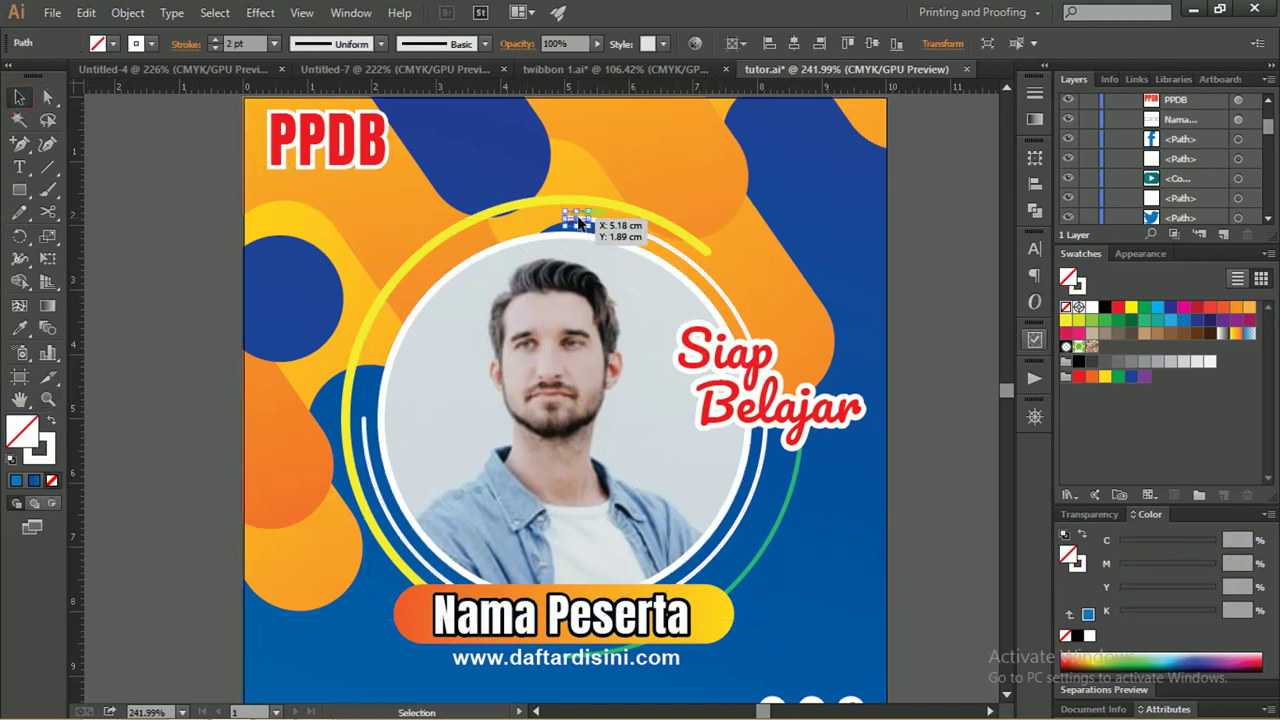
{"action": "left_click", "coordinate": [625, 239]}
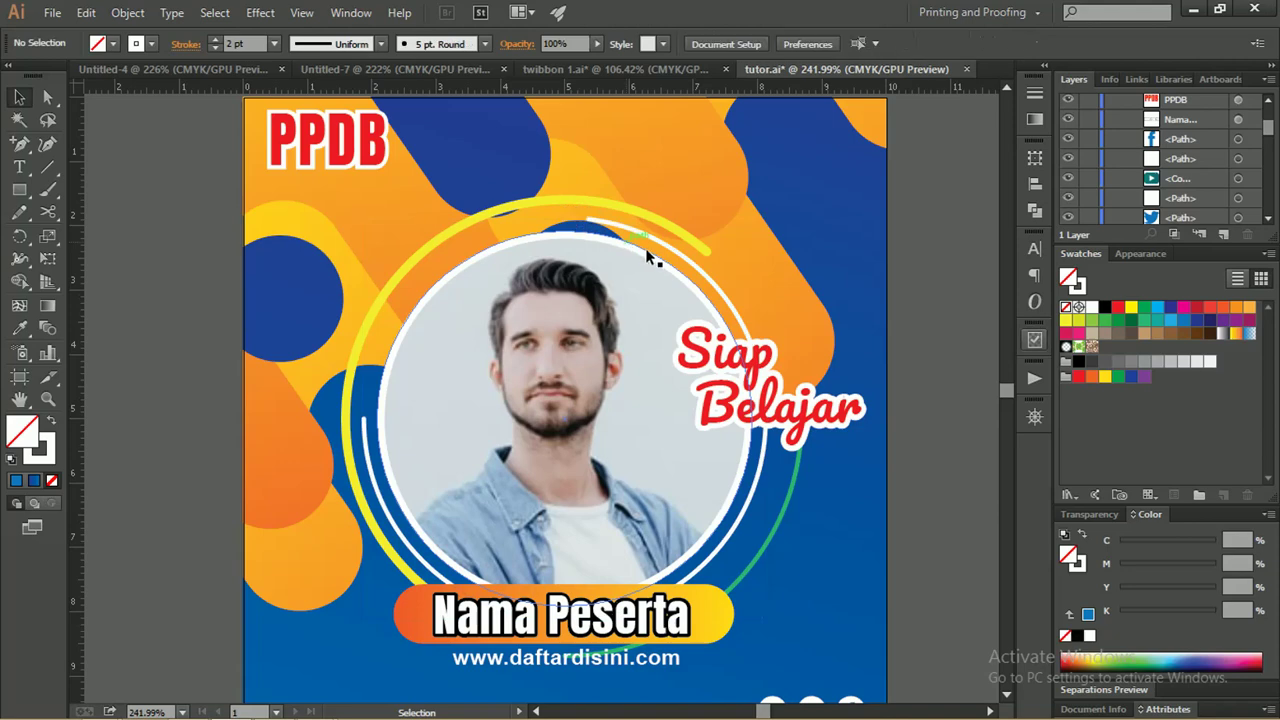
{"action": "key", "text": "z"}
{"action": "mouse_move", "coordinate": [700, 237]}
{"action": "left_mouse_down"}
{"action": "mouse_move", "coordinate": [664, 236]}
{"action": "mouse_move", "coordinate": [636, 266]}
{"action": "left_mouse_up"}
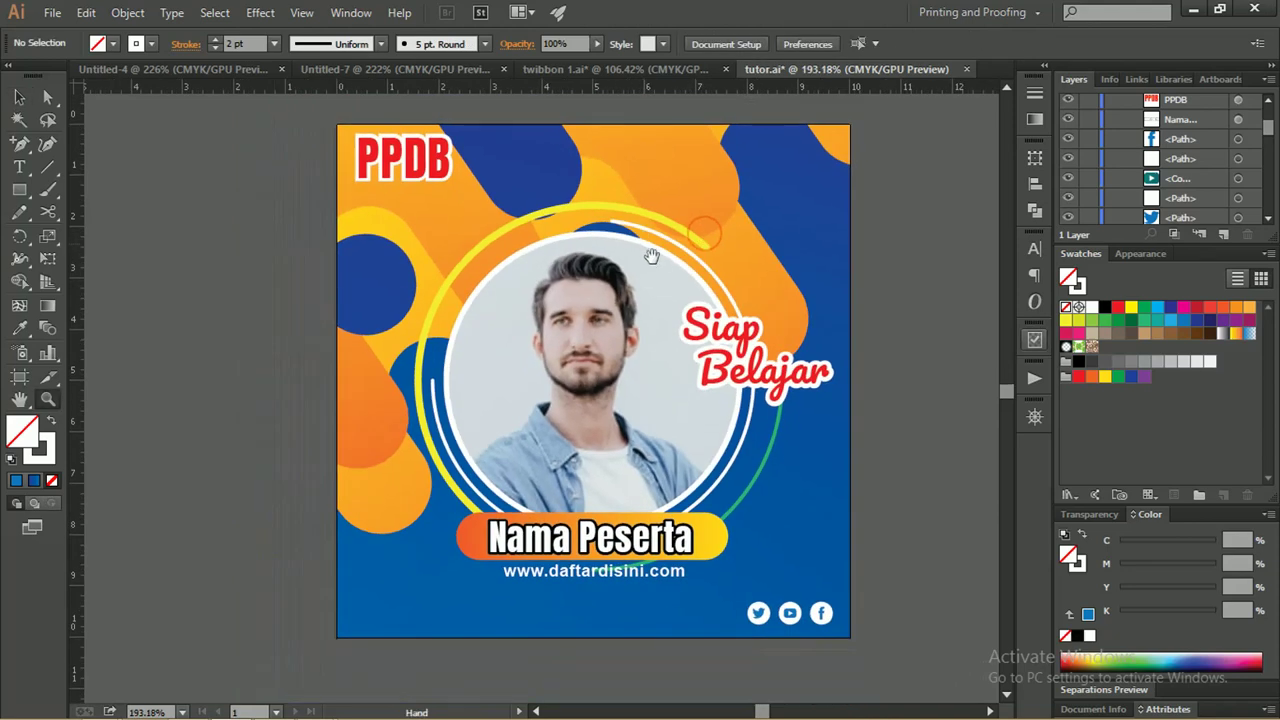